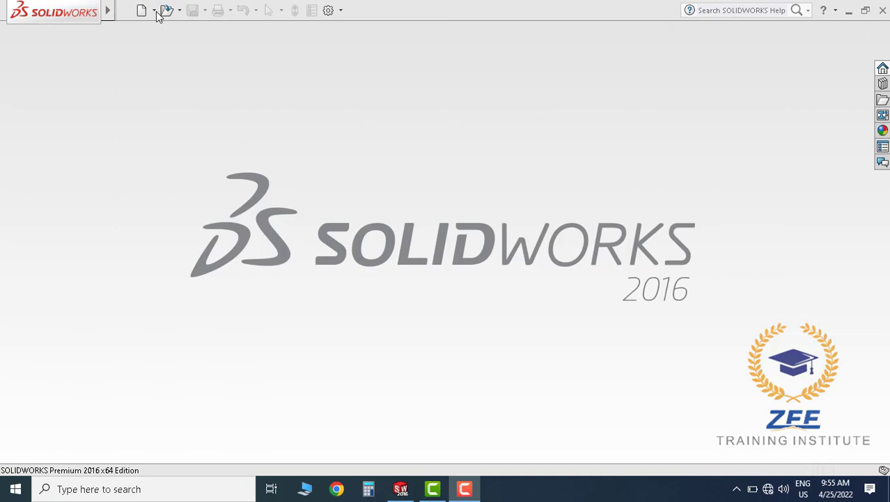
Create a new Part document and select the Front Plane.
click(156, 12)
click(167, 28)
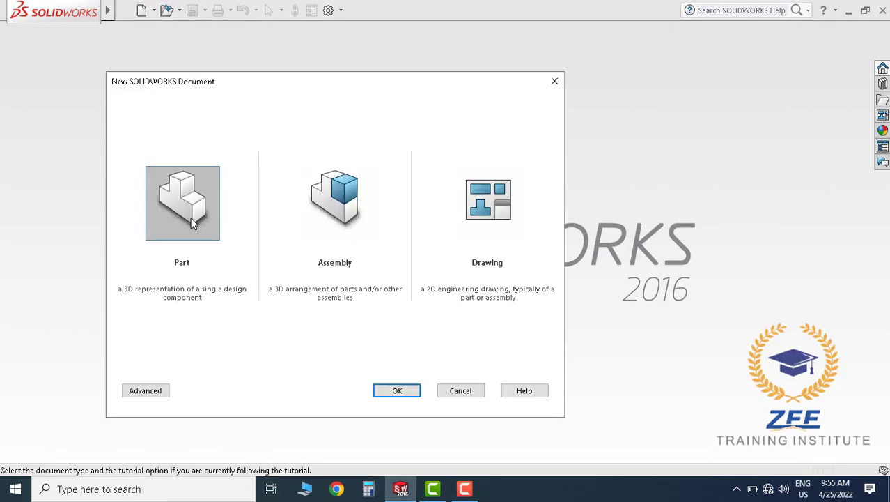
click(398, 391)
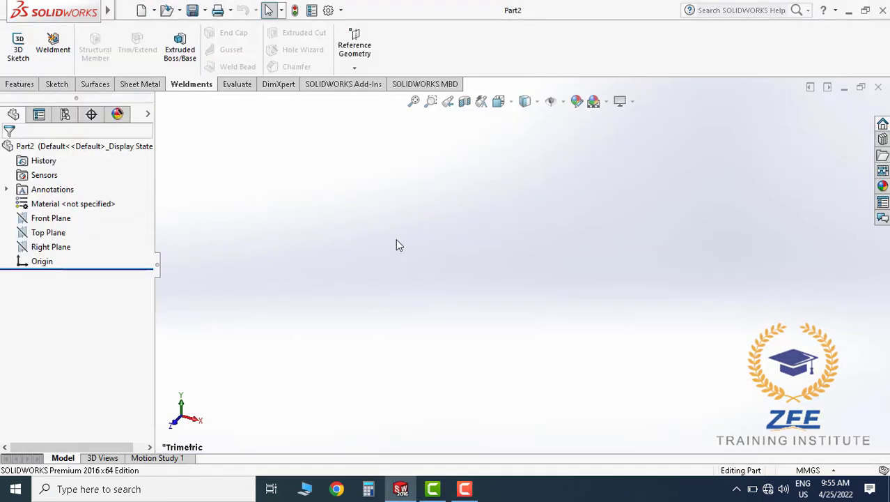
click(61, 223)
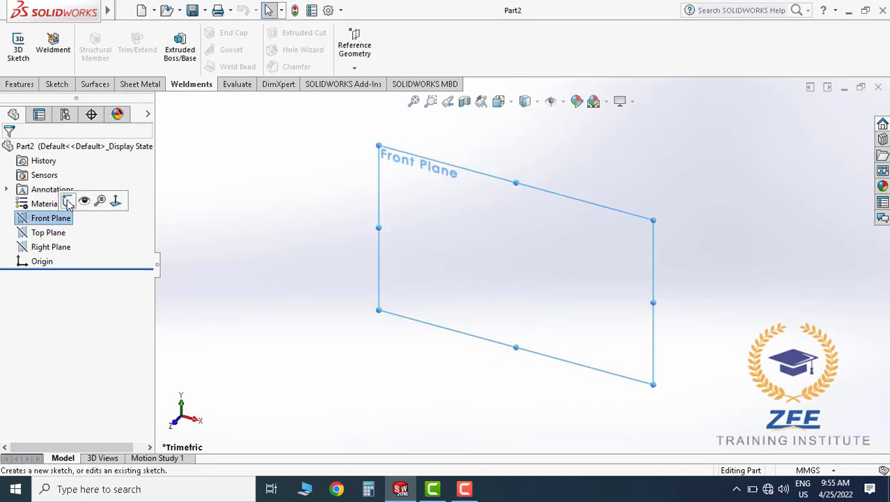
Sketch a vertical line on the Front Plane passing through the origin.
click(68, 202)
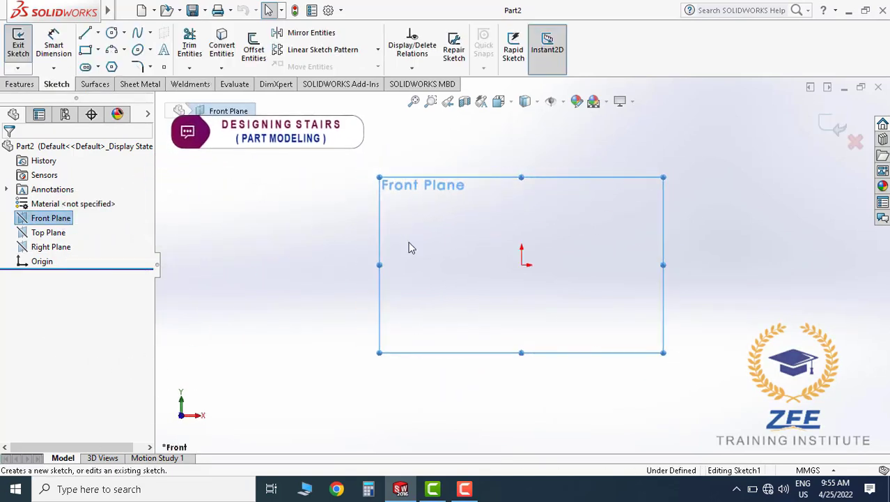
click(449, 150)
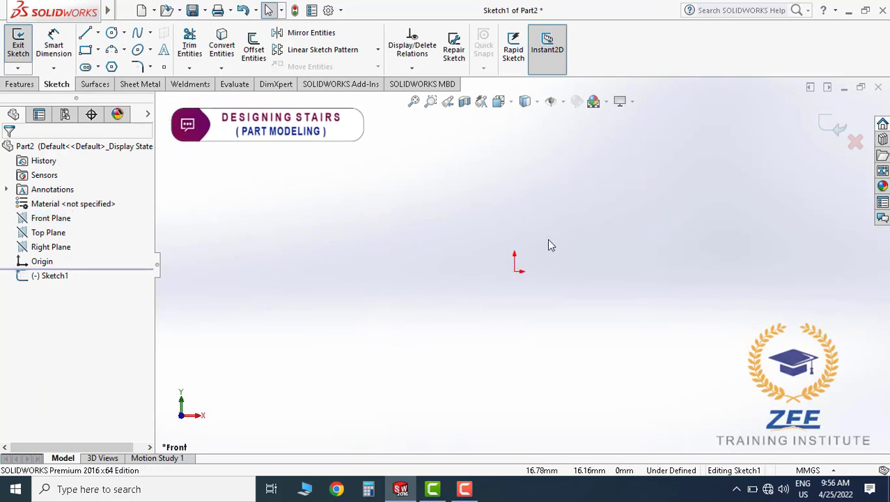
click(87, 34)
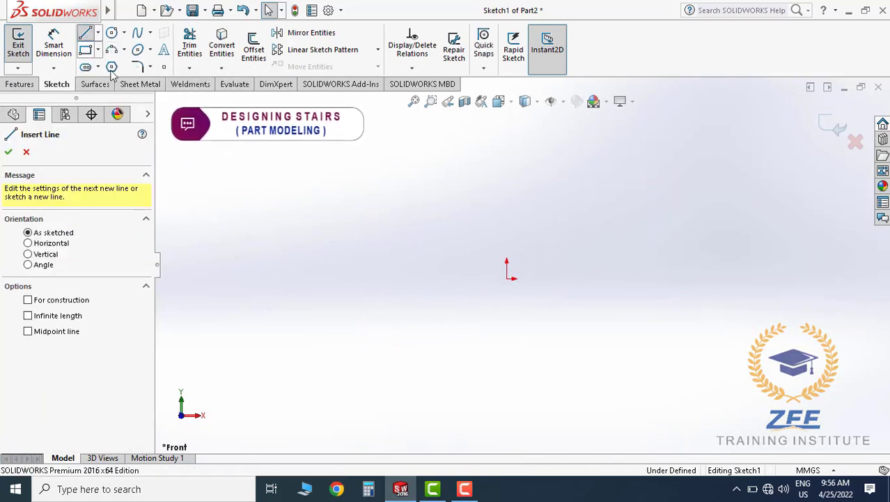
click(506, 147)
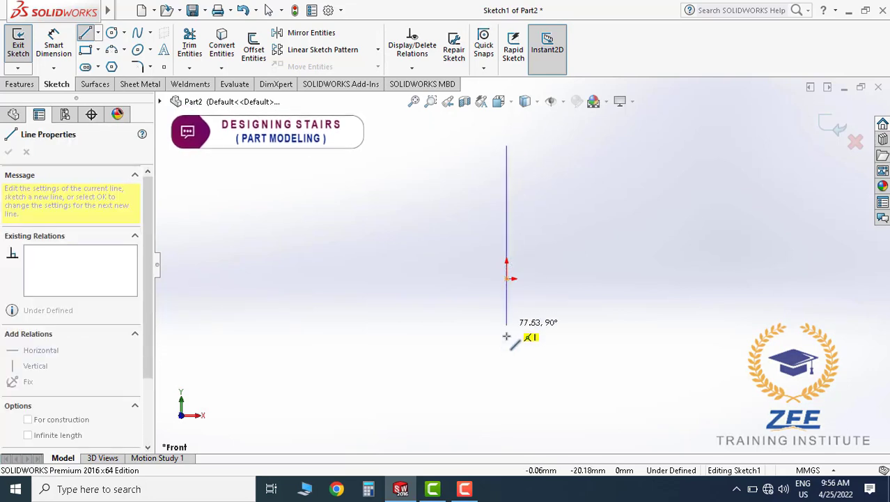
click(507, 401)
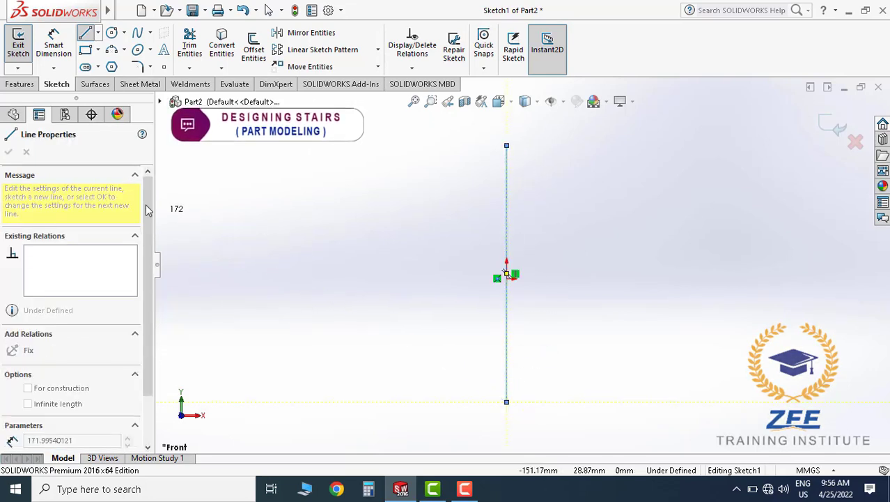
key(Escape)
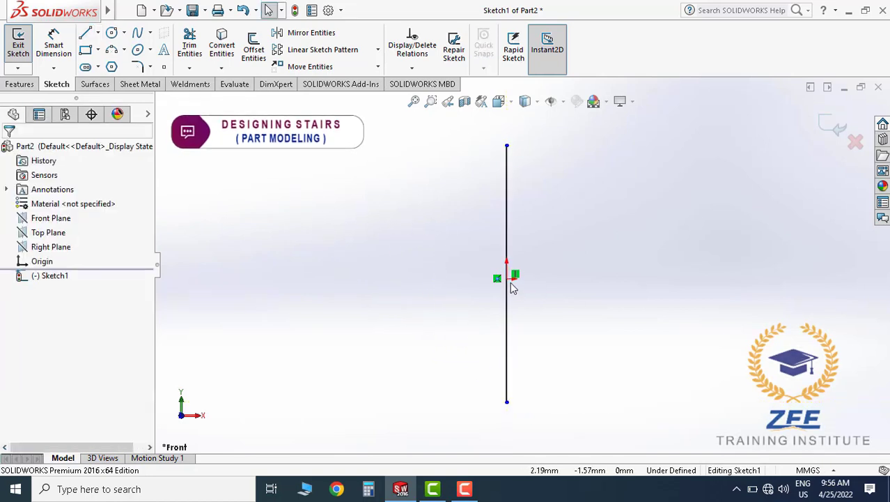
Centre the line on the origin with a Midpoint relation and dimension it to 1370 mm.
click(507, 279)
ctrl+click(508, 315)
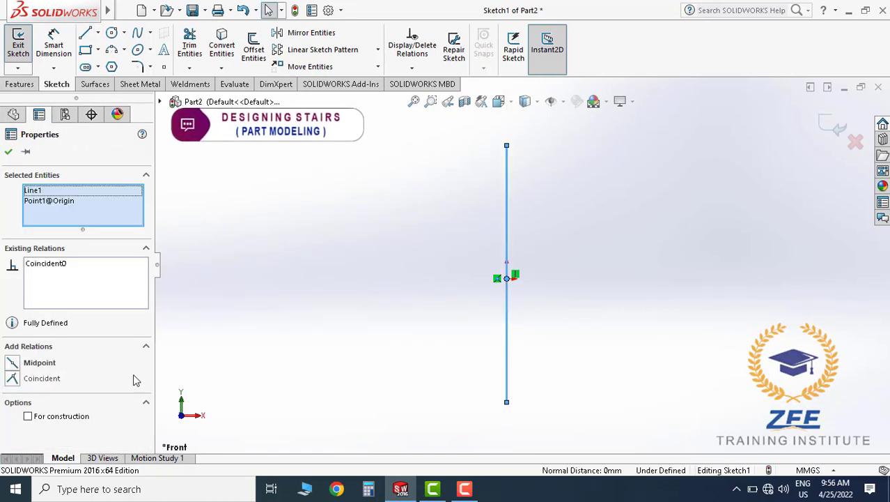
click(375, 266)
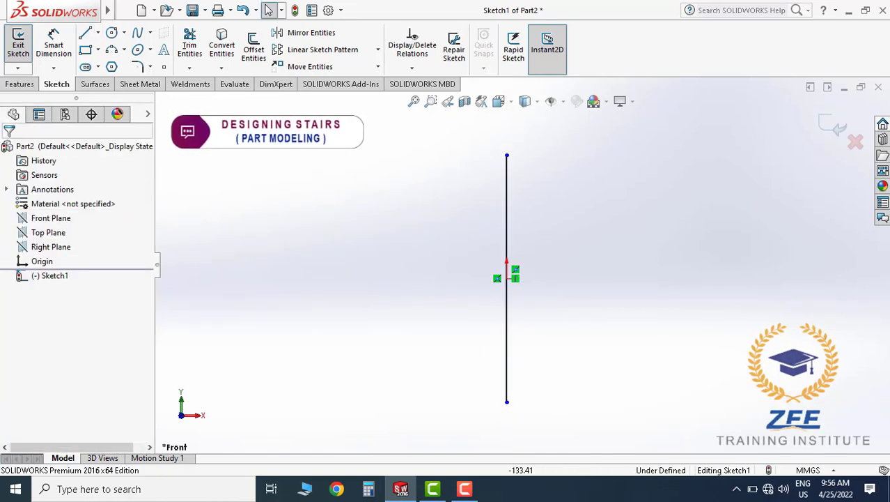
click(53, 43)
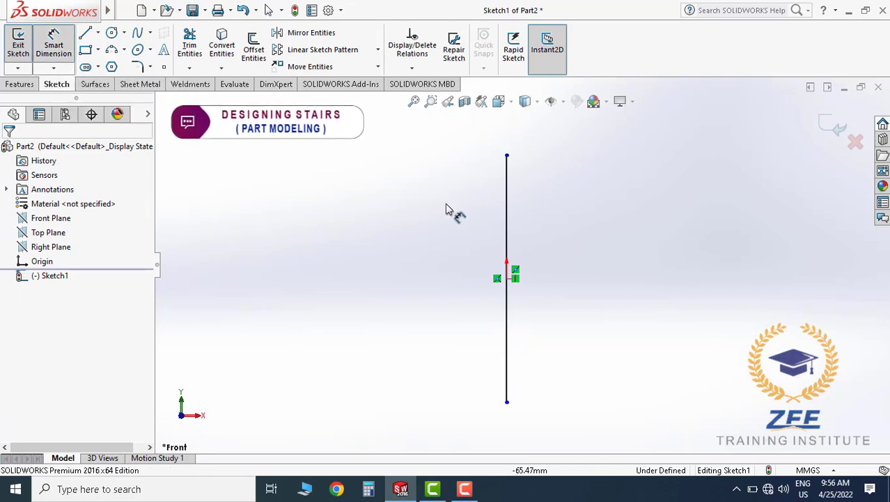
click(507, 216)
click(566, 278)
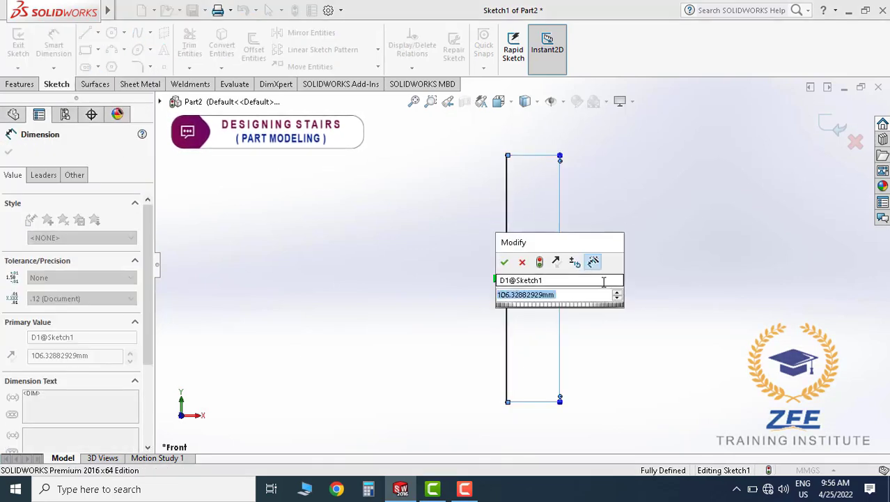
text(135)
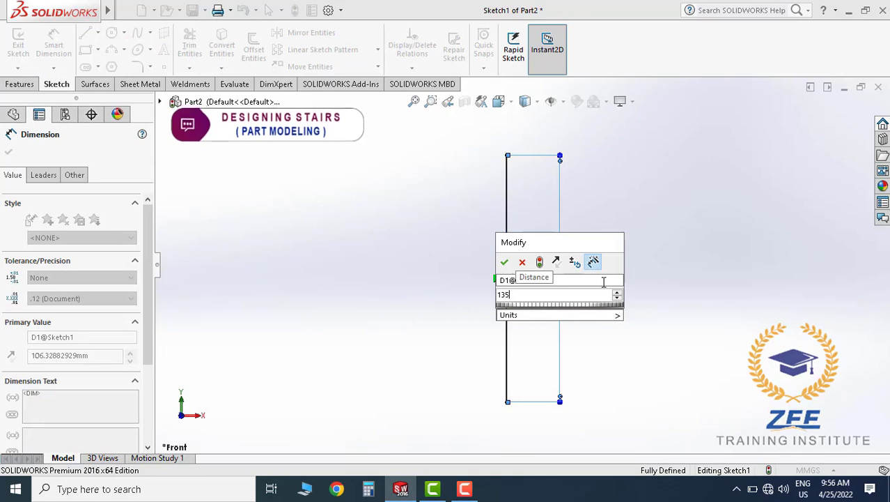
text(0)
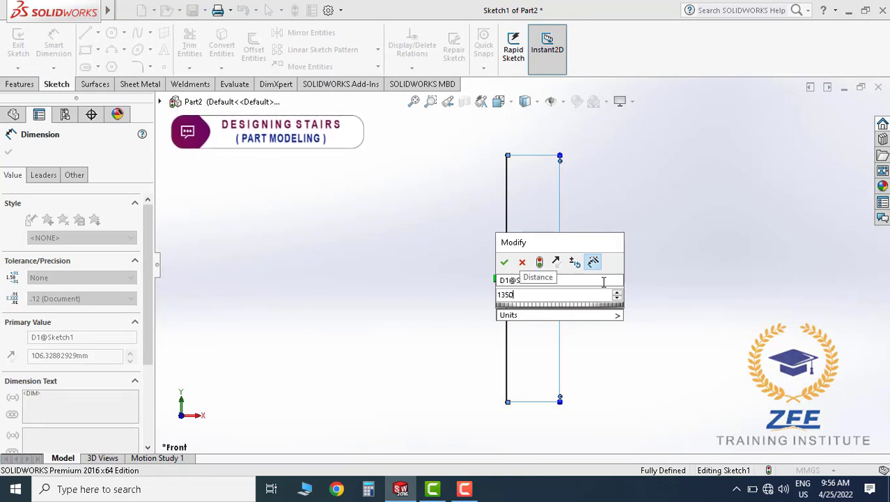
key(BackSpace)
key(BackSpace)
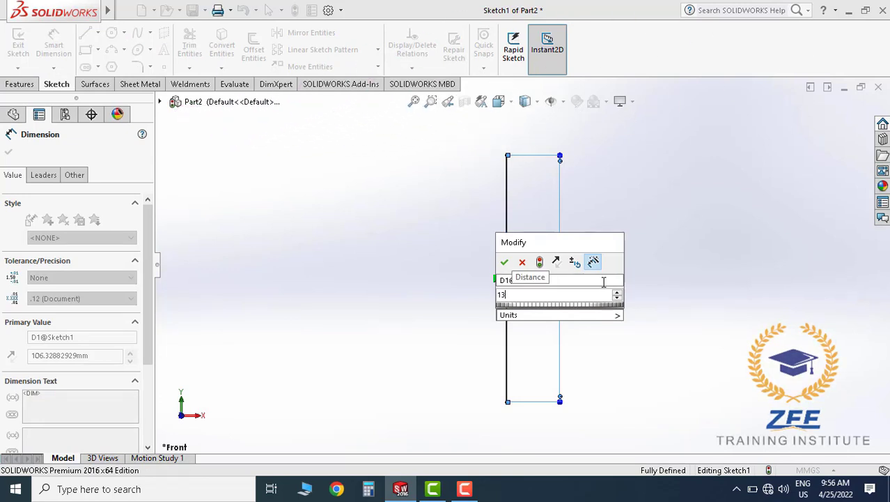
text(70)
key(Return)
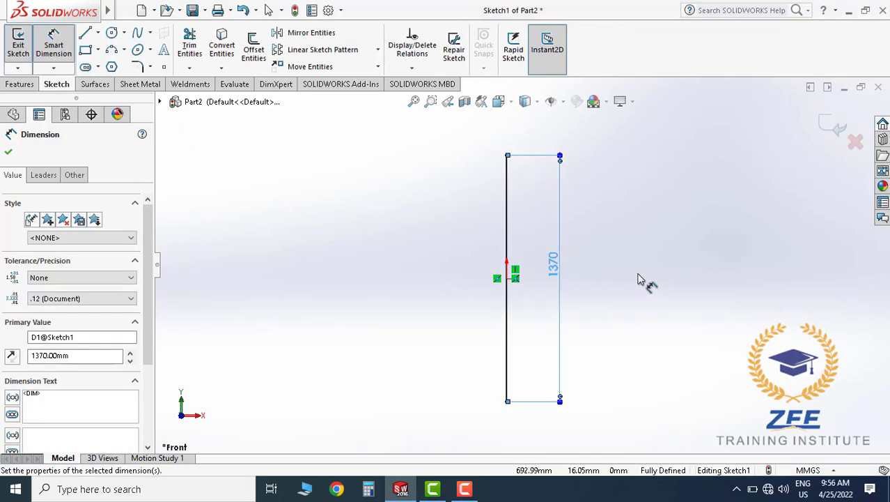
click(638, 283)
scroll(563, 292, down, 2)
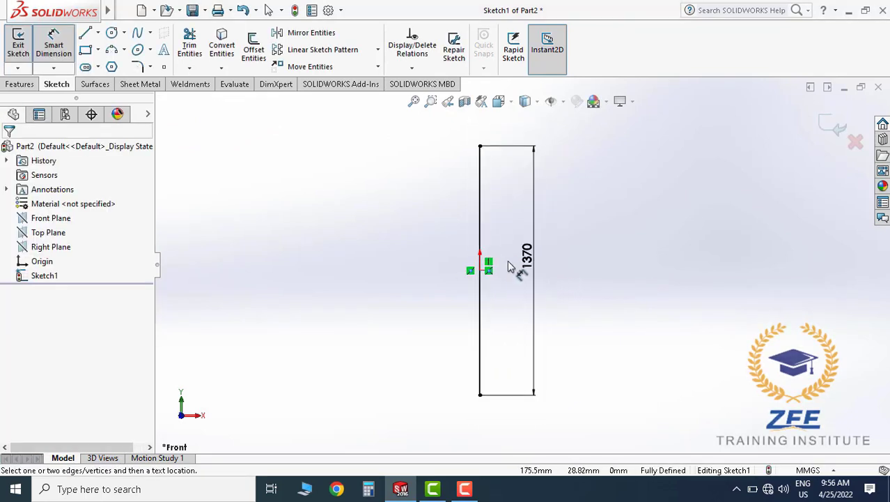
Exit the sketch and start a Structural Member using a BSI rectangular tube, size RHS80x40x3.2.
click(18, 43)
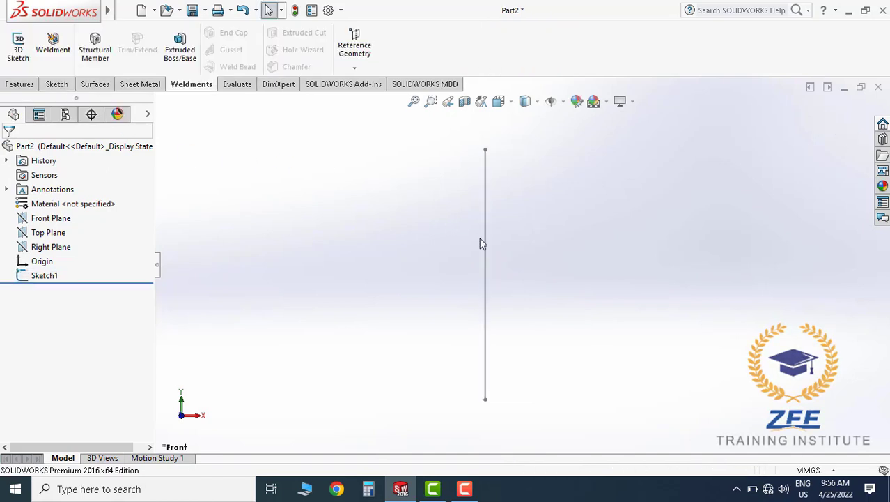
click(28, 86)
click(190, 86)
click(97, 49)
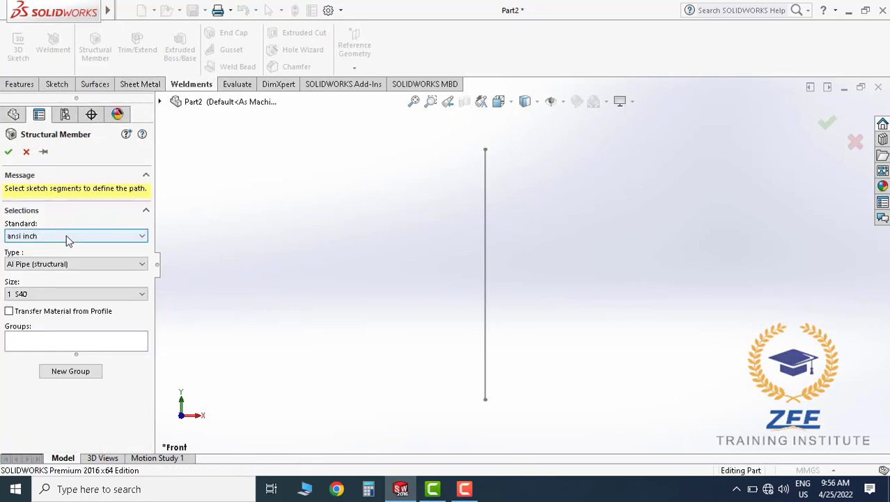
click(68, 239)
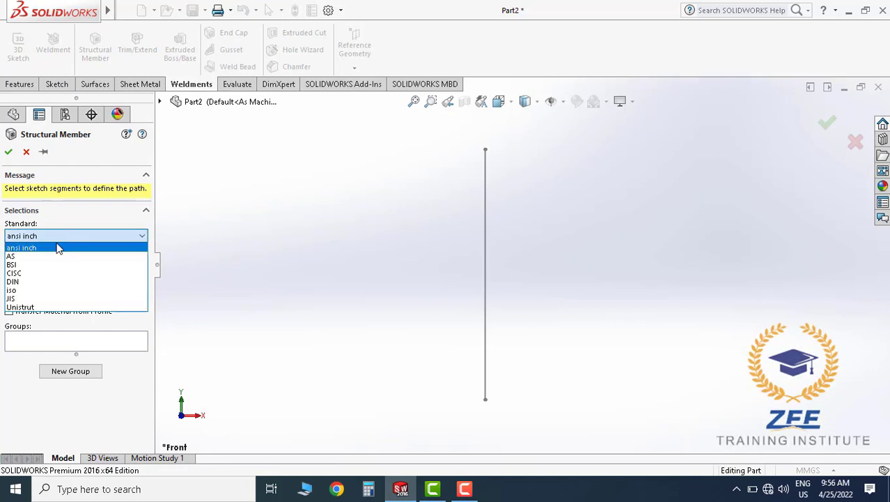
click(31, 266)
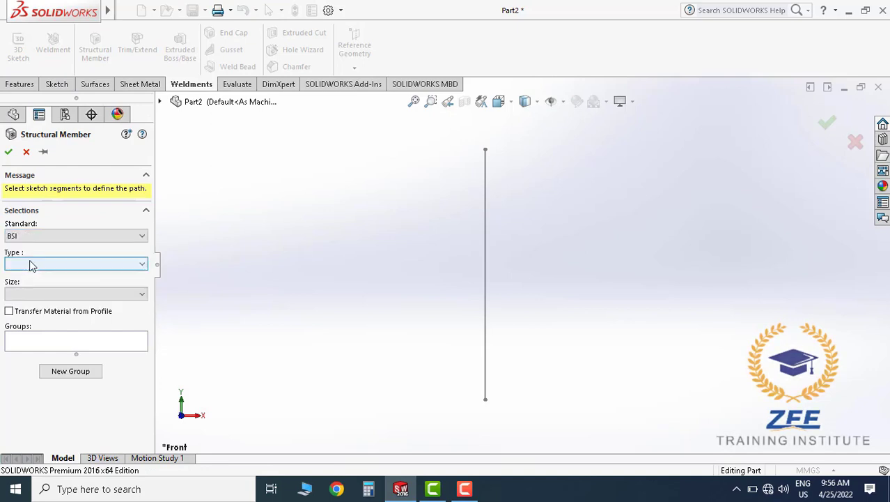
click(44, 265)
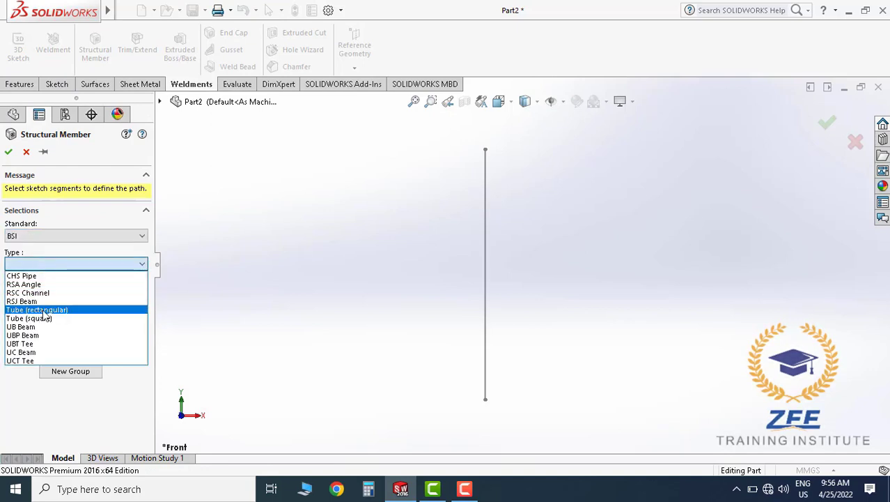
click(47, 311)
click(49, 293)
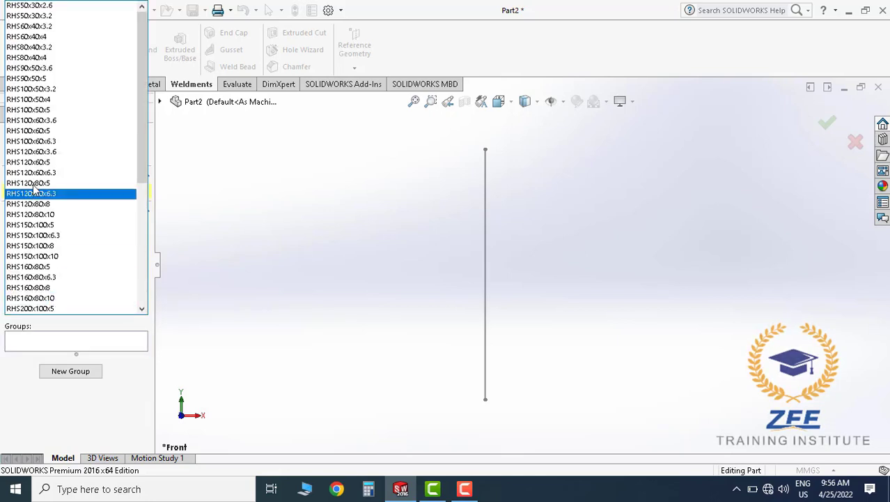
click(47, 48)
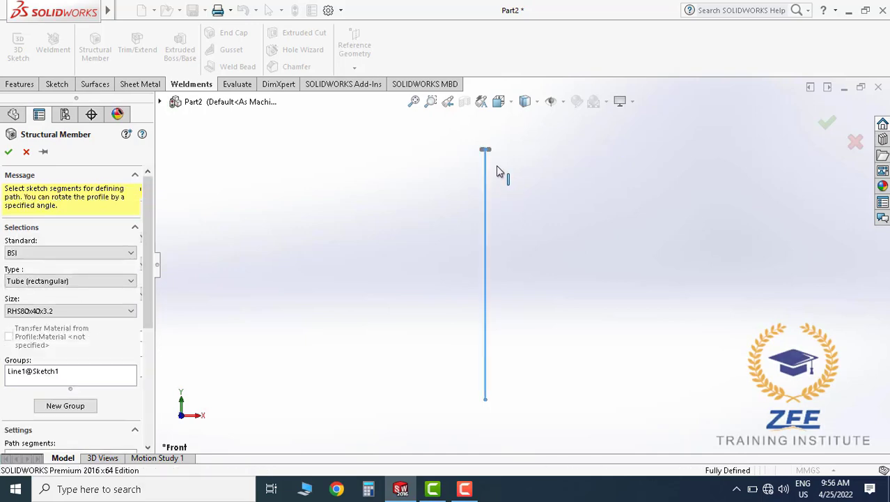
Use the 1370 mm line as the member path and view the tube from the front.
click(487, 174)
middle_drag(531, 201, 513, 137)
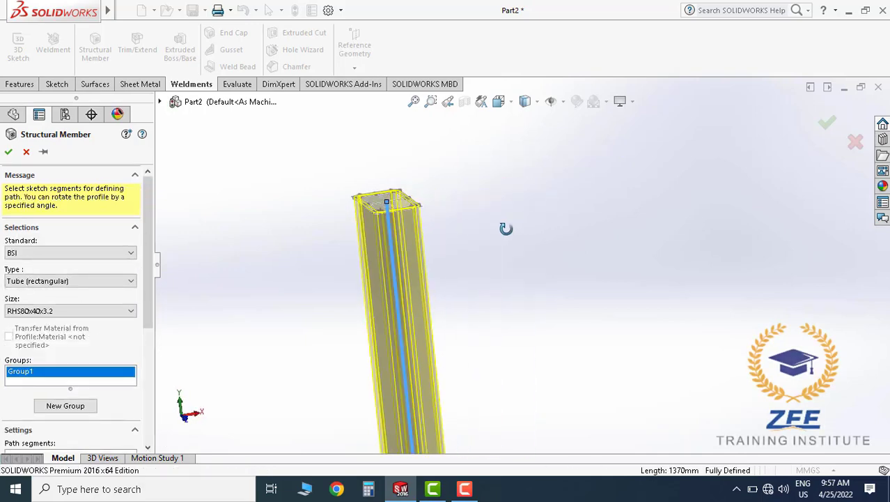
click(498, 101)
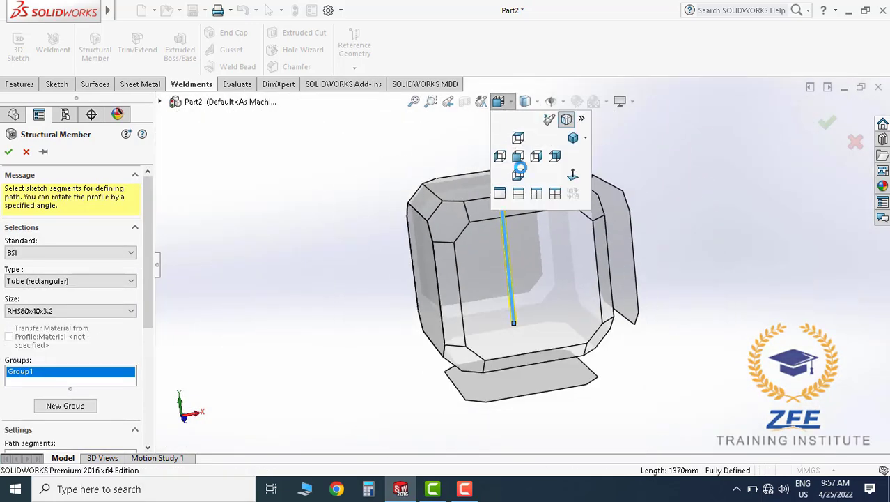
click(499, 101)
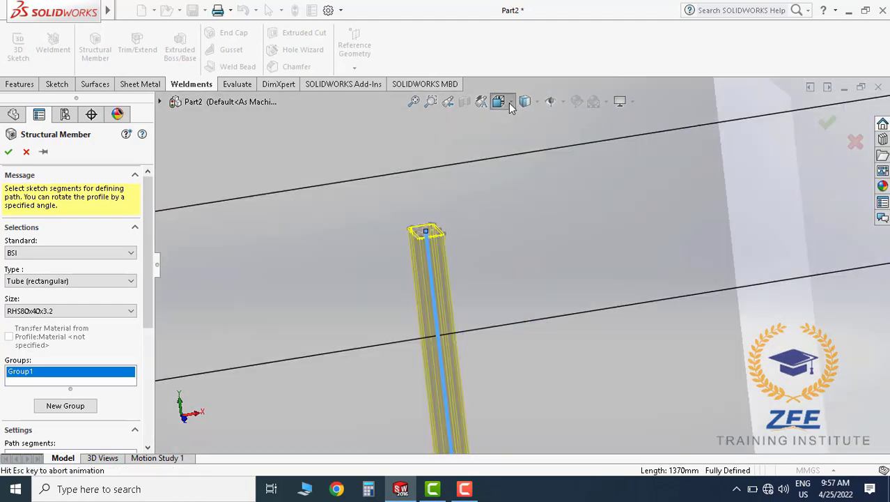
click(568, 174)
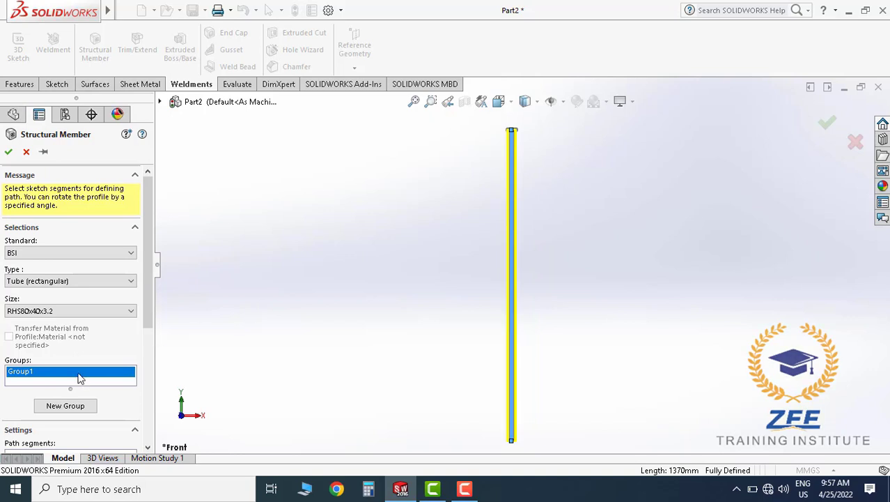
scroll(84, 410, down, 3)
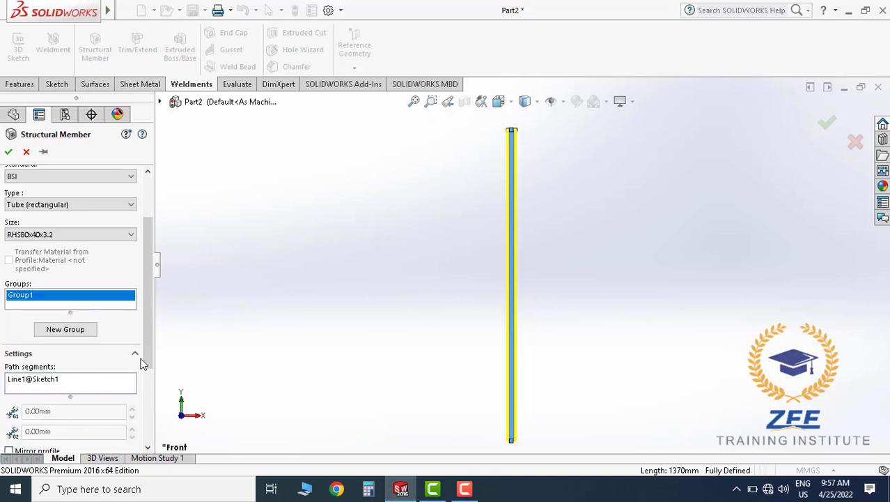
drag(141, 362, 151, 431)
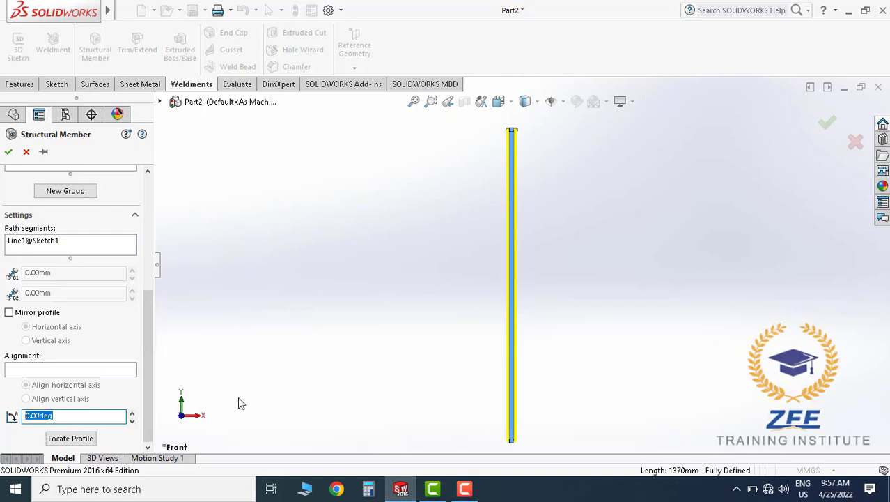
text(90)
Rotate the tube profile 90 degrees and create the structural member.
key(Return)
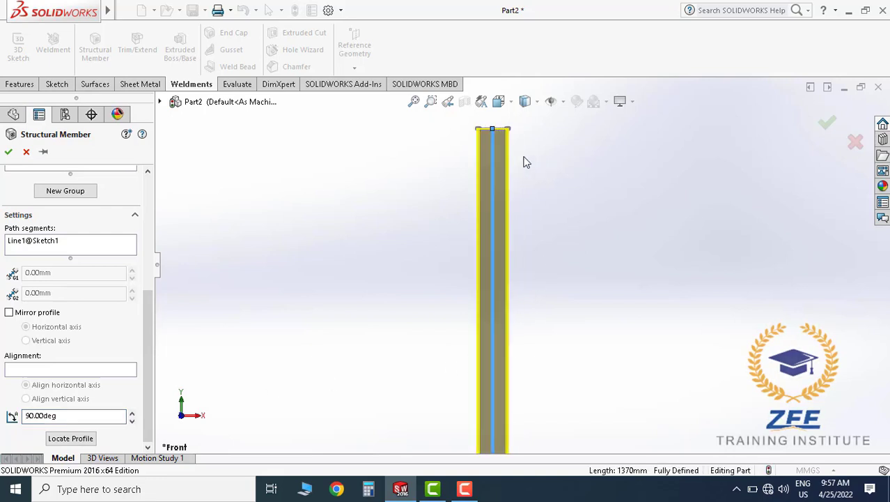
mouse_move(522, 159)
middle_down()
mouse_move(501, 228)
mouse_move(532, 290)
mouse_move(532, 319)
mouse_move(524, 132)
middle_up()
click(499, 101)
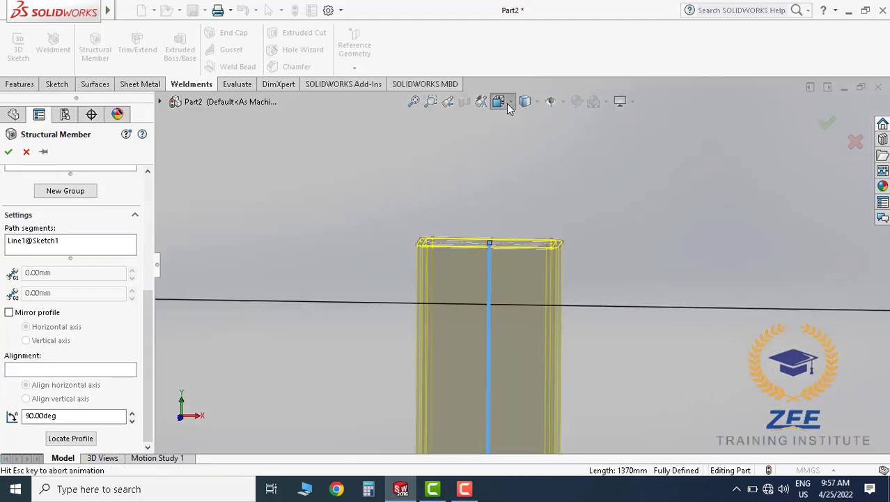
click(498, 101)
click(567, 173)
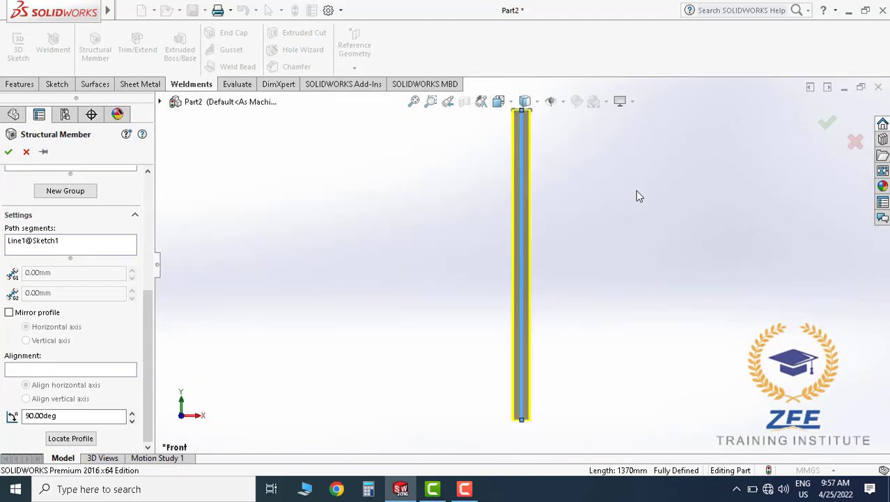
click(827, 126)
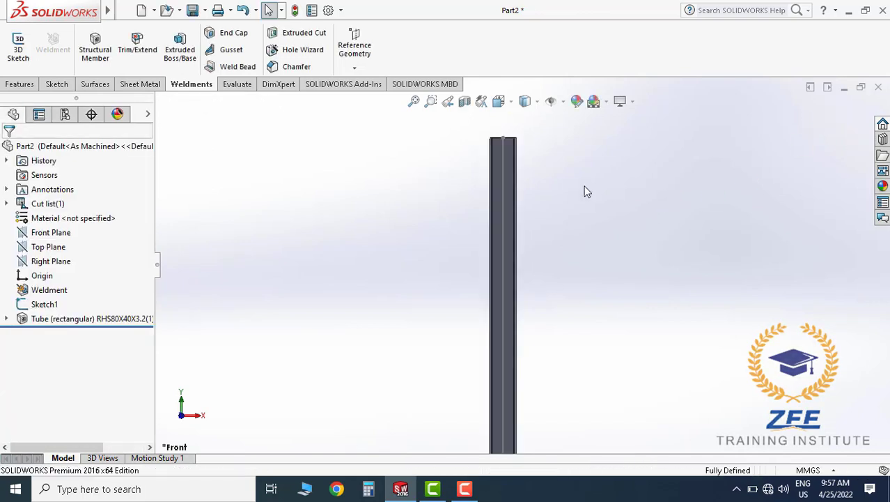
Switch to an isometric view and hide Sketch1 so only the RHS80X40X3.2 tube shows.
mouse_move(585, 192)
middle_down()
mouse_move(483, 184)
mouse_move(494, 183)
mouse_move(537, 293)
mouse_move(520, 275)
mouse_move(513, 304)
mouse_move(513, 145)
middle_up()
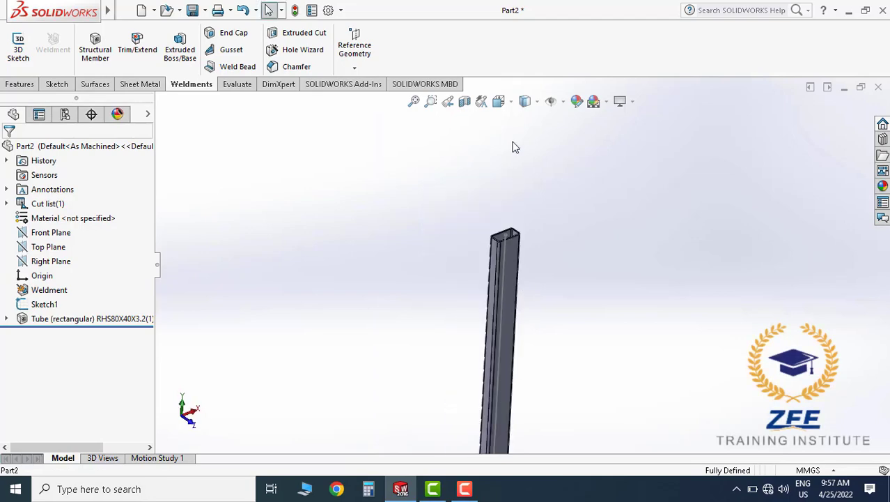
click(509, 104)
click(568, 119)
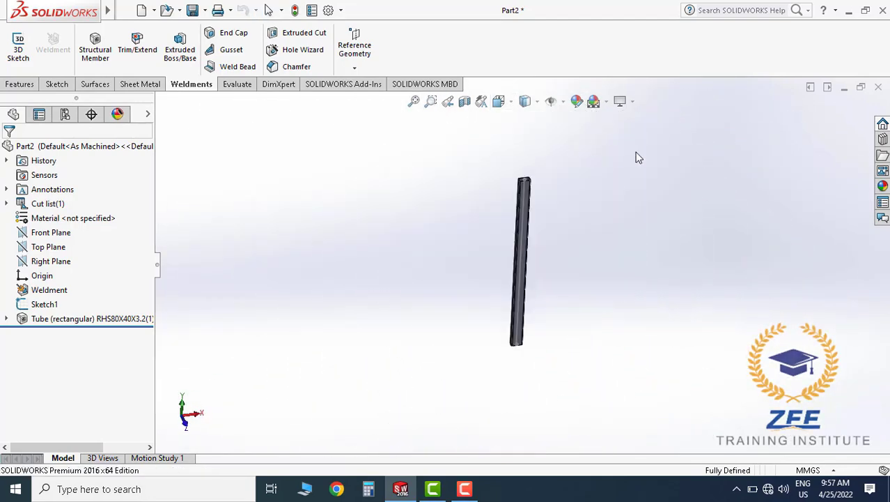
scroll(530, 192, down, 5)
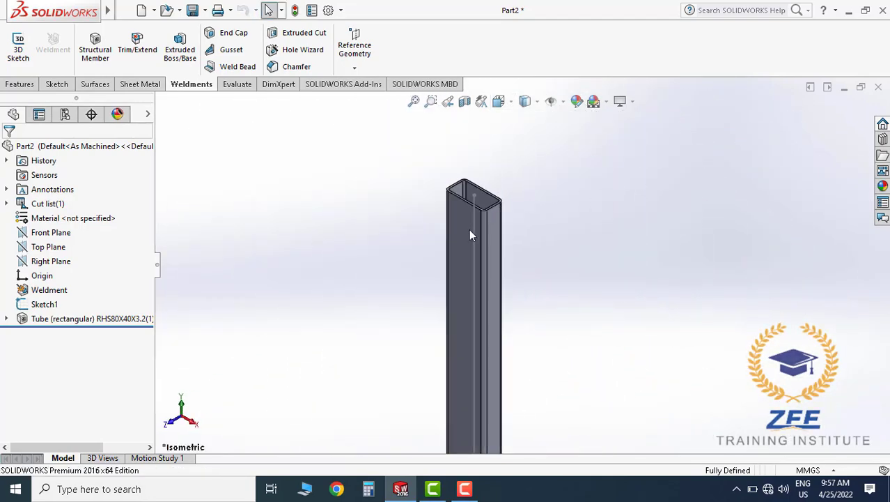
scroll(470, 235, down, 2)
click(45, 306)
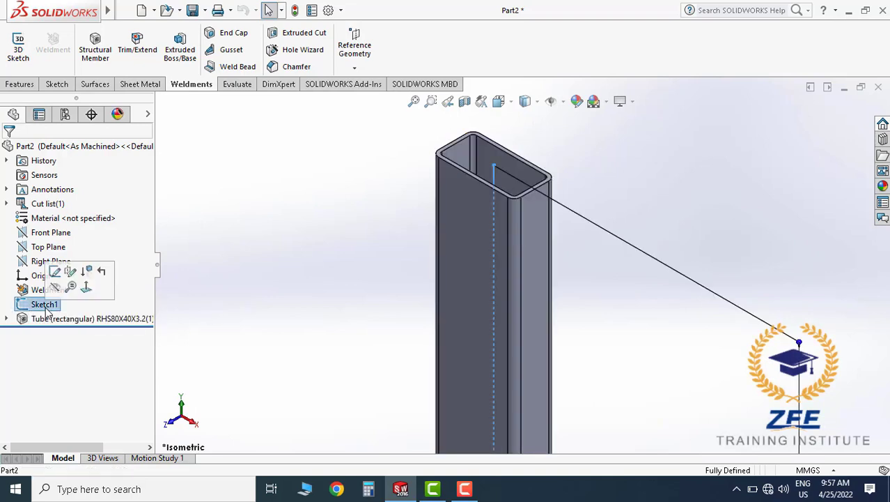
click(311, 256)
click(495, 180)
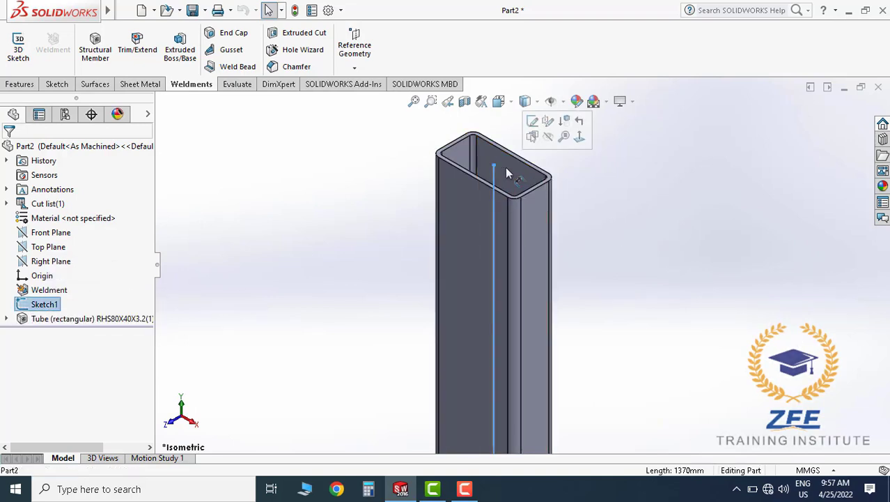
click(548, 137)
mouse_move(580, 312)
middle_down()
mouse_move(532, 310)
mouse_move(532, 225)
mouse_move(514, 242)
middle_up()
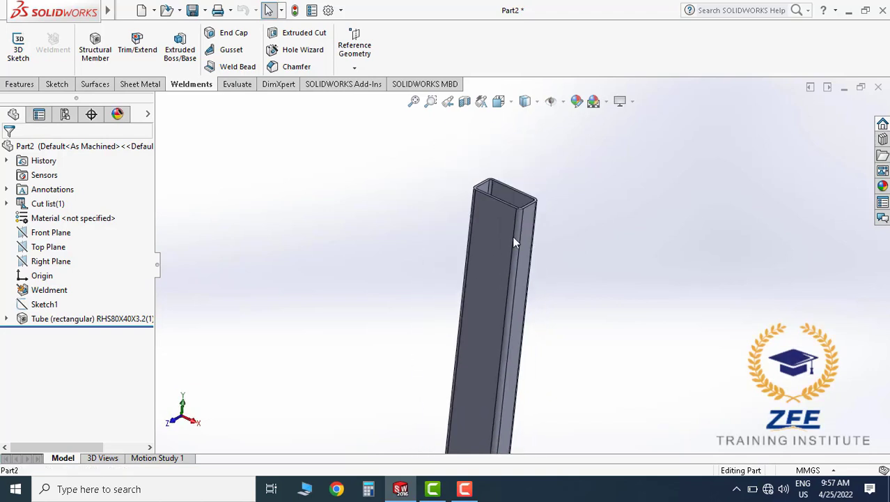
Assign ASTM A36 Steel as the part's material through Edit Material.
right_click(78, 223)
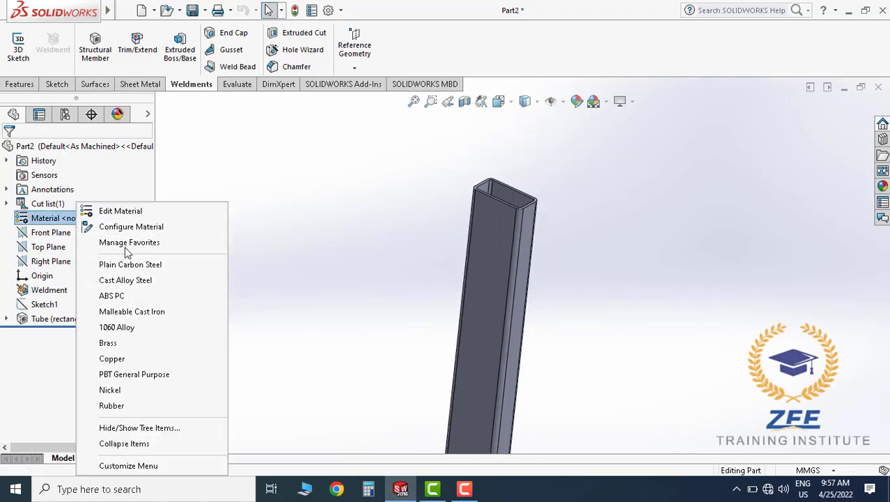
click(121, 211)
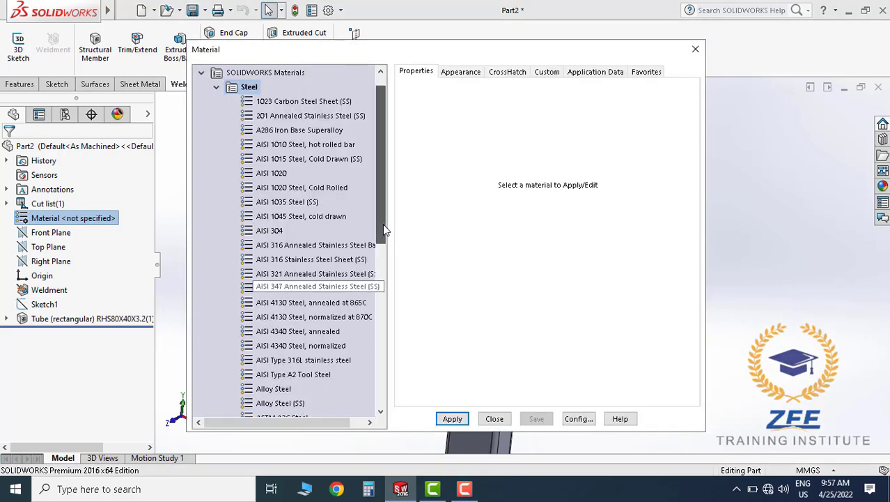
drag(385, 230, 387, 263)
click(279, 317)
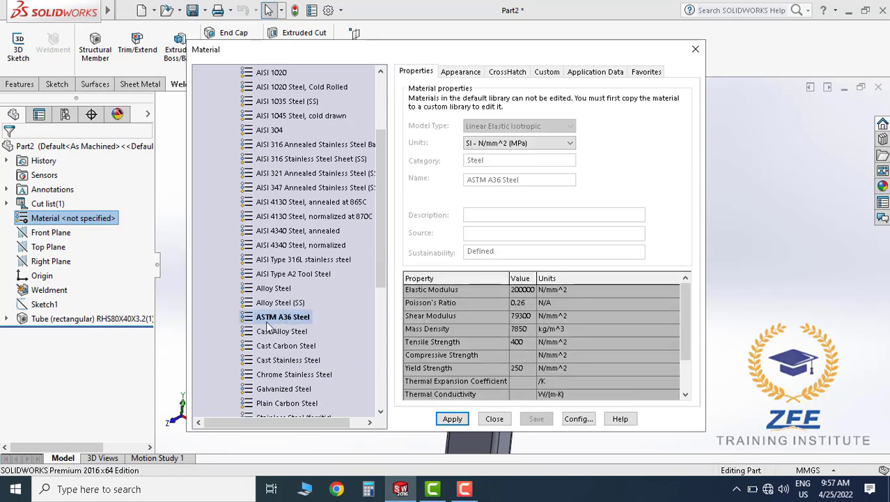
click(494, 418)
mouse_move(507, 260)
middle_down()
mouse_move(391, 252)
mouse_move(546, 232)
mouse_move(537, 257)
mouse_move(472, 214)
mouse_move(472, 302)
mouse_move(439, 243)
middle_up()
Start a new sketch on the tube face and view it Normal To.
click(57, 85)
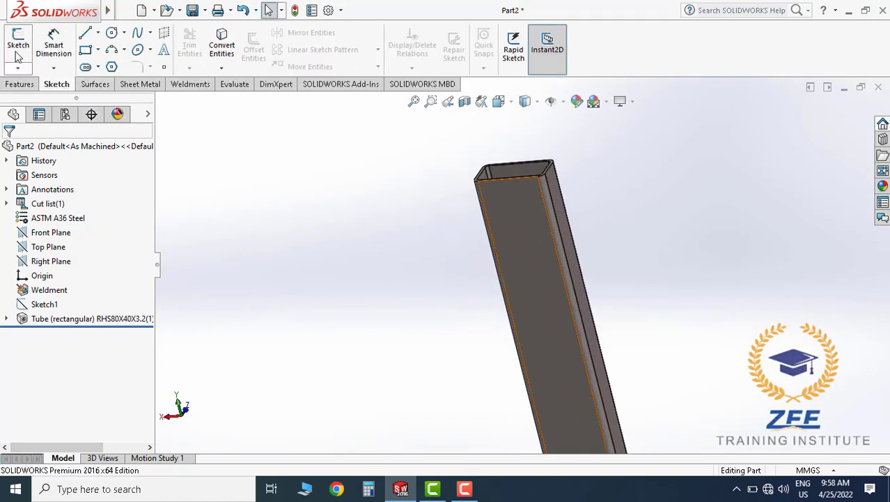
click(18, 43)
click(517, 202)
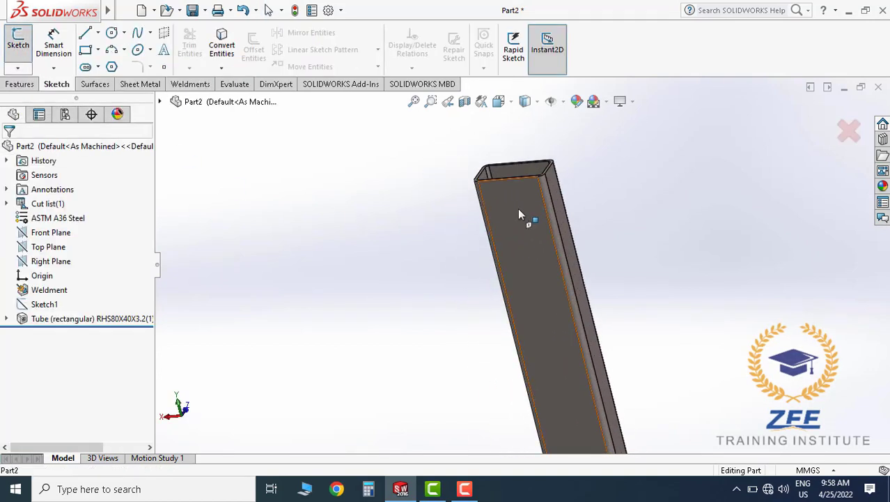
click(499, 102)
click(512, 103)
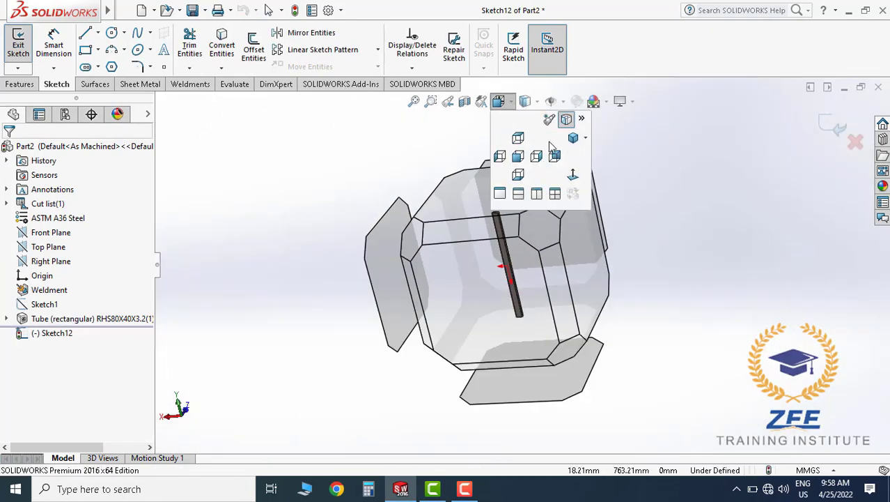
click(573, 176)
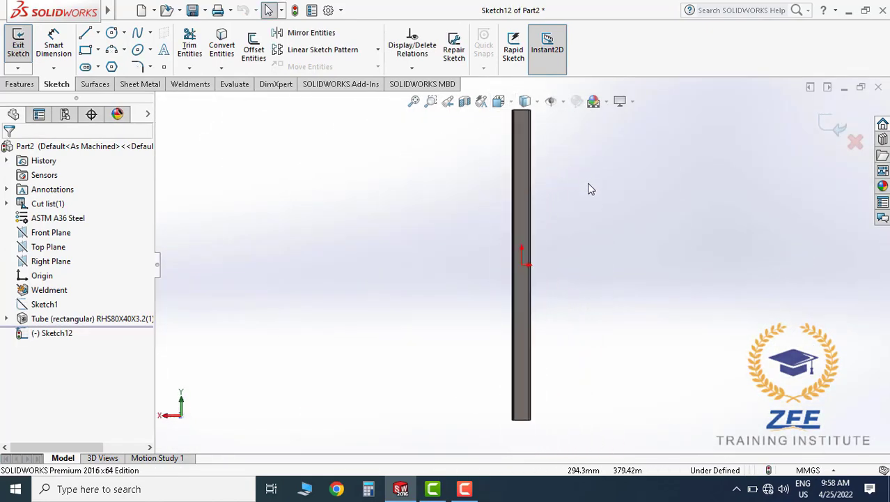
scroll(587, 186, down, 2)
scroll(540, 162, down, 2)
scroll(500, 180, down, 4)
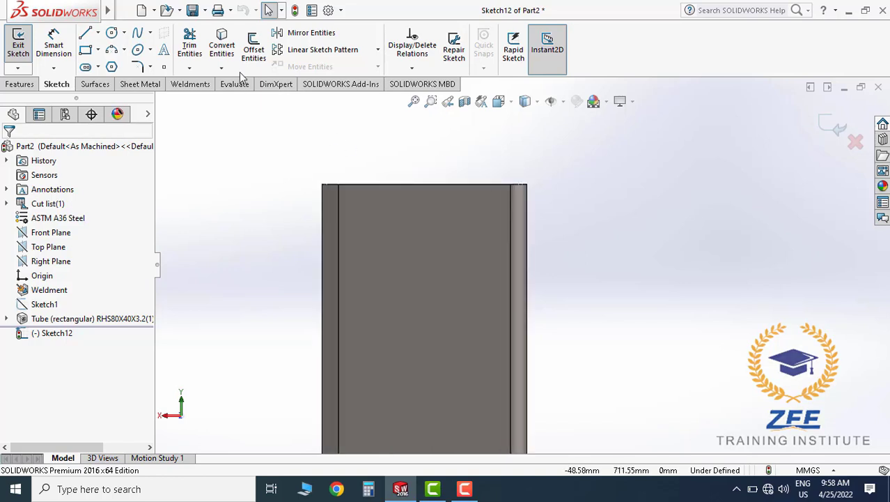
Draw a triangle at the tube's top end from a diagonal, vertical and top line.
click(86, 34)
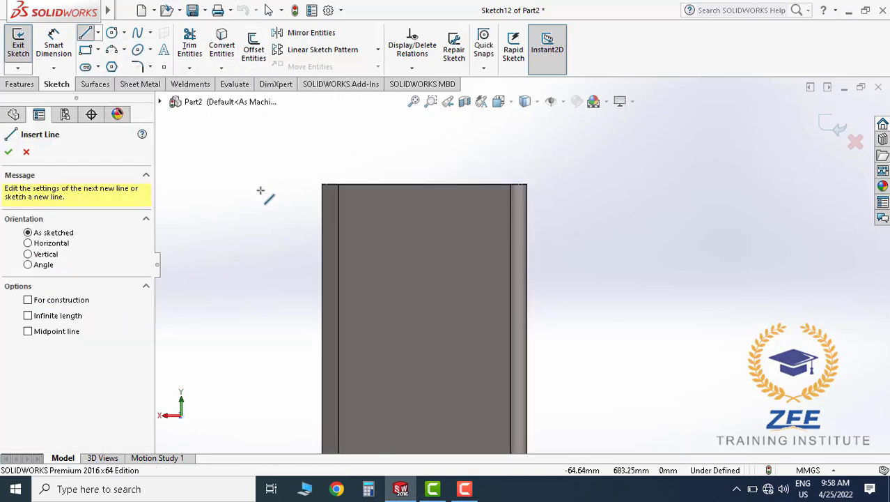
click(321, 186)
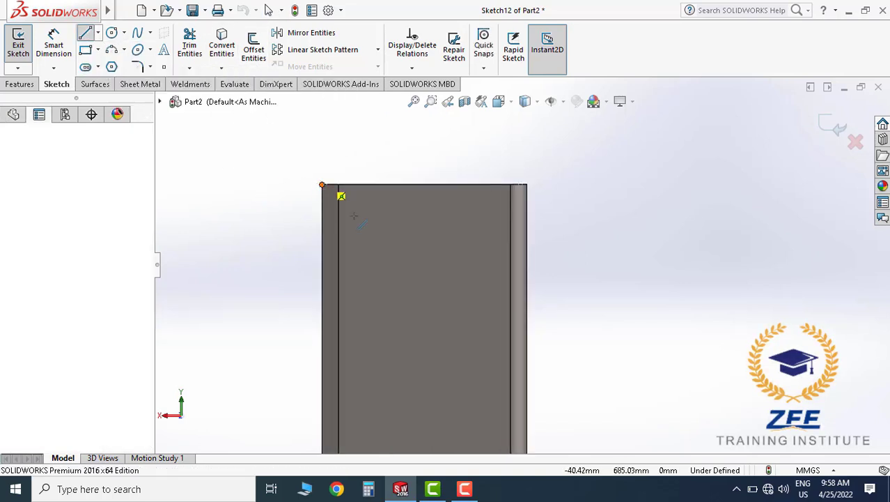
click(527, 349)
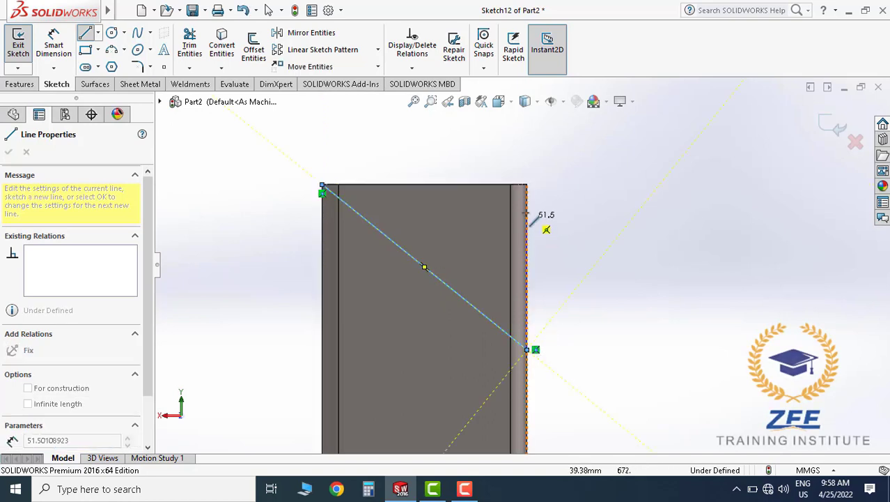
click(527, 185)
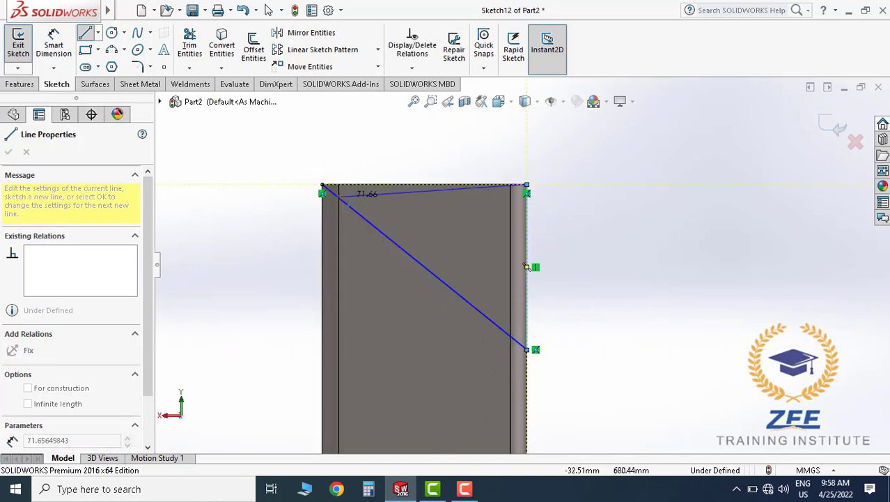
click(322, 185)
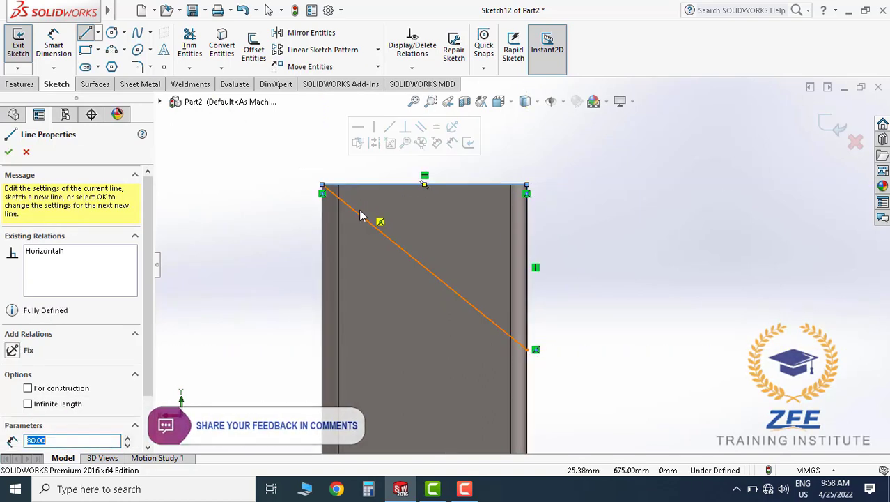
Dimension the triangle's vertical side to 67 mm.
click(57, 47)
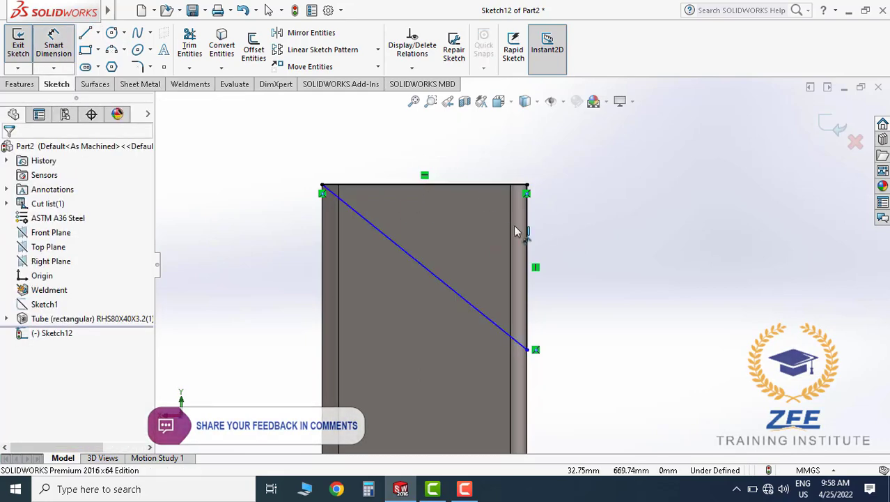
click(528, 233)
click(584, 263)
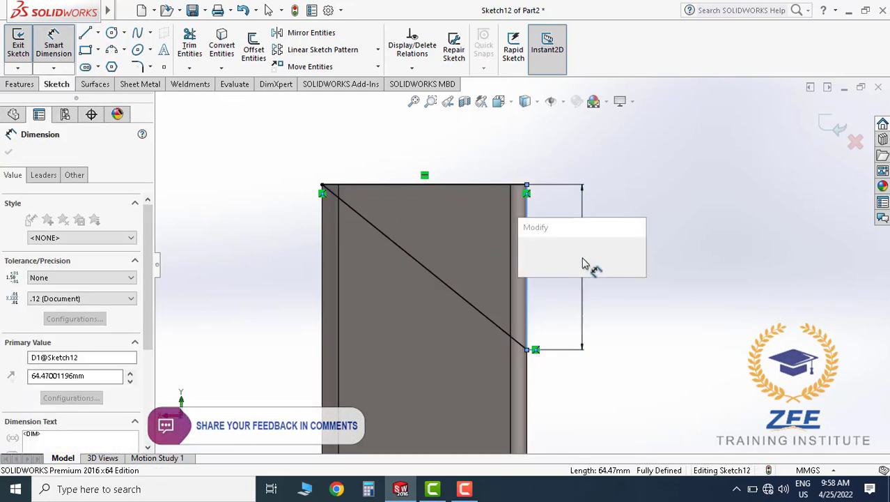
text(67)
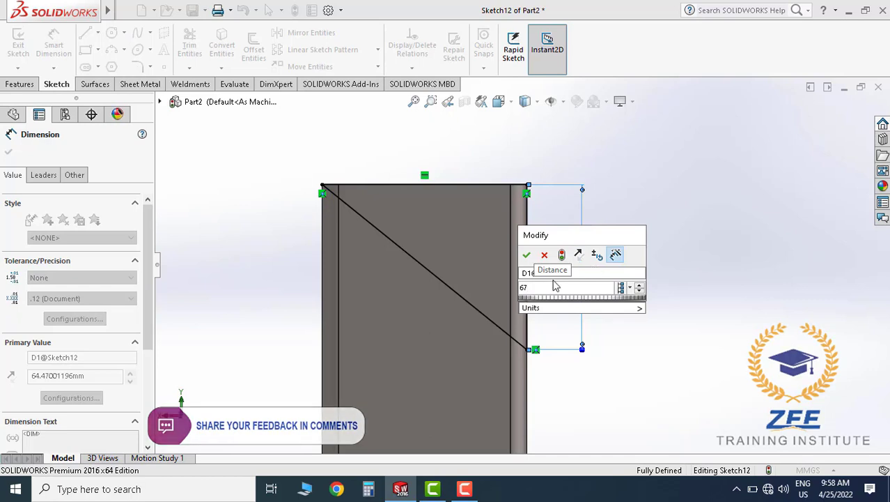
click(527, 255)
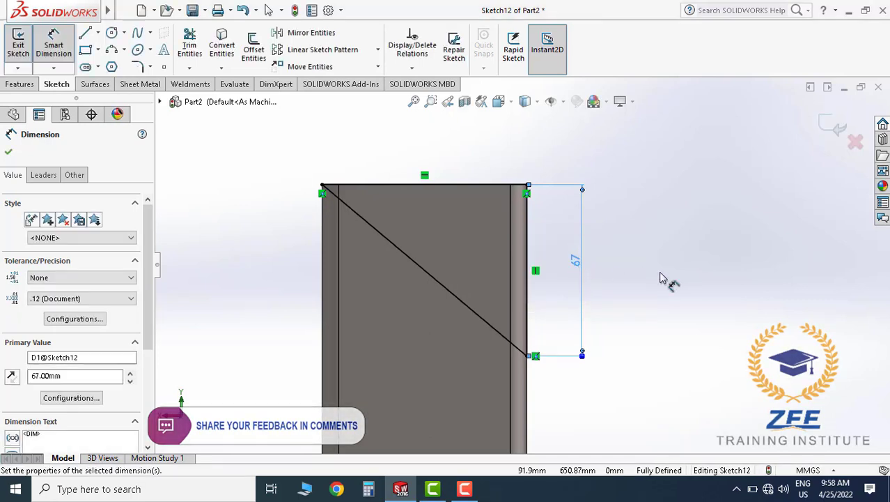
click(627, 289)
scroll(596, 279, down, 3)
scroll(558, 279, up, 5)
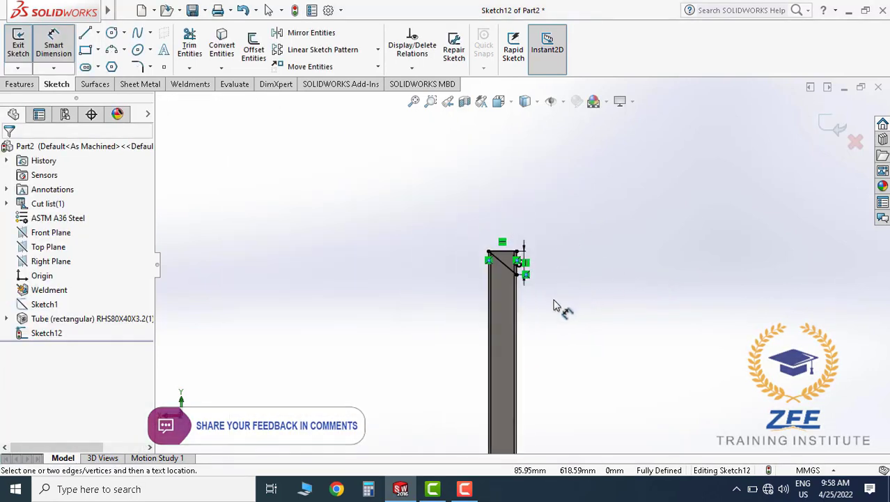
scroll(547, 324, up, 3)
key(ctrl+2)
scroll(470, 310, down, 1)
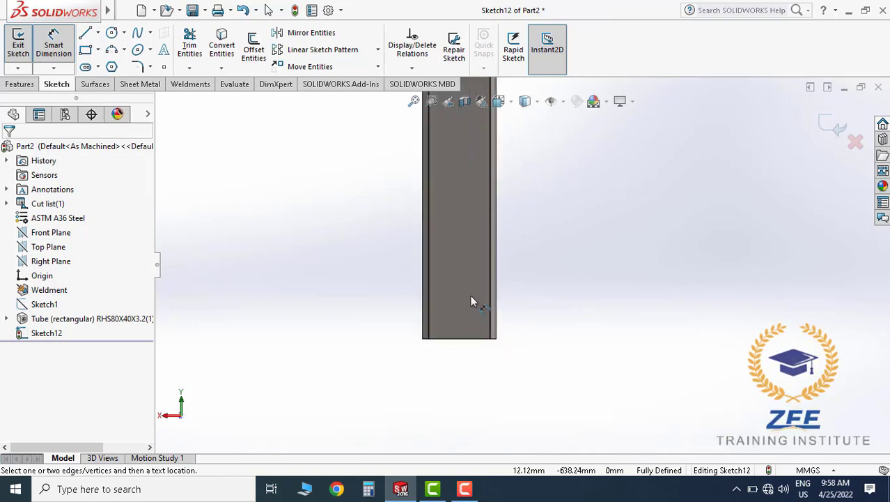
scroll(471, 293, down, 1)
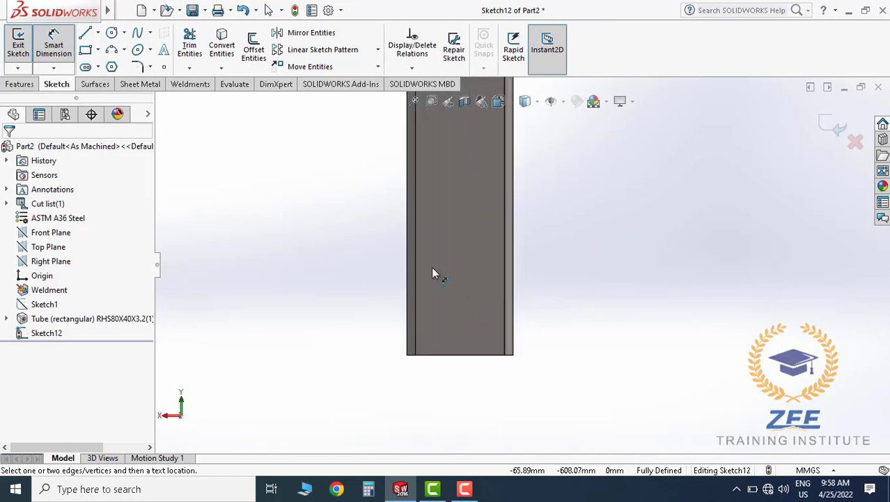
Draw a second triangle at the tube's bottom end with a diagonal line.
click(85, 32)
scroll(451, 292, up, 2)
scroll(557, 237, up, 1)
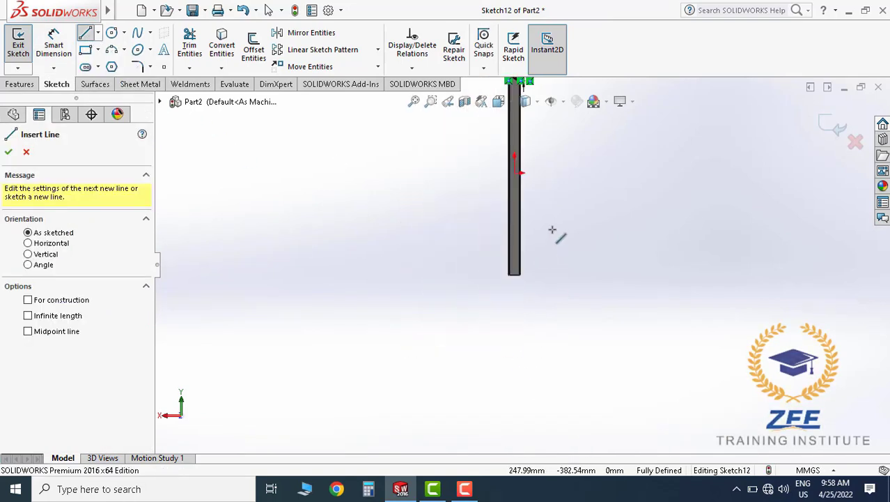
scroll(519, 277, down, 1)
scroll(523, 279, up, 1)
scroll(533, 230, down, 2)
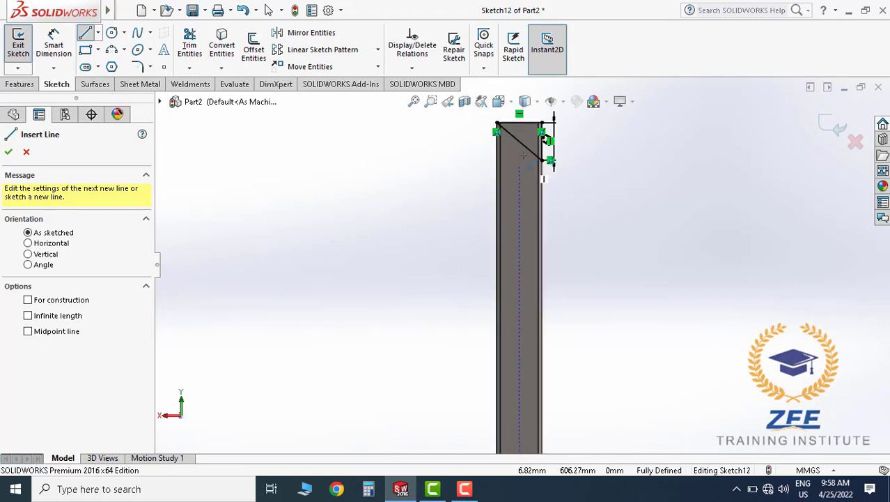
scroll(561, 230, up, 2)
scroll(581, 298, up, 1)
scroll(535, 382, down, 1)
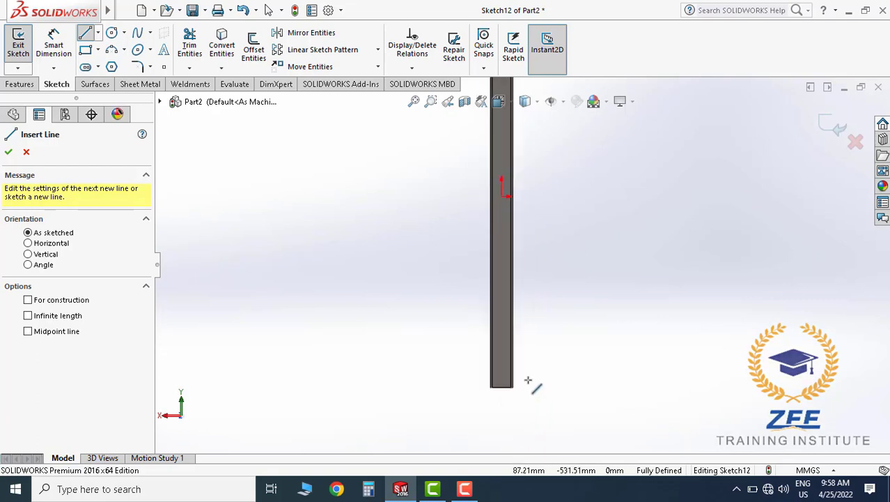
scroll(516, 335, down, 2)
scroll(503, 288, down, 2)
scroll(549, 266, down, 2)
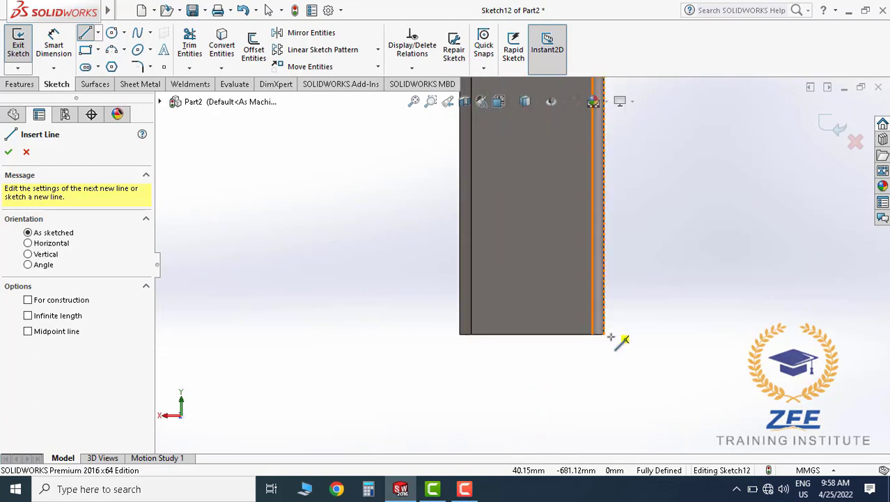
click(605, 335)
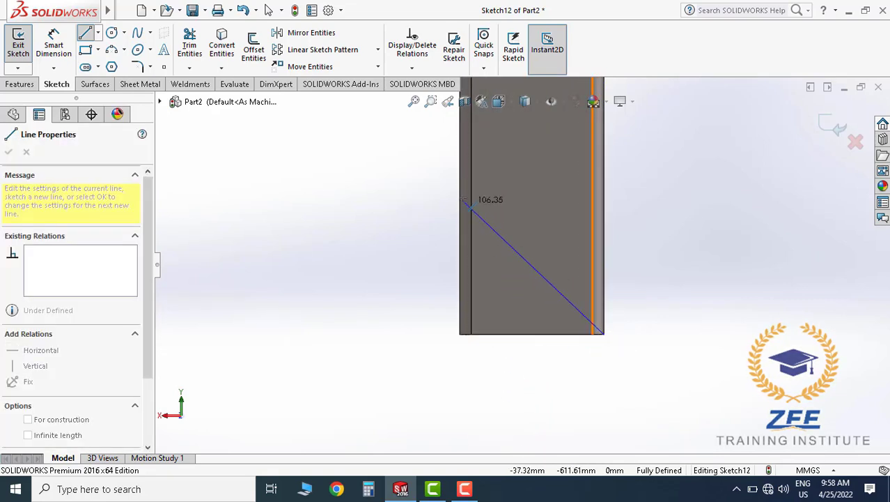
click(460, 190)
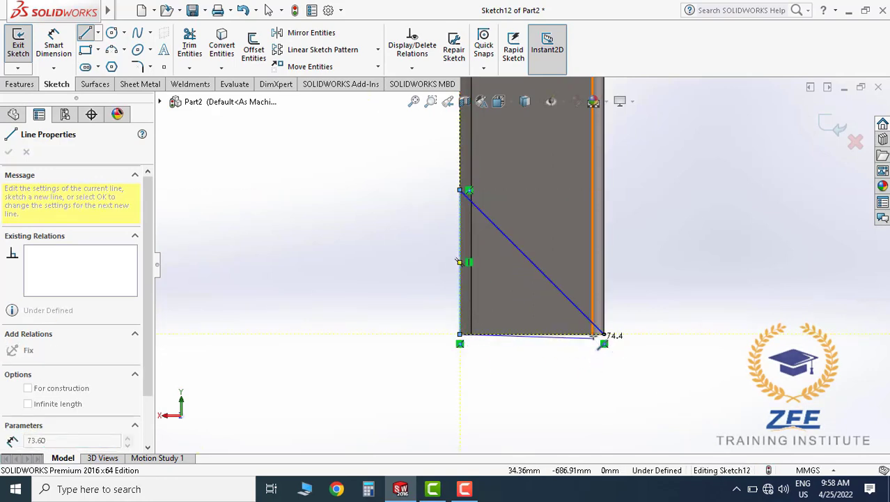
click(604, 334)
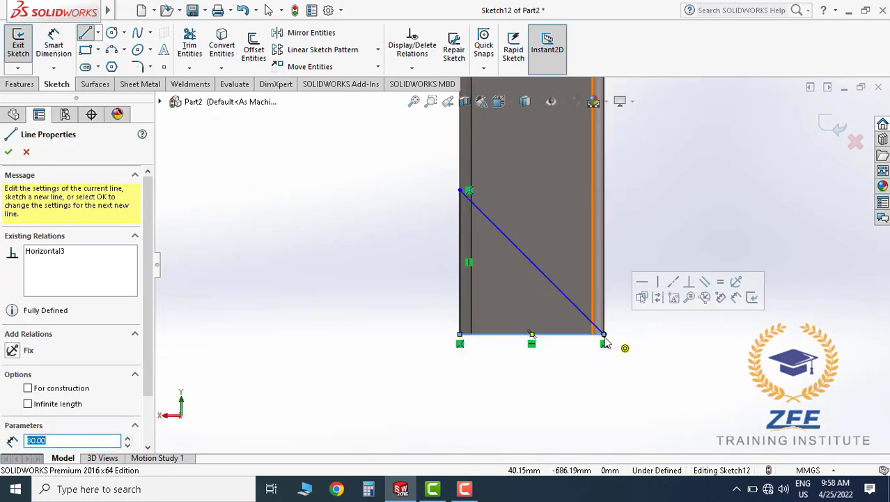
Dimension the bottom triangle's vertical side to 67 mm.
click(54, 46)
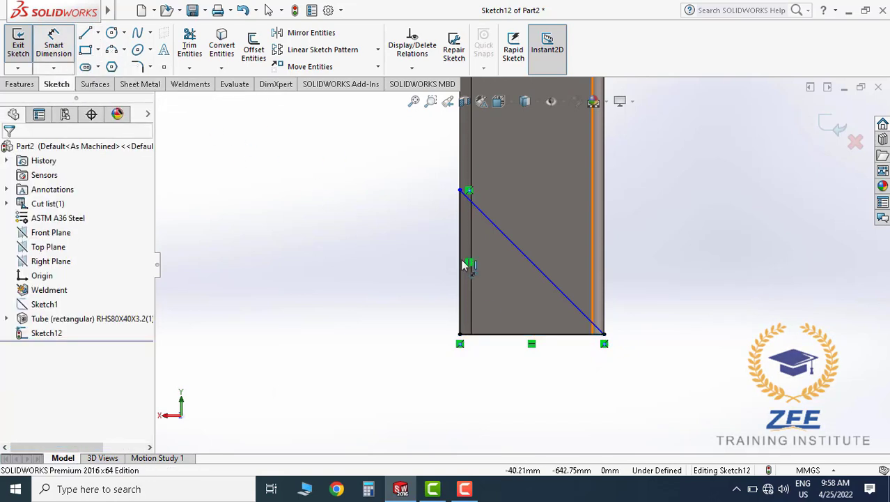
click(460, 265)
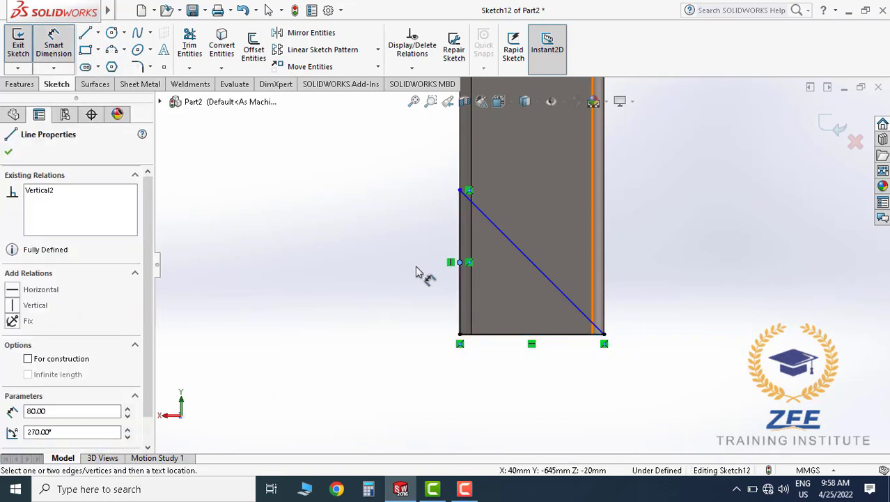
click(461, 290)
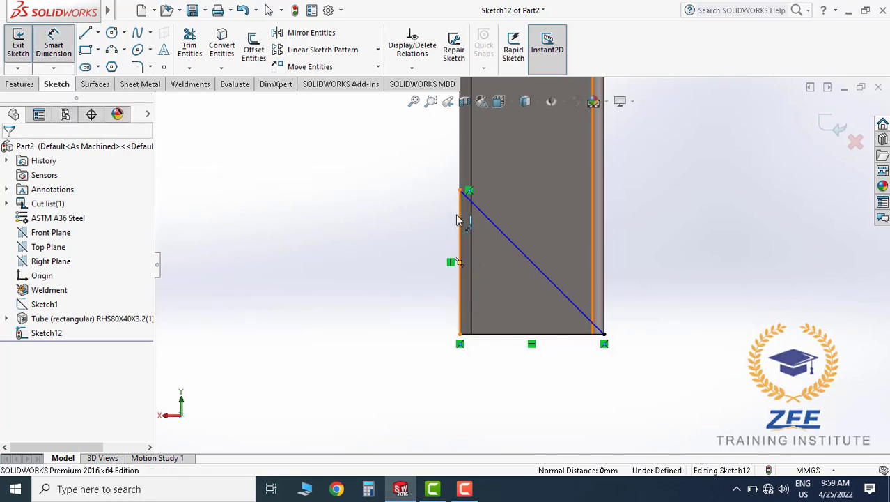
click(457, 214)
click(417, 258)
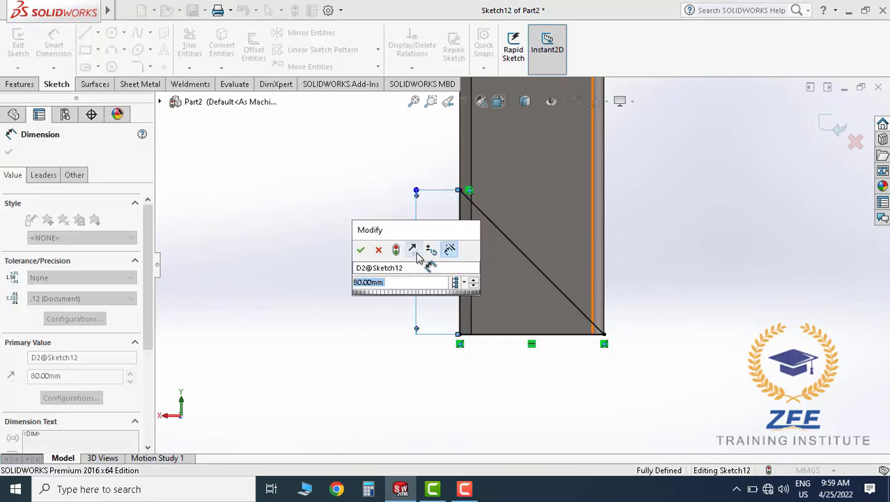
text(67)
key(Return)
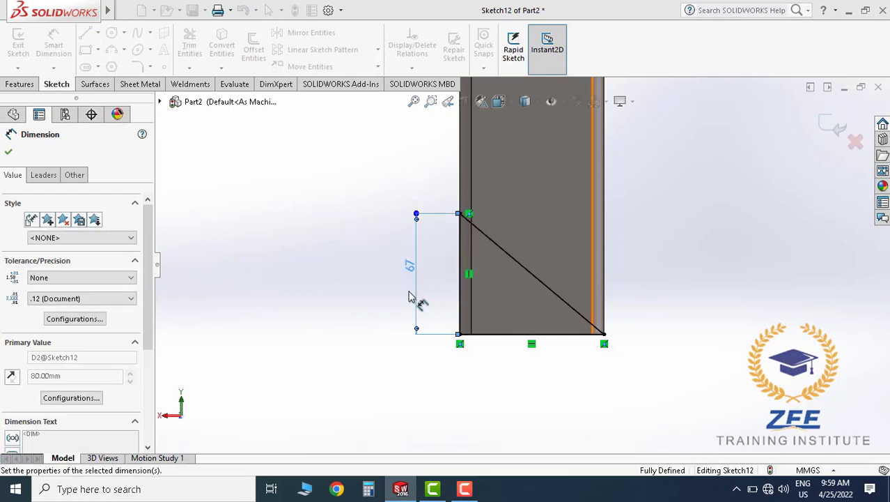
key(ctrl+8)
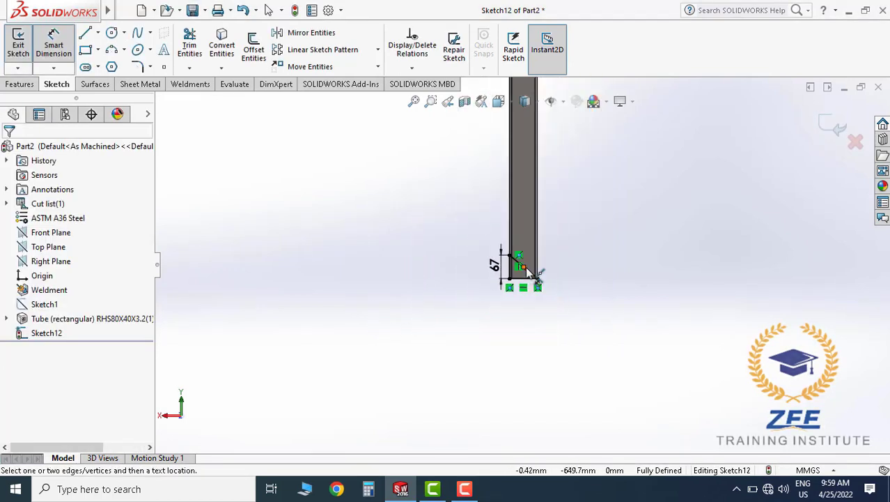
mouse_move(523, 232)
middle_down()
mouse_move(454, 199)
mouse_move(457, 232)
middle_up()
Extrude-cut the triangle sketch Through All to angle both tube ends.
click(19, 83)
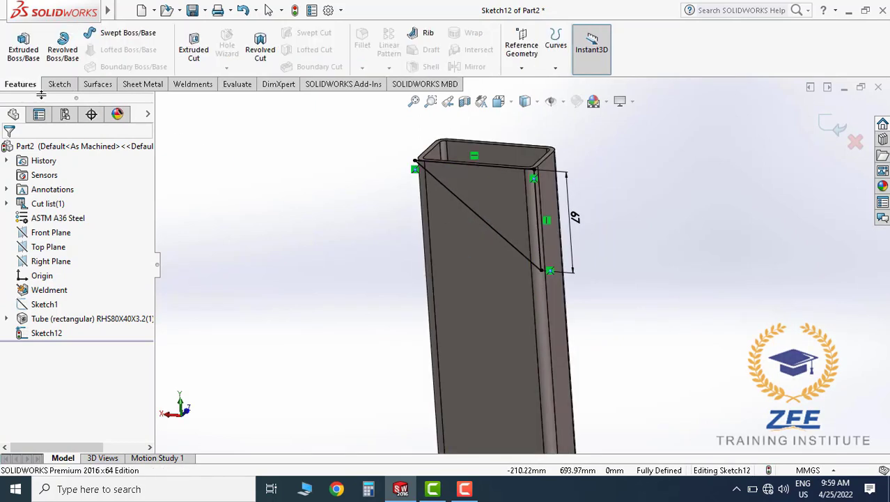
click(194, 48)
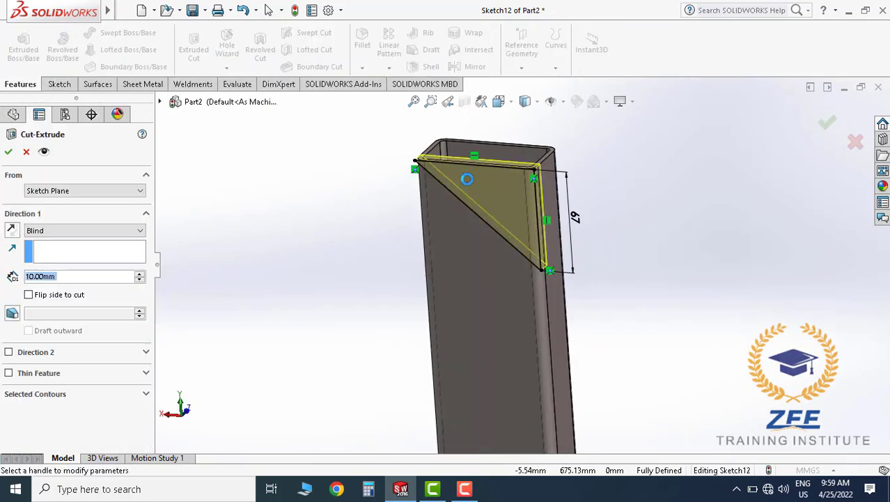
click(59, 230)
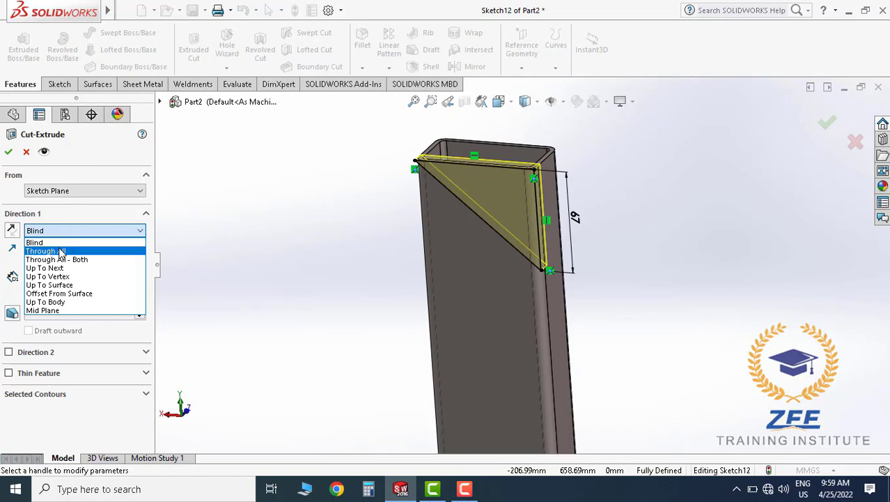
click(60, 248)
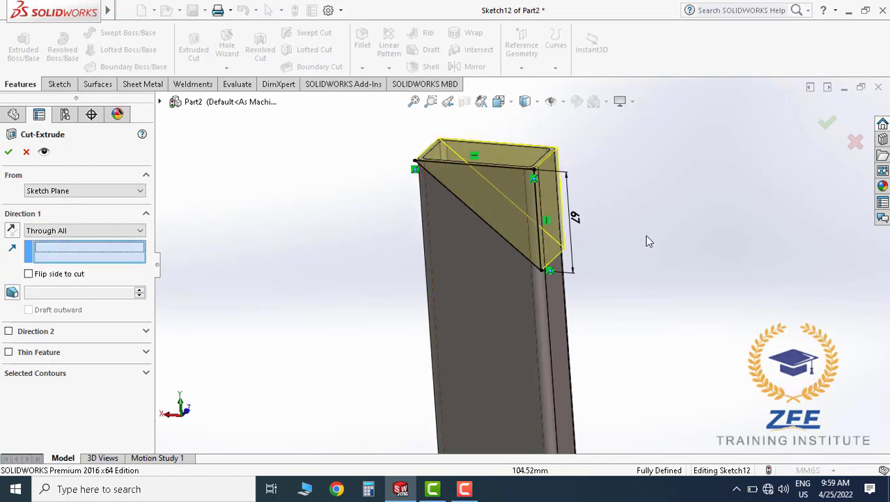
scroll(592, 310, up, 5)
middle_drag(590, 317, 545, 370)
scroll(513, 371, down, 5)
scroll(349, 261, down, 2)
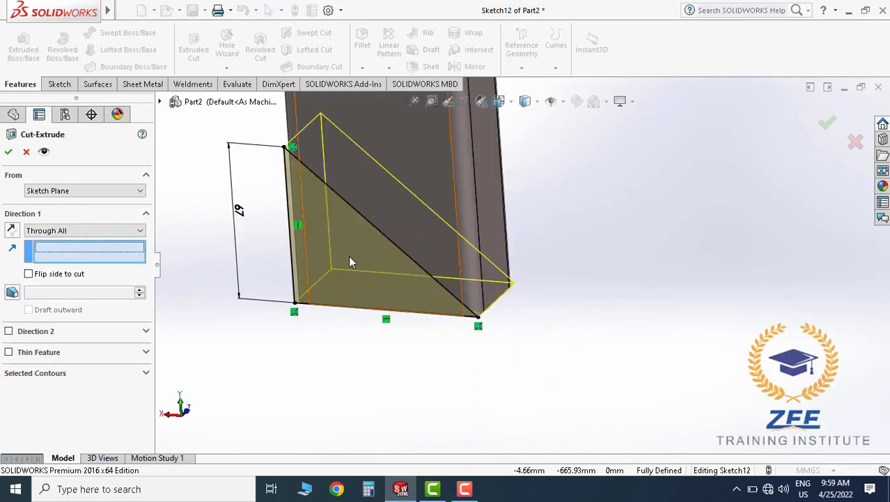
click(10, 152)
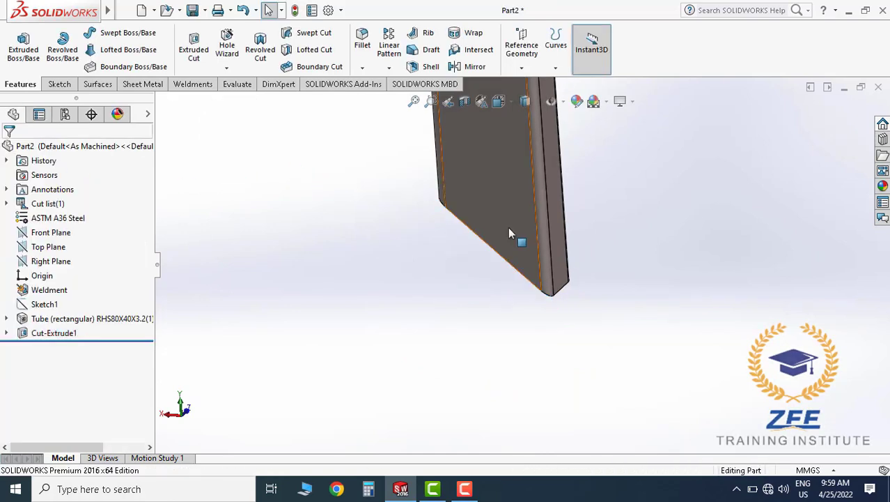
mouse_move(508, 226)
middle_down()
mouse_move(524, 207)
mouse_move(540, 303)
mouse_move(515, 232)
mouse_move(519, 280)
mouse_move(489, 249)
mouse_move(618, 233)
mouse_move(469, 247)
mouse_move(505, 252)
mouse_move(496, 254)
middle_up()
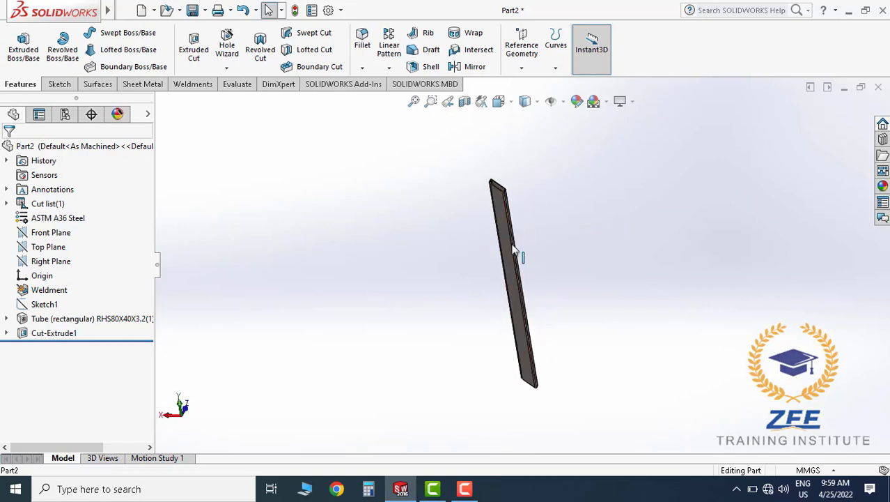
scroll(515, 230, down, 2)
scroll(516, 228, down, 1)
Save the part as Zee-01 in Desktop > Zee Training Institute > Stairs Design.
click(193, 10)
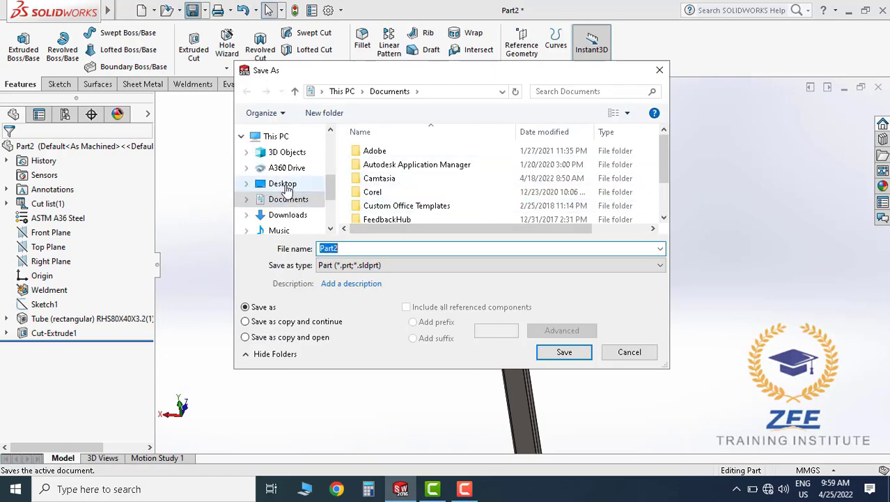
click(293, 187)
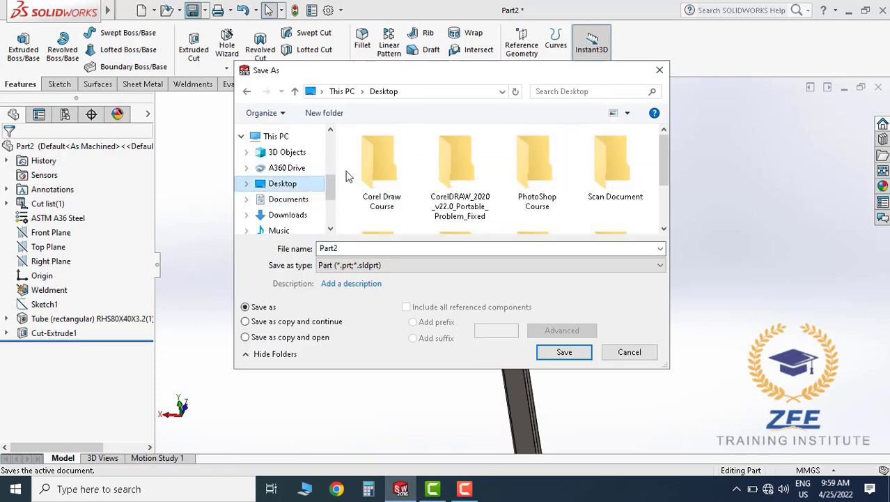
click(469, 181)
key(z)
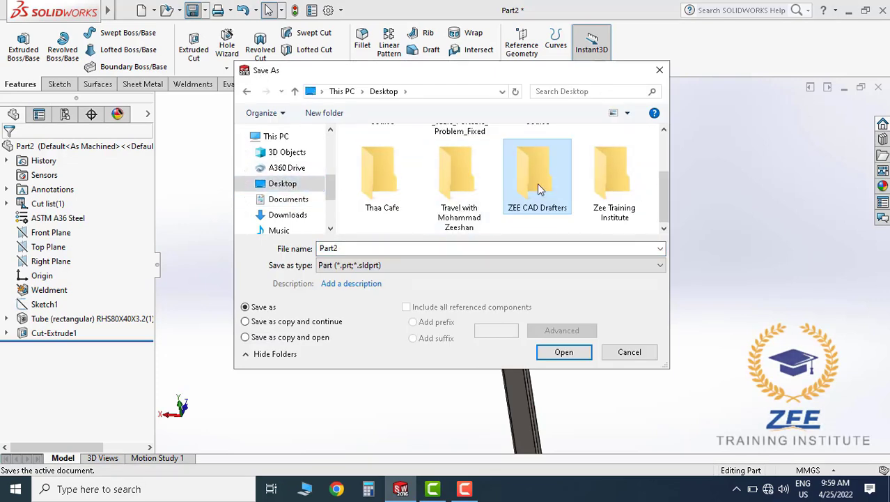
double_click(606, 173)
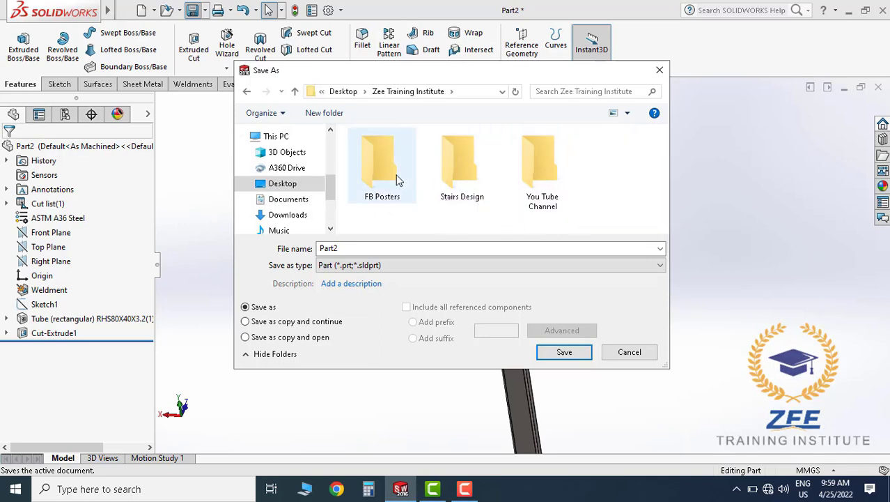
double_click(457, 169)
text(Zee-01)
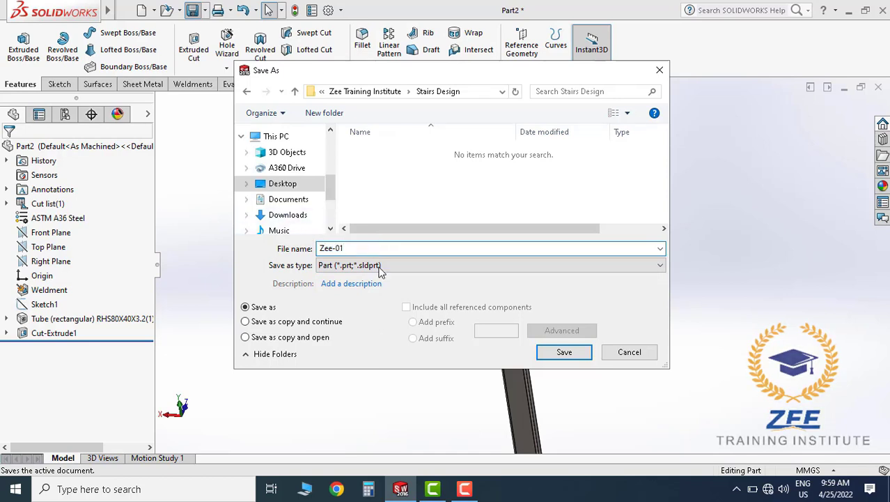
click(548, 349)
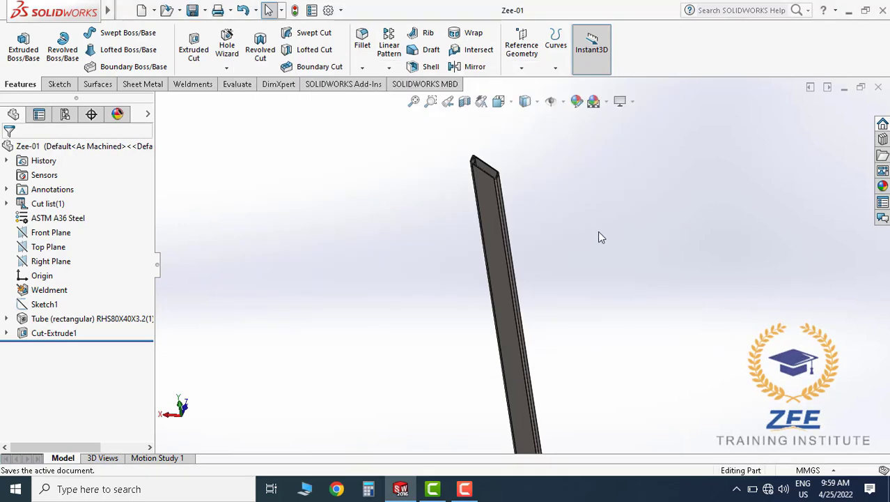
scroll(561, 244, up, 3)
scroll(561, 244, down, 1)
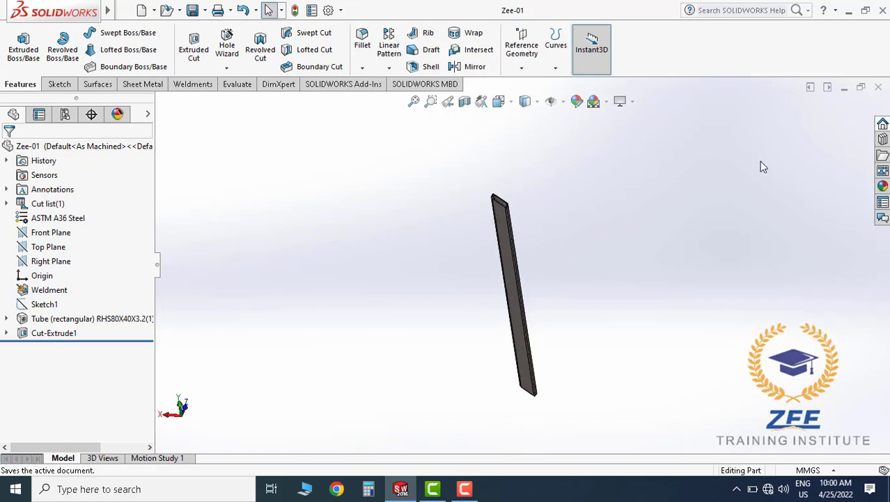
Close Zee-01 and start a new part with a sketch on the Front Plane.
click(878, 87)
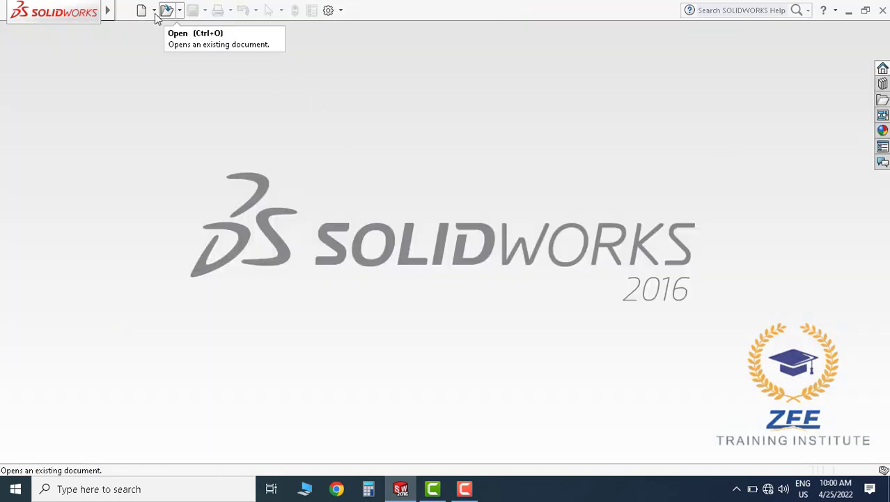
click(142, 10)
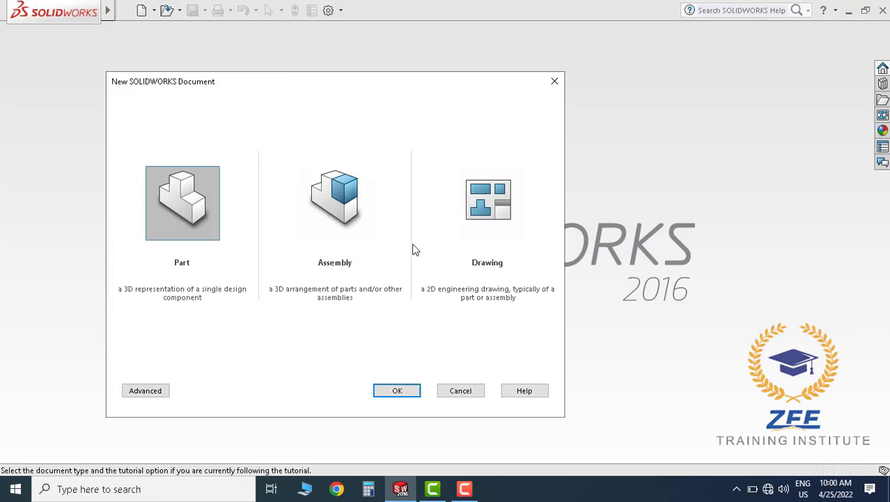
click(407, 394)
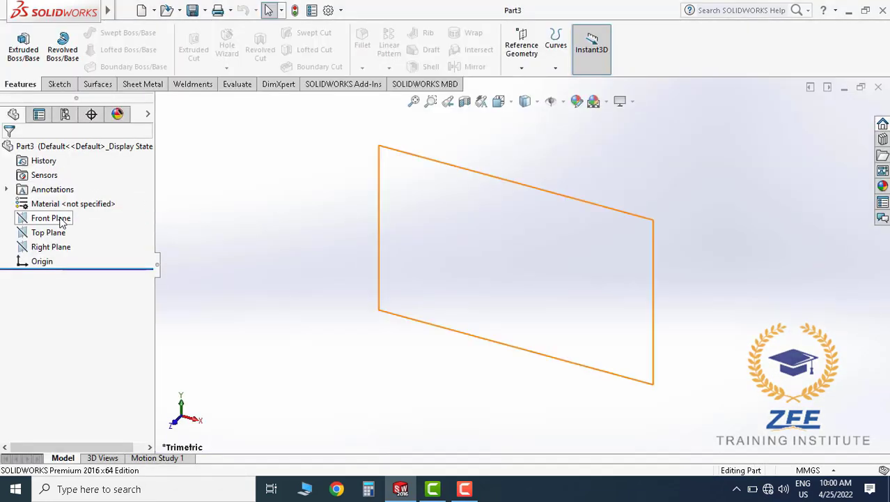
click(61, 219)
click(70, 201)
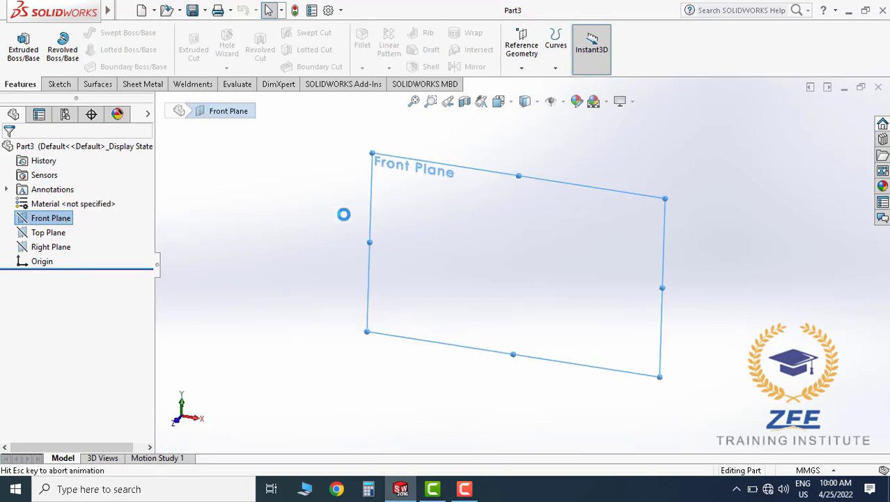
Draw a horizontal line across the origin and make the origin its midpoint.
click(86, 33)
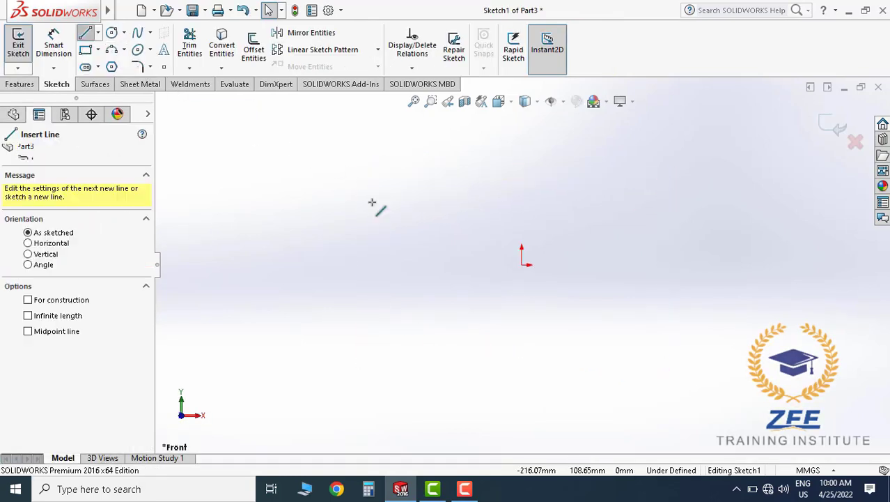
click(425, 264)
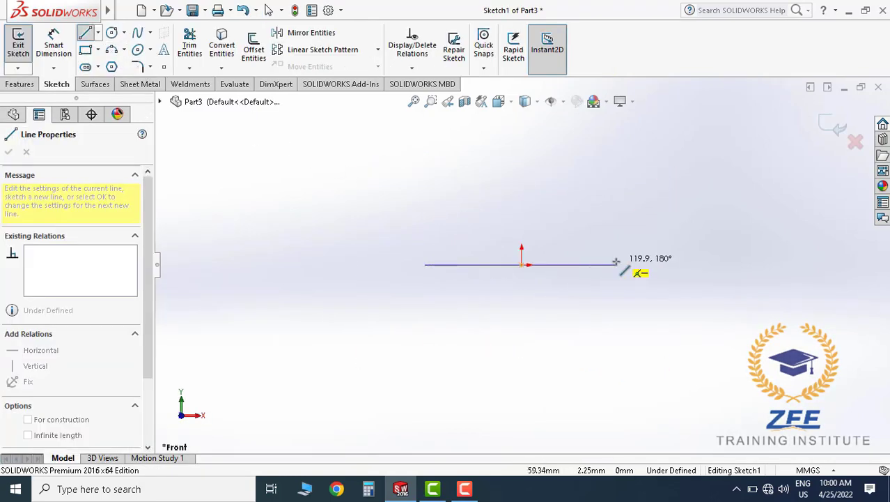
click(618, 264)
key(Escape)
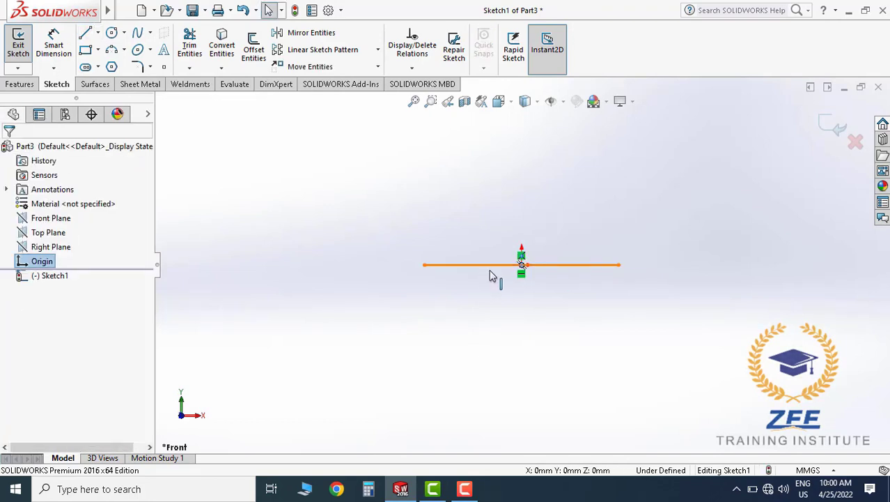
ctrl+click(490, 272)
click(40, 362)
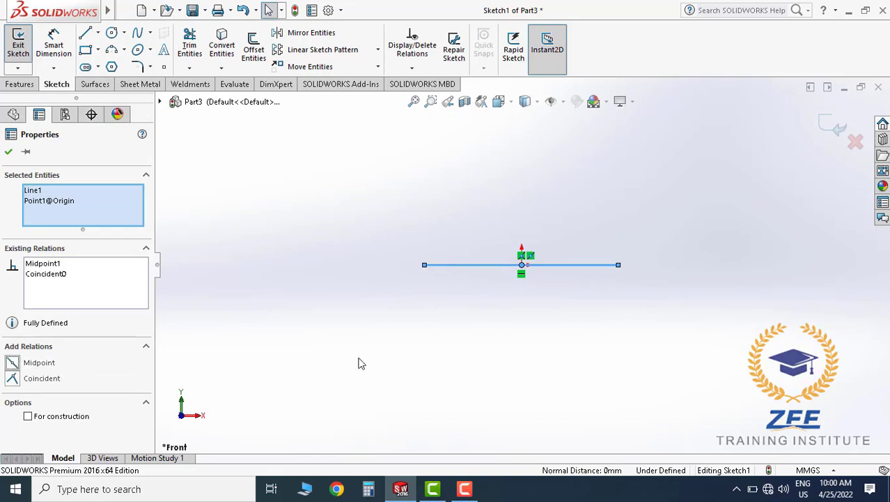
click(167, 201)
Dimension the line to 180 mm, tidy the dimension text and exit the sketch.
click(66, 52)
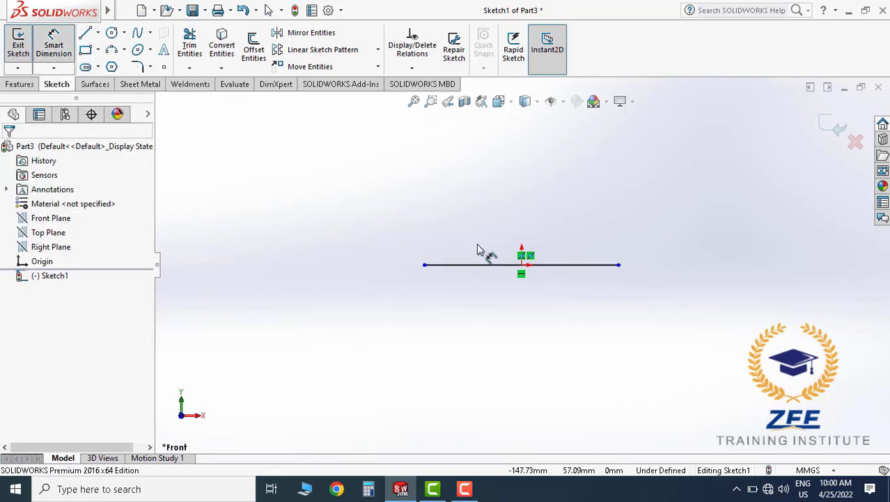
click(555, 266)
click(544, 317)
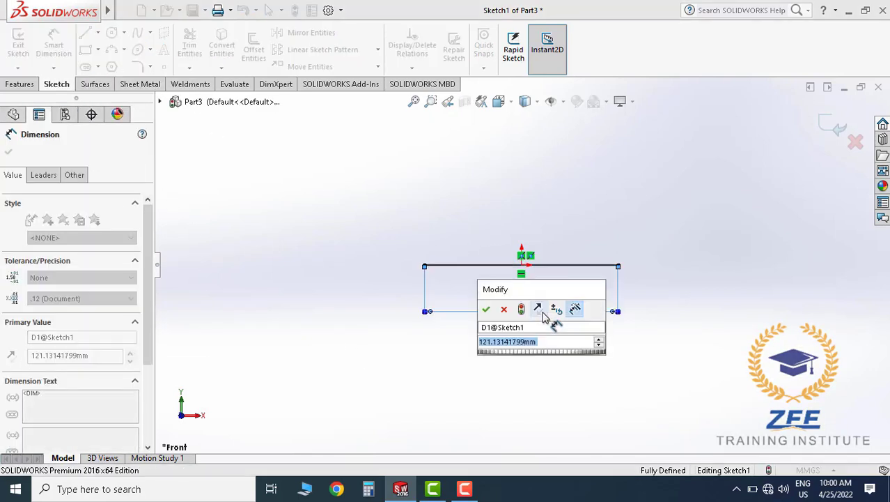
text(180)
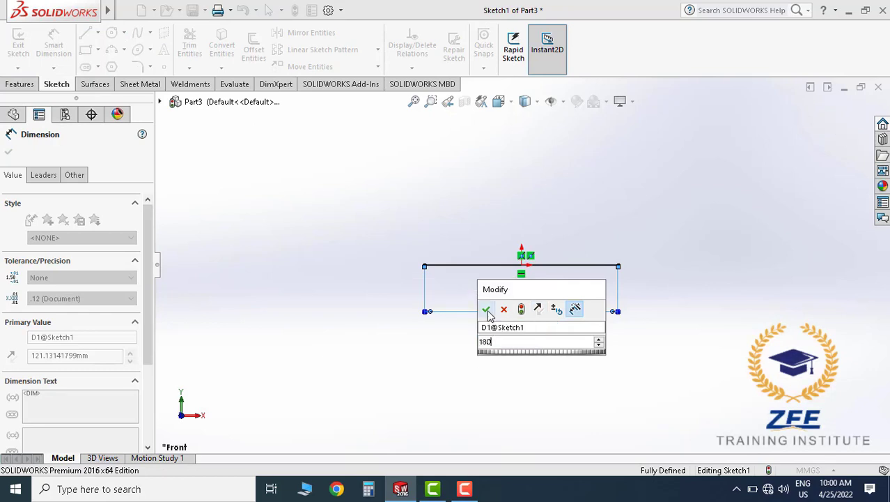
click(485, 309)
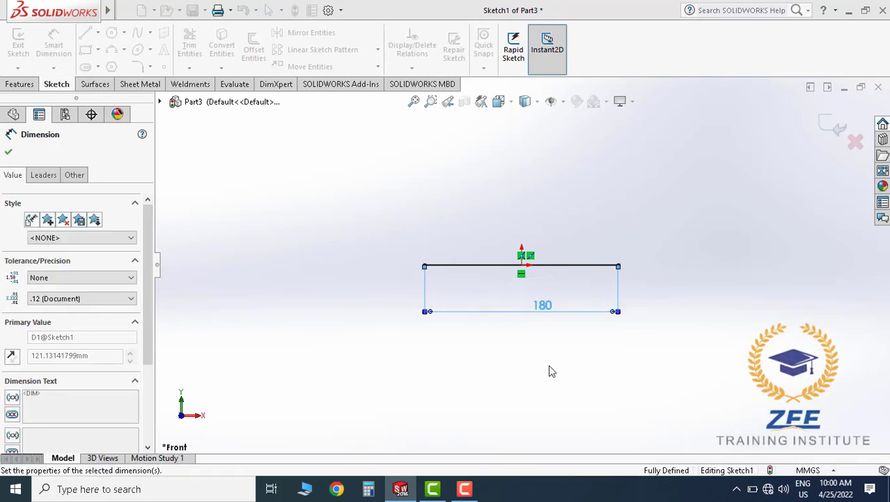
click(544, 307)
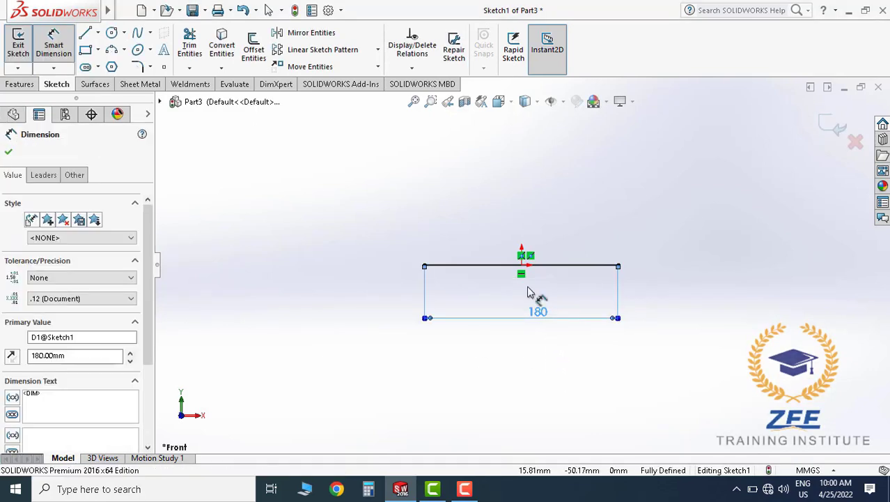
scroll(530, 294, down, 3)
click(751, 323)
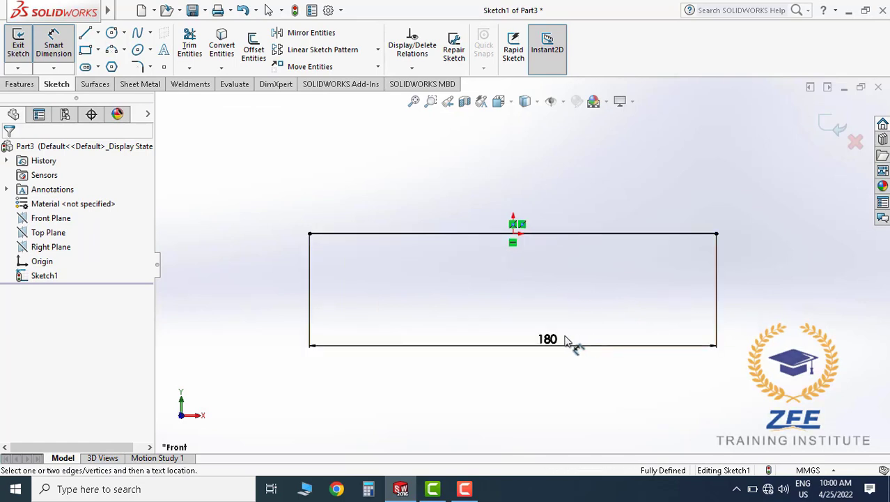
drag(549, 340, 531, 342)
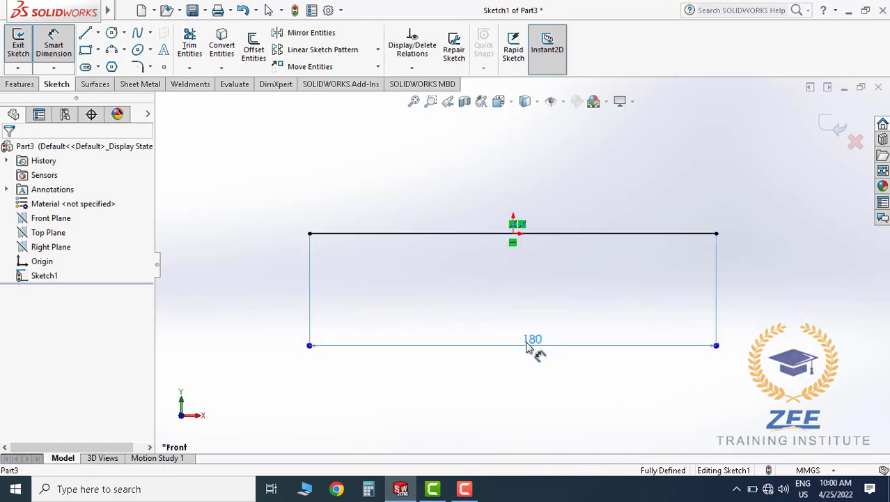
click(833, 126)
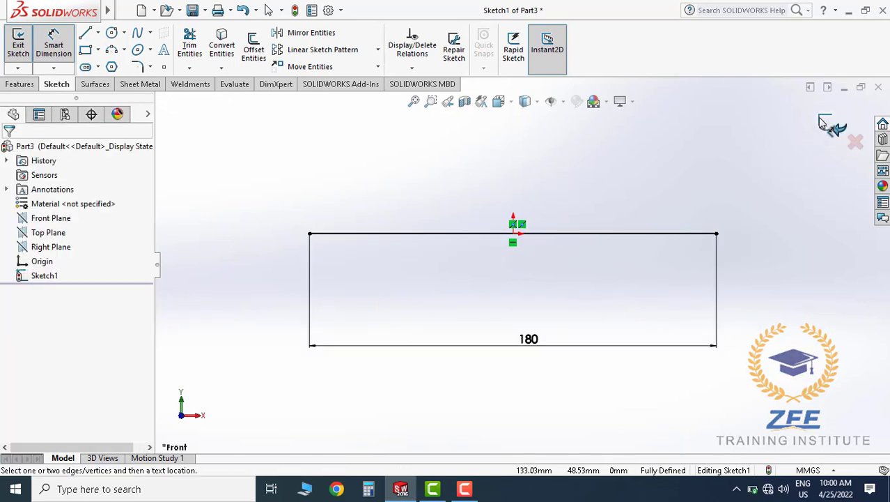
Clear the selection and check Sketch1 in the feature tree.
click(653, 180)
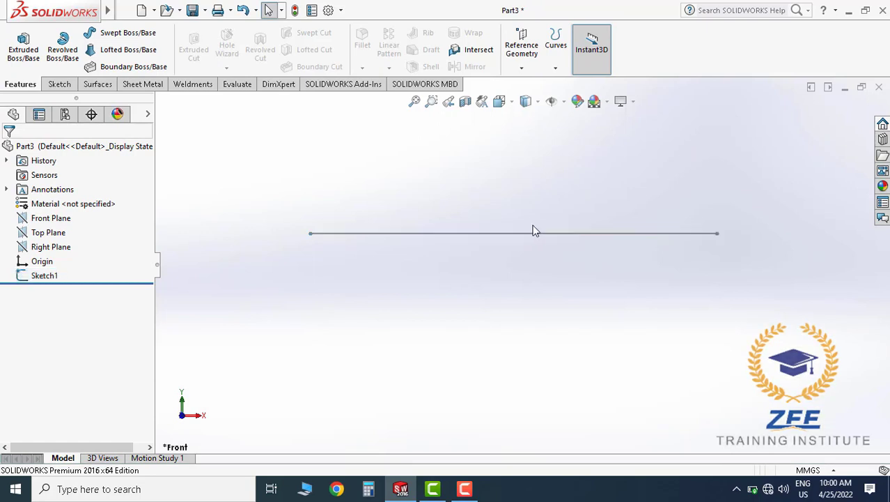
mouse_move(464, 489)
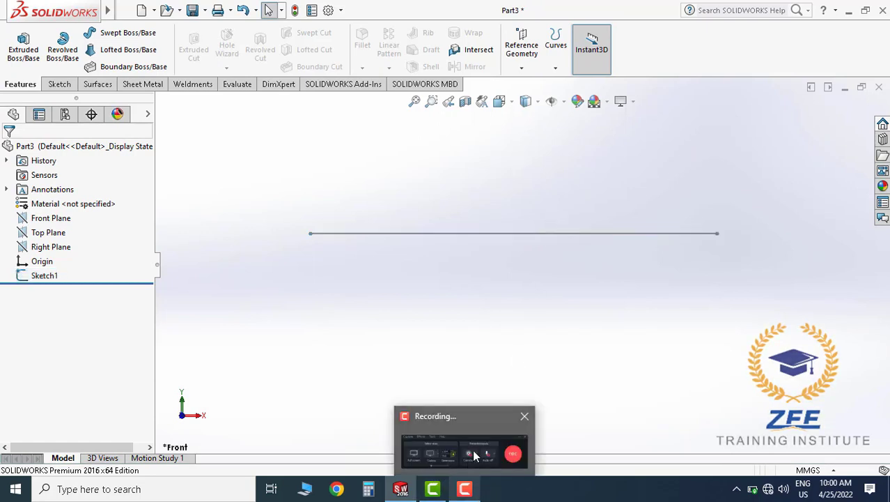
click(475, 457)
click(611, 338)
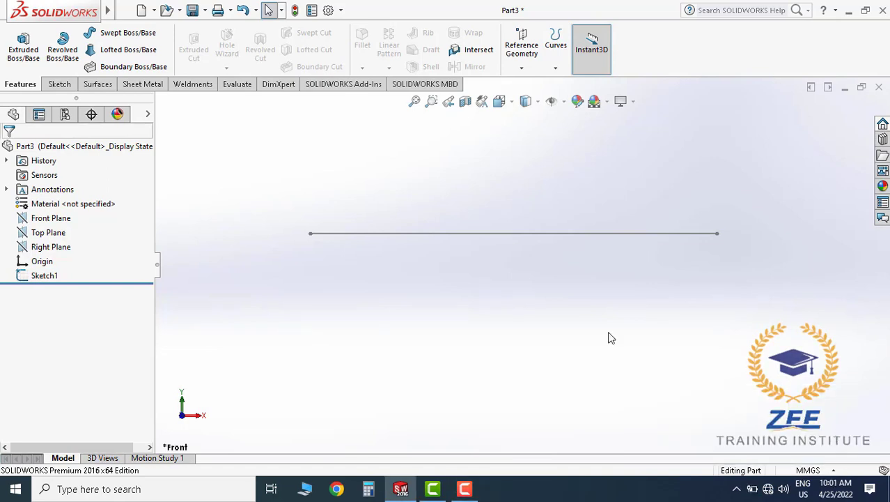
click(468, 491)
click(862, 392)
click(99, 277)
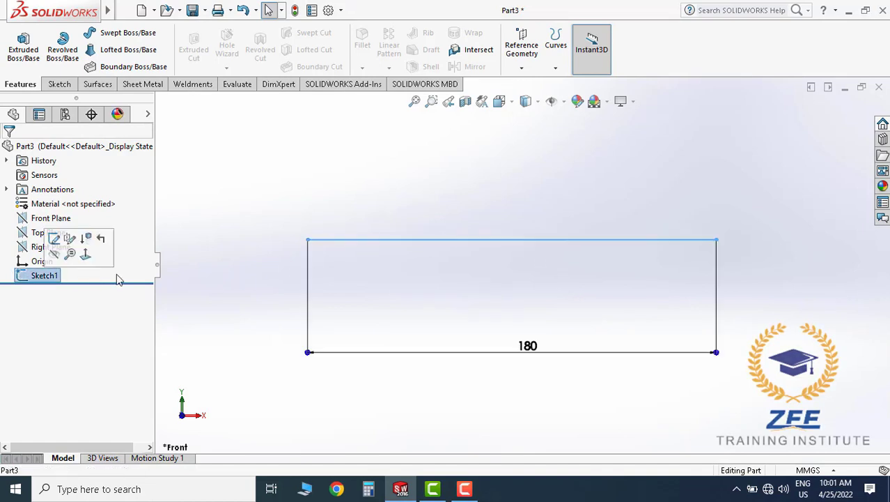
click(216, 117)
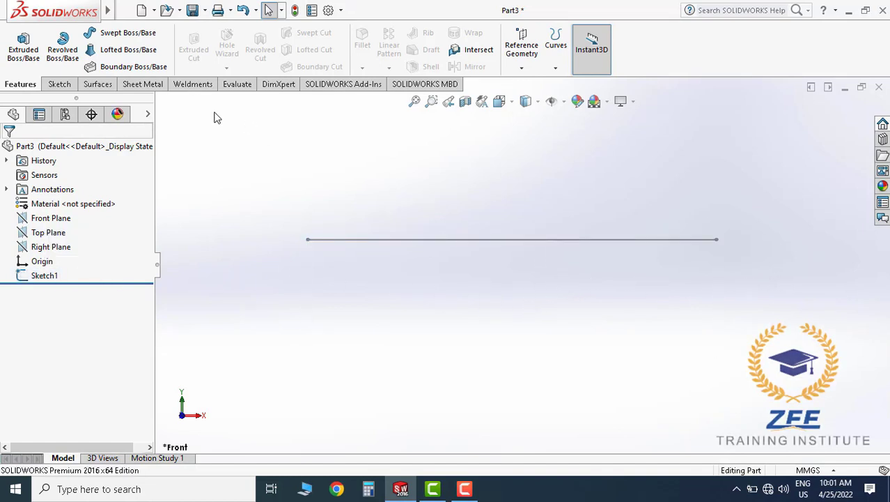
Start a Structural Member with DIN standard, L Angle type, size L30x30x3.
click(205, 86)
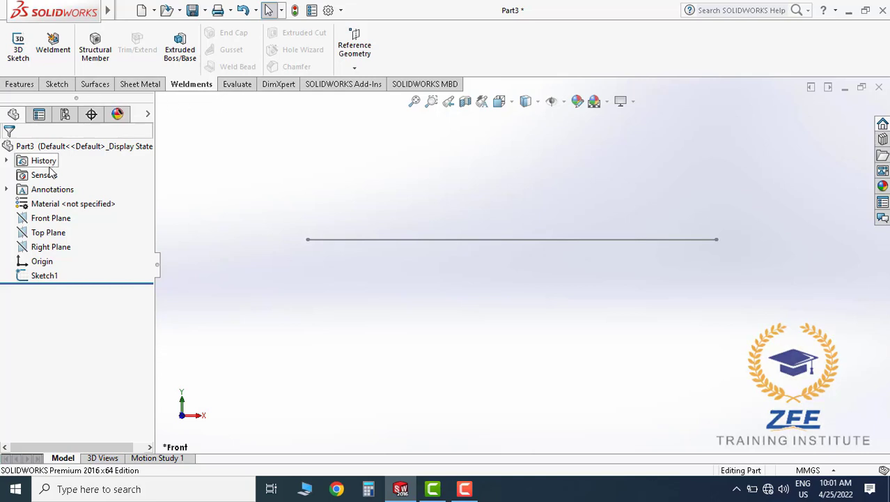
click(95, 50)
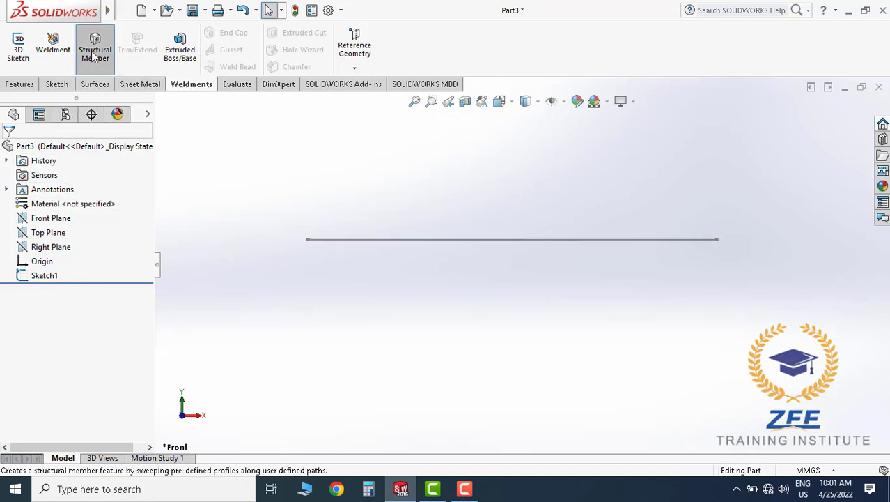
click(53, 237)
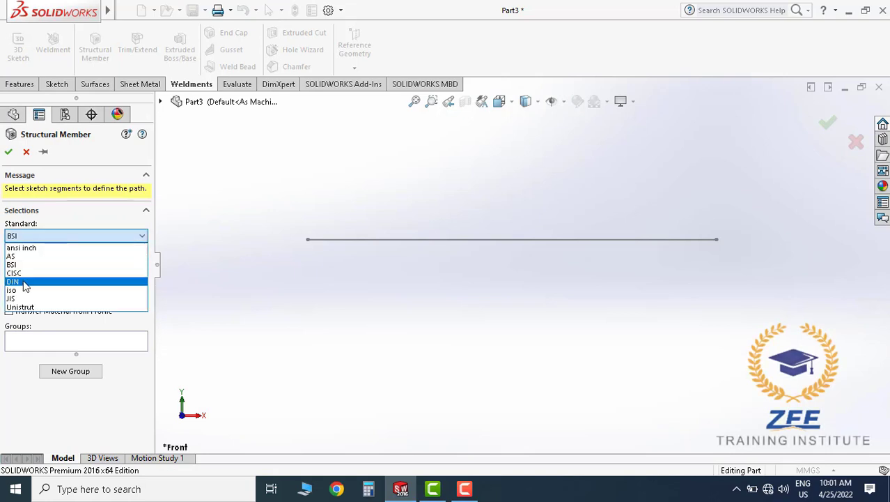
click(25, 282)
click(30, 263)
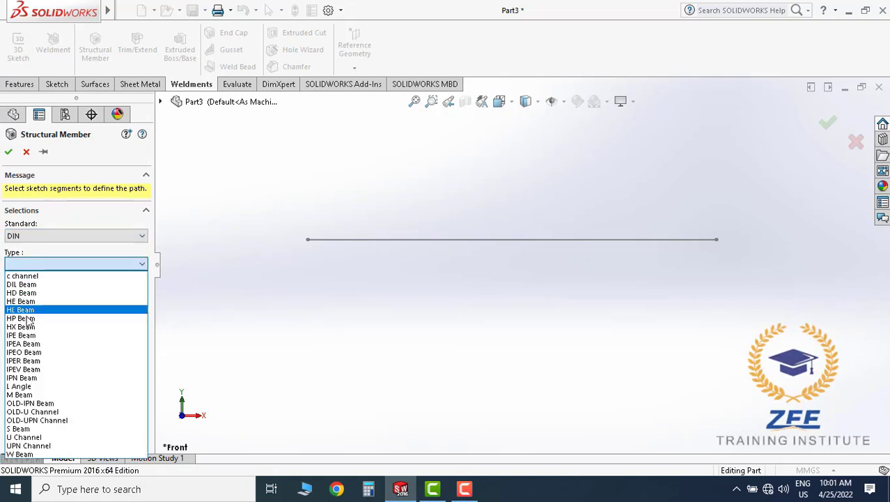
click(30, 388)
click(60, 293)
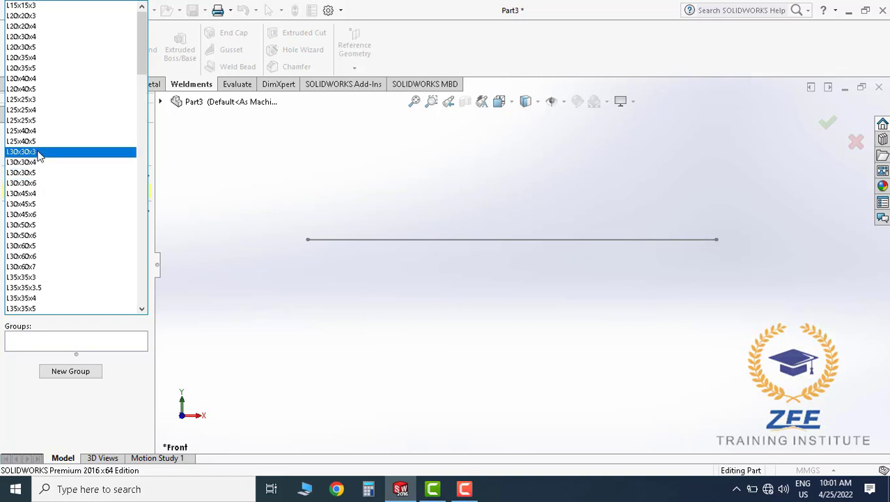
click(40, 154)
Use the 180 mm line as the member path and confirm the L-angle.
click(382, 238)
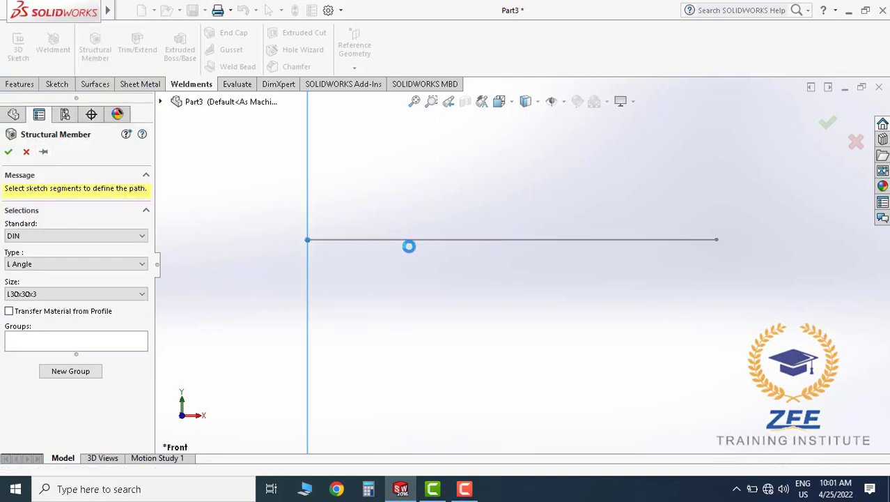
scroll(432, 223, up, 1)
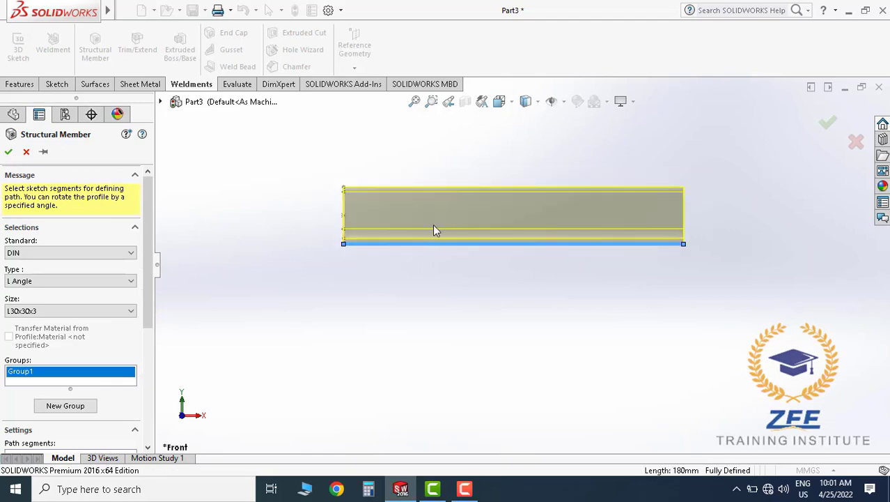
scroll(432, 224, down, 2)
mouse_move(428, 223)
middle_down()
mouse_move(469, 233)
mouse_move(441, 241)
mouse_move(489, 271)
mouse_move(405, 240)
mouse_move(433, 261)
mouse_move(379, 282)
middle_up()
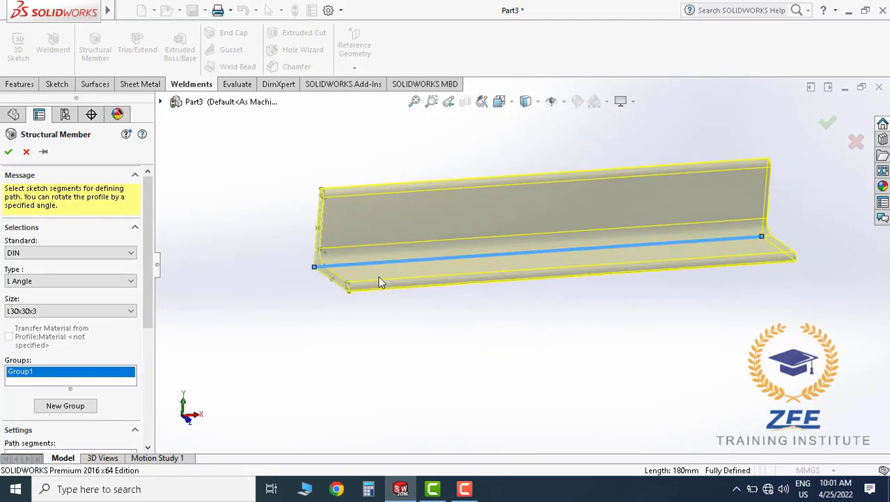
click(828, 123)
mouse_move(619, 212)
middle_down()
mouse_move(518, 202)
mouse_move(531, 221)
mouse_move(520, 223)
mouse_move(600, 254)
middle_up()
Hide the Sketch1 path sketch so only the L-angle shows.
scroll(606, 271, down, 5)
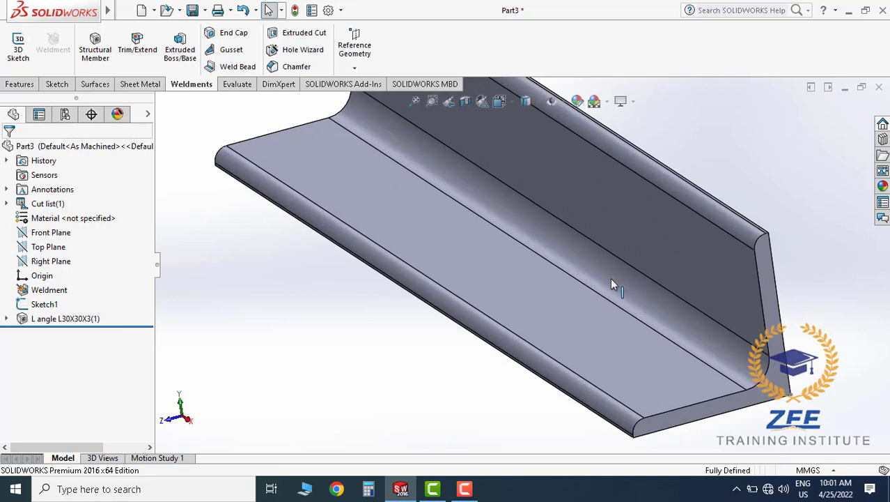
scroll(592, 268, up, 5)
click(44, 304)
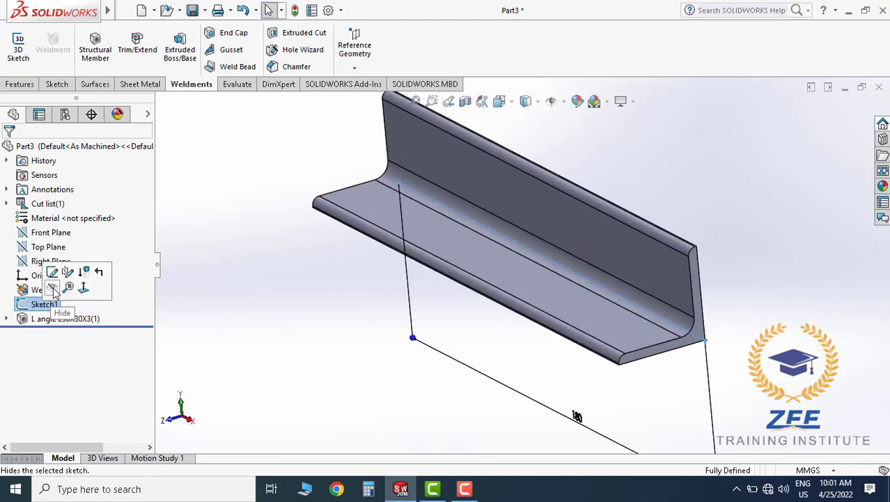
click(70, 291)
scroll(488, 335, up, 3)
mouse_move(555, 279)
middle_down()
mouse_move(517, 265)
mouse_move(522, 271)
mouse_move(500, 276)
middle_up()
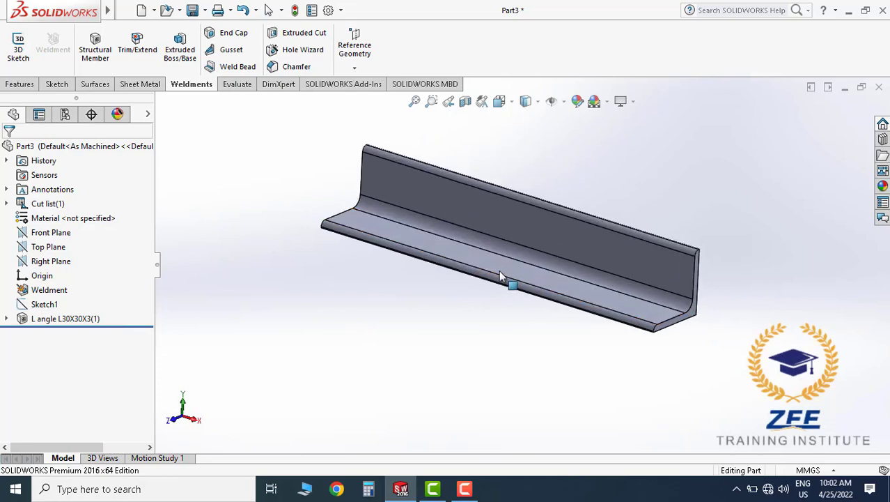
Assign ASTM A36 Steel as the L-angle's material.
right_click(82, 220)
click(138, 215)
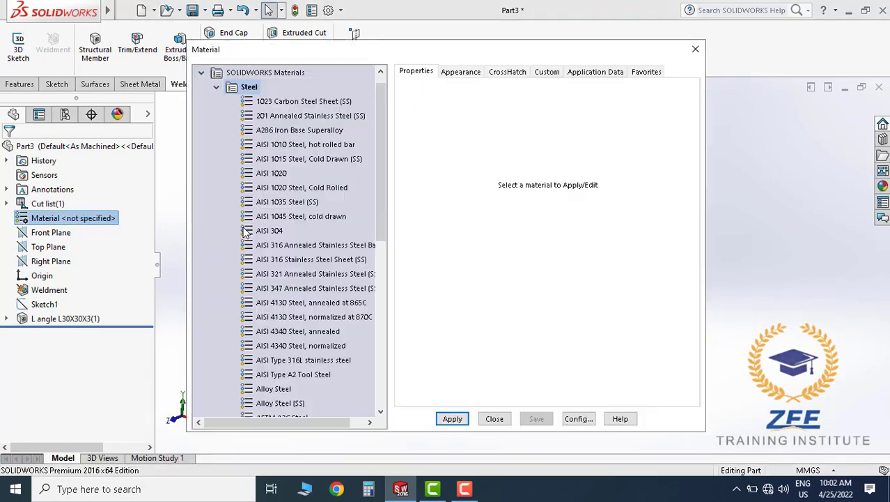
drag(381, 209, 382, 248)
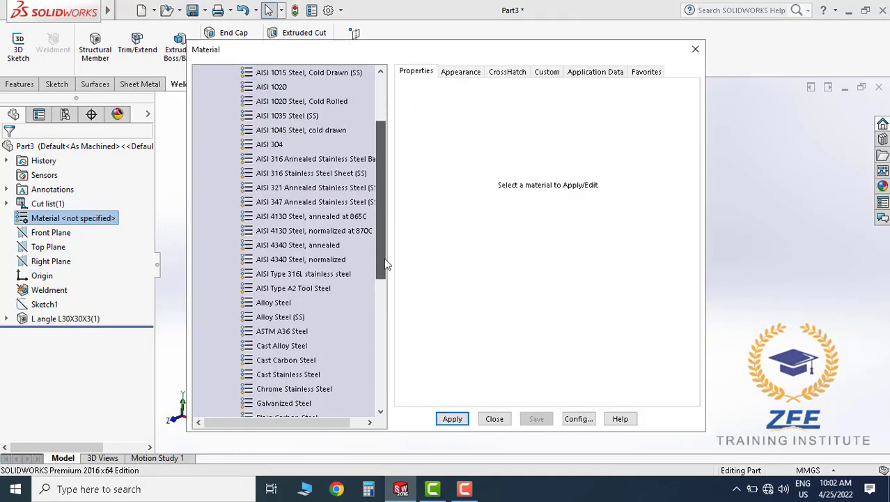
click(288, 336)
click(453, 418)
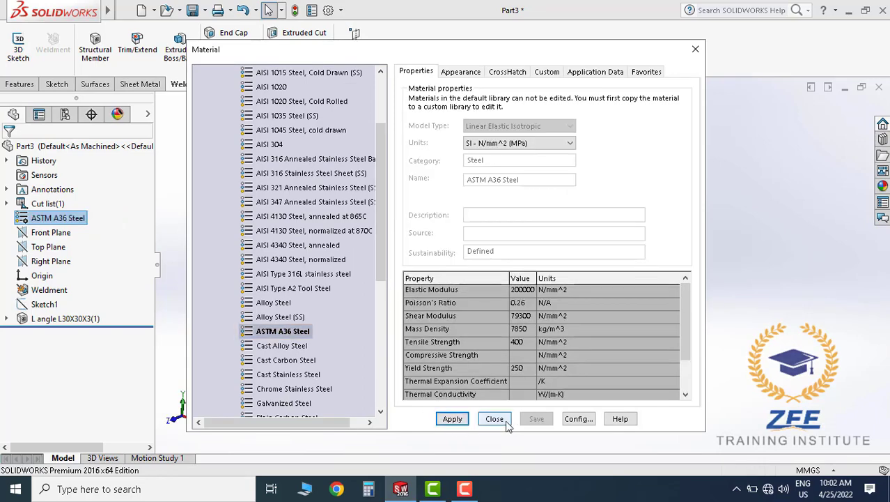
click(495, 418)
mouse_move(533, 259)
middle_down()
mouse_move(588, 269)
mouse_move(519, 265)
mouse_move(512, 278)
middle_up()
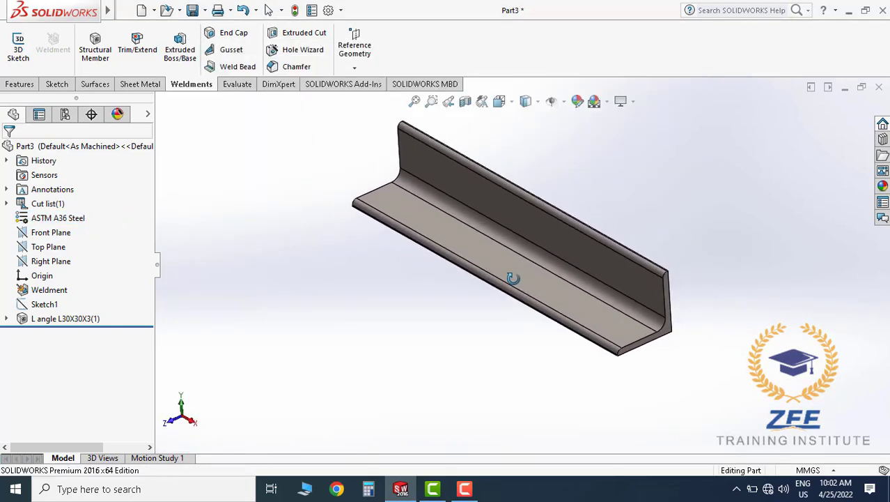
Save the part as Zee-02 and close it.
click(192, 10)
click(380, 154)
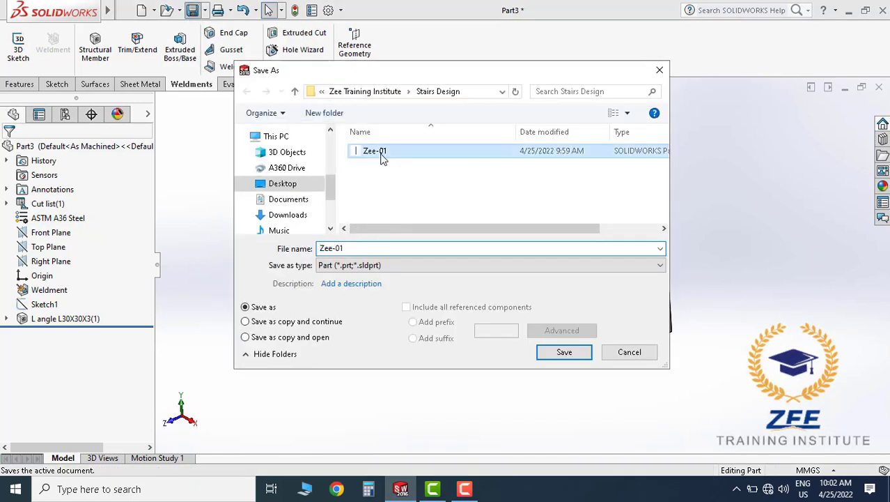
click(366, 251)
key(BackSpace)
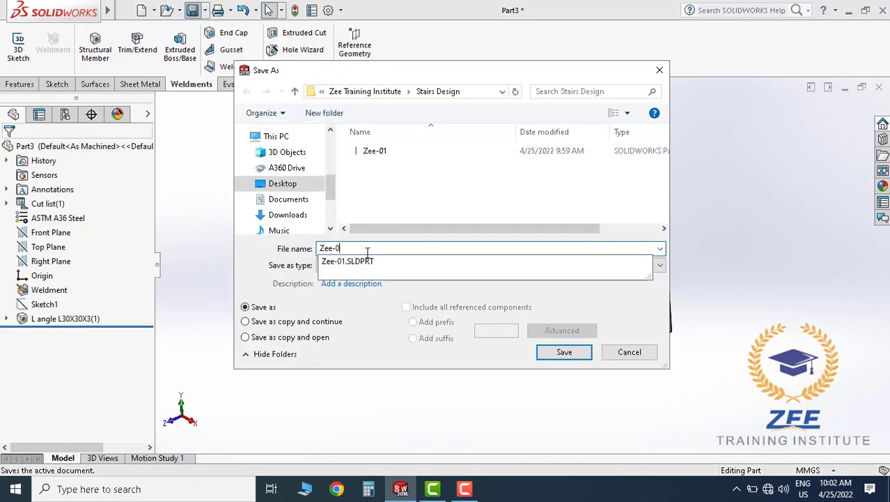
text(2)
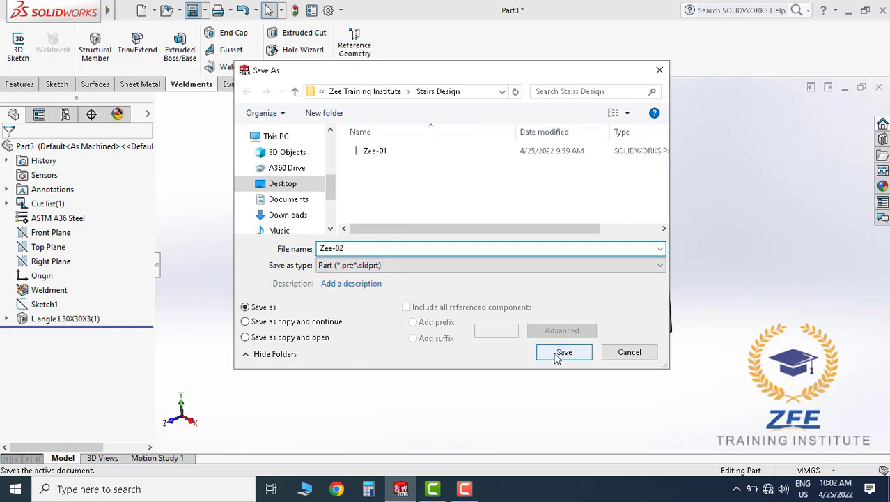
click(563, 353)
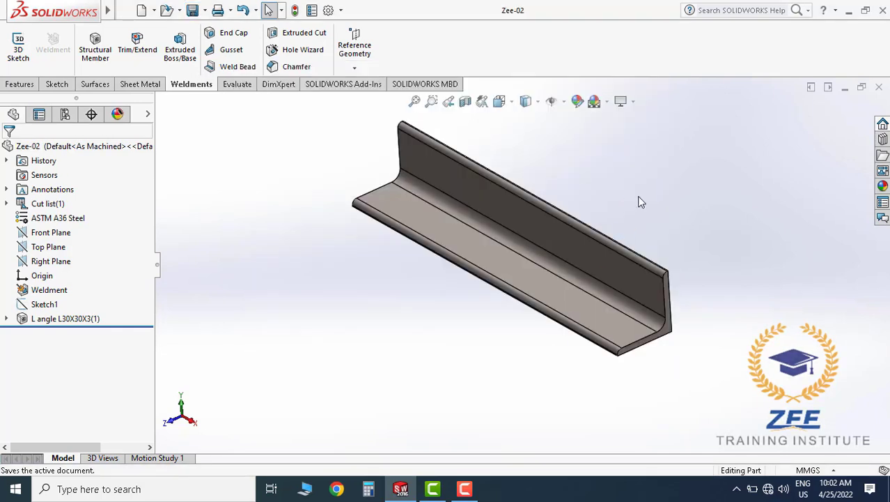
click(880, 92)
Create a new part and start a sketch on the Top Plane.
click(153, 11)
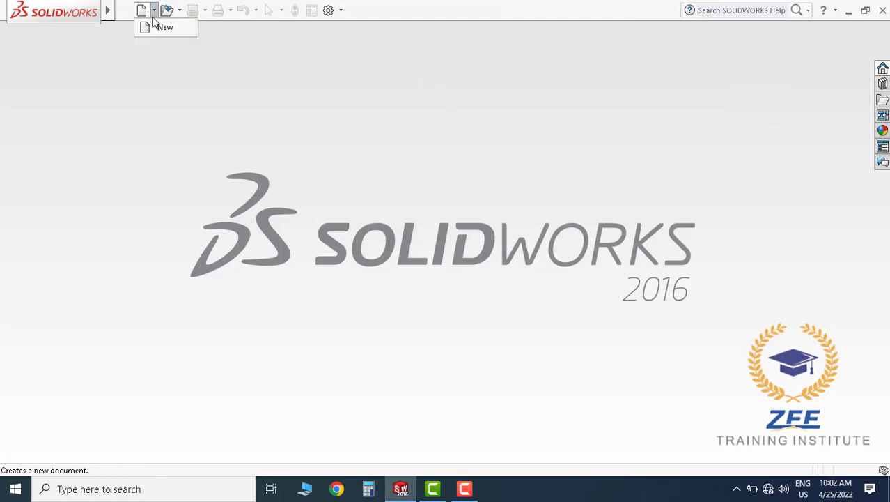
click(167, 28)
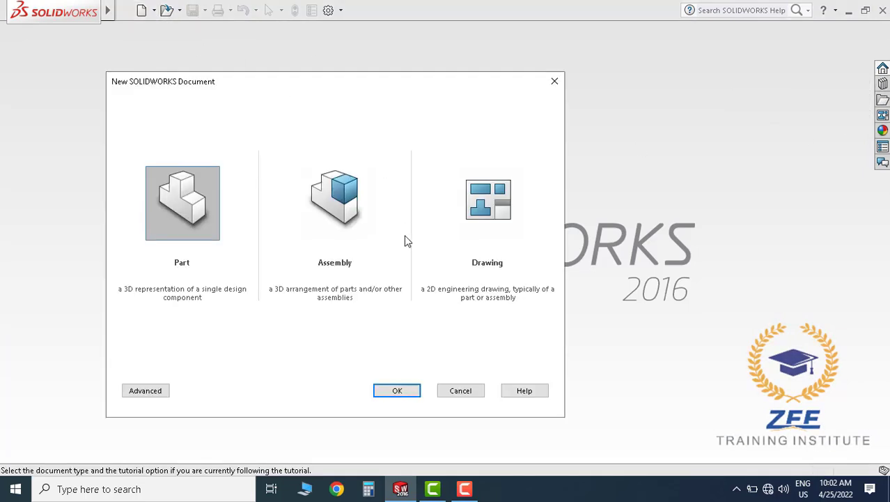
click(403, 392)
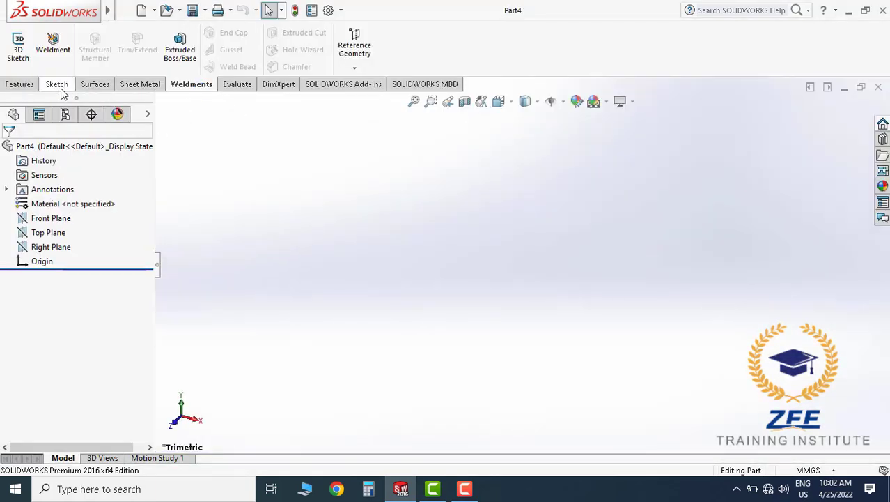
click(59, 85)
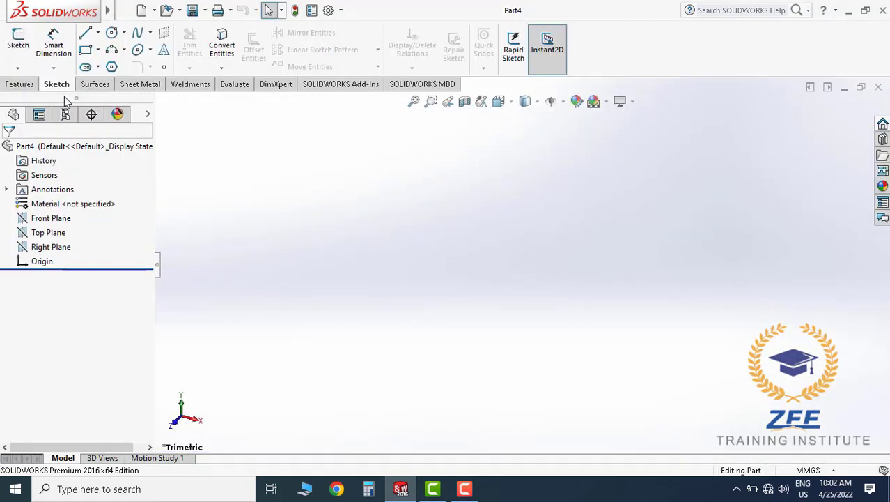
click(18, 41)
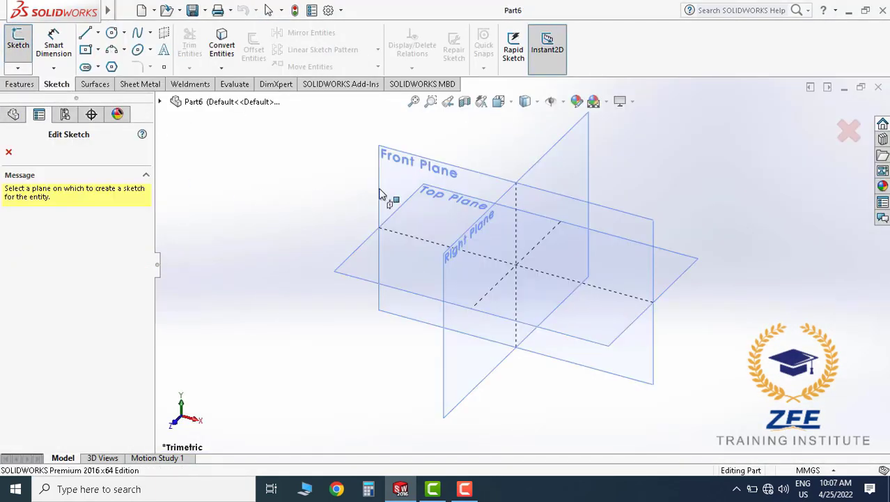
click(448, 198)
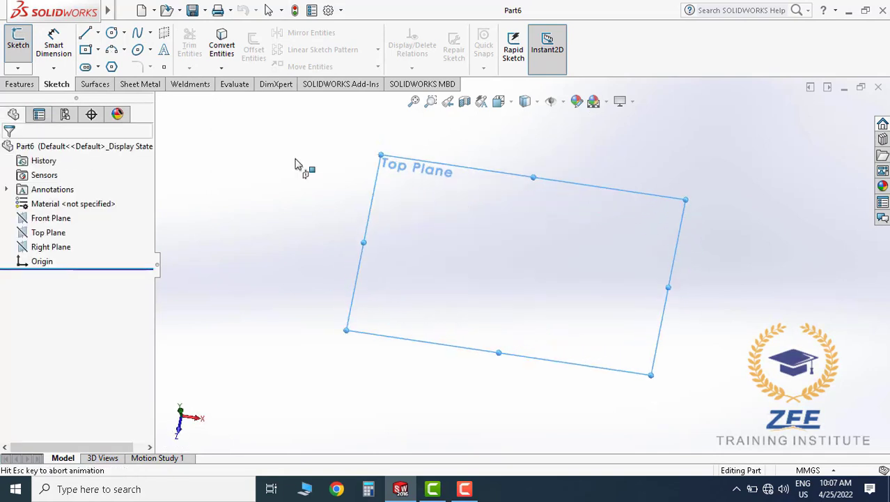
Draw a center rectangle anchored at the origin, then reopen Sketch1 for editing.
click(85, 50)
click(522, 264)
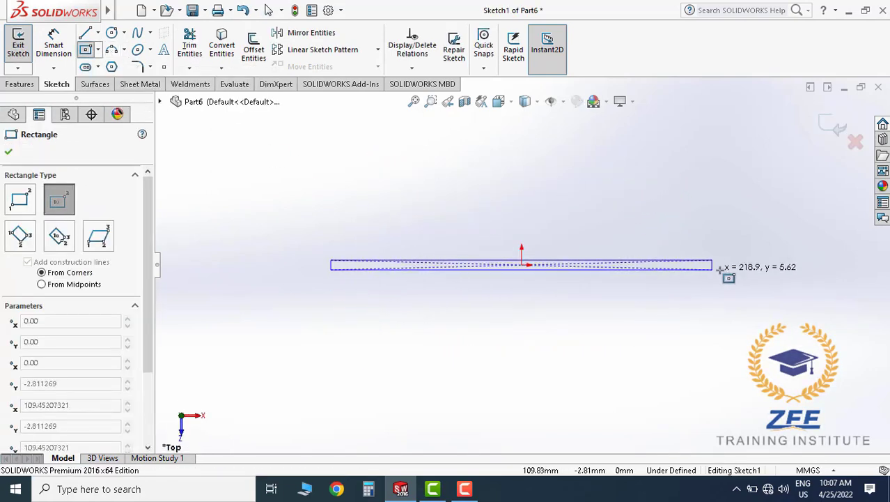
click(761, 268)
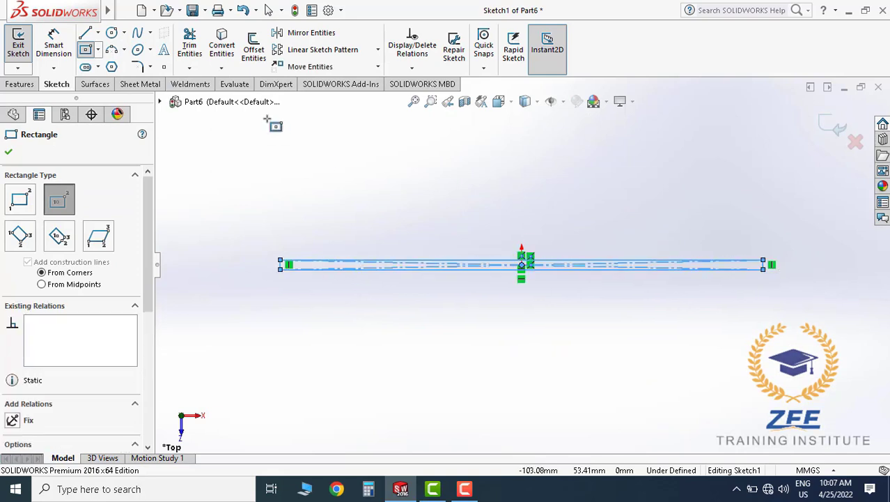
click(18, 46)
click(18, 46)
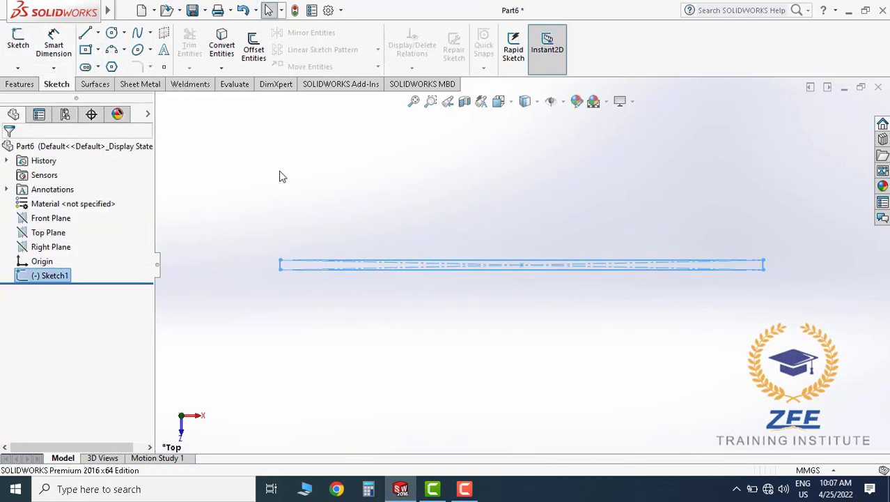
click(54, 276)
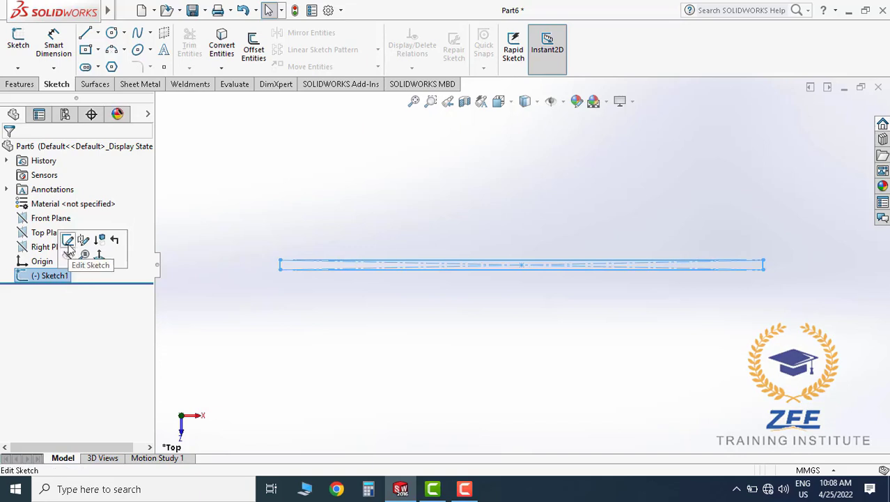
click(68, 244)
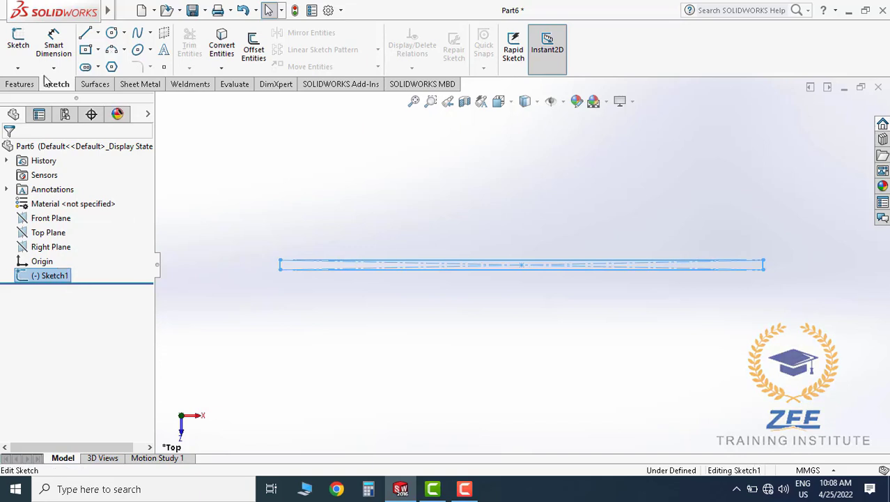
Dimension the rectangle's long edge to 478 mm.
click(393, 265)
click(528, 209)
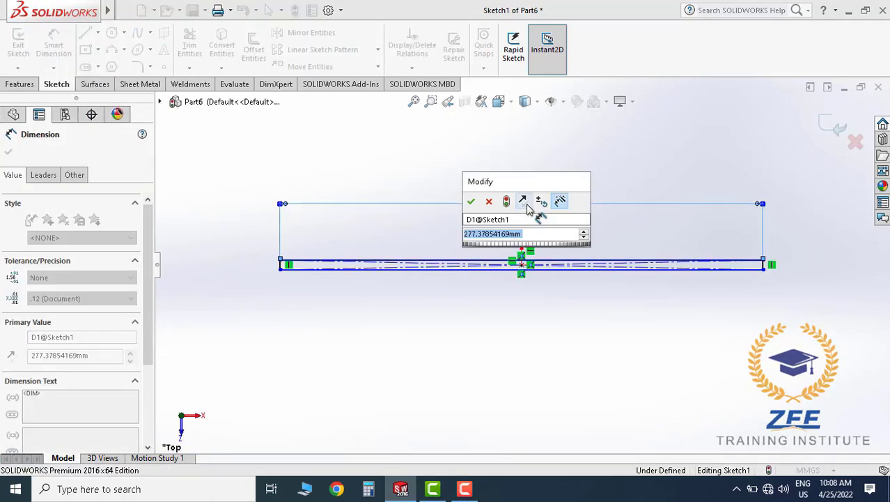
text(478)
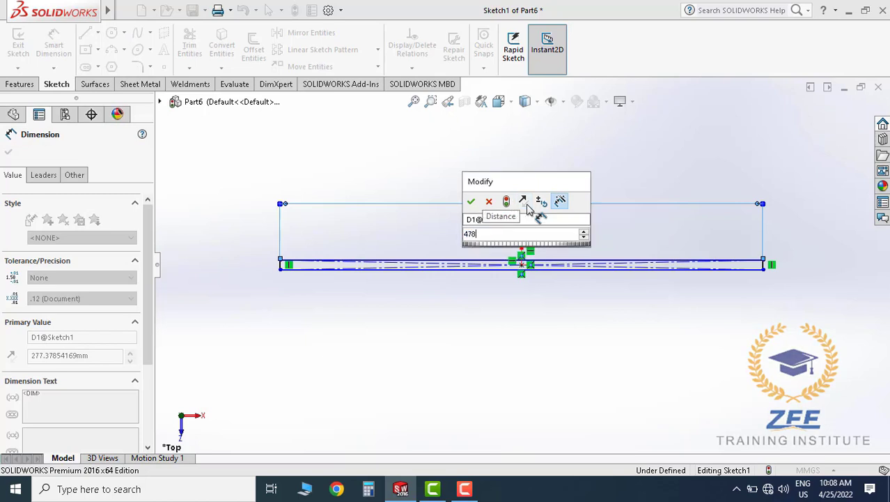
key(Return)
scroll(354, 272, down, 3)
scroll(216, 279, down, 3)
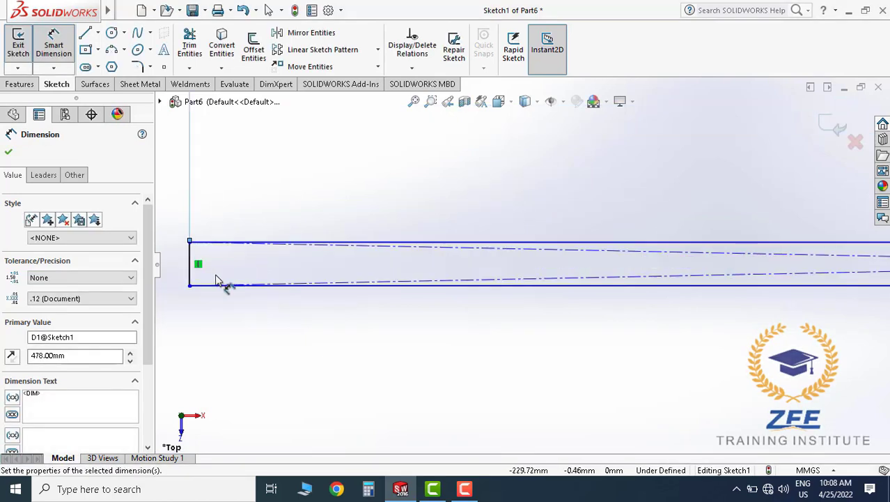
Dimension the rectangle's short edge to 3 mm width.
click(189, 275)
scroll(209, 282, up, 2)
scroll(317, 299, up, 2)
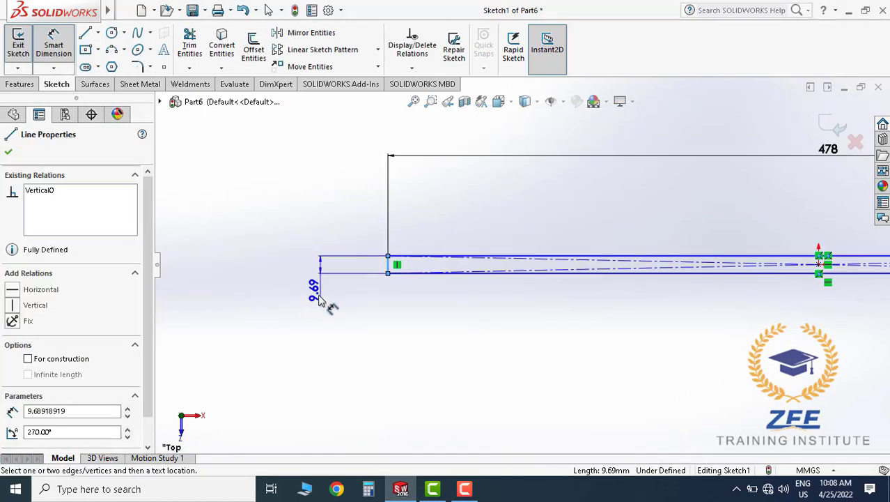
click(319, 299)
text(3)
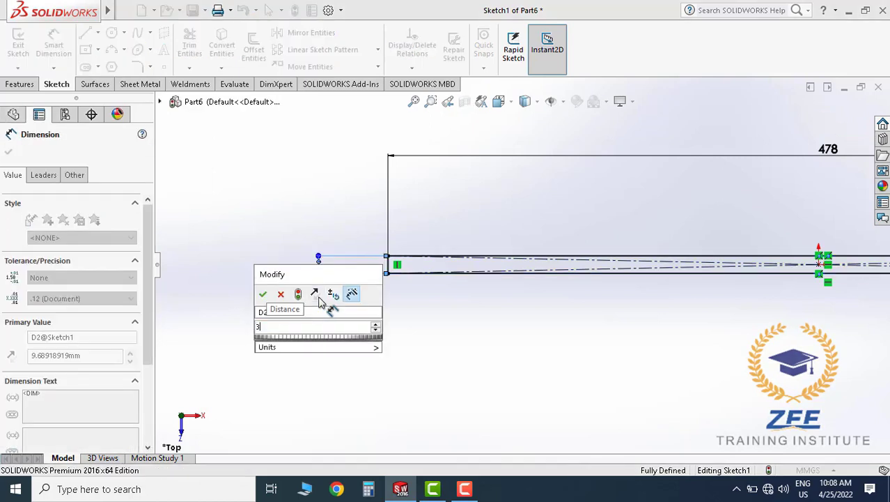
click(263, 295)
scroll(403, 332, up, 1)
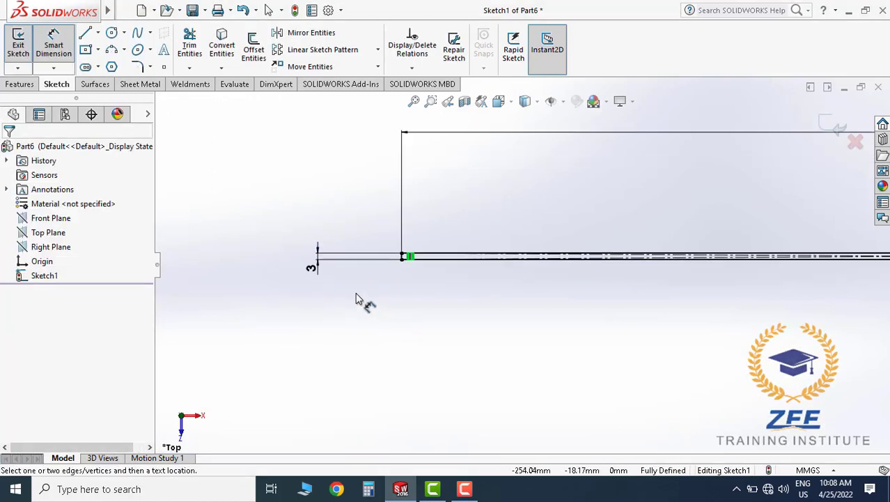
scroll(357, 298, up, 2)
scroll(584, 313, up, 3)
scroll(610, 237, down, 2)
scroll(606, 219, up, 1)
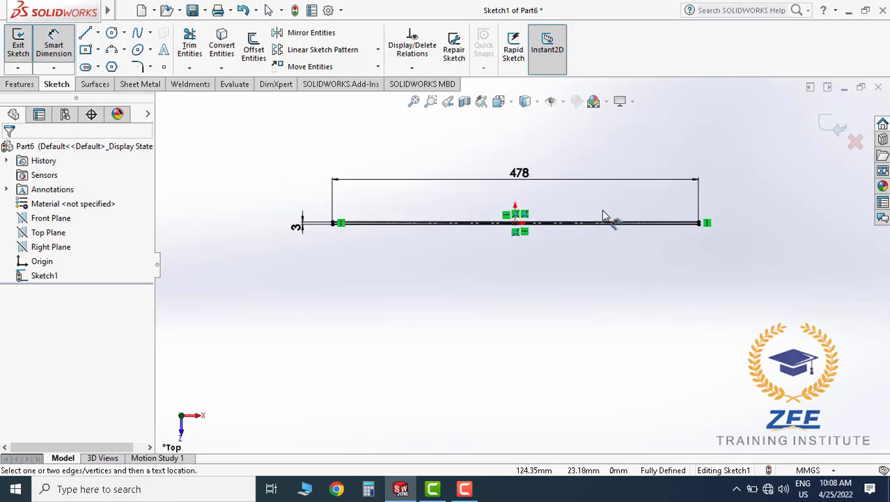
scroll(463, 186, down, 1)
Switch the view orientation to Isometric.
click(499, 101)
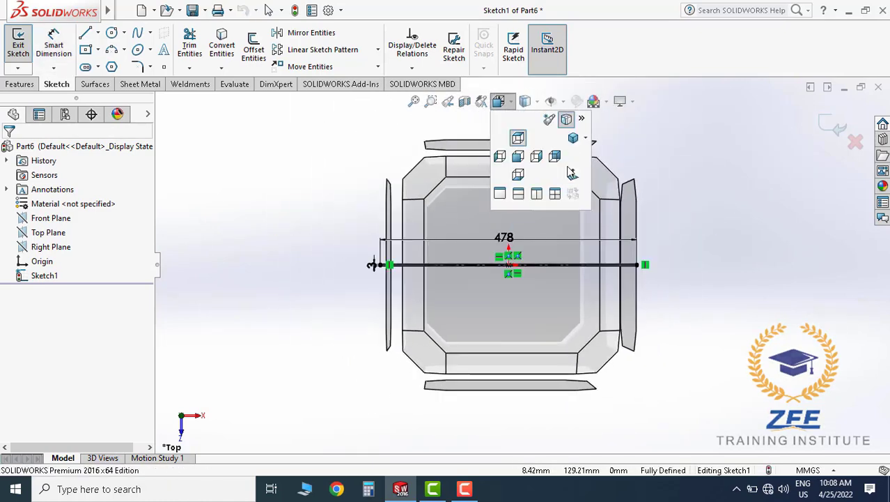
click(573, 139)
scroll(660, 374, down, 2)
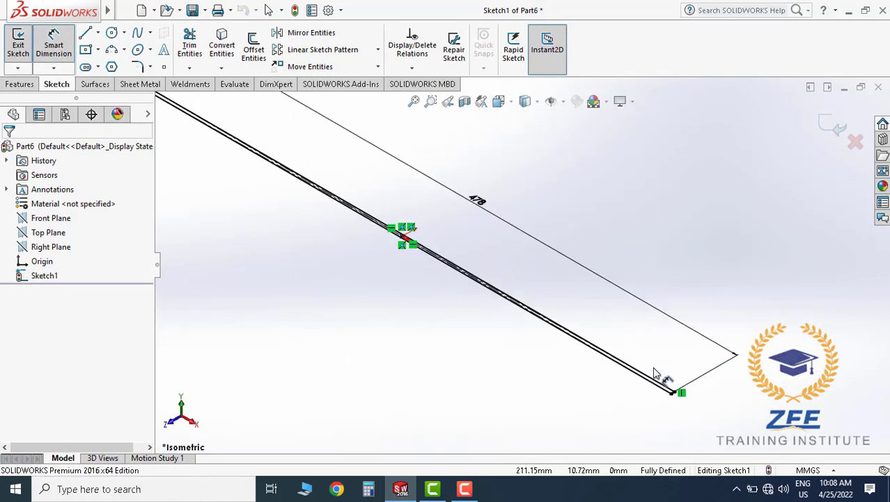
scroll(575, 359, down, 2)
scroll(576, 359, down, 1)
Extrude the 478 × 3 mm rectangle 25 mm blind in the reversed direction.
click(19, 84)
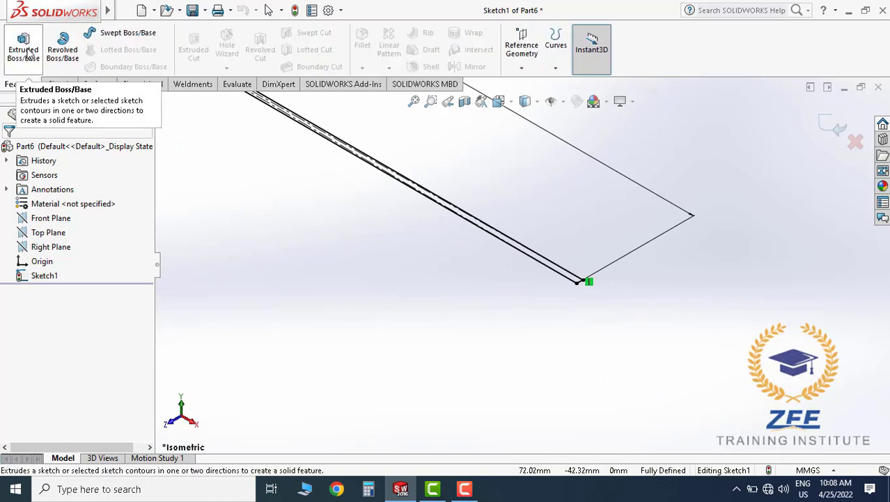
click(23, 49)
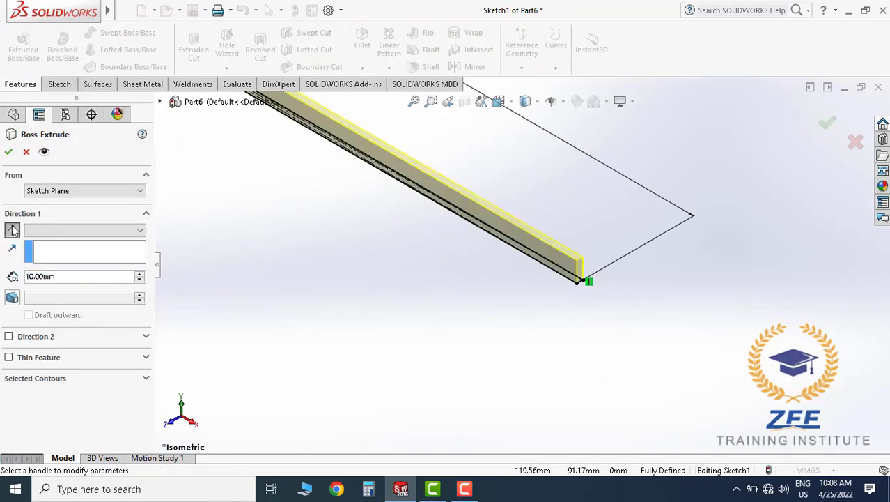
click(12, 230)
text(25)
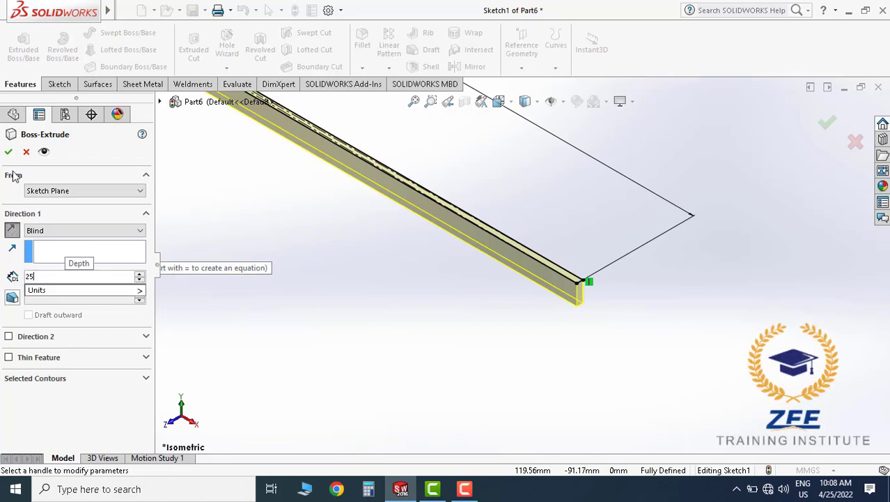
key(Return)
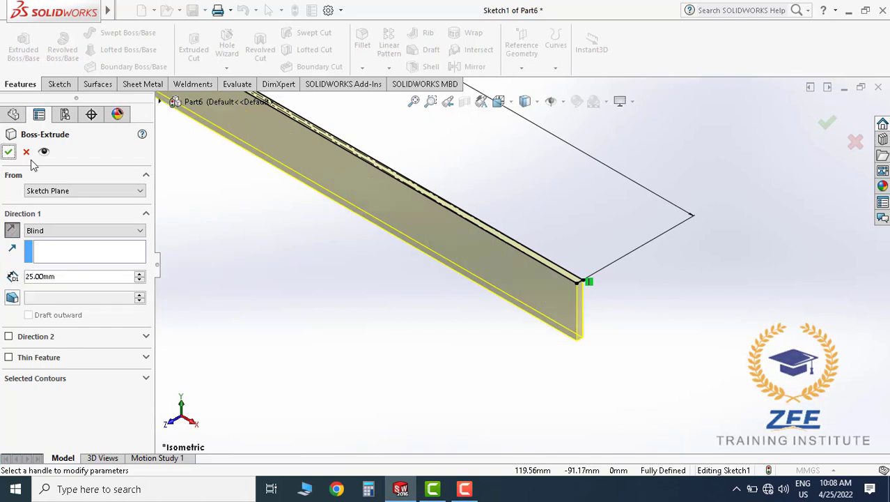
mouse_move(430, 331)
middle_down()
mouse_move(477, 324)
mouse_move(751, 175)
middle_up()
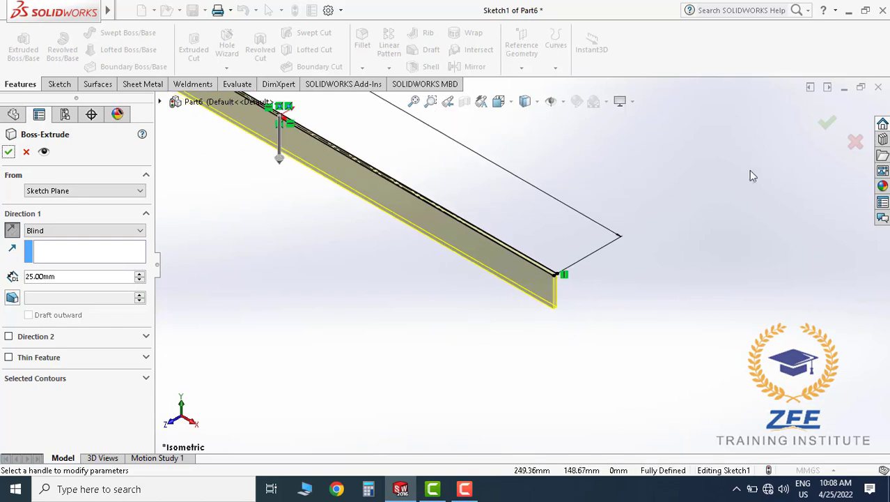
click(827, 122)
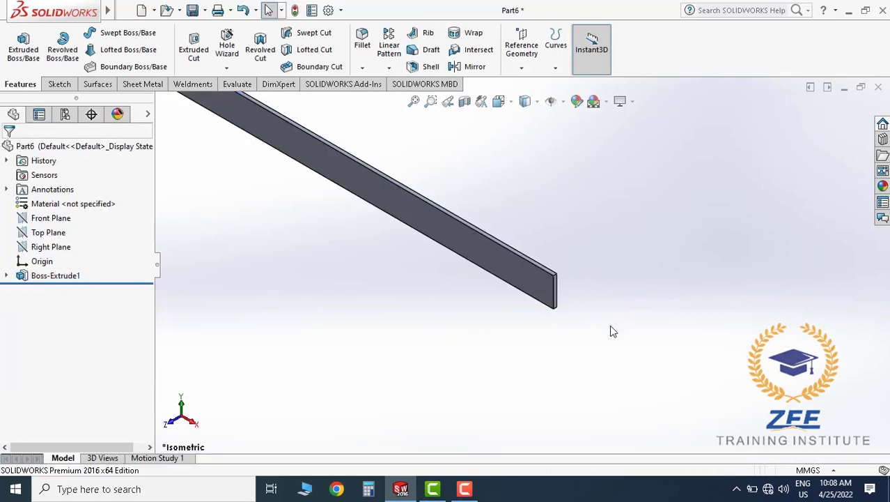
Start a Linear Pattern using the bar's end edge as Direction 1.
scroll(509, 276, up, 5)
scroll(509, 276, down, 3)
scroll(483, 230, up, 2)
scroll(483, 235, down, 2)
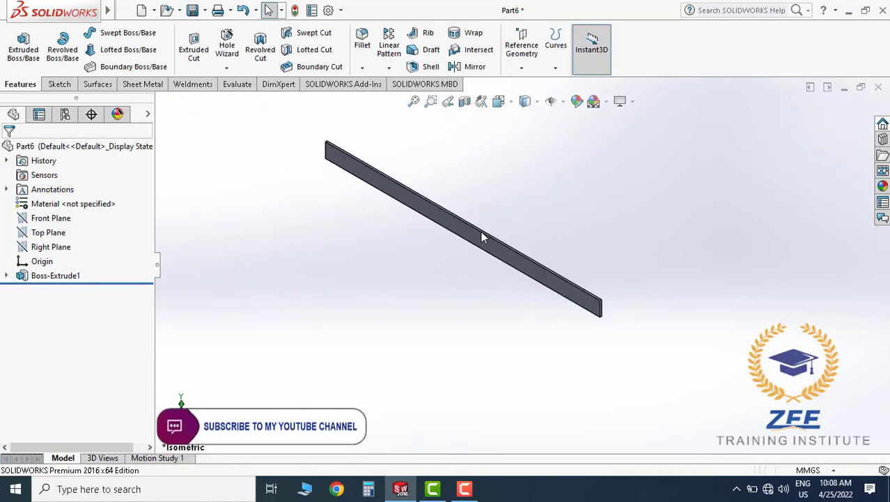
scroll(556, 250, up, 1)
scroll(555, 251, down, 2)
scroll(489, 251, up, 1)
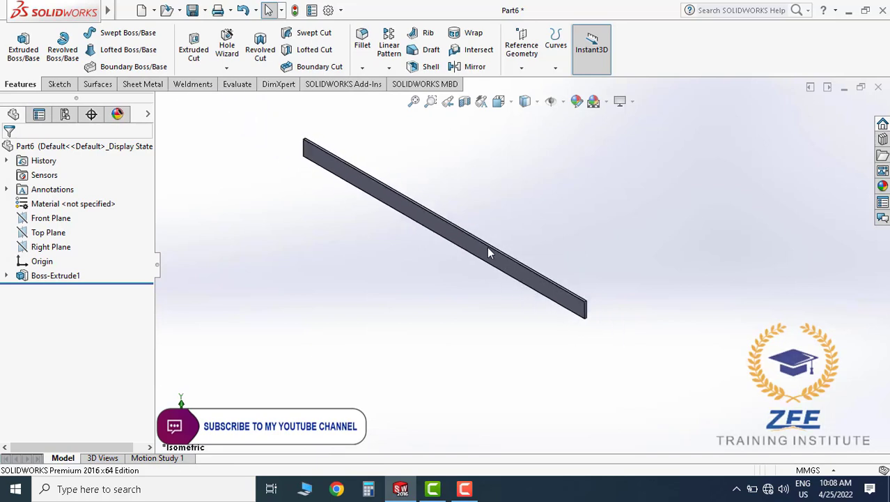
scroll(489, 251, down, 1)
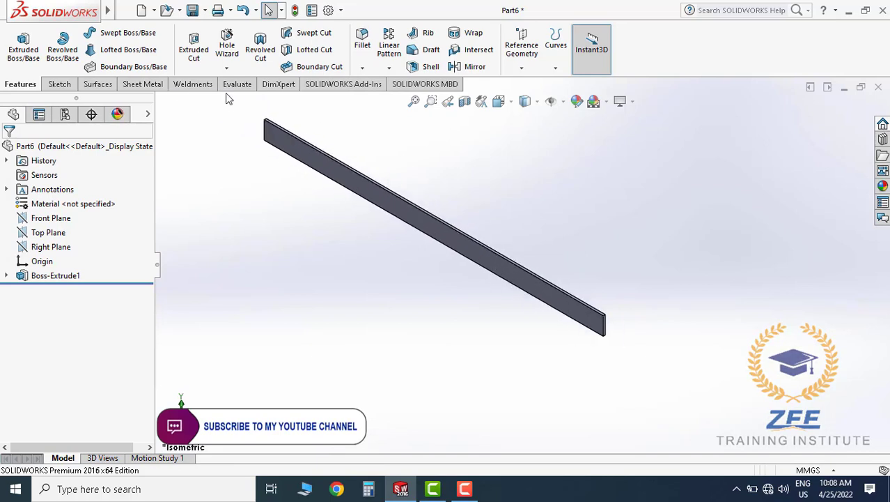
click(390, 70)
click(407, 83)
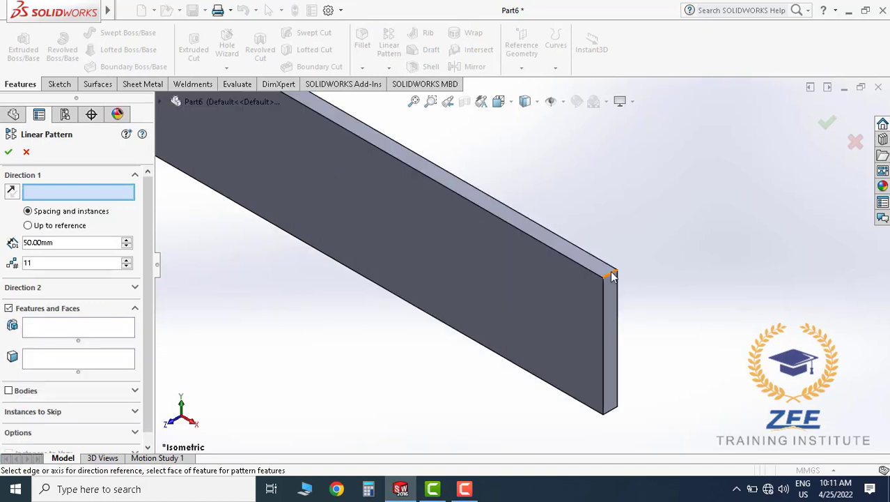
click(611, 273)
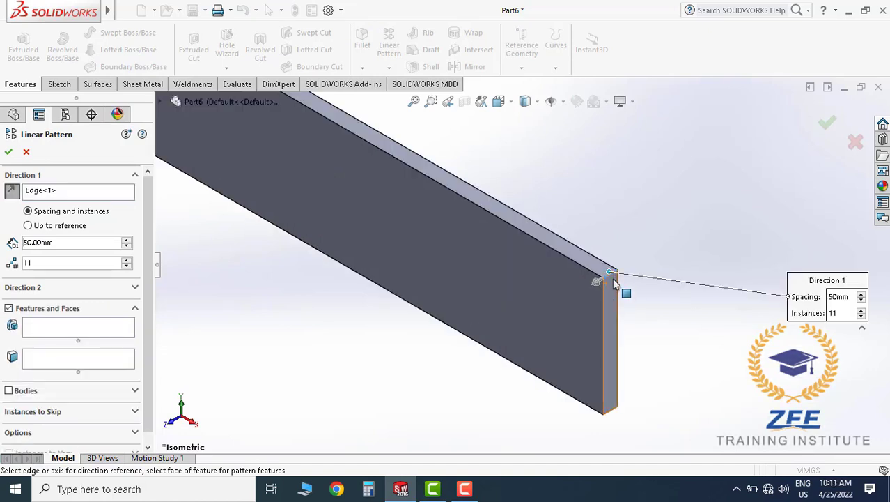
Set 45 mm spacing and 5 instances, pattern the bar body, and confirm.
scroll(614, 283, down, 3)
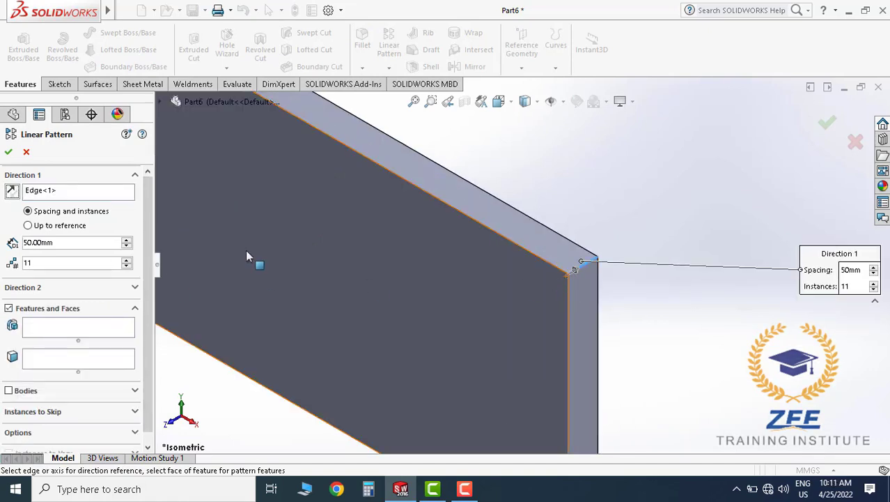
scroll(569, 303, up, 5)
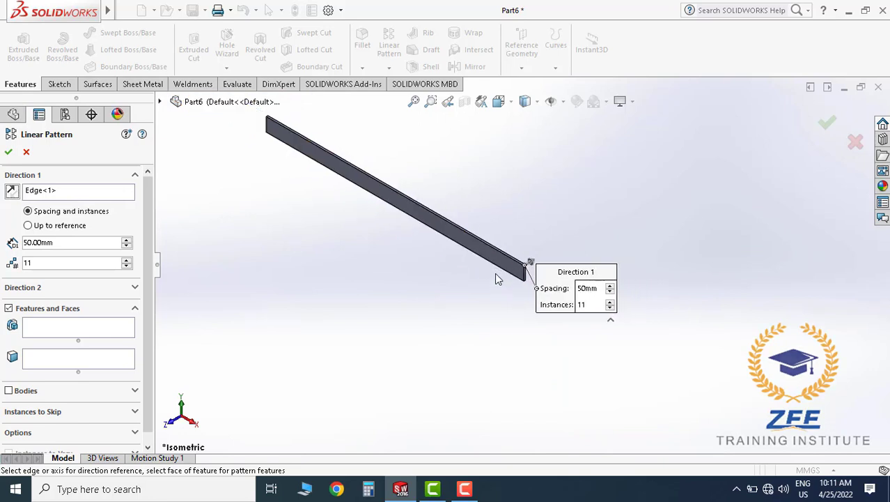
scroll(446, 213, up, 1)
scroll(441, 213, down, 1)
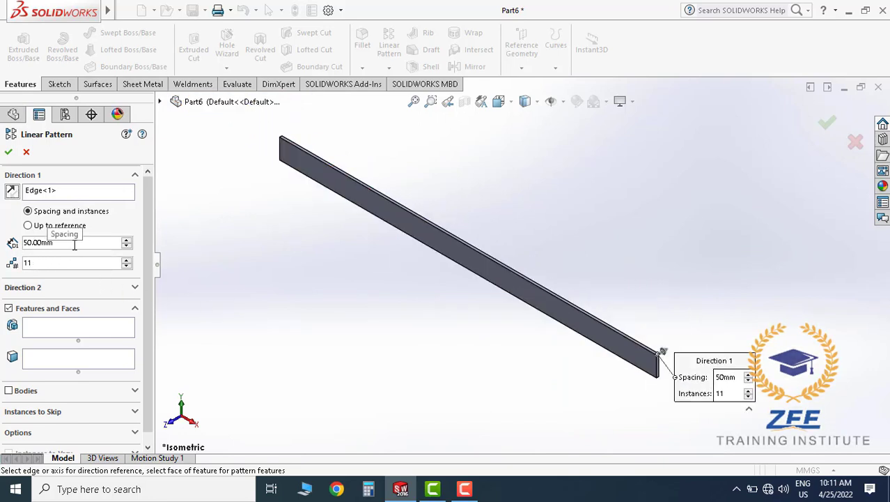
text(4)
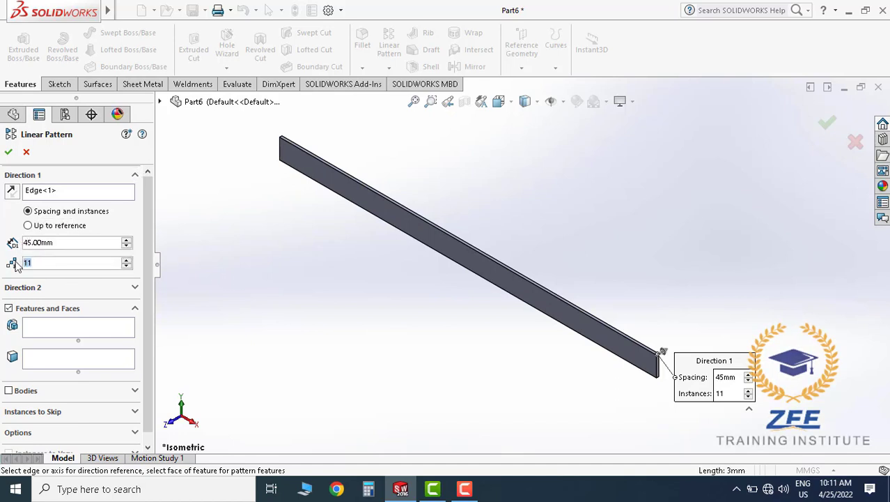
text(5)
scroll(83, 334, down, 1)
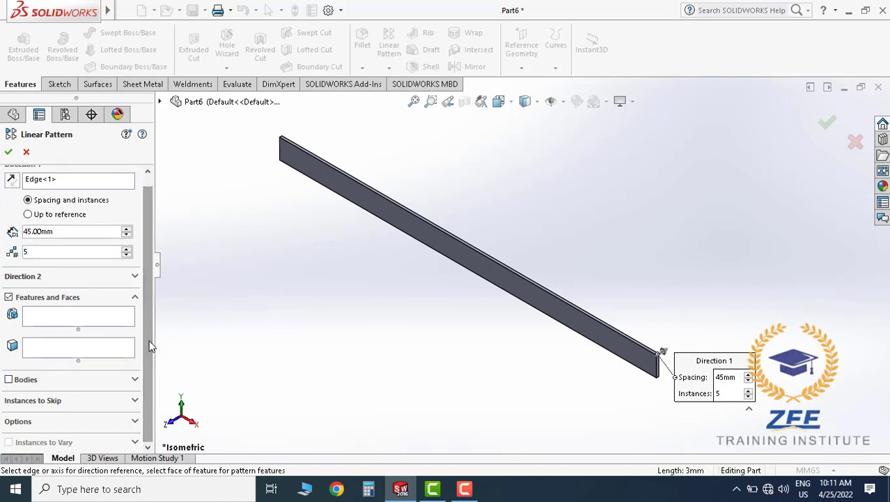
click(8, 380)
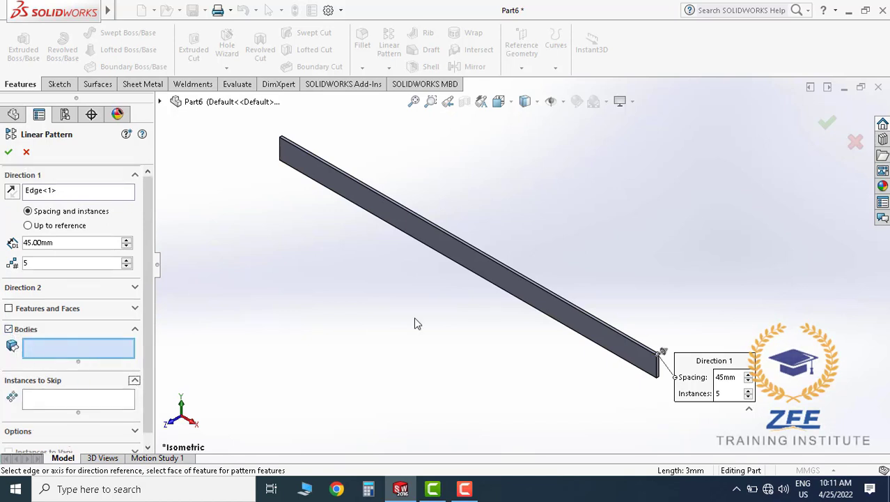
click(492, 286)
scroll(506, 342, up, 1)
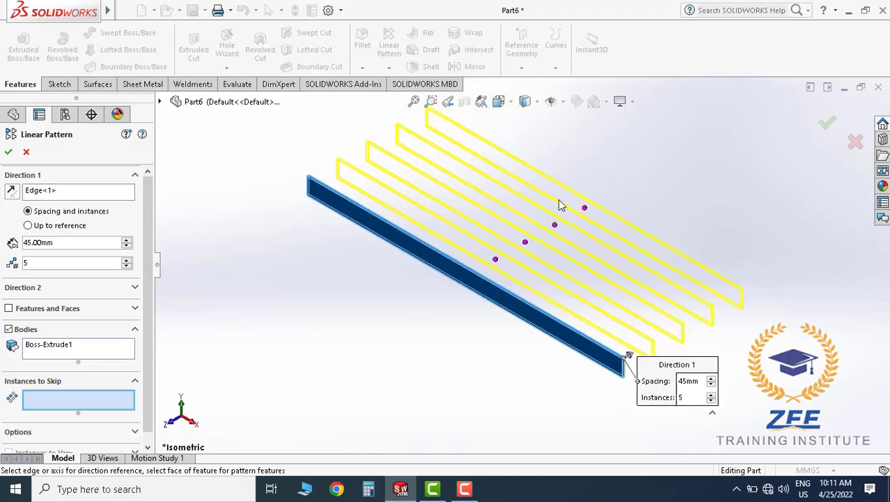
scroll(561, 203, down, 1)
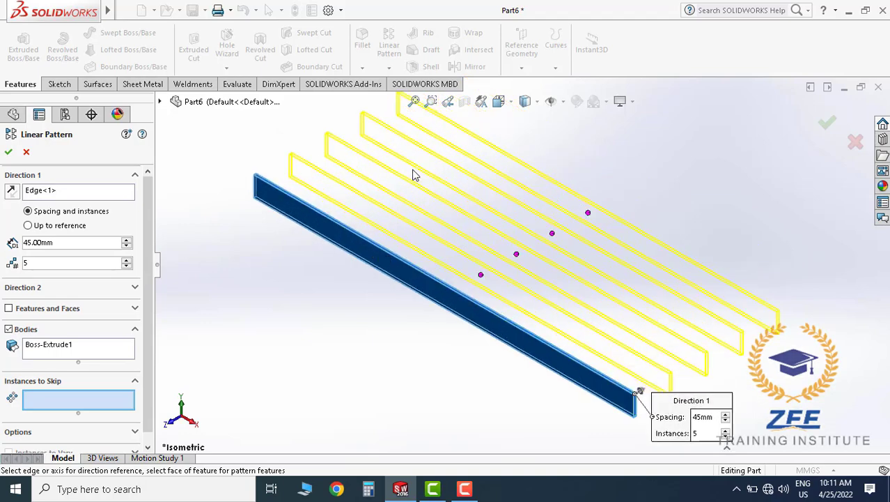
scroll(577, 244, up, 1)
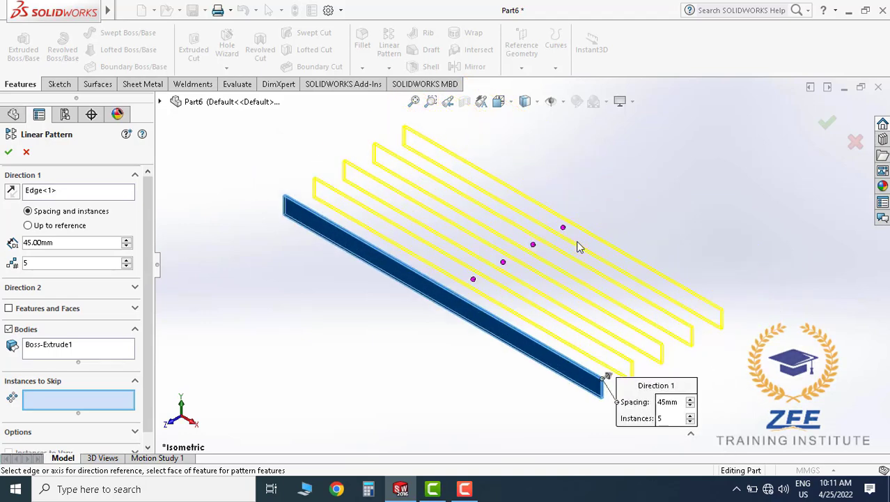
click(8, 153)
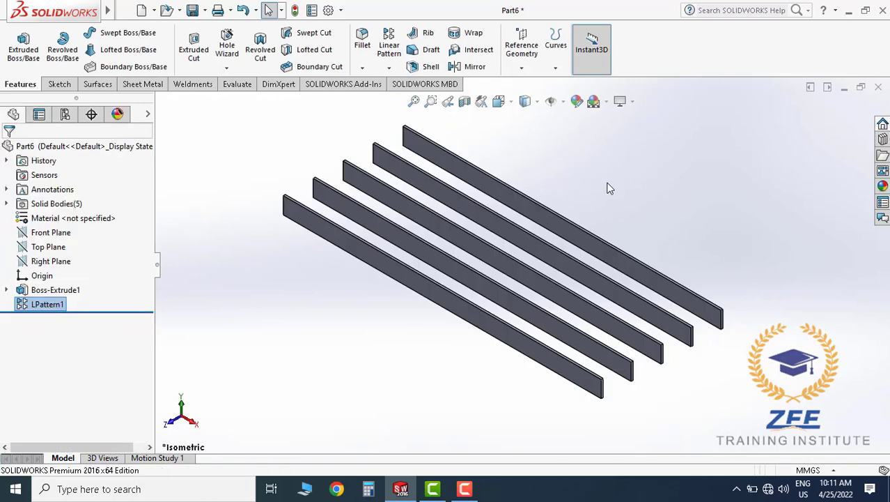
Apply ASTM A36 Steel from the material library to the five flat bars.
scroll(524, 253, up, 1)
scroll(530, 264, down, 1)
mouse_move(541, 298)
middle_down()
mouse_move(582, 218)
mouse_move(520, 248)
middle_up()
right_click(82, 221)
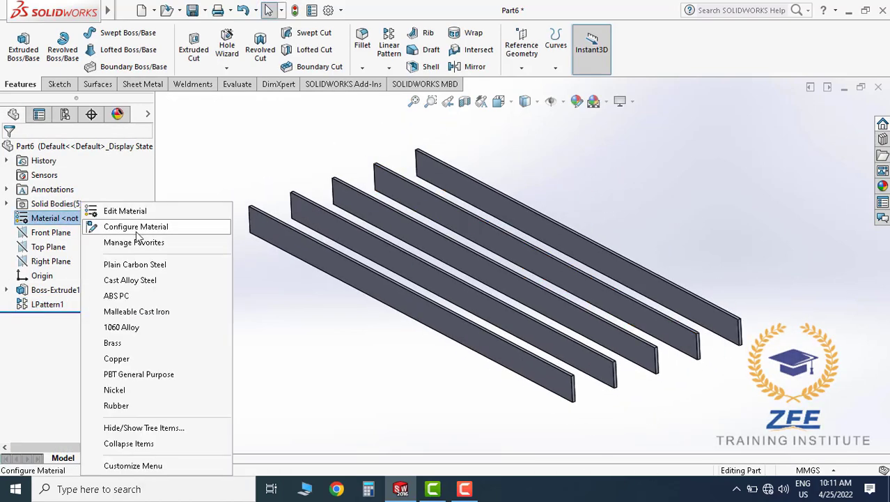
click(129, 211)
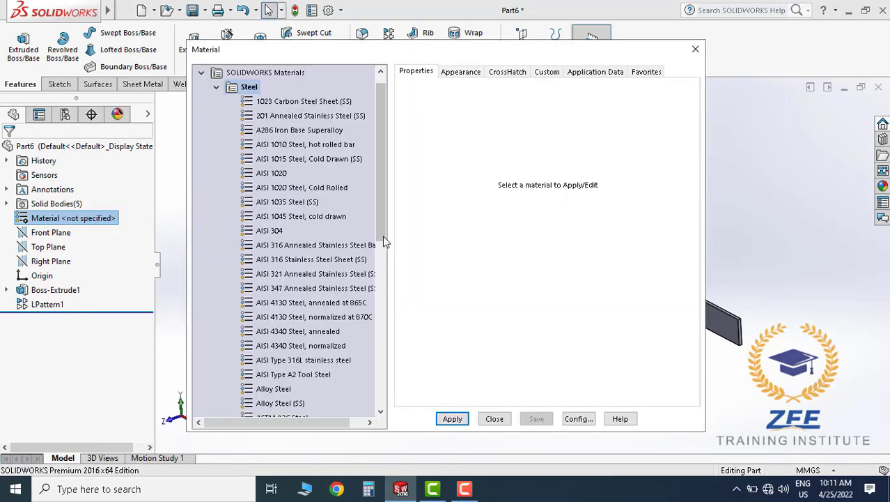
scroll(385, 241, down, 2)
scroll(334, 307, down, 1)
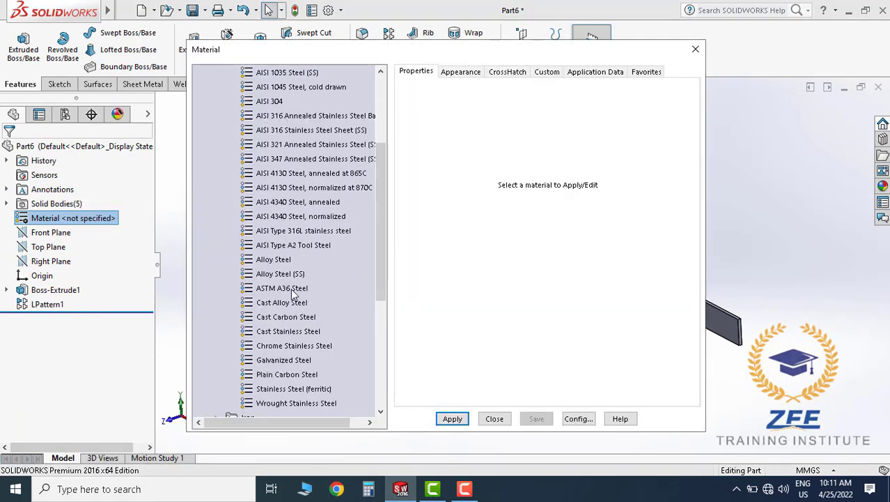
click(282, 288)
click(468, 421)
click(493, 418)
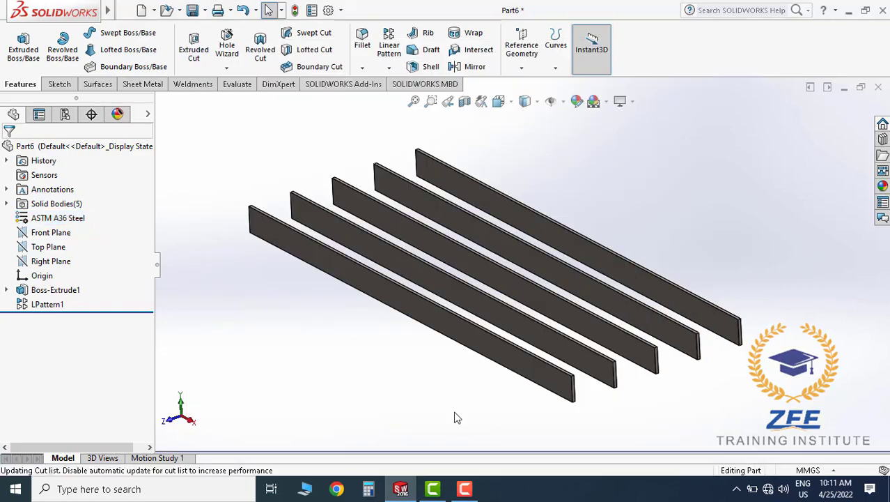
mouse_move(458, 308)
middle_down()
mouse_move(505, 303)
mouse_move(471, 302)
mouse_move(467, 292)
mouse_move(491, 290)
mouse_move(480, 271)
mouse_move(424, 266)
mouse_move(403, 291)
mouse_move(505, 249)
mouse_move(525, 264)
mouse_move(547, 243)
mouse_move(622, 230)
mouse_move(536, 260)
mouse_move(539, 224)
mouse_move(521, 205)
middle_up()
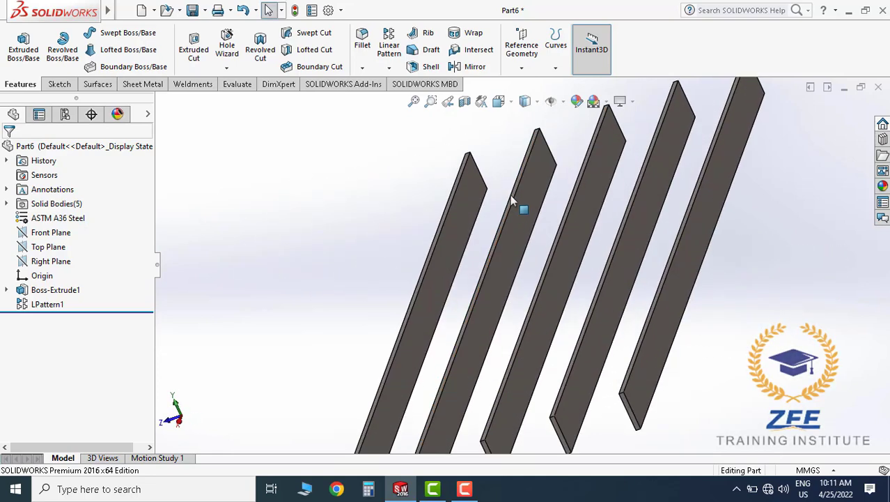
scroll(521, 205, down, 3)
Start a new sketch on the bar's face and view it face-on.
click(59, 84)
click(18, 43)
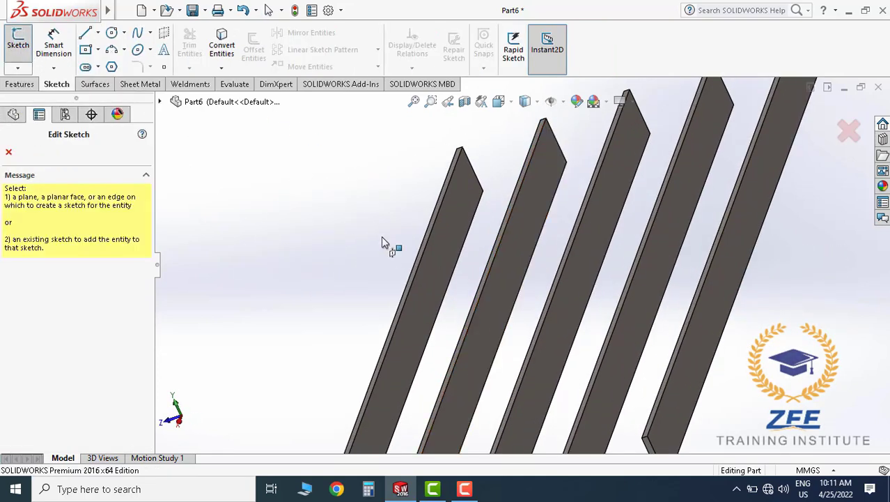
click(471, 211)
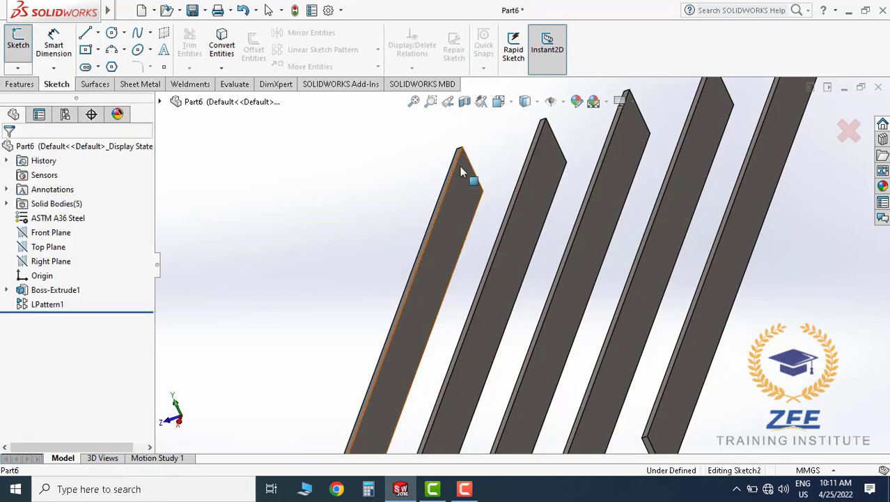
key(f)
click(498, 101)
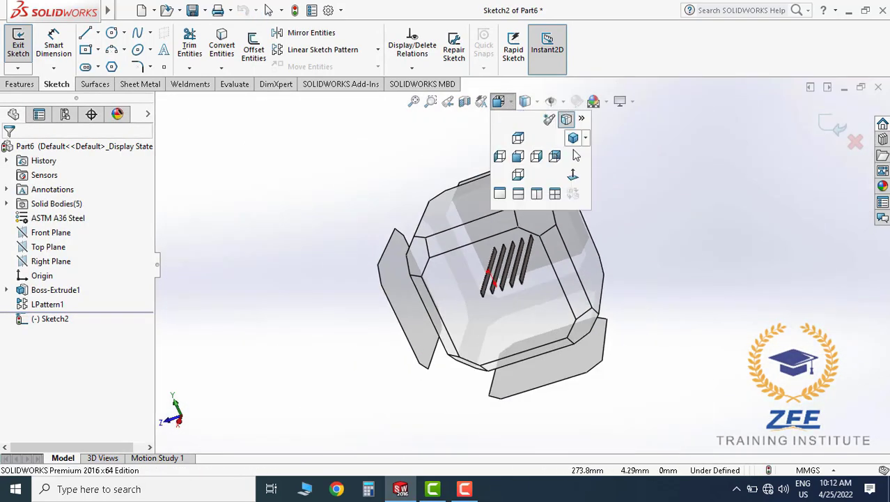
click(572, 174)
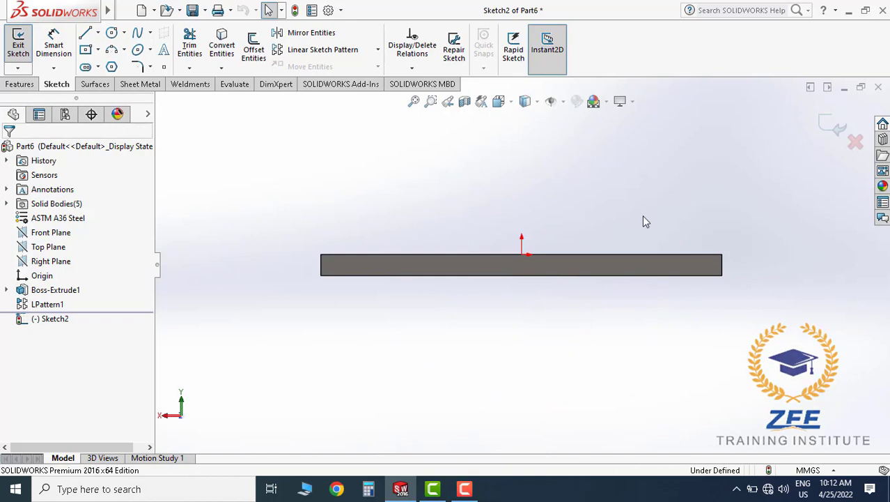
scroll(363, 258, down, 2)
scroll(258, 223, down, 2)
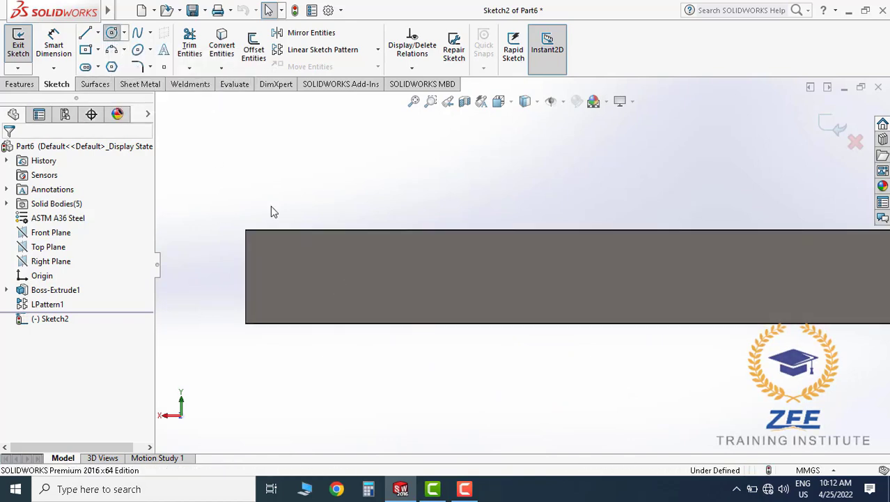
Draw a circle on the bar face and give it an 8 mm diameter.
click(324, 246)
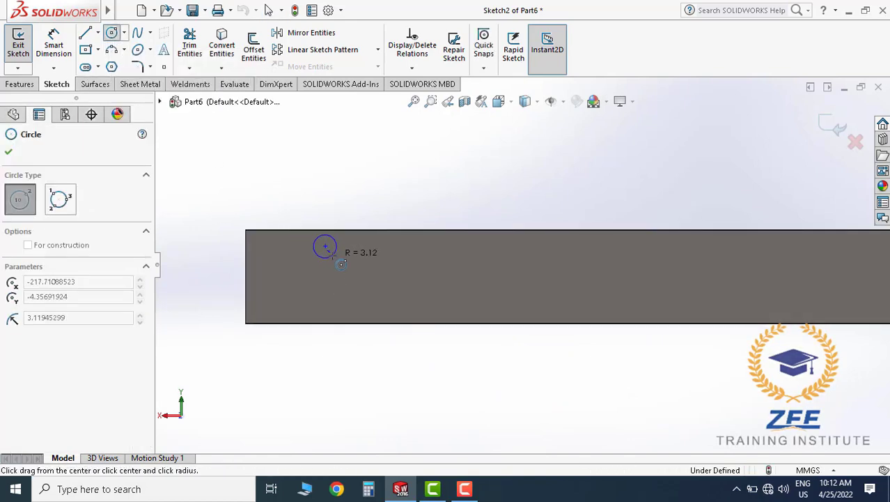
click(335, 255)
scroll(333, 253, down, 2)
click(54, 43)
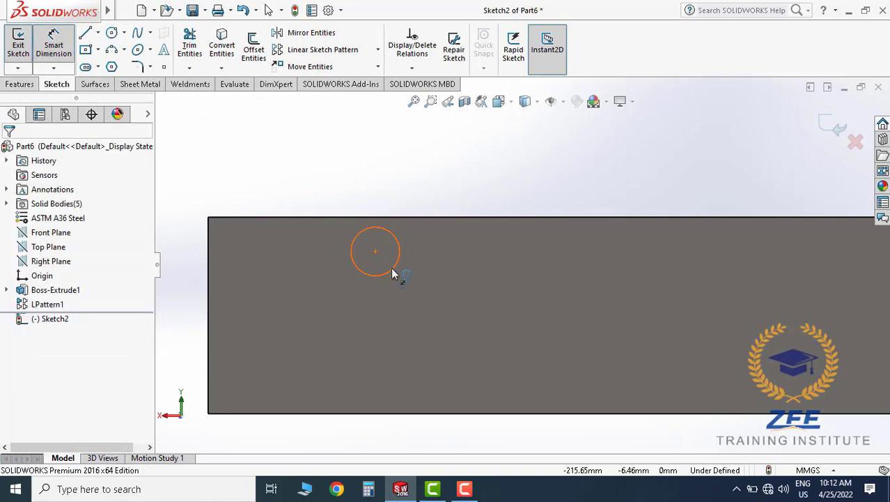
click(392, 273)
click(320, 201)
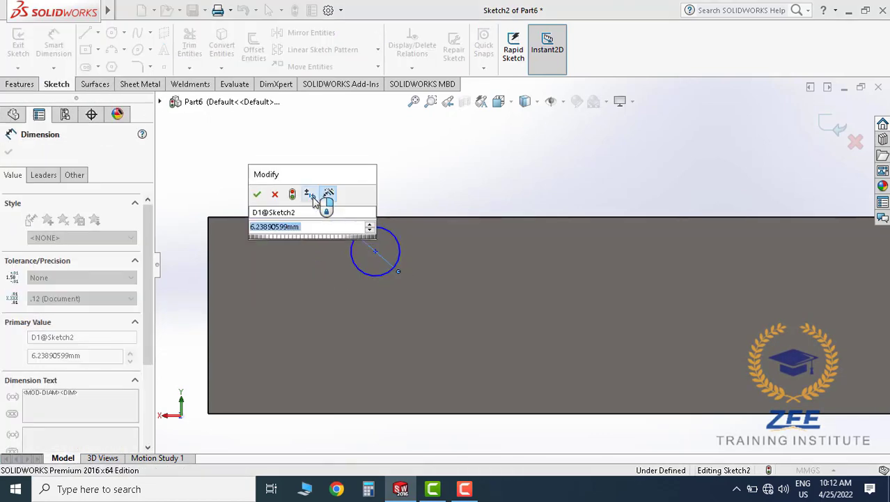
text(8)
key(Return)
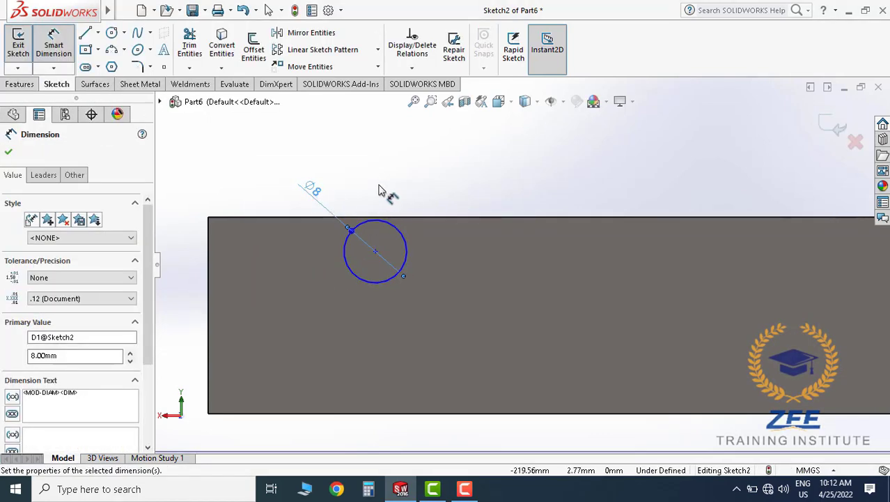
click(382, 192)
Dimension the circle centre 80 mm from the plate end.
click(210, 245)
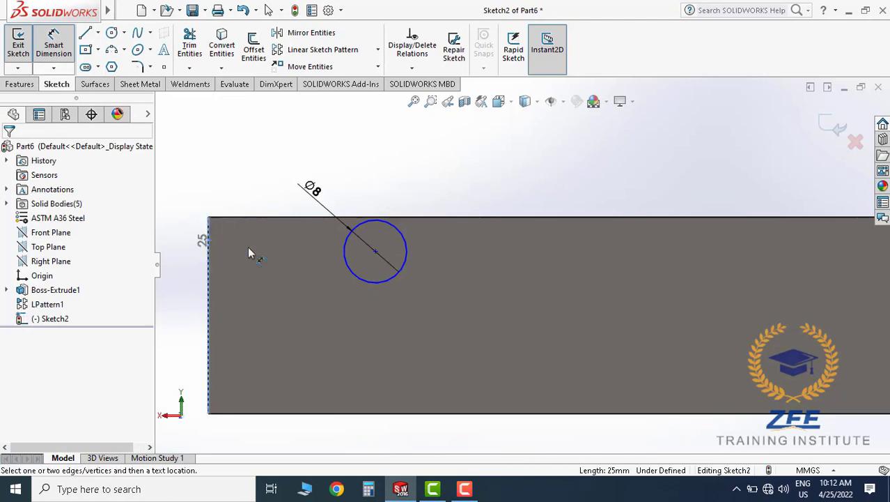
click(375, 254)
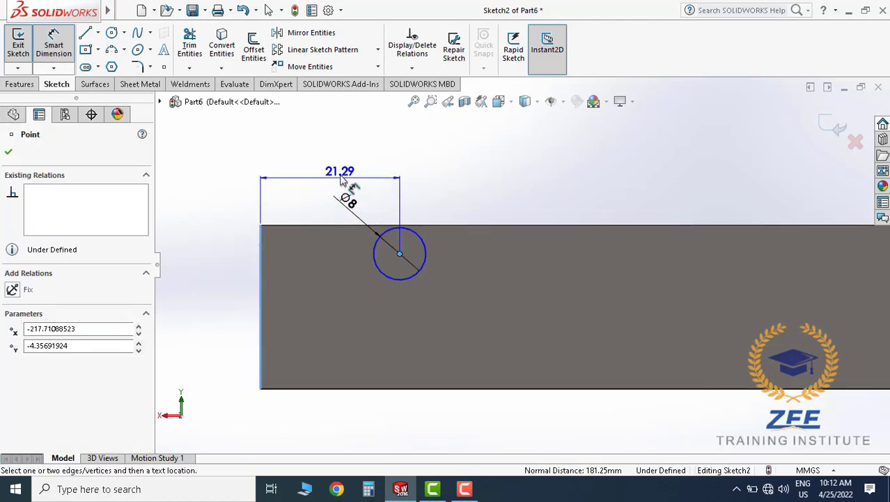
click(342, 180)
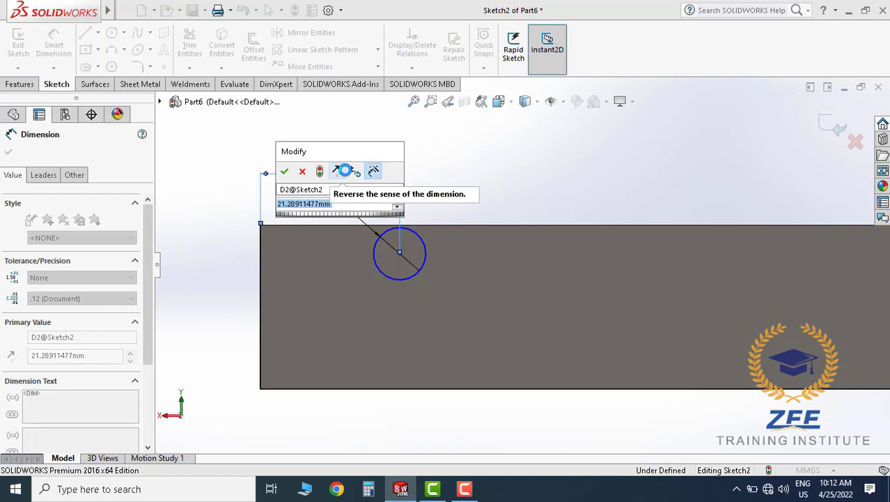
text(80)
key(Return)
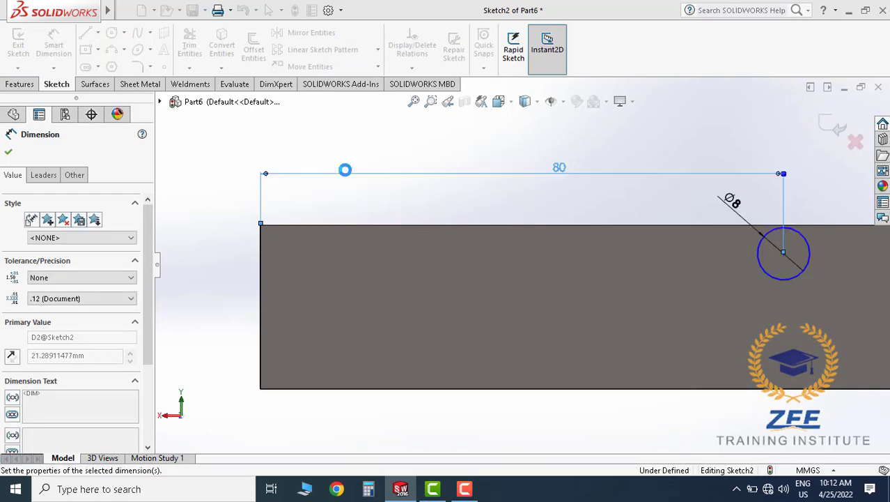
Dimension the circle 2 mm from the plate's top edge, fully defining it.
scroll(645, 270, down, 2)
scroll(646, 267, down, 2)
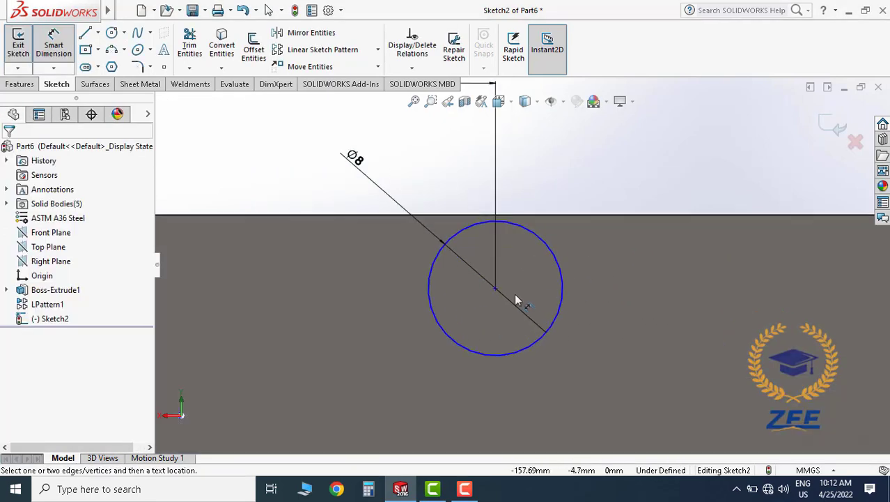
click(538, 236)
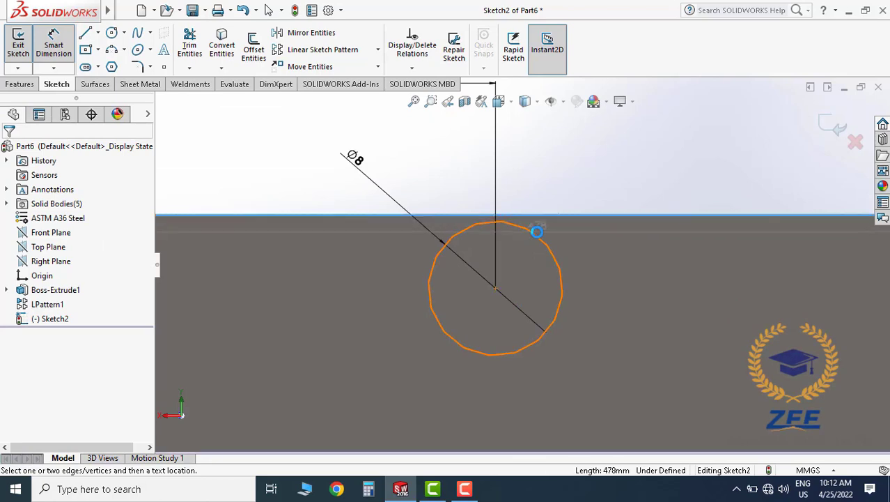
click(537, 237)
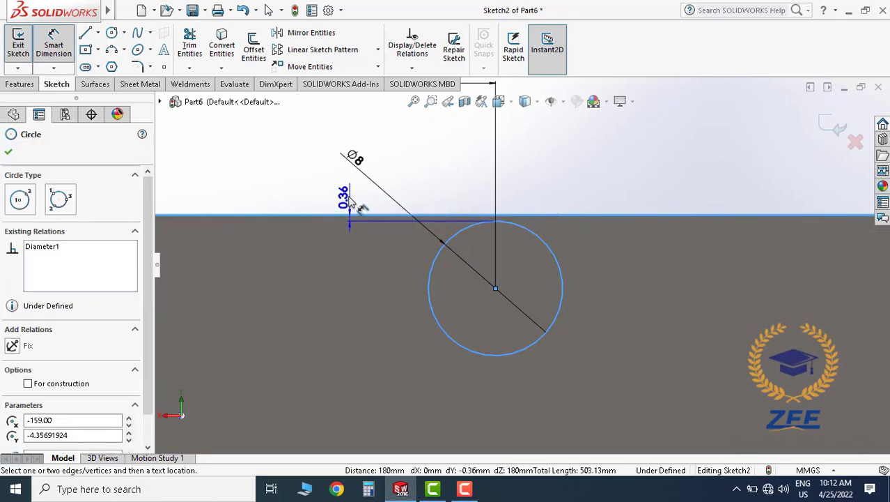
click(349, 201)
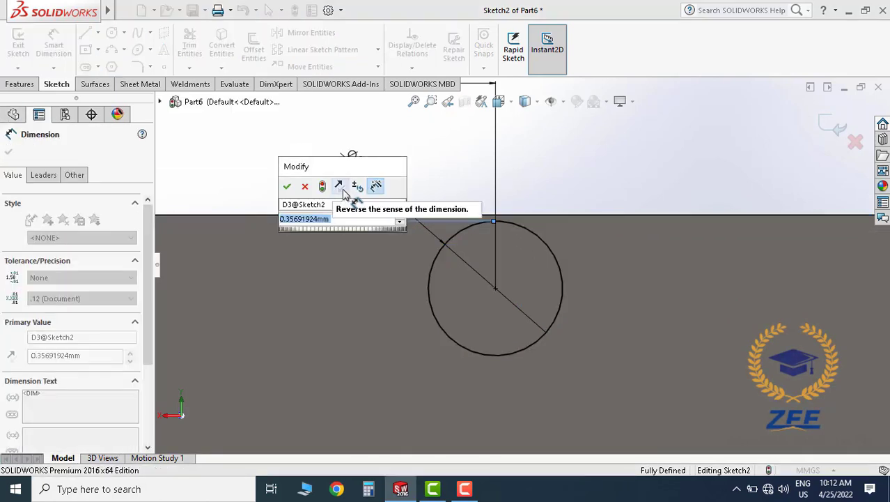
text(2)
key(Return)
key(Escape)
scroll(624, 278, up, 3)
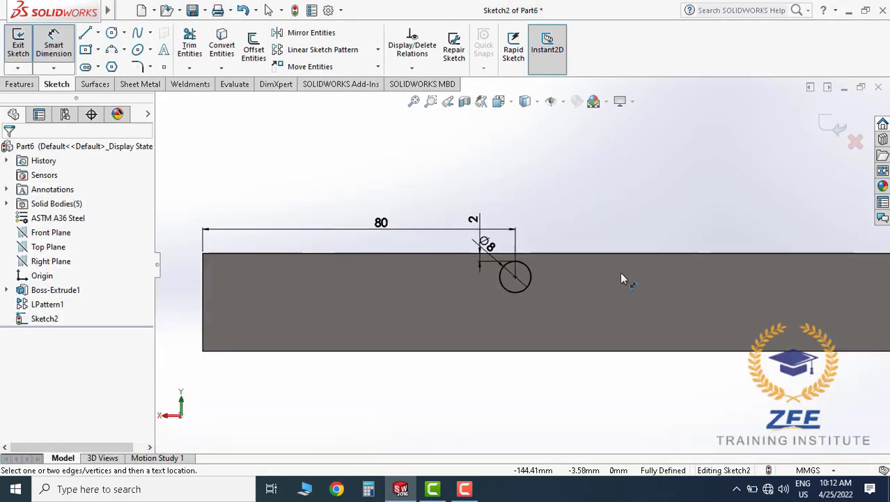
scroll(449, 252, down, 2)
scroll(423, 199, down, 1)
scroll(428, 188, down, 1)
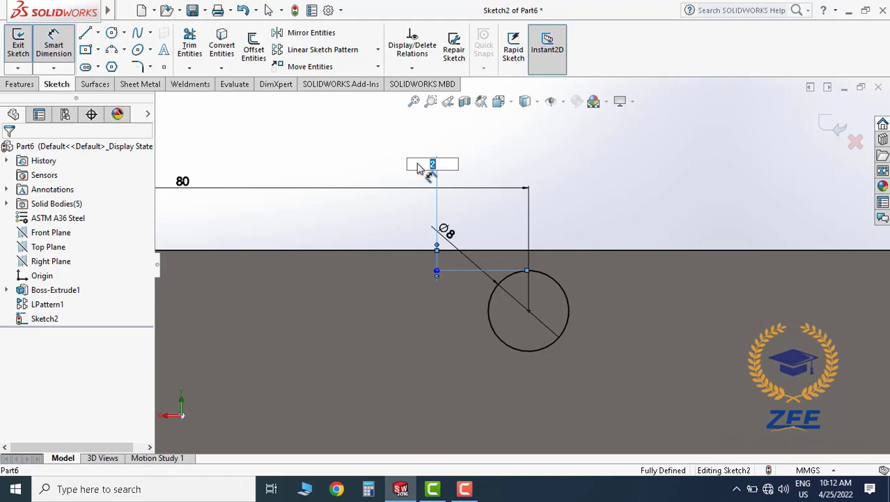
scroll(599, 230, up, 2)
scroll(572, 276, up, 2)
mouse_move(572, 276)
middle_down()
mouse_move(583, 276)
mouse_move(156, 143)
middle_up()
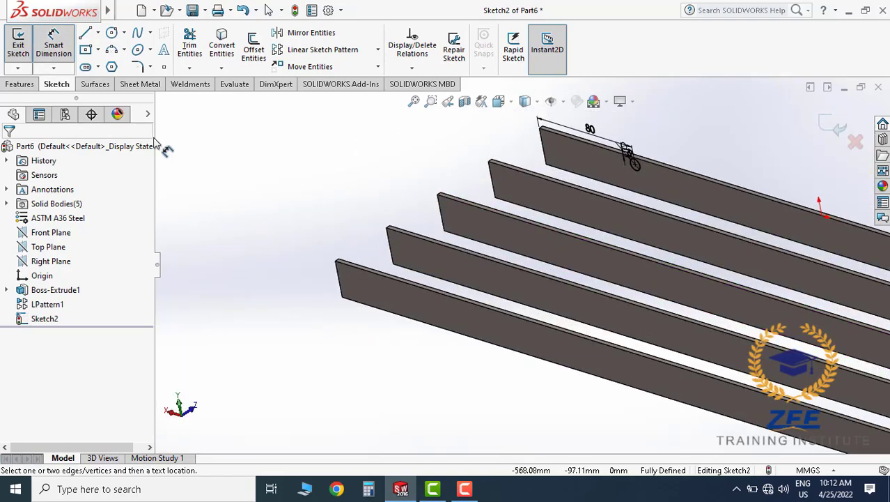
Extrude the Ø8 circle Up To Surface at the far plate's face, forming the cross rod.
click(20, 84)
click(23, 45)
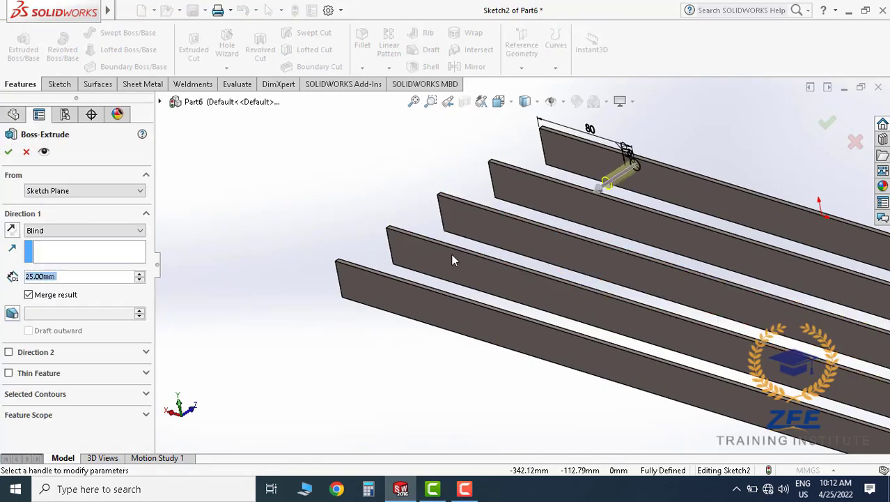
mouse_move(452, 260)
middle_down()
mouse_move(383, 243)
mouse_move(364, 274)
middle_up()
click(70, 234)
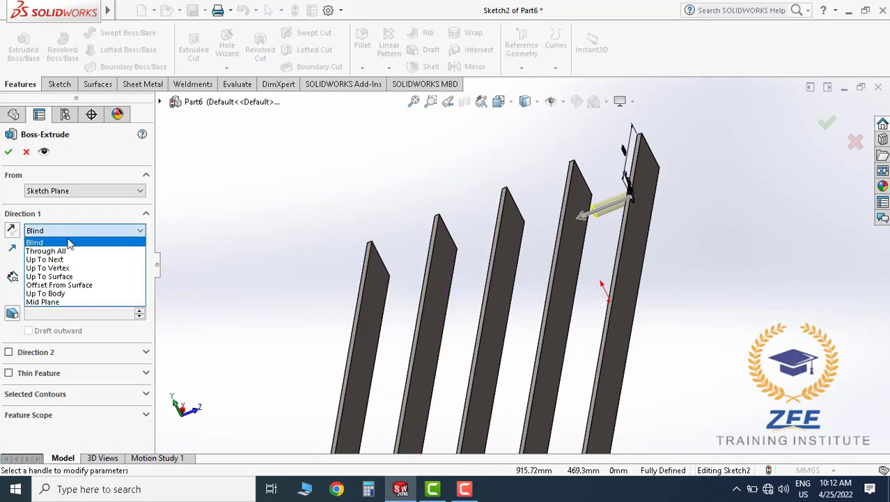
click(68, 276)
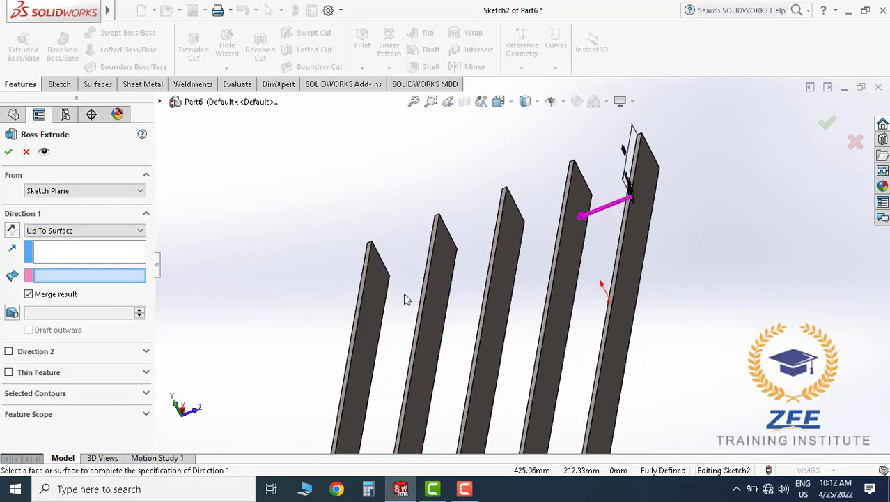
click(369, 295)
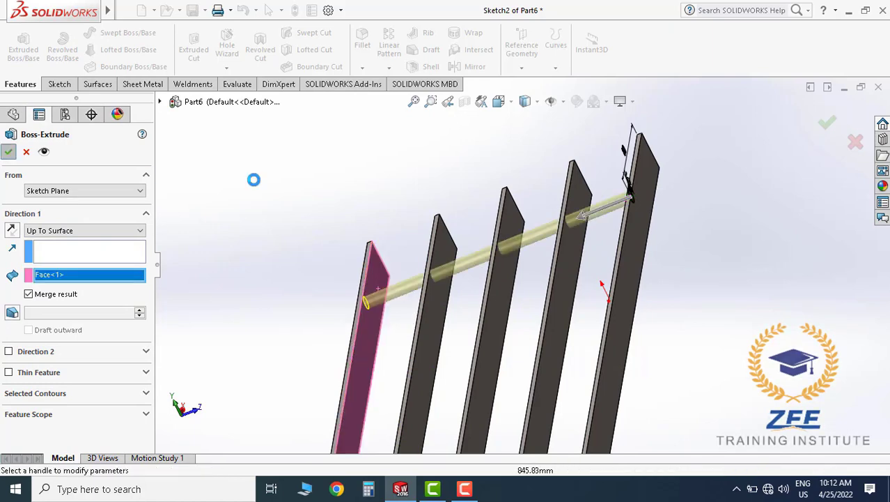
key(Return)
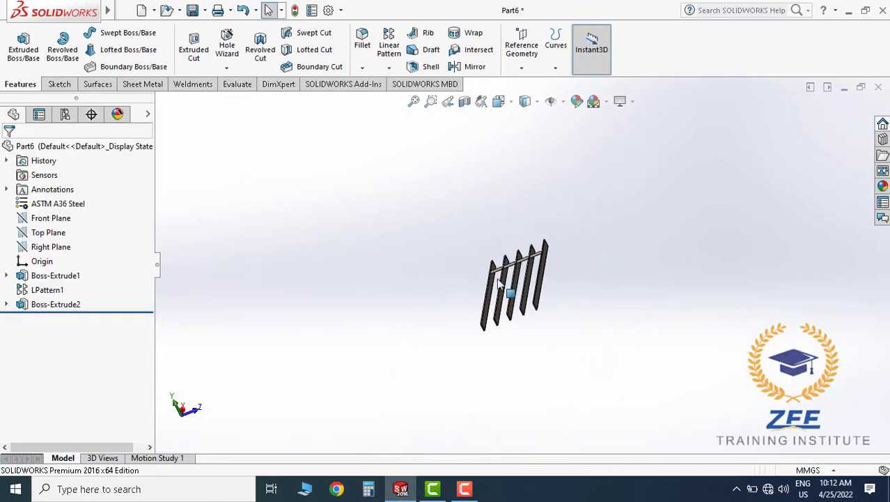
middle_drag(503, 249, 524, 293)
scroll(524, 293, up, 3)
middle_drag(471, 249, 503, 276)
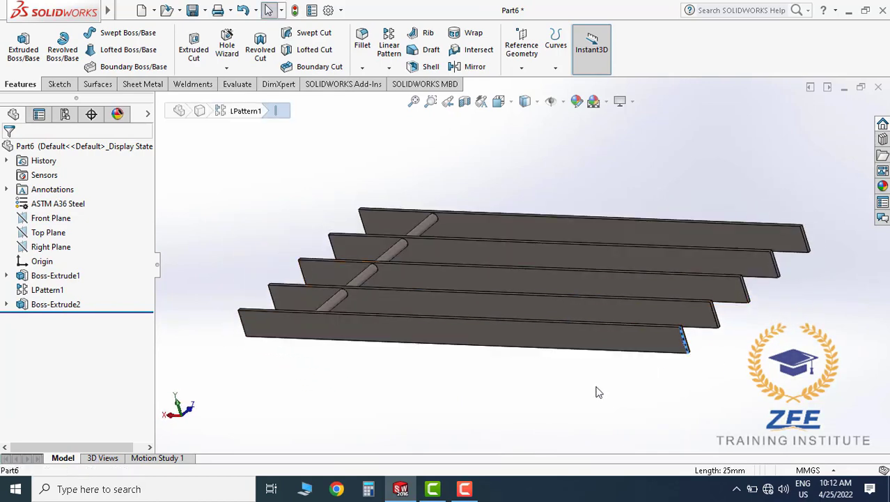
click(506, 338)
scroll(516, 352, down, 2)
click(520, 363)
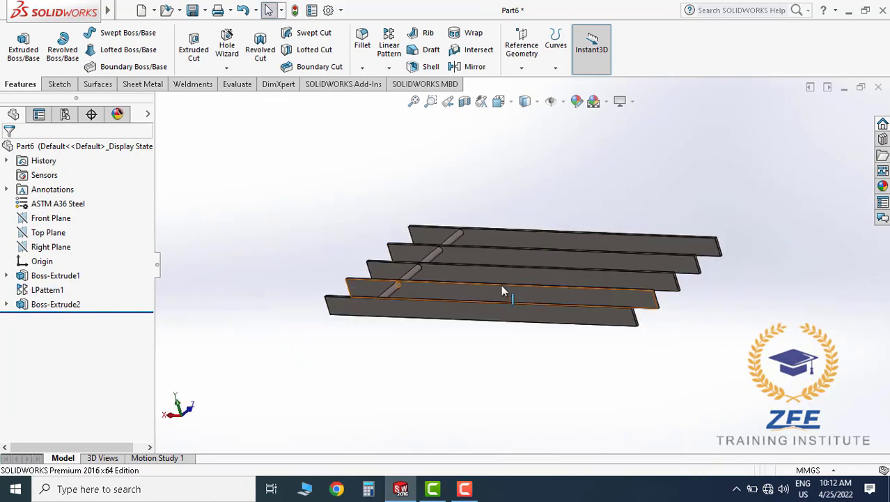
mouse_move(503, 292)
middle_down()
mouse_move(502, 265)
mouse_move(502, 276)
mouse_move(526, 274)
middle_up()
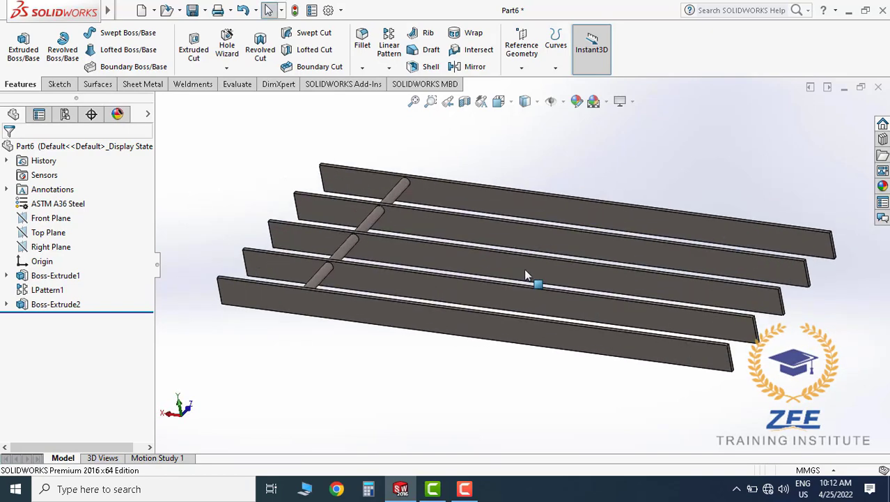
click(534, 217)
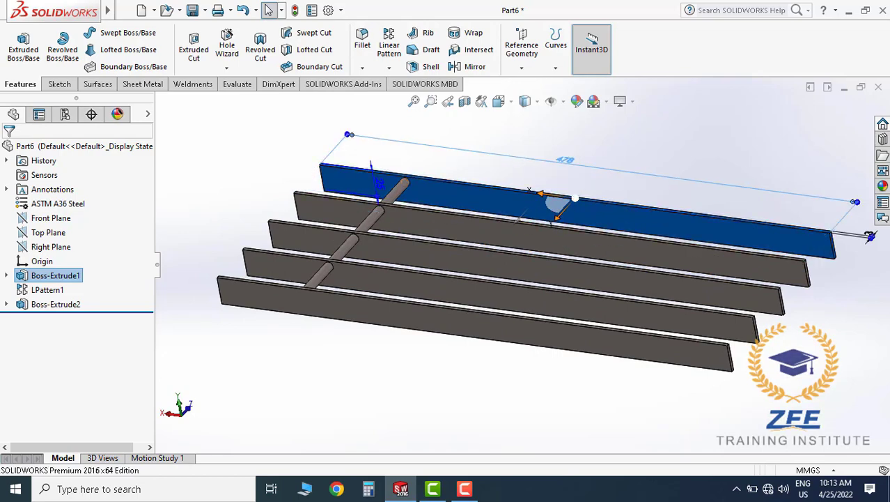
double_click(609, 205)
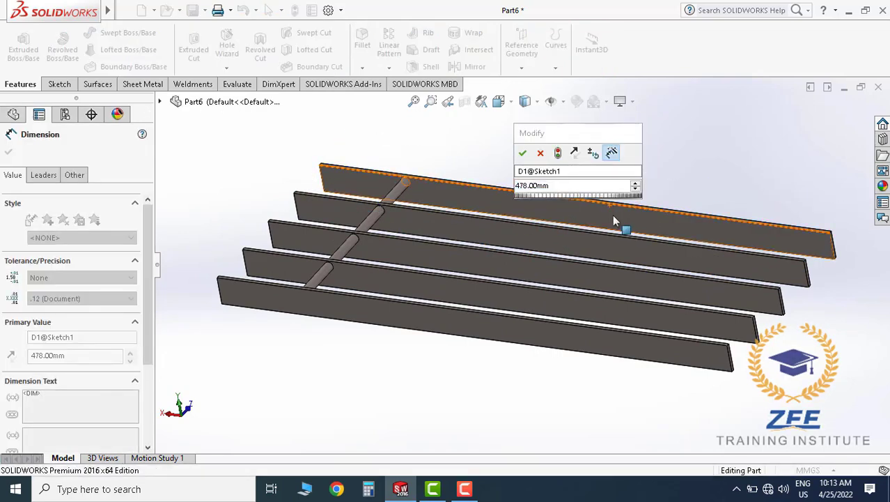
click(528, 155)
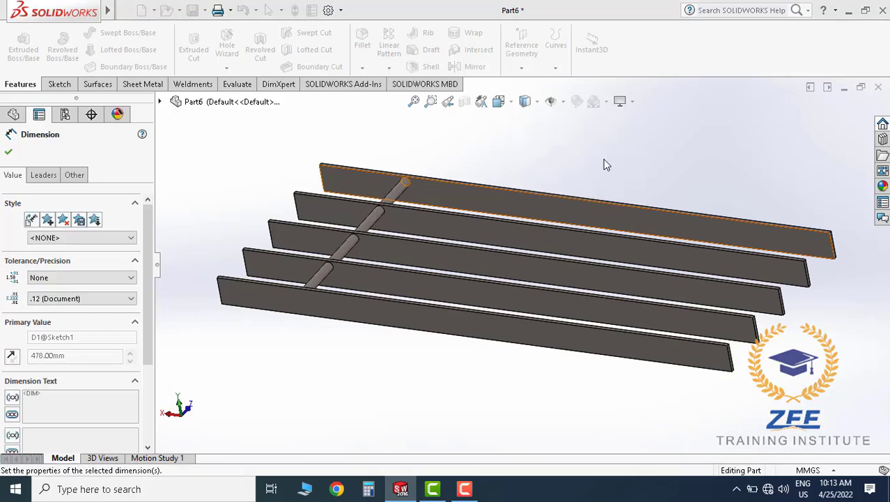
click(604, 159)
mouse_move(591, 213)
middle_down()
mouse_move(479, 259)
mouse_move(484, 253)
middle_up()
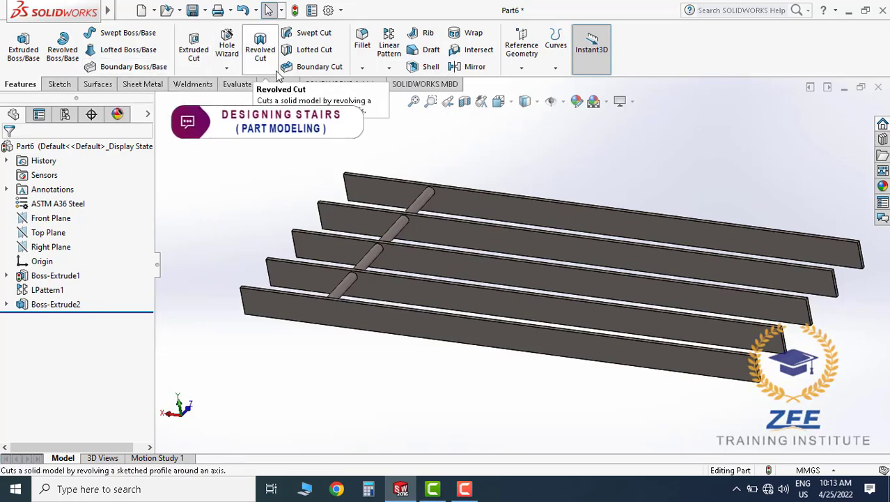
Linear-pattern Boss-Extrude2 along the top bar edge: 80 mm spacing, 5 instances.
click(384, 68)
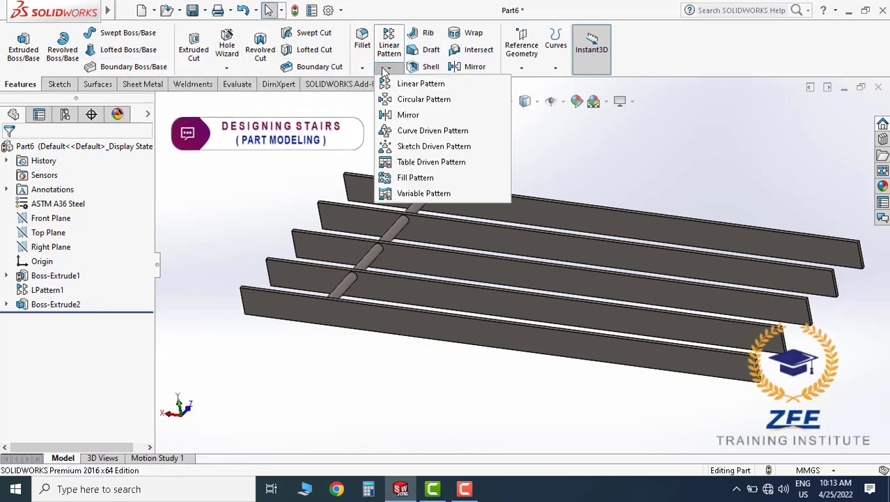
click(419, 83)
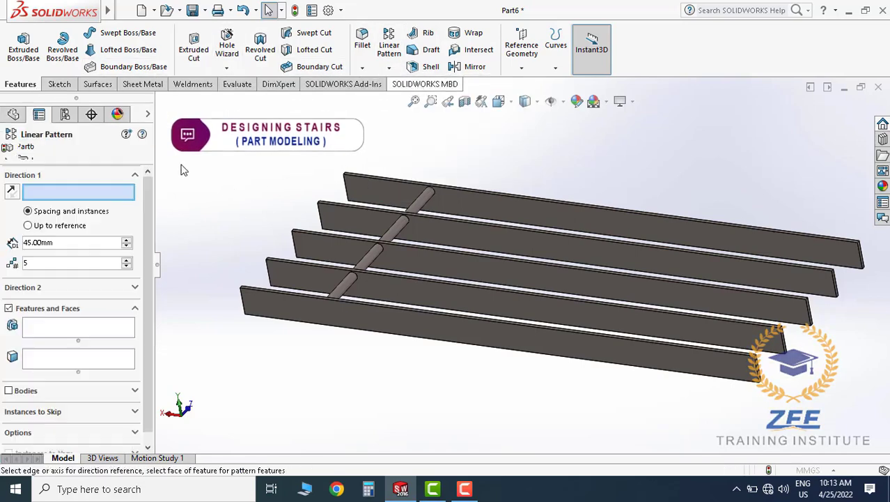
click(454, 188)
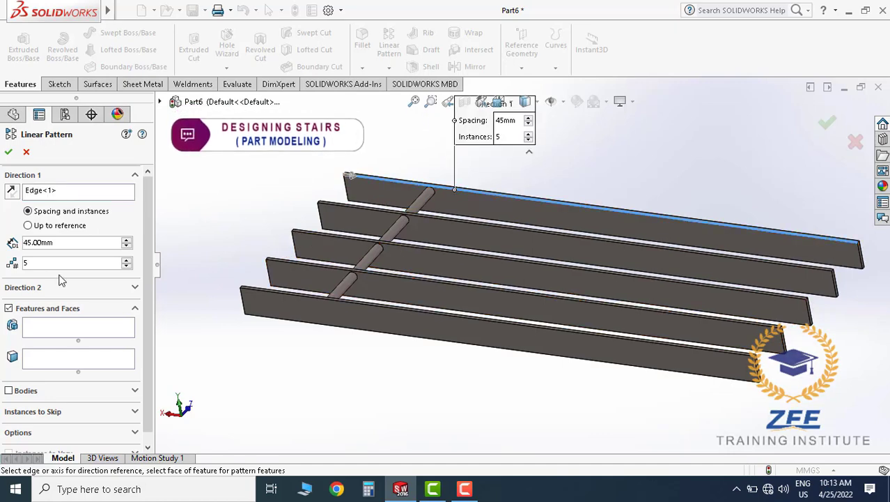
text(80)
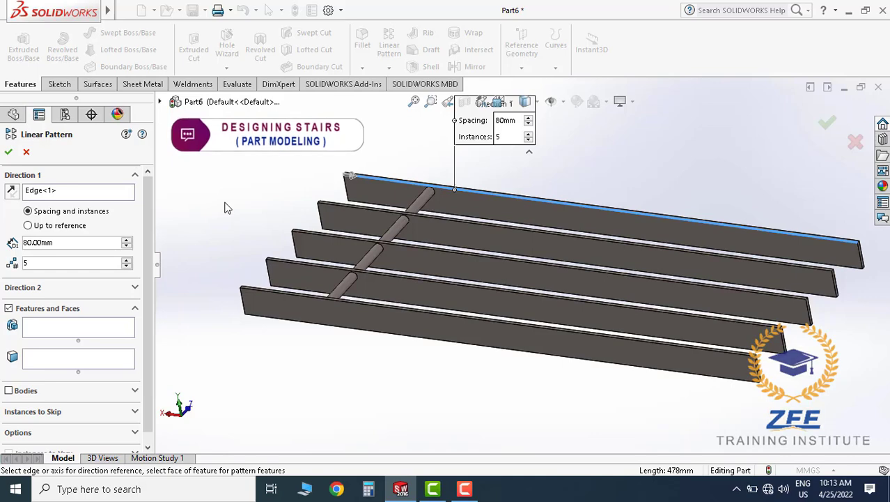
scroll(598, 174, down, 1)
click(41, 327)
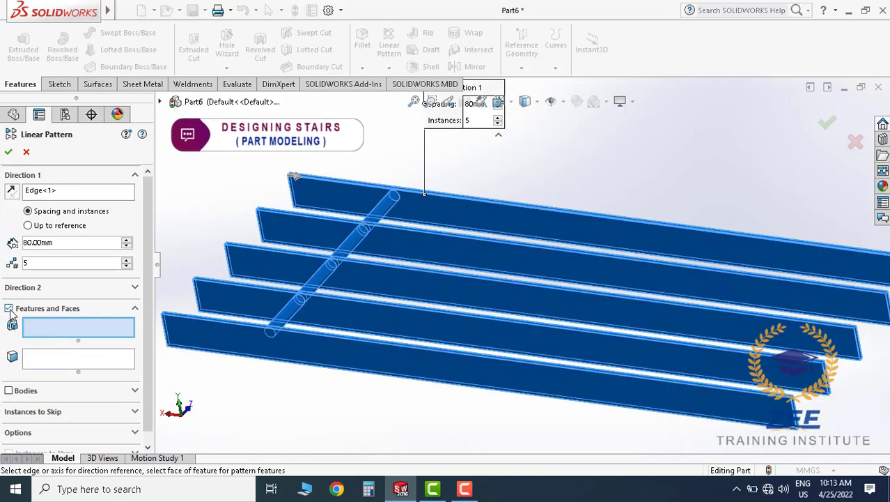
click(9, 309)
click(137, 309)
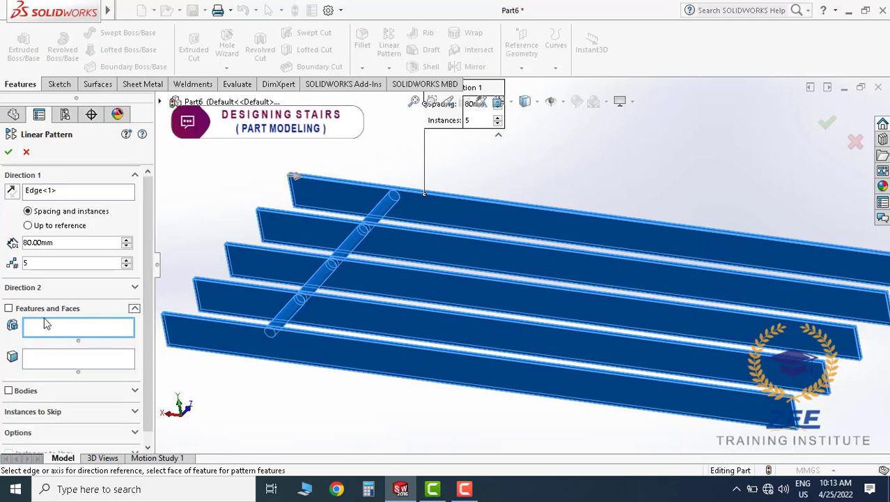
click(9, 308)
scroll(394, 257, up, 1)
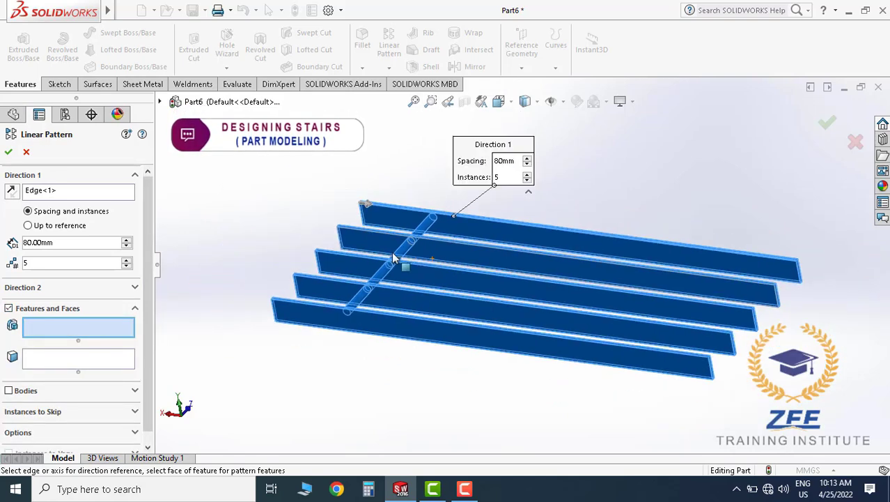
click(420, 237)
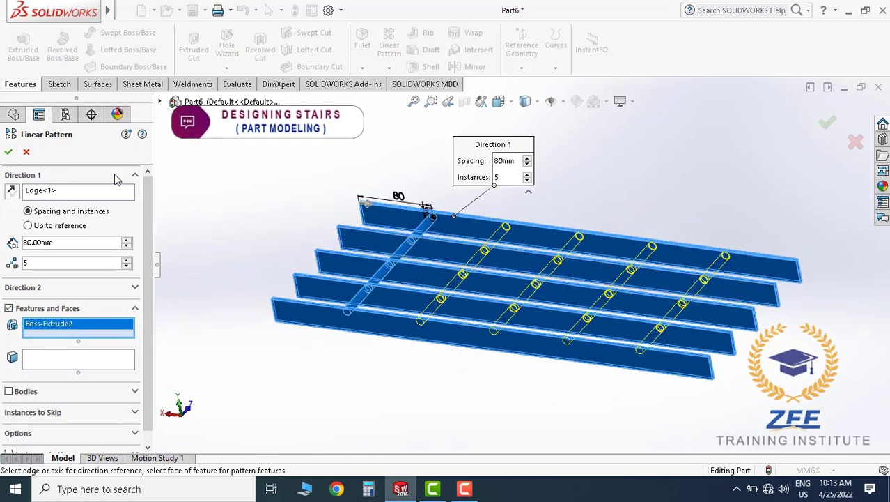
click(8, 152)
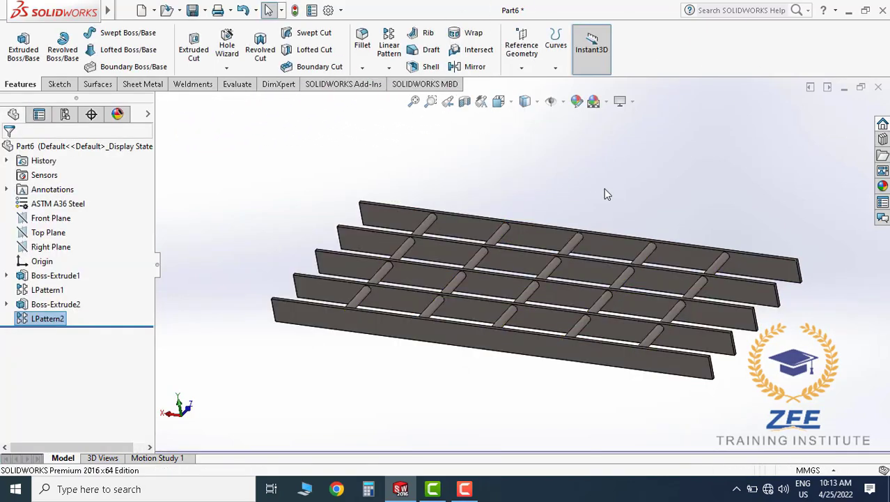
mouse_move(570, 280)
middle_down()
mouse_move(650, 279)
mouse_move(582, 284)
mouse_move(576, 299)
mouse_move(652, 259)
mouse_move(521, 294)
mouse_move(502, 289)
mouse_move(545, 278)
mouse_move(555, 251)
mouse_move(506, 269)
mouse_move(483, 293)
middle_up()
scroll(511, 330, down, 5)
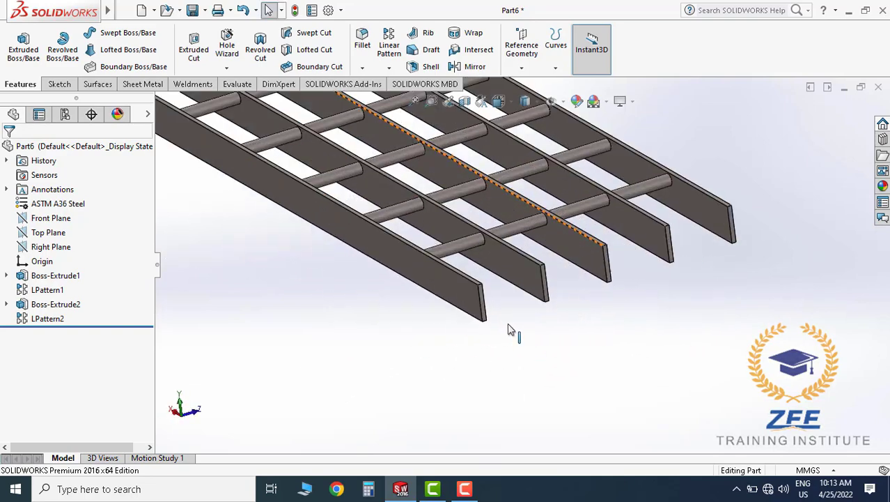
click(482, 319)
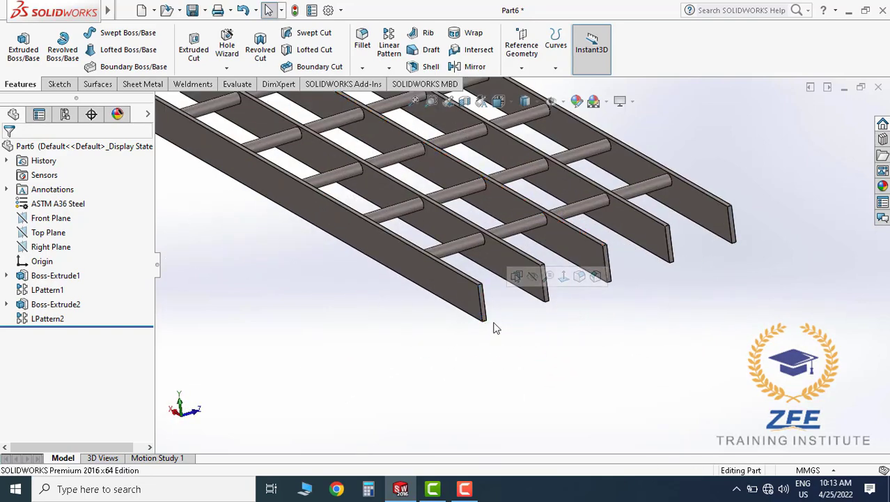
click(492, 327)
scroll(500, 249, up, 3)
scroll(603, 252, down, 5)
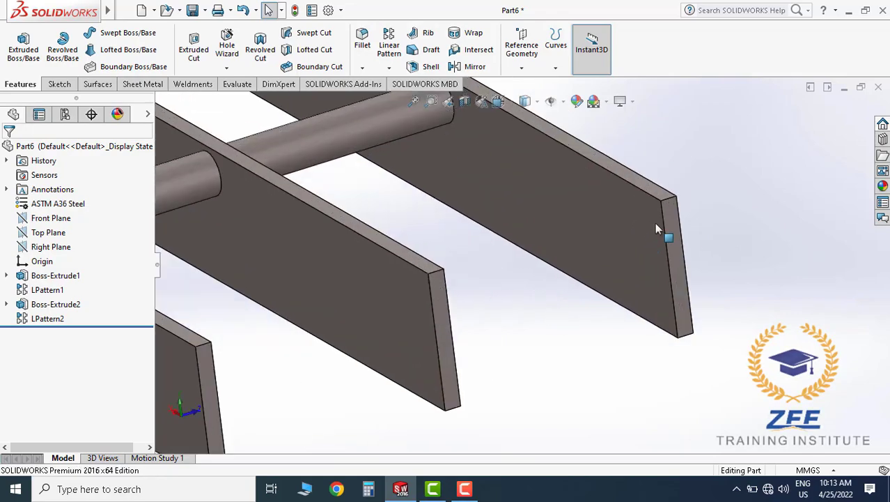
click(673, 202)
scroll(627, 265, up, 3)
click(561, 348)
mouse_move(561, 348)
middle_down()
mouse_move(526, 278)
mouse_move(417, 240)
mouse_move(438, 274)
mouse_move(476, 272)
mouse_move(465, 243)
middle_up()
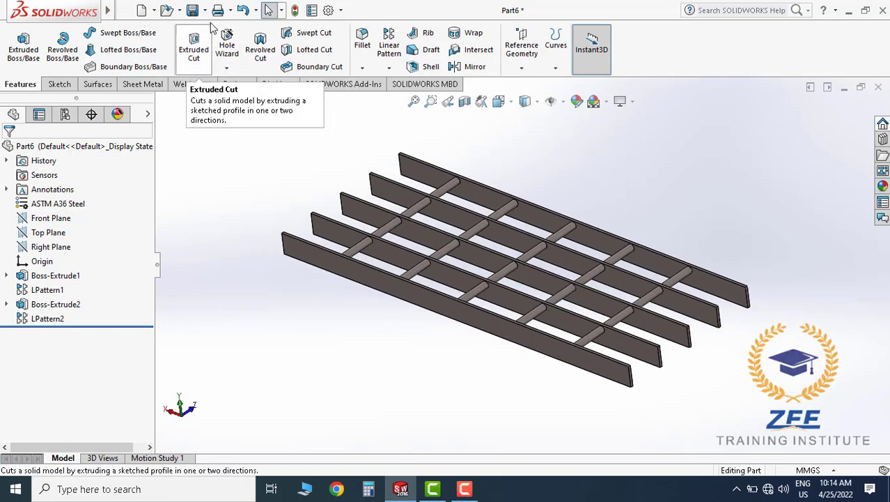
Save the grating as Zee-03 instead of Zee-02 and close the part window.
click(193, 9)
click(376, 166)
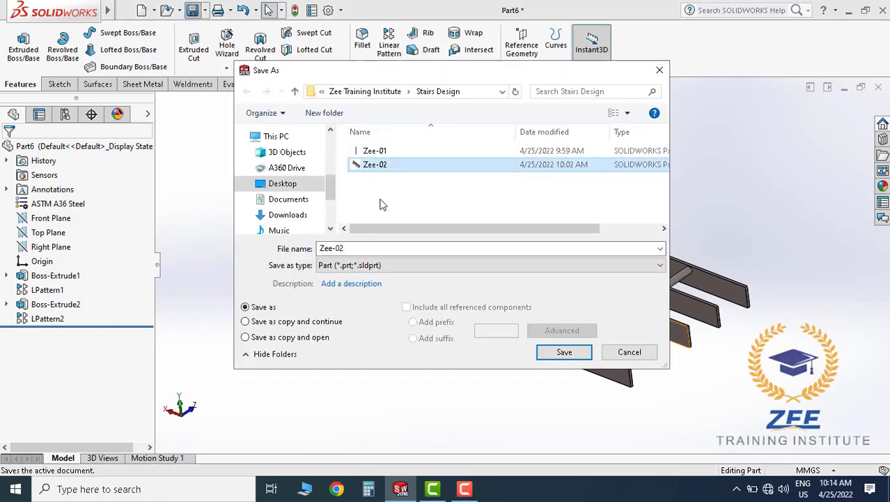
click(358, 248)
key(BackSpace)
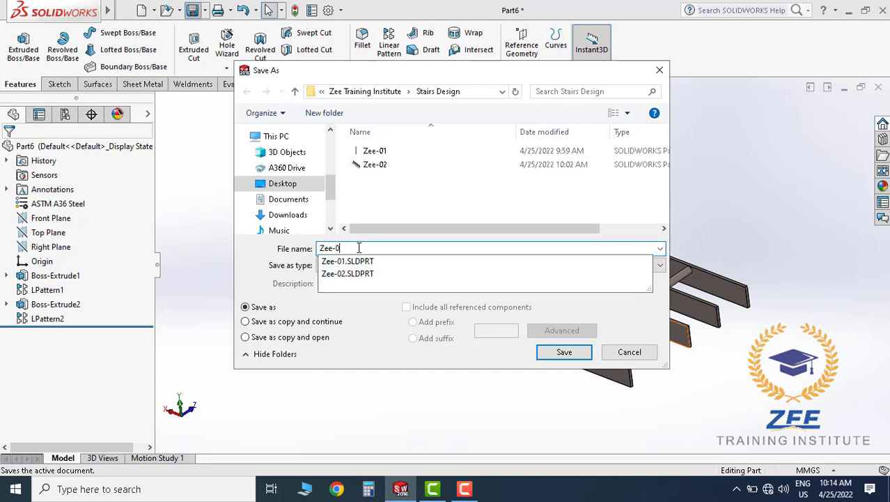
text(3)
click(548, 349)
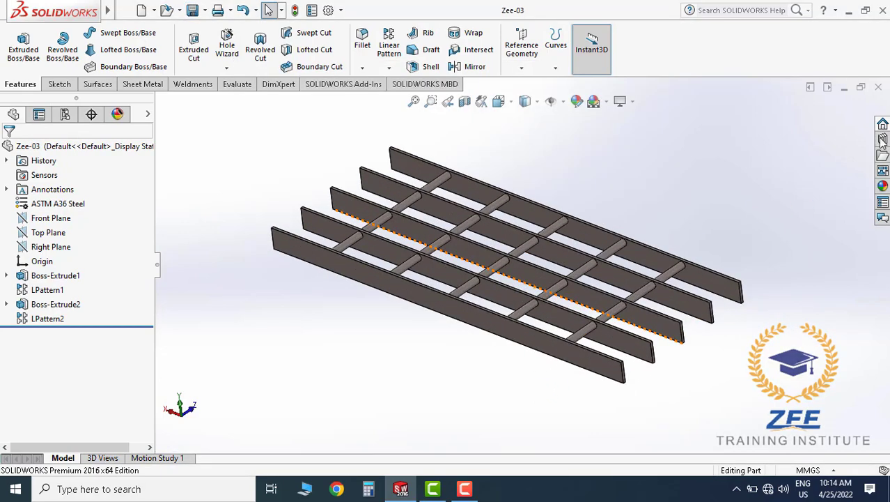
click(881, 88)
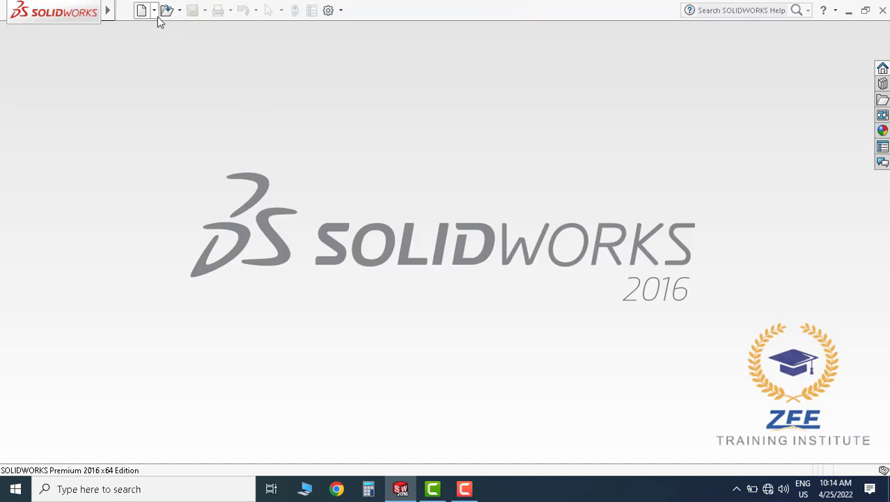
Create a new part and draw a centre rectangle from the origin on the Top Plane.
key(ctrl+n)
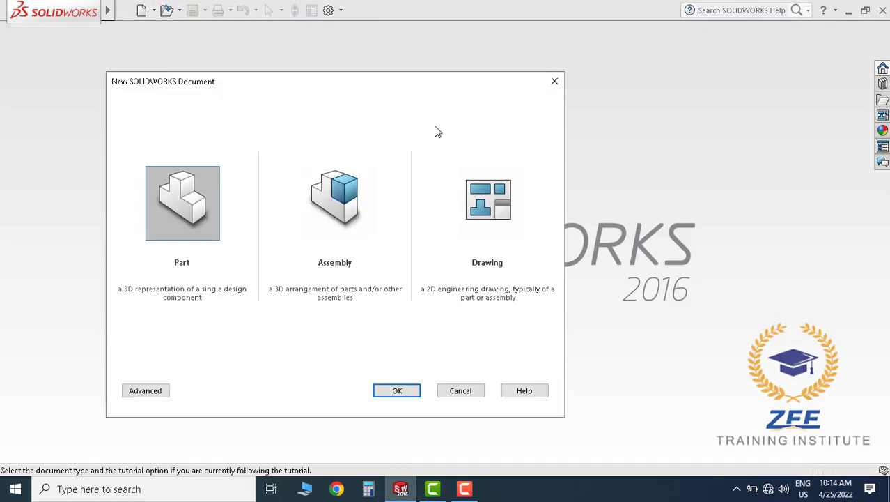
click(391, 387)
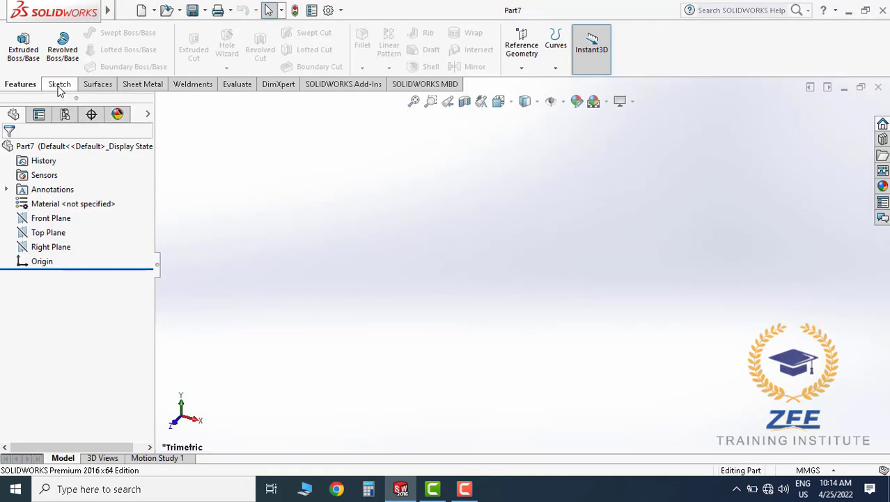
click(59, 85)
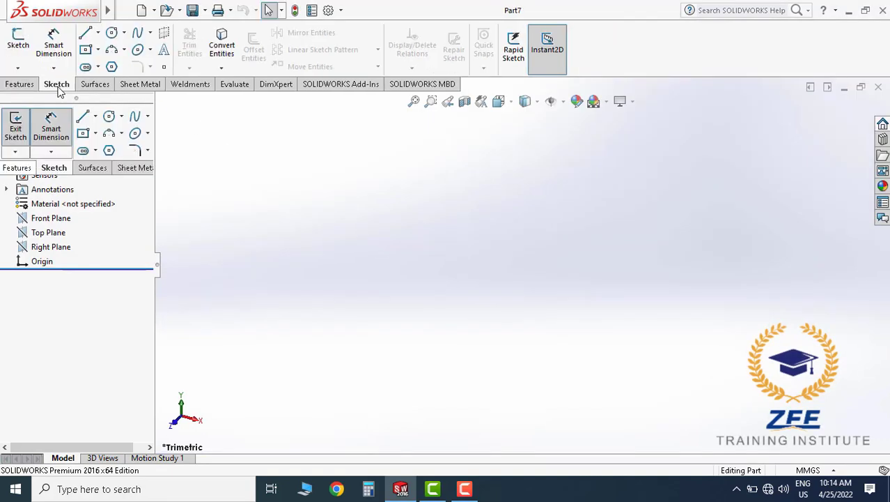
click(19, 42)
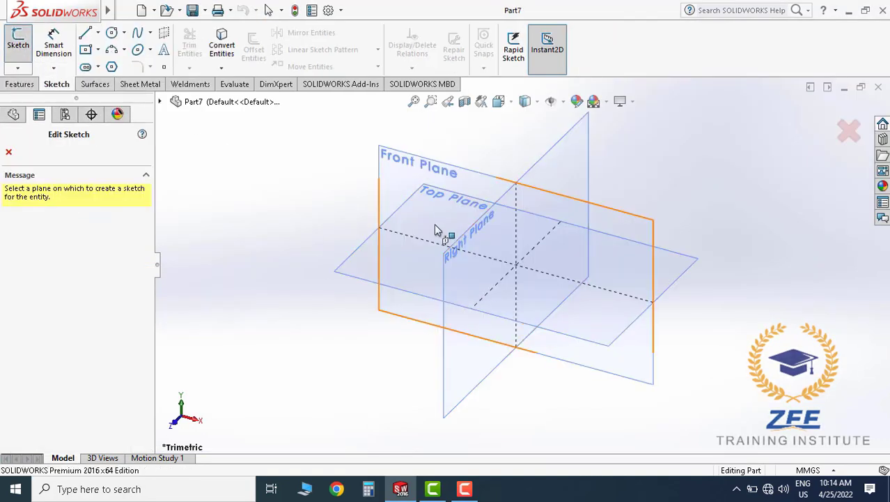
click(443, 188)
click(18, 42)
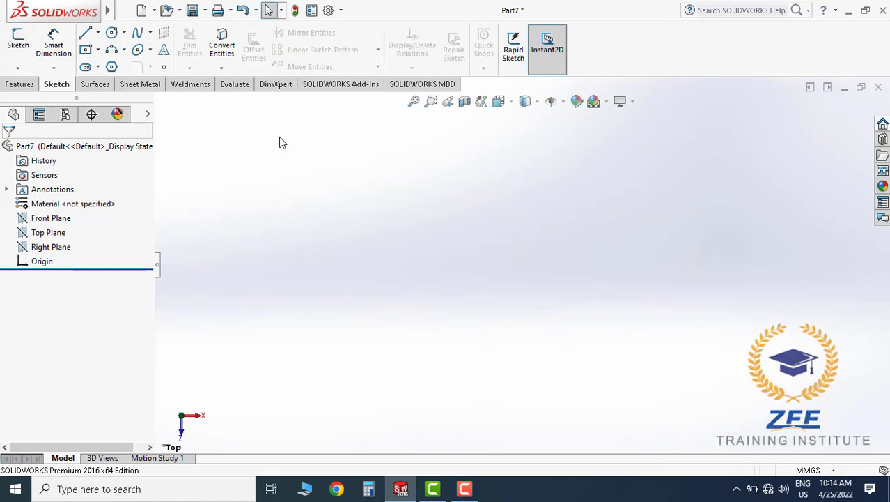
click(86, 49)
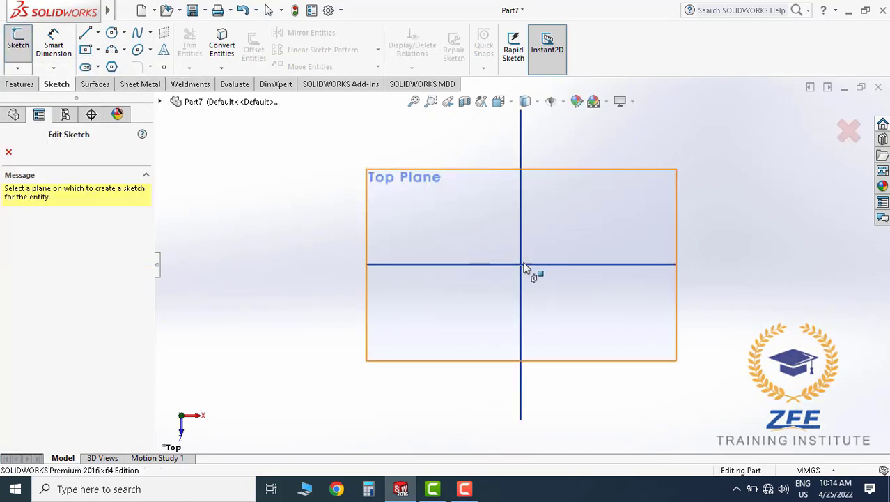
click(420, 182)
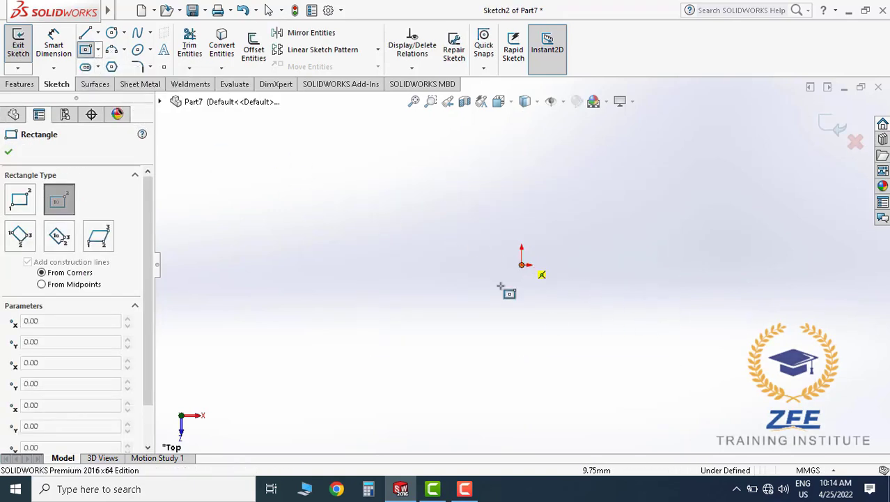
click(85, 49)
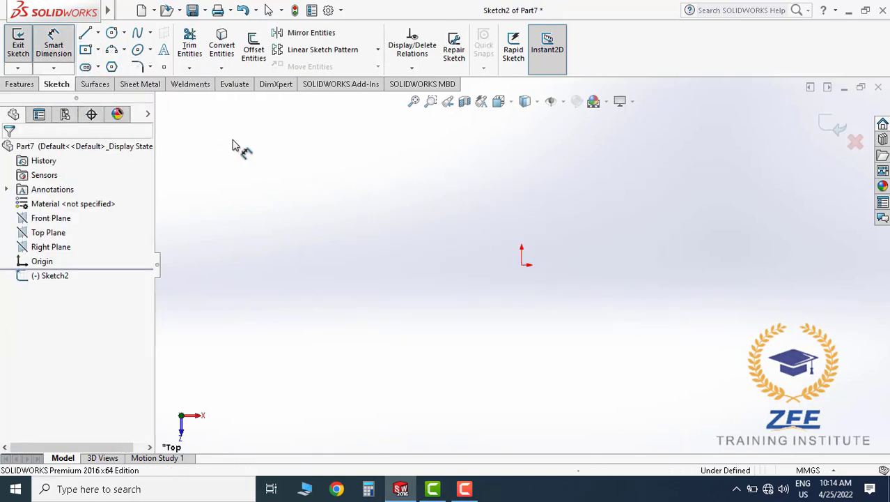
click(85, 49)
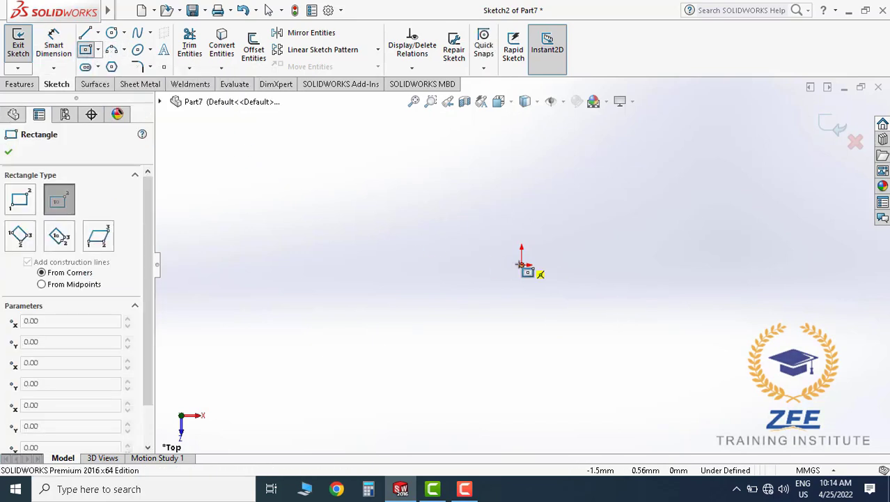
click(523, 266)
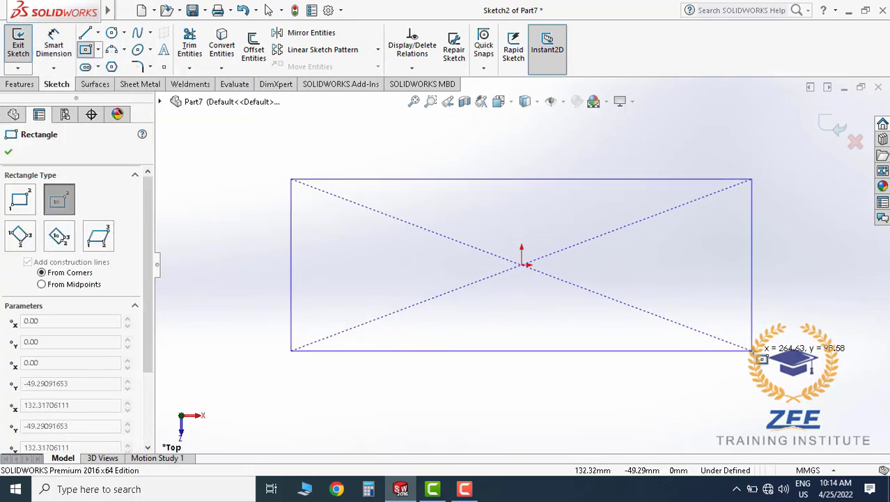
click(762, 309)
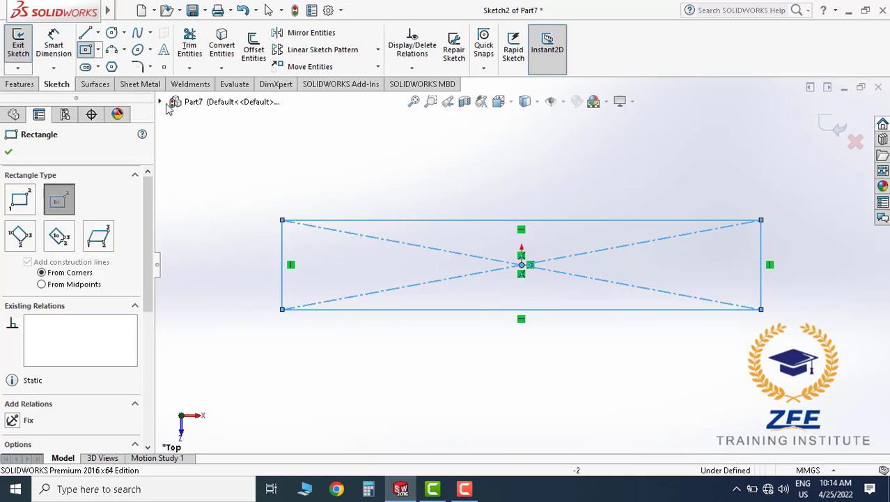
Dimension the rectangle 565 mm wide and 100 mm tall.
click(53, 45)
click(412, 221)
click(502, 187)
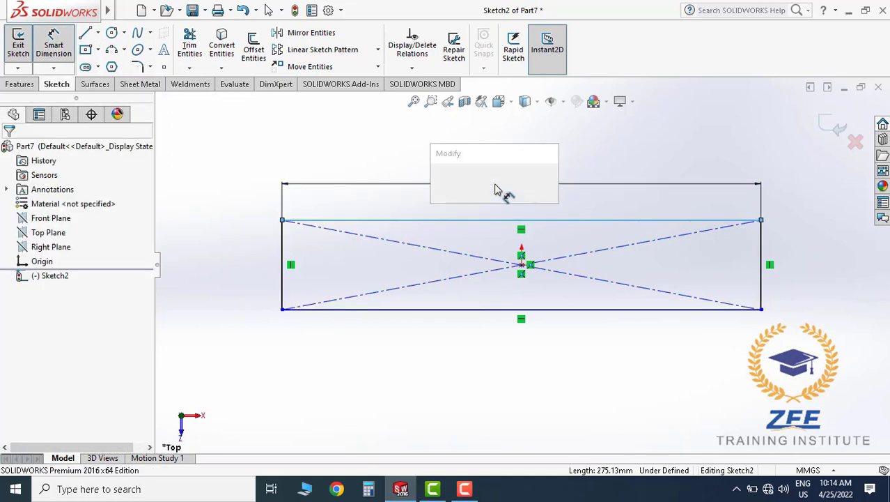
text(565)
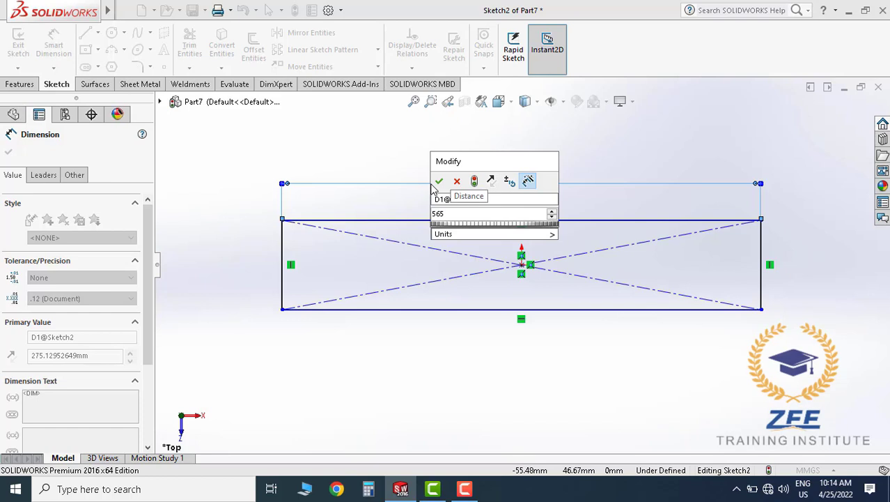
click(439, 182)
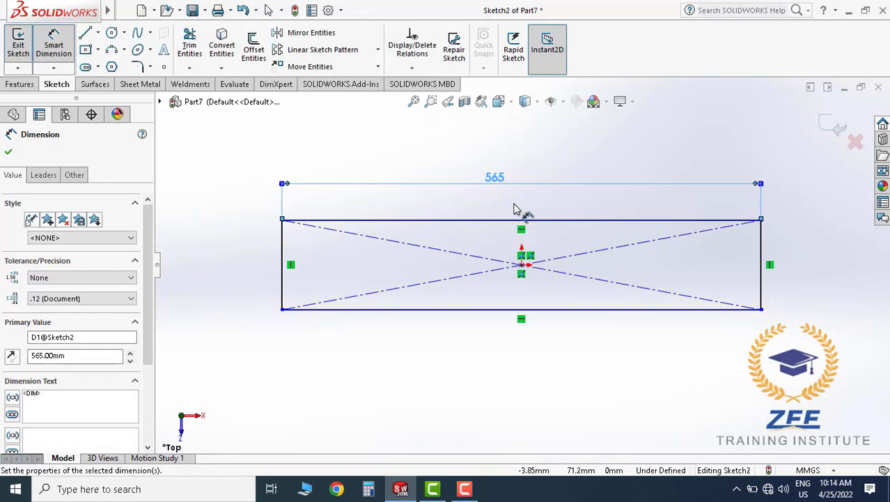
click(358, 327)
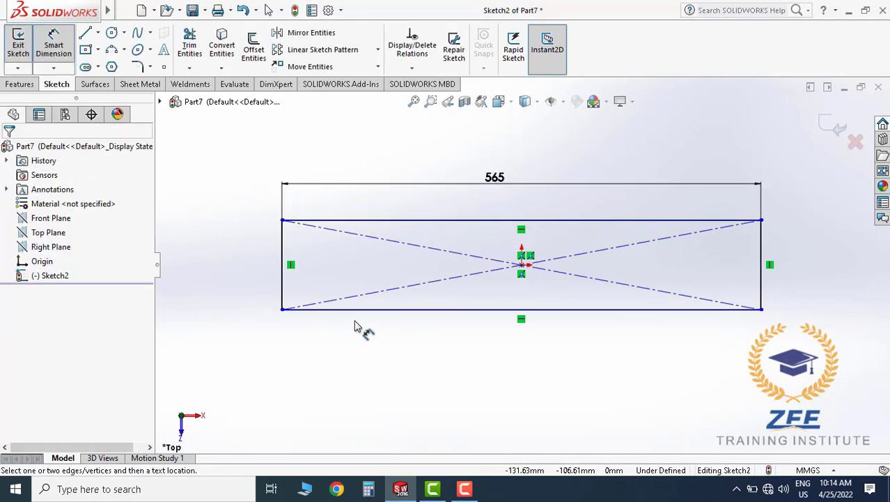
click(282, 286)
click(254, 275)
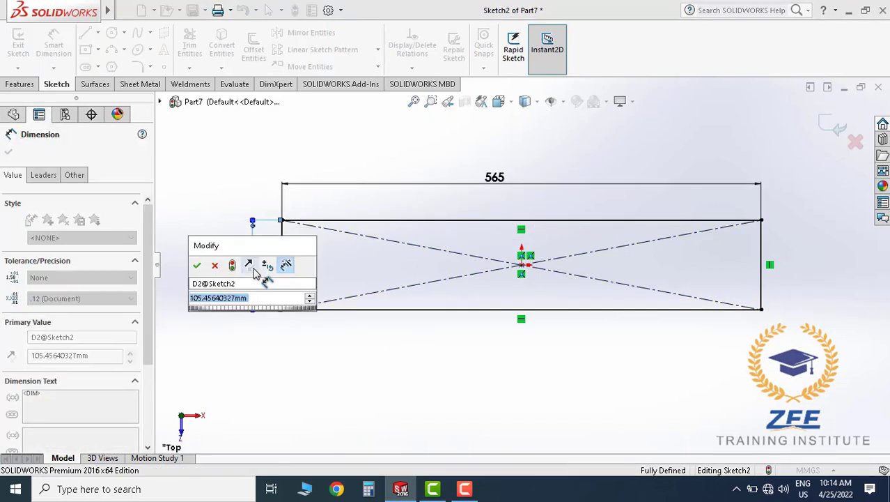
text(100)
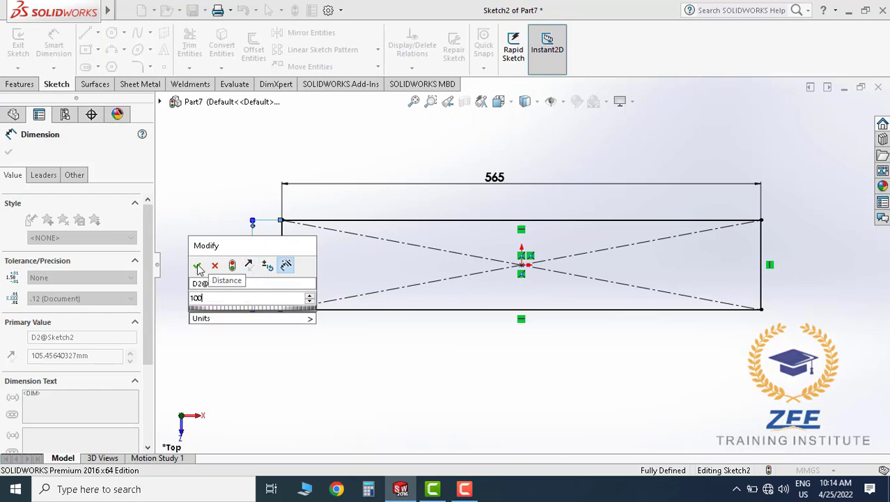
key(Return)
click(368, 360)
Show the rectangle sketch in isometric view.
scroll(494, 254, up, 2)
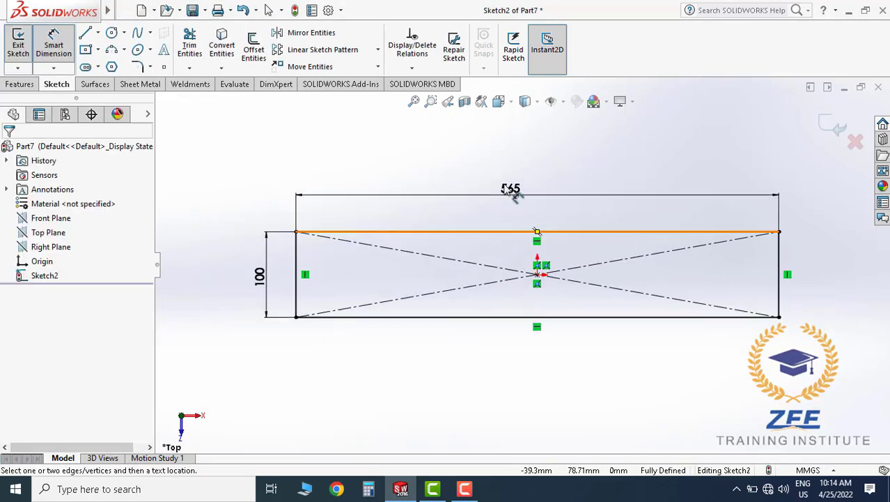
click(499, 101)
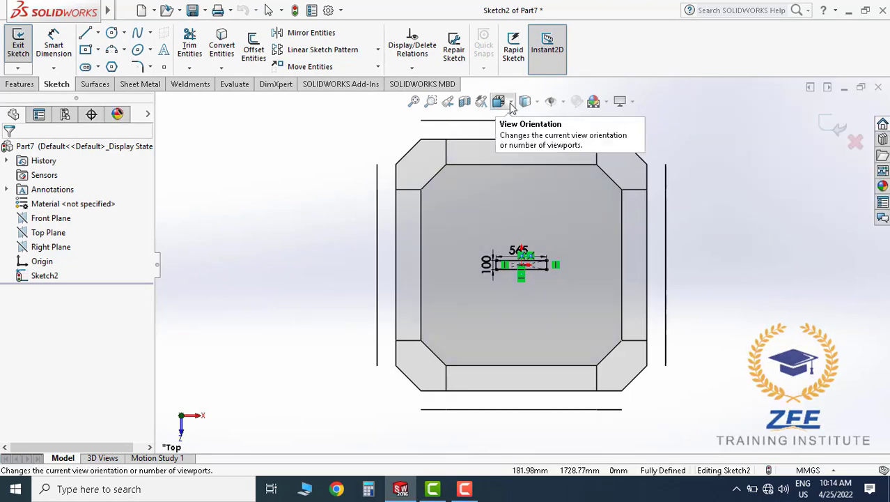
click(509, 104)
click(573, 142)
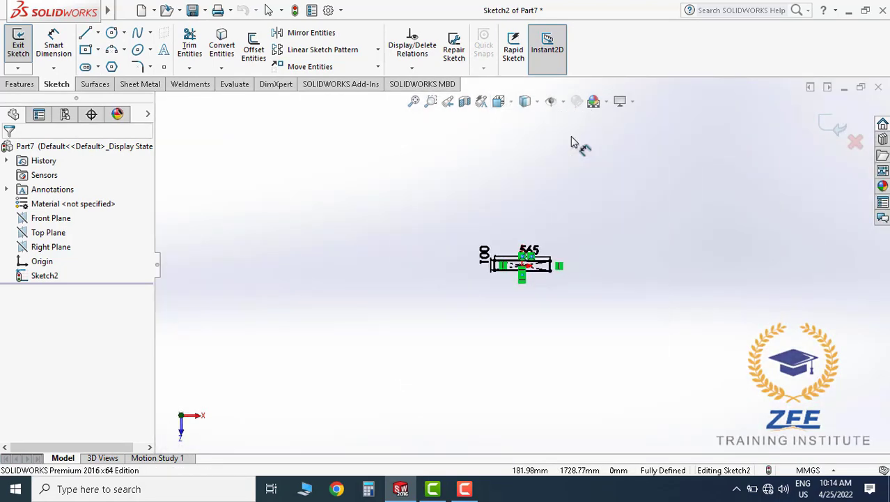
key(d)
scroll(564, 317, down, 3)
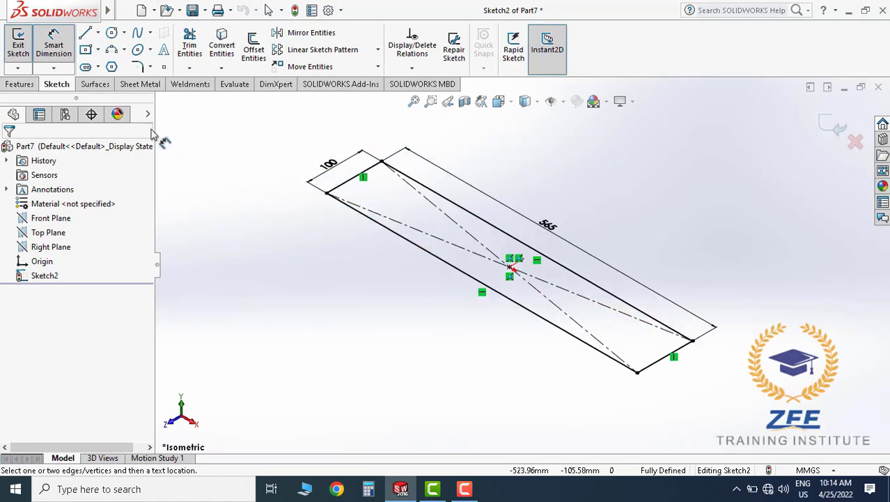
Extrude the rectangle 6 mm in the reversed direction into a plate.
click(20, 84)
click(23, 45)
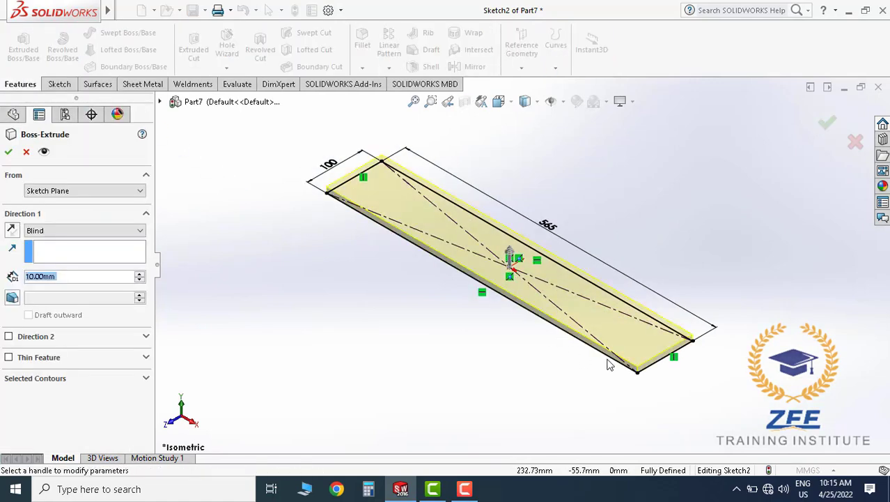
click(12, 231)
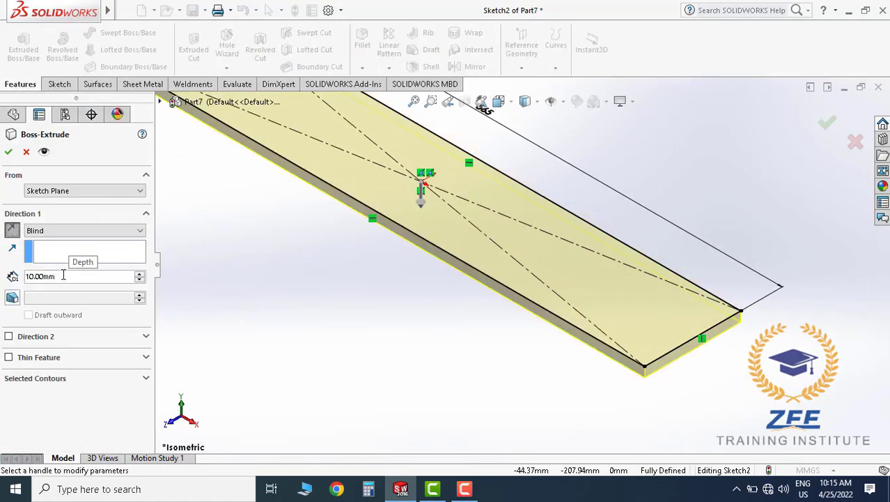
drag(56, 277, 9, 277)
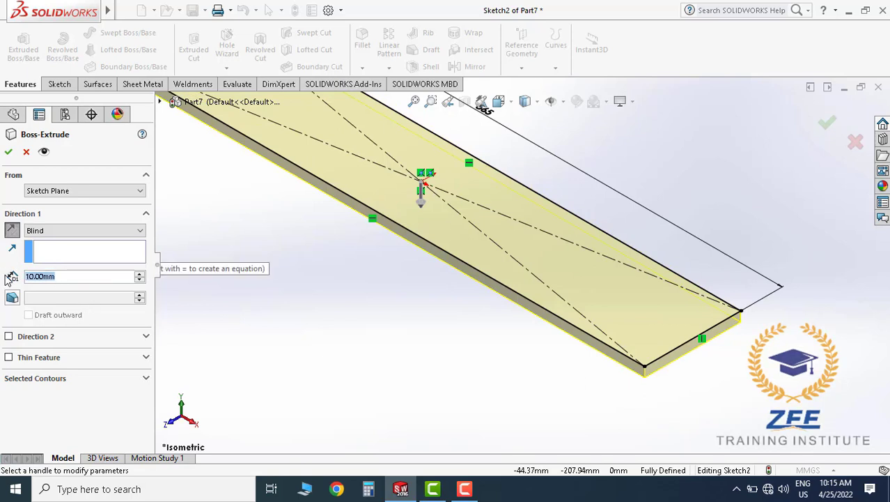
text(6)
key(Return)
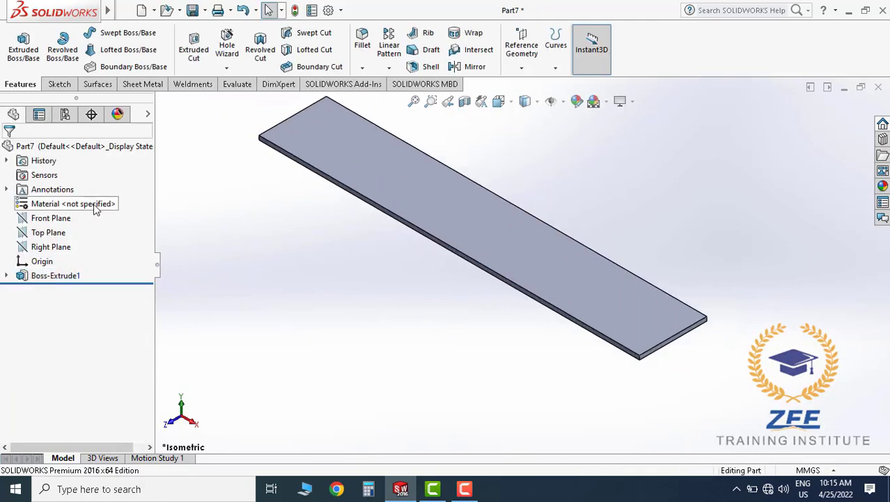
Assign ASTM A36 Steel as the part's material.
right_click(97, 210)
click(148, 212)
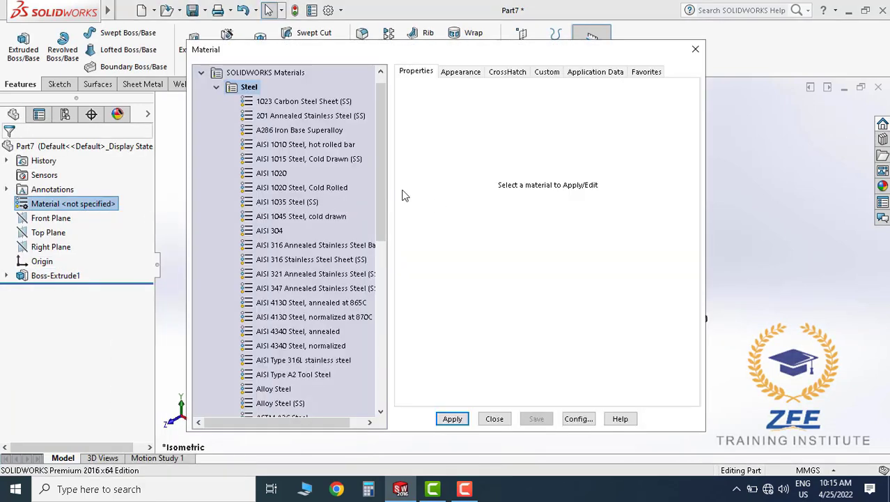
drag(379, 185, 390, 250)
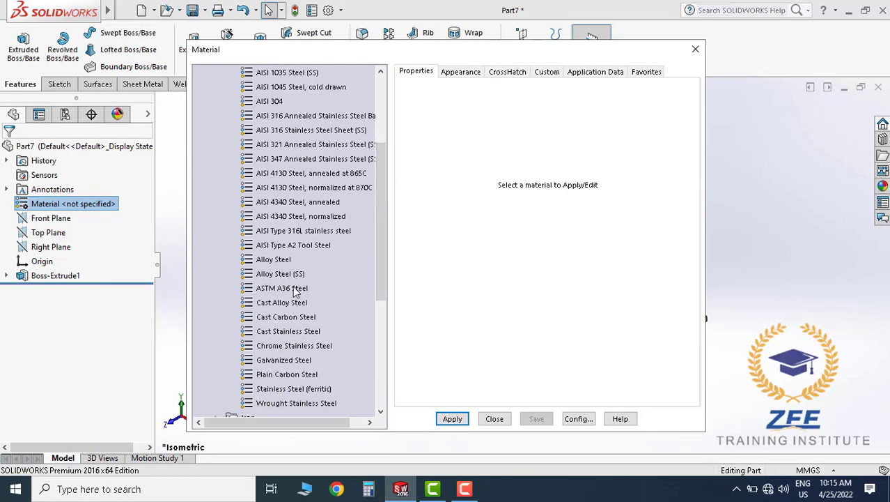
click(294, 288)
click(452, 419)
click(494, 419)
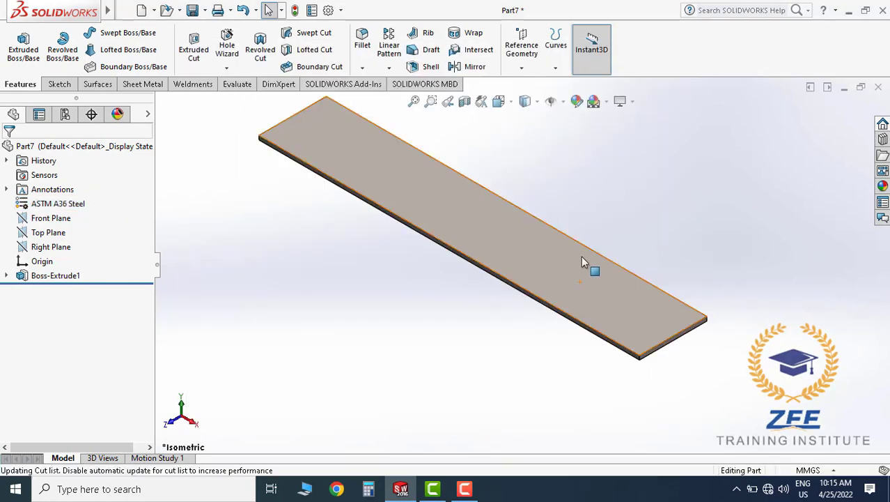
Save the steel plate as Zee-04 and close the document.
click(194, 11)
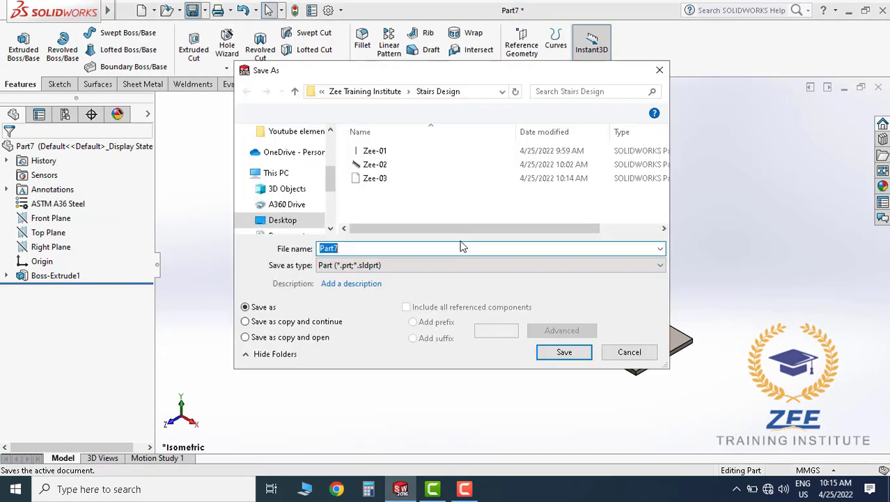
click(387, 179)
double_click(363, 249)
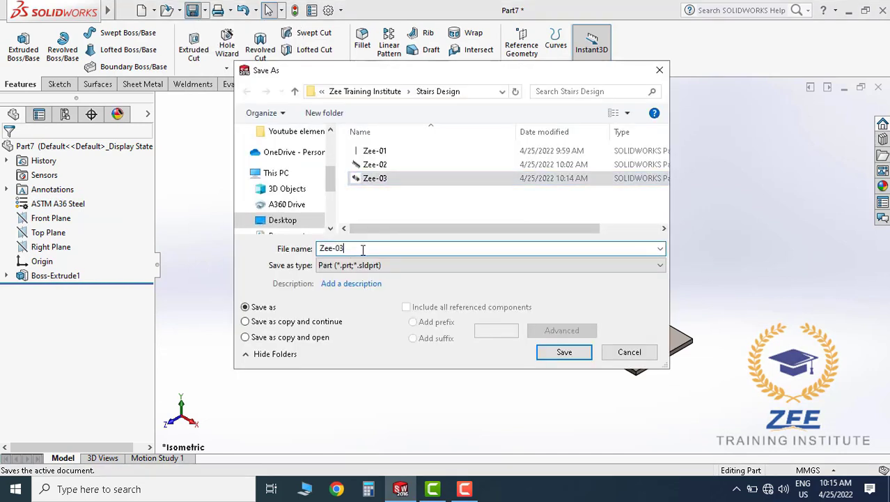
key(BackSpace)
text(4)
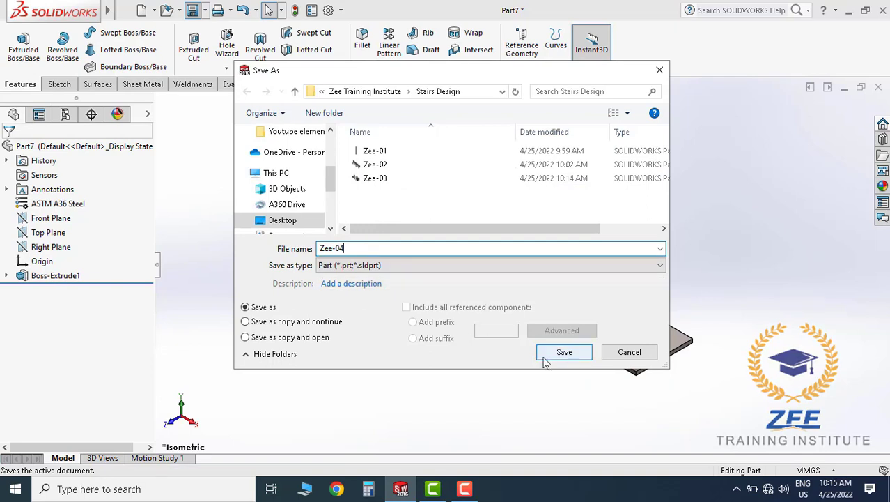
click(564, 354)
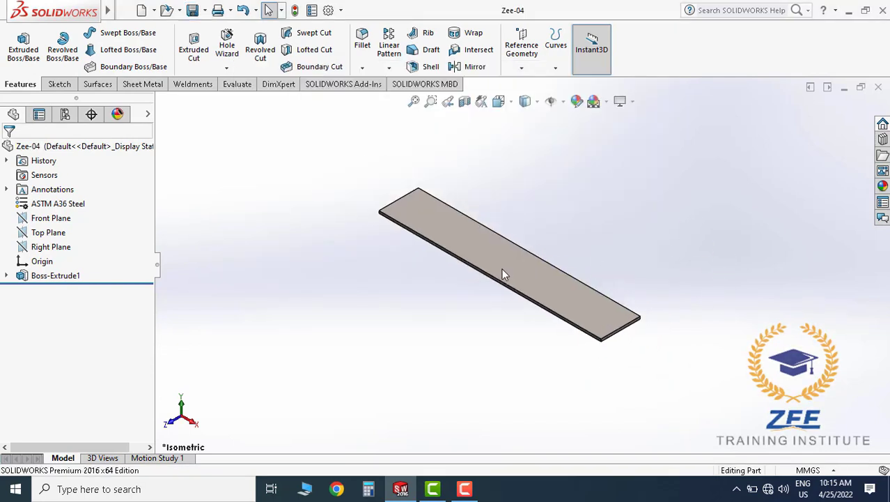
click(878, 88)
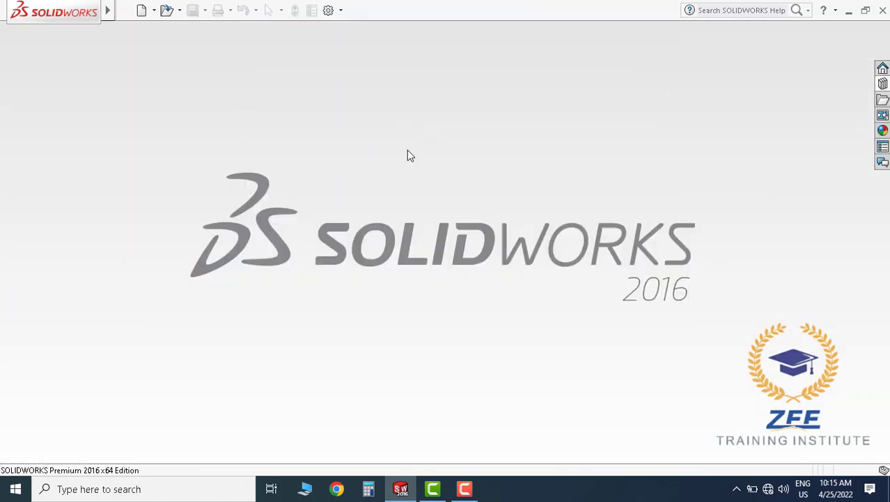
Create new part Part8 and start Sketch1 on its Top Plane.
click(143, 11)
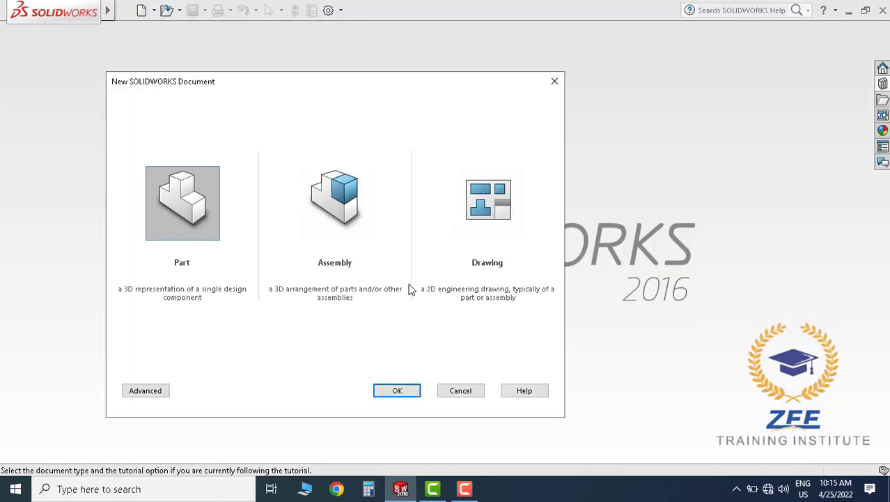
click(418, 390)
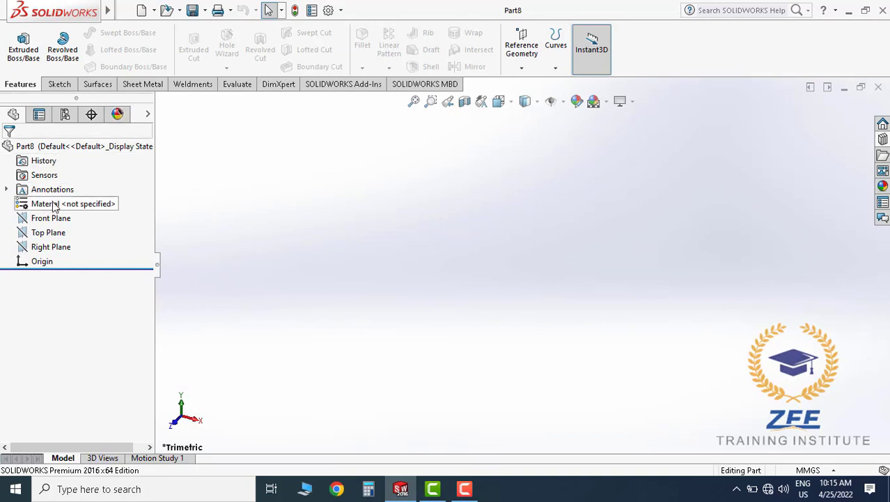
click(62, 84)
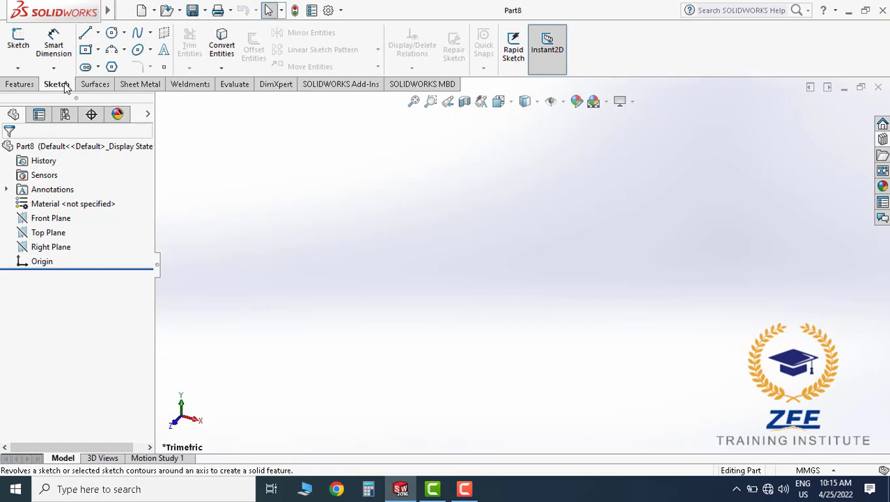
click(18, 43)
click(459, 200)
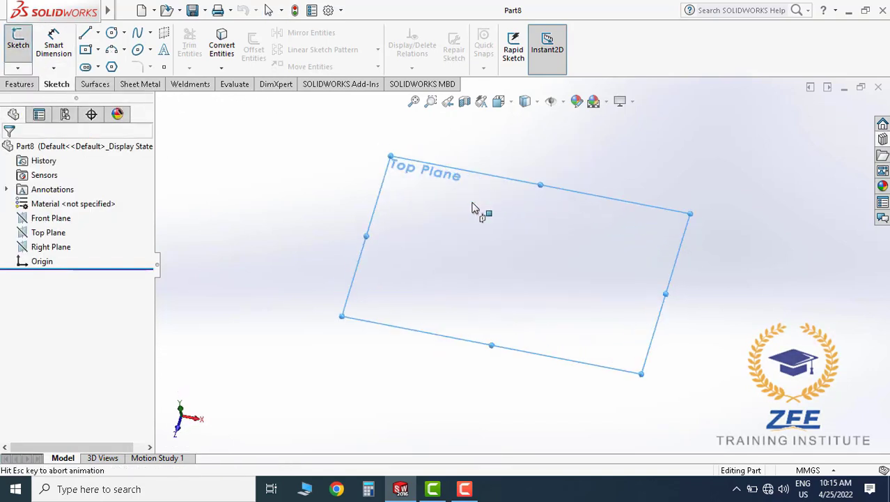
click(87, 50)
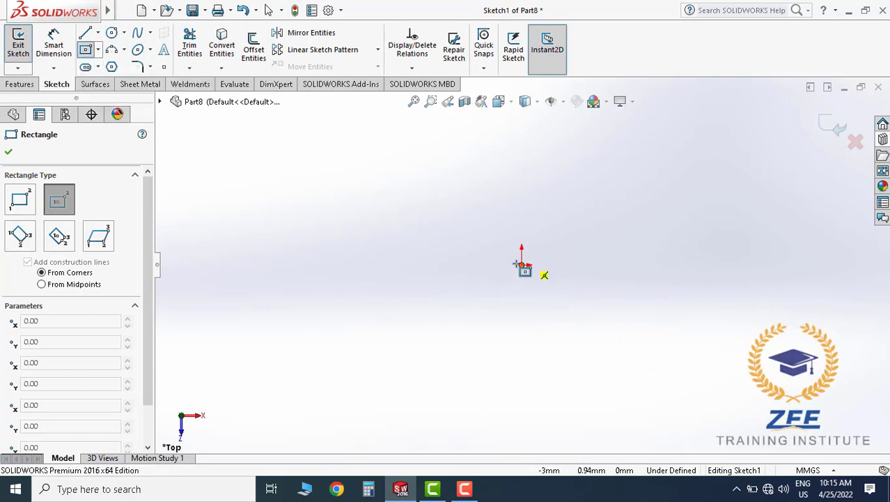
Draw a centre rectangle anchored at the origin.
key(Escape)
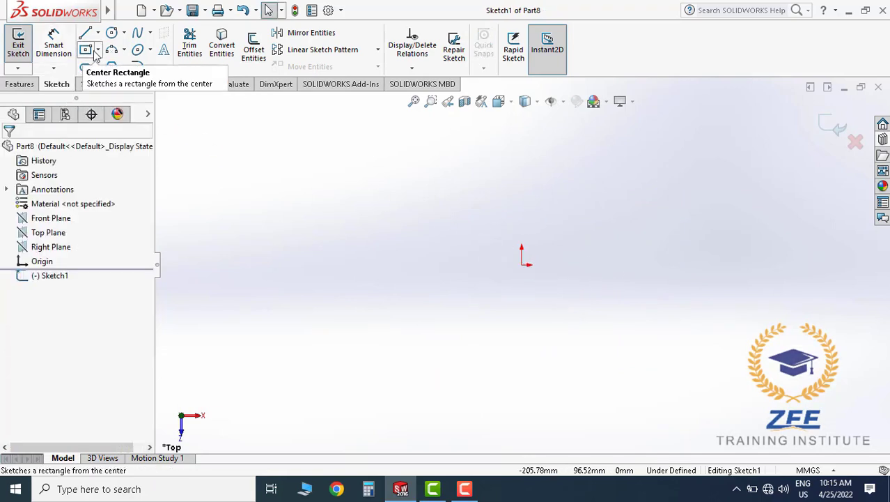
click(87, 51)
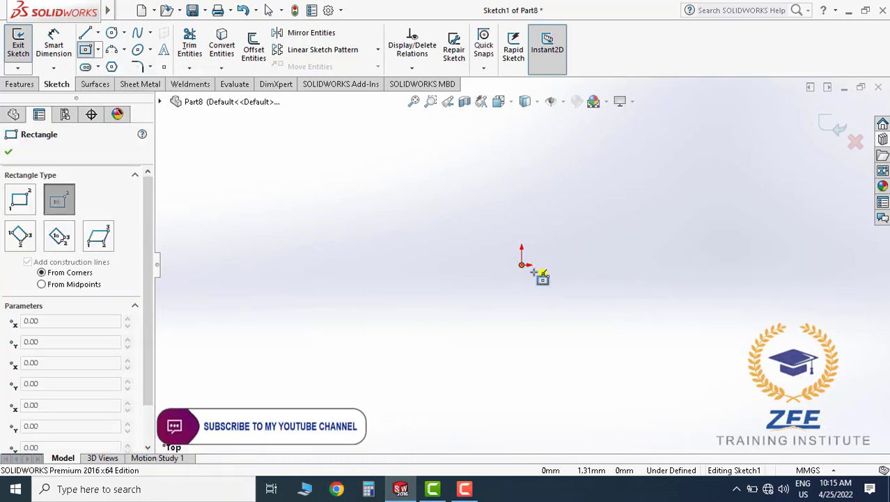
click(522, 265)
click(711, 336)
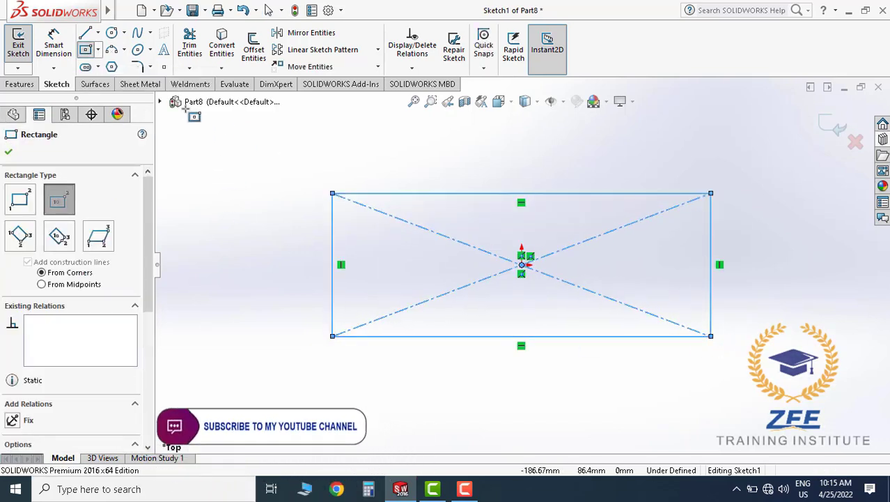
Dimension the rectangle 104 mm wide and 40 mm tall.
click(54, 46)
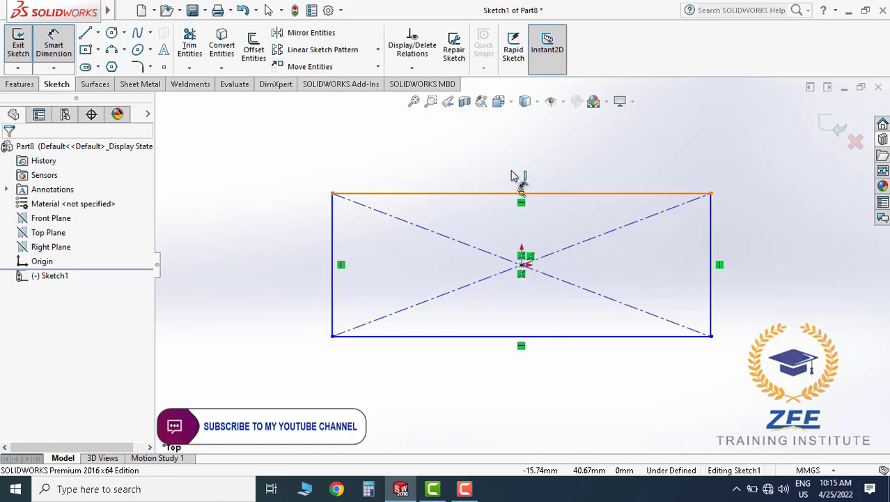
click(512, 174)
click(528, 143)
text(1)
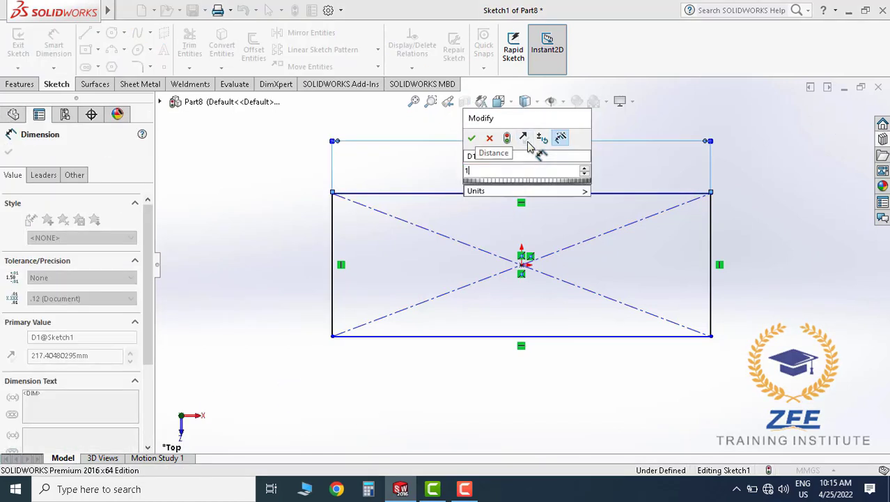
text(04)
key(Return)
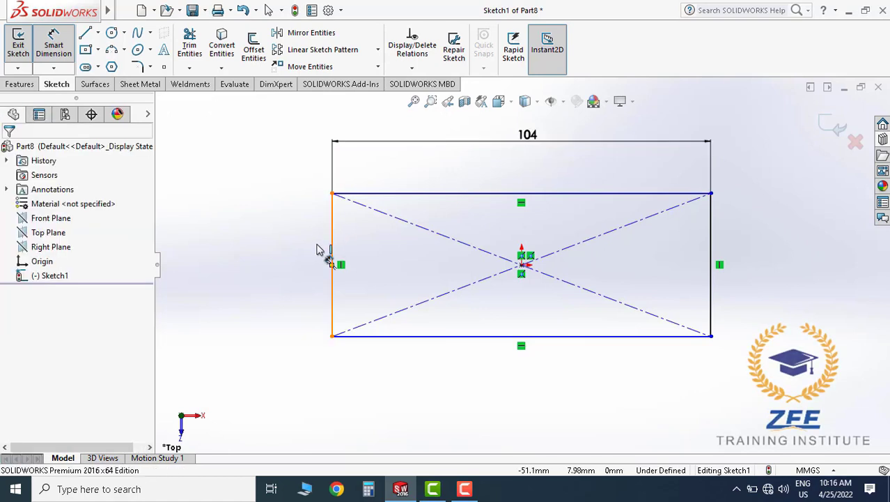
click(319, 249)
click(286, 253)
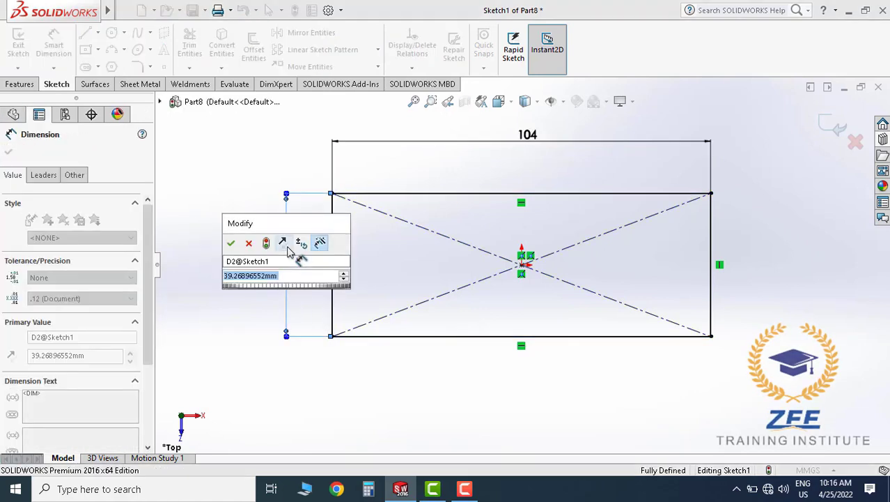
text(40)
click(230, 243)
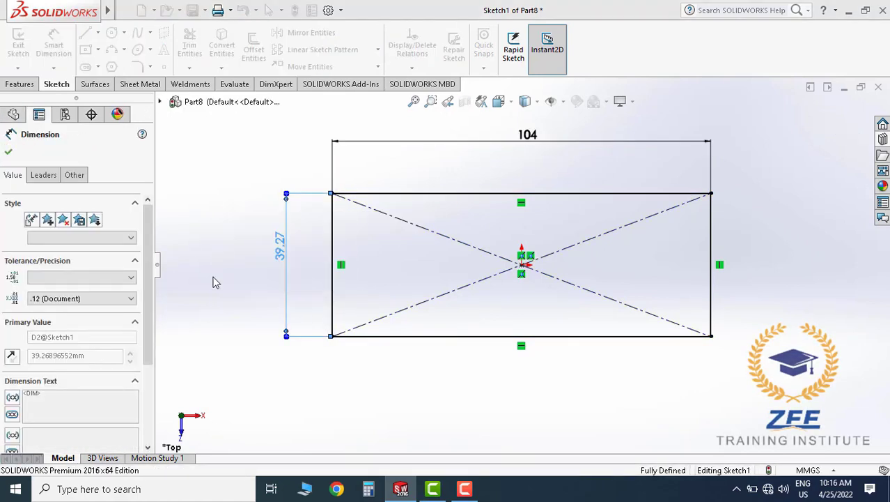
click(507, 358)
scroll(523, 322, up, 1)
scroll(536, 272, down, 2)
scroll(543, 268, down, 2)
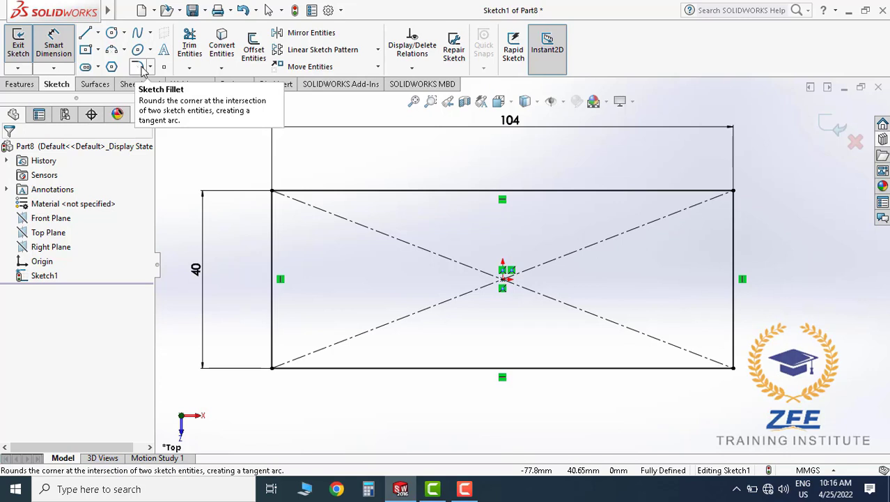
Apply 10 mm sketch fillets to the top-left, bottom-left, top-right and bottom-right rectangle corners.
click(139, 67)
click(276, 194)
click(283, 370)
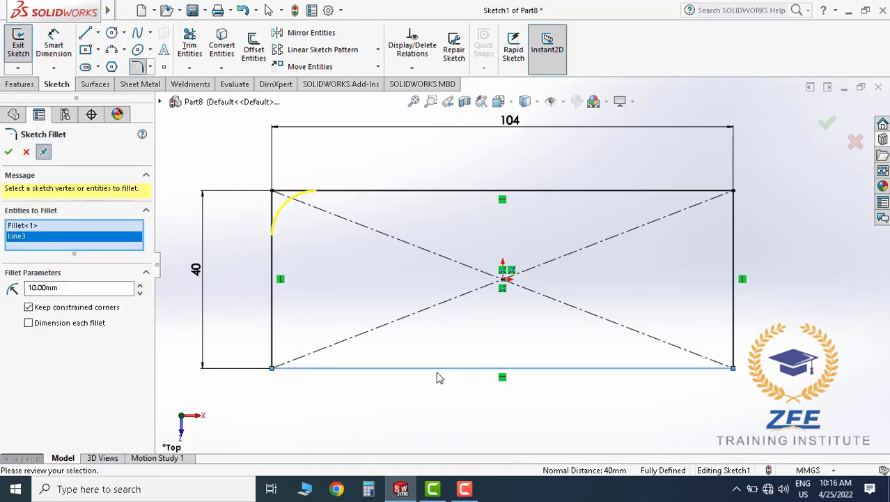
click(307, 387)
click(272, 370)
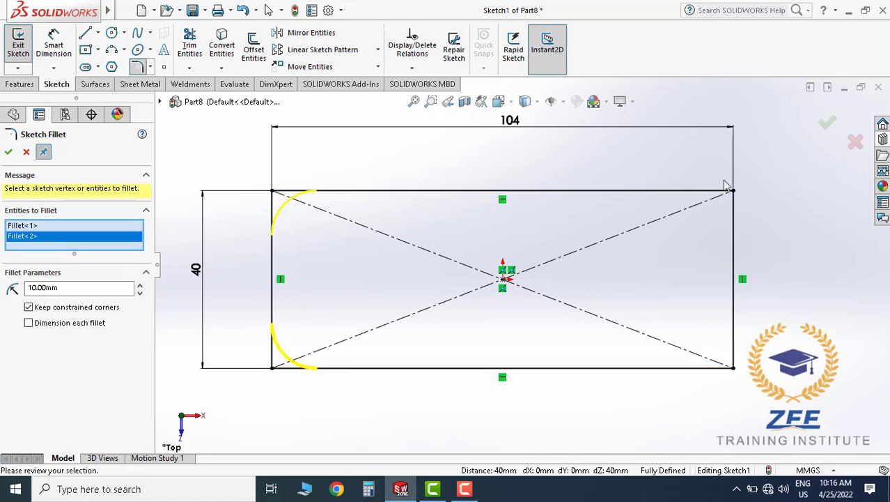
click(734, 194)
click(732, 374)
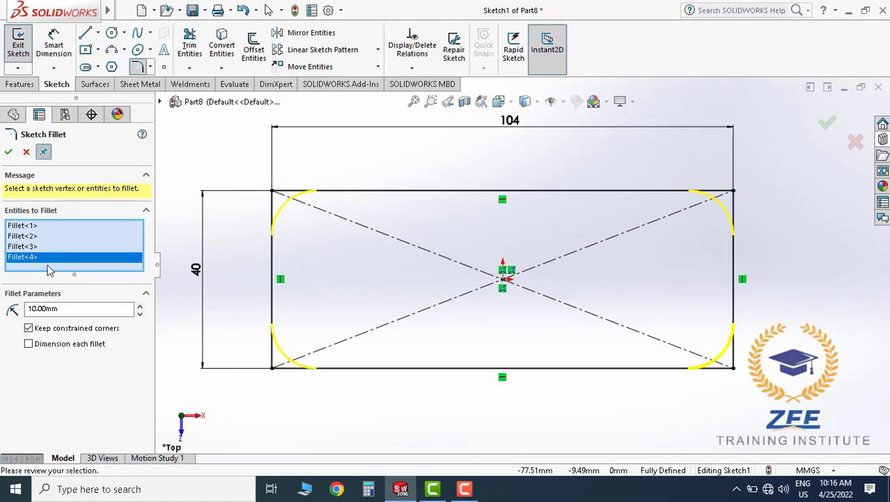
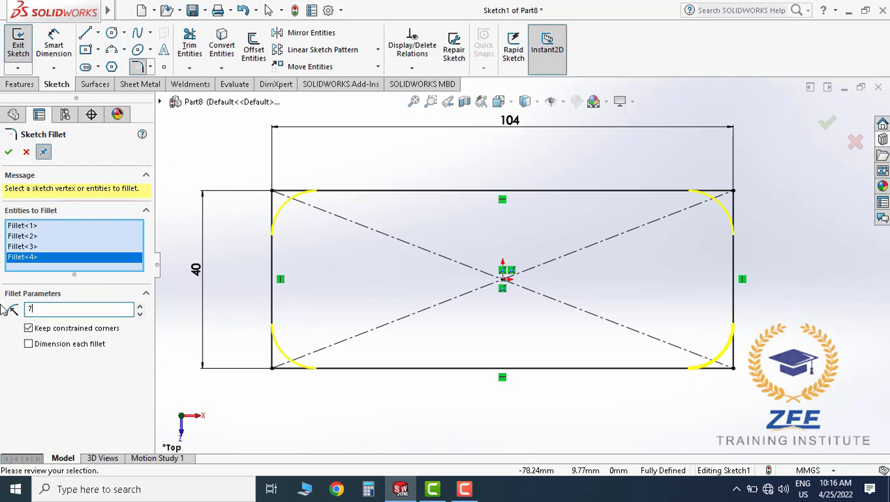
Apply 7 mm fillets to all four corners of the 104 × 40 rectangle, then view it obliquely.
key(Return)
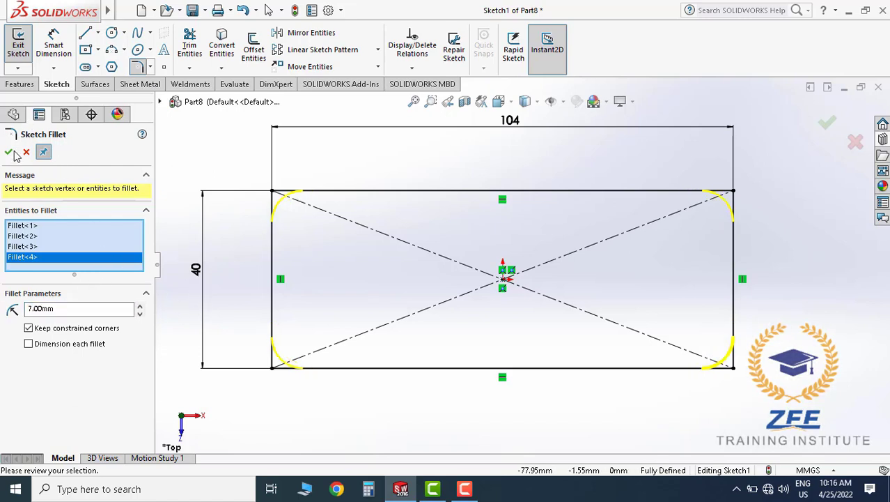
key(Return)
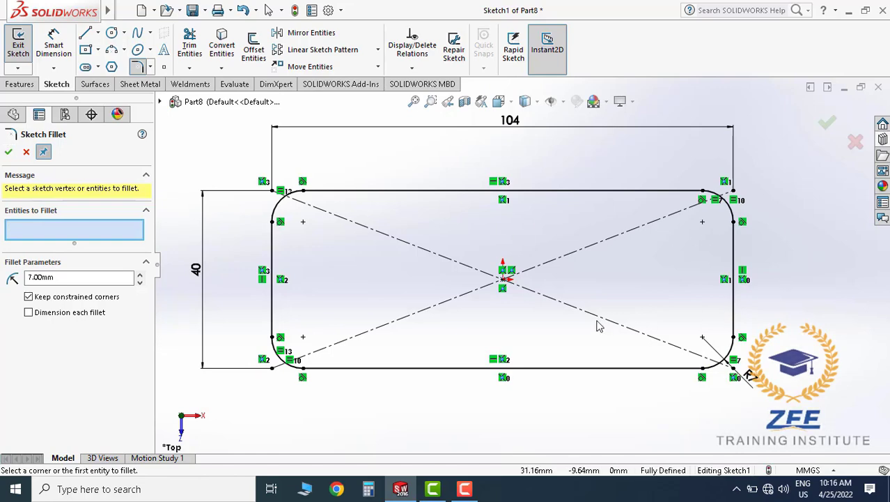
middle_drag(597, 326, 544, 189)
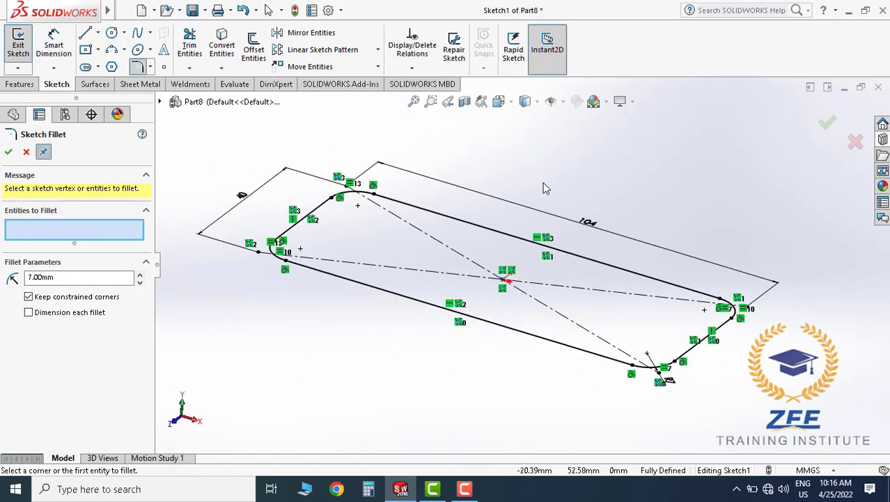
Extrude the filleted rectangle 6 mm downward into a solid plate, Boss-Extrude1.
click(20, 83)
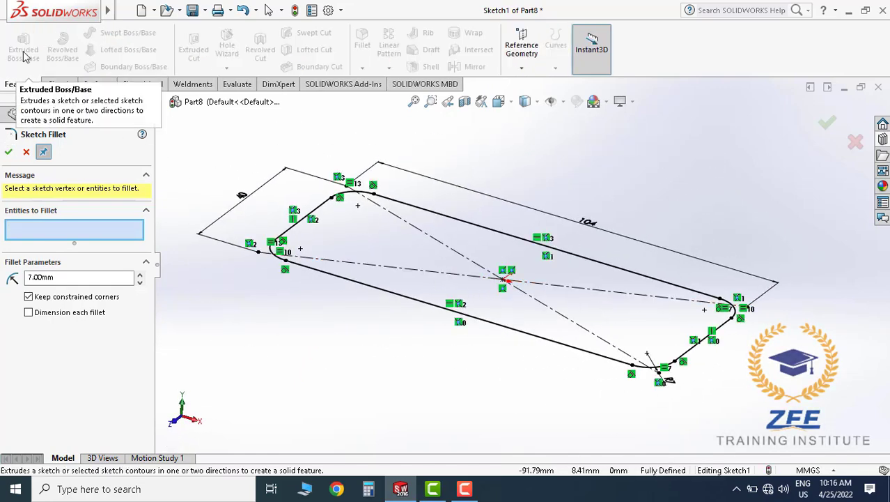
click(828, 123)
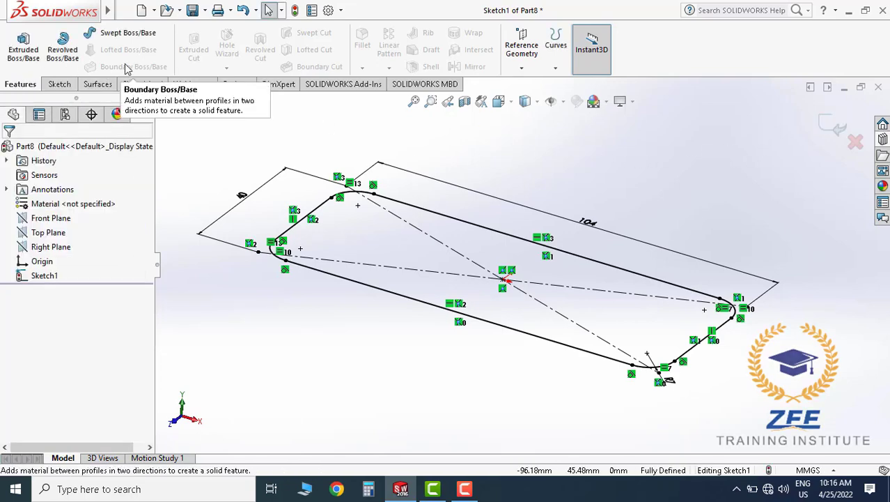
click(23, 43)
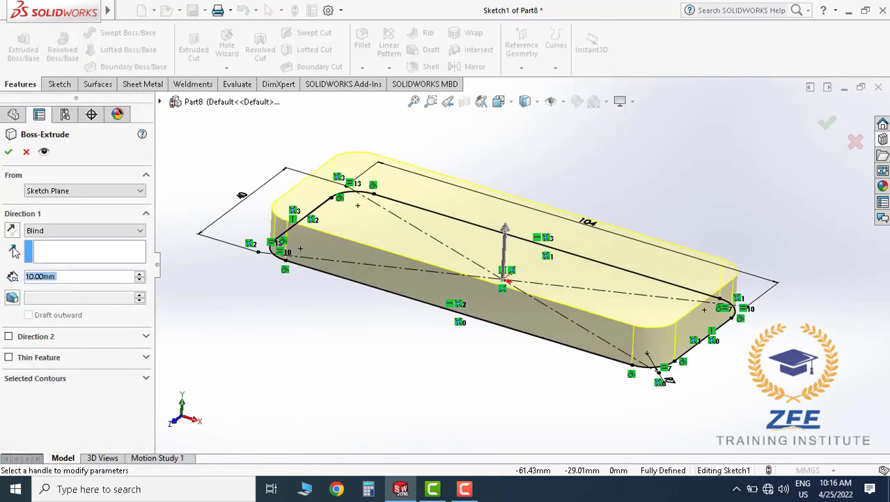
click(12, 233)
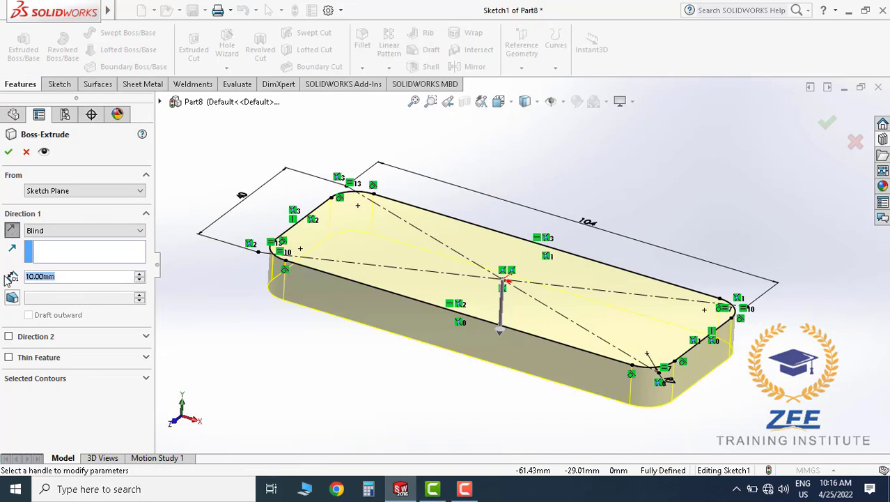
text(6)
key(Return)
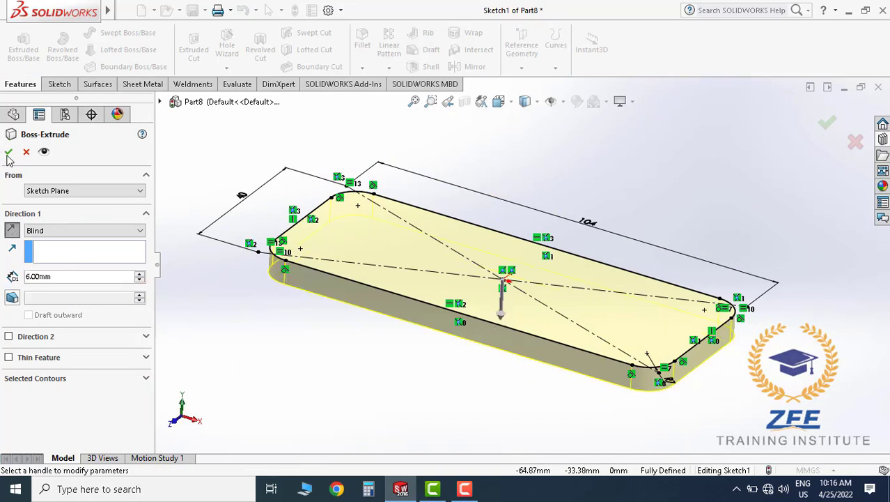
click(9, 154)
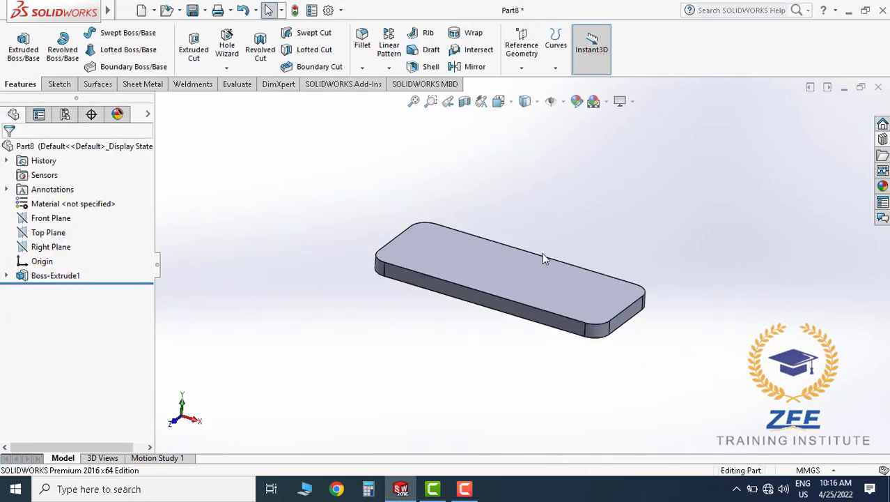
scroll(542, 253, down, 3)
middle_drag(511, 301, 515, 282)
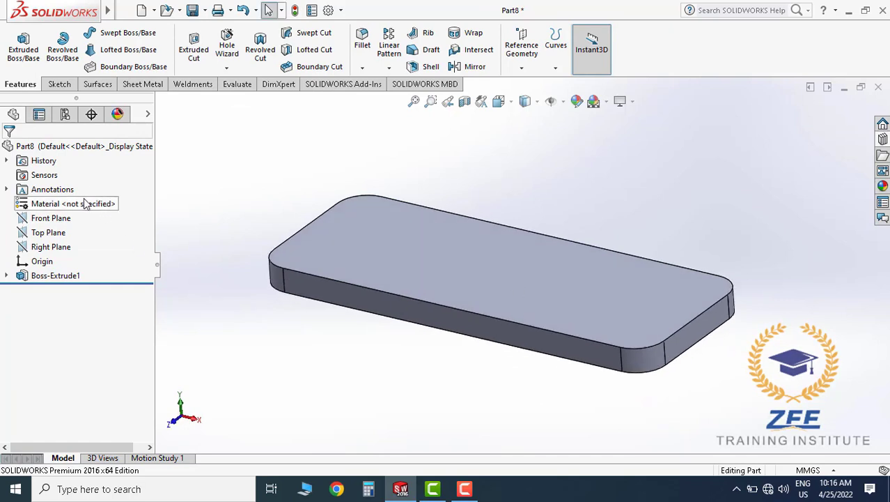
Assign ASTM A36 Steel from the steel library as the plate's material.
right_click(86, 207)
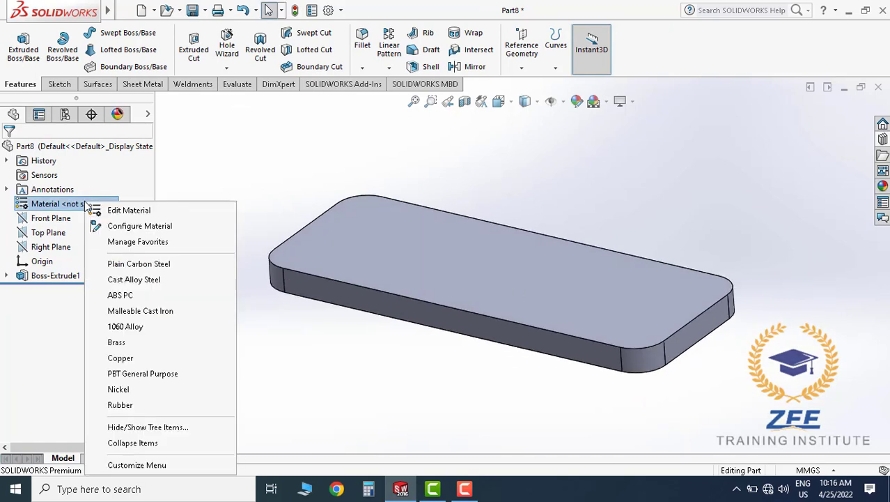
click(96, 209)
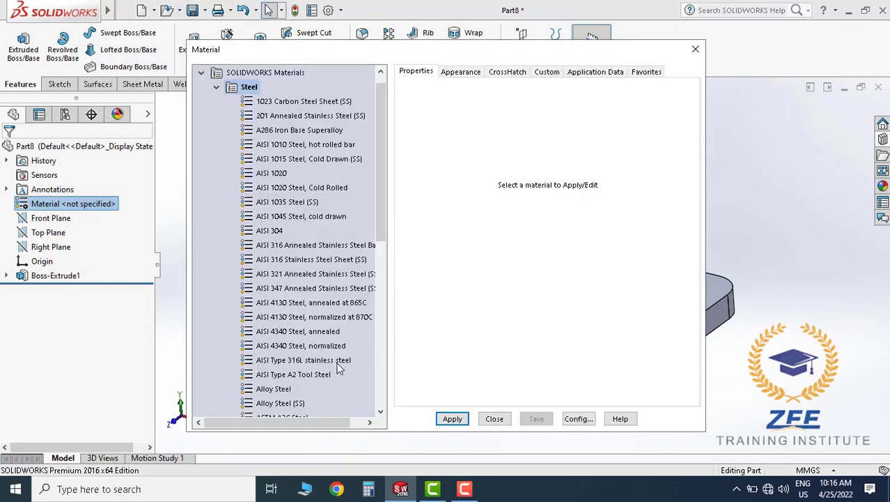
drag(379, 215, 380, 263)
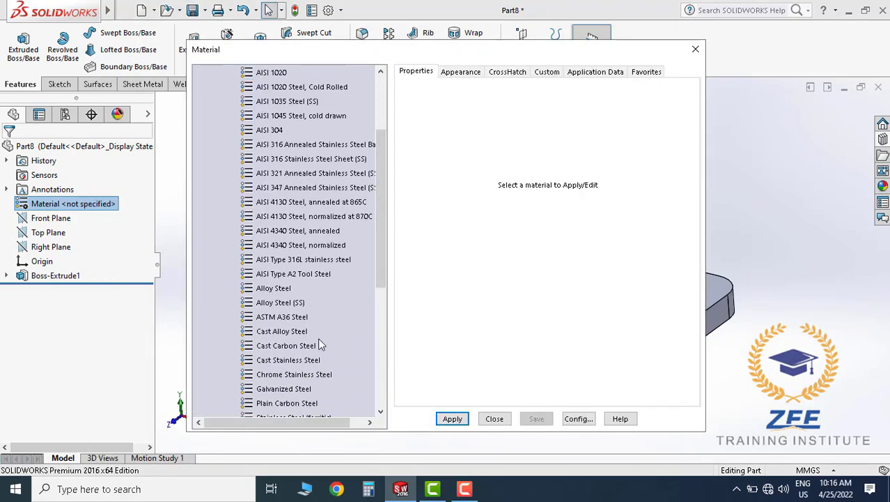
click(296, 319)
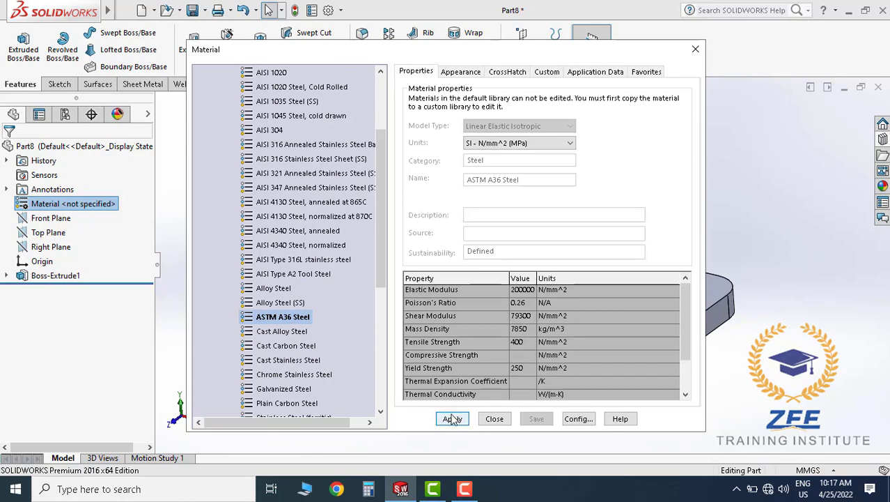
click(452, 419)
click(495, 419)
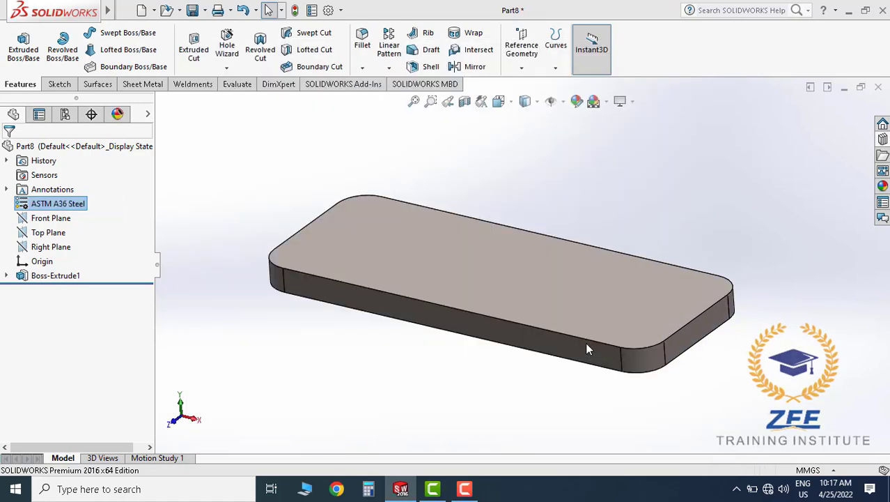
click(192, 10)
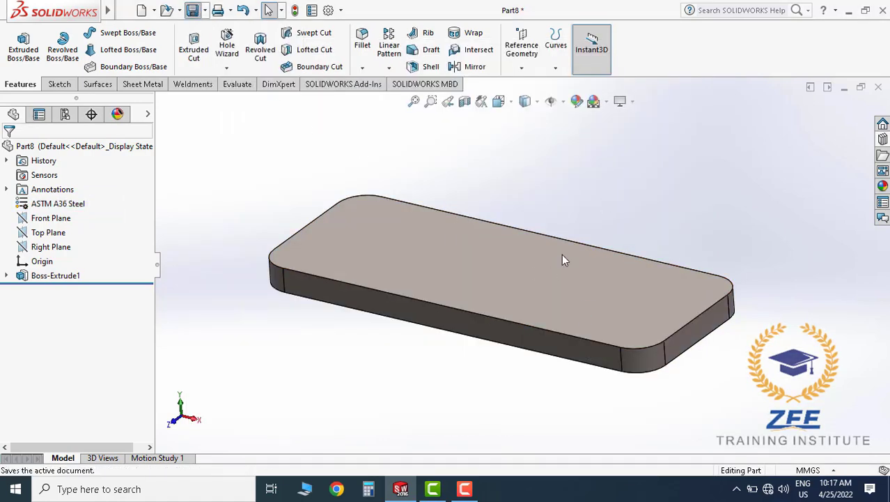
Save the plate as Zee-05 in the Stairs Design folder and close the document.
click(391, 196)
double_click(376, 252)
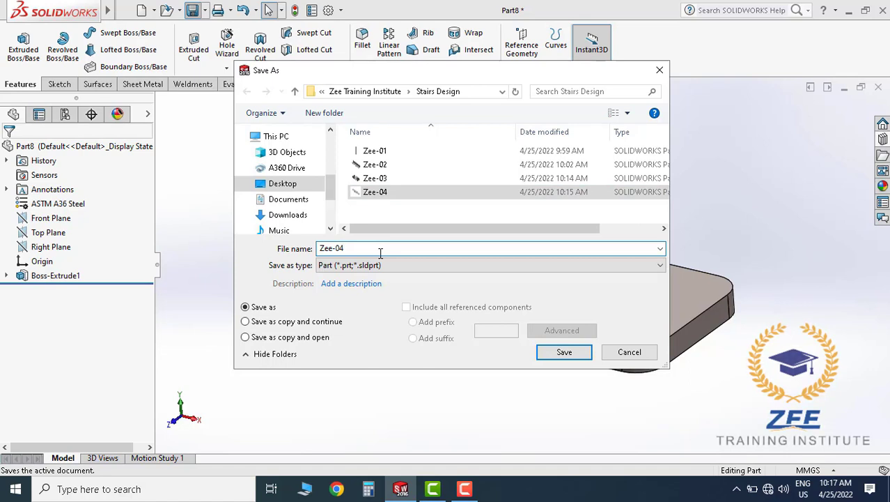
key(BackSpace)
text(5)
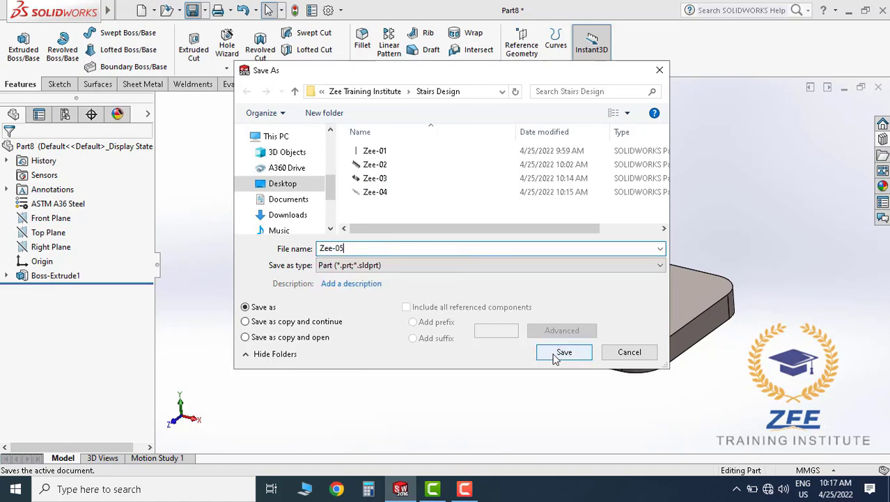
click(560, 355)
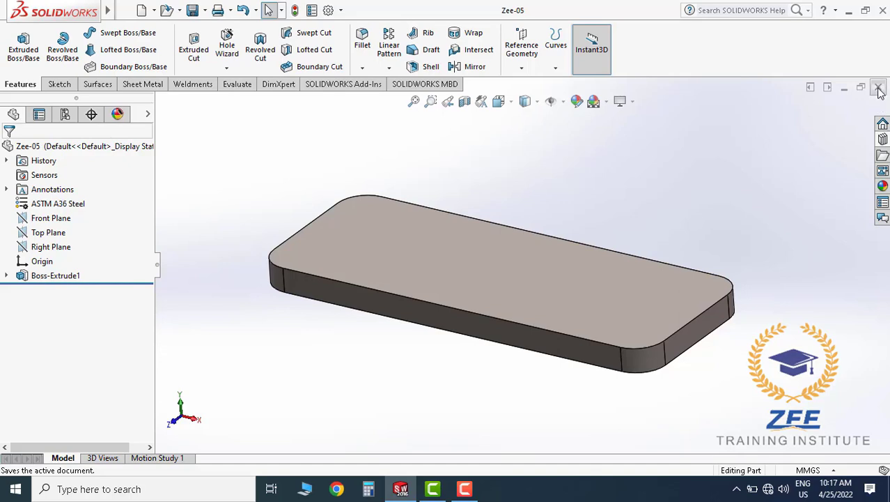
click(879, 88)
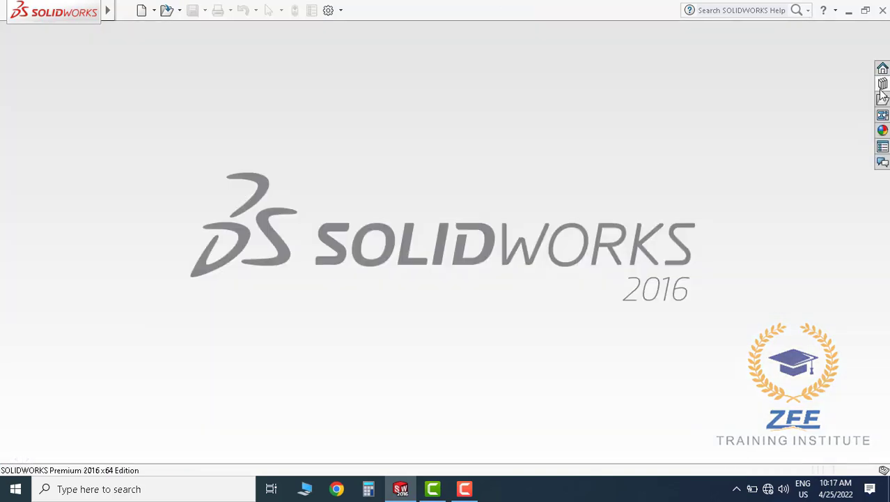
Start a new part and draw a vertical straight slot on the Top Plane.
click(143, 11)
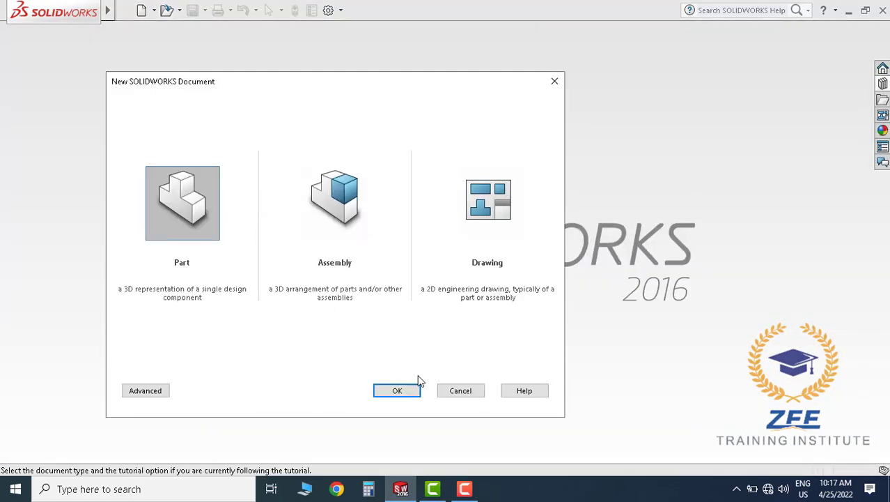
click(414, 388)
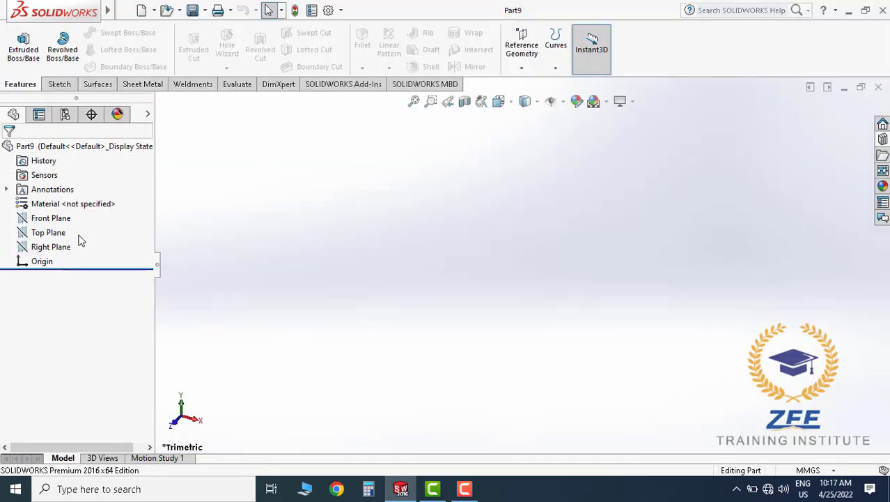
click(59, 83)
click(18, 43)
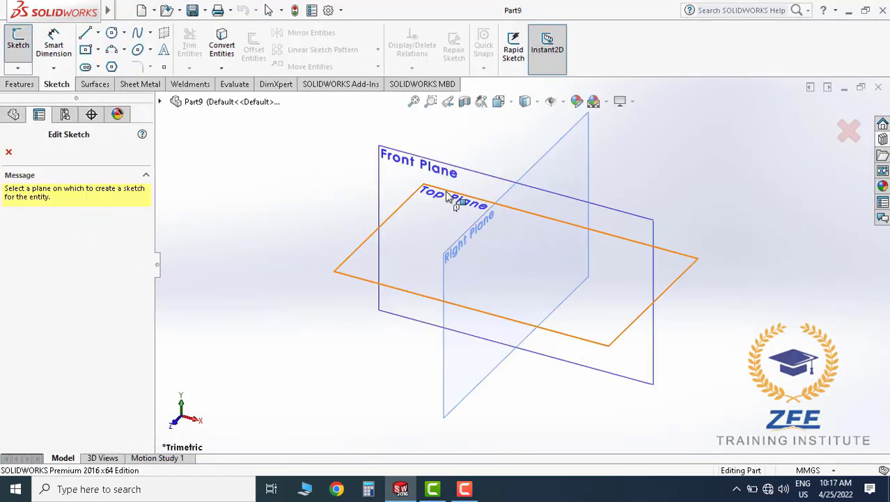
click(445, 191)
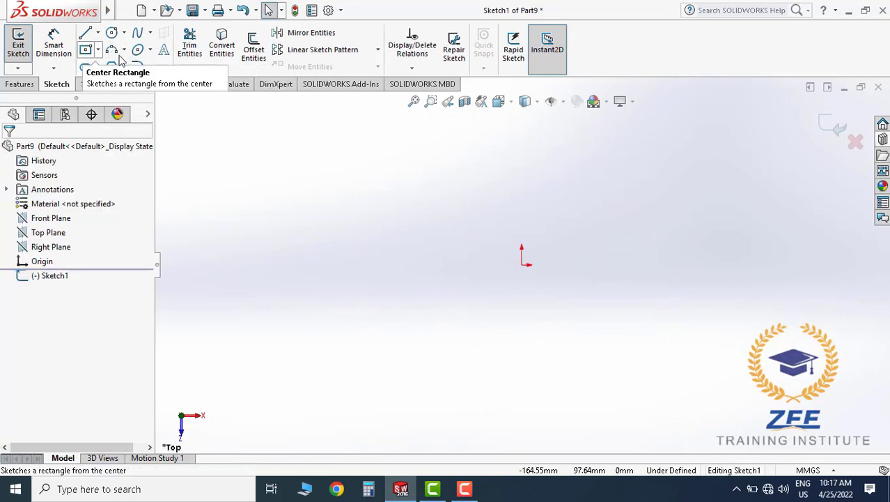
click(88, 66)
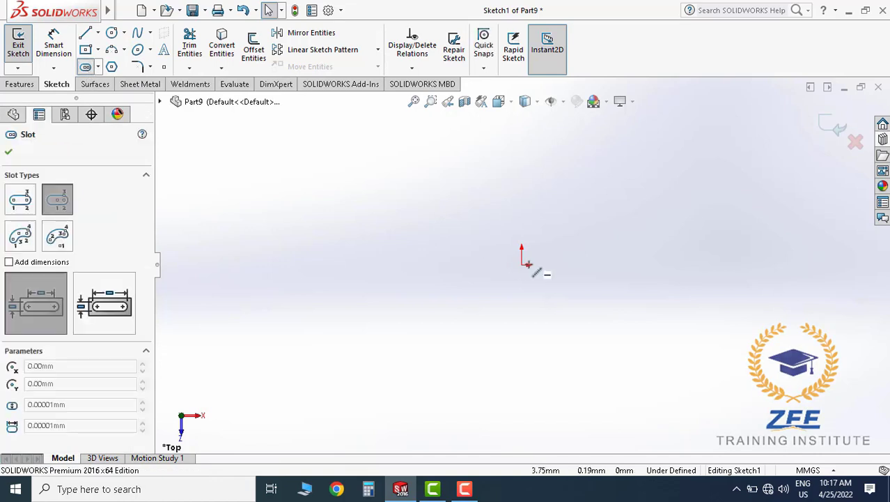
click(521, 299)
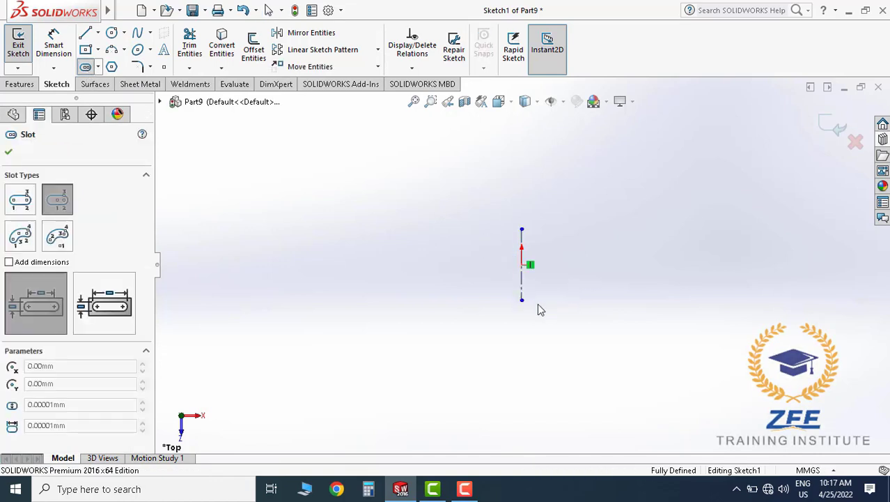
click(589, 304)
Dimension the slot's overall arc-to-arc length, correcting it from 54 to 52 mm.
click(54, 44)
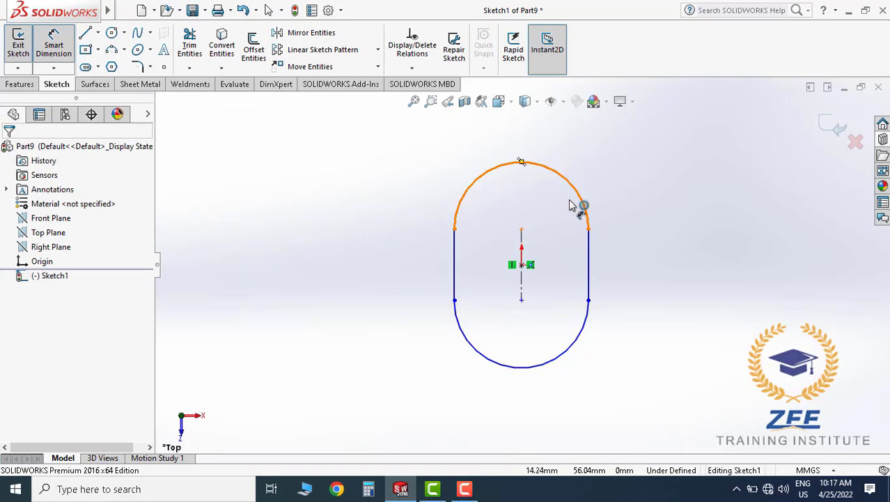
click(570, 206)
click(569, 356)
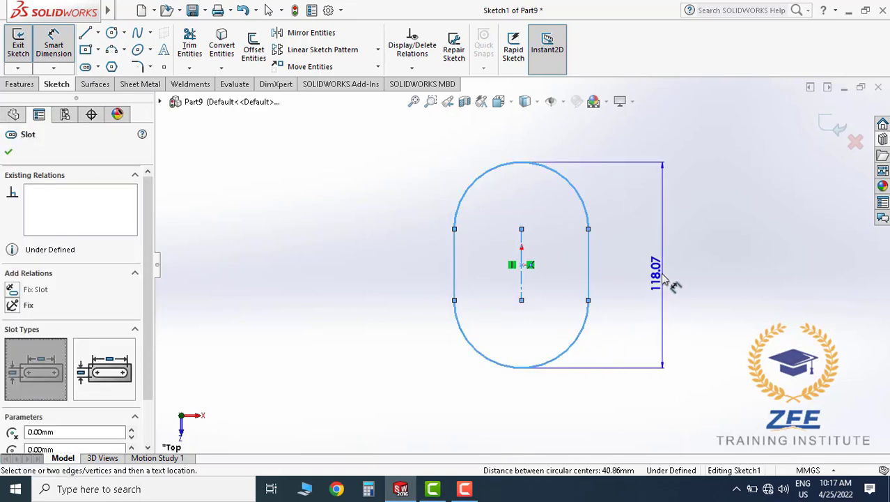
click(673, 283)
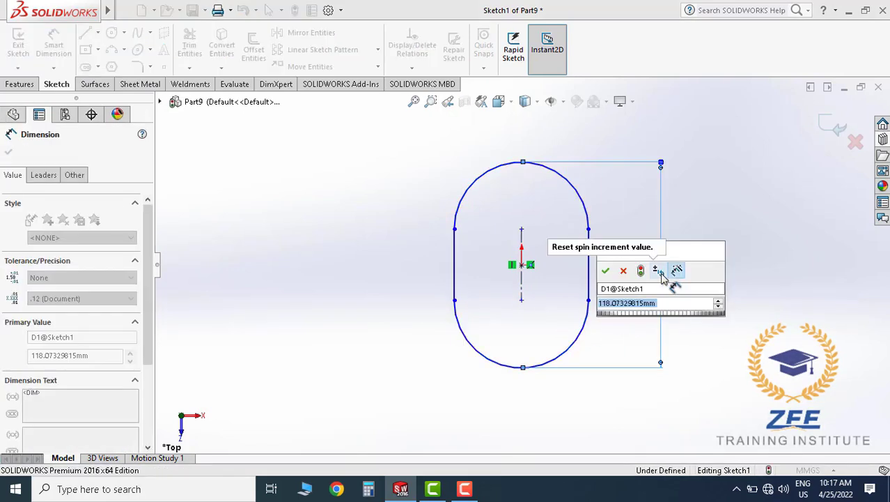
text(54)
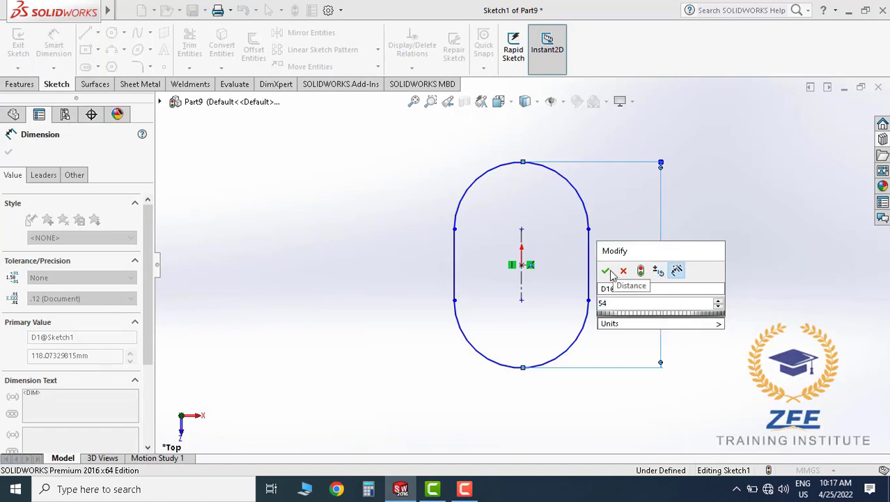
click(610, 273)
double_click(660, 278)
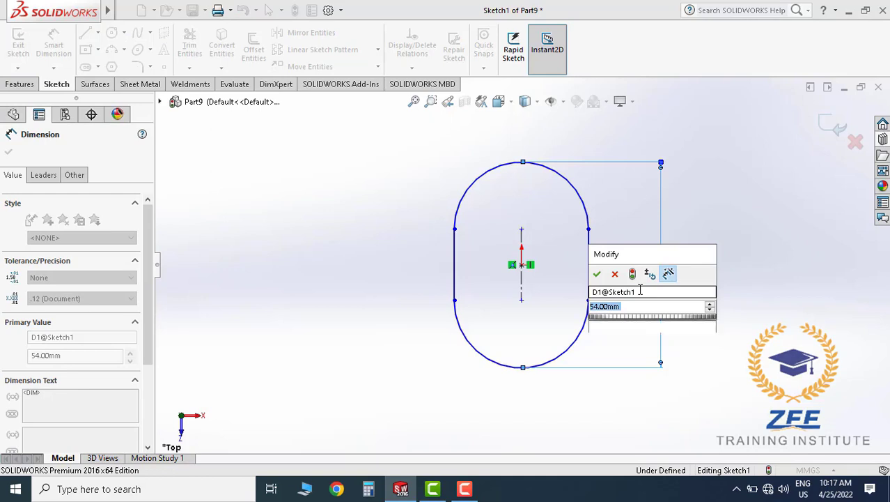
text(52)
key(Return)
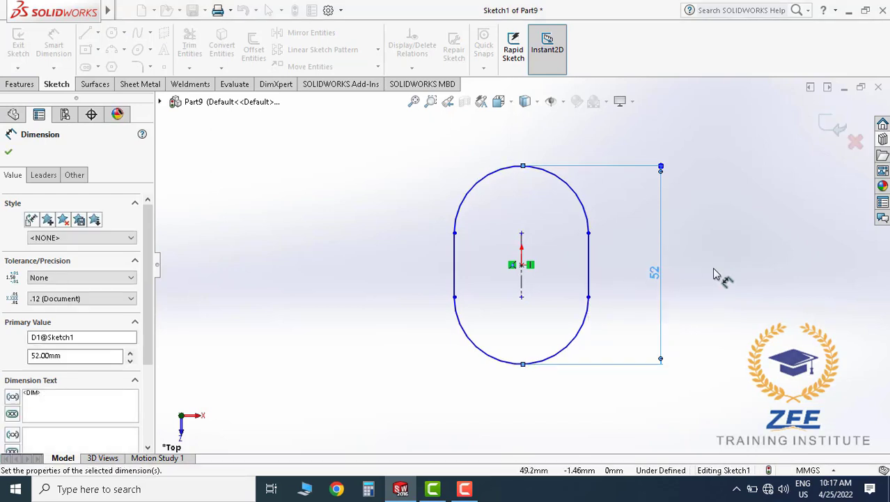
key(Escape)
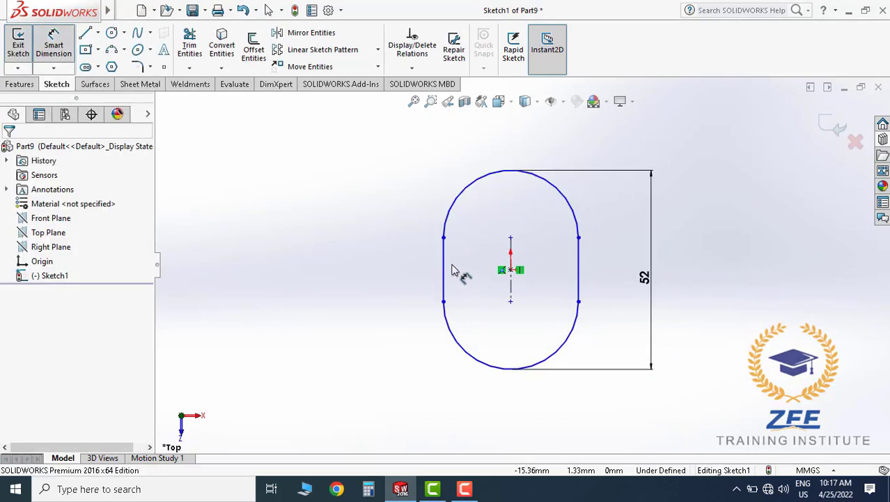
Dimension the slot width between its two sides at 40 mm, fully defining it.
click(443, 257)
click(579, 262)
scroll(551, 279, up, 2)
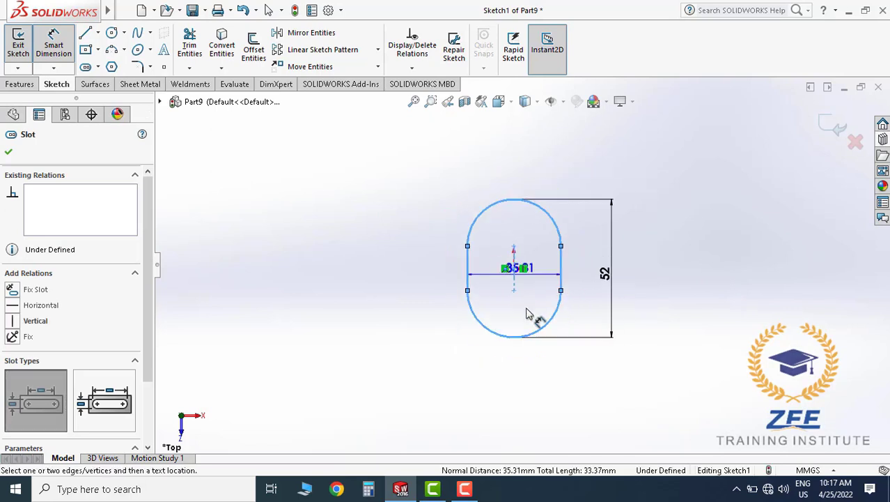
click(524, 380)
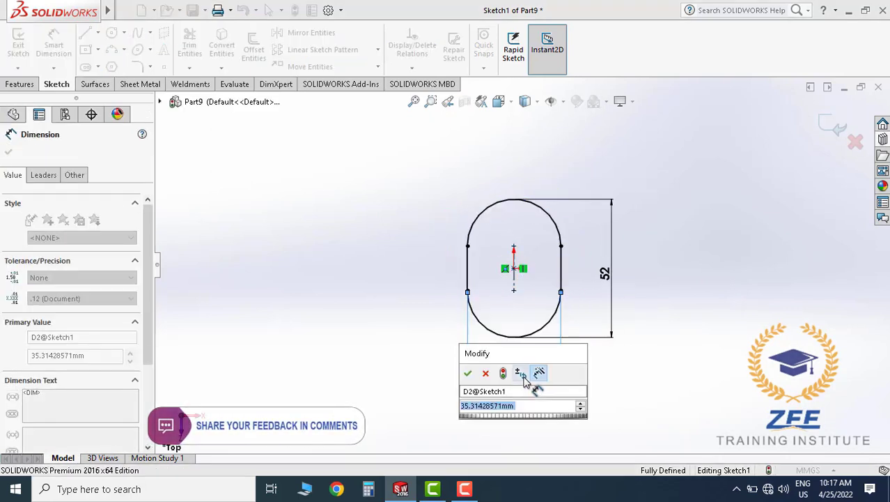
text(40)
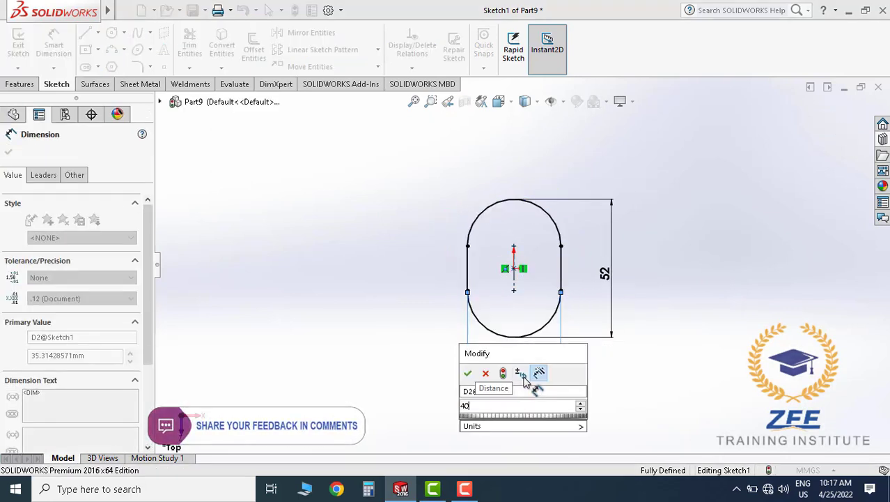
click(468, 373)
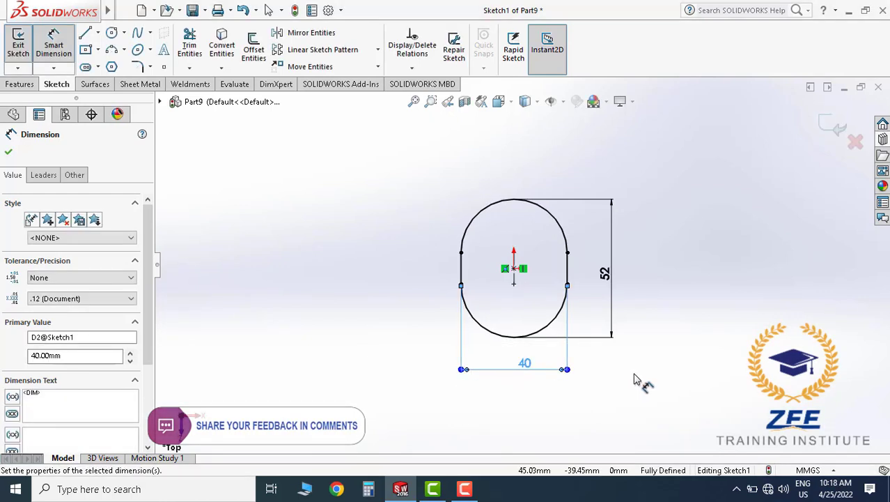
click(526, 377)
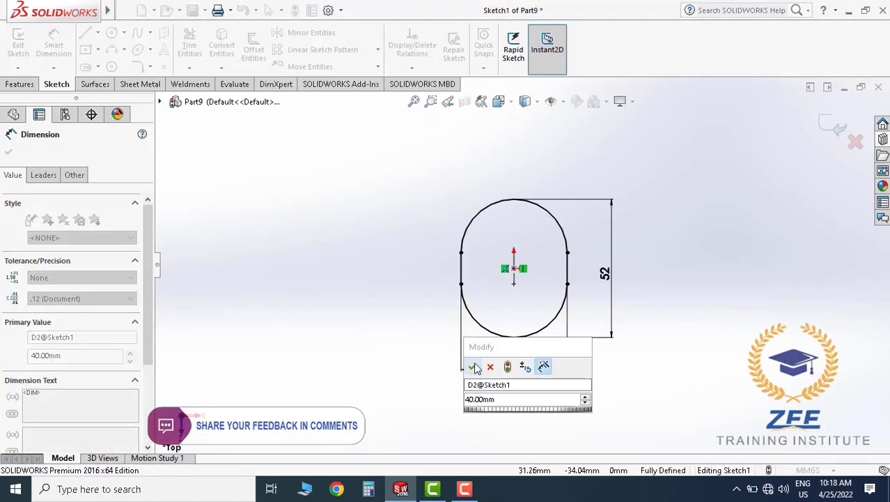
key(Return)
click(705, 363)
scroll(557, 300, down, 1)
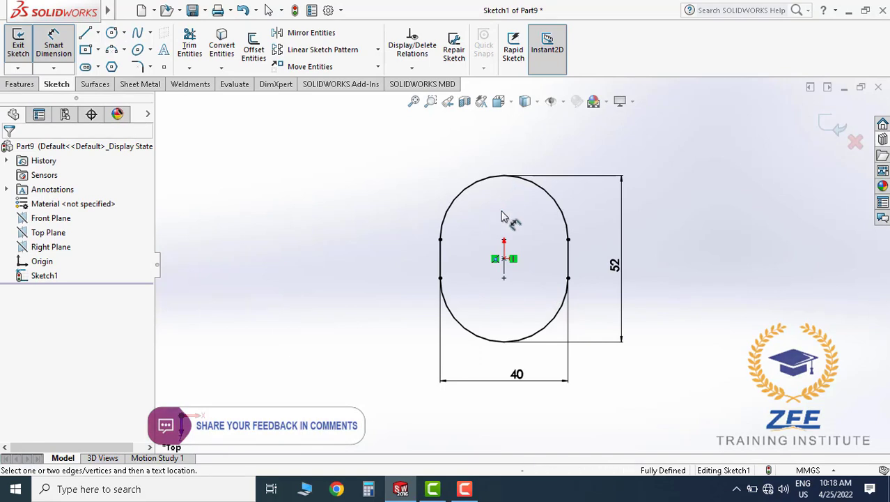
click(253, 46)
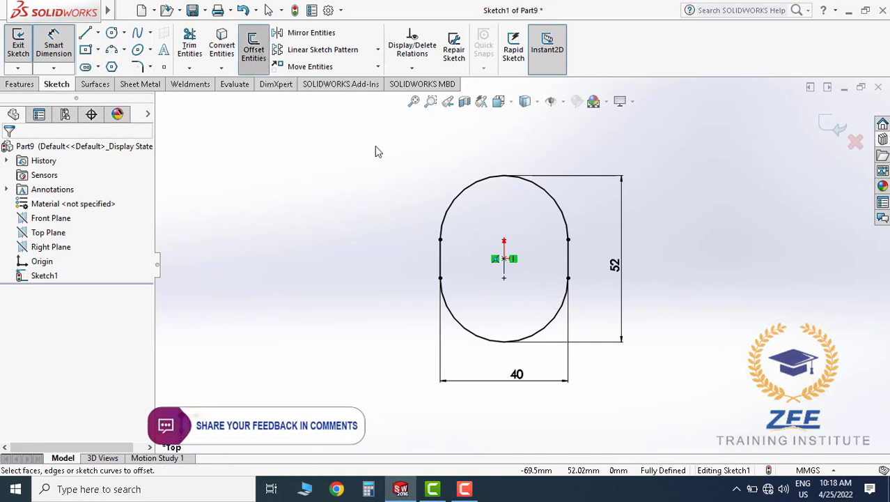
Offset the slot outline 3.68 mm inward, undoing an outward attempt and redoing it reversed.
click(470, 196)
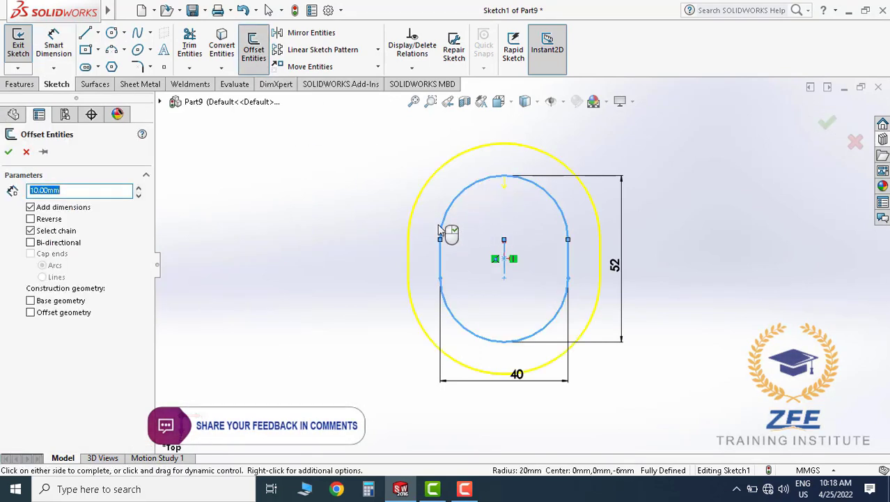
click(30, 219)
text(3.68)
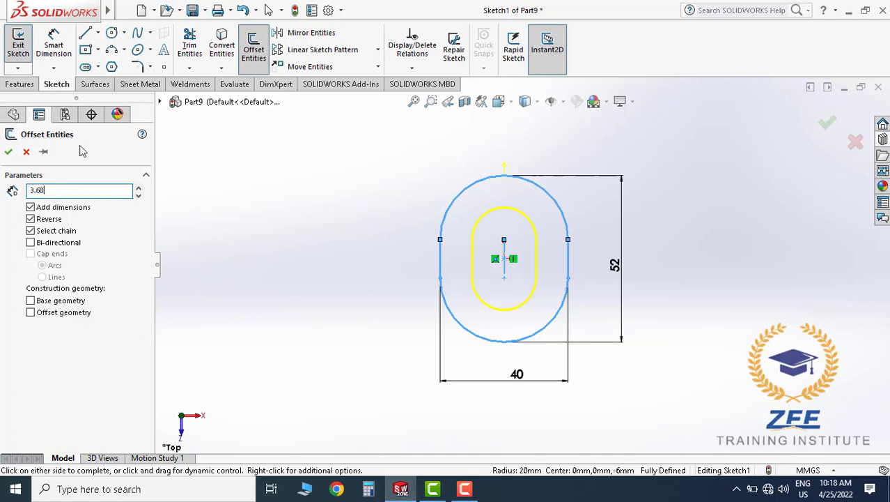
click(436, 193)
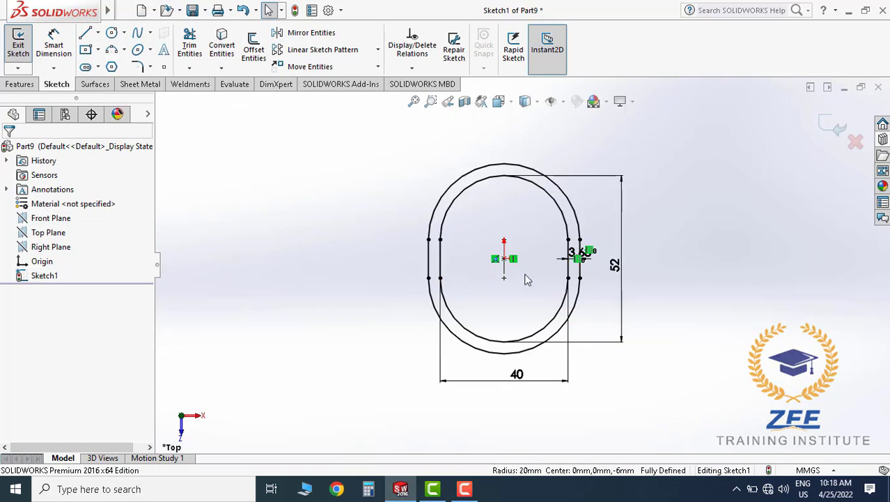
key(ctrl+z)
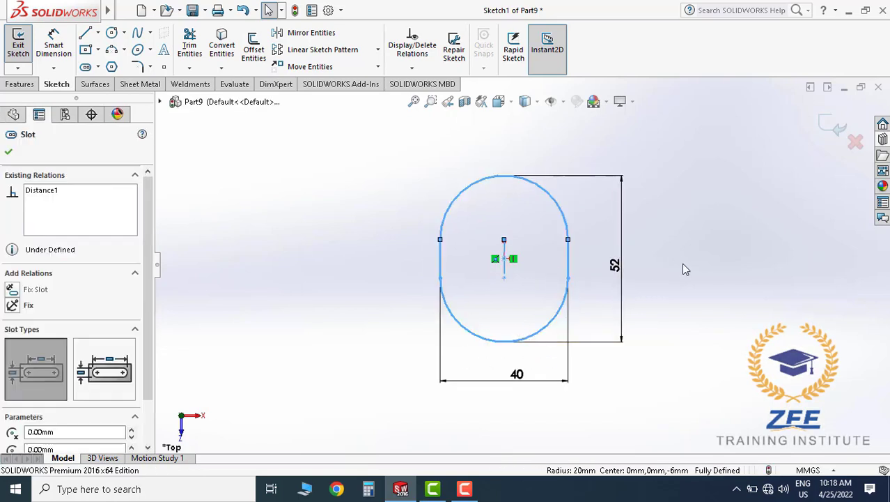
key(Escape)
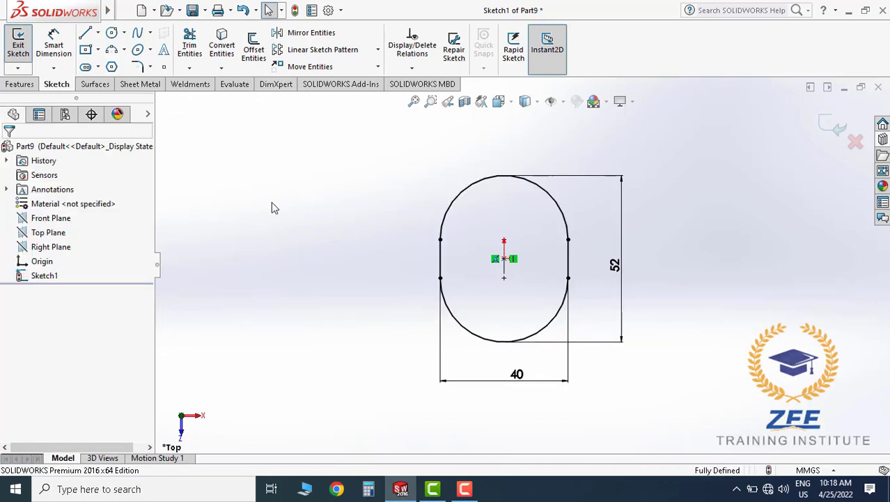
click(254, 49)
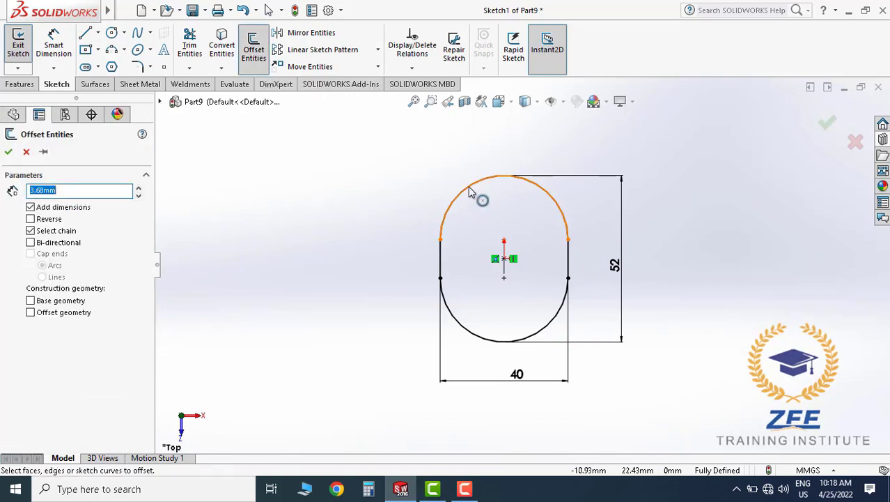
click(476, 184)
click(30, 219)
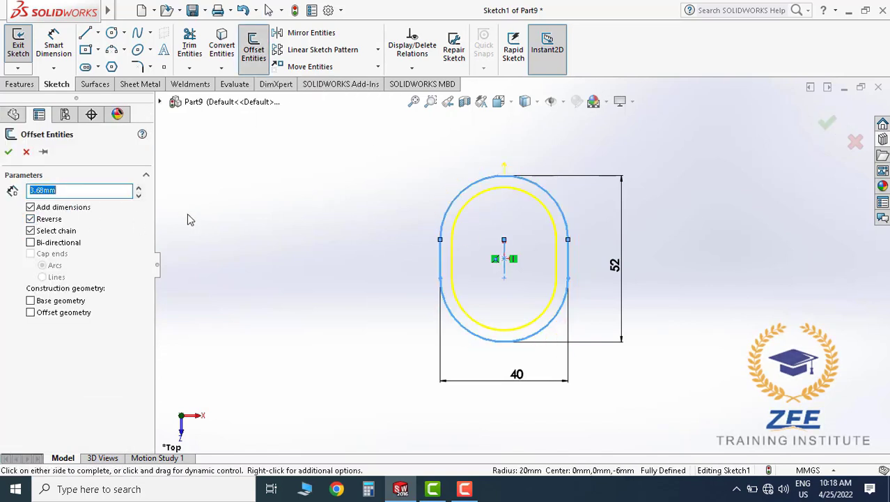
Accept the 3.68 mm inner offset loop and switch to an isometric view.
click(7, 152)
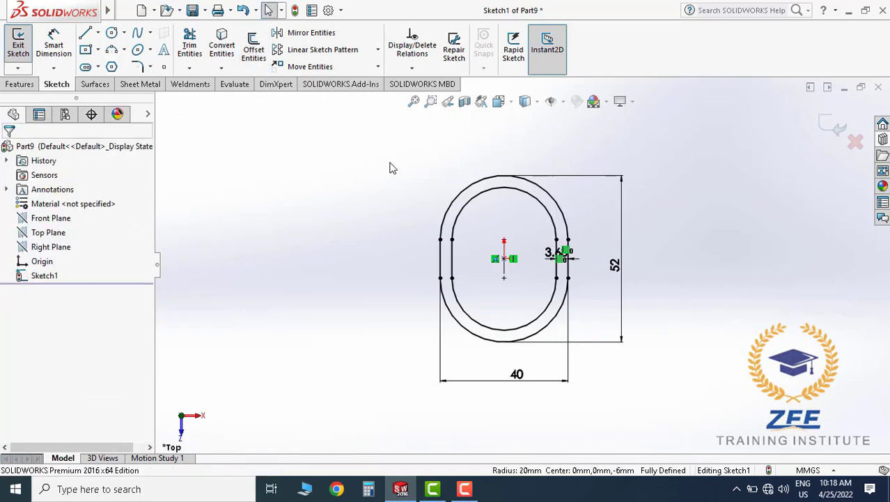
middle_drag(519, 274, 503, 119)
click(499, 101)
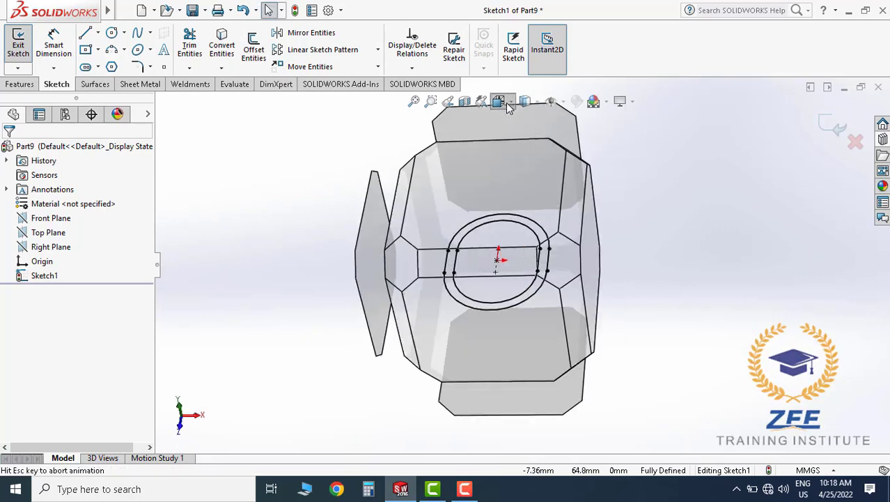
click(572, 116)
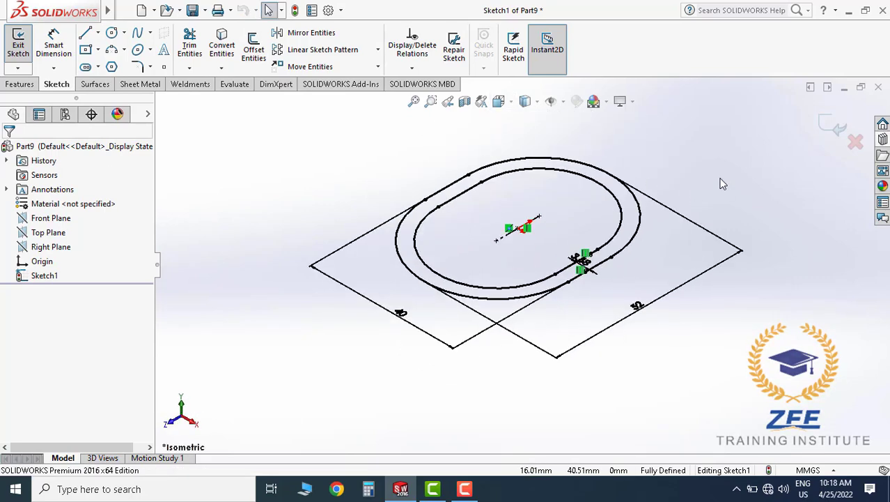
scroll(589, 251, down, 2)
Extrude the slot ring 150 mm with Mid Plane end condition into a hollow tube.
click(20, 84)
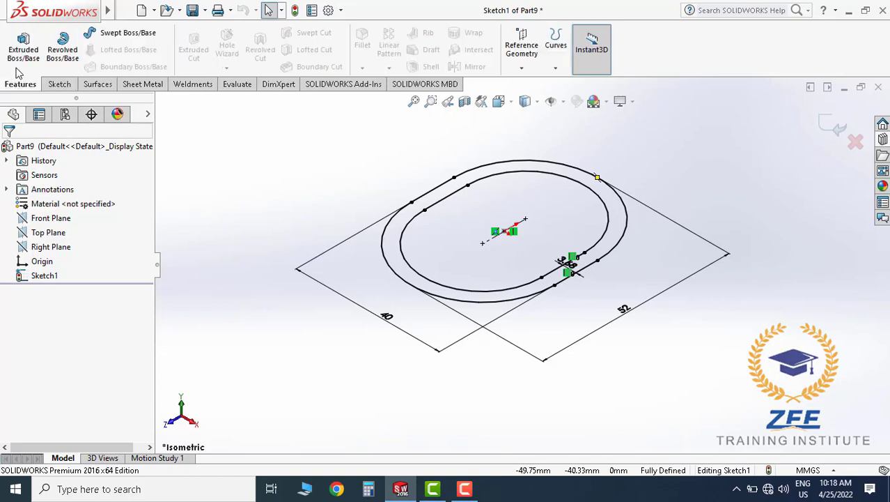
click(11, 230)
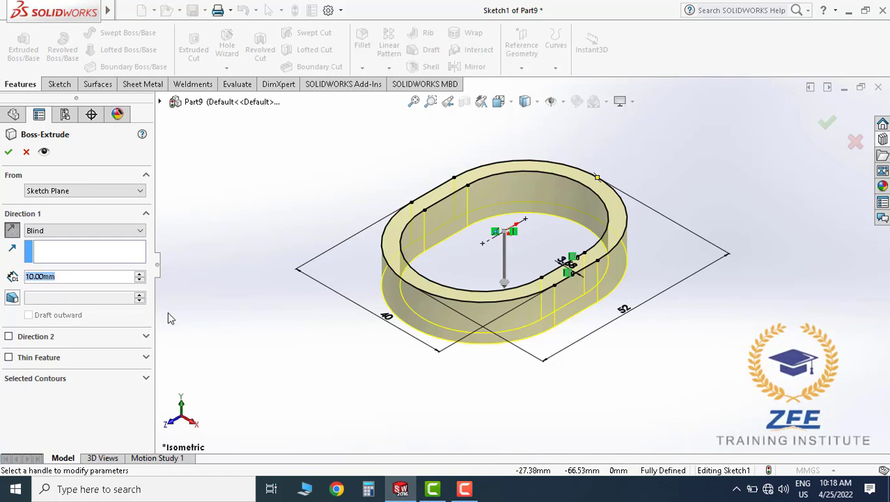
text(150)
key(Return)
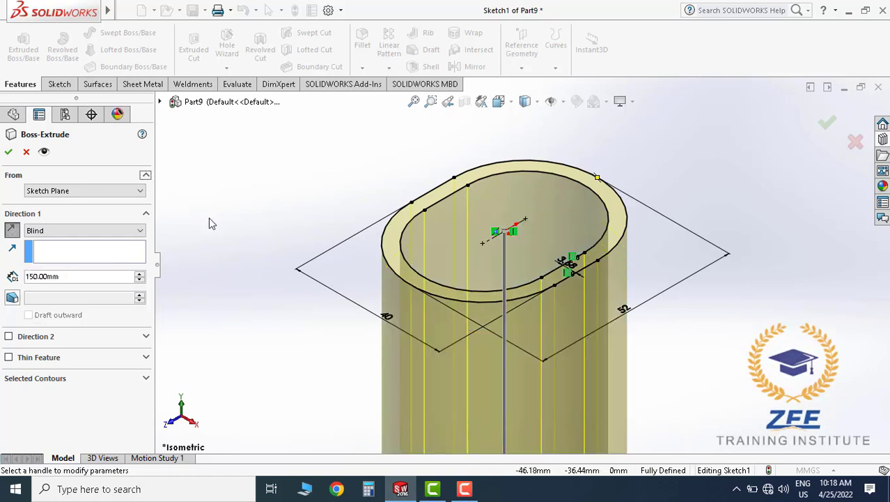
key(f)
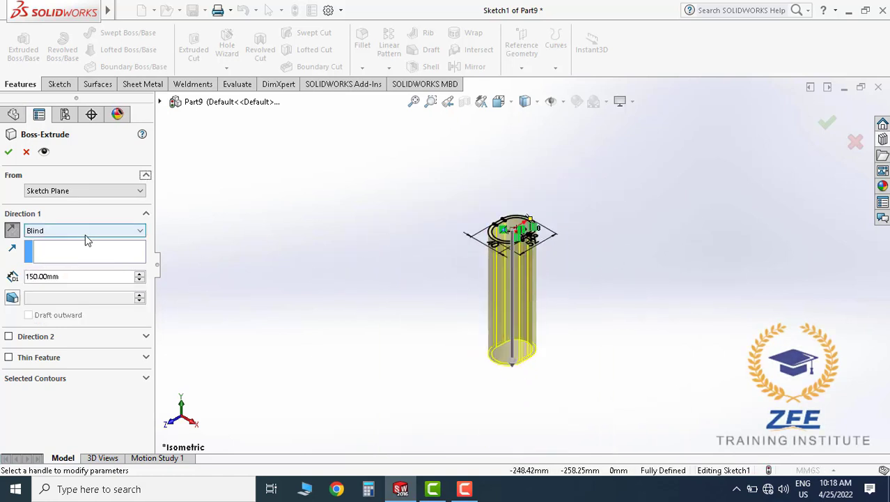
click(85, 233)
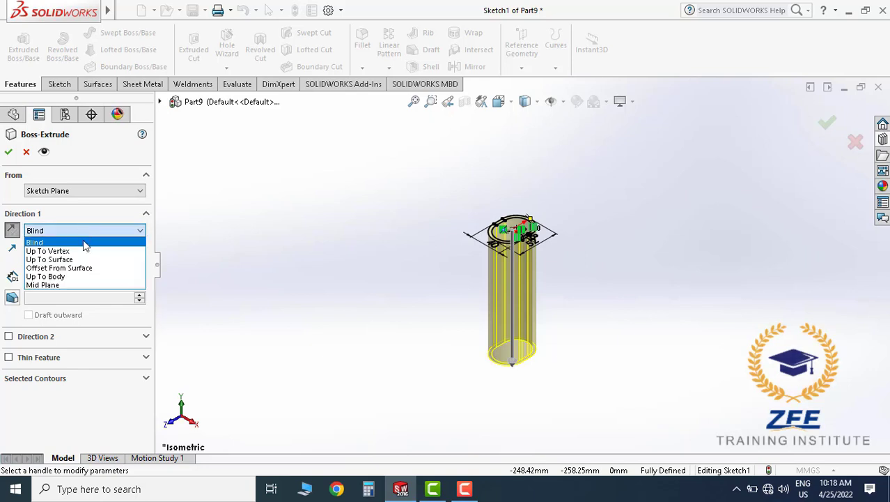
click(42, 285)
scroll(503, 199, down, 1)
scroll(503, 205, down, 1)
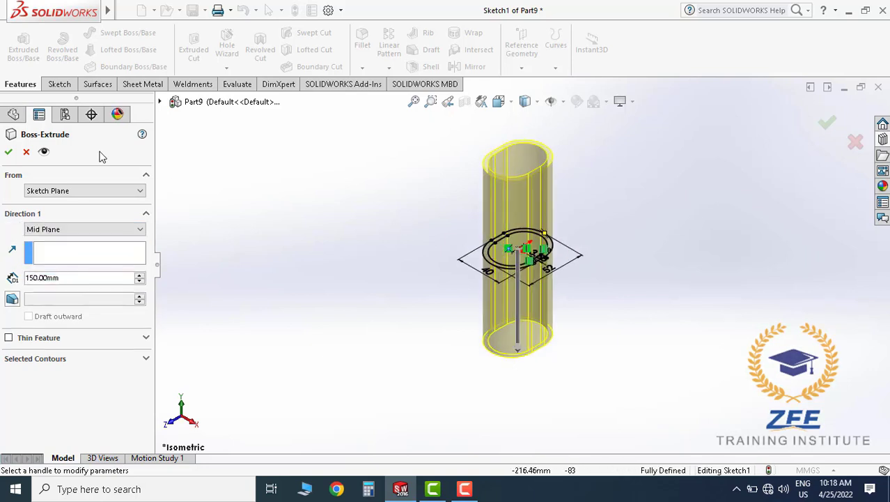
click(9, 151)
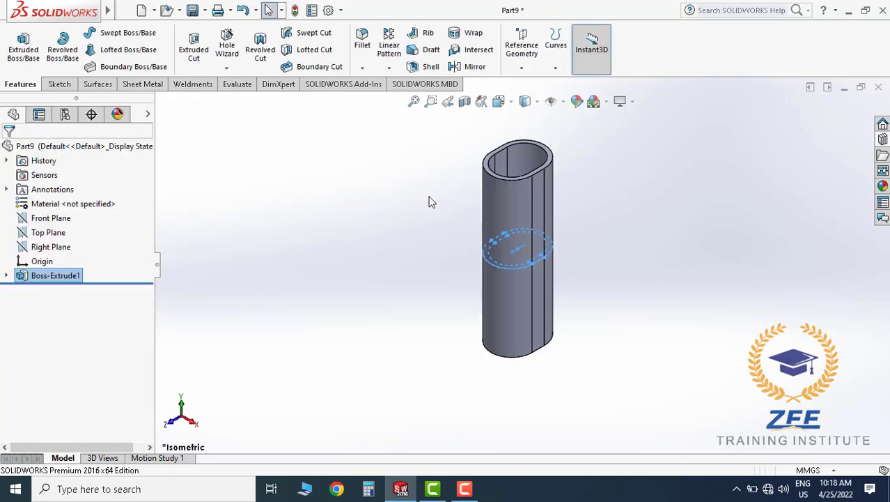
scroll(532, 236, down, 2)
scroll(528, 271, up, 1)
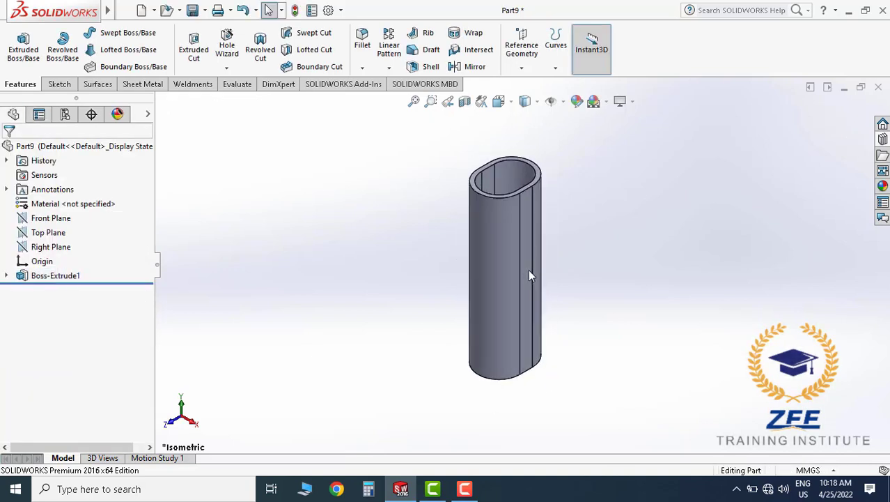
Assign ASTM A36 Steel as the tube's material.
right_click(89, 210)
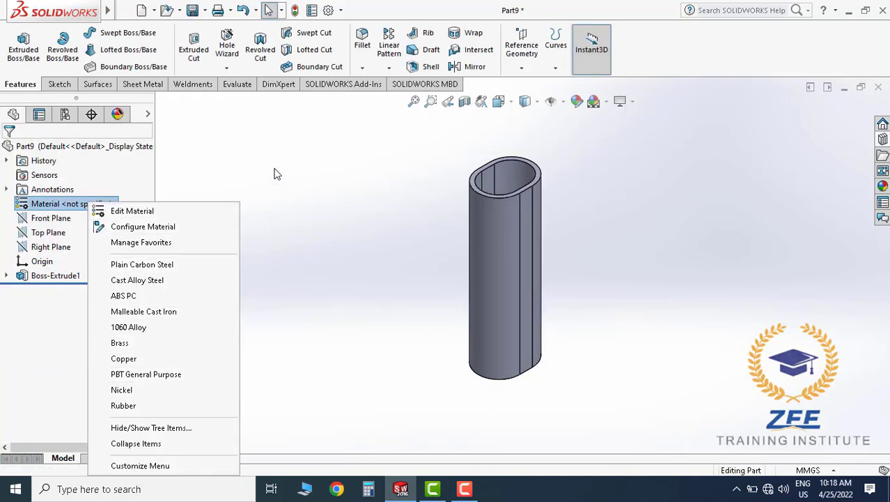
key(Escape)
right_click(85, 211)
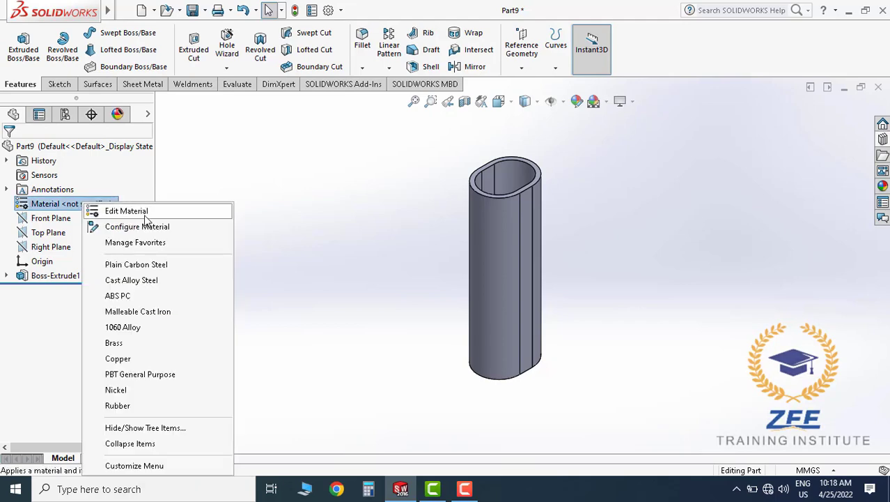
click(146, 217)
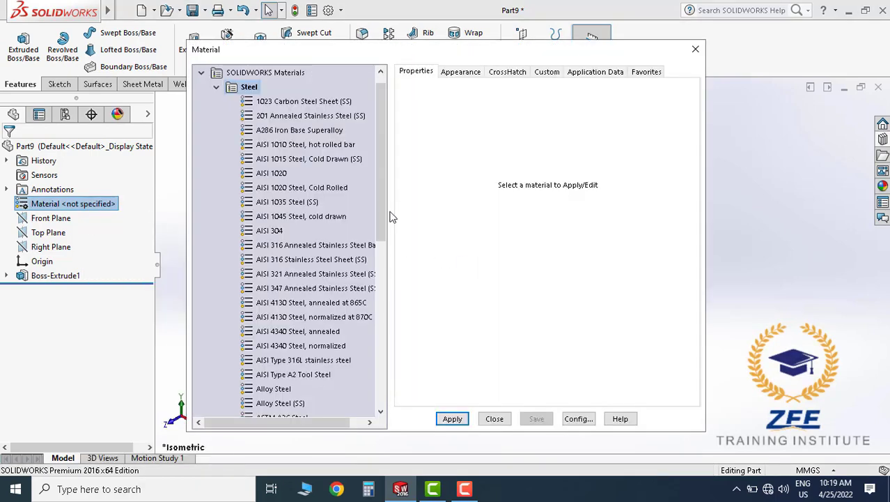
drag(381, 188, 383, 251)
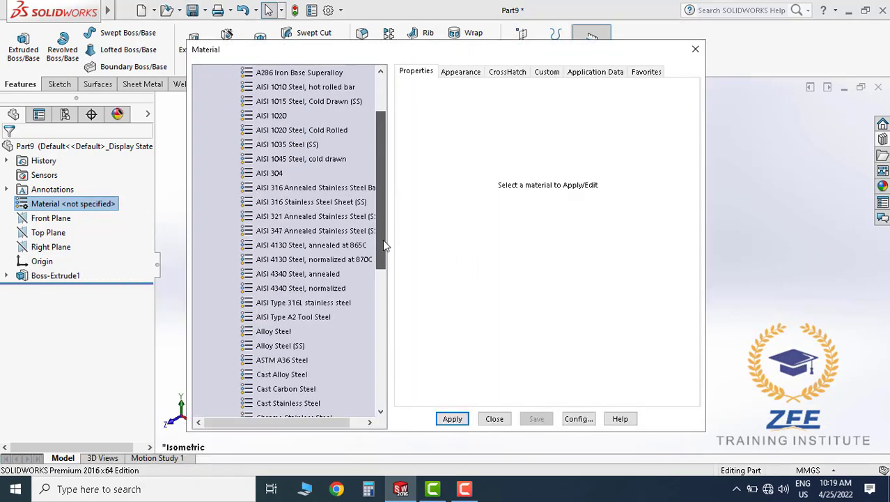
click(295, 305)
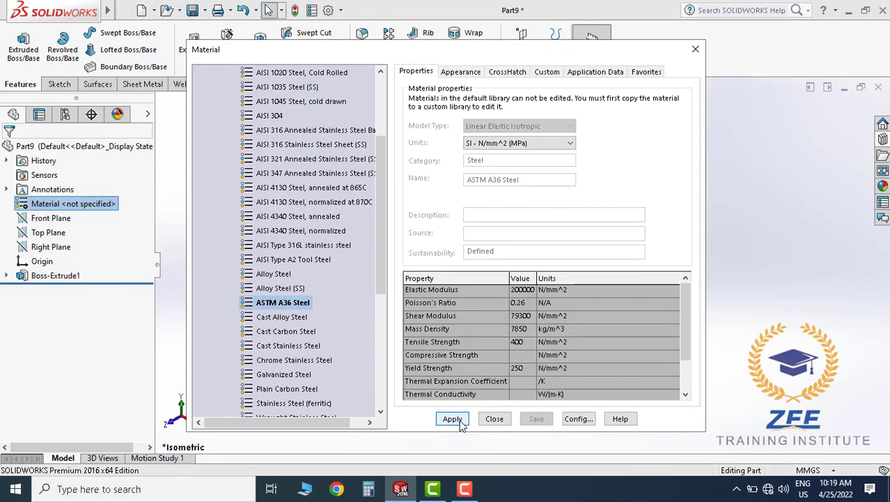
click(452, 419)
click(494, 419)
middle_drag(594, 262, 424, 175)
Save the tube as Zee-06 in the Stairs Design folder.
click(193, 10)
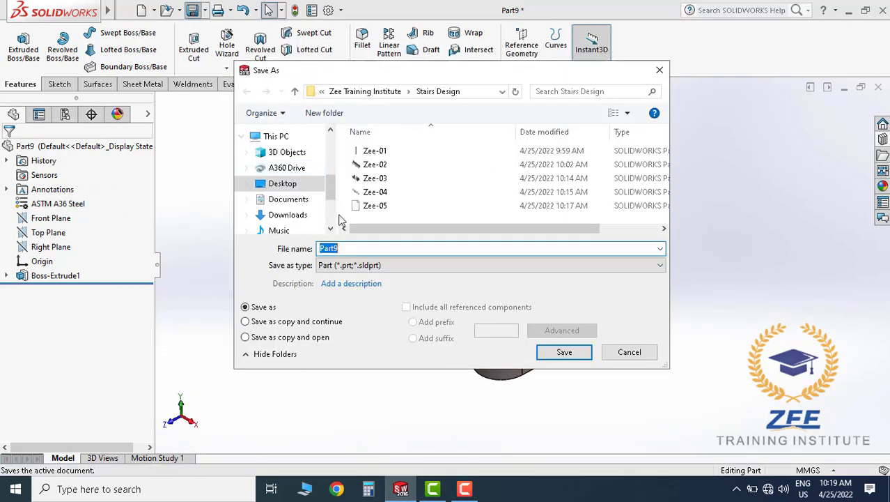
click(386, 209)
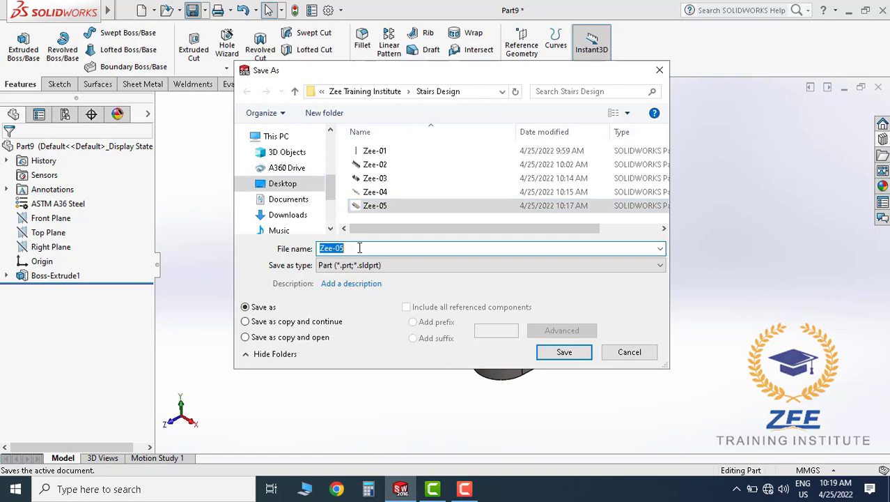
key(BackSpace)
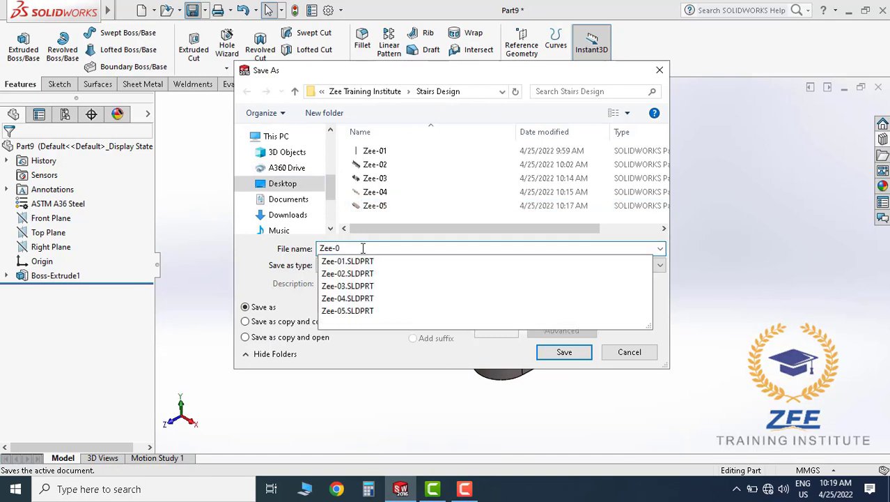
text(6)
click(564, 352)
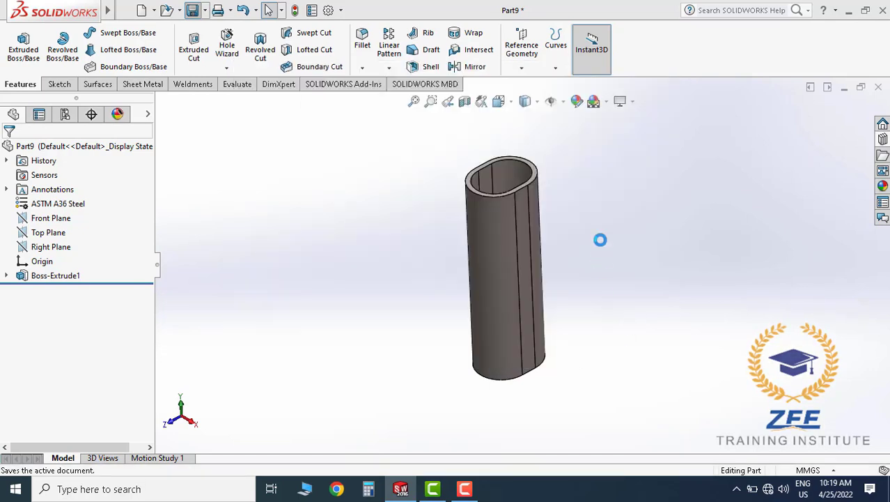
mouse_move(596, 271)
middle_down()
mouse_move(666, 227)
mouse_move(566, 259)
mouse_move(578, 251)
middle_up()
Close Zee-06, create a new part, and start a sketch on the Front Plane.
click(879, 88)
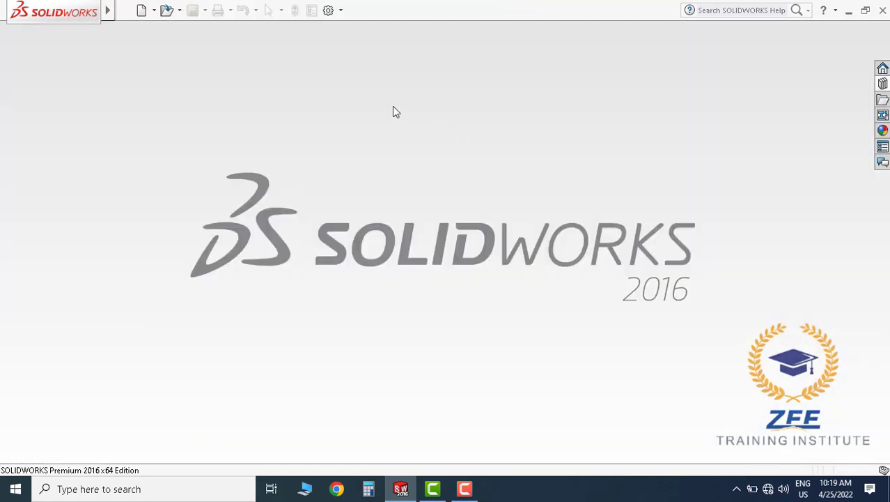
click(141, 10)
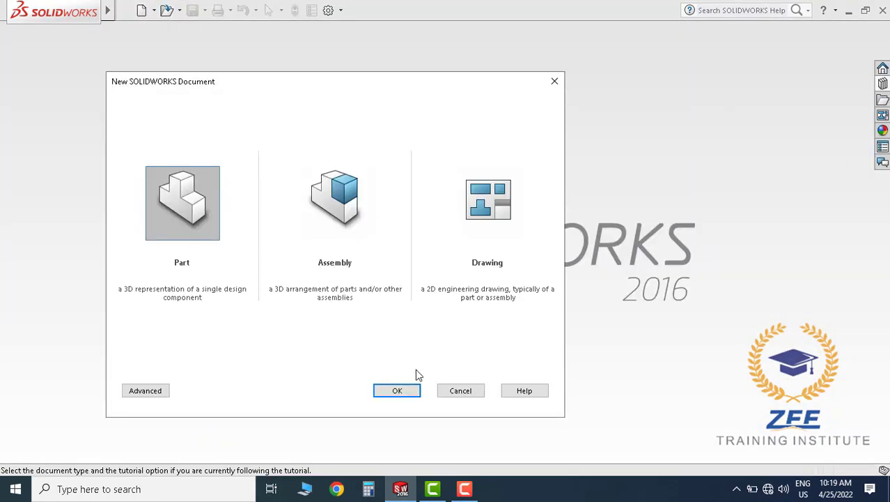
click(393, 392)
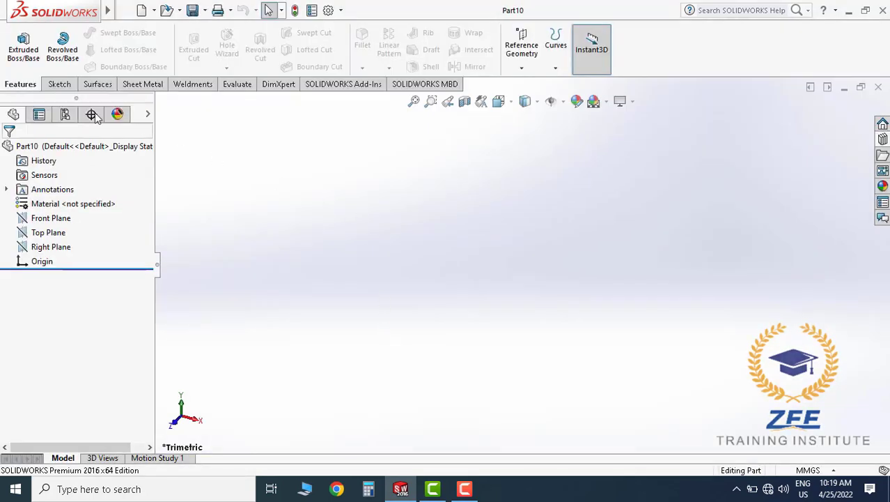
click(59, 84)
click(18, 42)
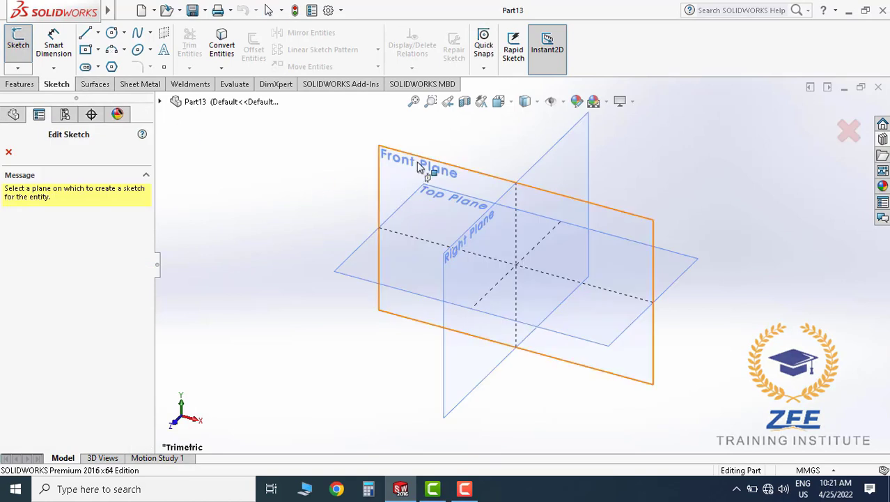
click(420, 161)
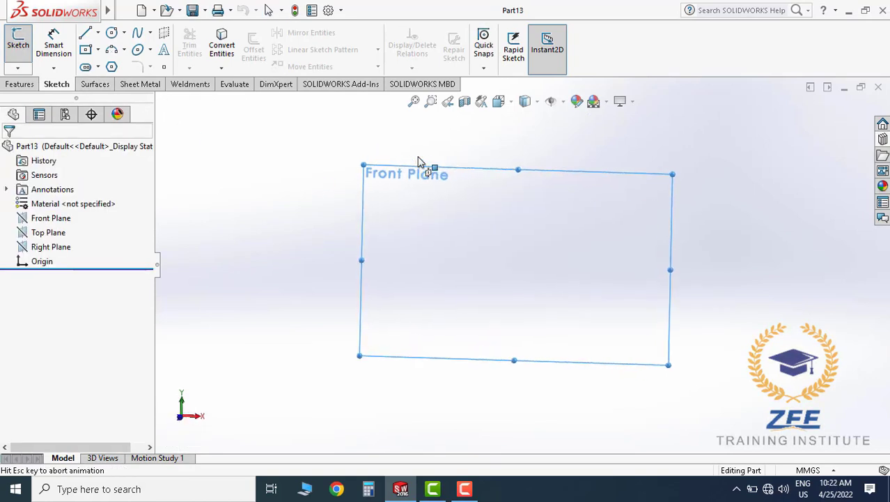
Draw a vertical post from the origin, a rising sloped rail, and a second vertical post.
click(86, 34)
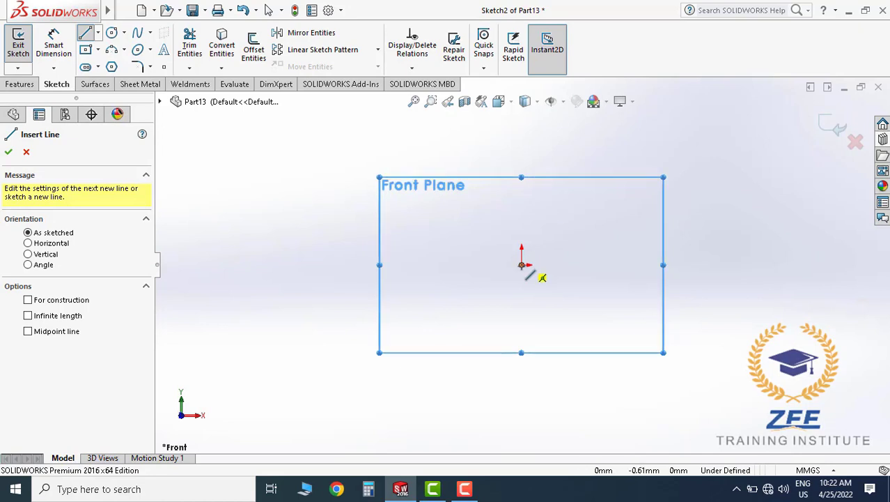
click(522, 265)
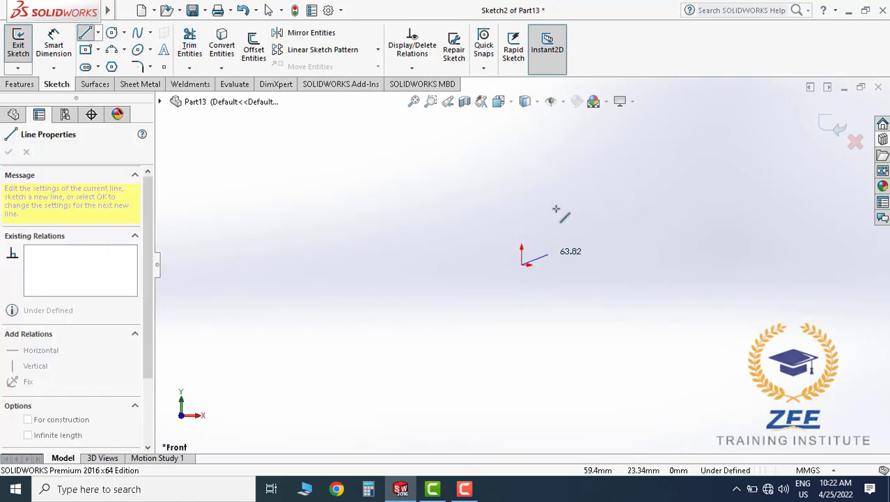
click(521, 137)
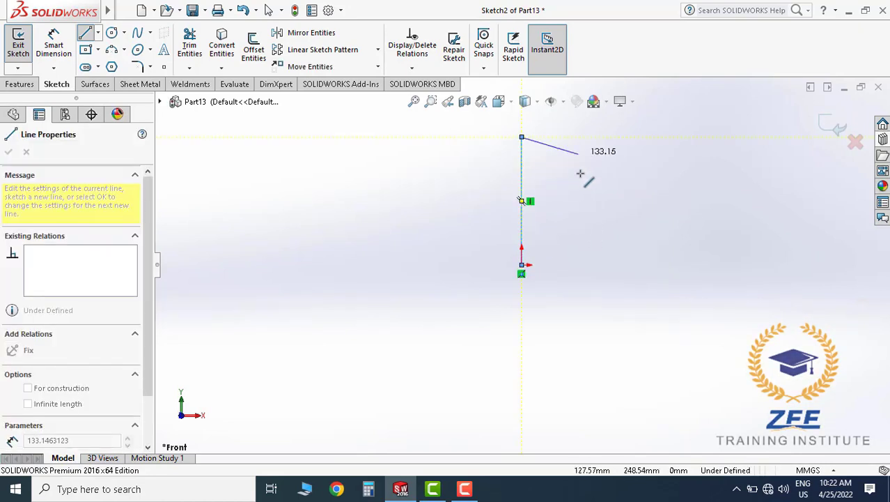
scroll(578, 181, up, 3)
scroll(551, 223, up, 2)
scroll(527, 253, down, 3)
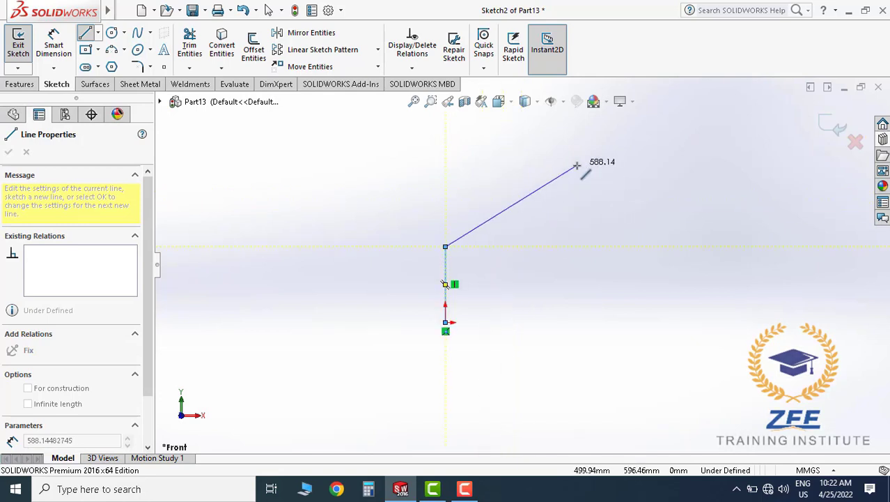
click(597, 154)
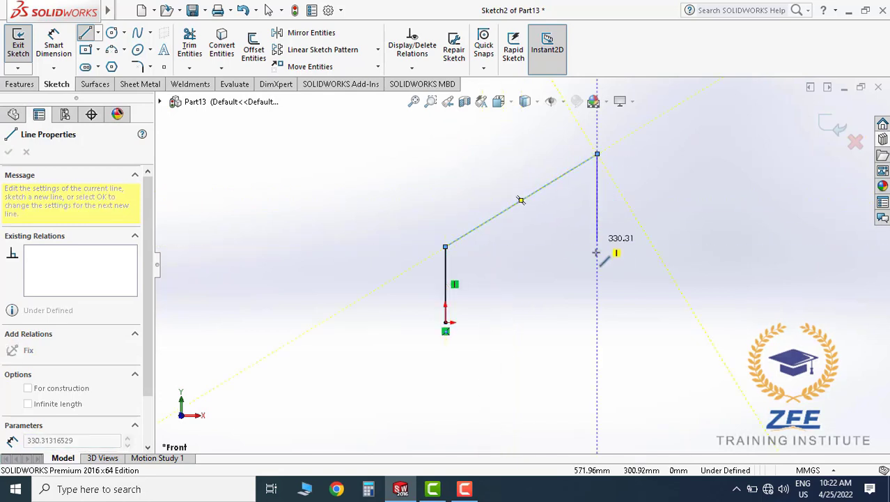
click(597, 276)
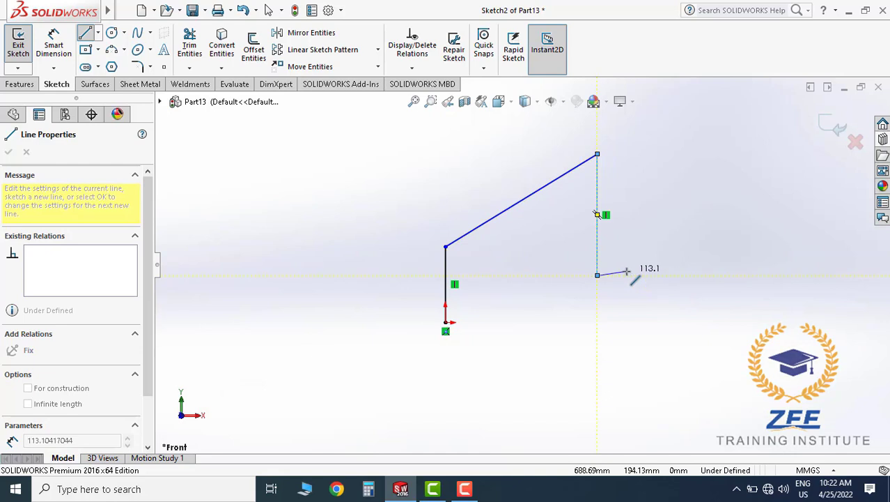
key(Escape)
scroll(547, 245, down, 1)
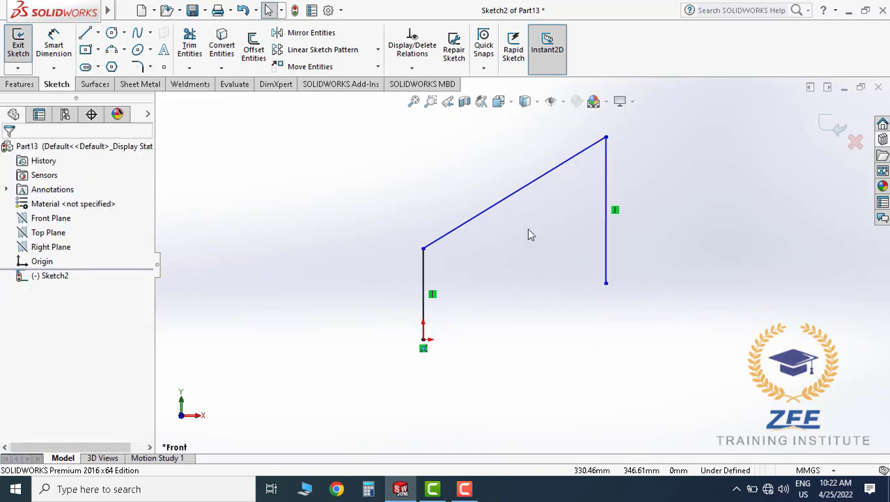
Dimension the left post's height and set it to 1100 mm.
click(53, 45)
click(420, 292)
click(390, 298)
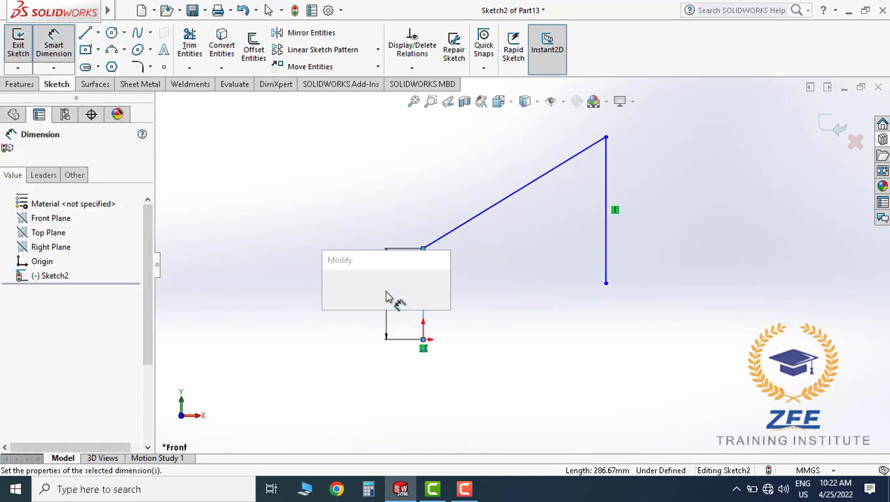
click(386, 290)
click(385, 291)
key(Return)
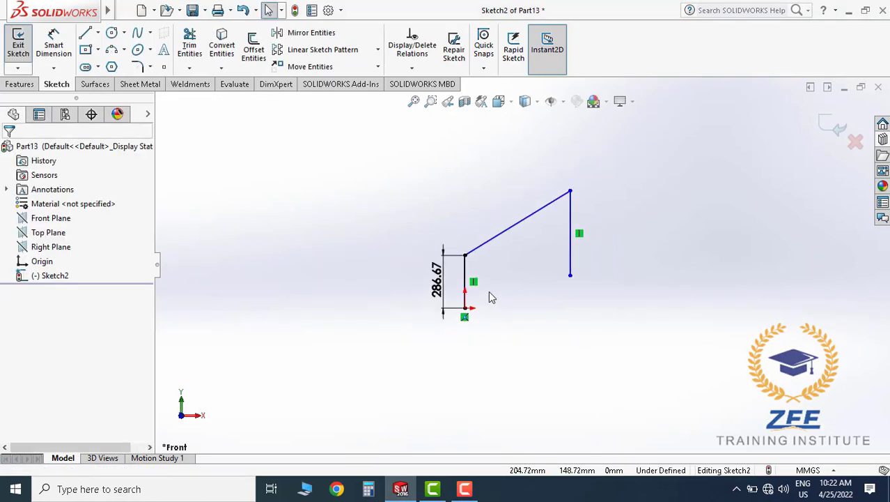
click(444, 280)
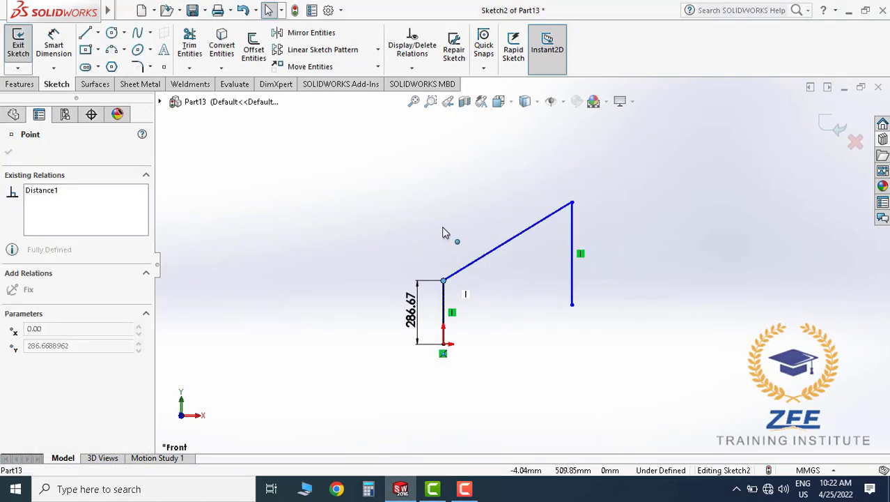
click(550, 237)
drag(572, 203, 620, 150)
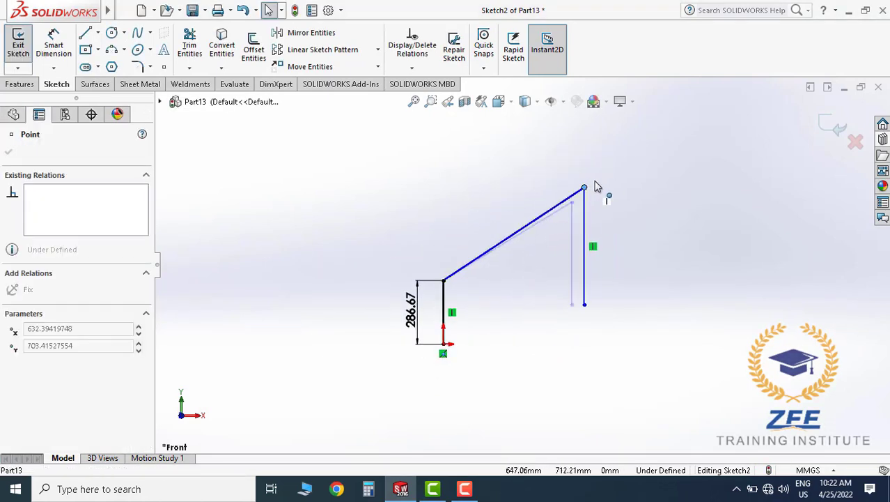
click(444, 280)
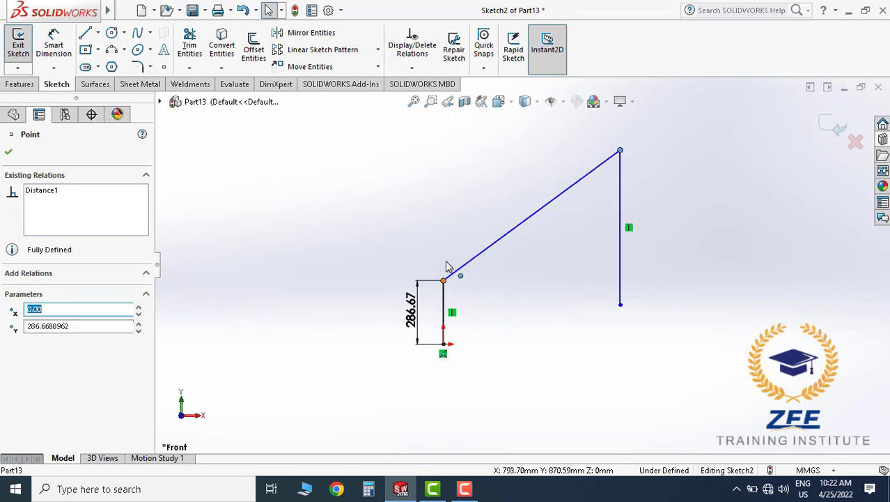
click(488, 288)
double_click(411, 308)
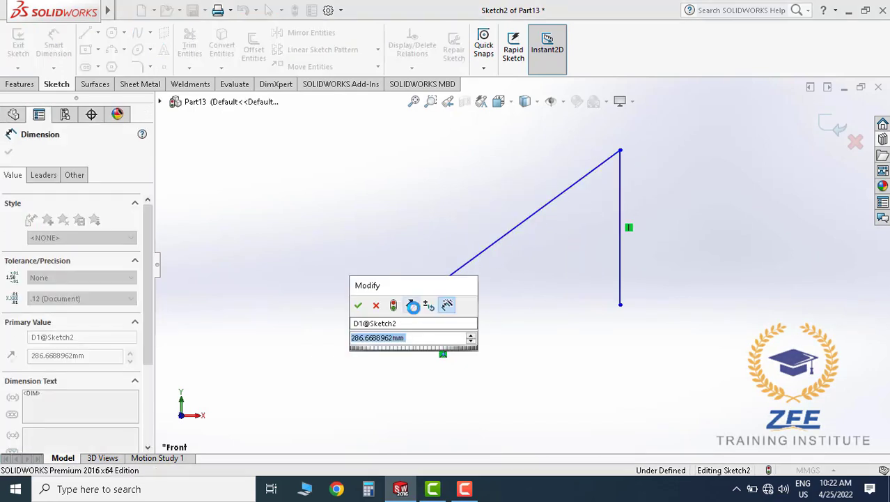
text(1100)
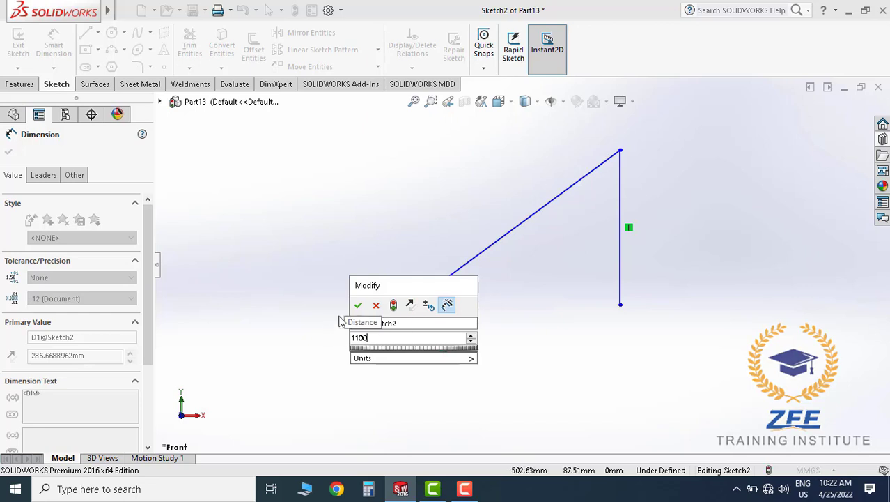
click(358, 305)
click(528, 306)
Make the left and right vertical posts equal in length.
scroll(519, 306, down, 1)
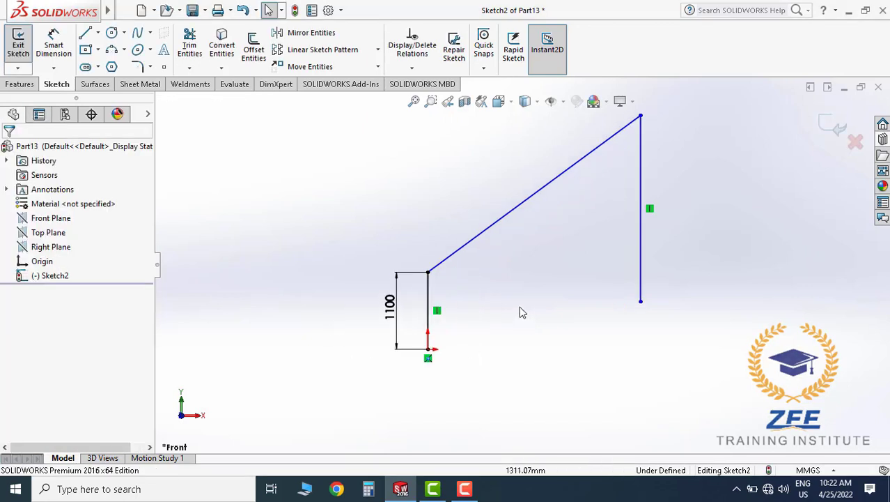
scroll(526, 288, down, 1)
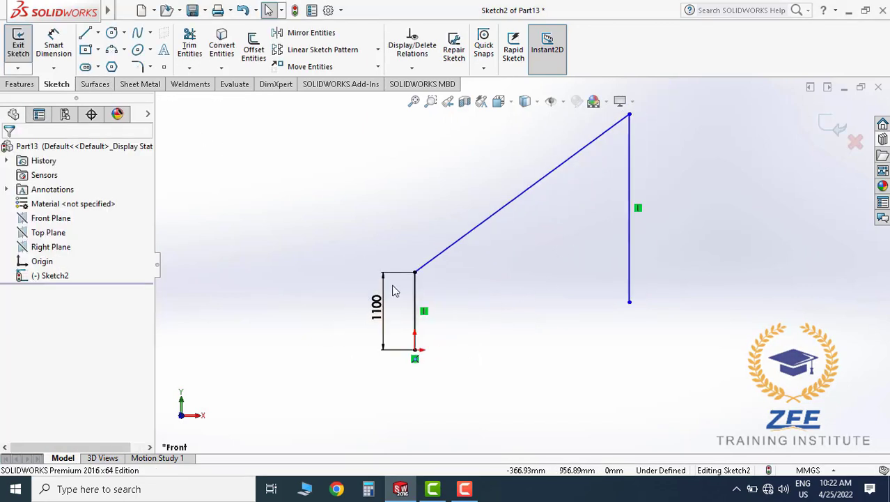
click(416, 300)
ctrl+click(631, 271)
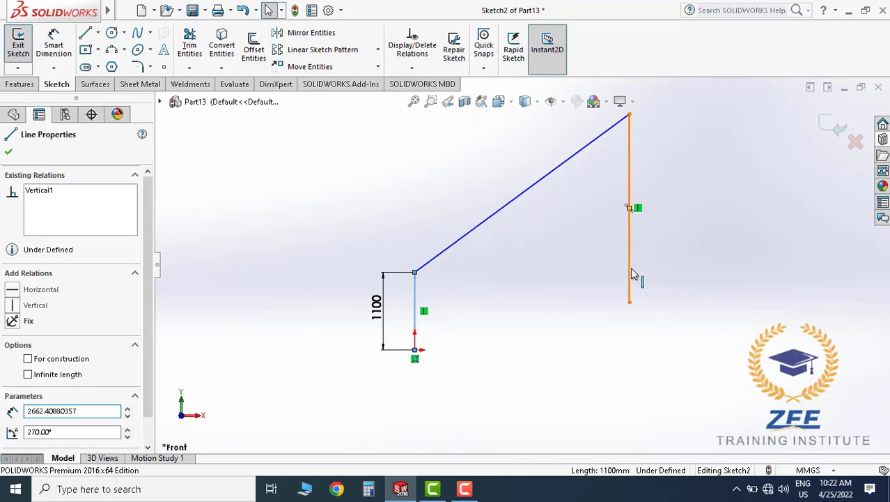
click(33, 441)
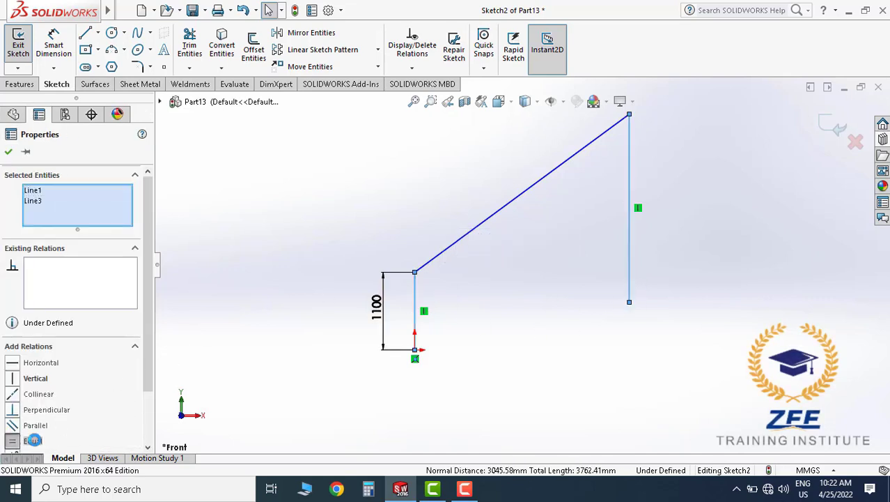
click(523, 341)
Add a horizontal distance dimension between the left post and the rail's top end.
click(53, 46)
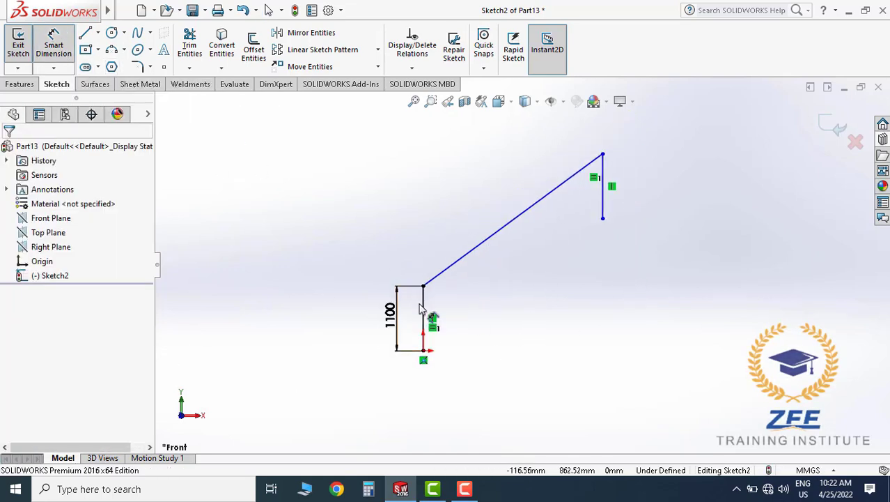
click(423, 317)
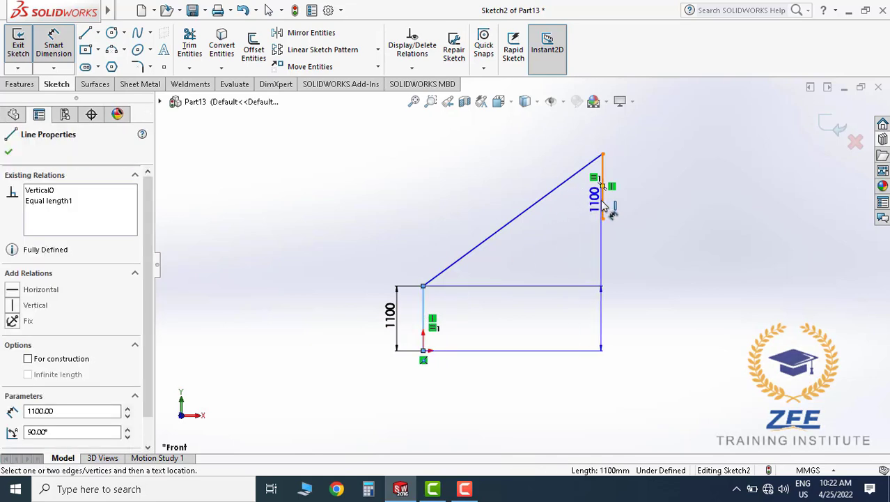
click(604, 208)
click(527, 381)
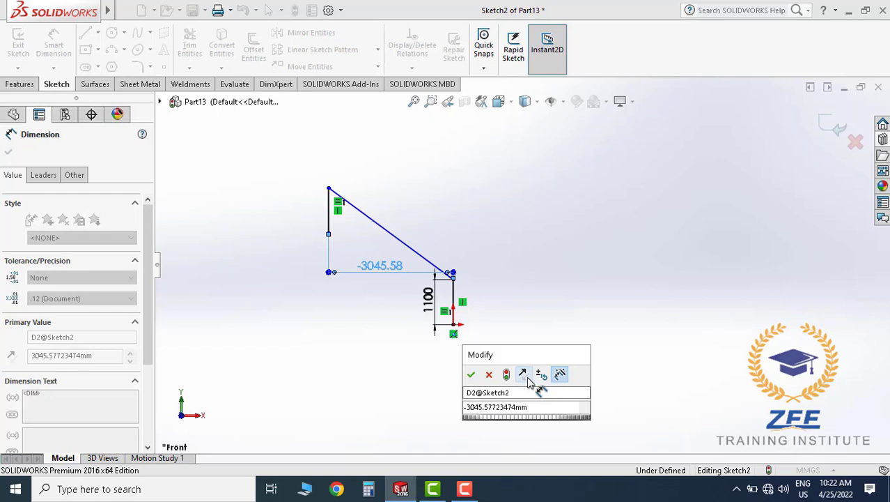
text(786)
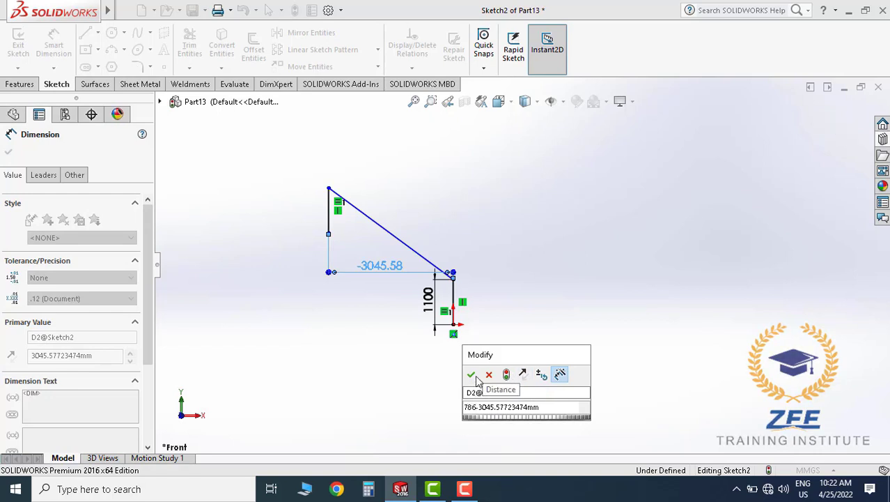
click(472, 376)
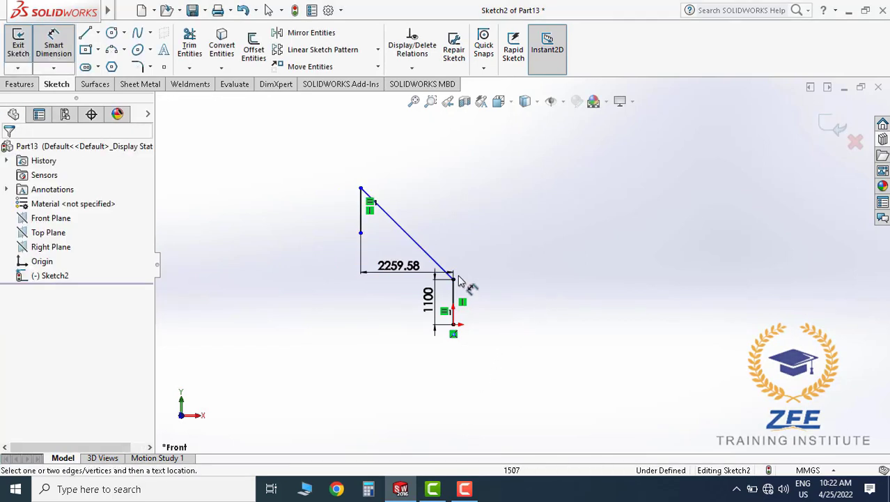
scroll(481, 300, down, 2)
scroll(474, 278, up, 1)
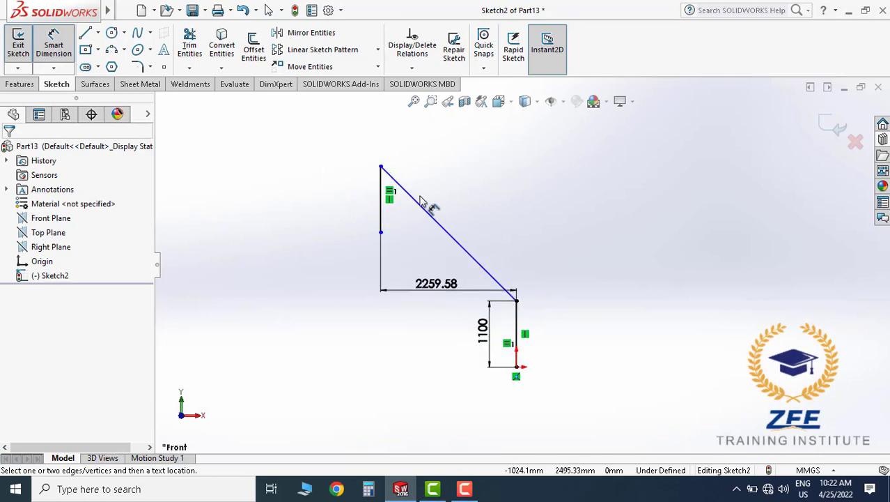
click(381, 169)
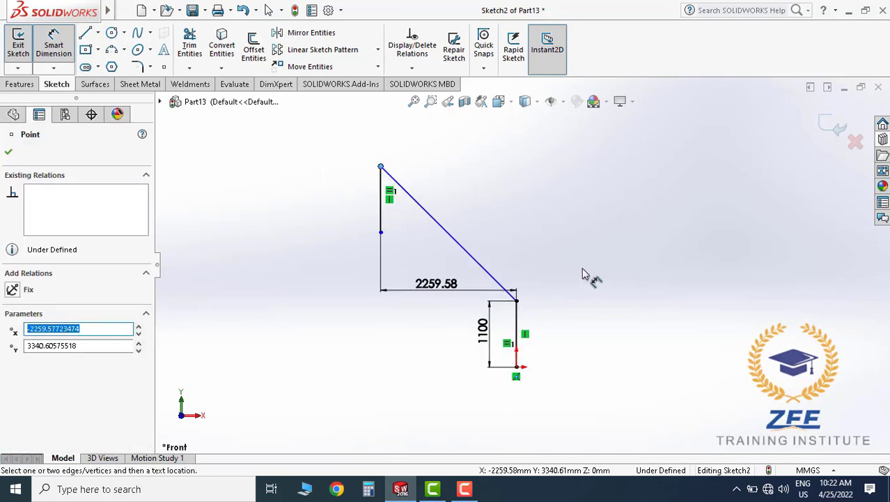
text(3045.58)
key(Return)
Move the horizontal dimension below the profile and change it to 786 mm.
drag(628, 315, 628, 402)
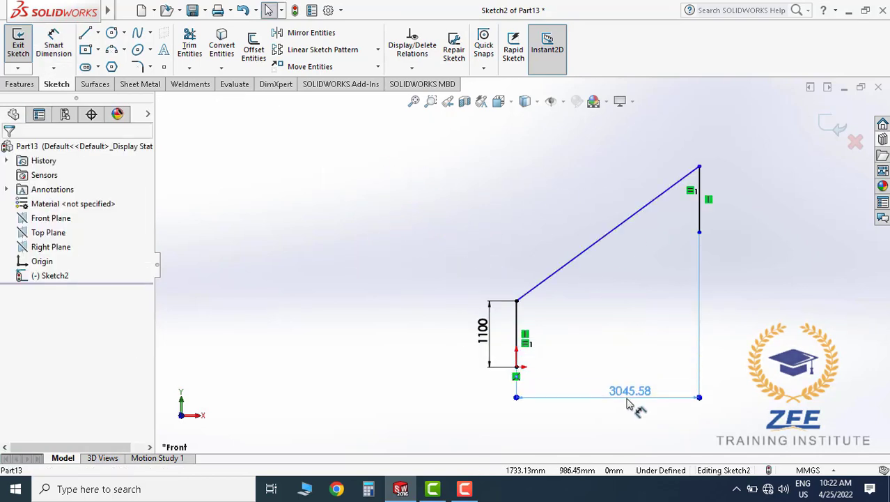
double_click(629, 401)
text(786)
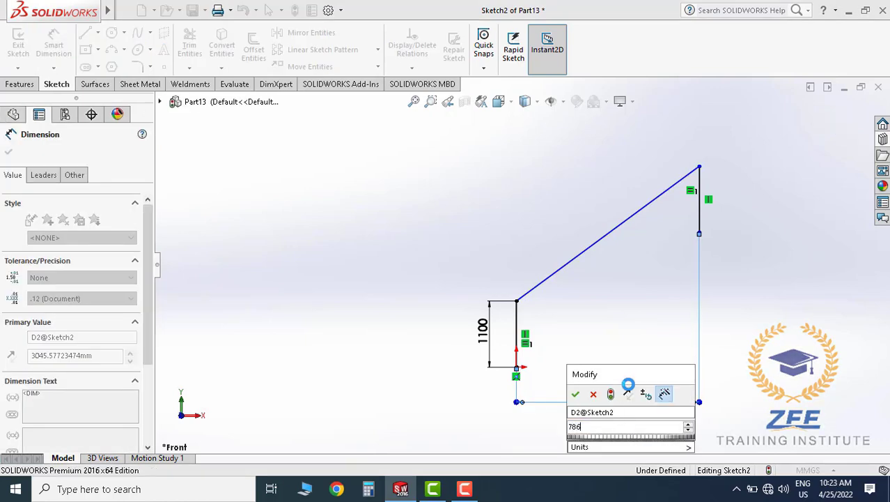
key(Return)
key(Escape)
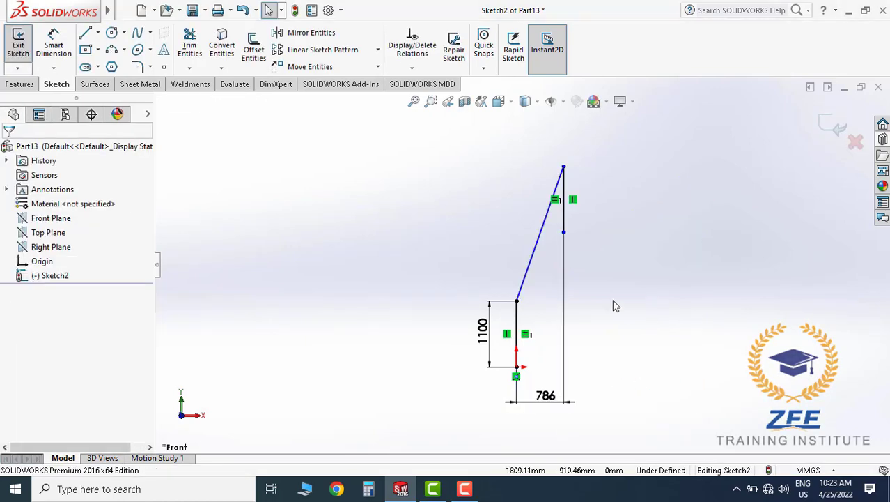
scroll(581, 279, down, 2)
scroll(581, 279, up, 2)
scroll(572, 233, down, 2)
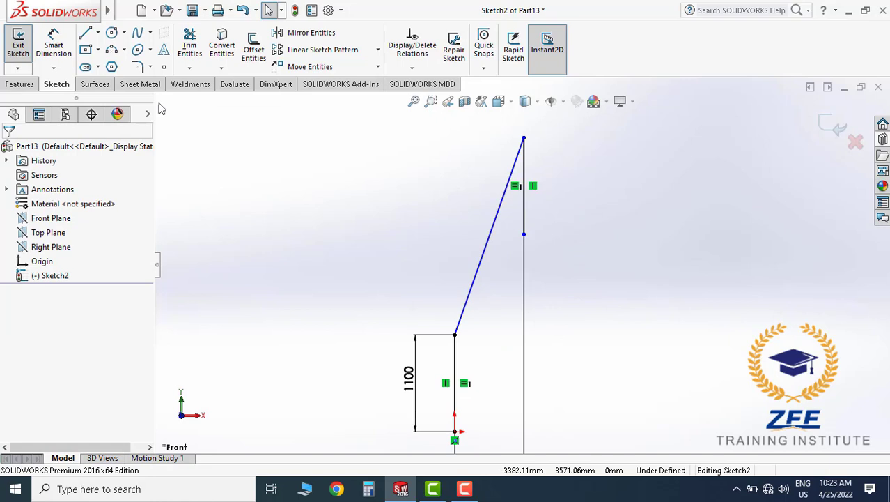
Dimension the right vertical end's top point to the origin at 830 mm.
click(54, 45)
click(525, 235)
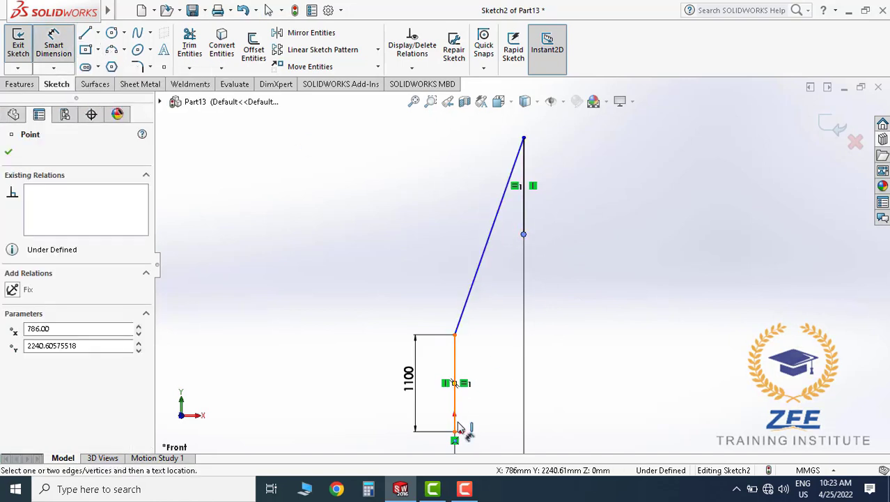
click(455, 433)
click(620, 367)
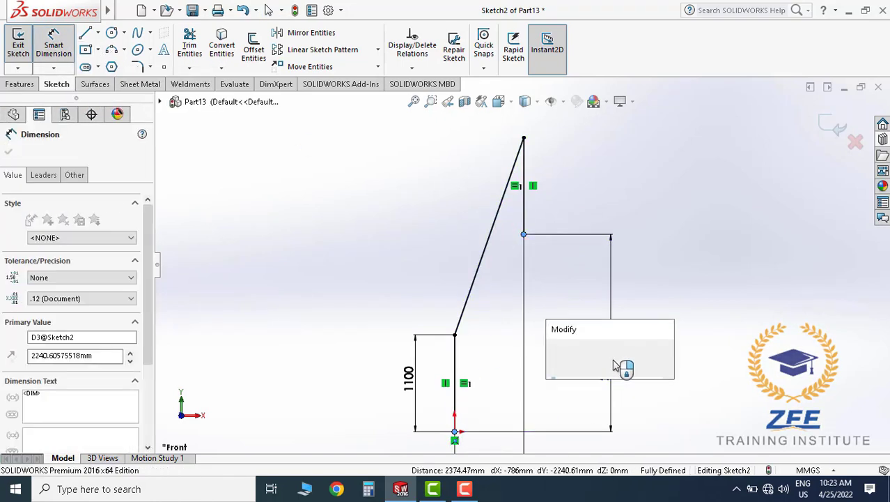
text(830)
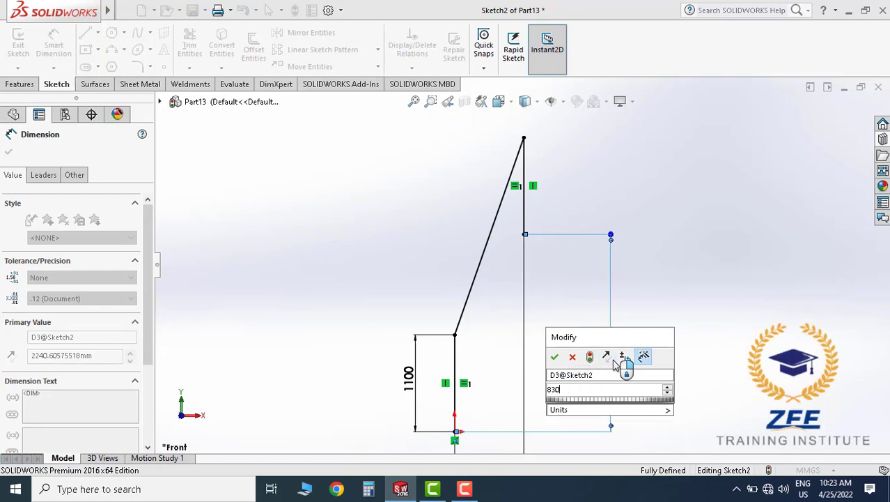
key(Return)
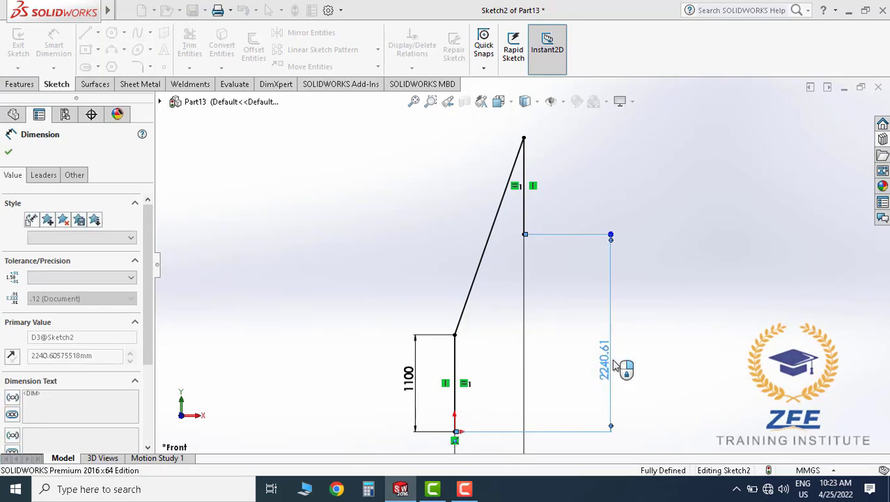
scroll(538, 324, down, 3)
scroll(537, 324, down, 1)
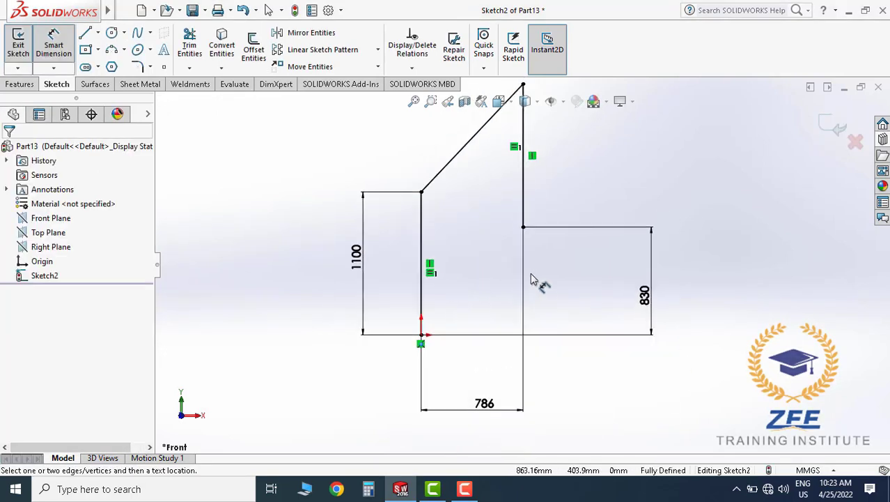
scroll(533, 283, up, 2)
scroll(521, 239, down, 3)
scroll(513, 249, up, 1)
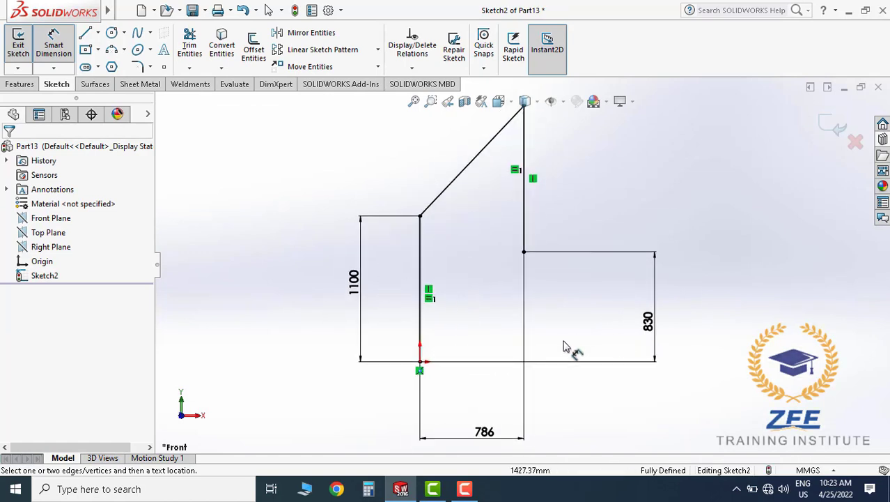
scroll(513, 308, up, 2)
scroll(520, 298, down, 1)
scroll(502, 244, down, 1)
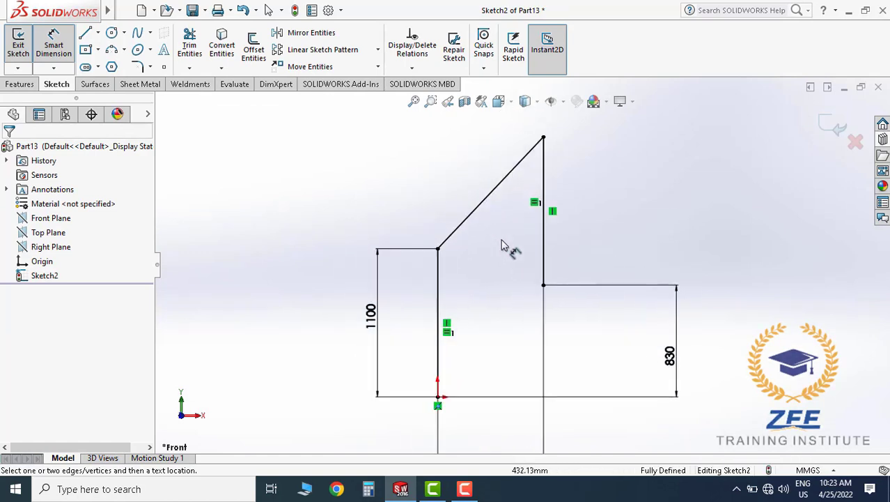
scroll(503, 248, up, 1)
scroll(516, 255, down, 1)
scroll(520, 313, down, 1)
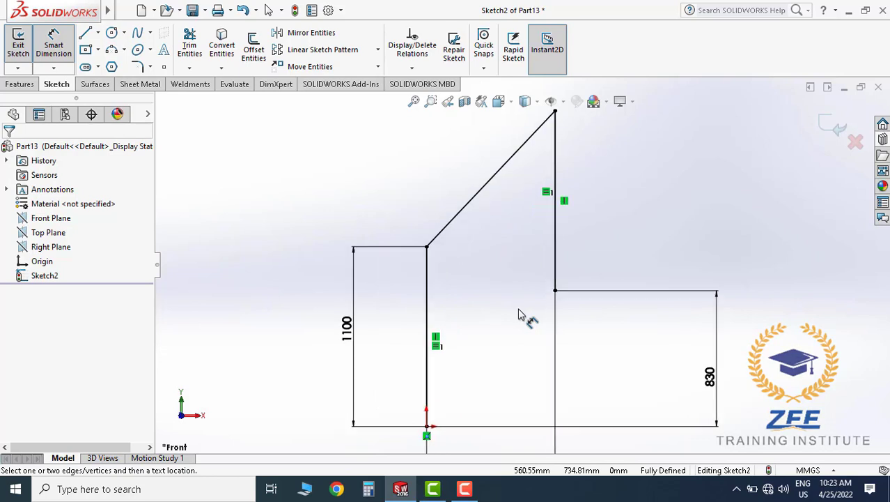
scroll(522, 314, up, 1)
Fillet the lower and top bends of the sloped rail with an 80 mm radius, accepting the warnings.
click(140, 66)
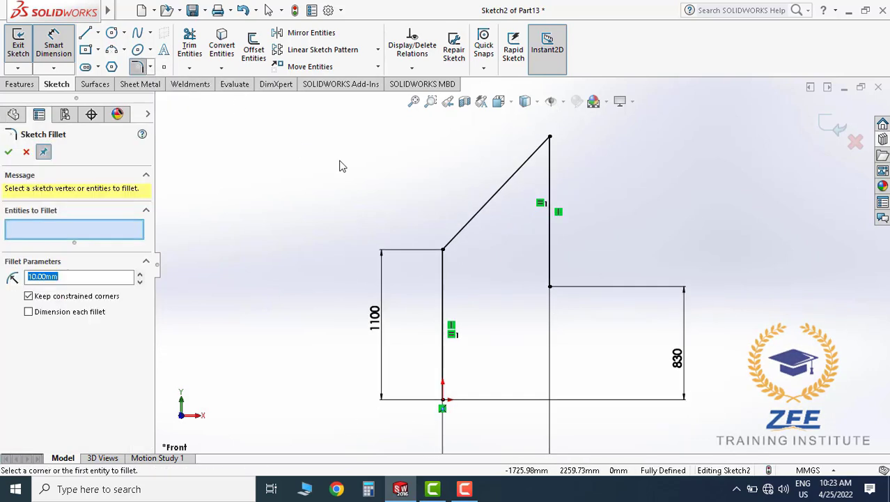
click(443, 249)
click(478, 255)
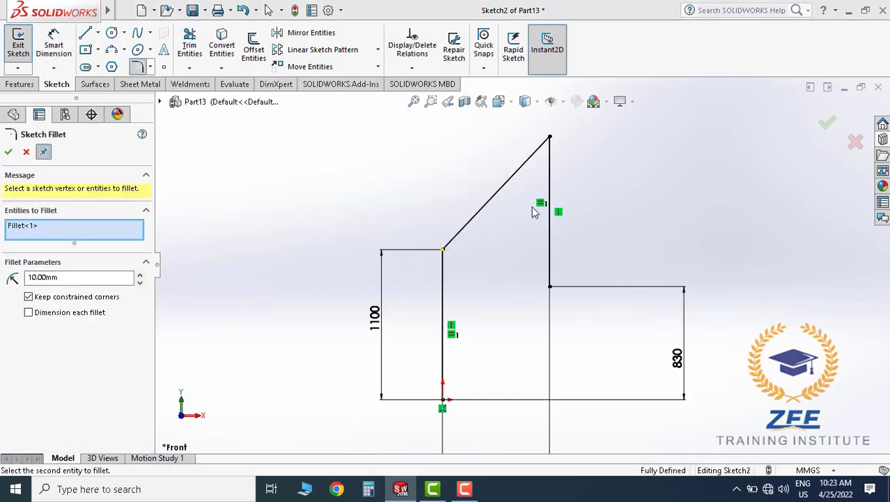
click(550, 137)
click(479, 255)
text(80)
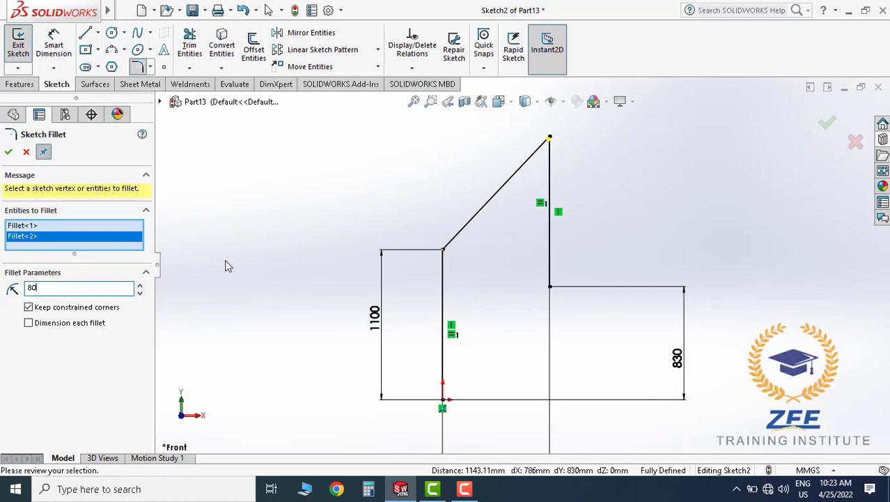
key(Return)
scroll(504, 272, down, 2)
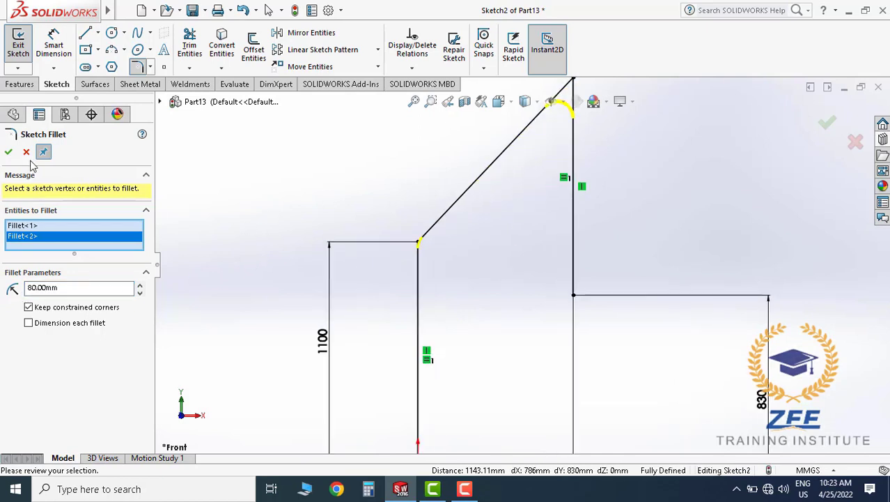
click(9, 152)
scroll(507, 245, up, 2)
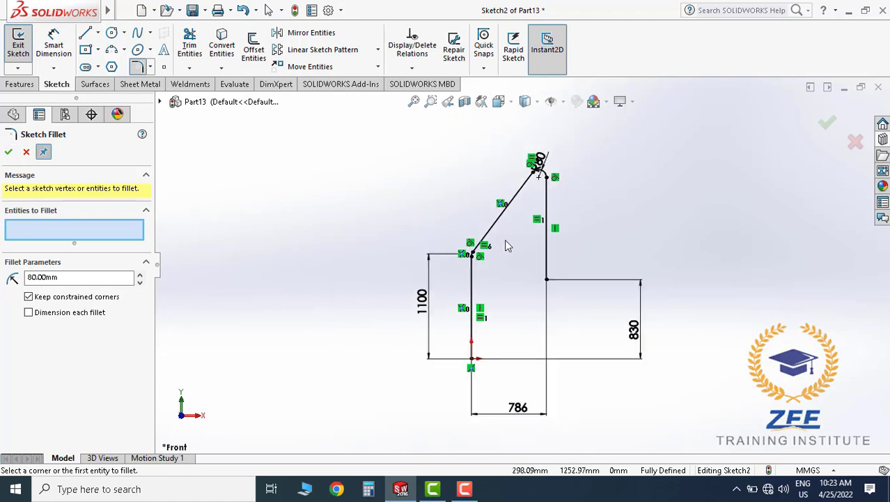
scroll(536, 223, down, 2)
scroll(530, 279, up, 2)
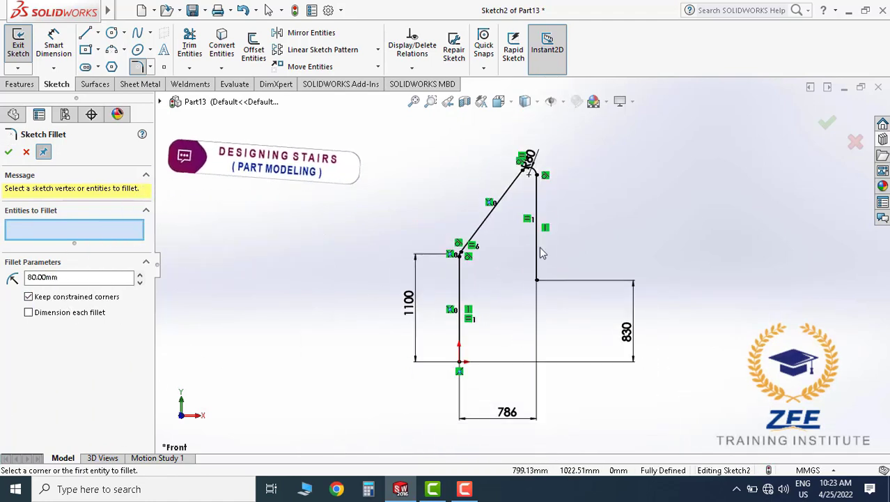
scroll(543, 253, down, 2)
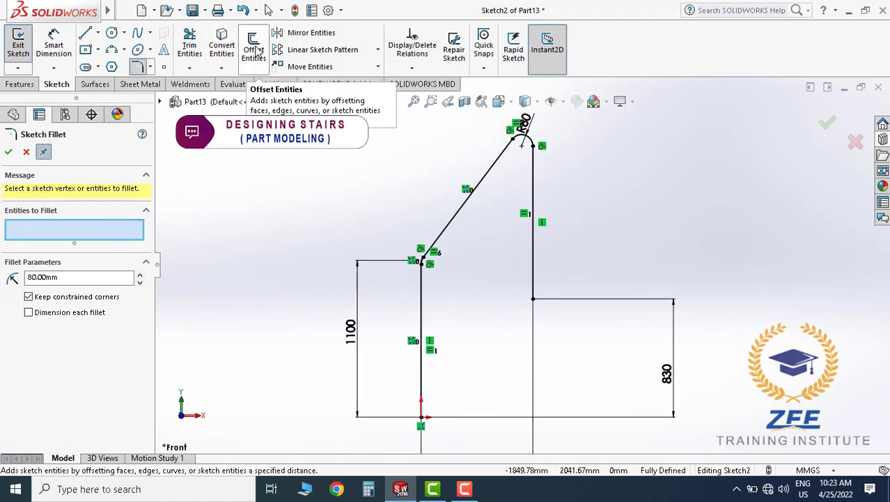
Offset the sloped rail line by 325 mm to create a parallel line beneath it.
click(254, 49)
click(467, 206)
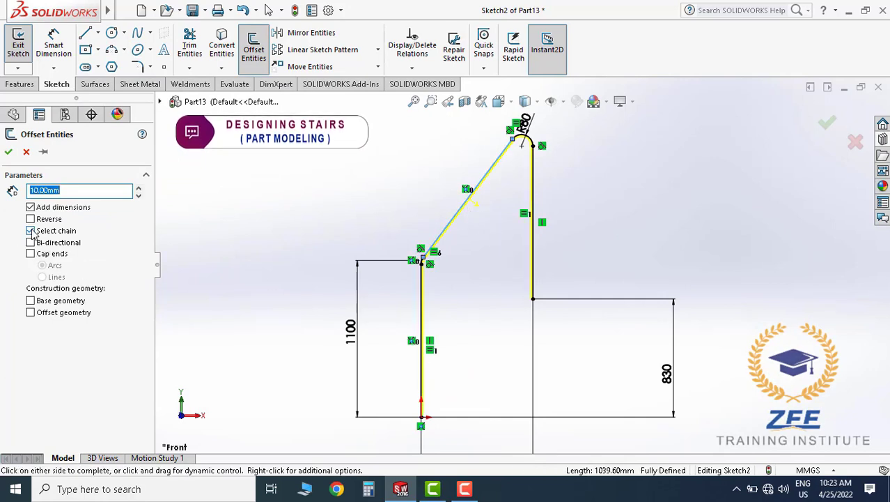
scroll(517, 263, down, 1)
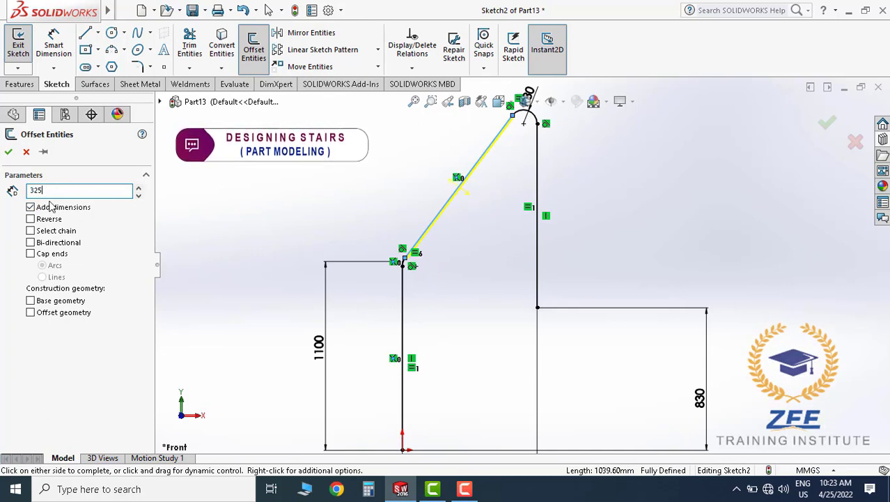
click(9, 152)
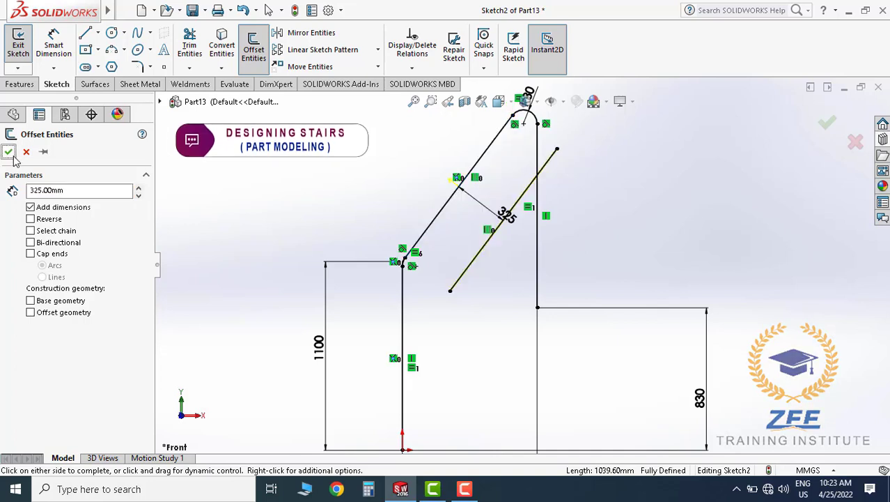
Extend the 325 mm offset line to meet the left vertical post.
click(189, 43)
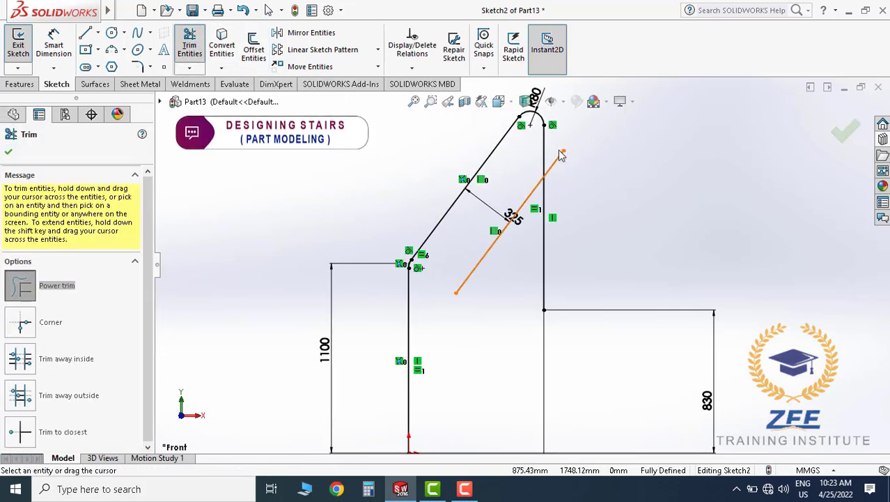
click(189, 67)
click(220, 95)
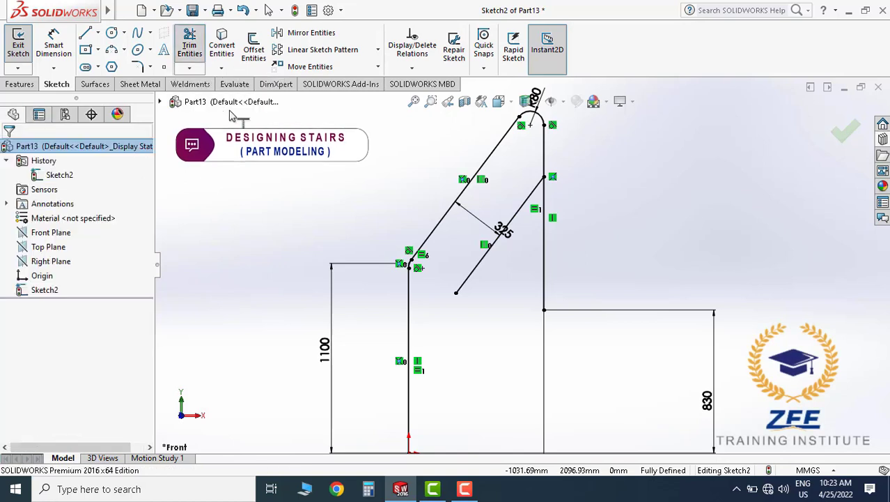
click(468, 279)
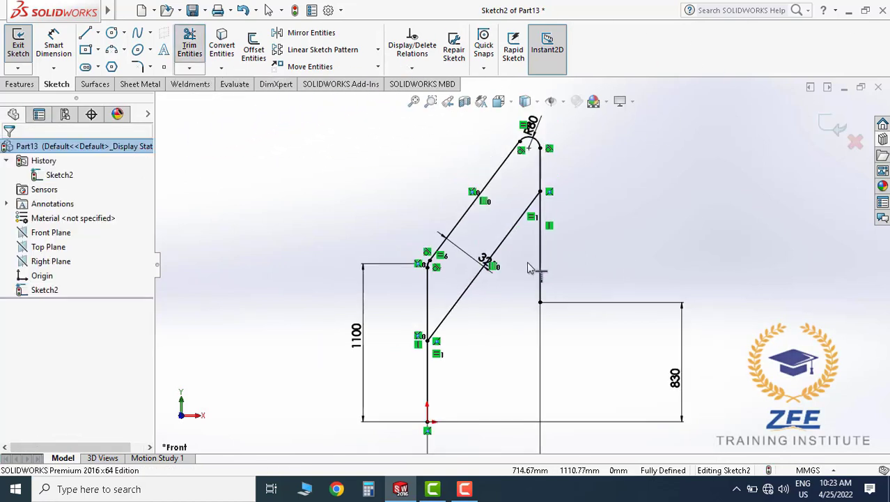
scroll(531, 261, down, 3)
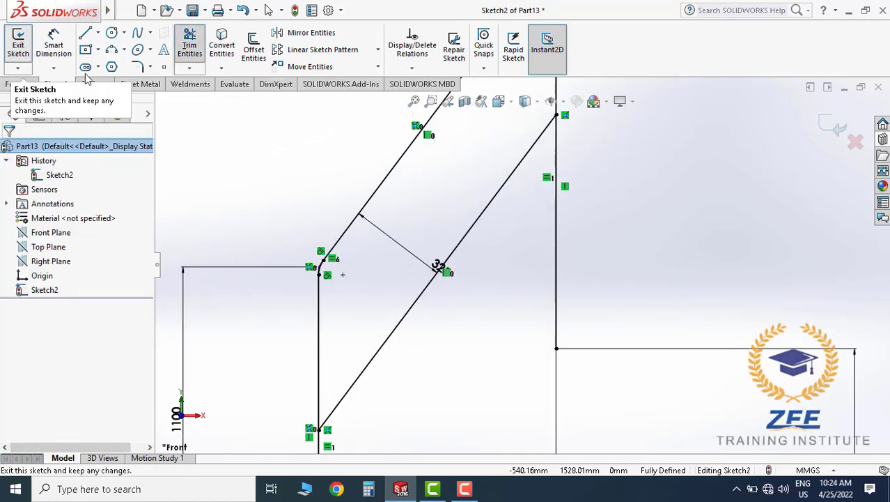
scroll(522, 265, up, 2)
key(Escape)
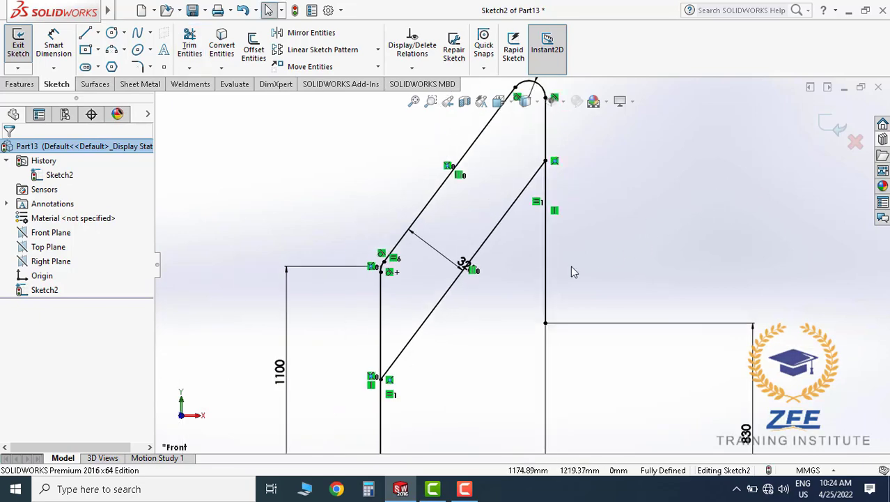
Keep the 325 mm offset dimension and check the sketch is fully defined.
scroll(455, 267, down, 3)
double_click(463, 264)
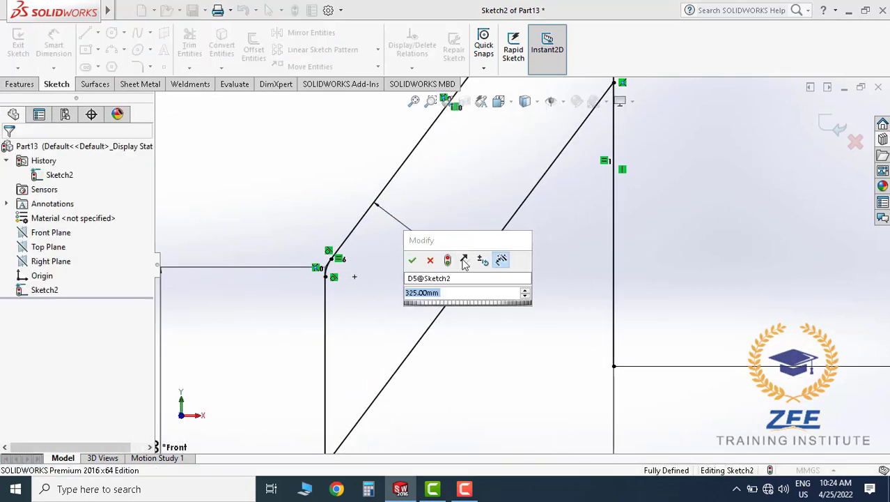
key(Return)
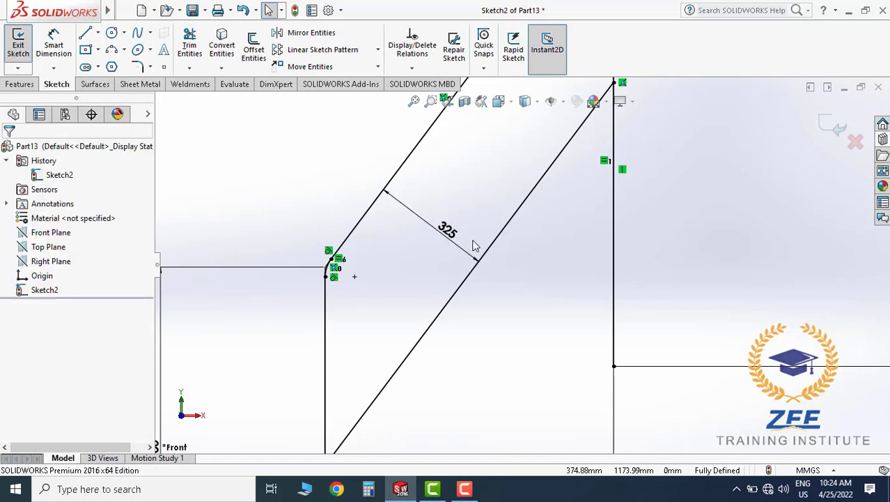
scroll(474, 246, up, 2)
scroll(536, 272, up, 1)
scroll(523, 274, down, 1)
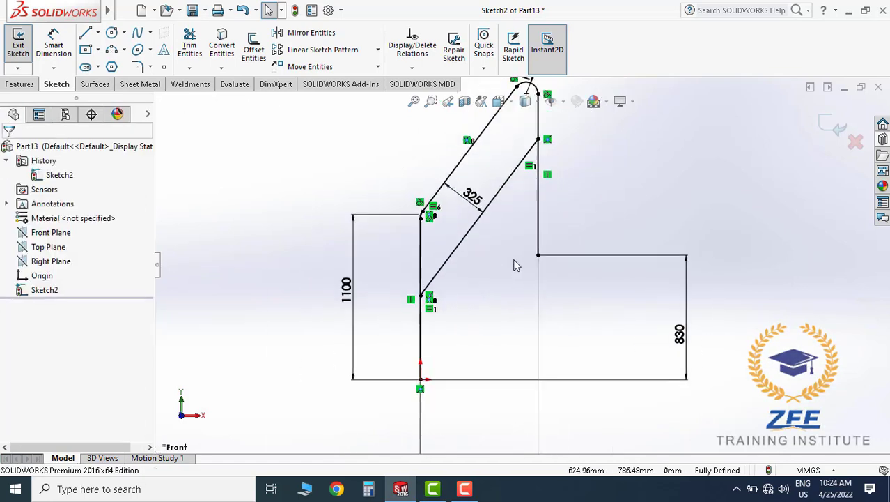
scroll(516, 265, up, 1)
scroll(513, 261, up, 1)
scroll(511, 257, down, 1)
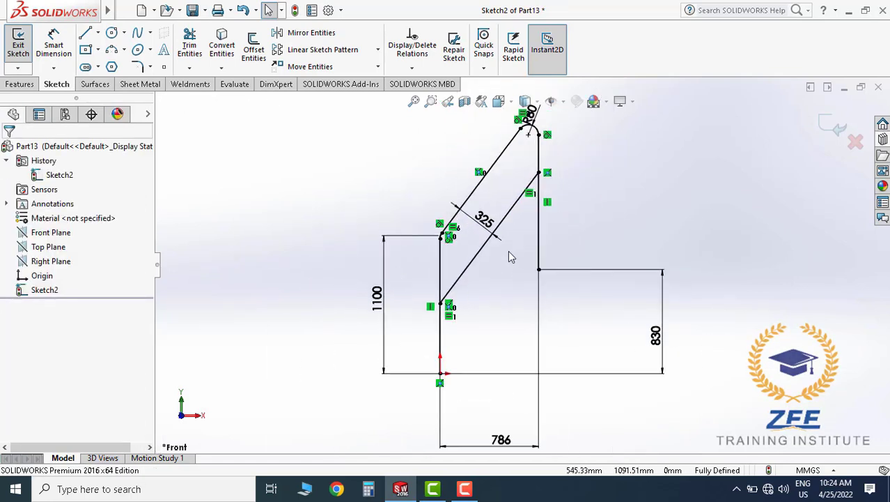
scroll(511, 268, up, 1)
scroll(526, 270, up, 1)
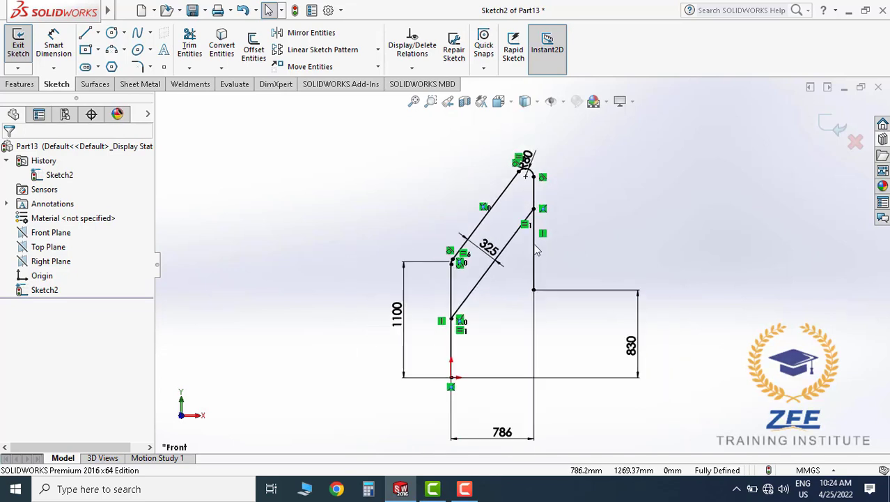
scroll(533, 264, down, 1)
scroll(527, 283, up, 1)
scroll(519, 258, down, 1)
scroll(496, 281, up, 1)
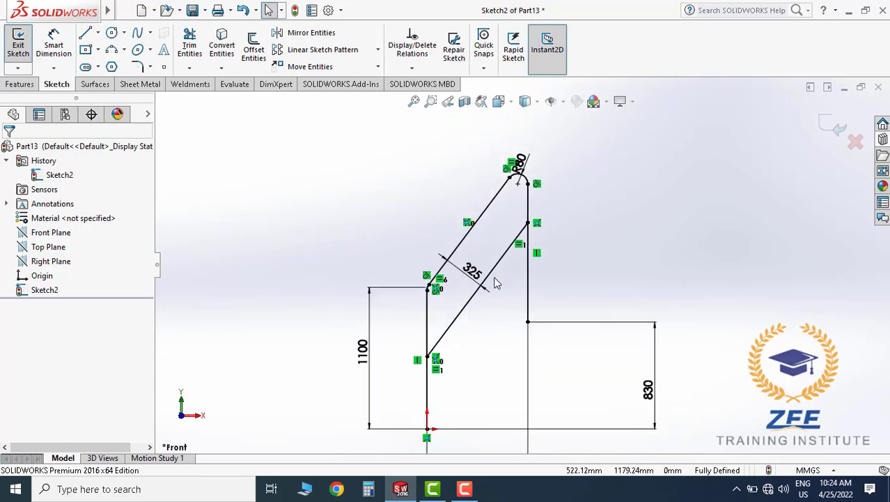
scroll(501, 300, up, 1)
scroll(514, 321, down, 1)
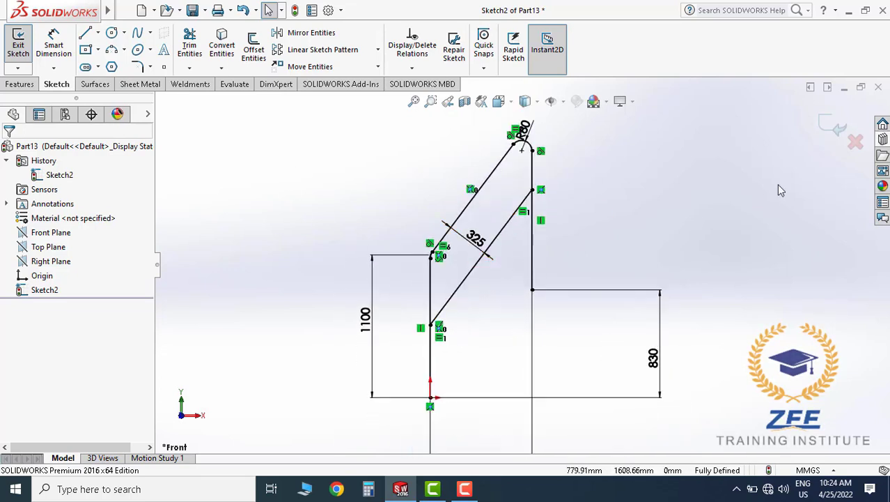
Exit the sketch and start a structural member with an ansi inch AI Pipe (structural) 1 S40 profile.
click(833, 126)
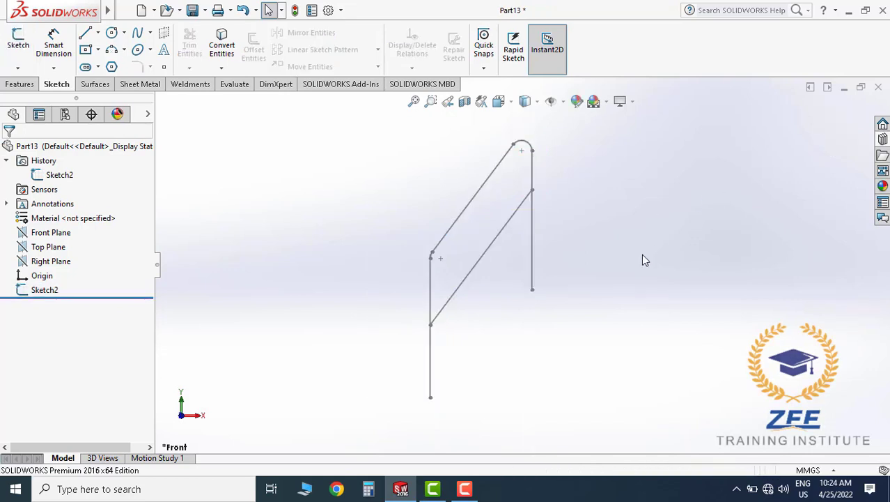
scroll(496, 258, up, 1)
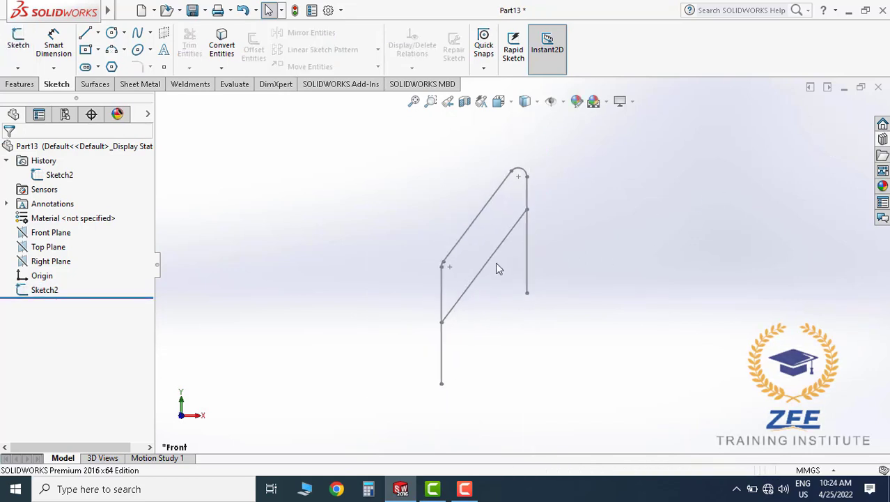
scroll(495, 262, down, 1)
click(203, 89)
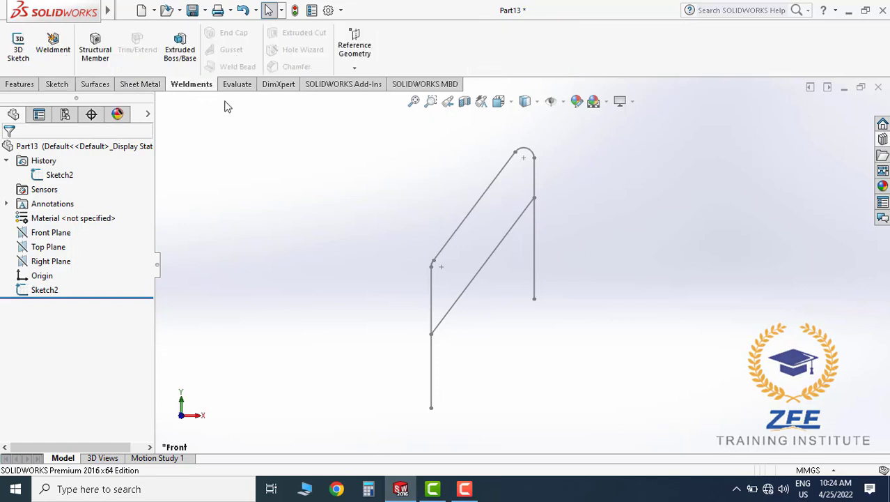
click(97, 48)
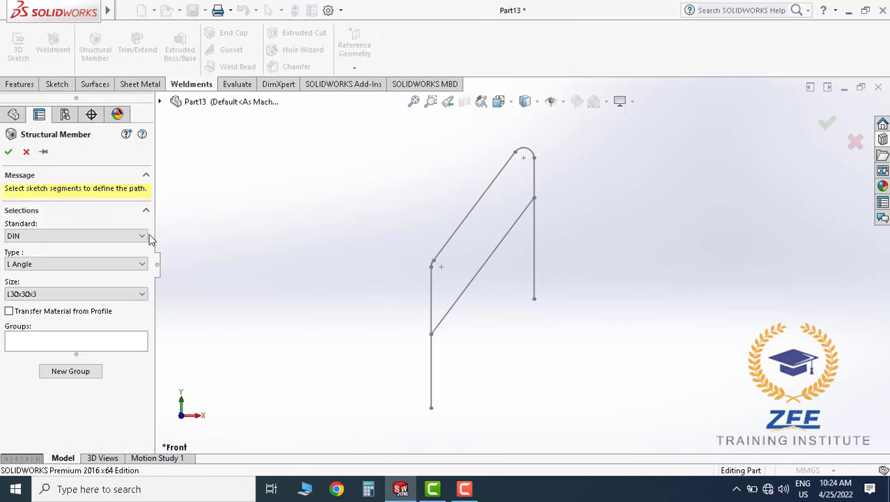
click(50, 238)
click(34, 248)
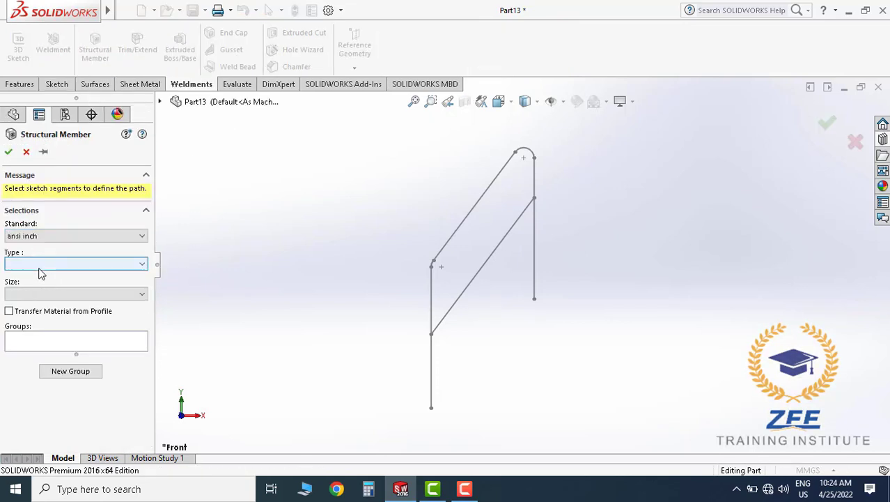
click(40, 268)
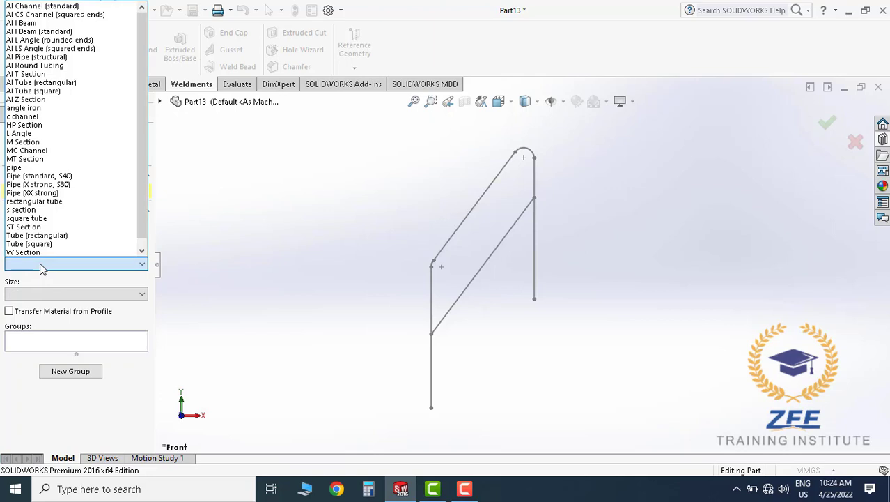
click(42, 58)
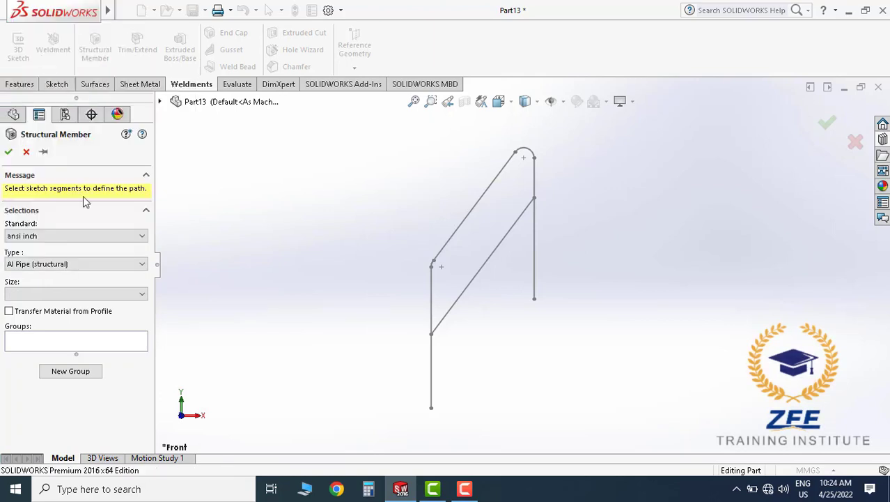
click(51, 298)
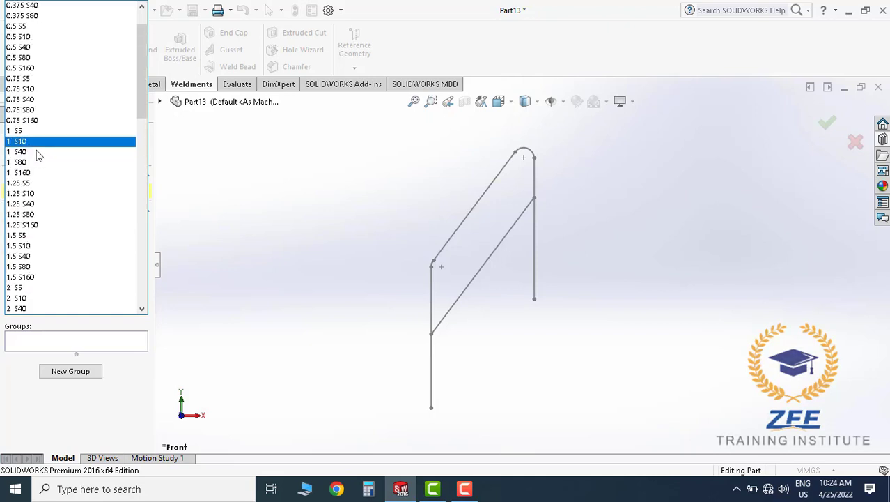
click(36, 152)
Select the left post, lower bend, diagonal rail and top bend as the pipe path.
scroll(481, 345, down, 3)
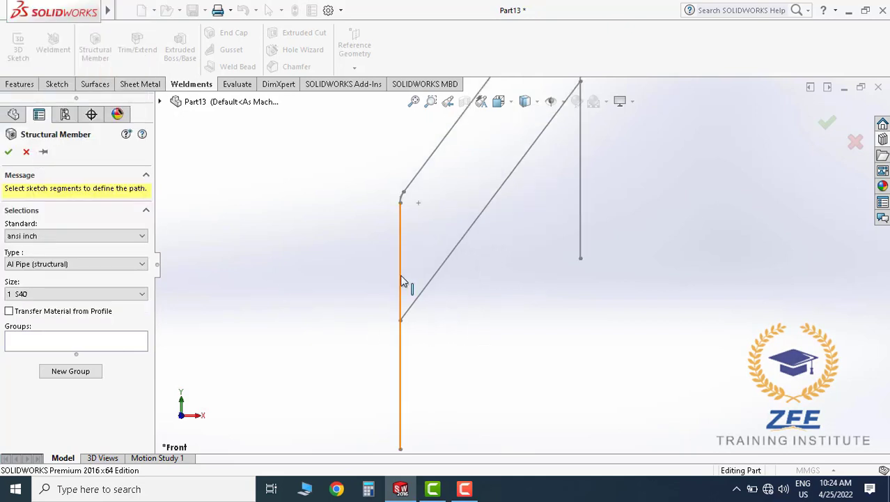
click(402, 285)
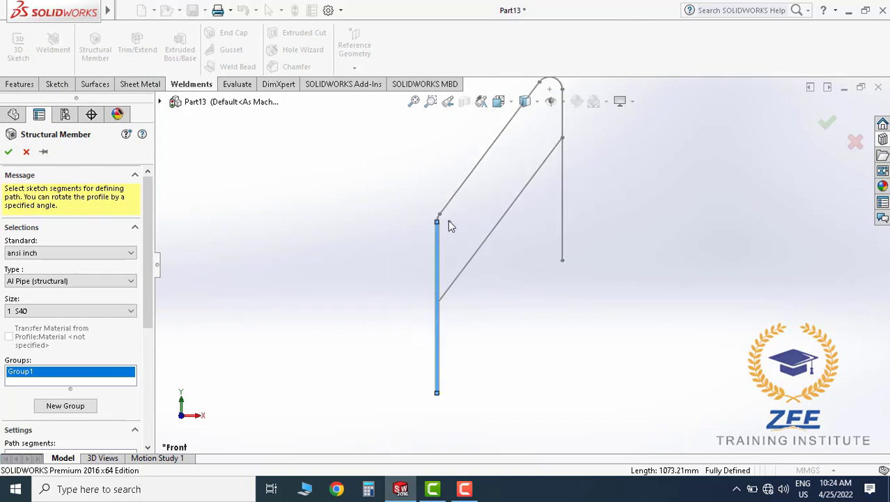
scroll(448, 223, down, 4)
click(328, 222)
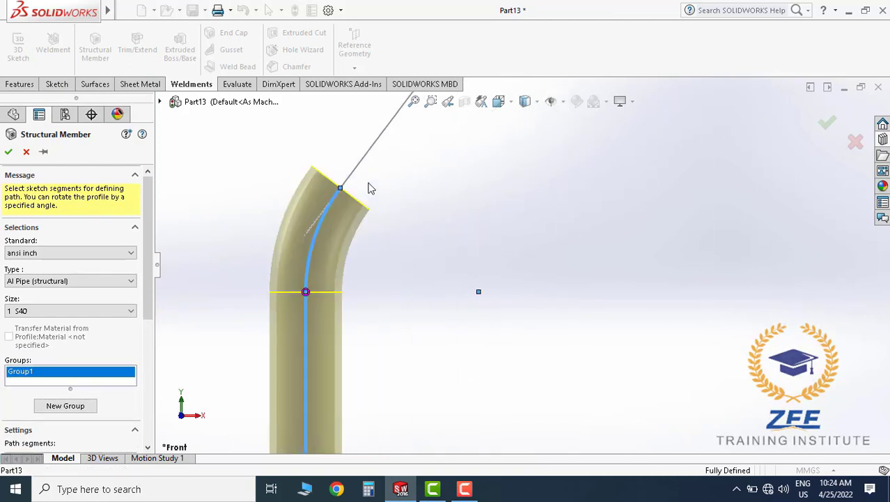
click(367, 160)
scroll(591, 216, up, 2)
scroll(589, 223, up, 2)
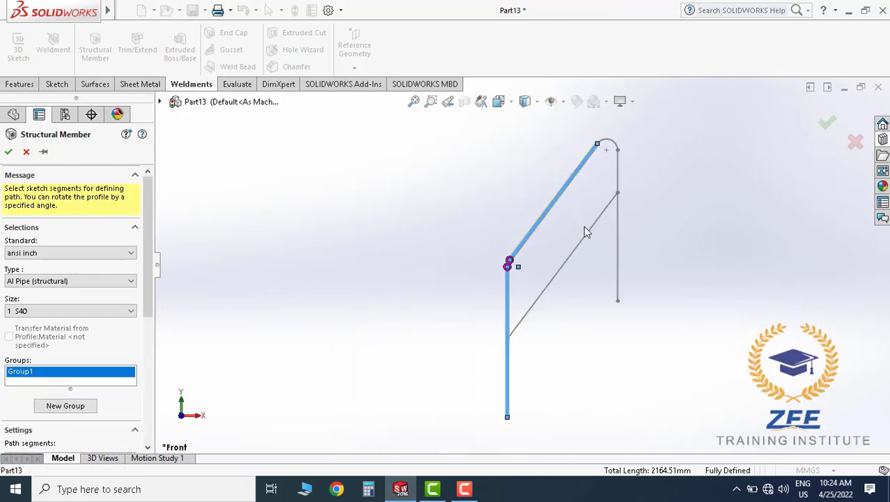
scroll(563, 202, down, 3)
scroll(563, 202, down, 4)
click(508, 222)
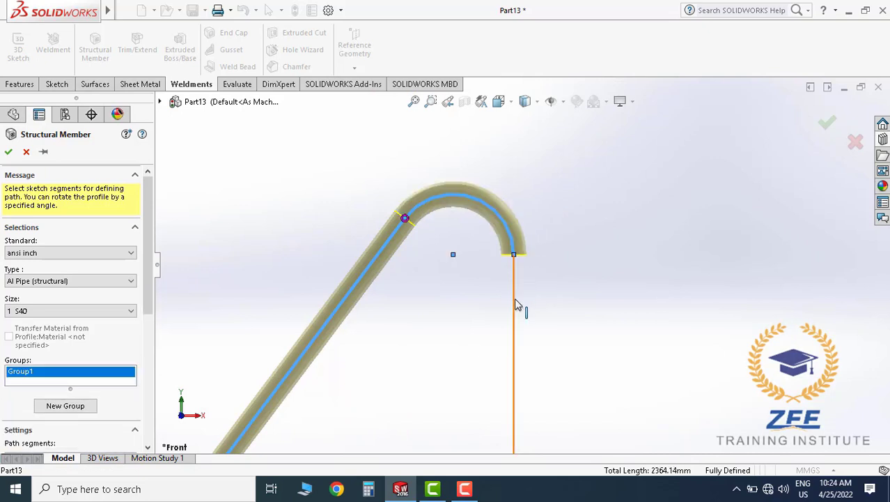
scroll(570, 343, up, 5)
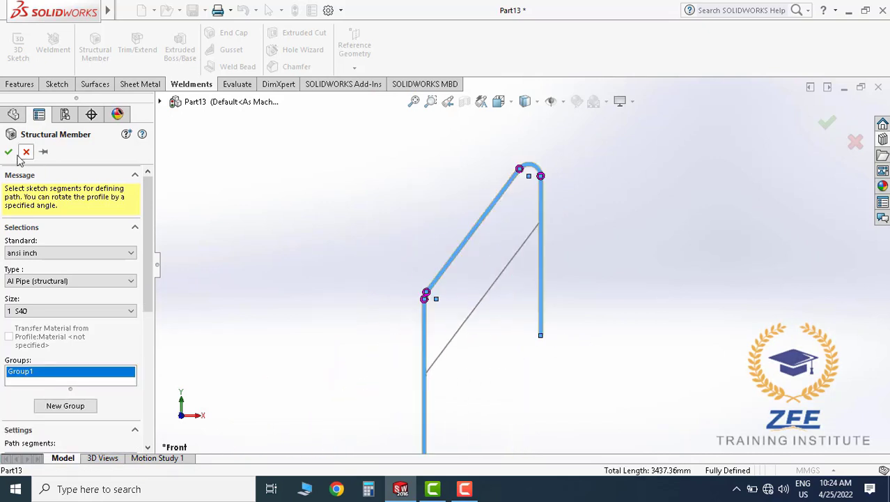
mouse_move(502, 240)
middle_down()
mouse_move(496, 222)
mouse_move(518, 273)
mouse_move(487, 290)
mouse_move(501, 261)
mouse_move(537, 249)
mouse_move(446, 223)
mouse_move(453, 249)
mouse_move(552, 251)
mouse_move(537, 254)
mouse_move(549, 232)
middle_up()
middle_drag(552, 275, 159, 103)
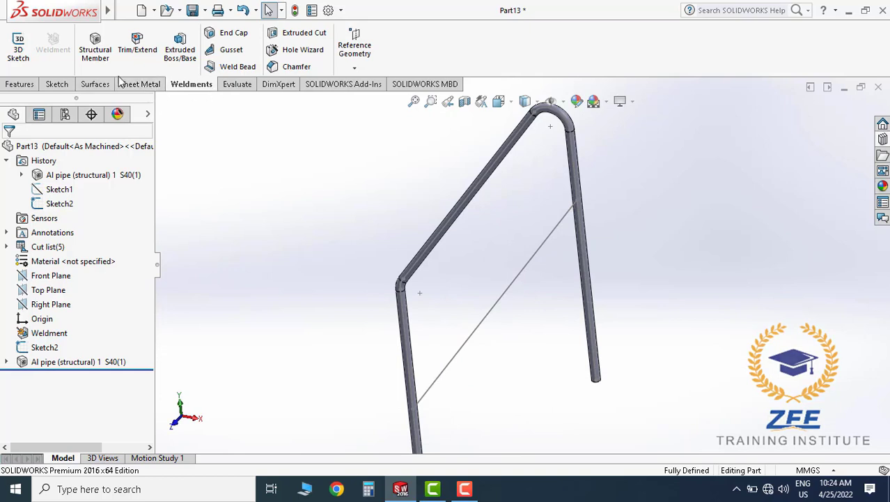
Create a 0.75 S40 structural pipe along the 325 mm offset brace line.
click(95, 47)
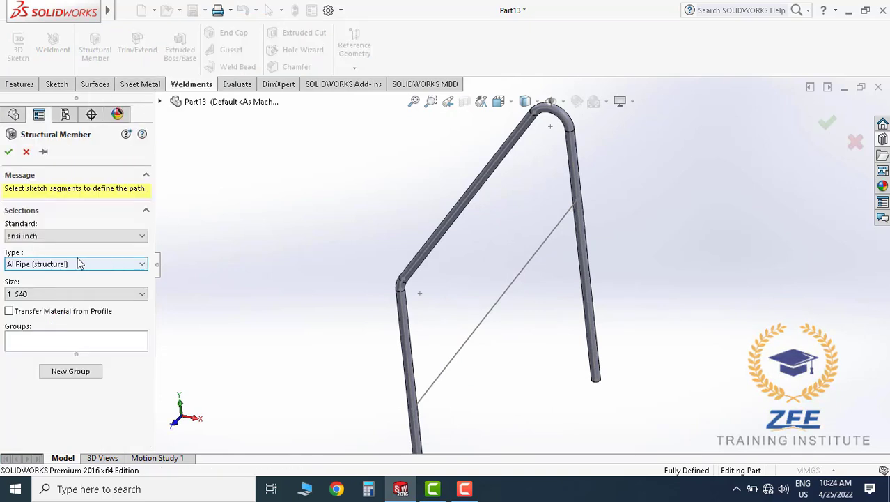
click(49, 293)
scroll(94, 184, down, 3)
drag(144, 104, 143, 56)
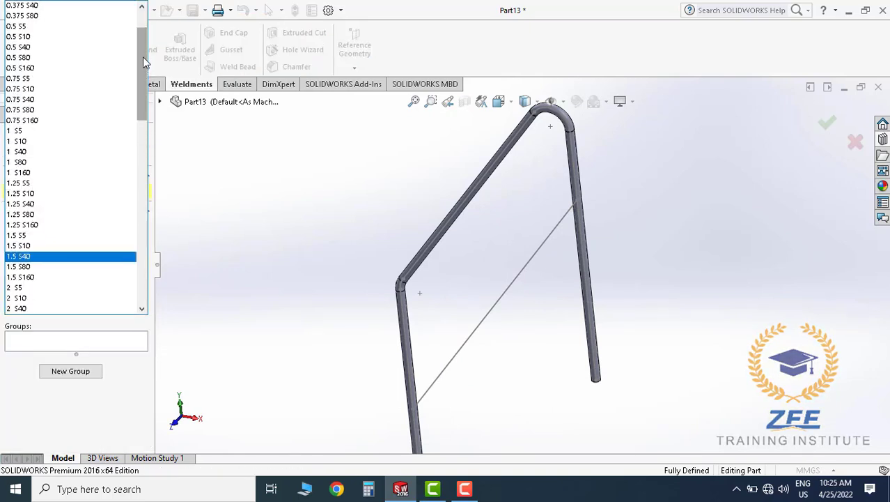
click(33, 102)
click(493, 314)
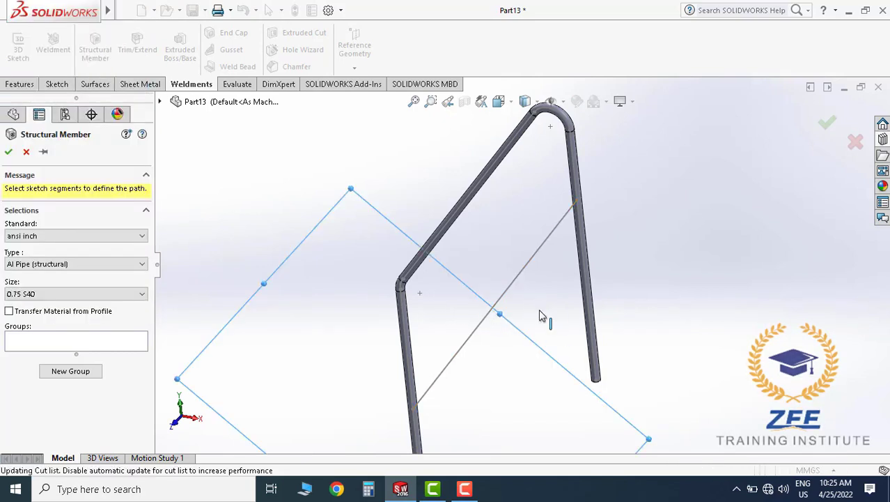
scroll(553, 219, down, 5)
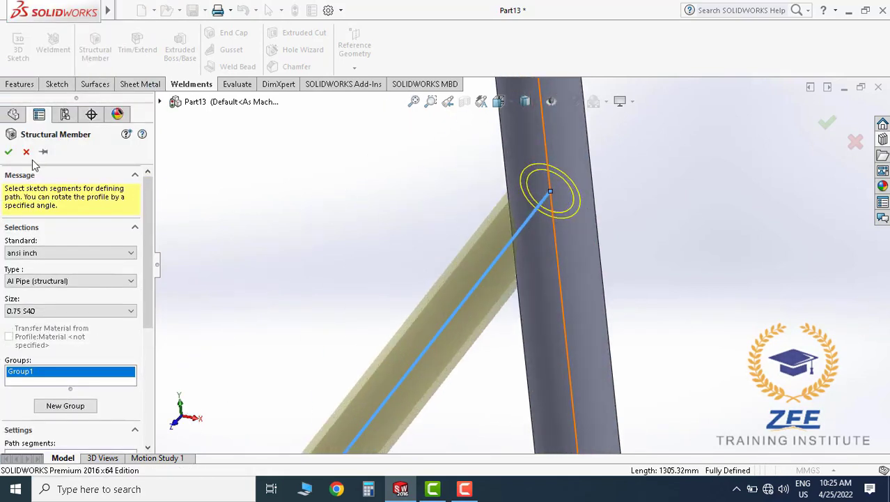
click(9, 153)
Orbit and zoom to inspect the brace pipe where it joins the frame.
scroll(614, 223, up, 5)
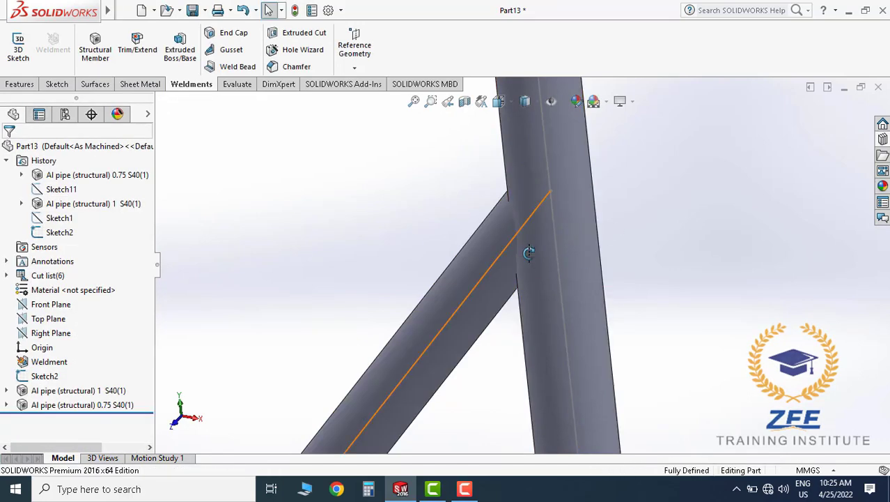
mouse_move(614, 223)
middle_down()
mouse_move(533, 264)
mouse_move(493, 247)
mouse_move(582, 189)
mouse_move(527, 277)
middle_up()
click(521, 288)
scroll(522, 308, up, 3)
scroll(583, 342, up, 3)
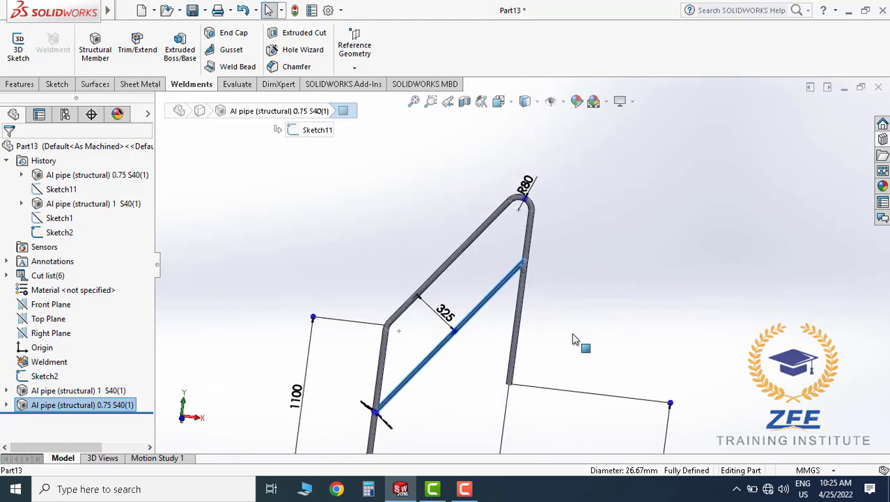
click(578, 342)
scroll(396, 308, down, 6)
scroll(396, 308, down, 5)
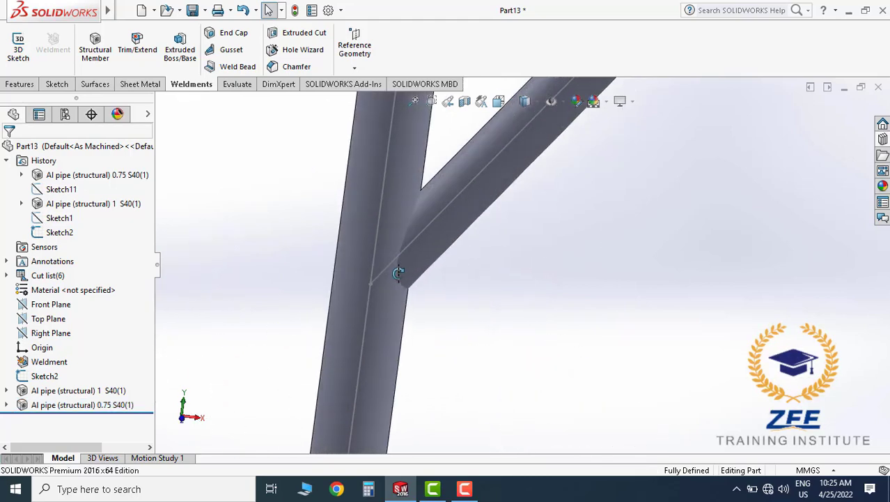
click(439, 264)
click(548, 288)
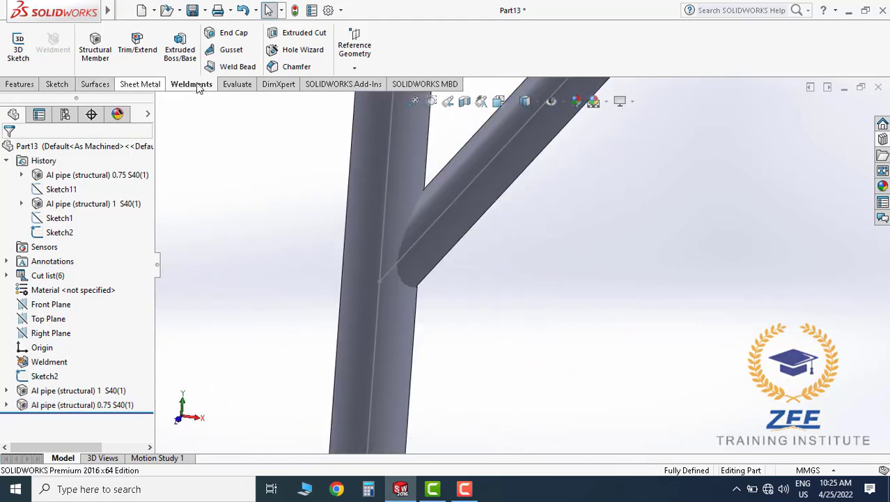
Trim/Extend the 0.75 brace pipe against the left post's face, discarding its overhanging end.
click(138, 47)
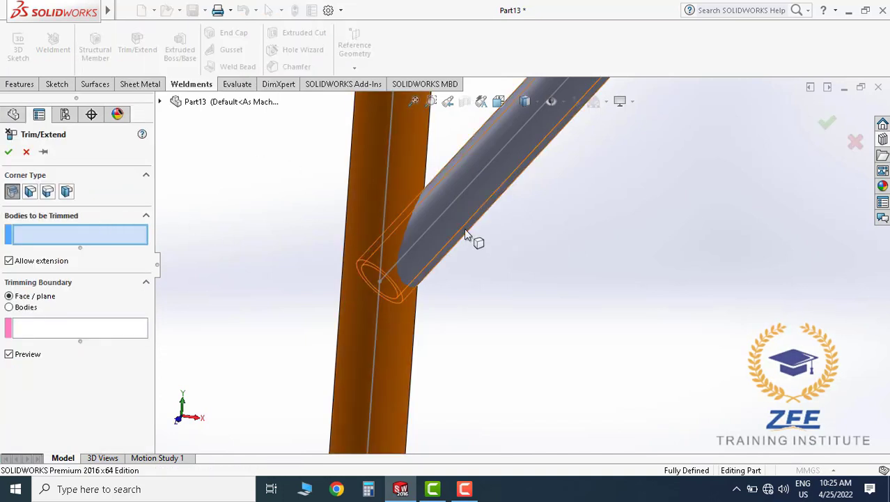
click(428, 277)
click(42, 334)
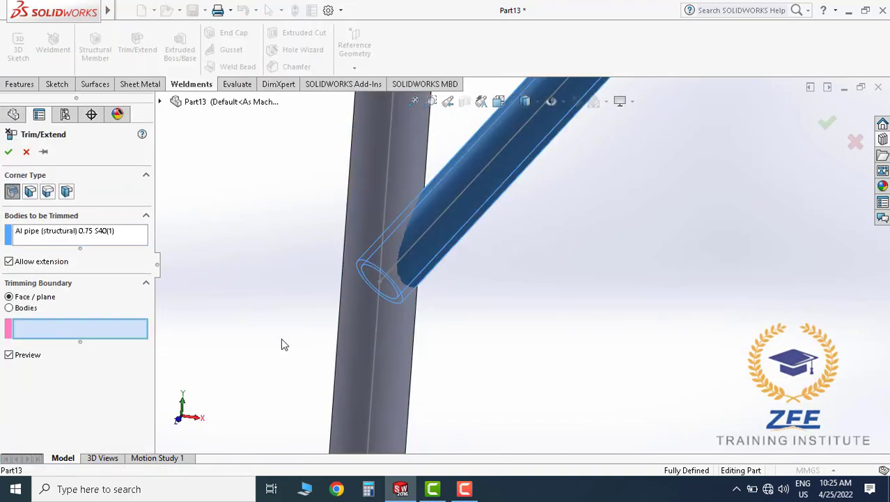
click(398, 184)
mouse_move(449, 285)
ctrl+middle_down()
mouse_move(540, 274)
mouse_move(428, 265)
mouse_move(544, 324)
ctrl+middle_up()
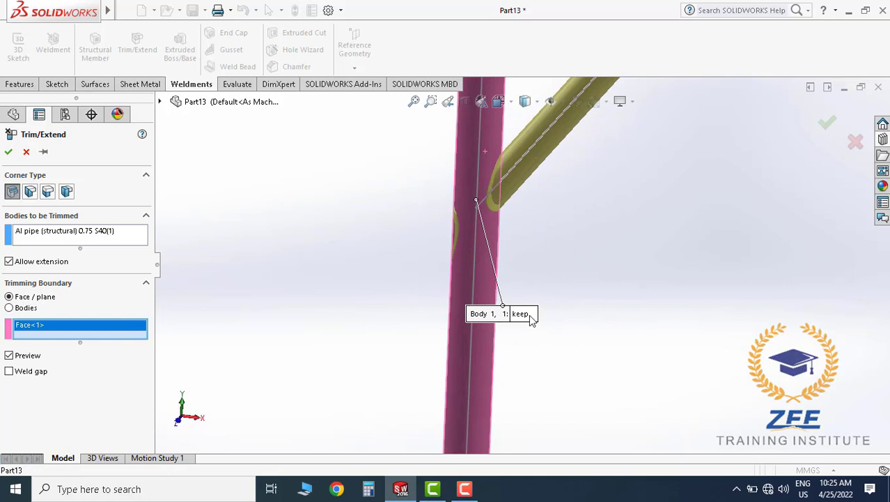
click(531, 318)
Add the right post's face as a second trim boundary and confirm trimming the brace.
middle_drag(601, 265, 480, 319)
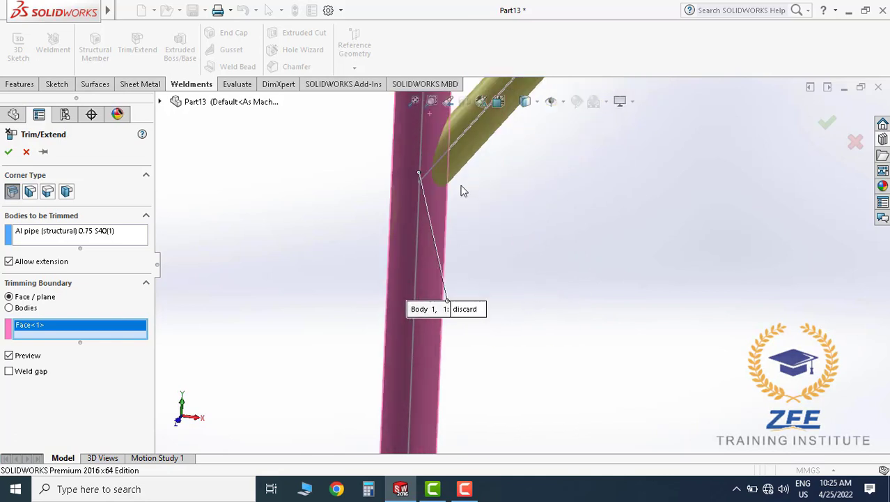
scroll(448, 197, down, 2)
scroll(568, 187, up, 10)
scroll(604, 180, up, 3)
scroll(568, 230, down, 6)
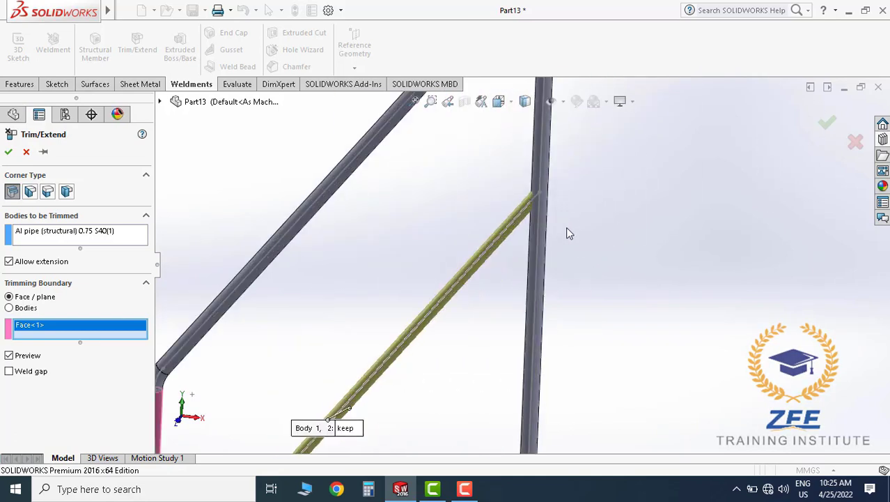
middle_drag(568, 232, 206, 322)
click(526, 282)
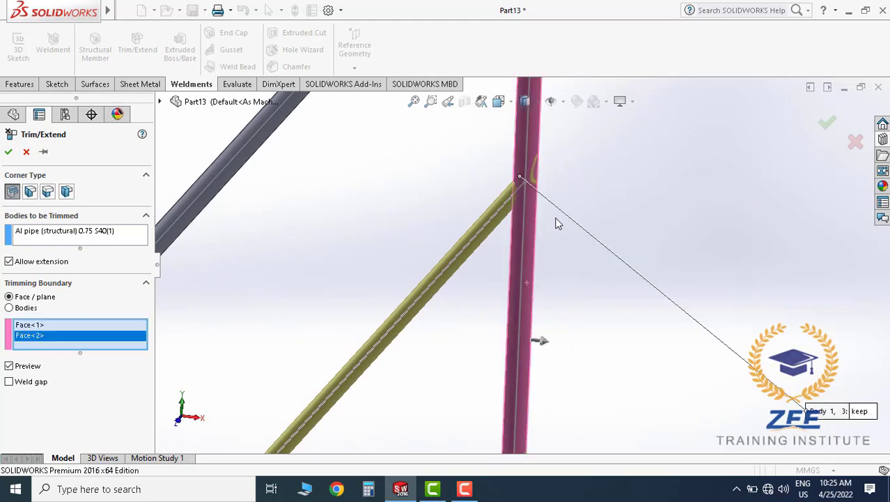
mouse_move(559, 223)
middle_down()
mouse_move(540, 211)
mouse_move(685, 333)
middle_up()
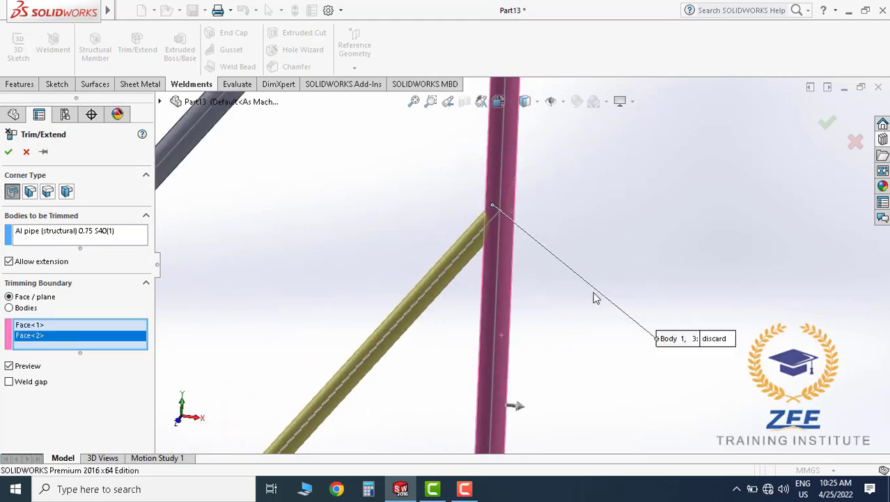
middle_drag(495, 244, 533, 238)
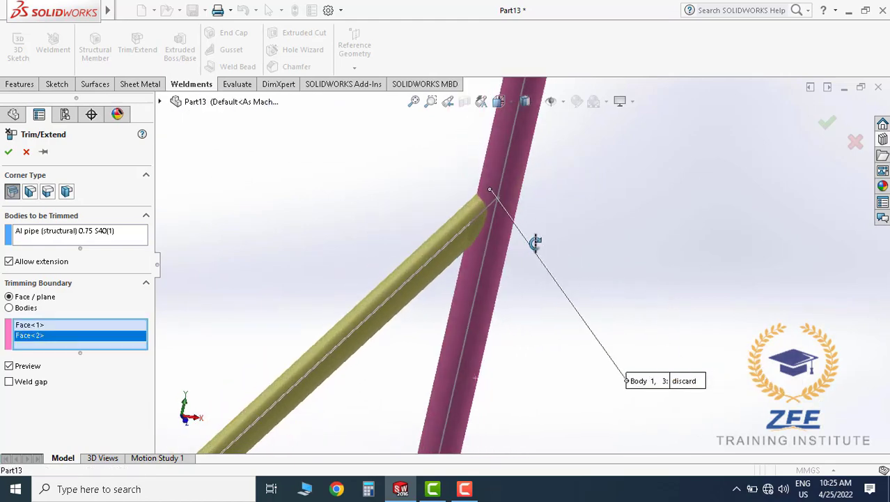
click(8, 152)
mouse_move(556, 206)
middle_down()
mouse_move(483, 234)
mouse_move(422, 181)
mouse_move(546, 271)
middle_up()
Temporarily hide the vertical pipe to inspect the trimmed cut, then bring it back.
click(582, 258)
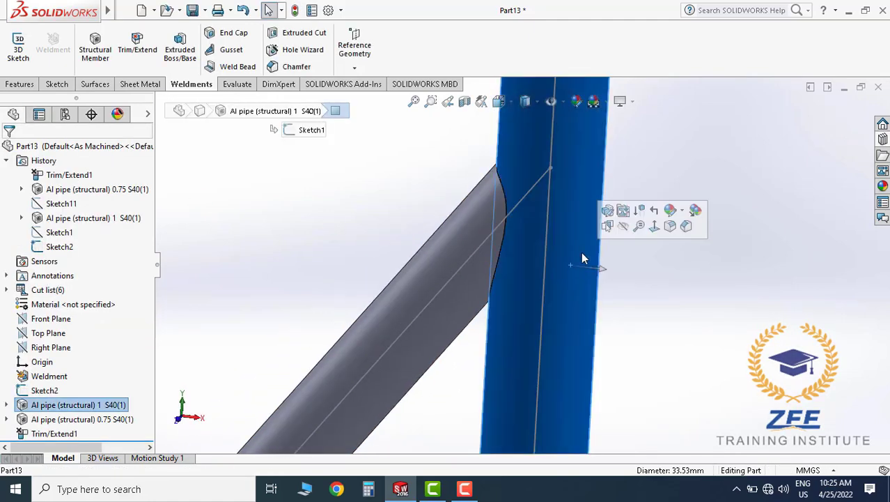
click(623, 226)
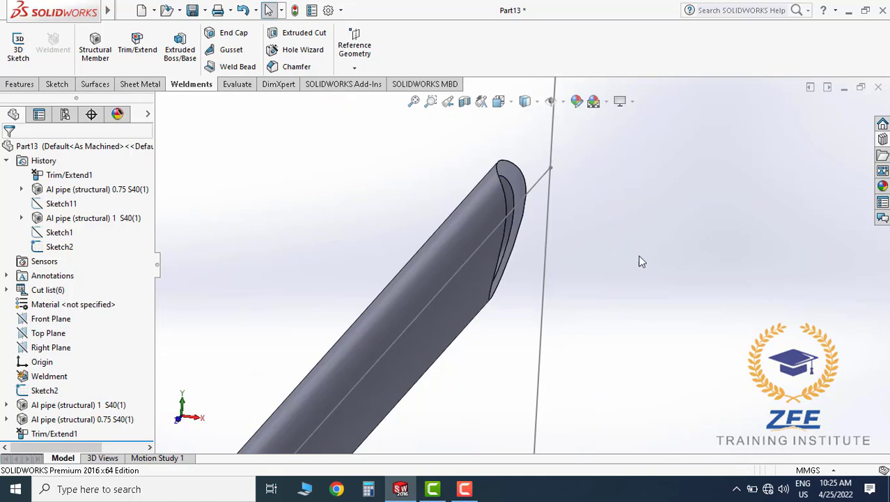
mouse_move(642, 262)
middle_down()
mouse_move(483, 294)
mouse_move(410, 254)
mouse_move(481, 273)
mouse_move(650, 241)
middle_up()
key(ctrl+z)
Collapse the feature history and hide Sketch2, leaving only the solid pipe frame visible.
scroll(604, 294, down, 3)
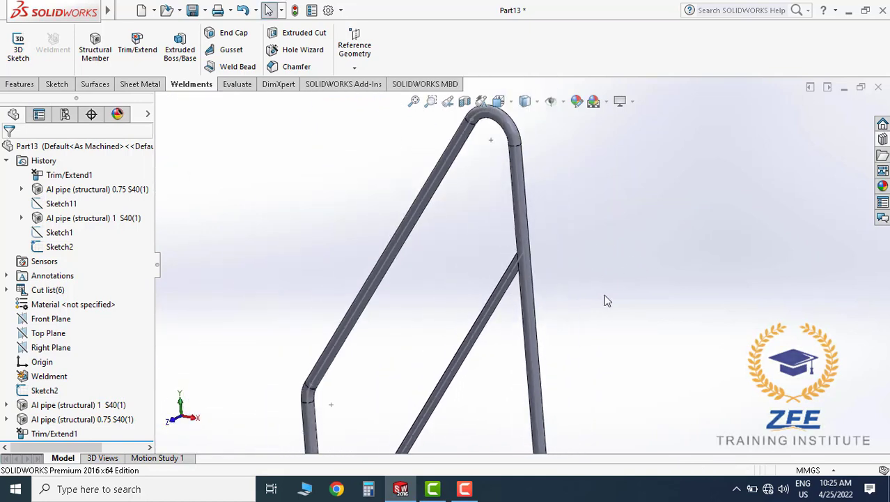
scroll(508, 237, down, 3)
scroll(508, 236, down, 2)
scroll(508, 236, up, 5)
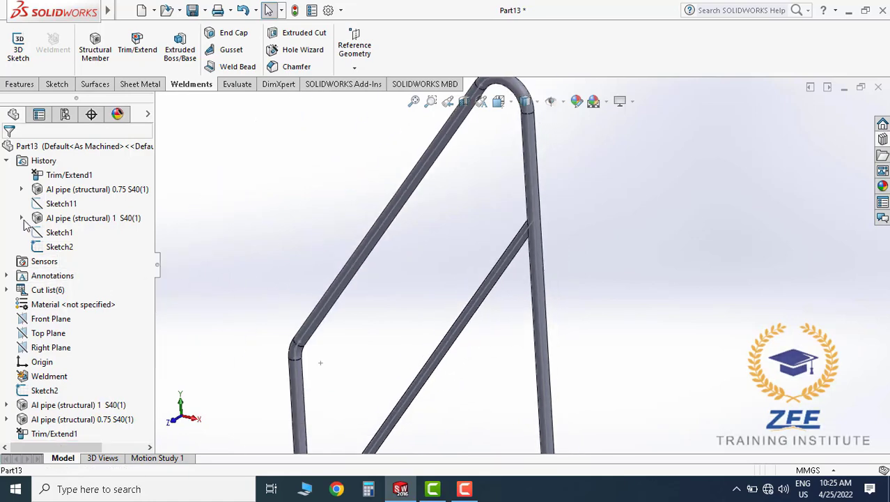
click(6, 161)
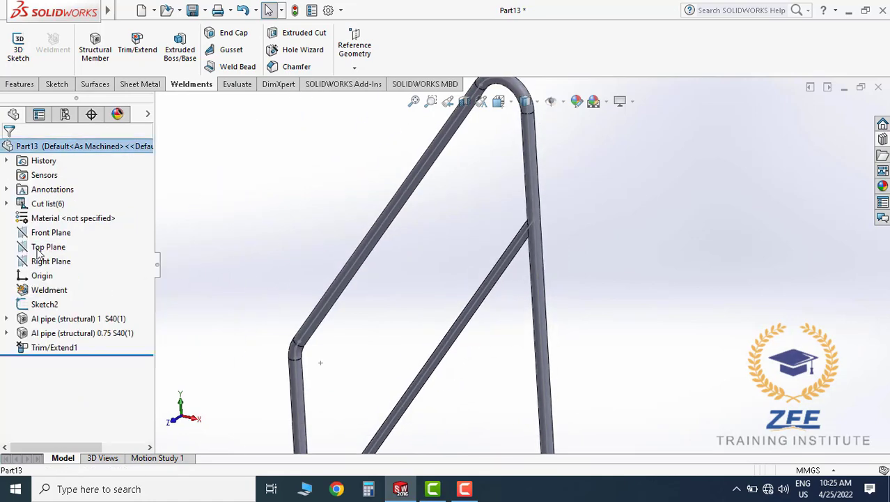
click(49, 307)
click(60, 285)
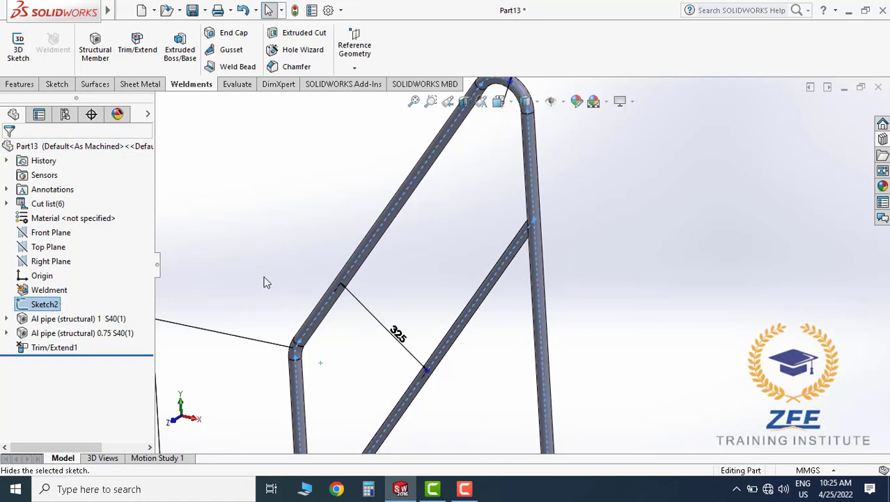
scroll(472, 286, up, 3)
scroll(477, 300, down, 2)
scroll(482, 311, up, 3)
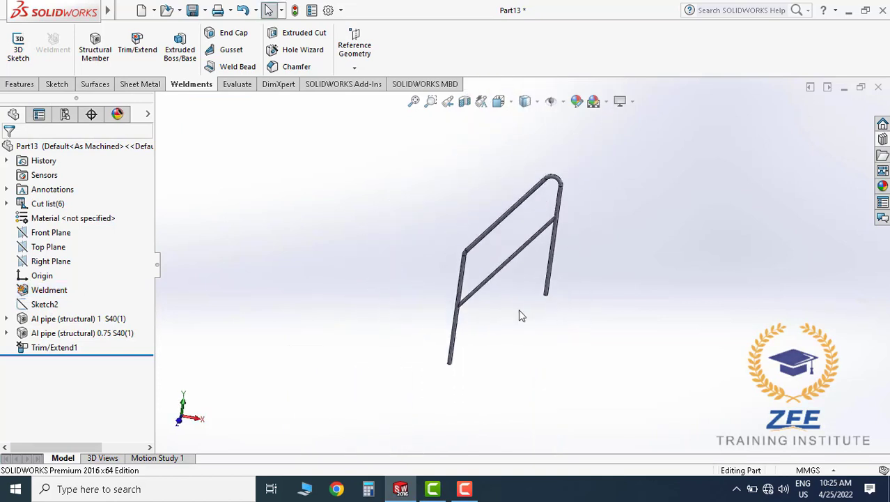
mouse_move(521, 312)
middle_down()
mouse_move(589, 238)
mouse_move(435, 215)
mouse_move(550, 245)
mouse_move(482, 247)
mouse_move(487, 244)
middle_up()
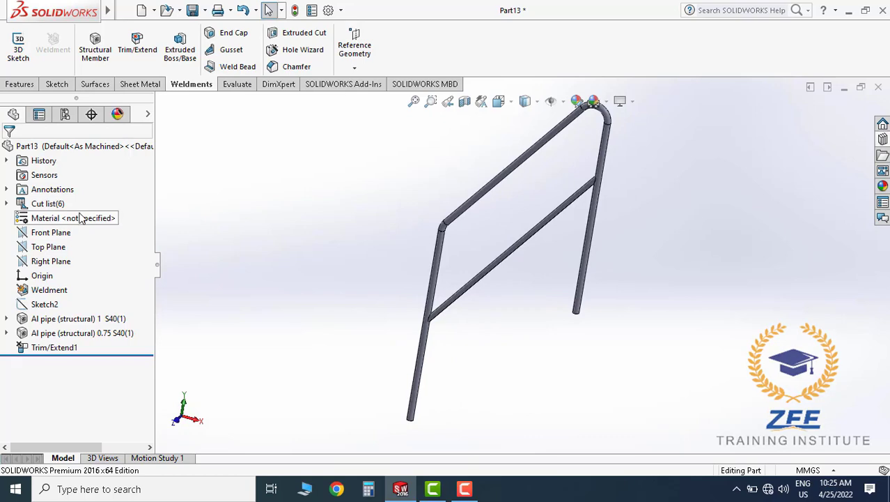
Apply ASTM A36 Steel to the handrail part through Edit Material.
right_click(81, 218)
click(127, 209)
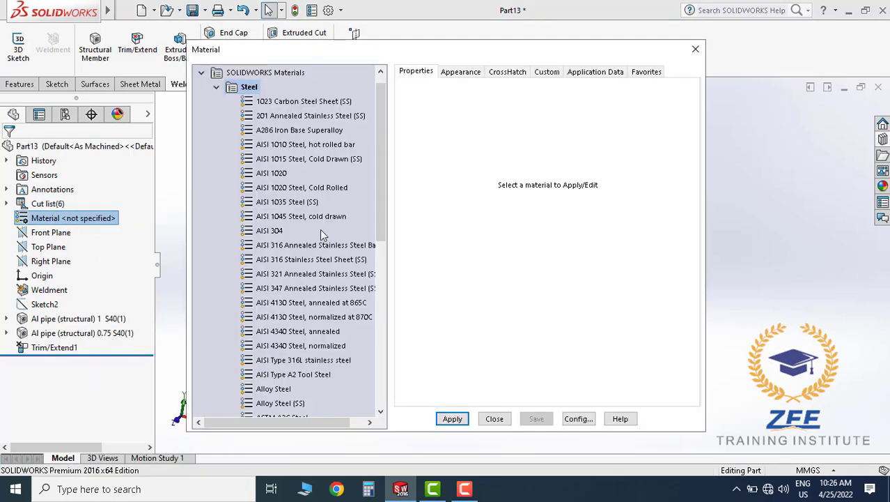
scroll(376, 225, down, 1)
scroll(322, 326, down, 1)
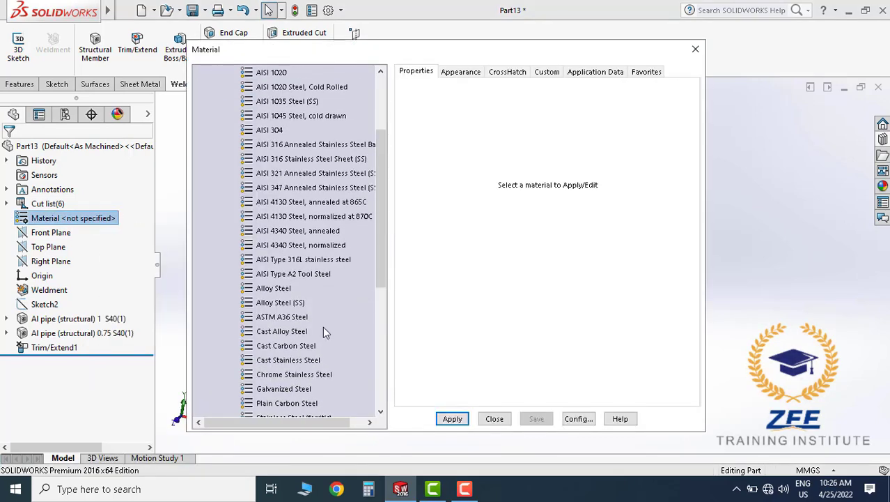
click(279, 318)
click(497, 422)
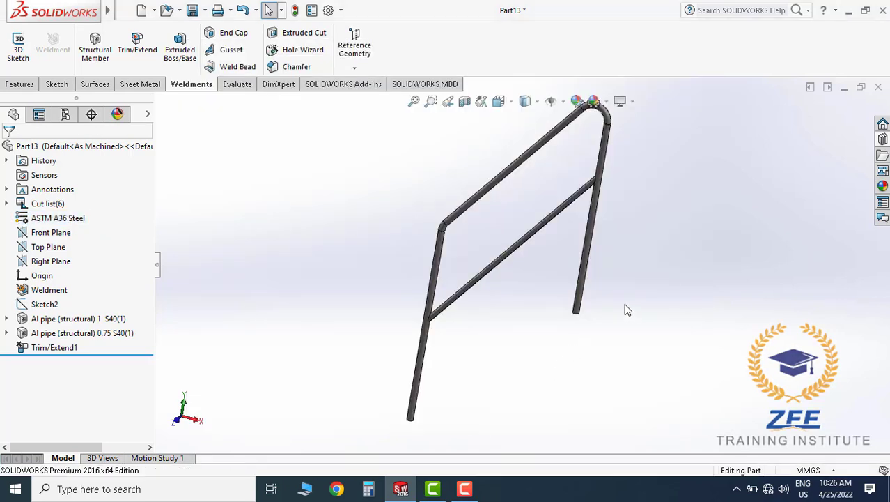
mouse_move(625, 306)
middle_down()
mouse_move(564, 283)
mouse_move(524, 210)
mouse_move(531, 300)
mouse_move(473, 303)
mouse_move(565, 244)
mouse_move(465, 239)
mouse_move(492, 284)
mouse_move(434, 262)
mouse_move(491, 258)
middle_up()
scroll(465, 357, up, 5)
scroll(465, 357, up, 2)
scroll(459, 339, up, 3)
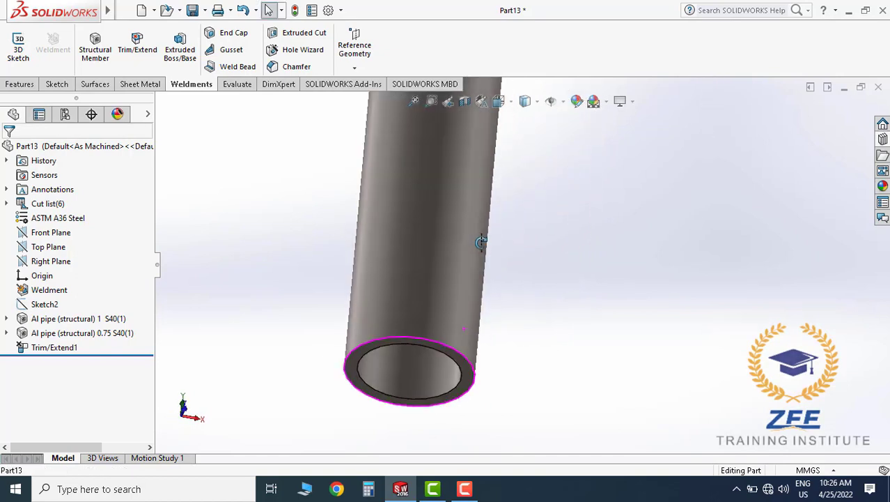
scroll(427, 265, down, 2)
click(29, 84)
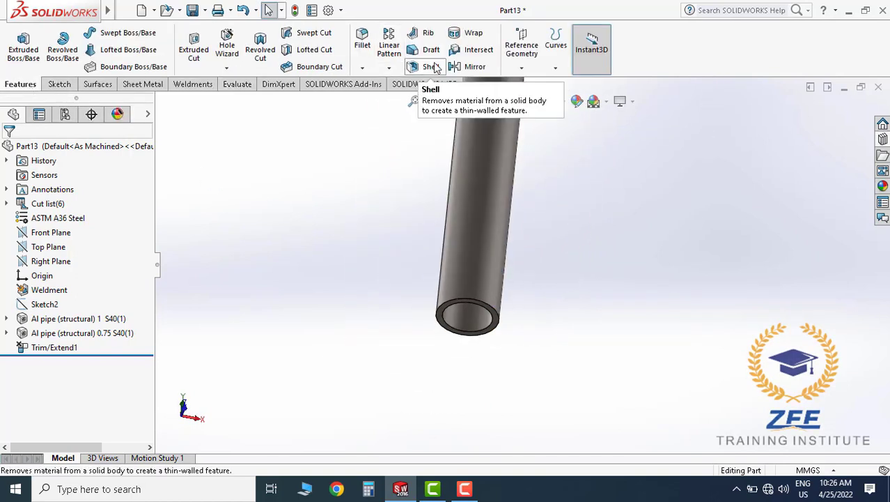
Create Plane3 from the pipe end face, offset flipped and 131 mm along the pipe.
click(522, 68)
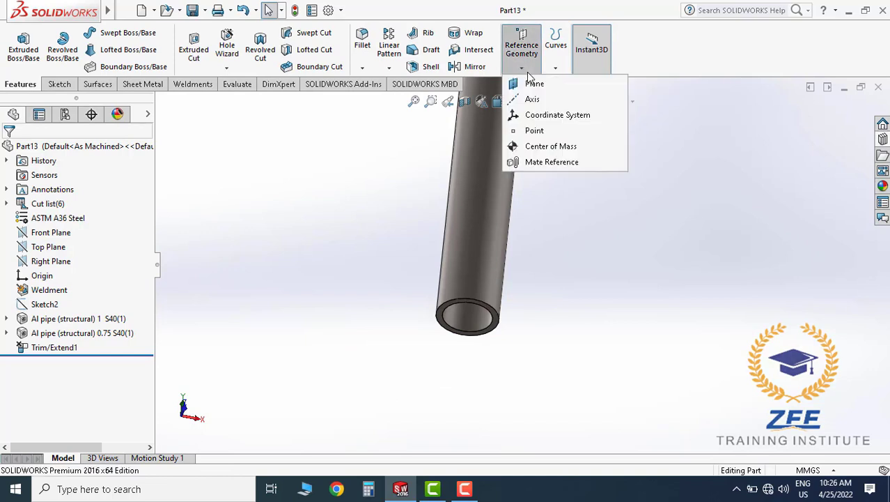
click(496, 320)
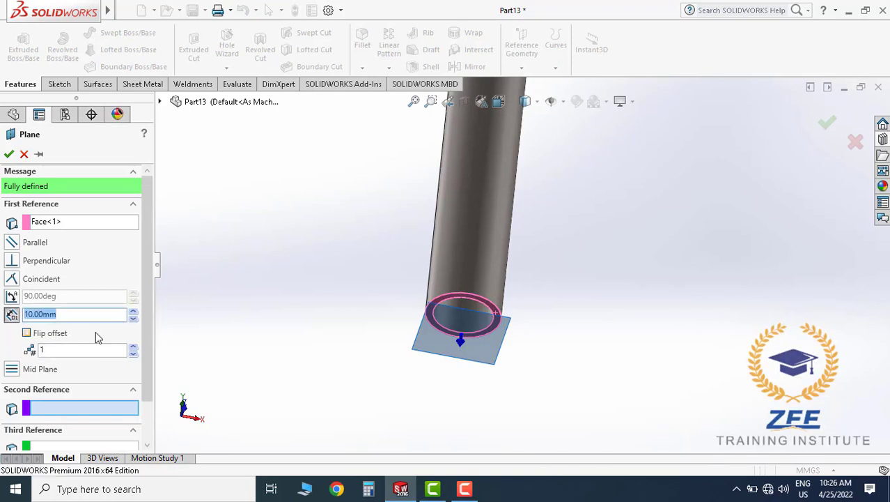
click(27, 334)
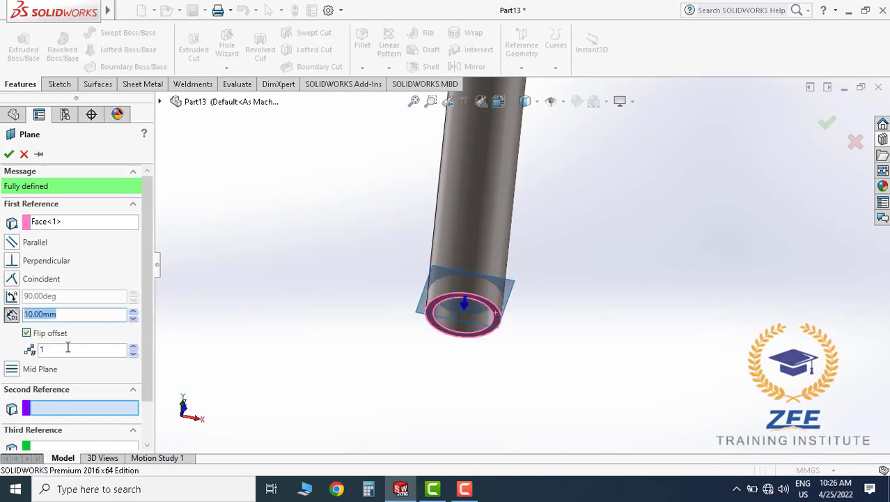
click(54, 349)
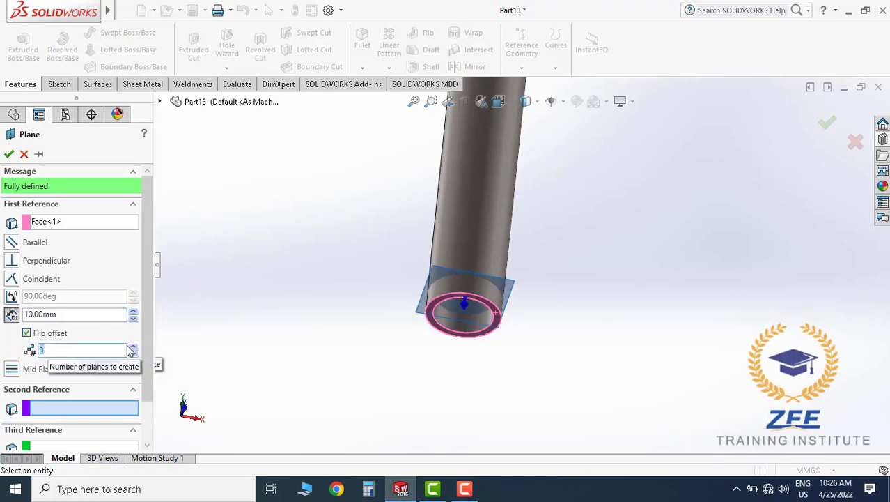
mouse_move(145, 264)
mouse_down()
mouse_move(146, 364)
mouse_move(144, 274)
mouse_up()
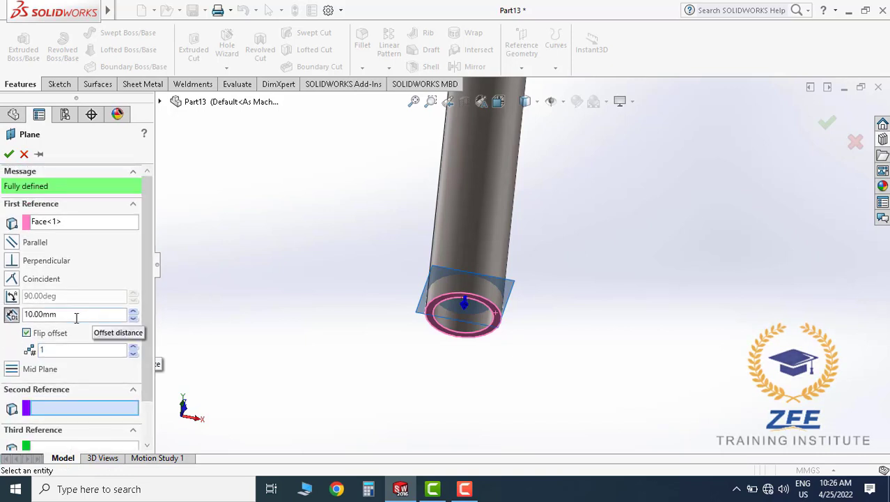
drag(75, 315, 33, 315)
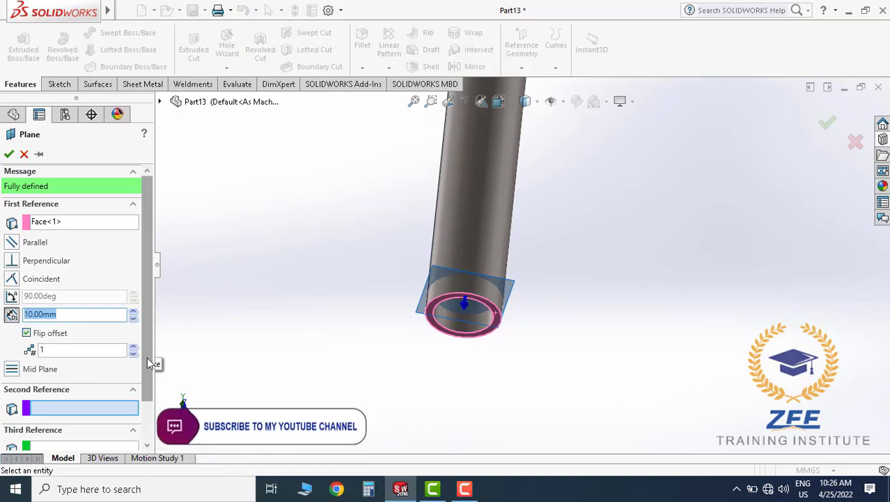
text(1)
text(31)
key(Return)
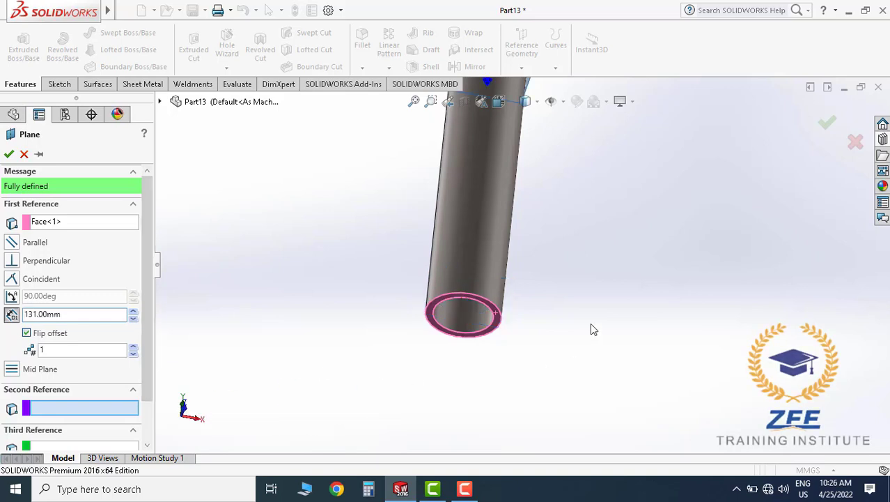
mouse_move(590, 323)
middle_down()
mouse_move(558, 192)
mouse_move(565, 250)
mouse_move(557, 224)
mouse_move(520, 223)
mouse_move(528, 277)
middle_up()
click(9, 154)
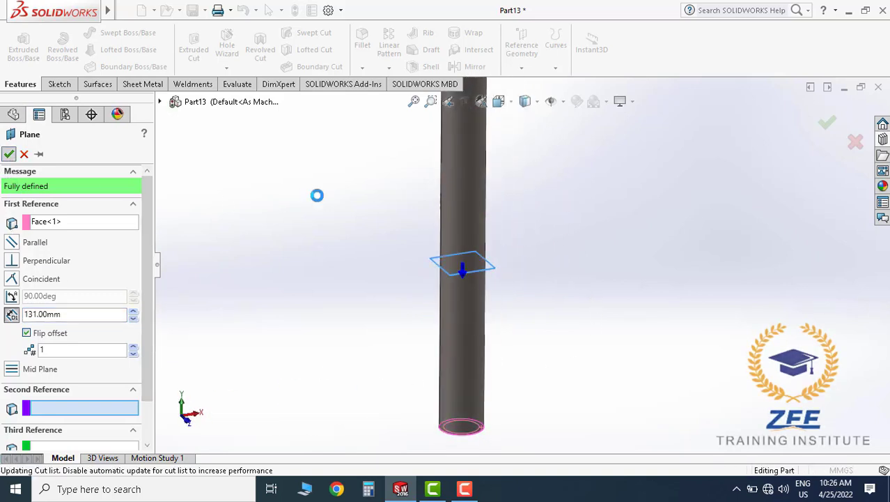
scroll(520, 252, up, 3)
scroll(536, 249, up, 3)
scroll(536, 256, down, 3)
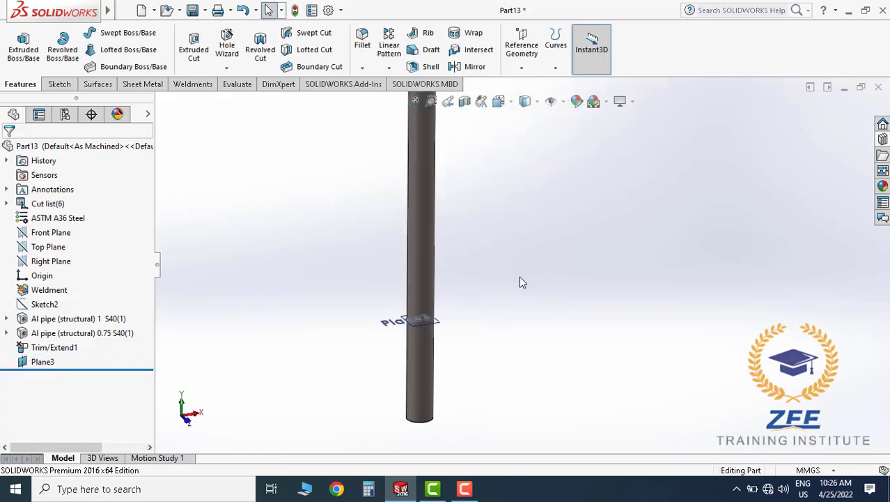
Select Plane3 and start a new sketch on it.
mouse_move(511, 299)
middle_down()
mouse_move(453, 289)
mouse_move(482, 296)
middle_up()
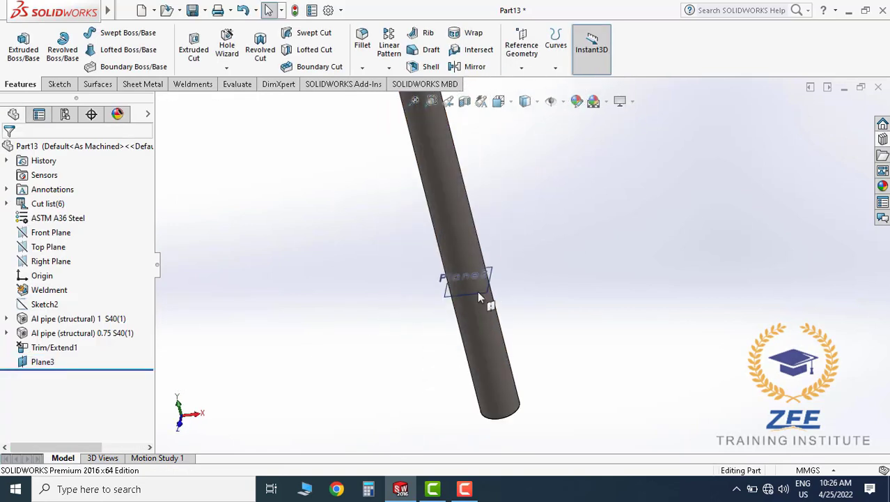
click(477, 291)
click(530, 253)
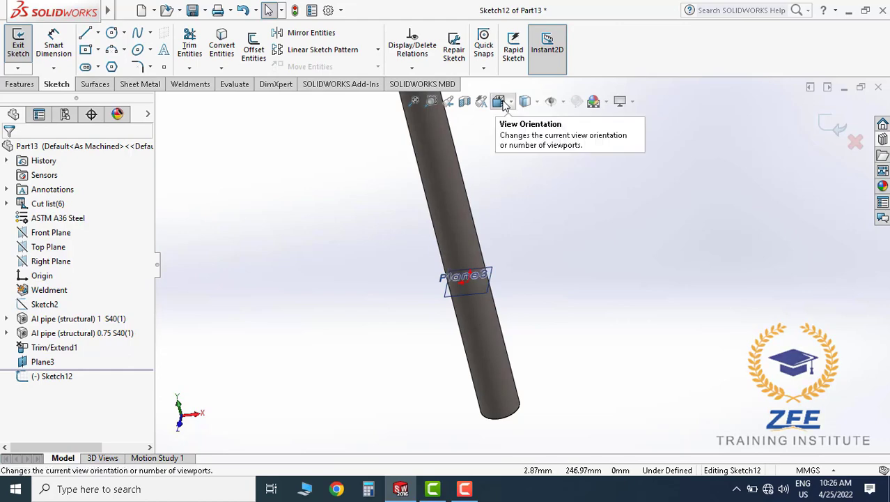
click(499, 101)
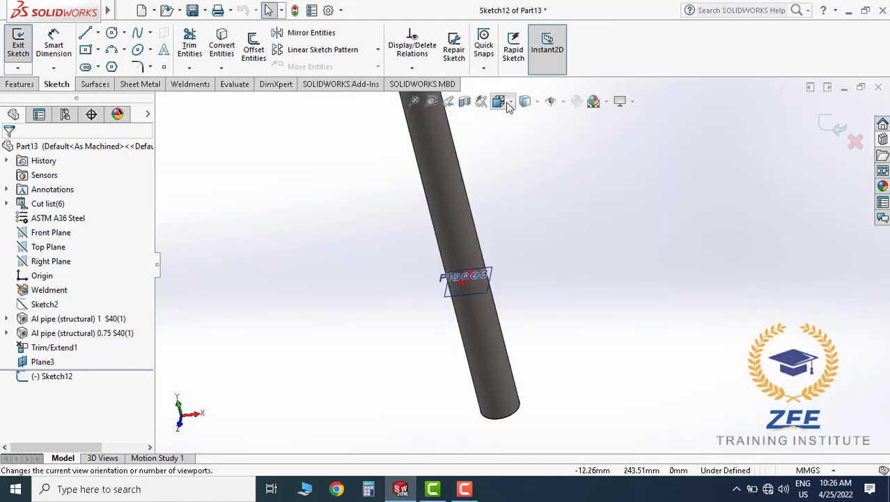
click(505, 102)
click(573, 170)
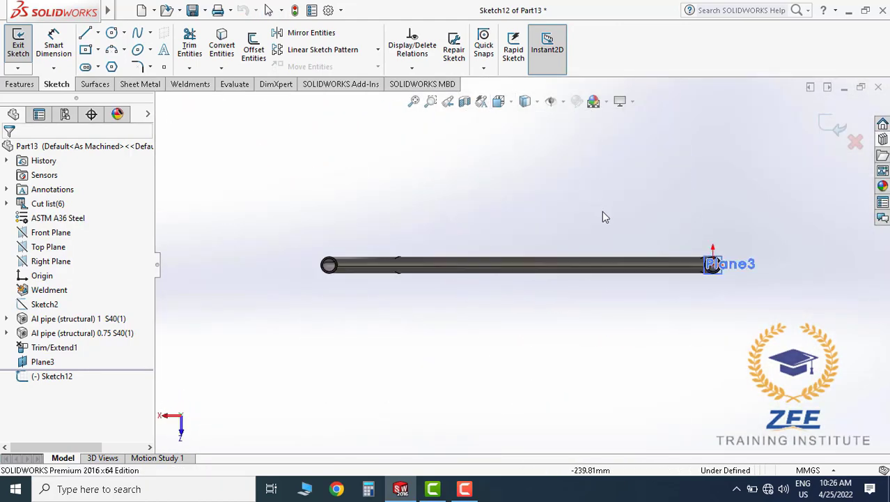
Turn the view Normal To Plane3 and zoom in on the pipe end.
scroll(673, 272, down, 5)
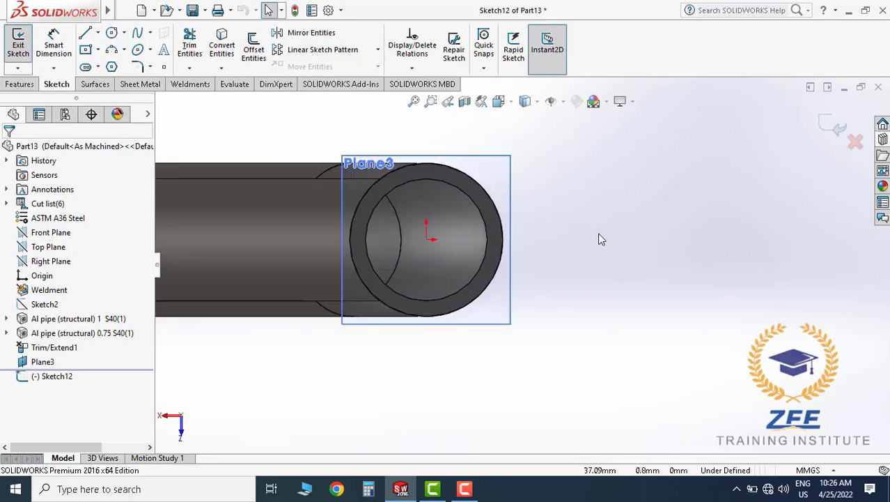
scroll(588, 243, up, 5)
middle_drag(539, 249, 478, 324)
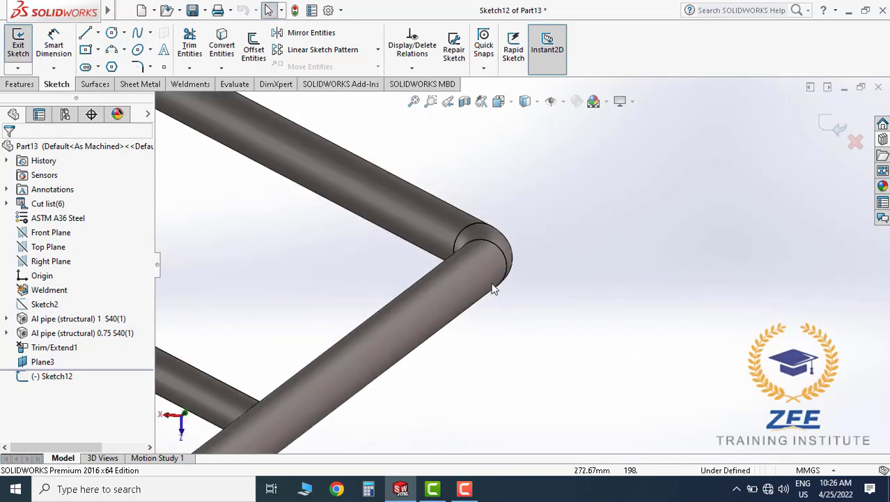
scroll(450, 307, down, 5)
scroll(449, 279, down, 2)
scroll(488, 254, up, 3)
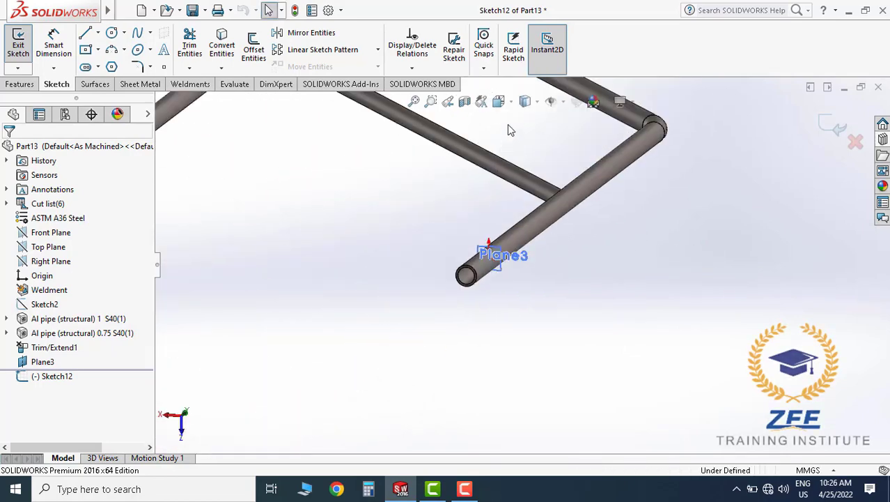
click(507, 103)
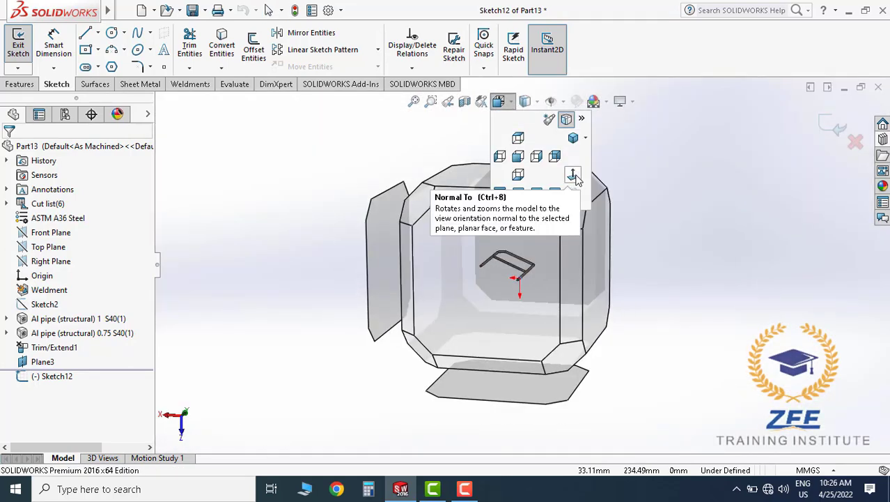
click(578, 177)
scroll(747, 280, down, 2)
scroll(747, 279, down, 2)
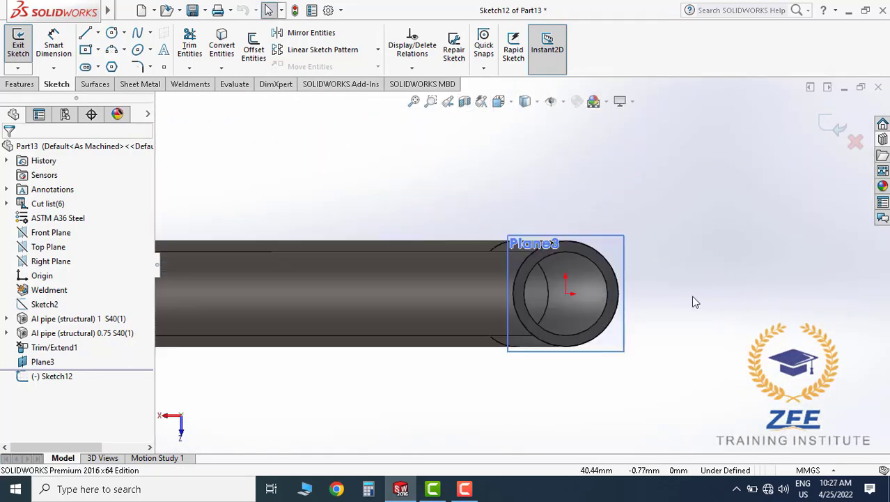
scroll(694, 303, down, 2)
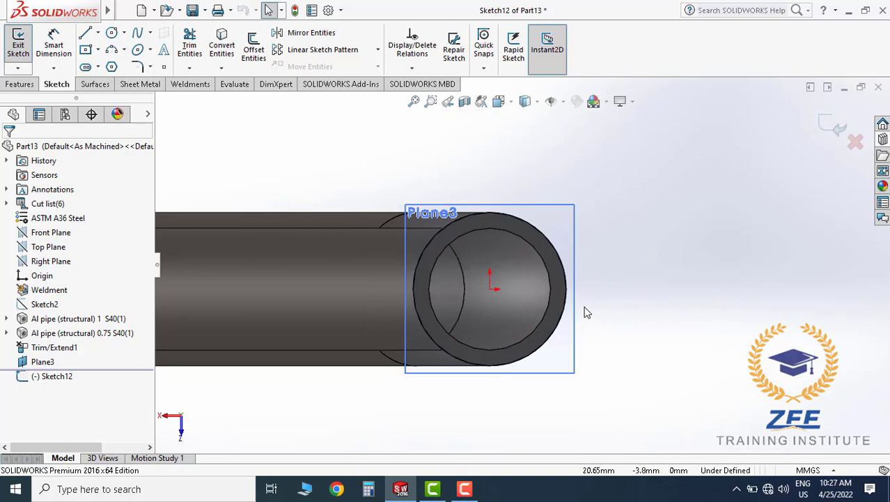
Draw a centre rectangle to the right of the pipe section, then reopen Sketch12 for editing.
click(98, 51)
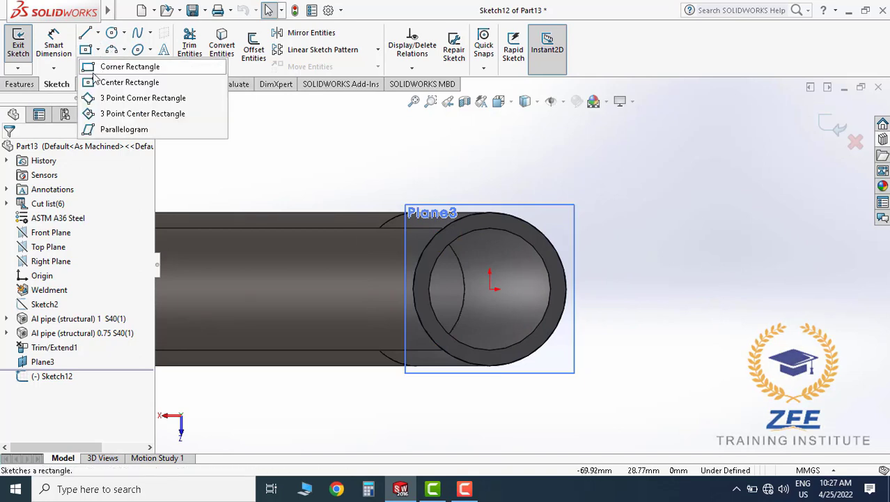
click(130, 83)
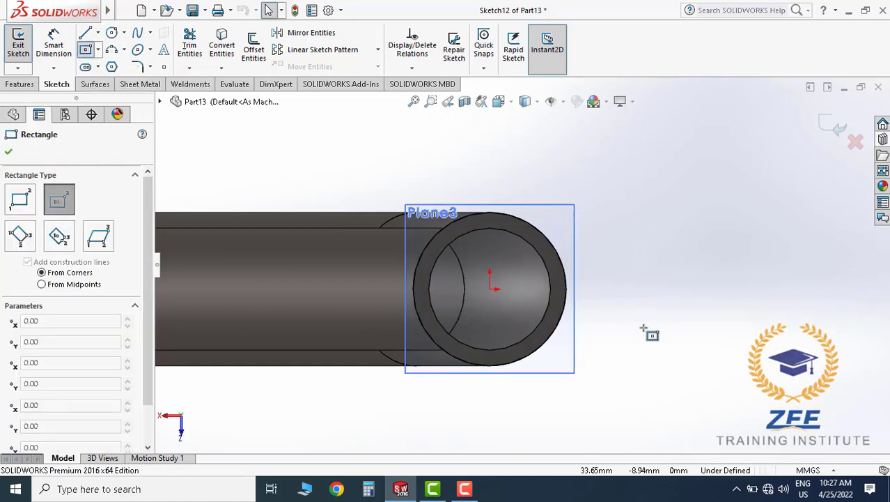
click(652, 287)
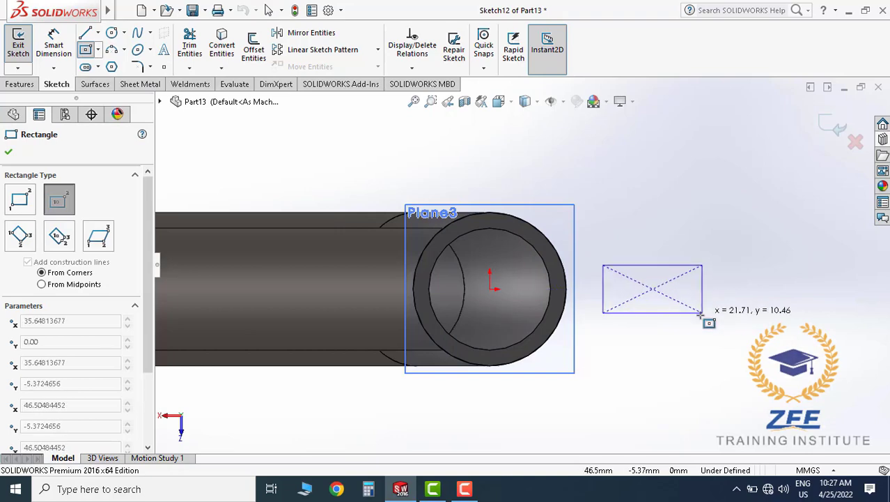
click(723, 313)
key(Escape)
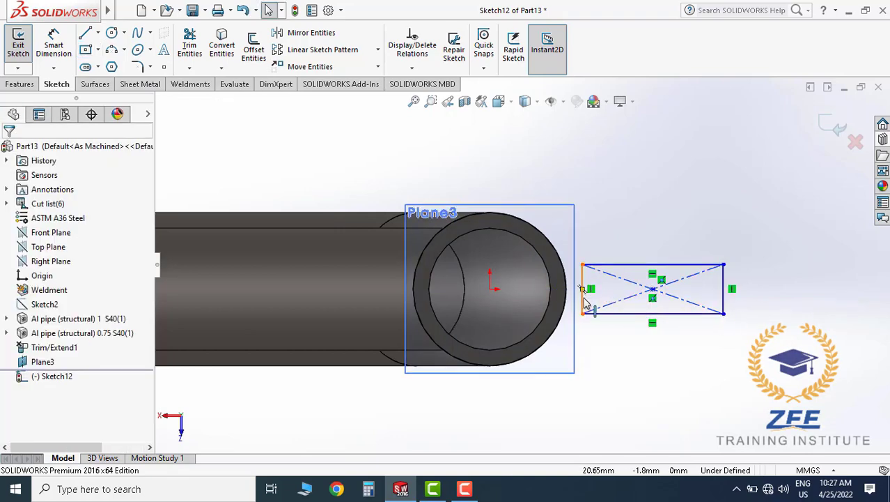
click(585, 303)
key(ctrl+b)
scroll(565, 300, down, 1)
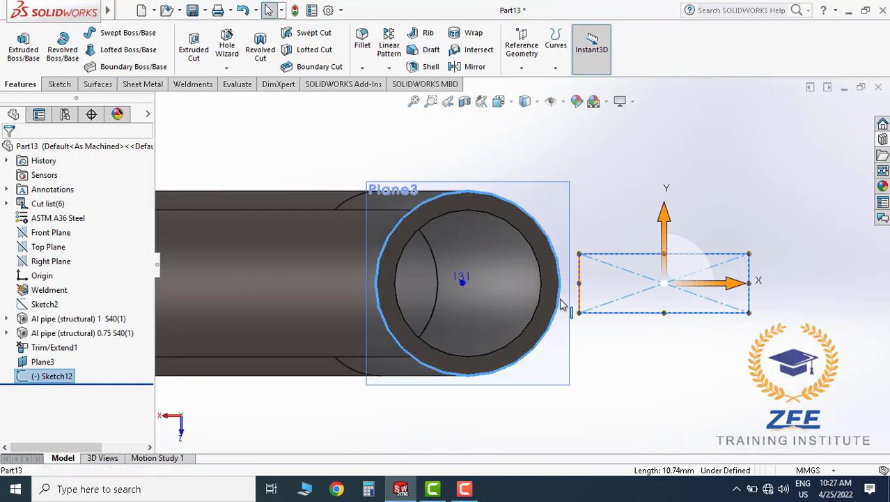
click(662, 395)
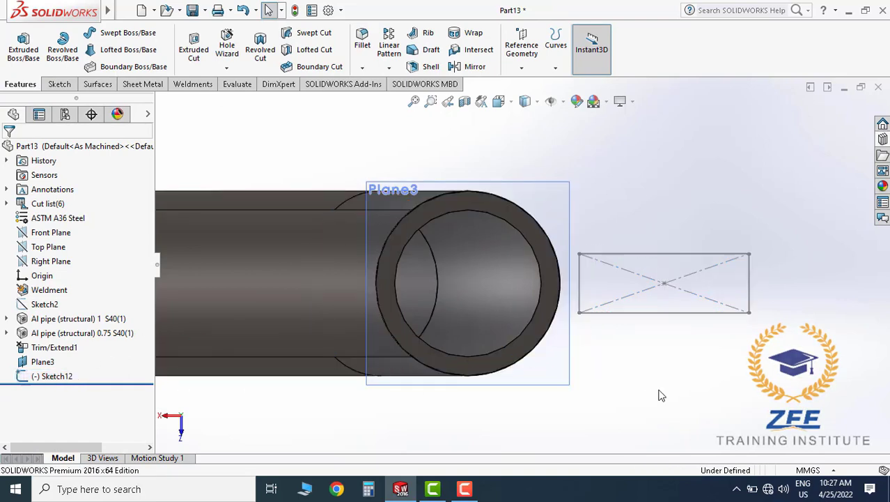
click(53, 376)
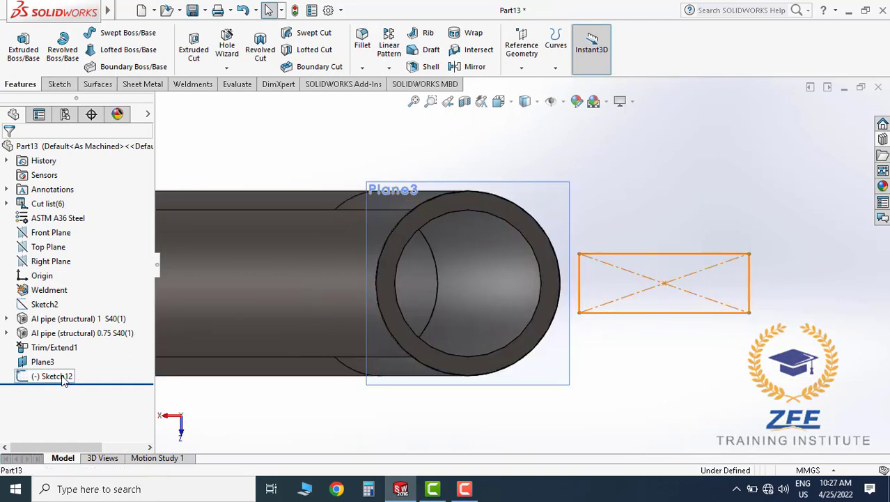
click(70, 338)
Make the rectangle's left side tangent to the pipe's outer circular edge.
click(581, 298)
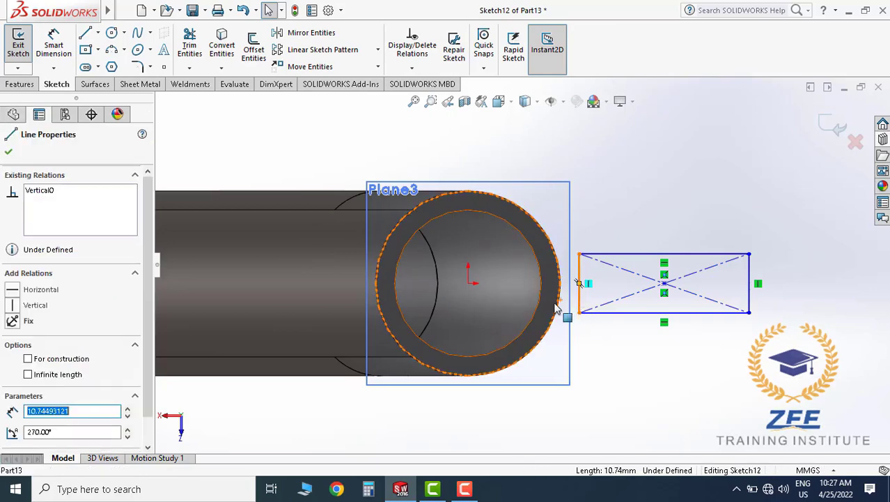
click(558, 314)
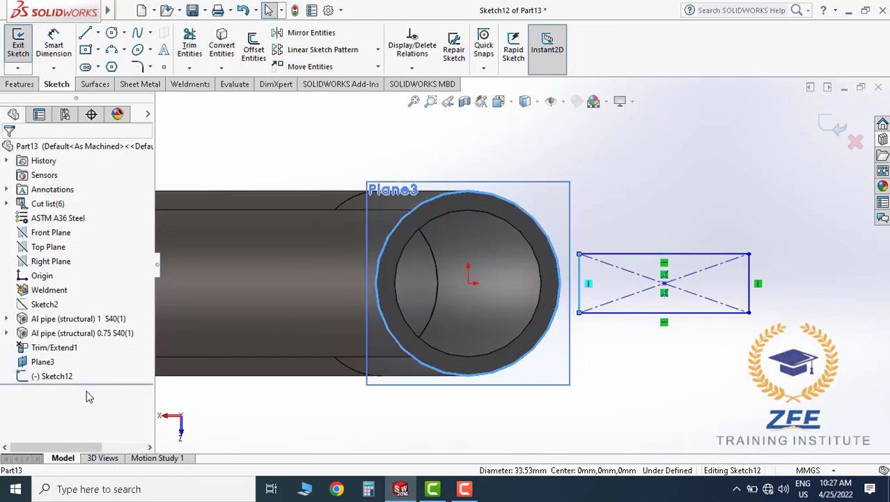
click(666, 367)
scroll(629, 305, down, 2)
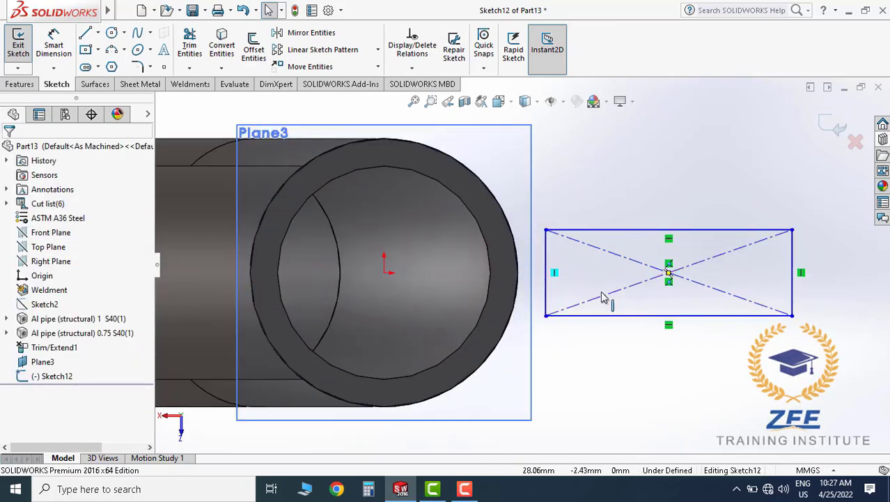
click(546, 293)
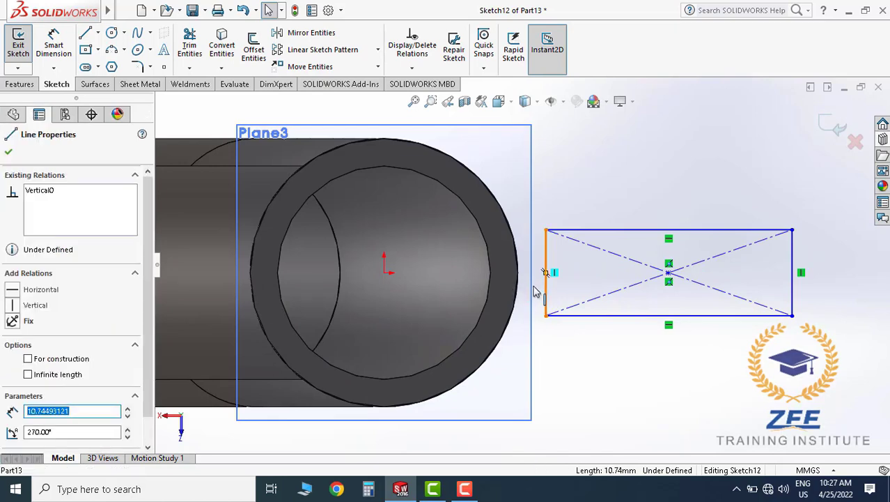
click(635, 345)
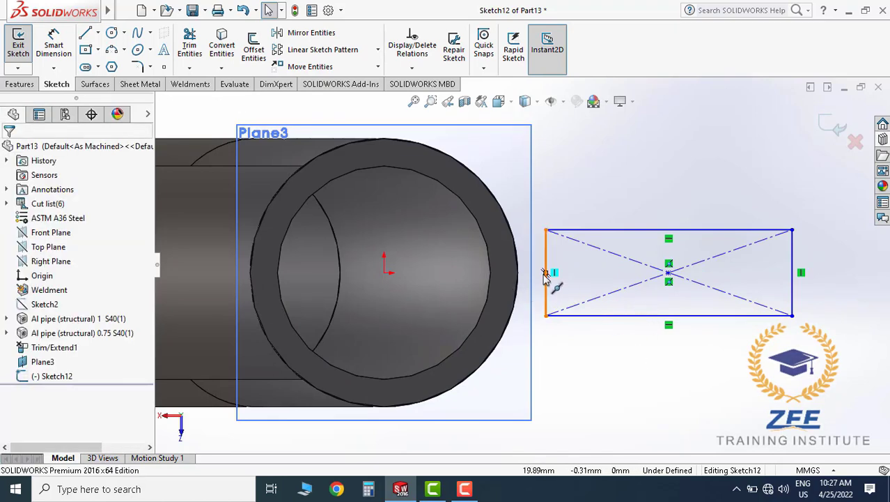
drag(545, 274, 521, 279)
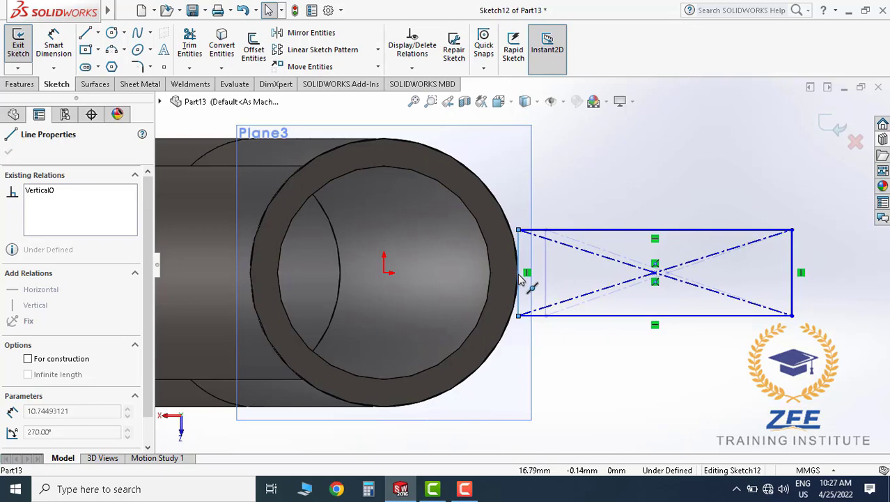
click(632, 371)
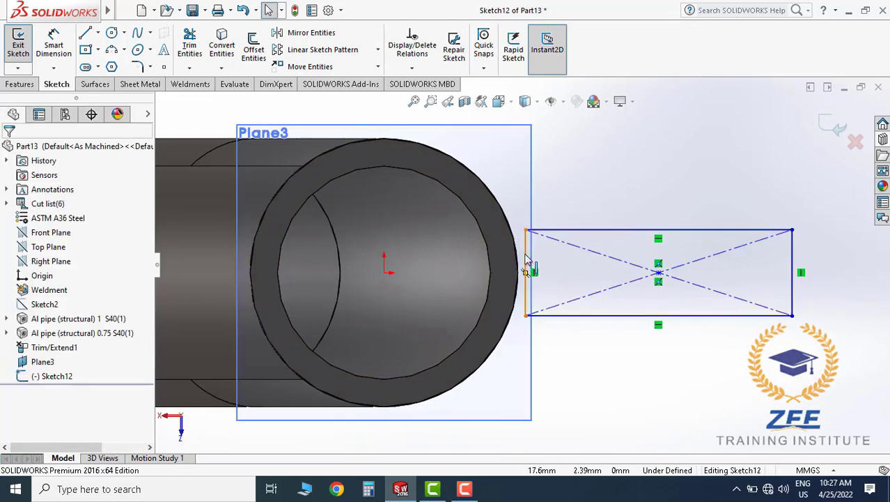
click(527, 259)
ctrl+click(507, 221)
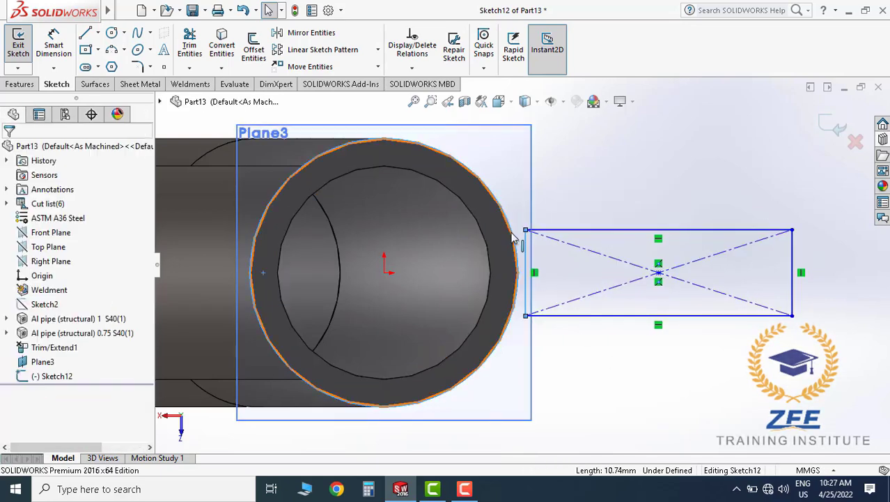
click(72, 362)
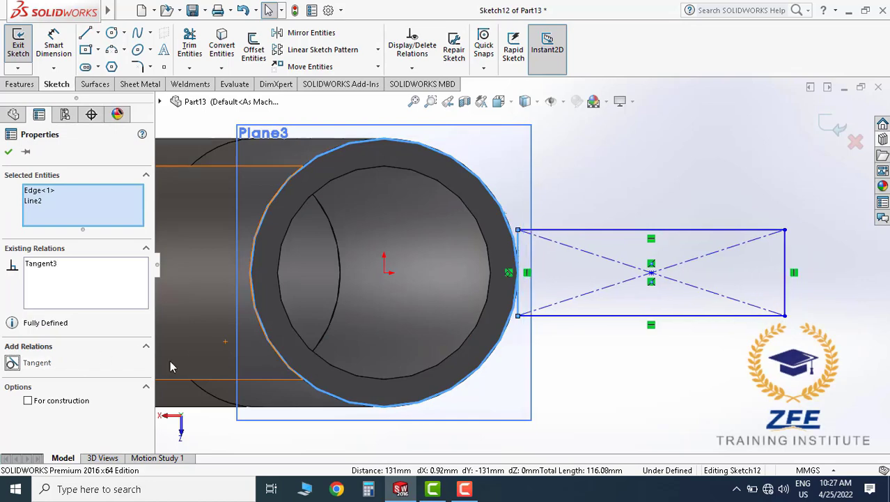
Dimension the rectangle to 8 mm wide and 8 mm high.
click(638, 400)
scroll(616, 232, up, 2)
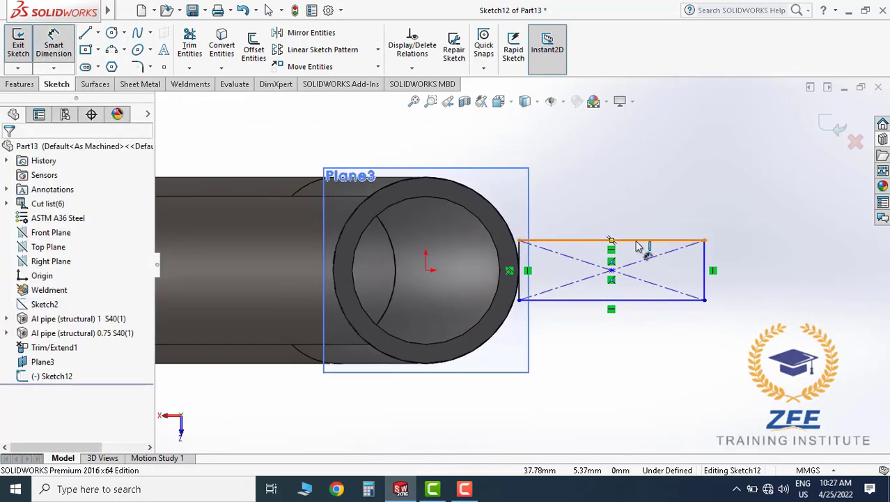
click(637, 241)
click(631, 213)
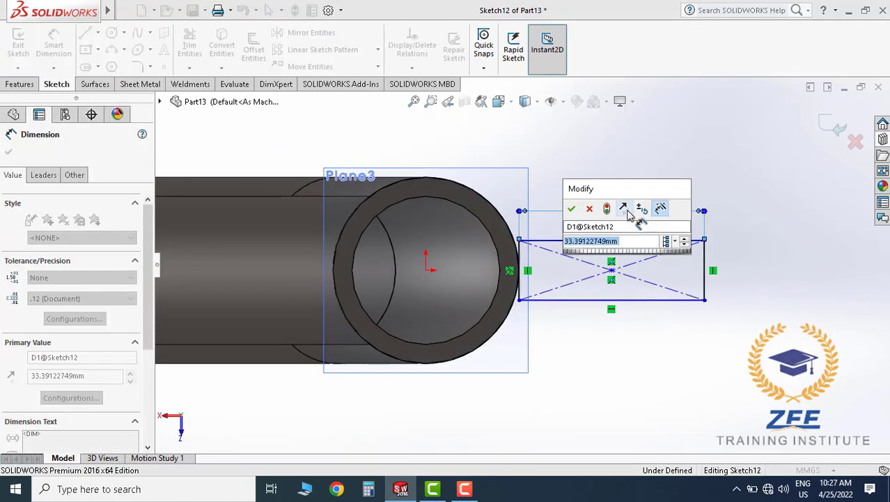
text(8)
key(Return)
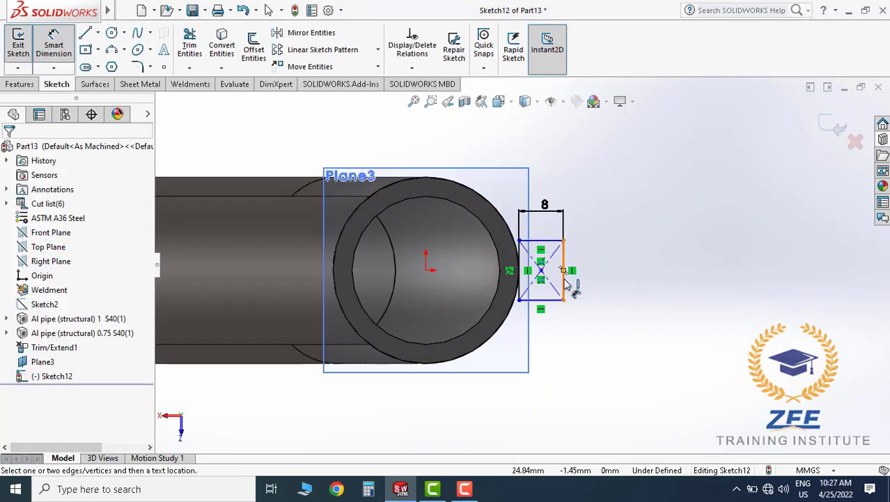
click(566, 284)
click(600, 274)
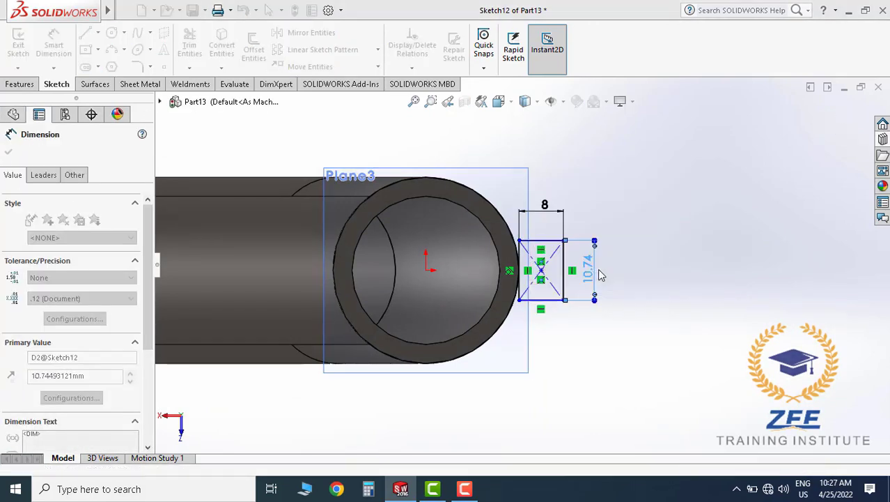
text(8)
key(Return)
Align the rectangle's centre point horizontally with the origin, fully defining the square.
scroll(553, 276, down, 2)
click(536, 254)
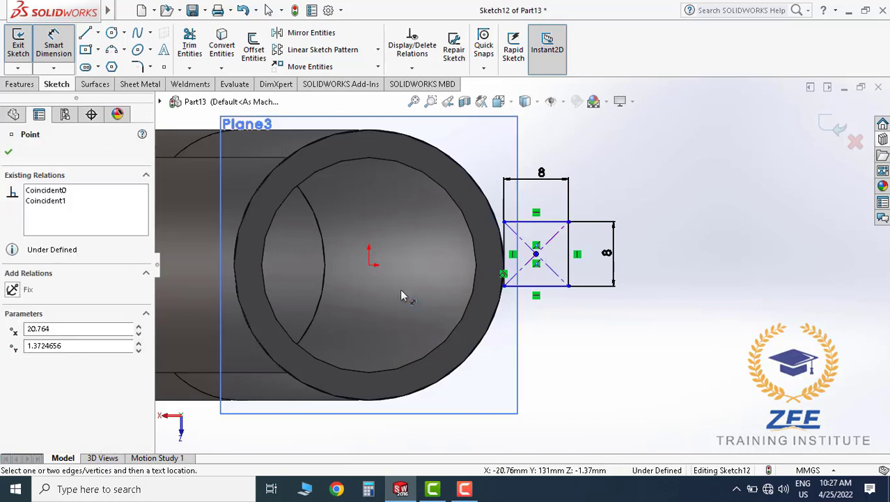
click(370, 265)
key(Escape)
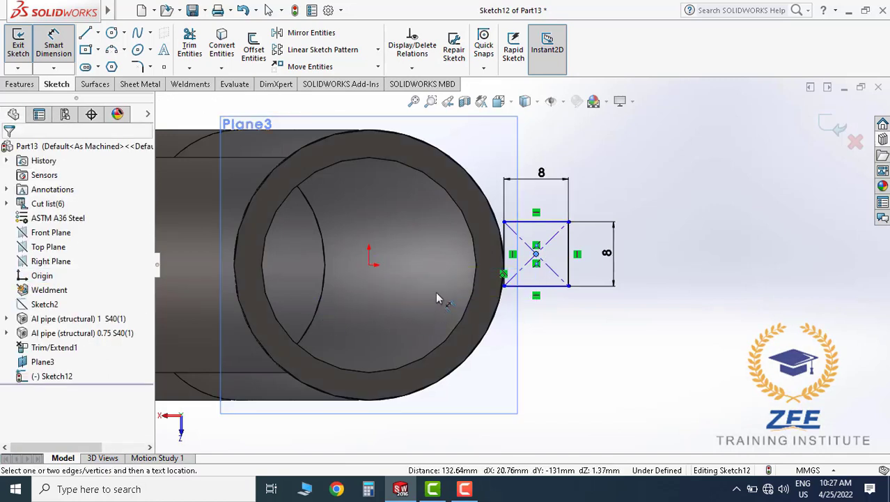
key(Escape)
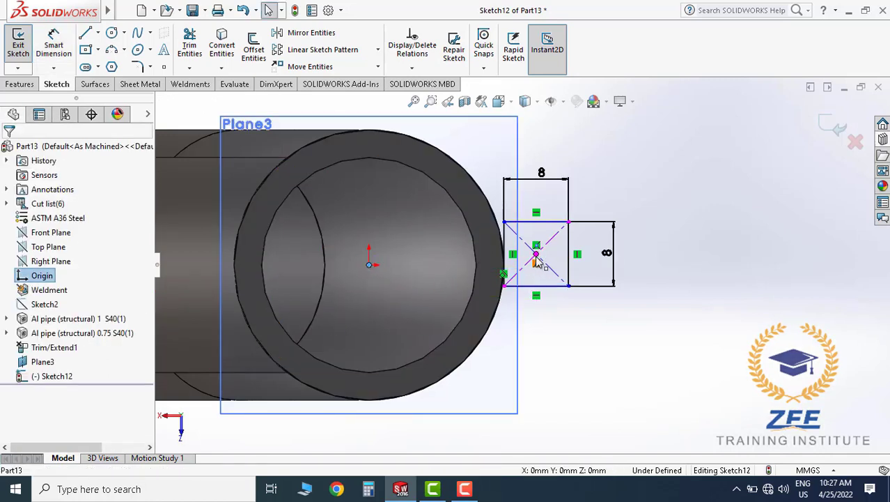
click(536, 256)
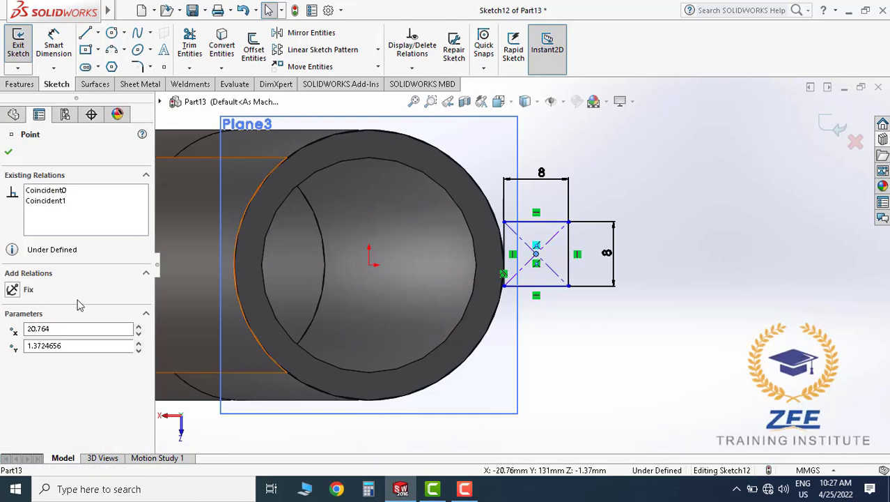
click(674, 348)
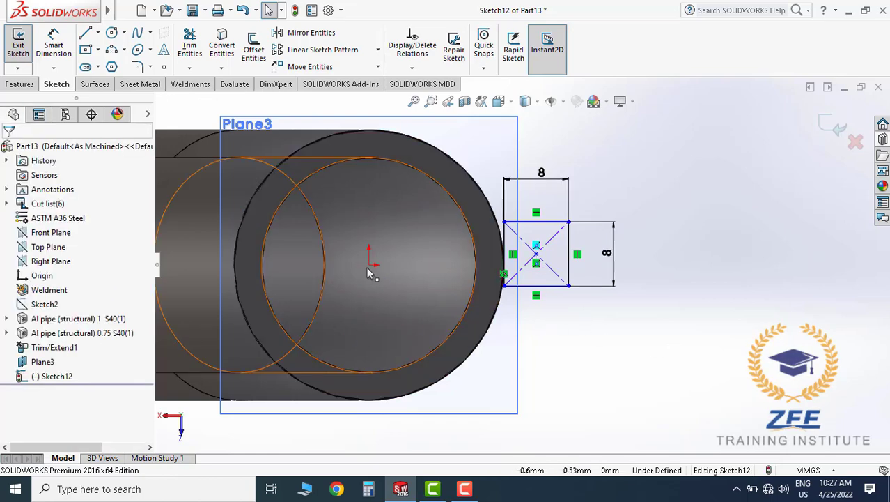
click(542, 258)
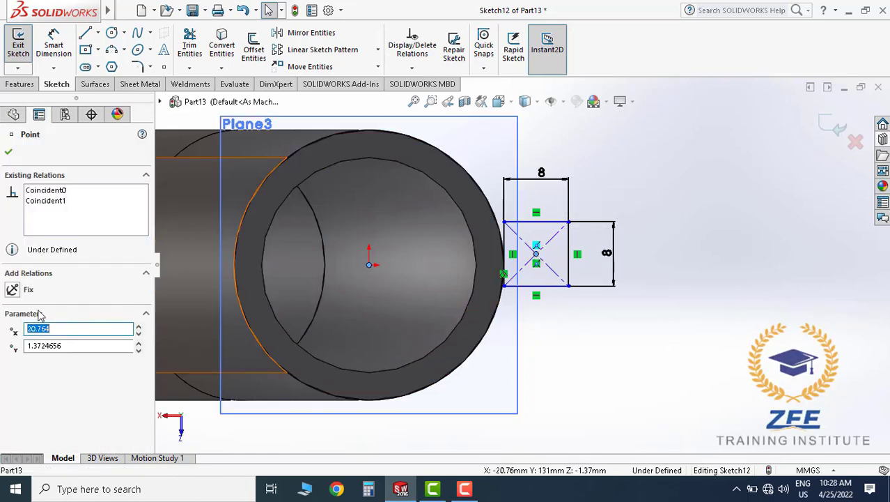
key(Escape)
scroll(483, 304, down, 2)
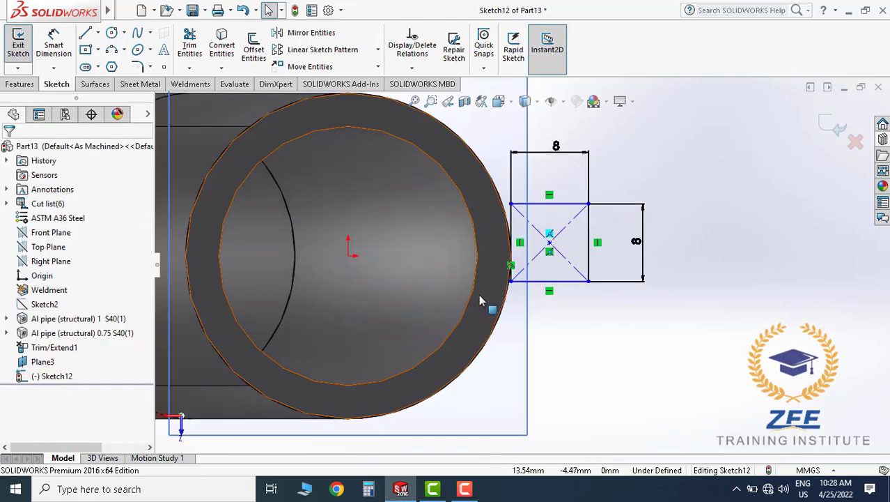
scroll(481, 297, down, 2)
click(567, 230)
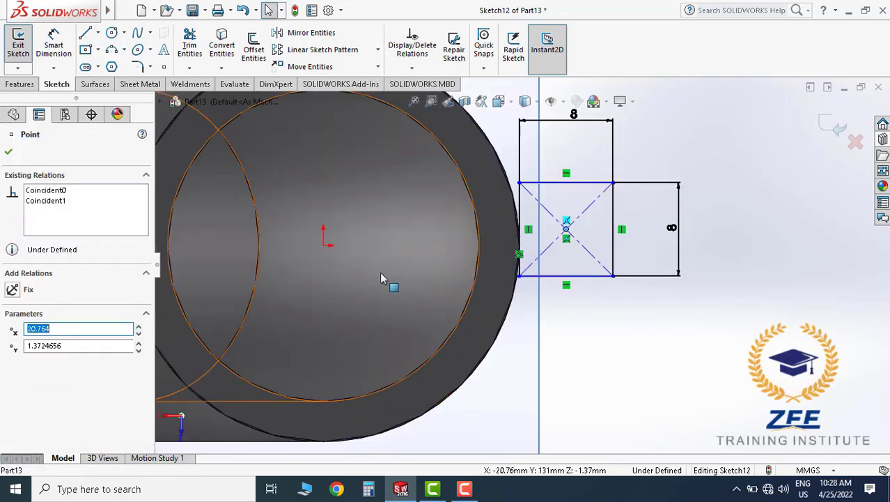
ctrl+click(323, 246)
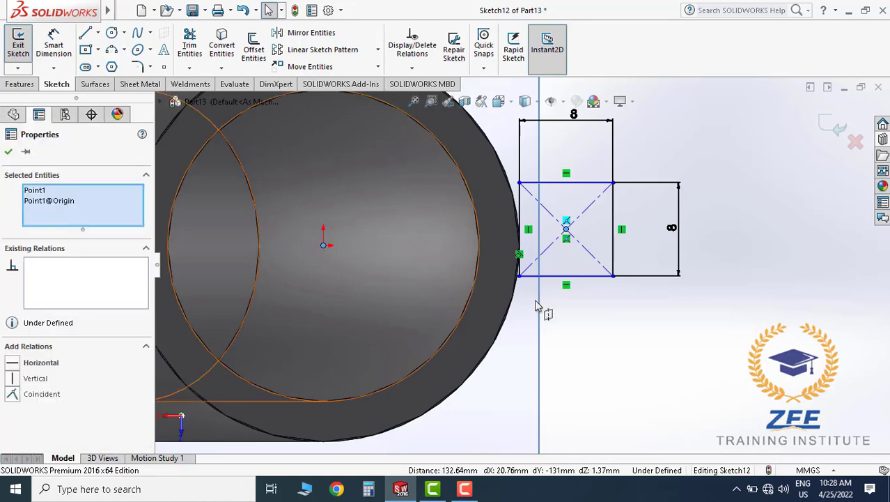
click(43, 363)
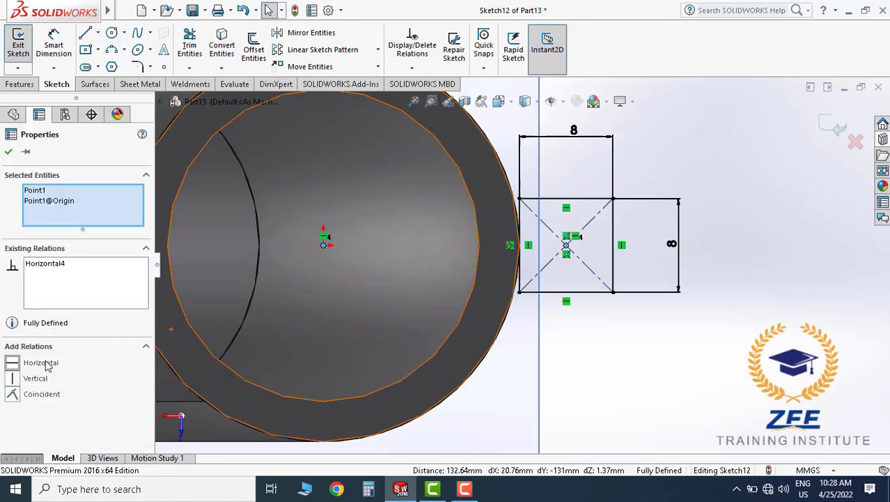
click(614, 358)
Reorient to Normal To Plane3 so the pipe end and square face the screen.
scroll(499, 260, up, 3)
scroll(499, 260, up, 2)
mouse_move(499, 260)
middle_down()
mouse_move(513, 275)
mouse_move(524, 188)
mouse_move(519, 282)
mouse_move(541, 297)
mouse_move(510, 193)
middle_up()
scroll(513, 292, up, 3)
scroll(513, 300, up, 3)
scroll(515, 273, down, 5)
scroll(524, 188, down, 5)
click(509, 102)
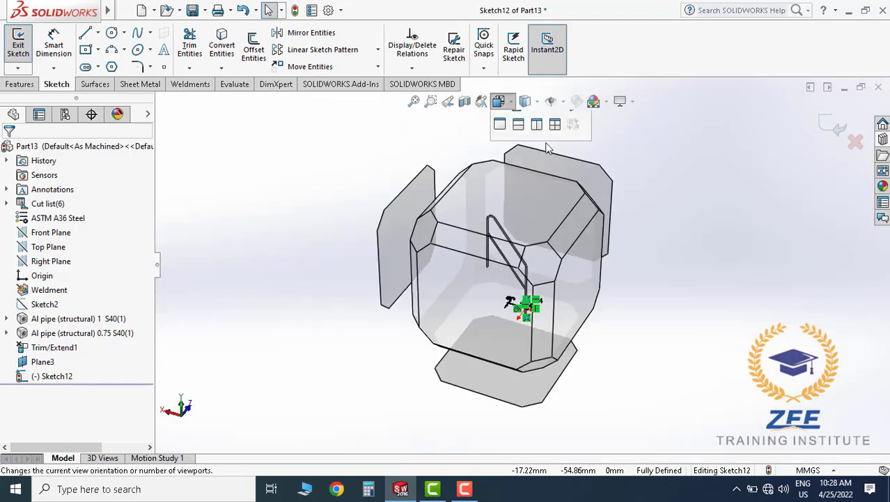
click(572, 176)
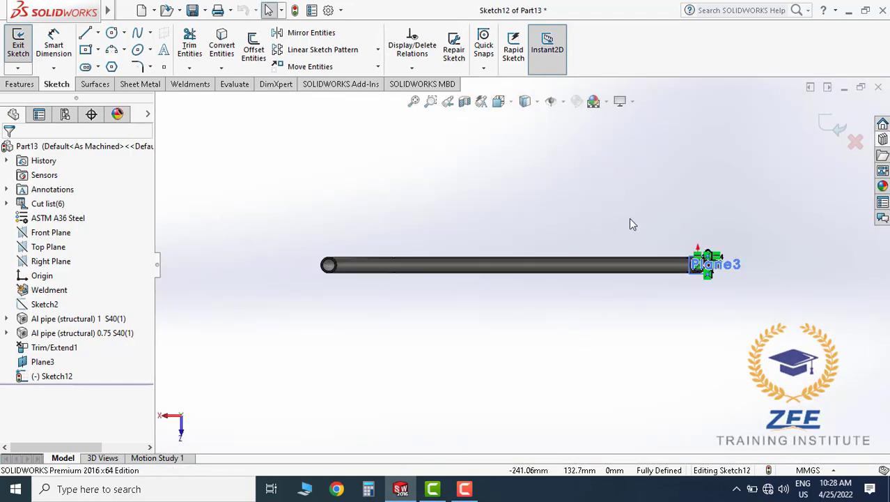
scroll(549, 306, down, 1)
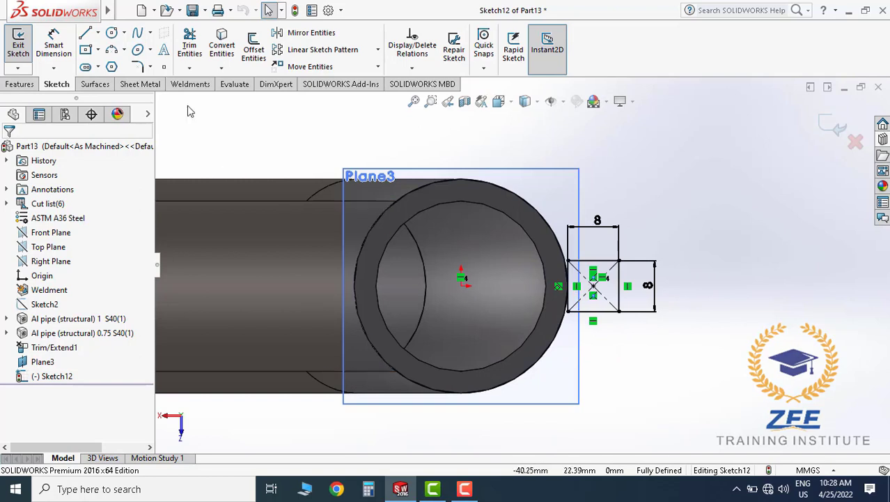
Draw a vertical centreline through the pipe circle and mark it For construction.
click(97, 33)
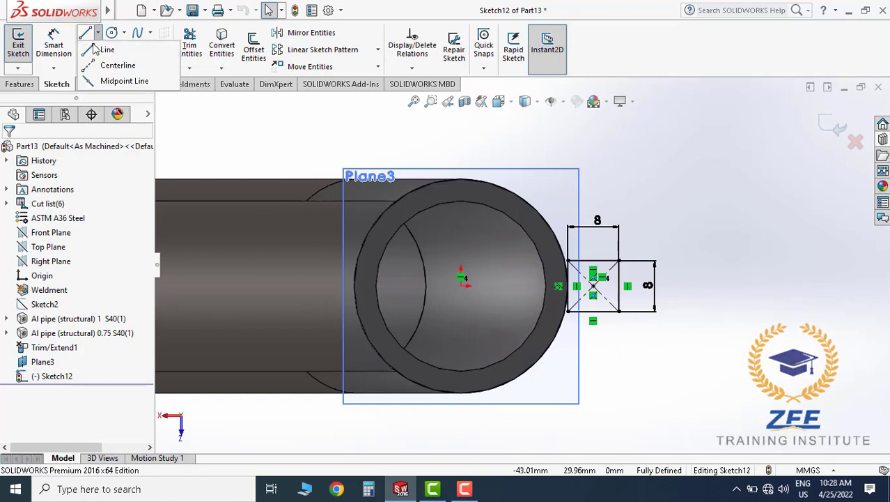
click(117, 65)
click(450, 166)
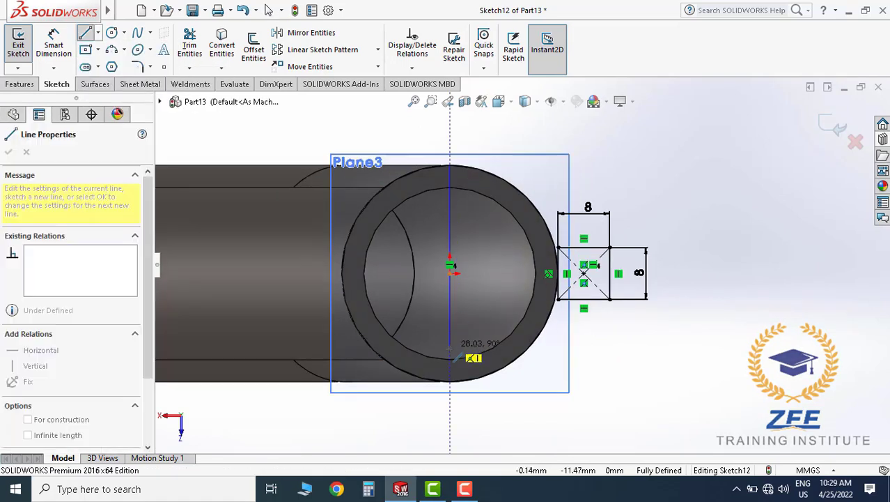
click(449, 382)
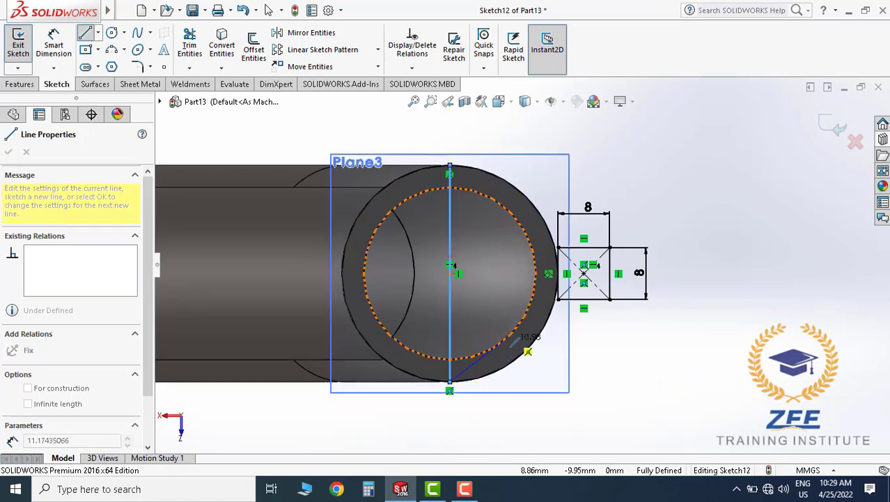
key(Escape)
click(451, 306)
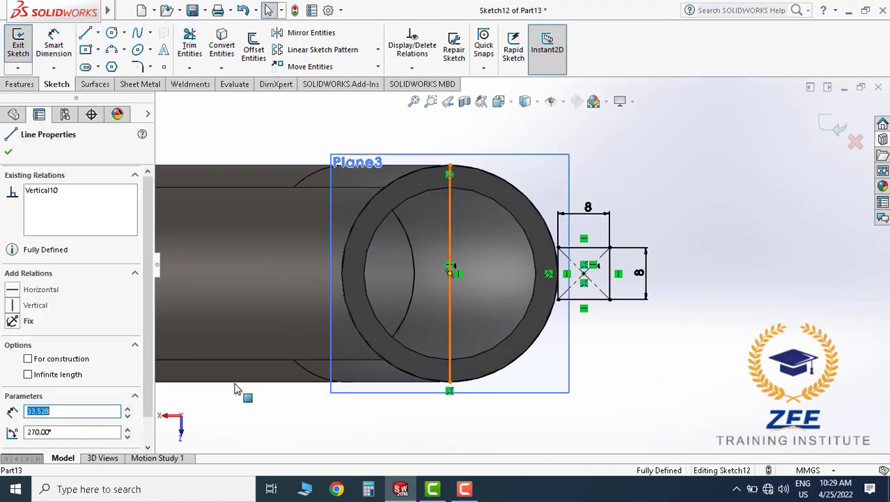
click(28, 358)
click(18, 45)
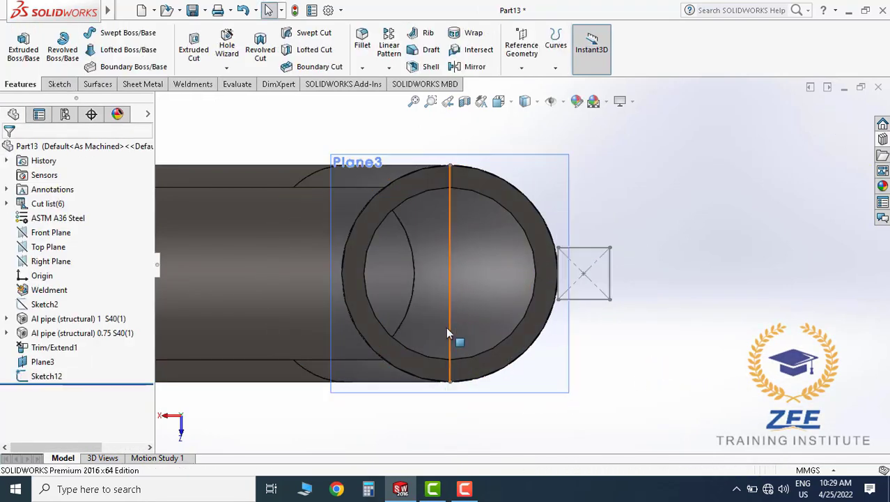
Reopen Sketch12 and set the vertical line through the pipe as construction geometry.
click(53, 376)
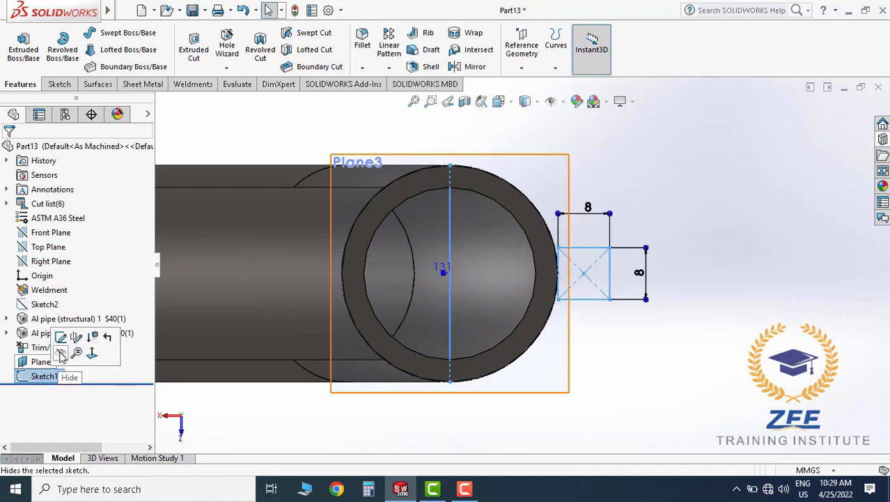
click(66, 337)
click(450, 322)
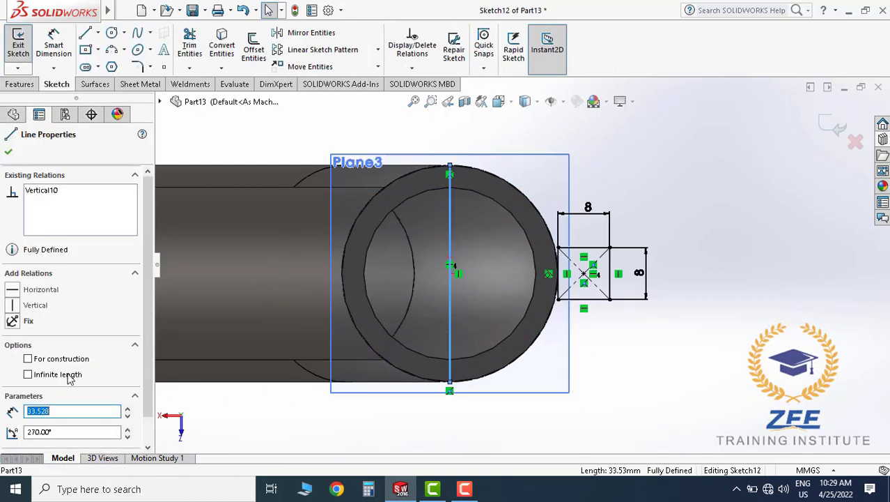
click(28, 359)
click(659, 388)
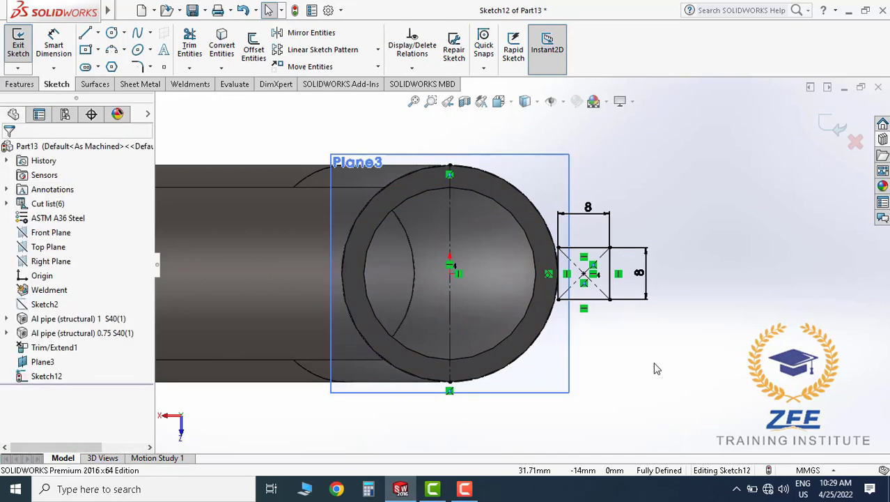
scroll(376, 335, down, 2)
Mirror the 8 mm square about vertical centreline Line13 to the pipe's opposite side.
click(312, 34)
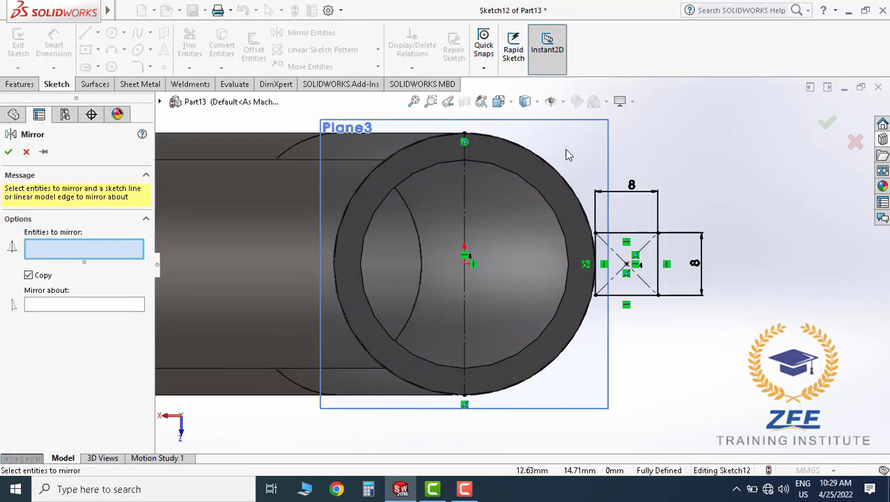
drag(700, 296, 713, 326)
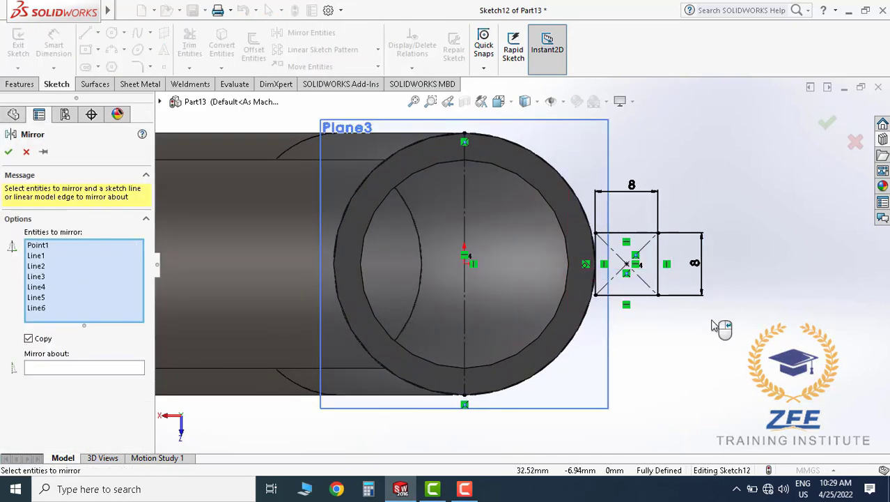
click(89, 370)
click(465, 334)
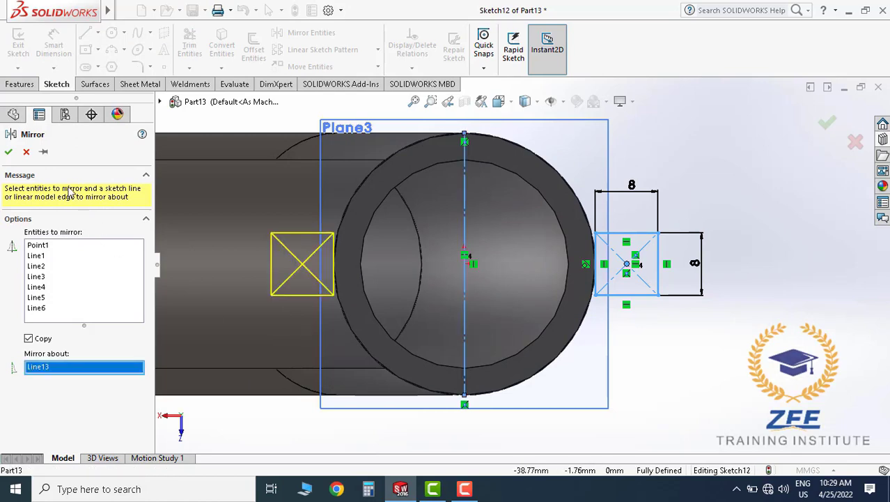
click(9, 152)
scroll(453, 143, up, 3)
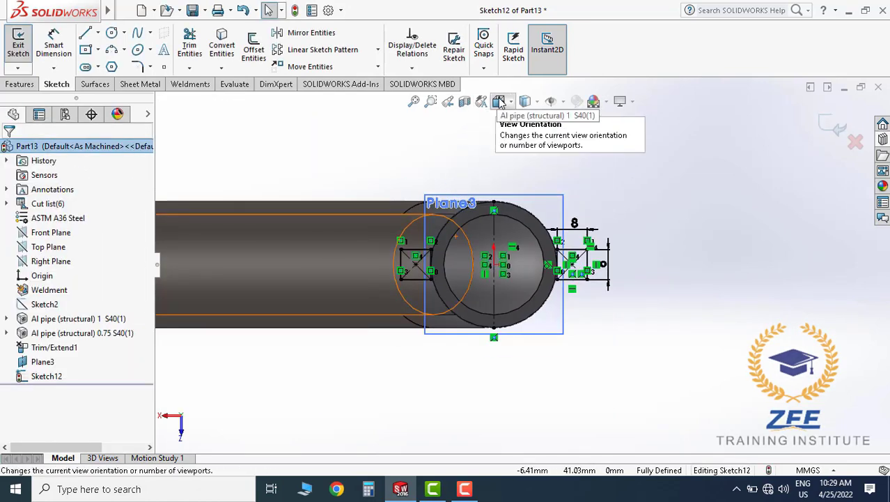
Switch the model to the Isometric view.
click(499, 101)
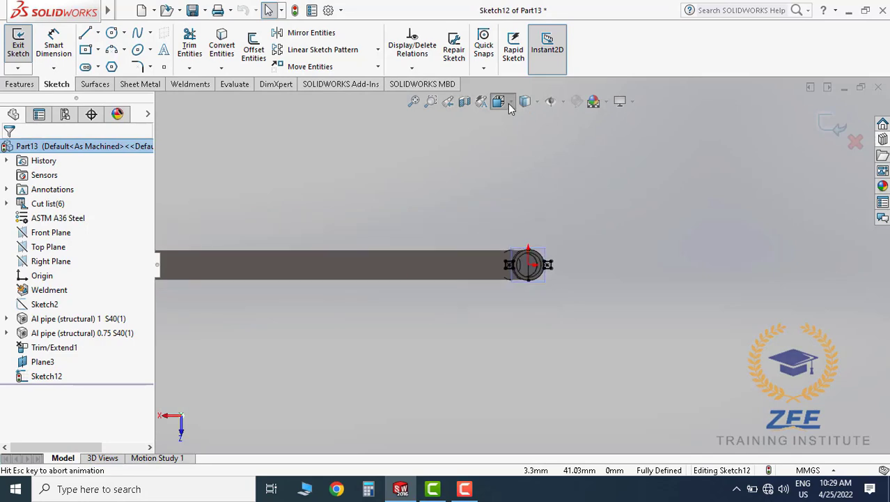
click(507, 103)
click(575, 147)
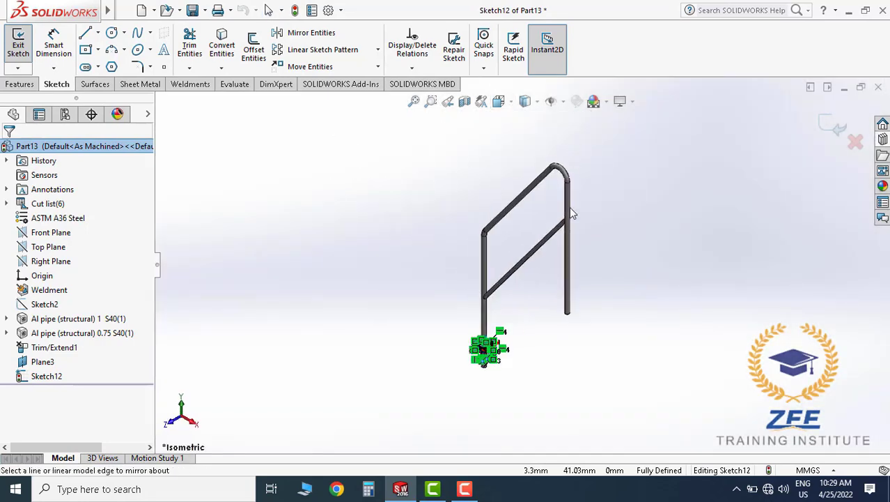
scroll(486, 348, down, 3)
scroll(479, 292, down, 3)
Extrude Sketch12's two 8 mm squares in reversed direction to a 25 mm blind depth.
scroll(435, 204, down, 2)
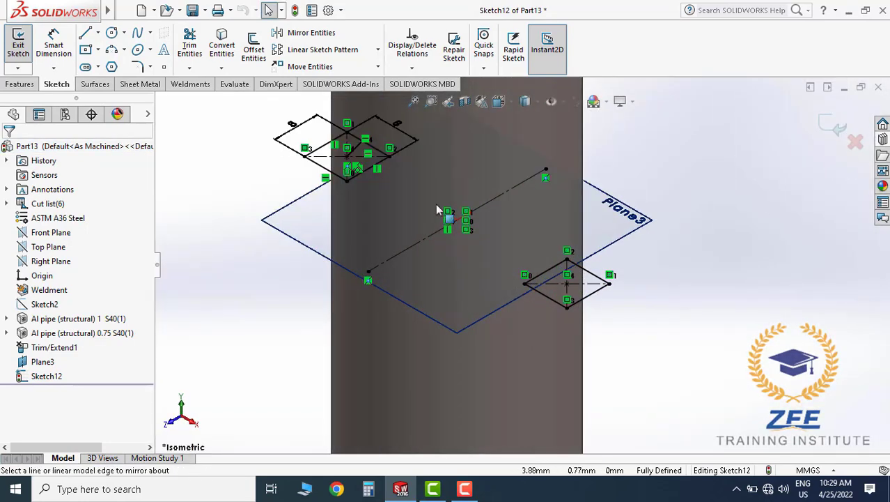
scroll(531, 224, up, 1)
scroll(531, 224, down, 1)
click(20, 84)
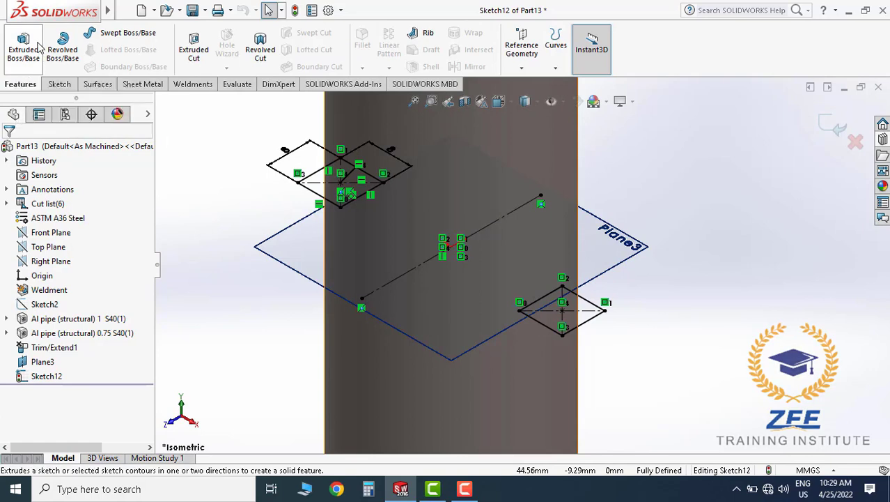
click(23, 49)
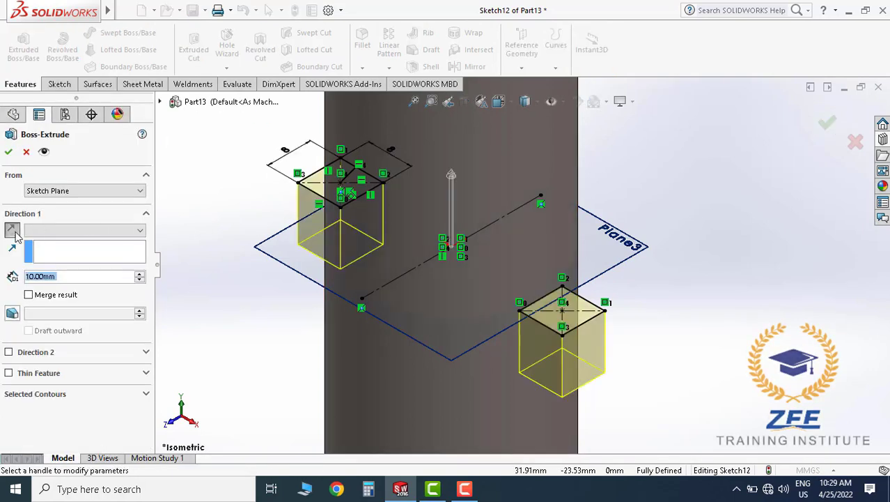
click(12, 231)
text(25)
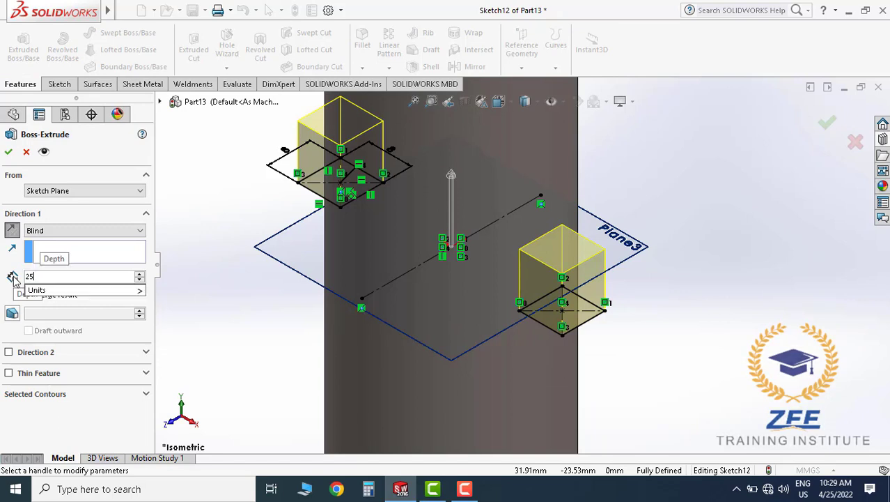
key(Return)
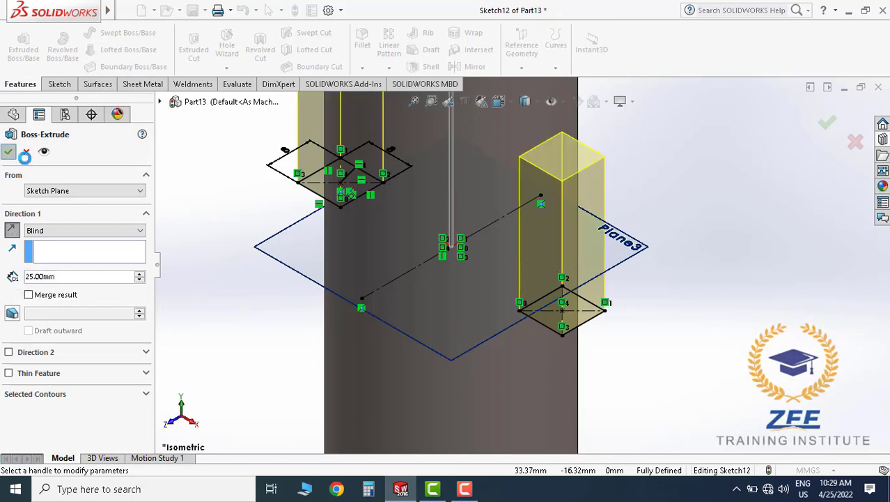
Complete Boss-Extrude1 and orbit the pipe to inspect the new 25 mm blocks.
middle_drag(680, 175, 530, 209)
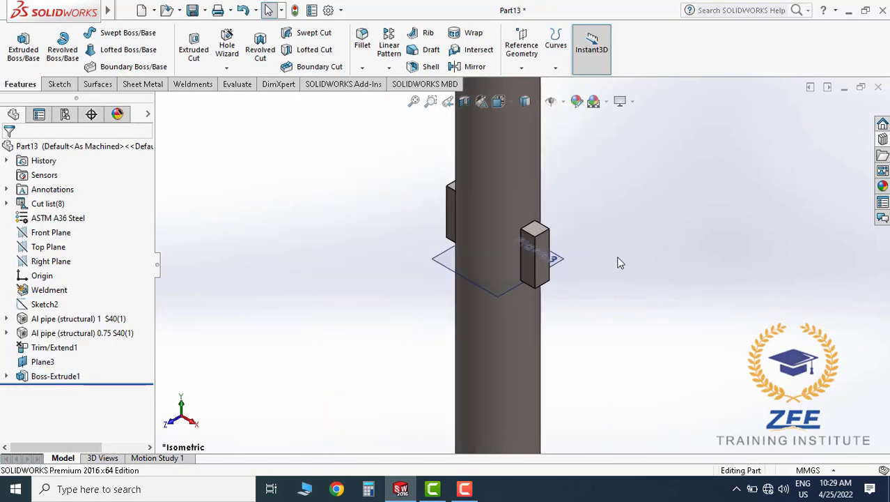
scroll(540, 237, up, 3)
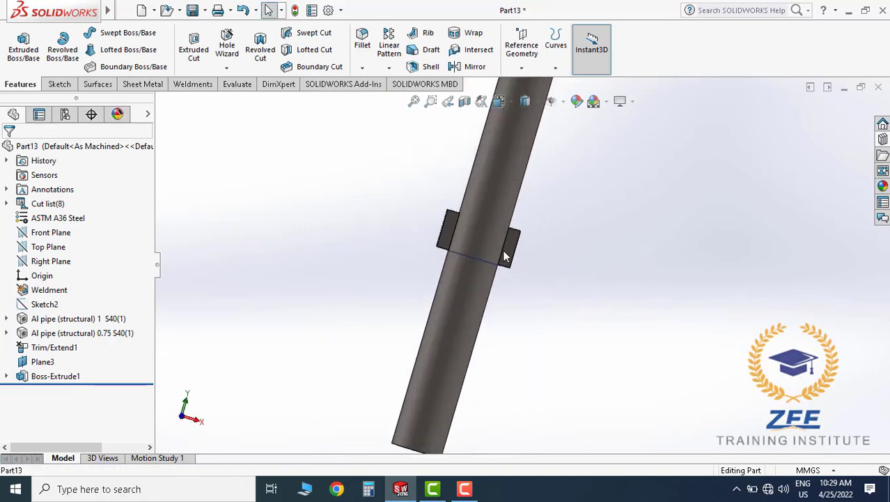
middle_drag(547, 259, 513, 279)
scroll(498, 258, down, 3)
scroll(518, 266, down, 1)
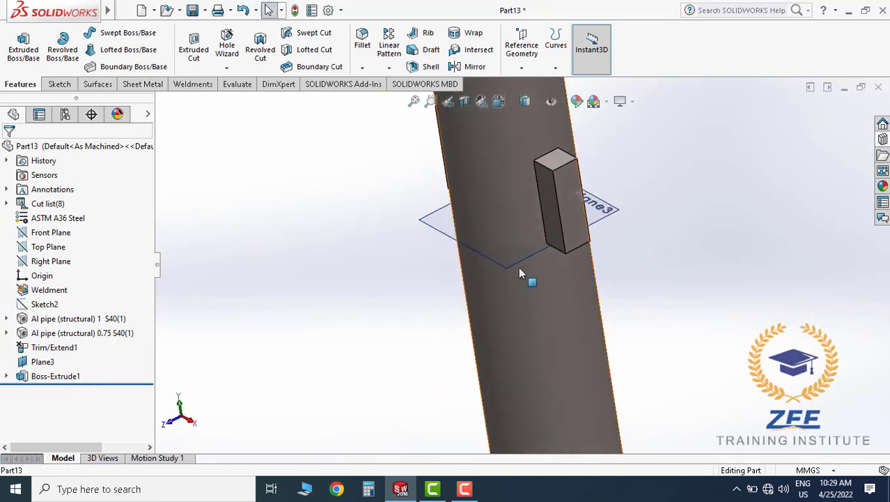
Select Plane3 and hide it from the context toolbar.
click(521, 269)
scroll(664, 251, up, 2)
click(638, 255)
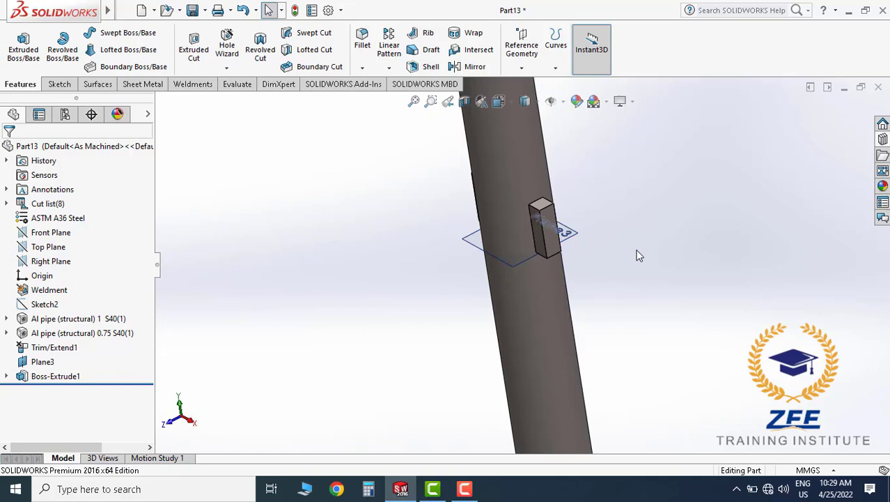
click(575, 241)
click(627, 196)
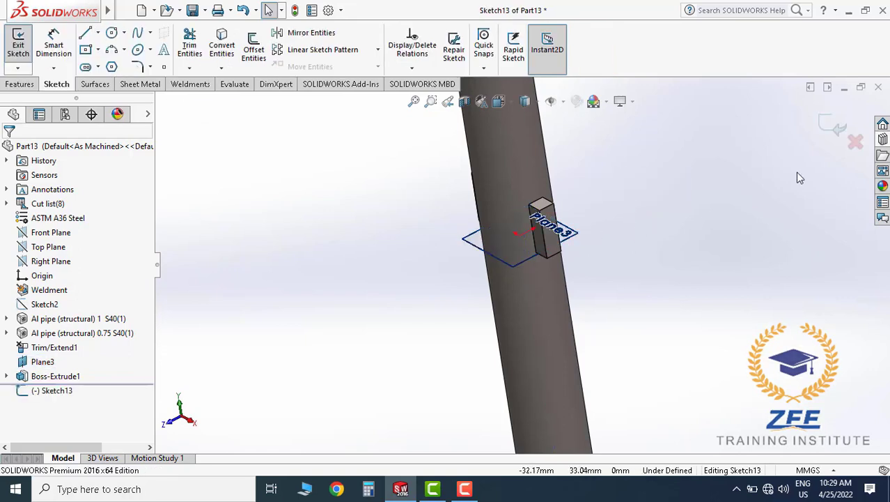
click(832, 126)
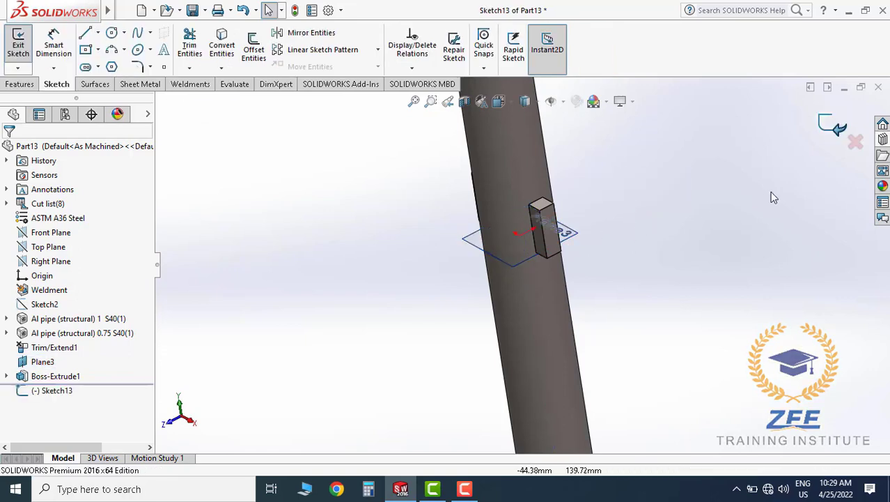
click(579, 237)
click(646, 194)
Orbit and zoom the model to bring the pipe's open end into view.
mouse_move(636, 245)
middle_down()
mouse_move(590, 264)
mouse_move(533, 264)
mouse_move(588, 241)
mouse_move(563, 323)
middle_up()
scroll(591, 227, up, 5)
scroll(622, 223, down, 5)
scroll(575, 227, down, 3)
scroll(563, 323, down, 4)
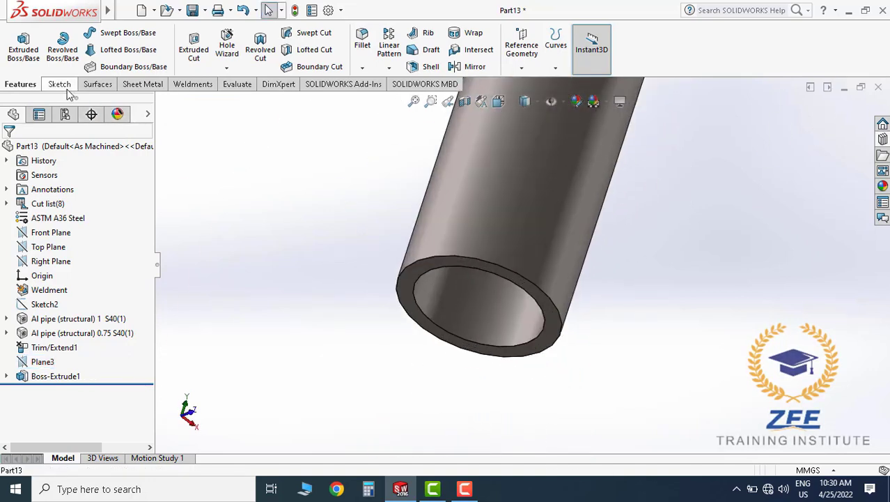
Create Plane4 offset 131 mm from the pipe's end face.
click(523, 69)
click(542, 85)
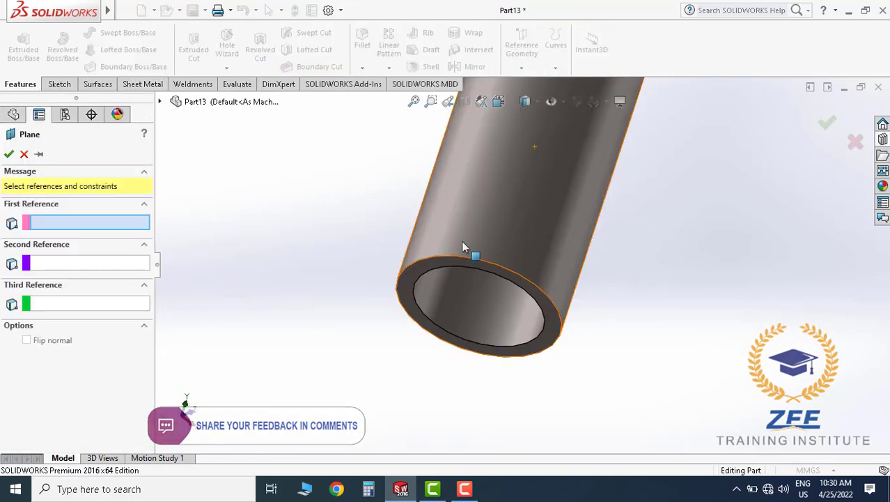
click(459, 261)
scroll(557, 251, up, 5)
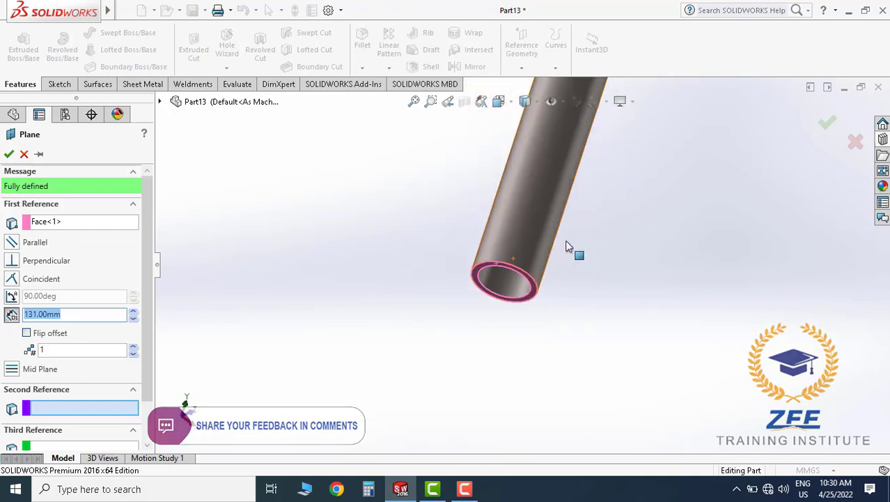
scroll(539, 253, down, 3)
scroll(527, 302, down, 2)
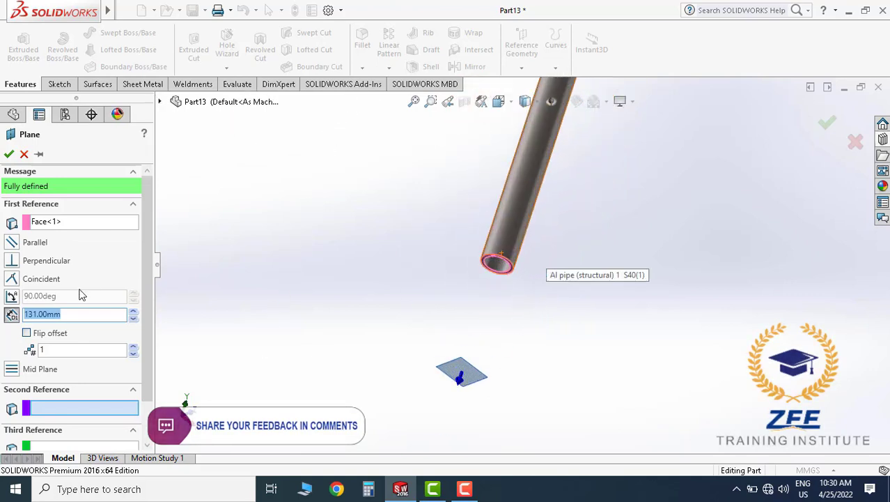
click(38, 336)
click(28, 335)
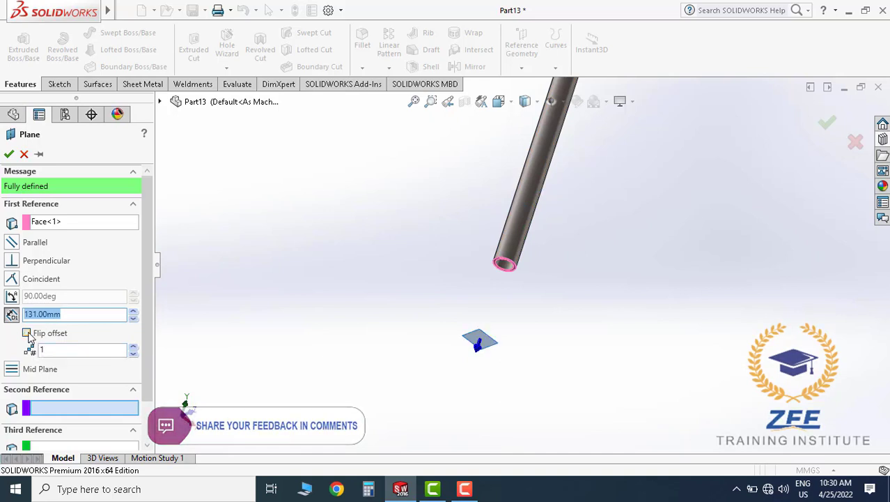
scroll(482, 184, down, 2)
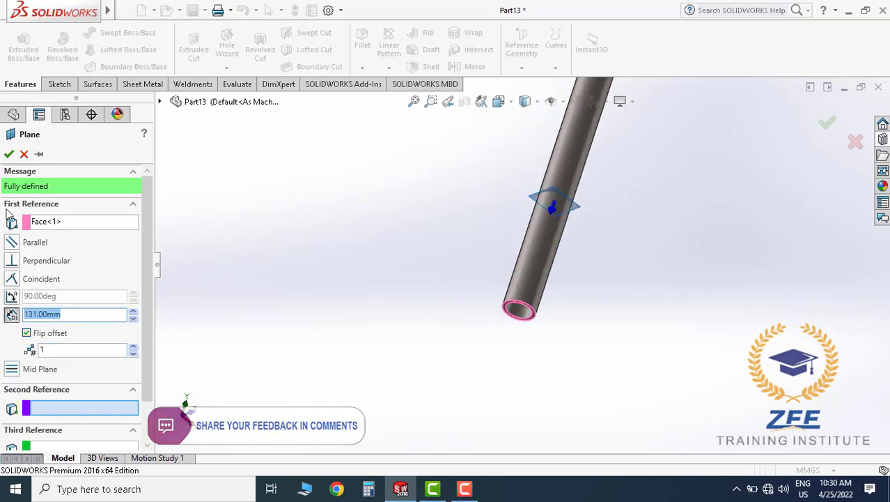
click(17, 153)
Orbit the view and select Plane4.
mouse_move(476, 177)
middle_down()
mouse_move(469, 217)
mouse_move(572, 193)
mouse_move(628, 157)
mouse_move(670, 175)
mouse_move(659, 175)
middle_up()
click(629, 157)
click(655, 175)
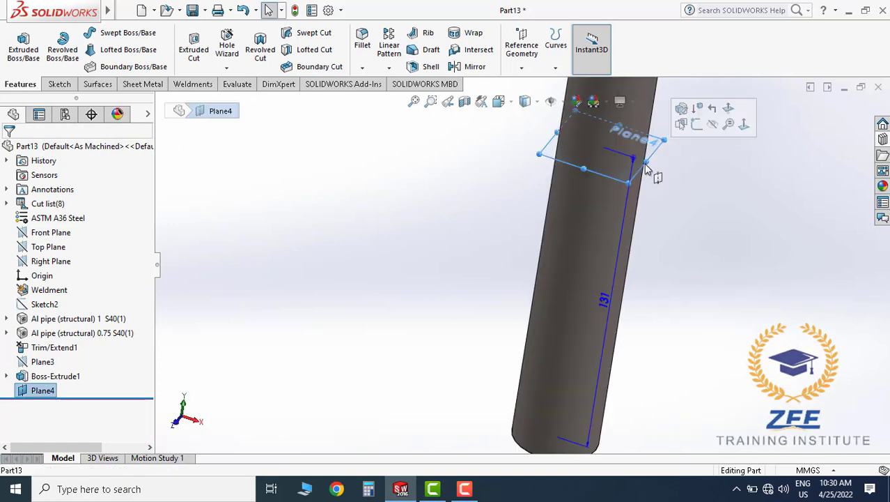
Start a sketch on Plane4 and set the view orientation to Normal To.
click(697, 126)
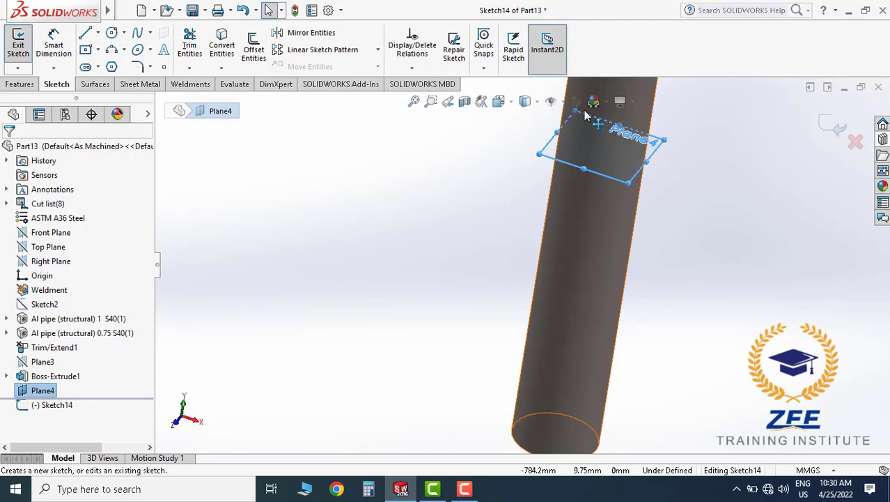
click(499, 102)
key(ctrl+z)
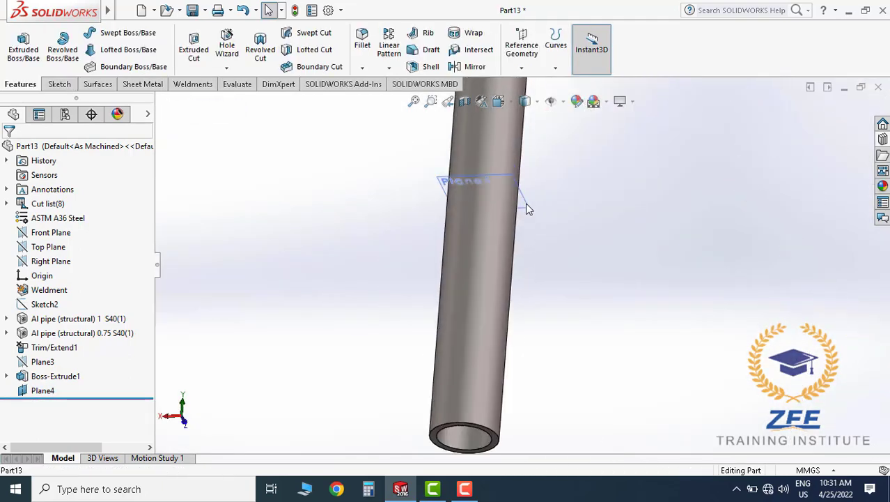
click(582, 168)
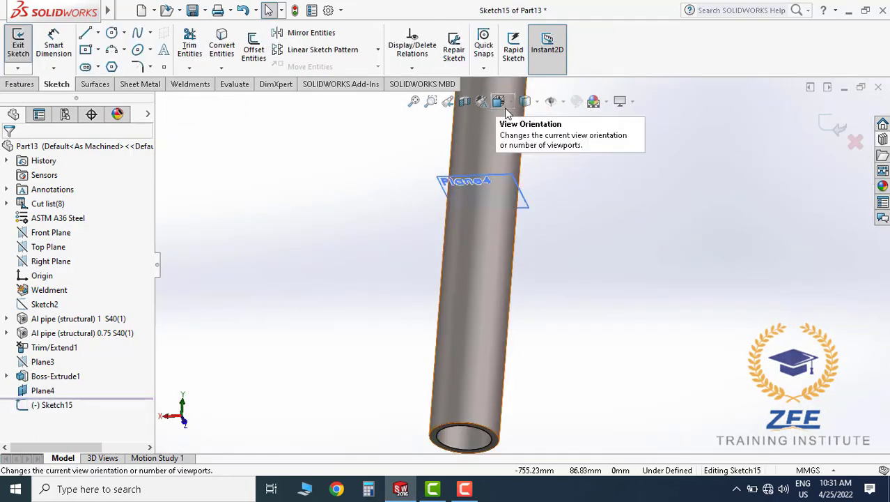
click(499, 102)
click(499, 102)
click(573, 175)
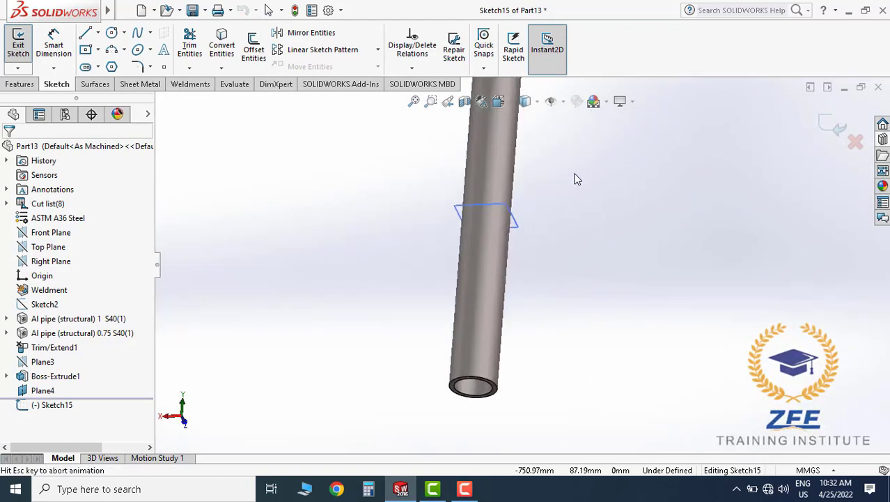
scroll(327, 268, down, 3)
scroll(384, 272, down, 3)
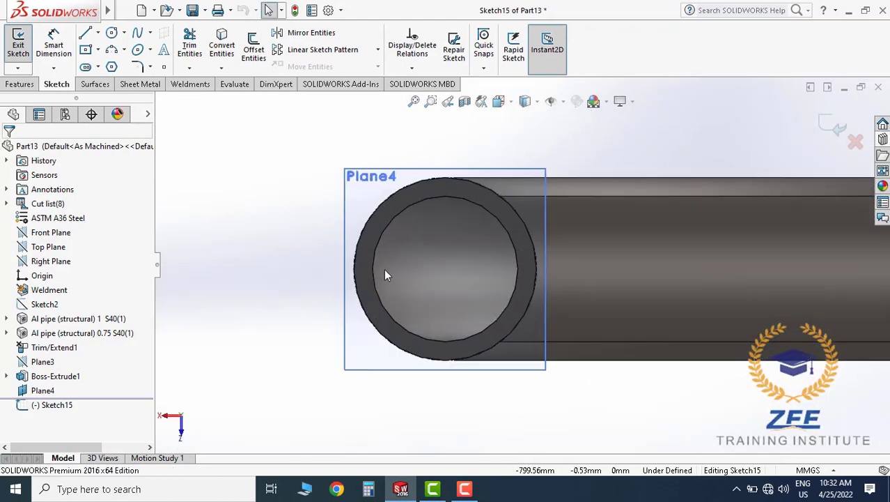
Draw a center rectangle beside the pipe's circular end.
click(87, 50)
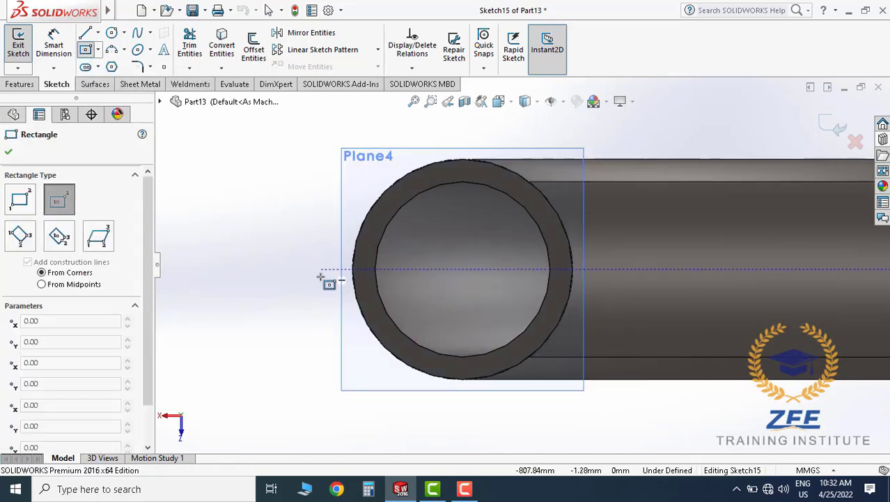
click(320, 271)
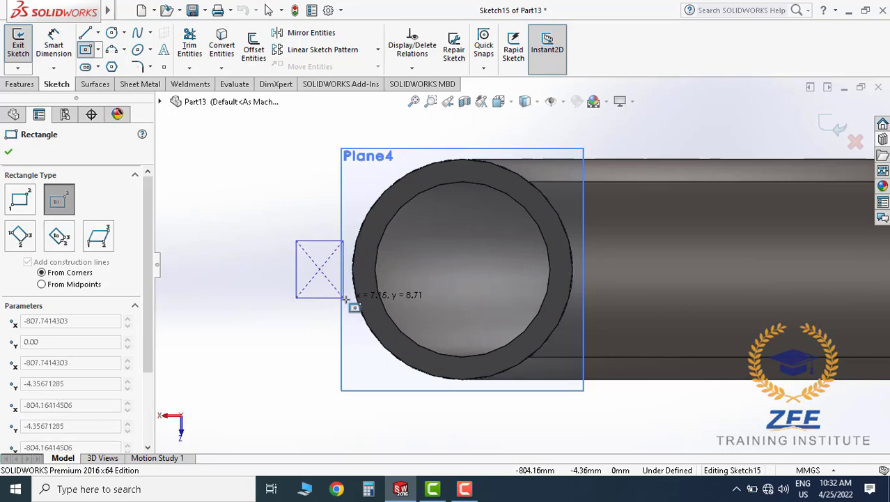
click(348, 300)
scroll(306, 272, up, 3)
key(Escape)
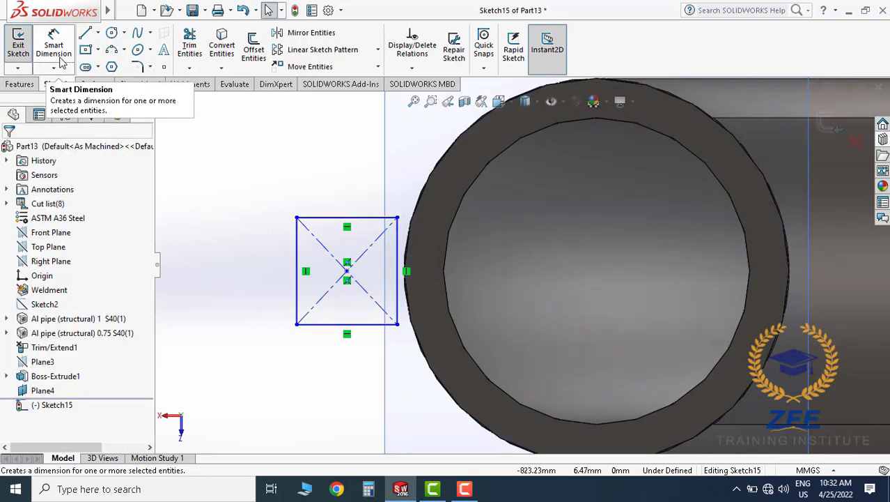
Dimension the rectangle's height to 8 mm.
click(58, 50)
click(298, 254)
click(269, 253)
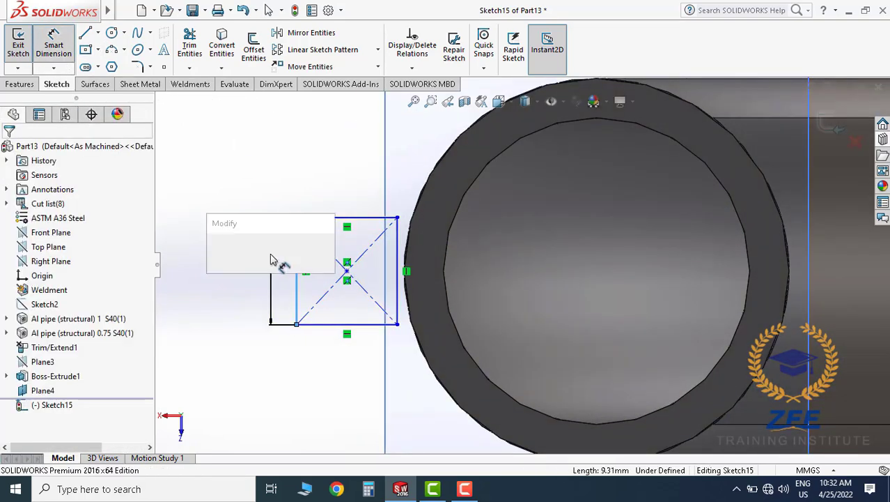
text(1mm)
key(Return)
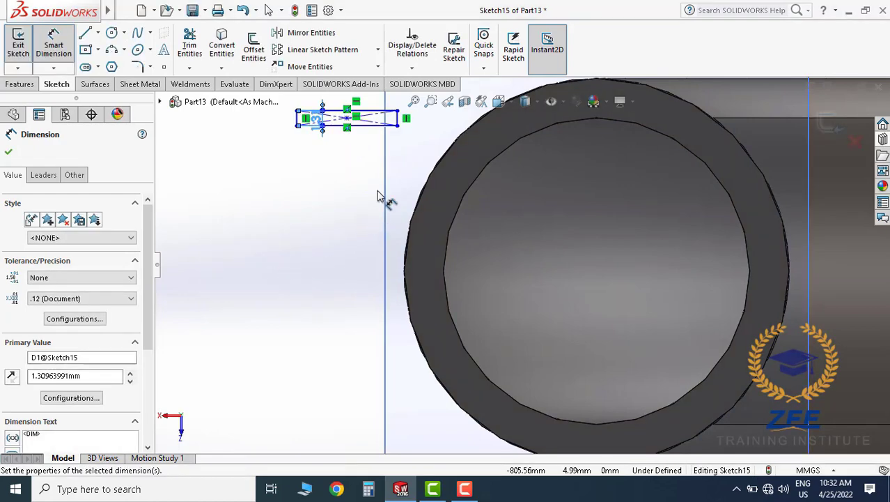
click(398, 199)
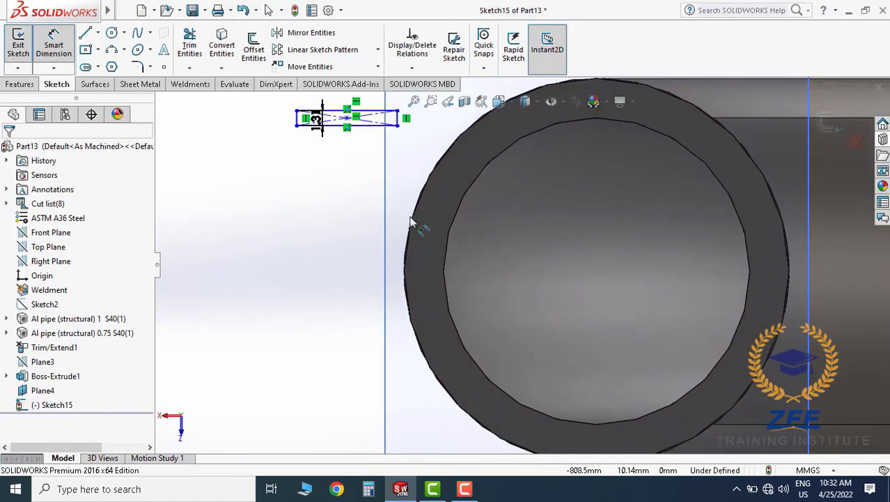
key(ctrl+z)
double_click(265, 258)
text(9)
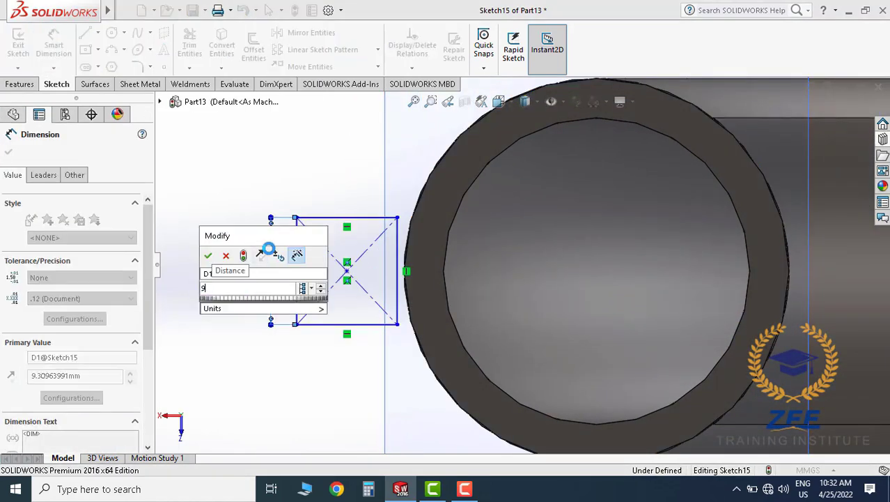
key(BackSpace)
text(8)
key(Return)
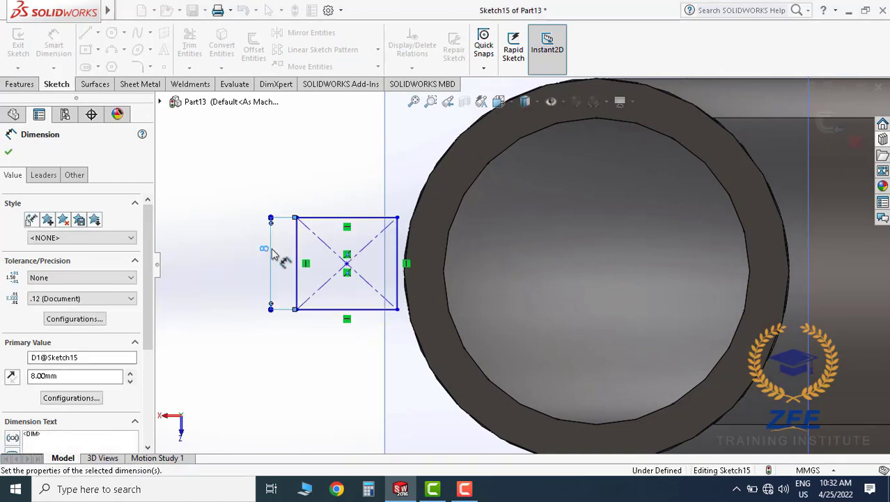
Dimension the rectangle's top side width to 8 mm.
click(336, 220)
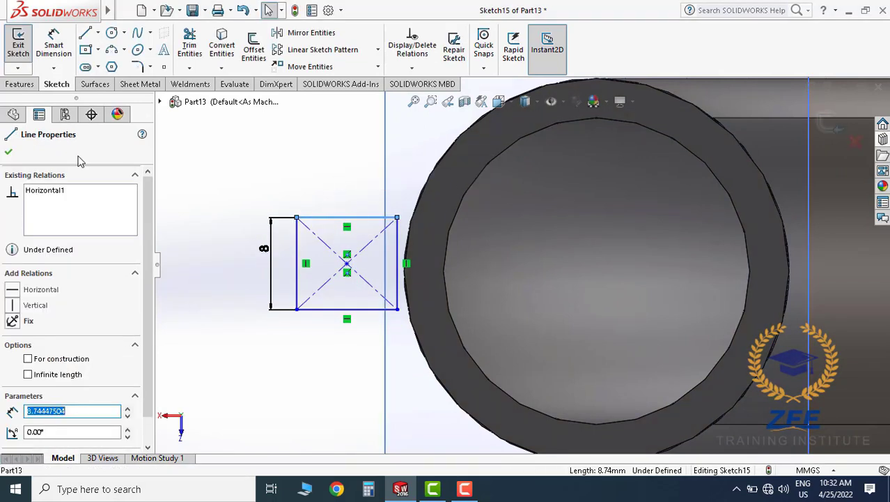
click(63, 43)
click(358, 195)
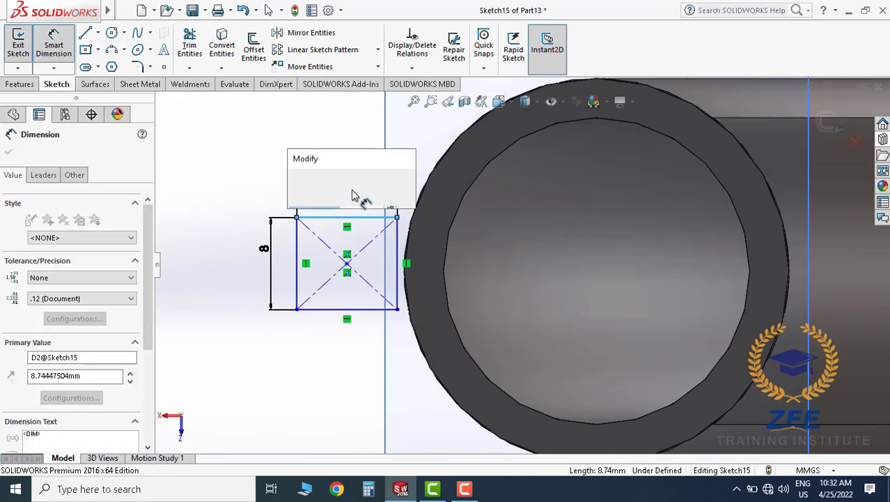
text(8)
key(Return)
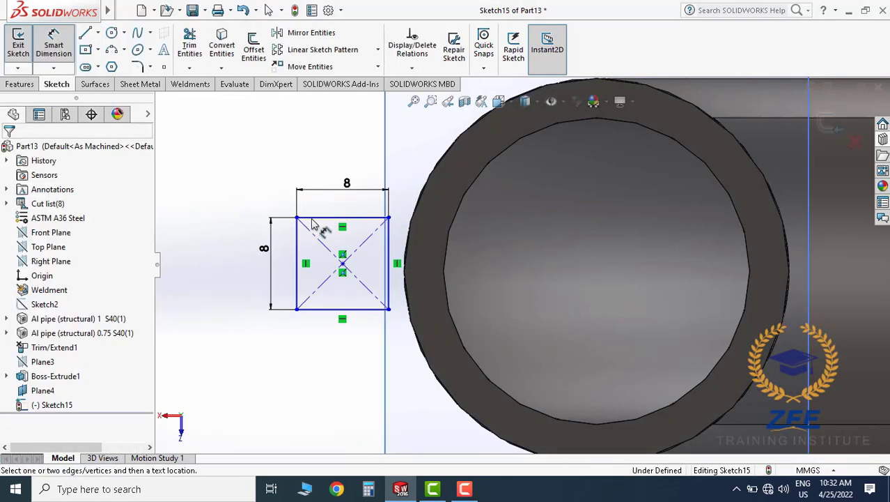
Make the square's right side tangent to the pipe's outer circular edge.
click(391, 288)
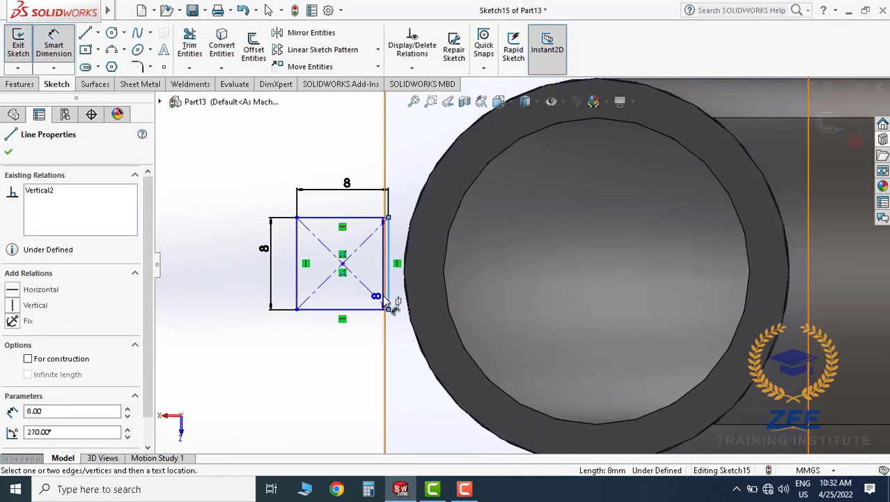
key(Escape)
click(391, 298)
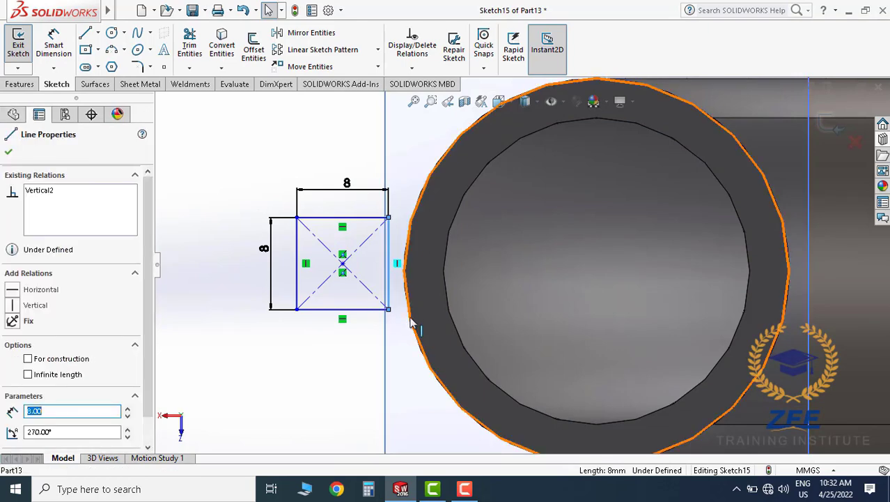
key(Escape)
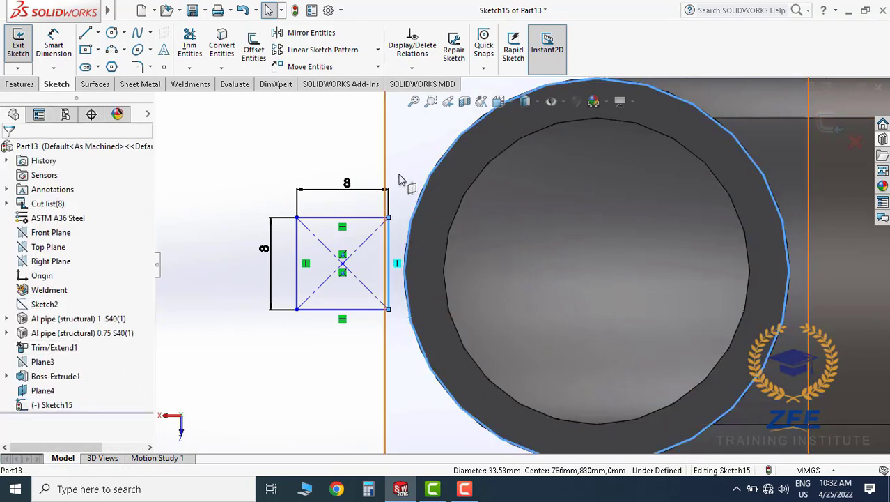
key(f)
scroll(501, 264, down, 3)
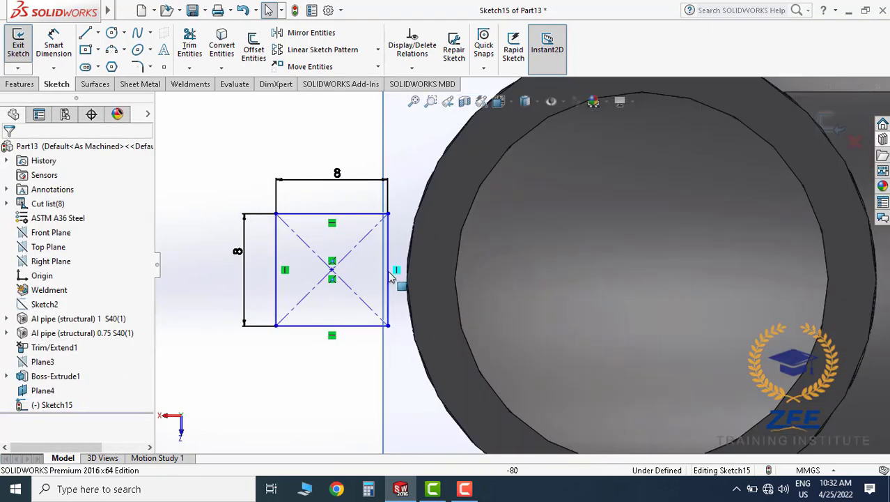
click(391, 286)
click(411, 321)
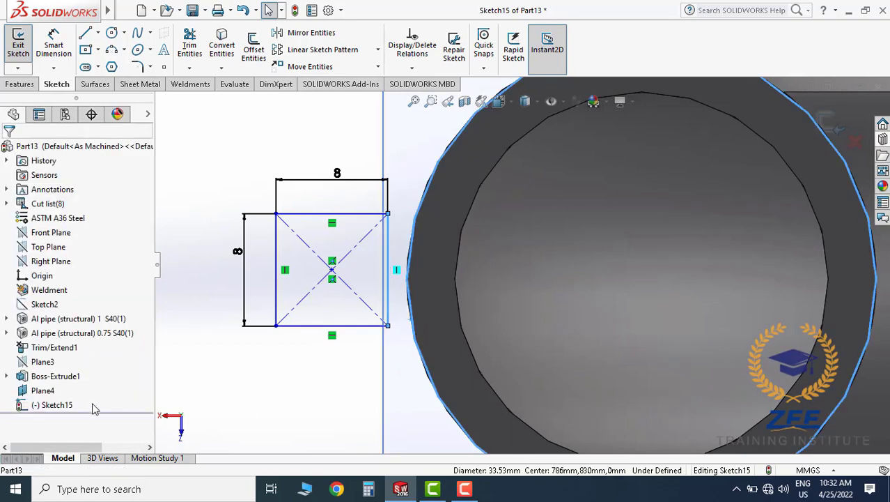
click(213, 286)
scroll(486, 357, up, 1)
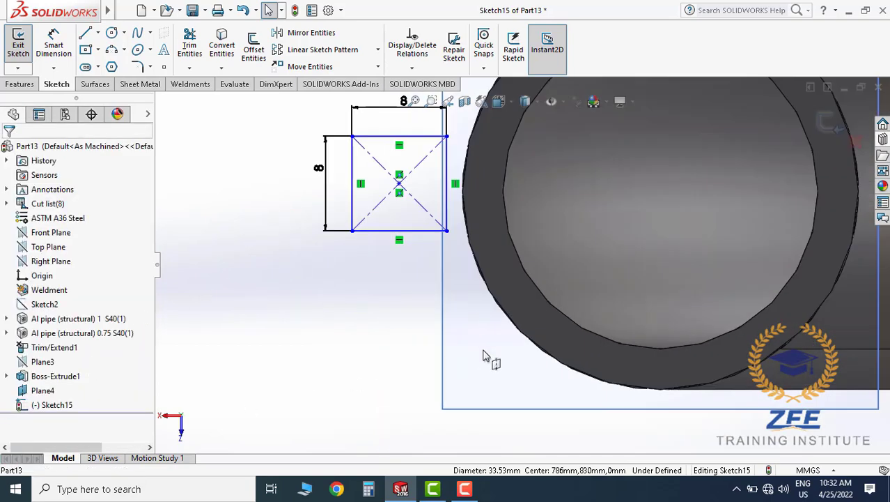
click(504, 318)
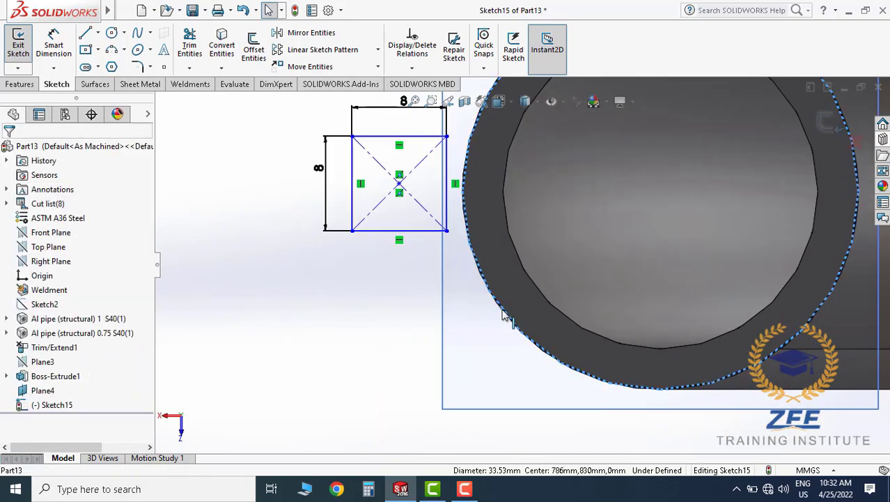
ctrl+click(450, 222)
click(39, 364)
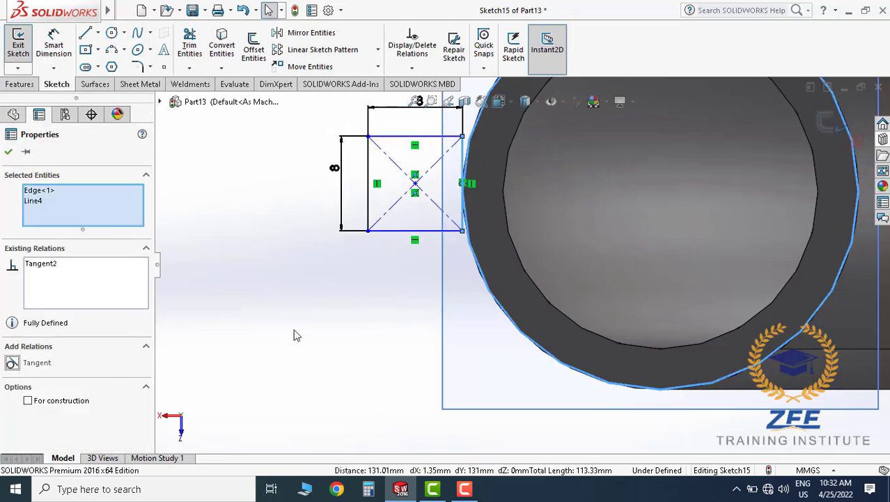
click(420, 319)
Drag the square's centre point down level with the pipe centre at Y 0.
scroll(442, 228, up, 1)
drag(437, 216, 444, 218)
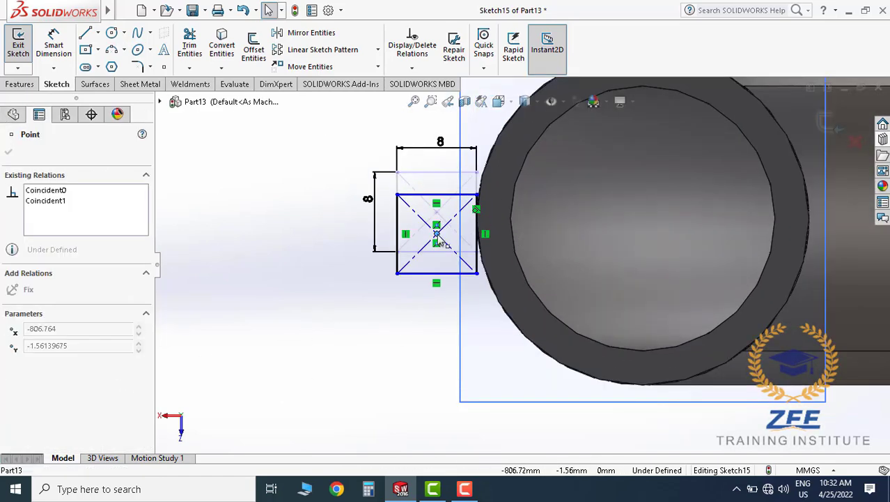
click(455, 300)
scroll(405, 268, up, 3)
click(98, 33)
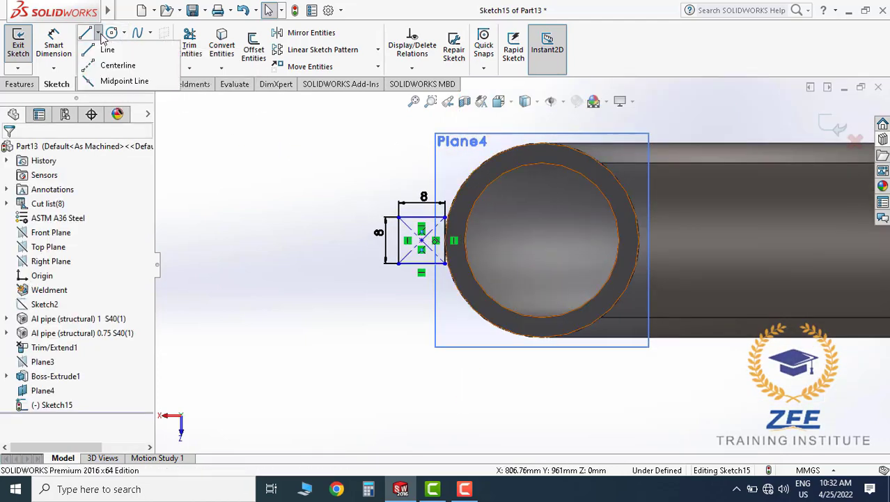
click(108, 64)
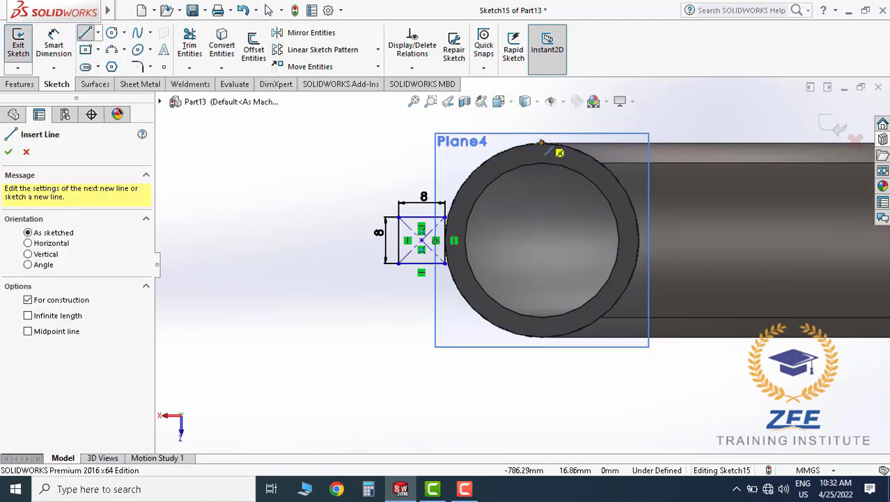
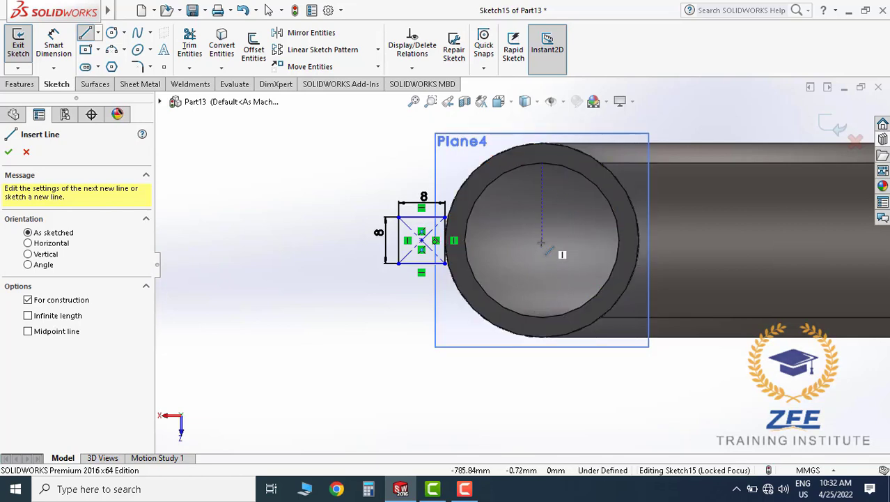
Draw a vertical centerline from the pipe's circle centre upward above the pipe.
click(543, 241)
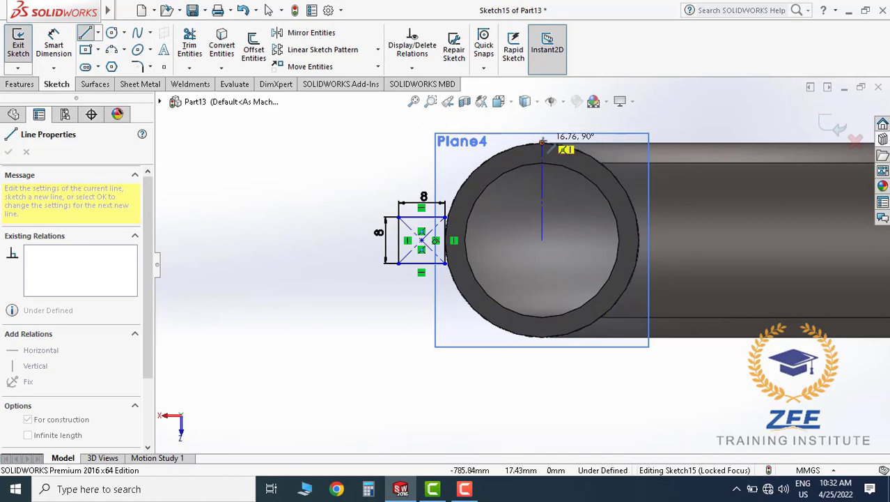
key(Escape)
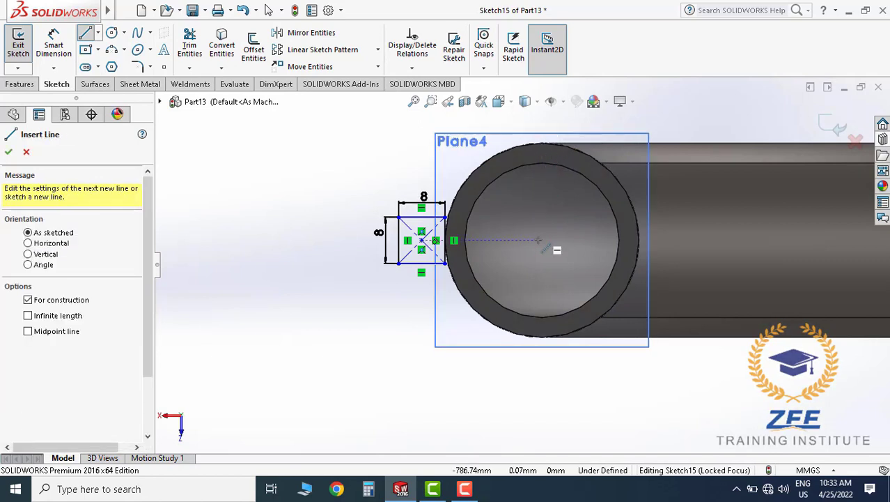
click(543, 241)
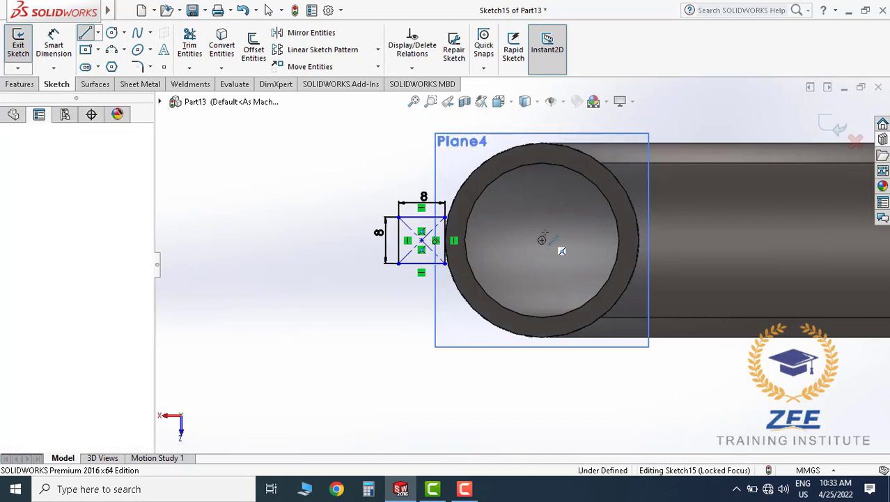
click(542, 121)
key(Escape)
key(Escape)
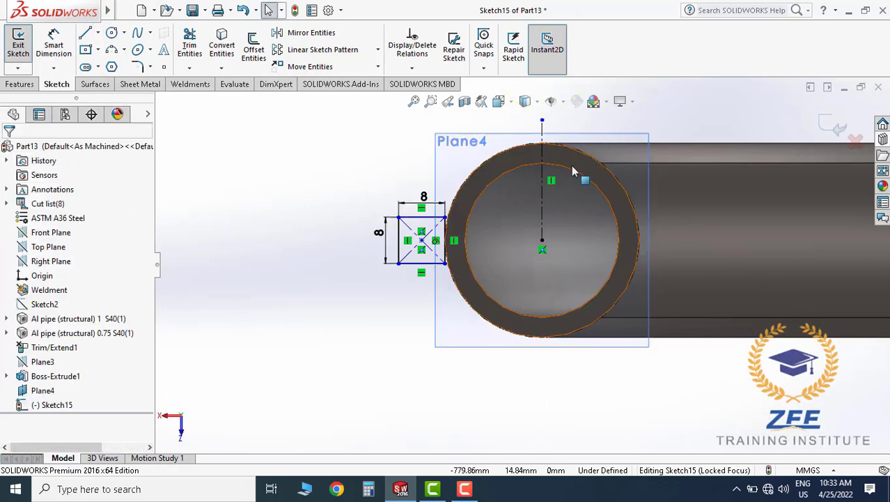
Mirror the 8 mm square about the vertical centerline to create the opposite square.
click(312, 33)
drag(449, 259, 468, 279)
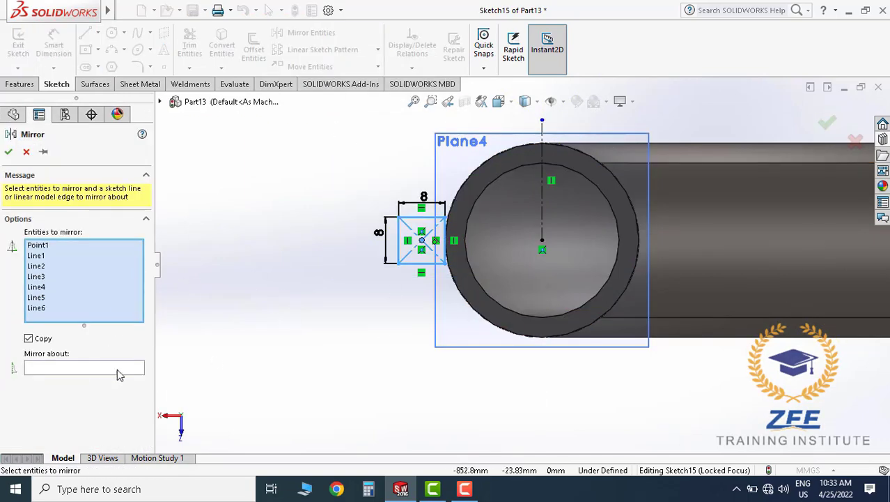
click(98, 368)
click(542, 242)
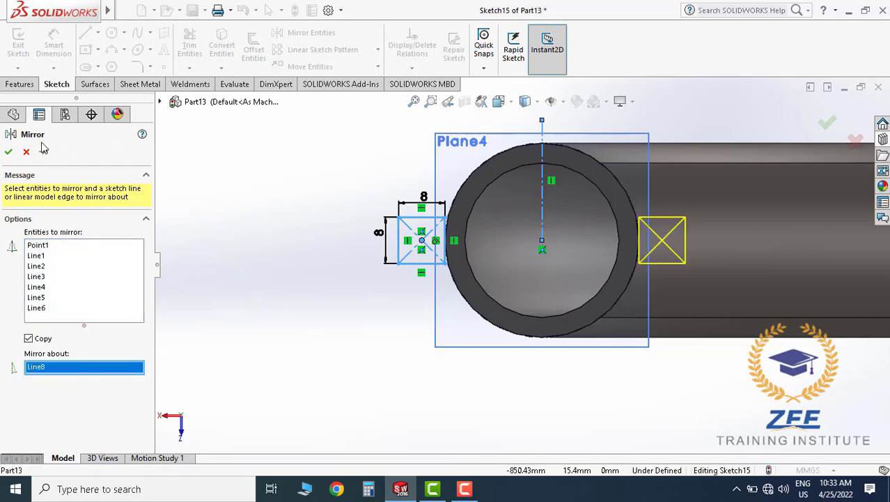
click(8, 153)
scroll(572, 284, up, 2)
scroll(572, 284, up, 5)
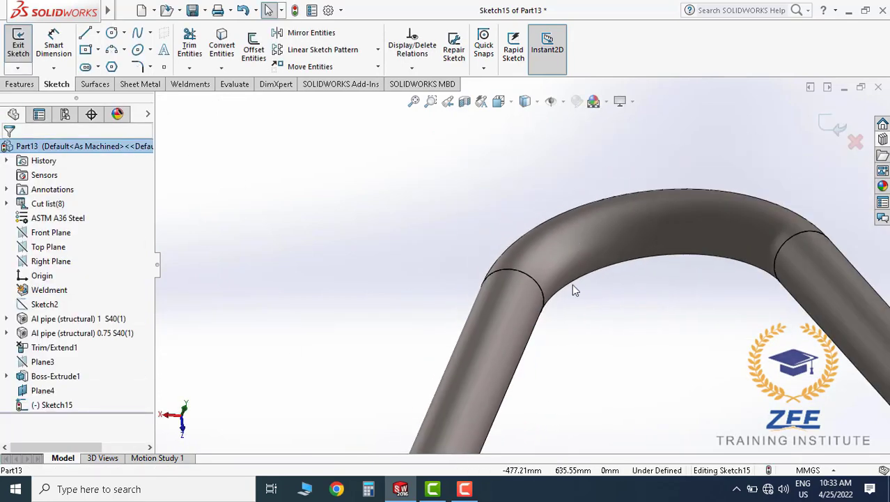
scroll(557, 320, up, 2)
scroll(558, 321, down, 5)
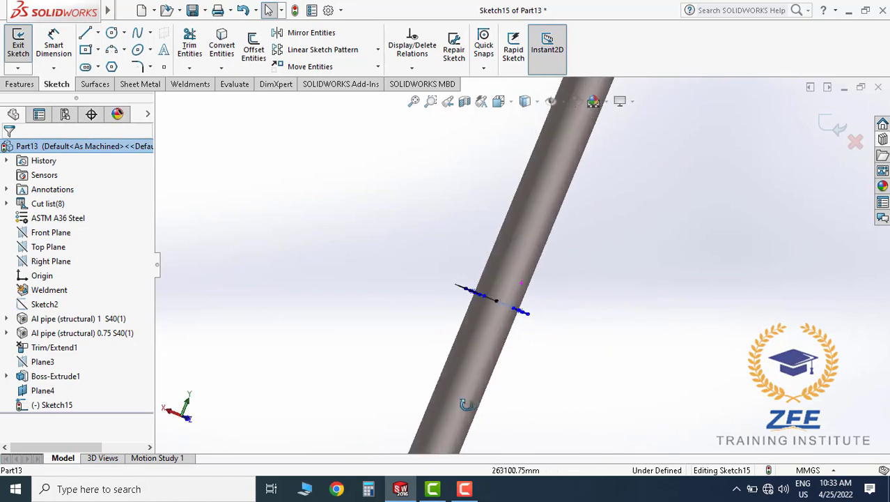
middle_drag(557, 320, 749, 189)
middle_drag(799, 142, 400, 207)
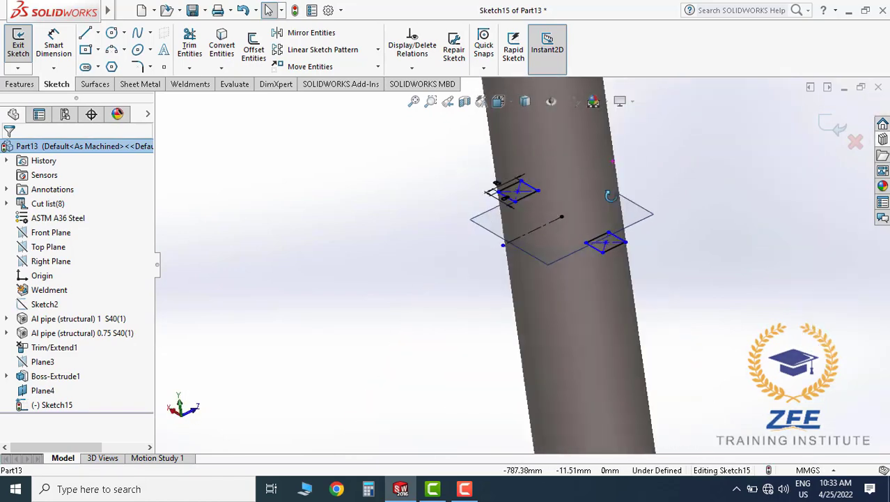
click(21, 84)
Extrude both squares 25 mm upward as separate, unmerged blocks.
click(23, 47)
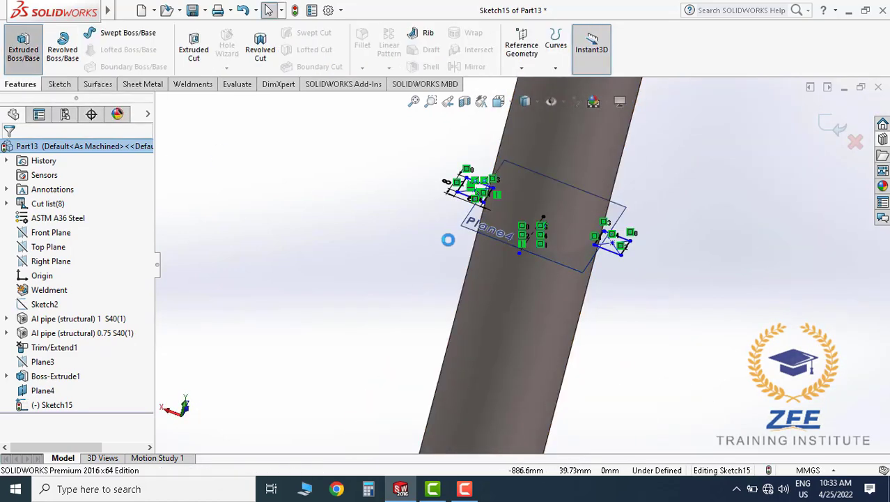
click(13, 231)
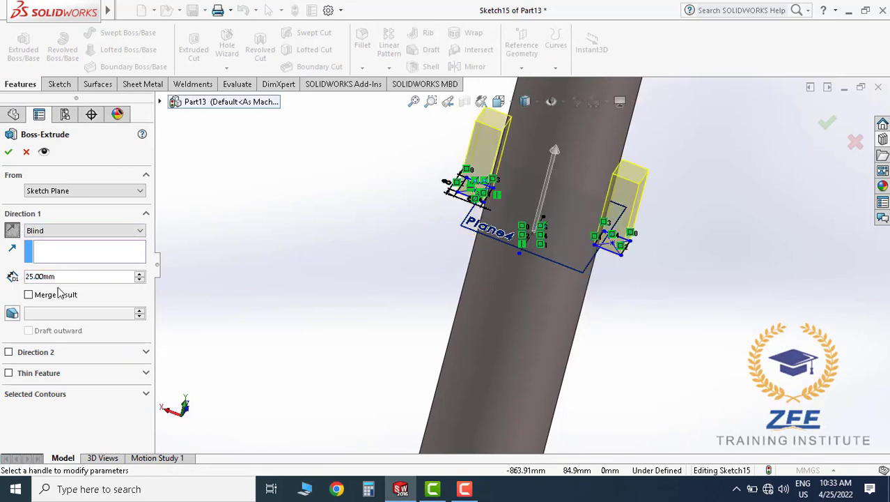
click(9, 152)
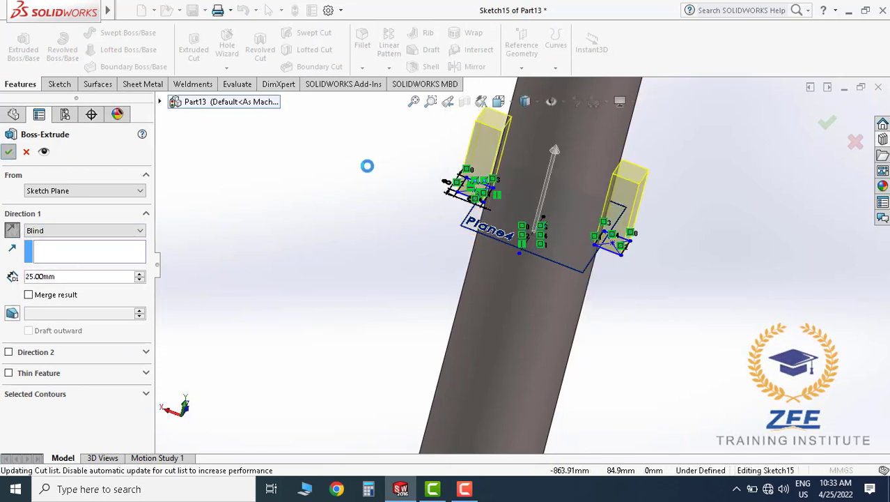
middle_drag(577, 239, 511, 270)
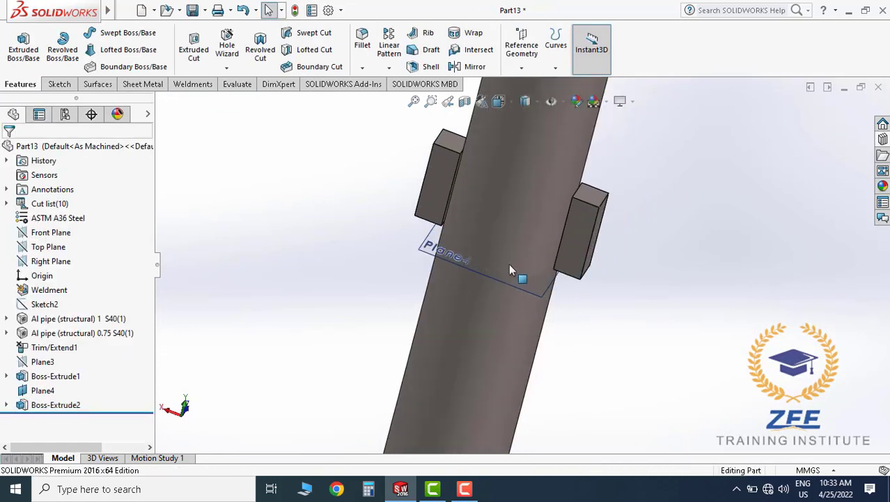
Hide Plane4 and set the model to isometric view.
click(496, 288)
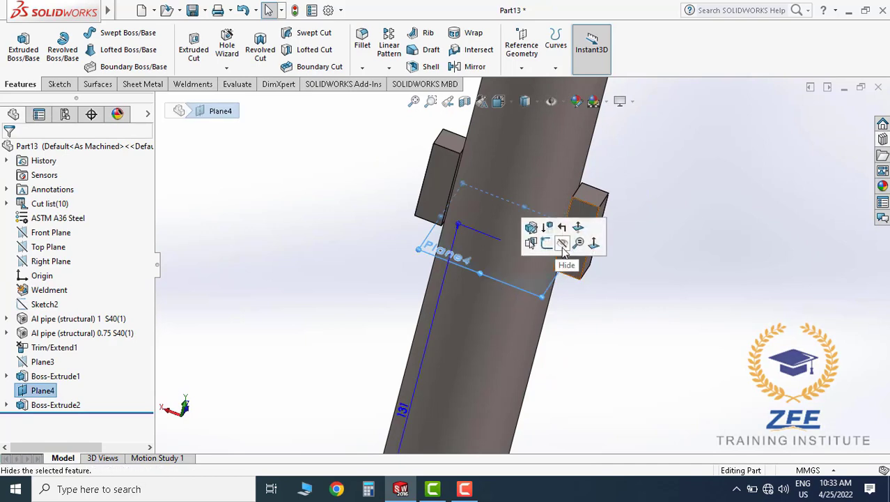
click(563, 243)
scroll(653, 291, up, 3)
scroll(620, 282, up, 3)
scroll(547, 352, down, 5)
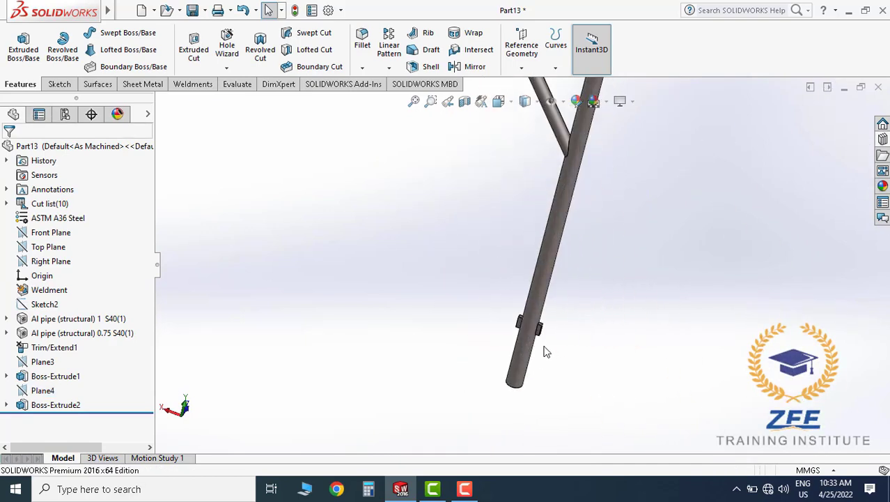
middle_drag(546, 352, 502, 264)
scroll(503, 264, up, 3)
scroll(502, 263, up, 2)
scroll(556, 195, down, 4)
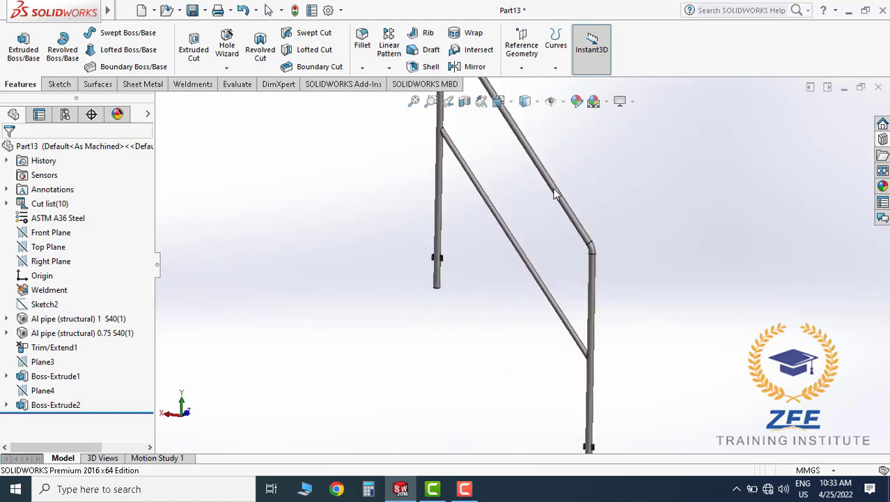
click(499, 101)
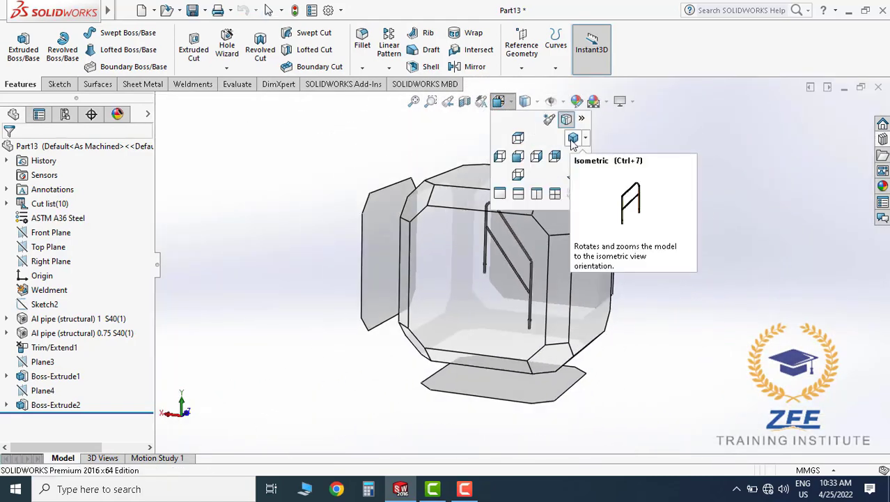
click(573, 140)
mouse_move(547, 260)
middle_down()
mouse_move(526, 243)
mouse_move(533, 255)
mouse_move(602, 266)
mouse_move(587, 212)
mouse_move(620, 215)
mouse_move(508, 242)
mouse_move(566, 264)
middle_up()
Save the part as Zee-07 in the Stairs Design folder.
click(192, 10)
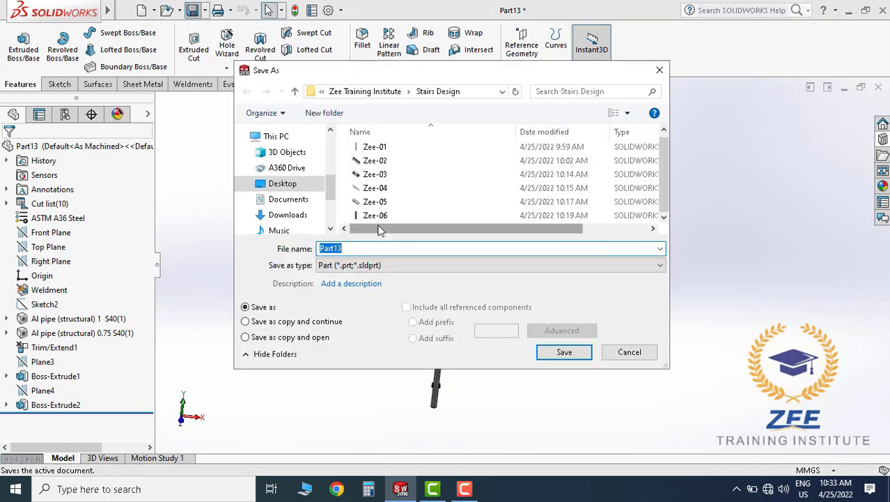
double_click(377, 216)
click(508, 251)
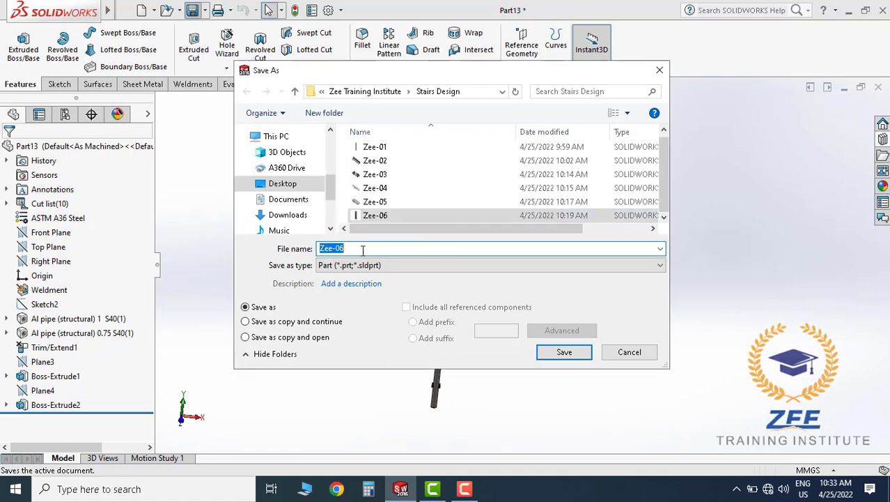
key(BackSpace)
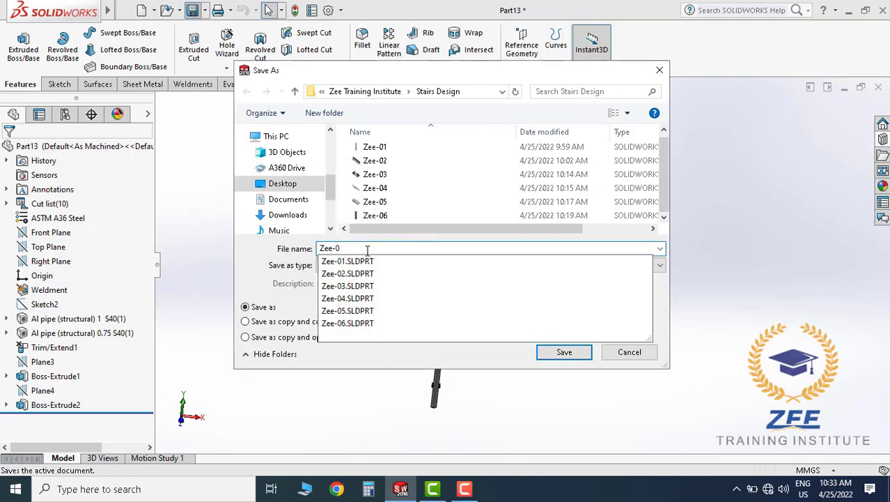
text(7)
click(556, 354)
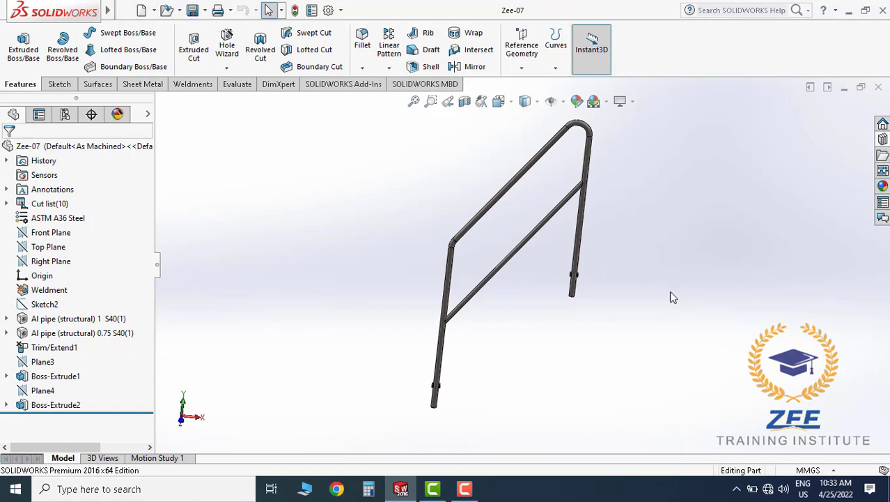
Close the Zee-07 part document.
mouse_move(582, 298)
middle_down()
mouse_move(647, 255)
mouse_move(496, 260)
middle_up()
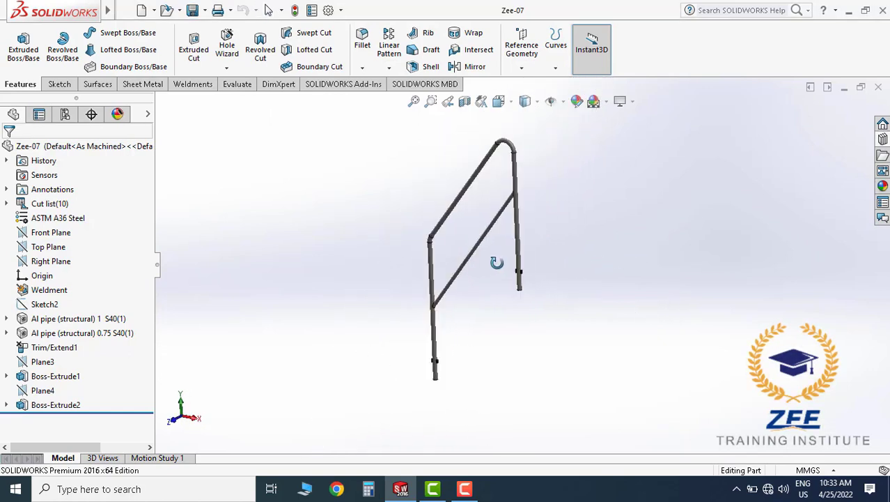
click(879, 89)
click(476, 489)
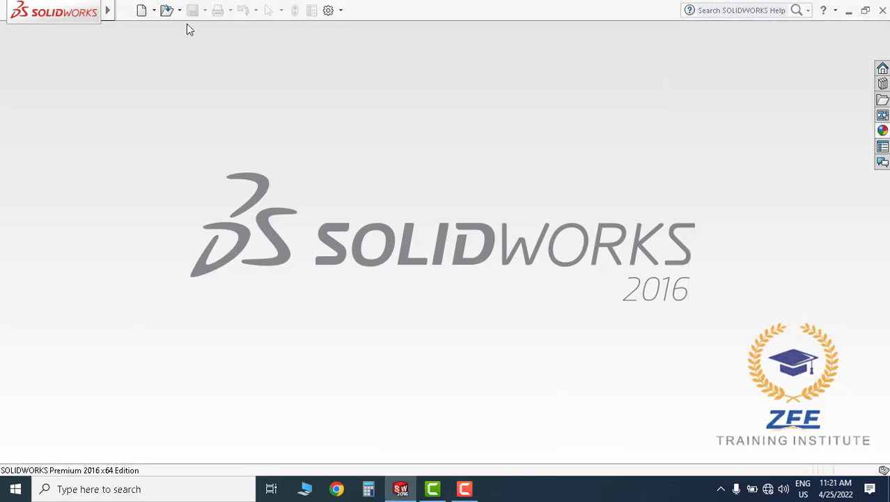
Create a new assembly and load the Zee-01 part from Stairs Design.
click(154, 10)
click(167, 27)
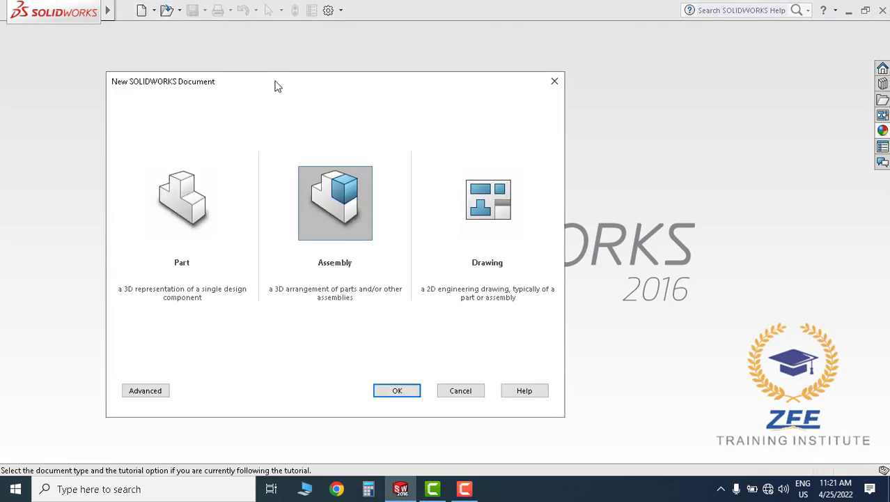
click(406, 394)
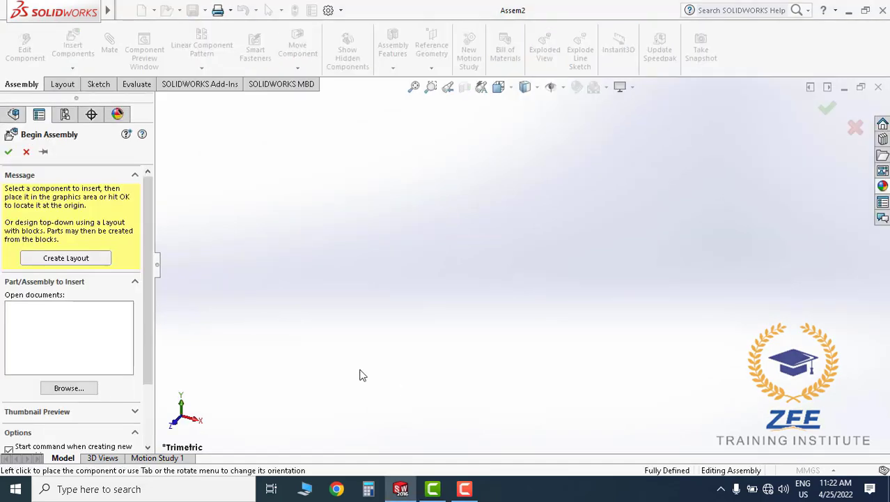
click(93, 379)
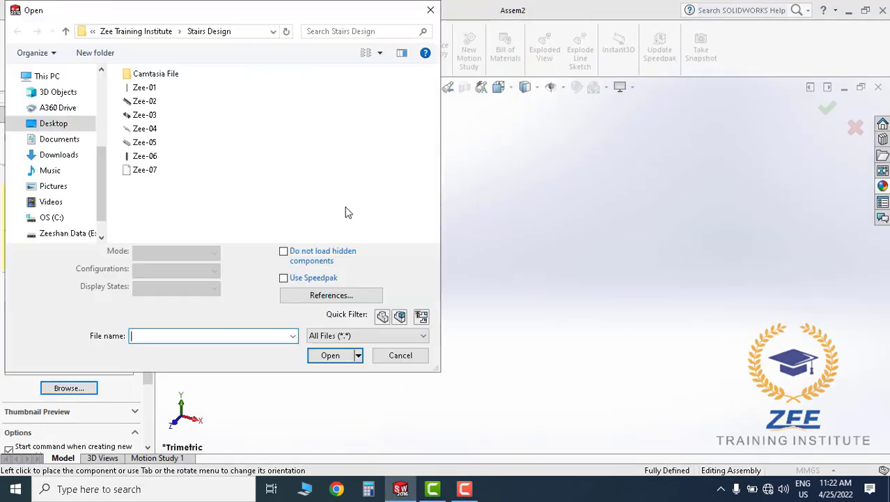
click(154, 91)
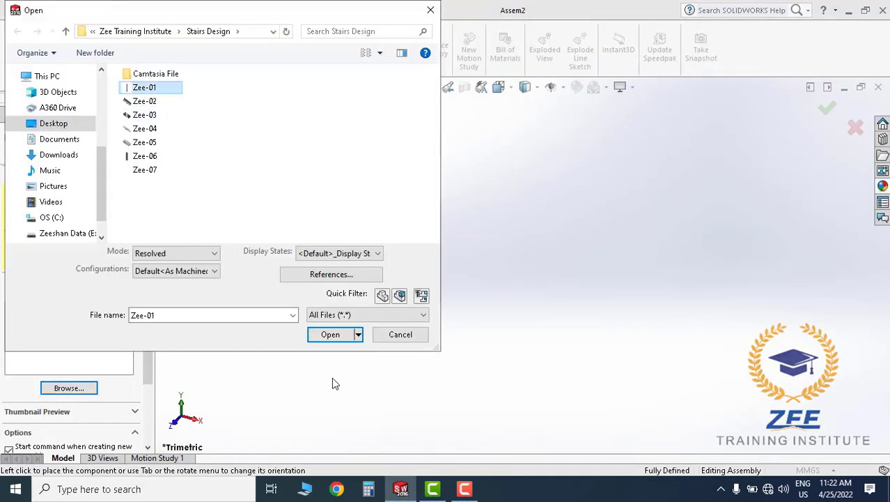
click(330, 336)
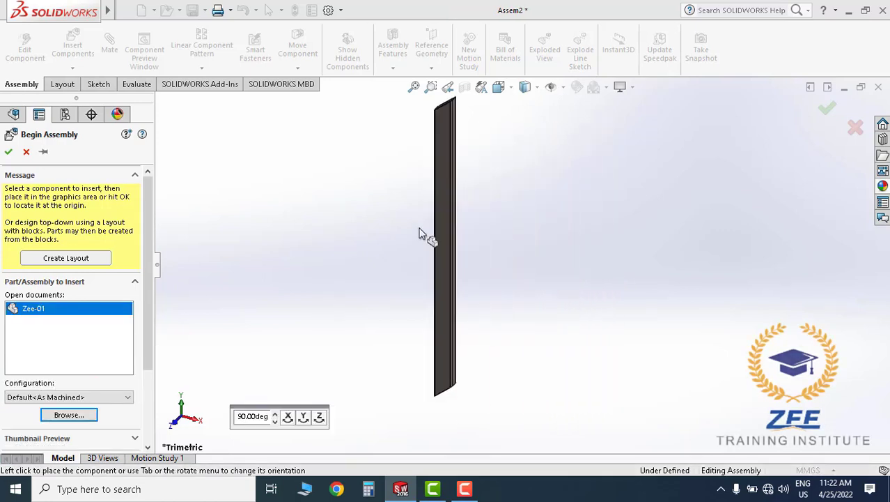
key(Escape)
Insert the Zee-02 angle part and place it in the assembly.
click(72, 53)
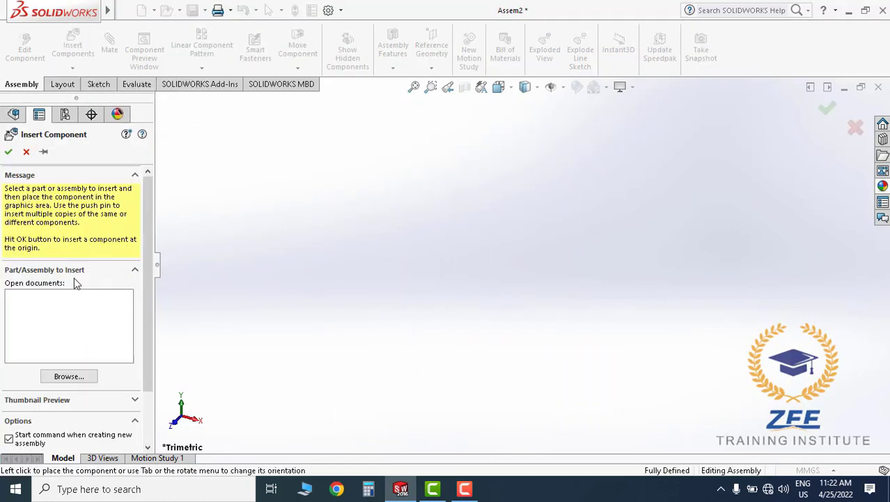
click(78, 376)
click(144, 101)
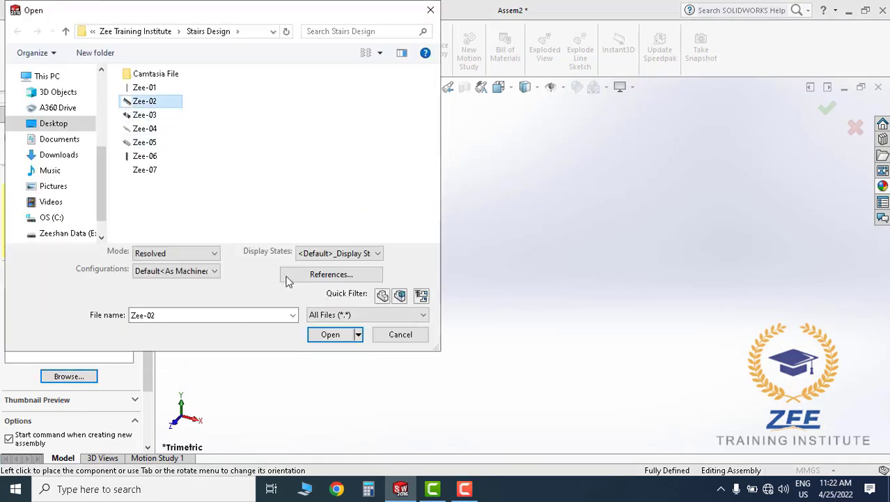
click(330, 335)
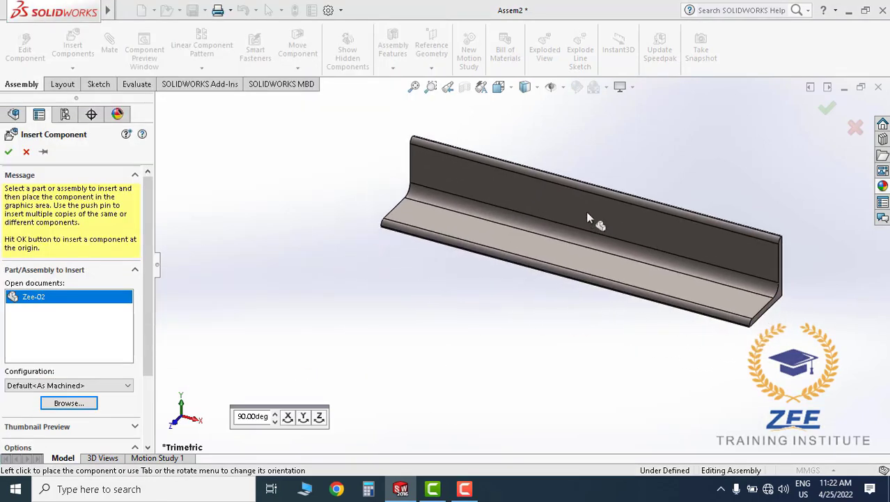
click(579, 221)
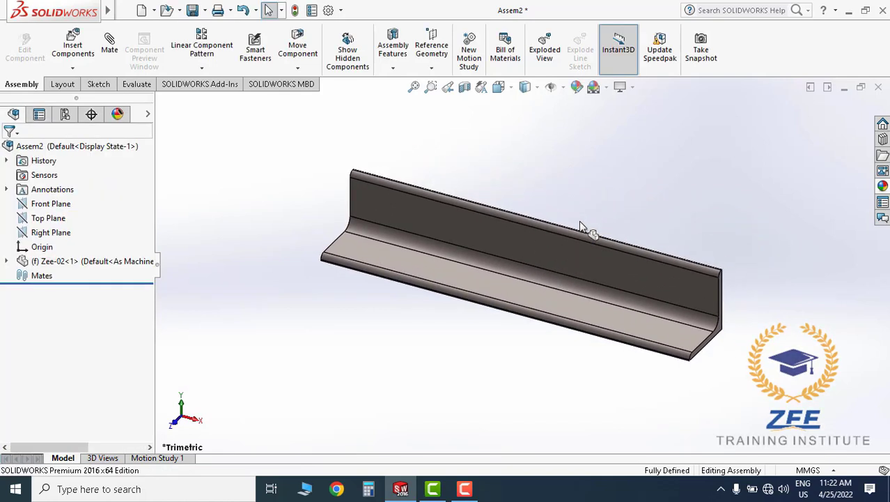
Add a second Zee-02 copy below the first and rotate it around.
scroll(581, 226, up, 3)
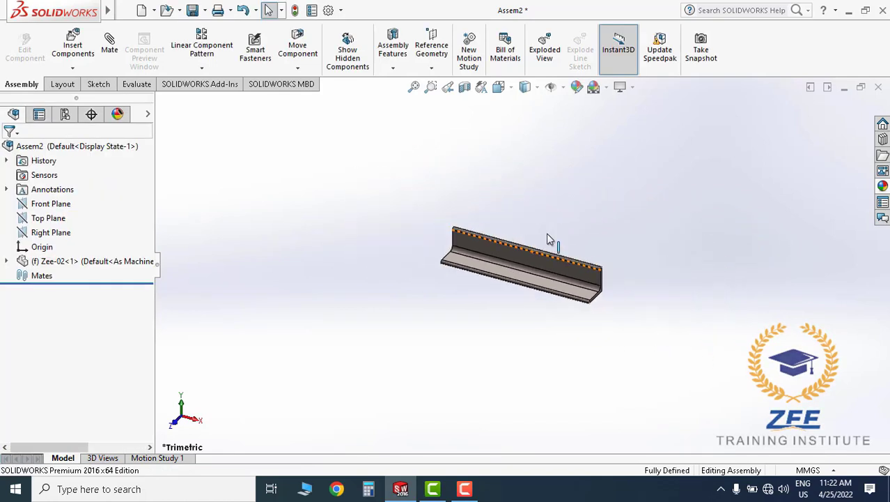
scroll(533, 328, down, 1)
scroll(528, 313, down, 1)
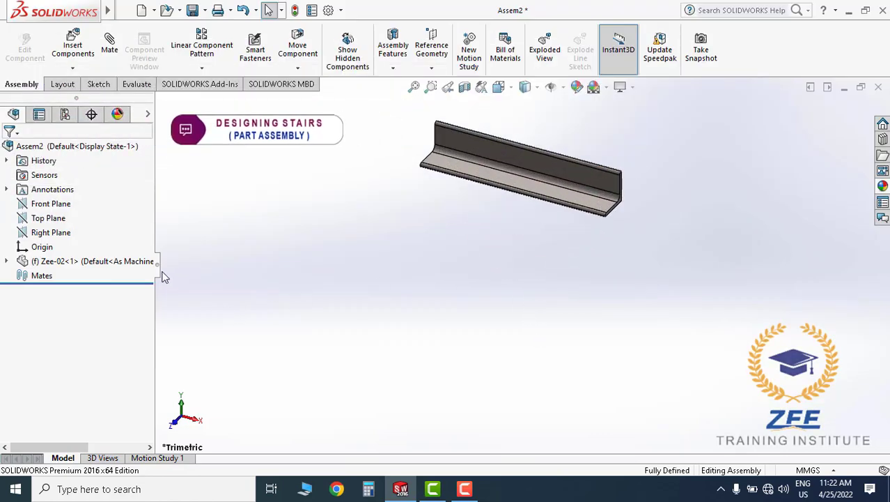
ctrl+drag(167, 294, 465, 298)
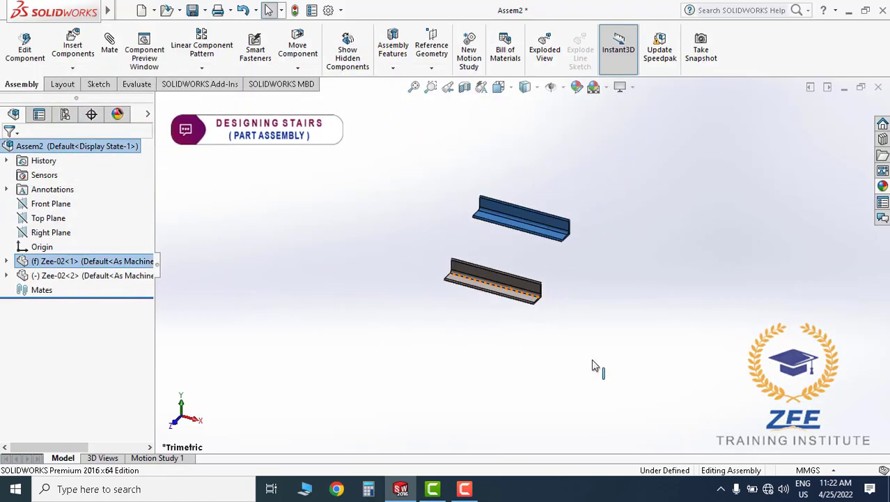
right_drag(470, 298, 625, 415)
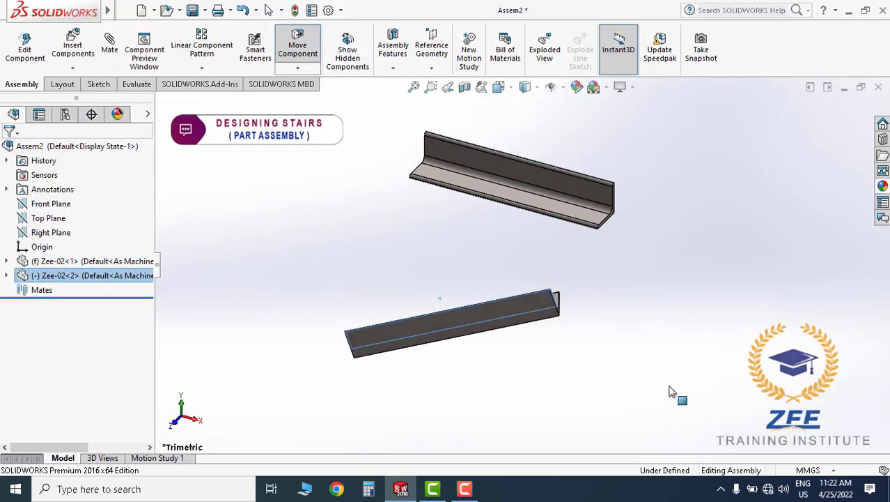
Add two coincident mates between matching faces of the two Zee-02 angles.
click(569, 318)
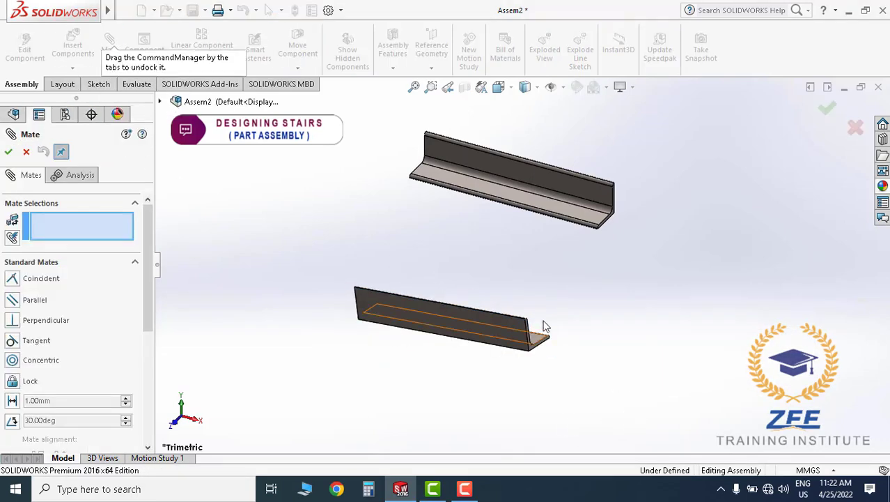
key(Left)
key(Left)
key(Left)
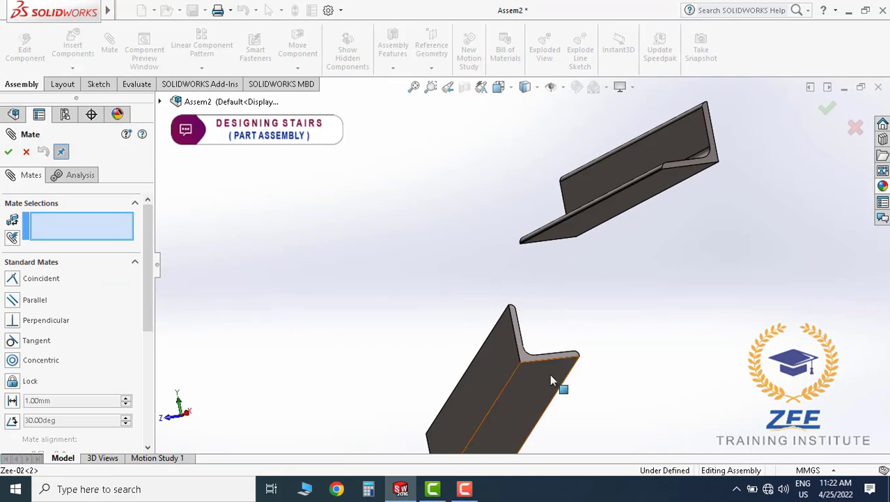
click(549, 374)
click(652, 188)
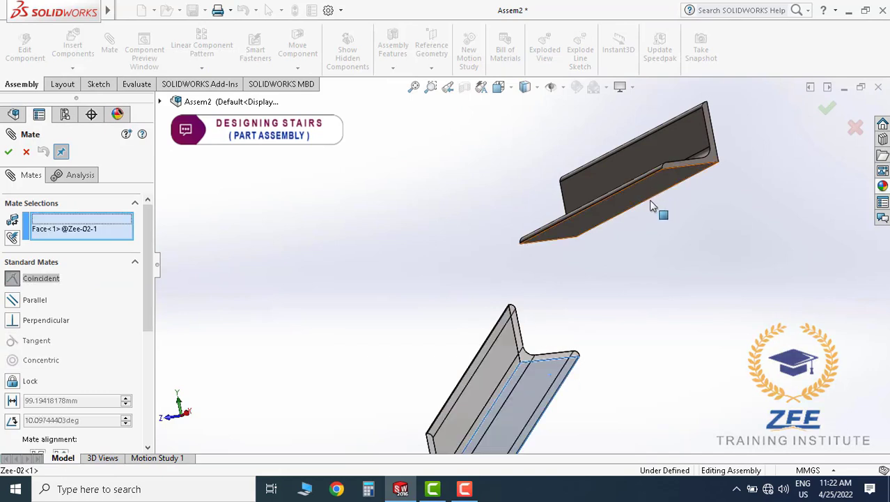
click(9, 151)
scroll(506, 208, down, 2)
click(488, 194)
scroll(596, 220, down, 2)
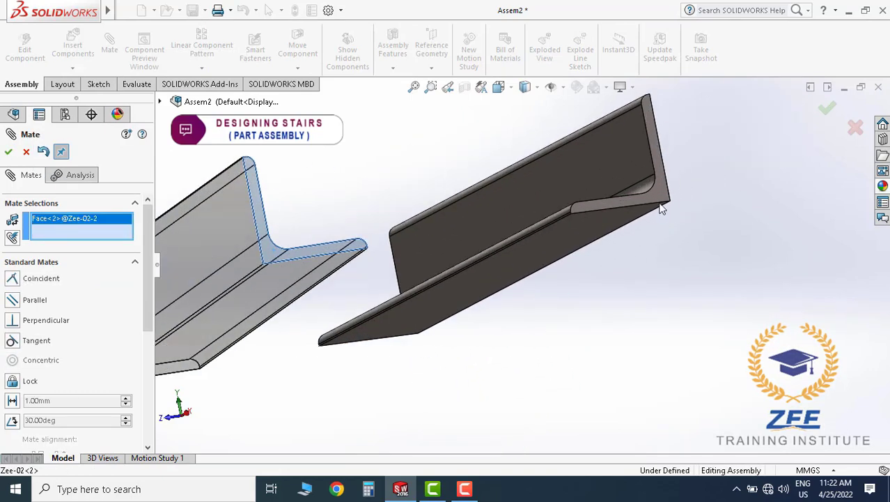
click(662, 201)
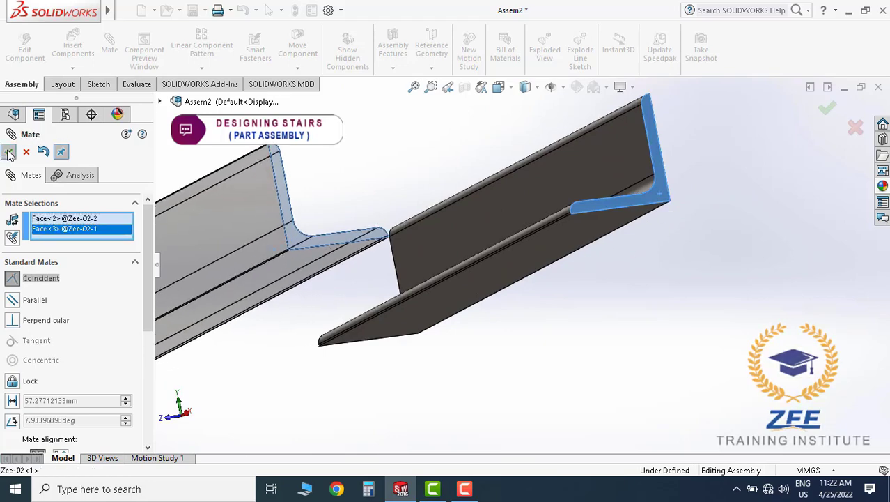
click(8, 151)
Add a 485 mm distance mate between the angles' opposite faces, viewed isometrically.
scroll(503, 193, up, 3)
middle_drag(503, 193, 433, 307)
click(432, 307)
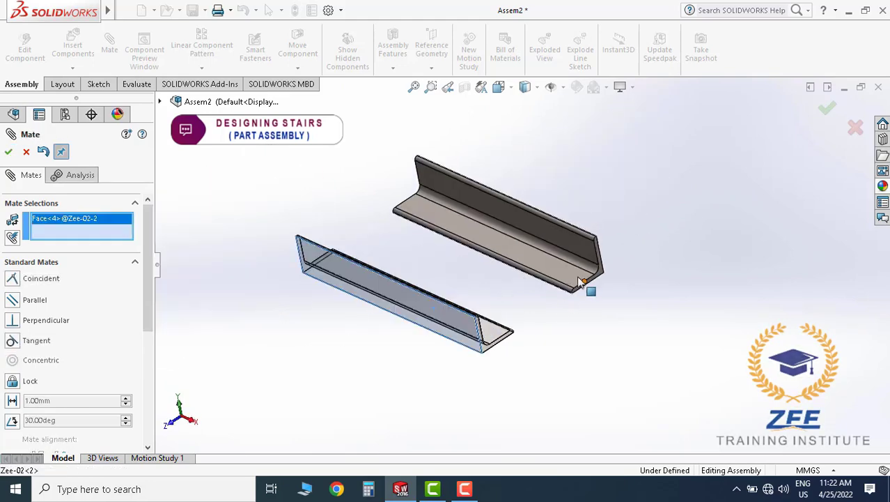
middle_drag(579, 282, 515, 282)
click(490, 251)
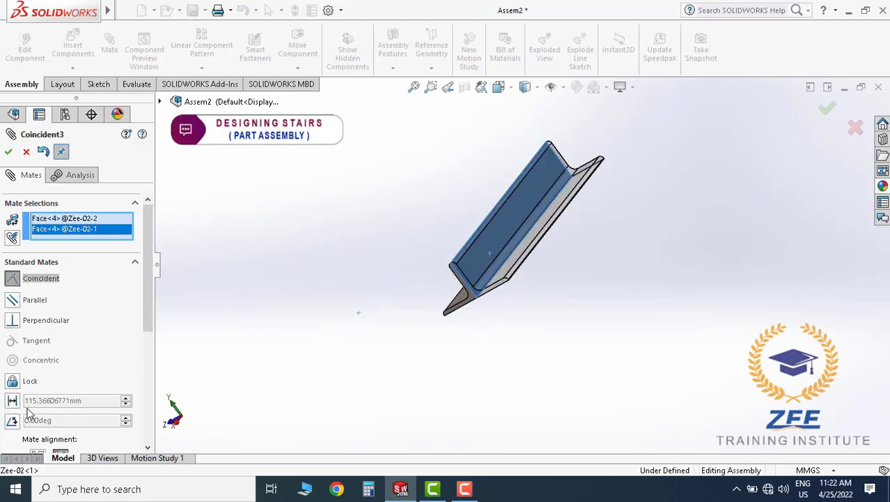
click(12, 400)
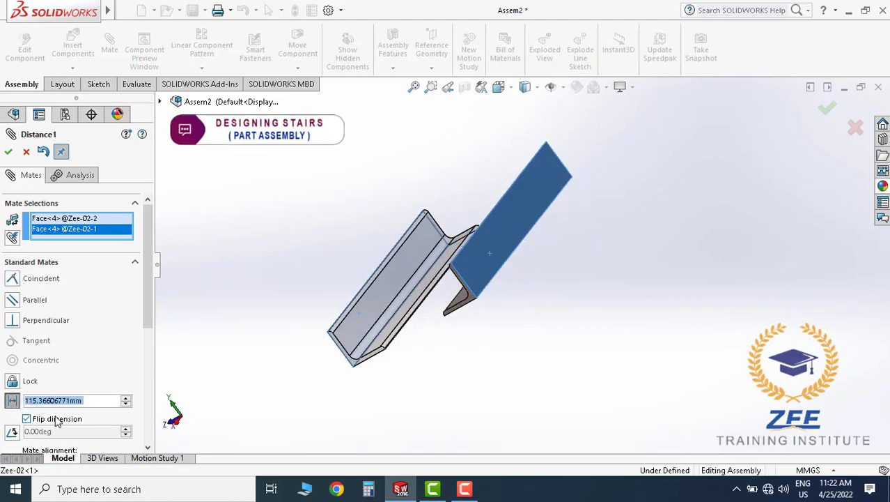
text(485)
key(Return)
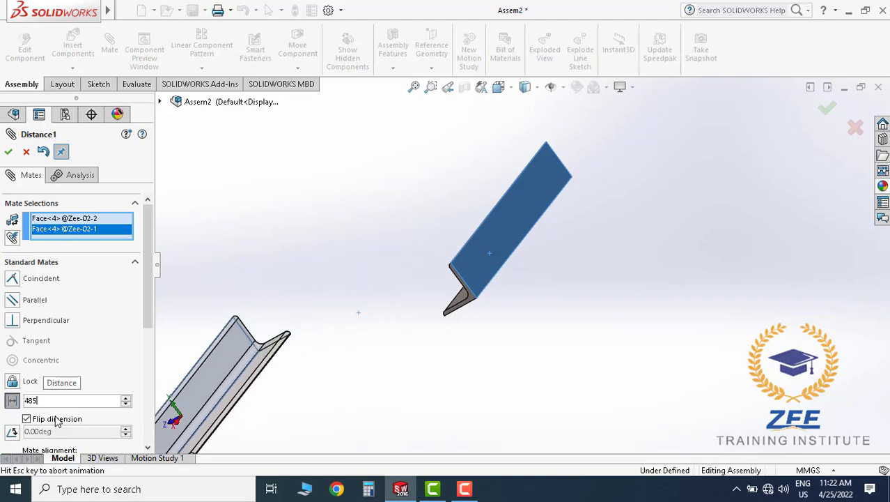
click(502, 88)
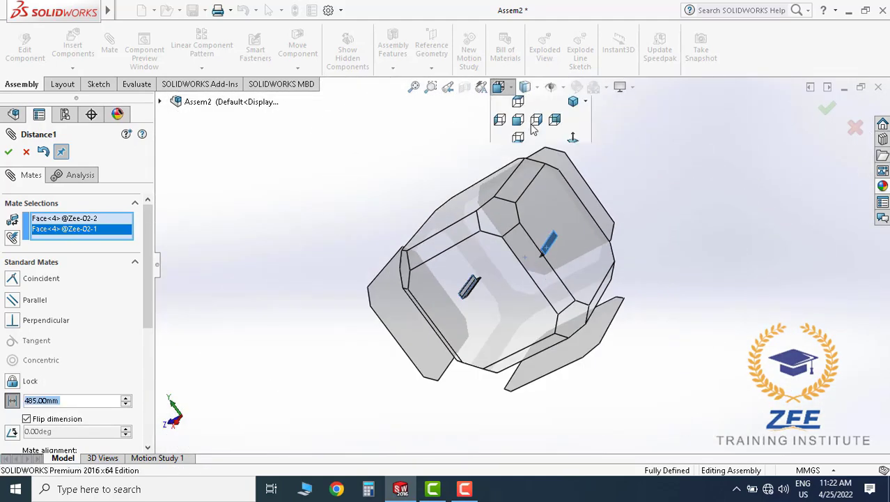
click(573, 124)
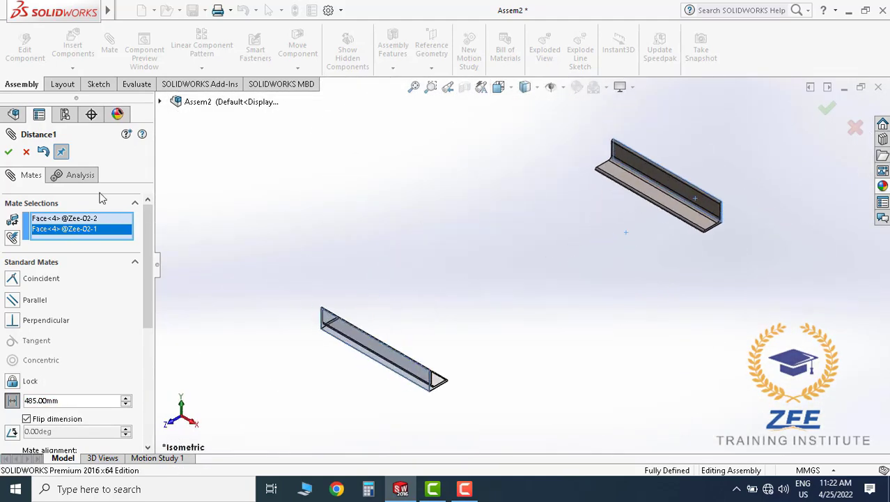
click(8, 153)
Insert the Zee-01 beam beside the two angles and rotate it toward horizontal.
key(Escape)
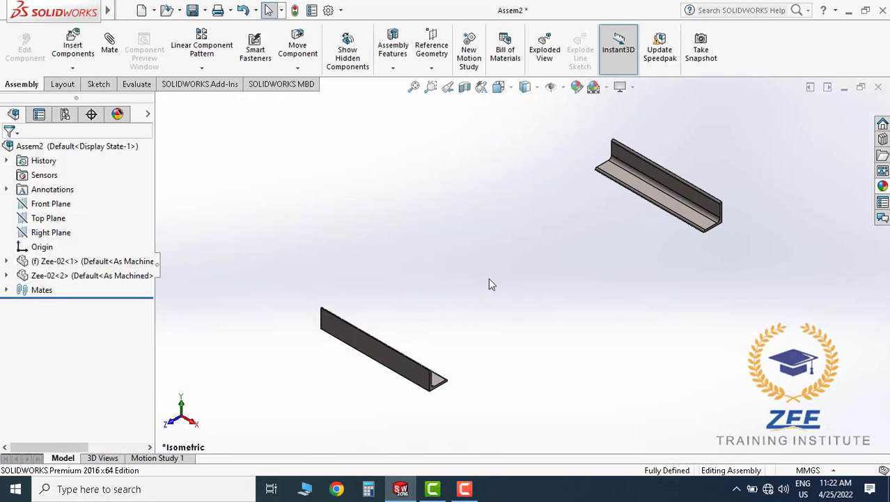
scroll(519, 280, up, 2)
mouse_move(499, 345)
middle_down()
mouse_move(529, 287)
mouse_move(521, 271)
middle_up()
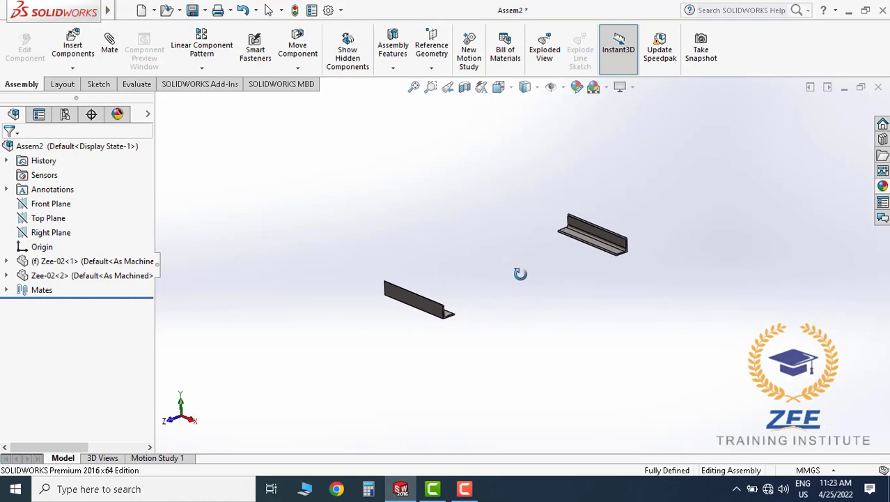
click(72, 45)
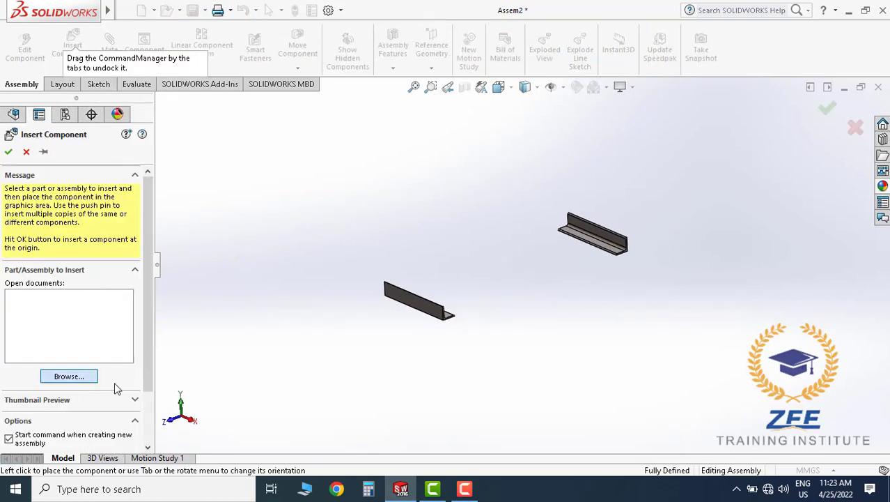
click(145, 88)
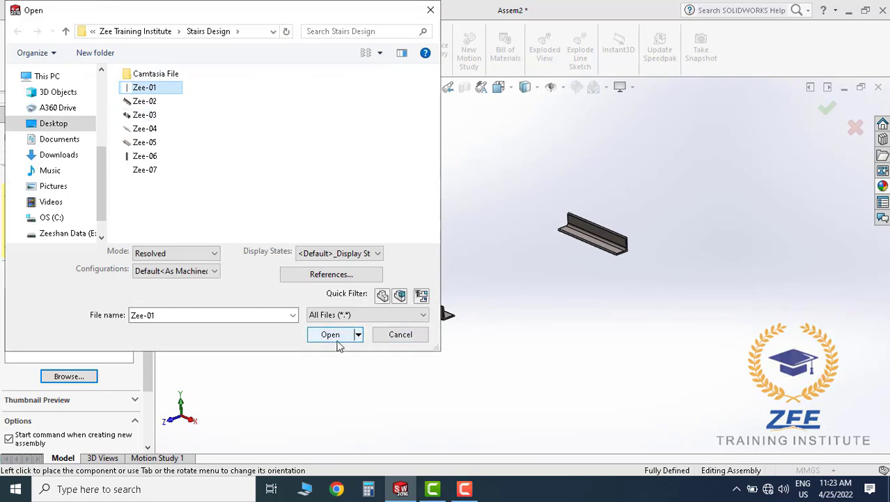
click(330, 334)
middle_drag(477, 305, 462, 249)
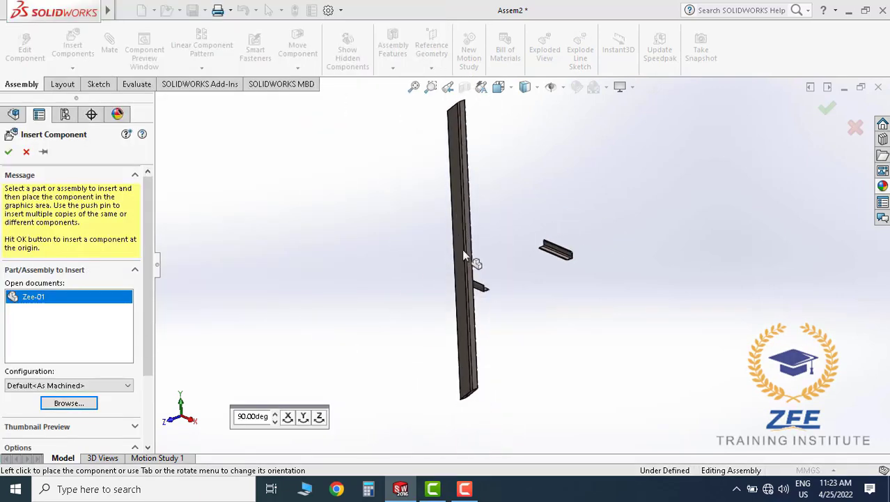
click(468, 272)
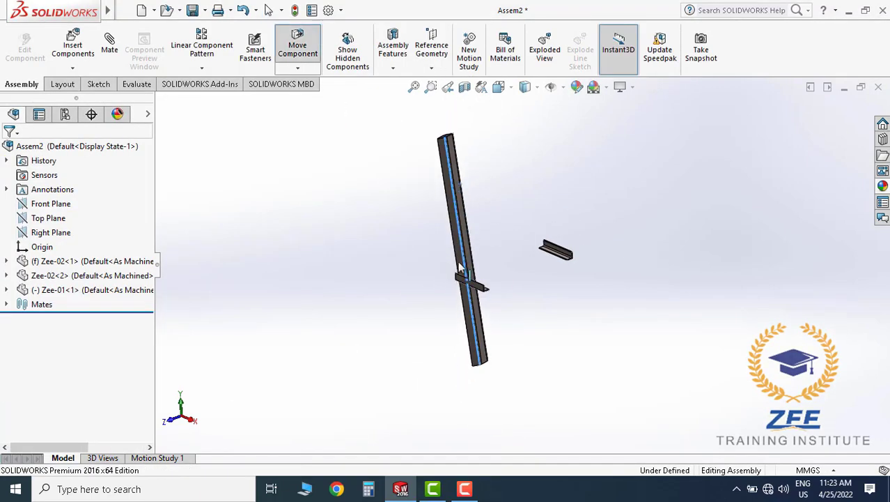
mouse_move(457, 268)
right_down()
mouse_move(477, 288)
mouse_move(456, 311)
mouse_move(387, 337)
mouse_move(390, 399)
mouse_move(521, 359)
right_up()
mouse_move(559, 310)
middle_down()
mouse_move(536, 272)
mouse_move(527, 291)
mouse_move(441, 327)
mouse_move(526, 281)
mouse_move(447, 263)
mouse_move(485, 259)
middle_up()
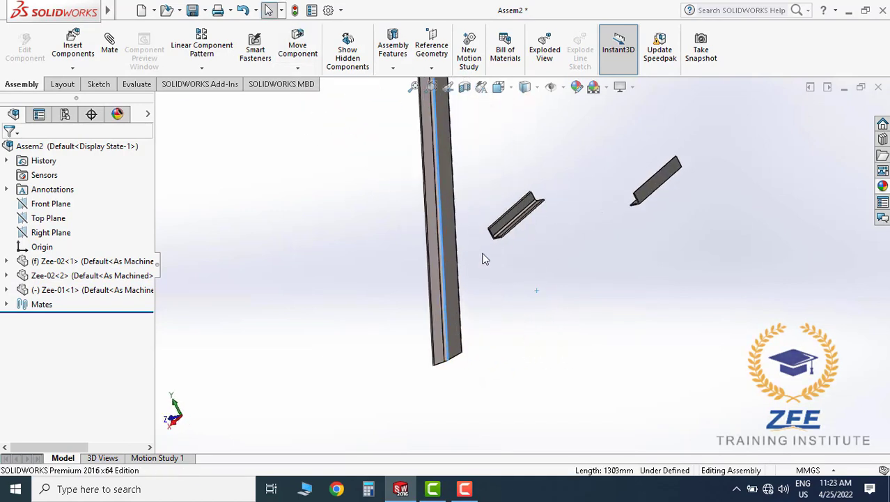
scroll(485, 259, down, 3)
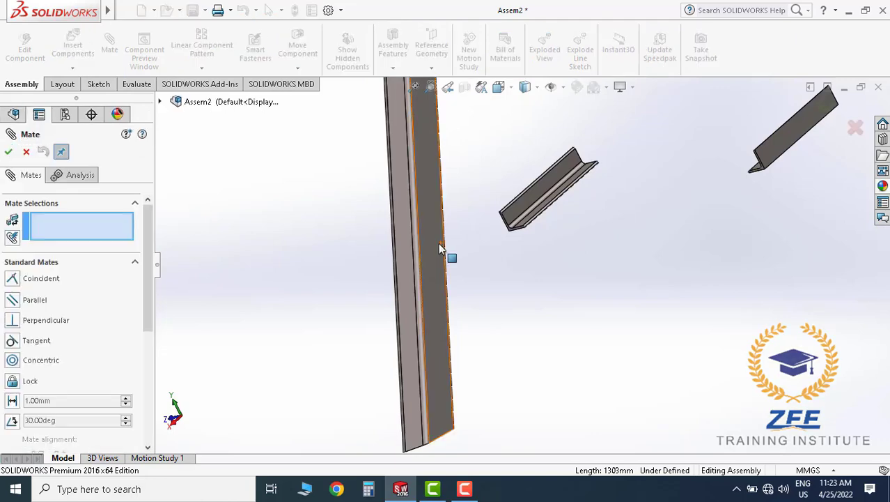
Mate the beam coincident to an angle face and swing it into position.
click(441, 245)
middle_drag(442, 246, 517, 243)
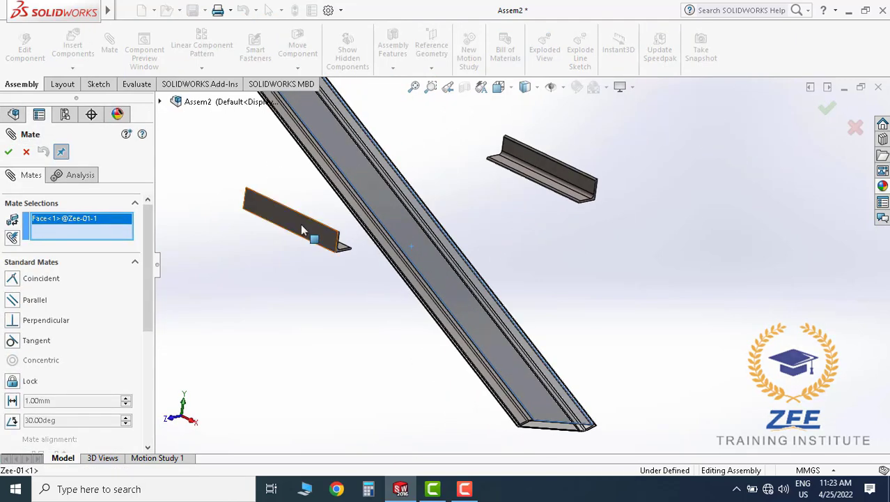
click(304, 225)
click(9, 152)
click(9, 152)
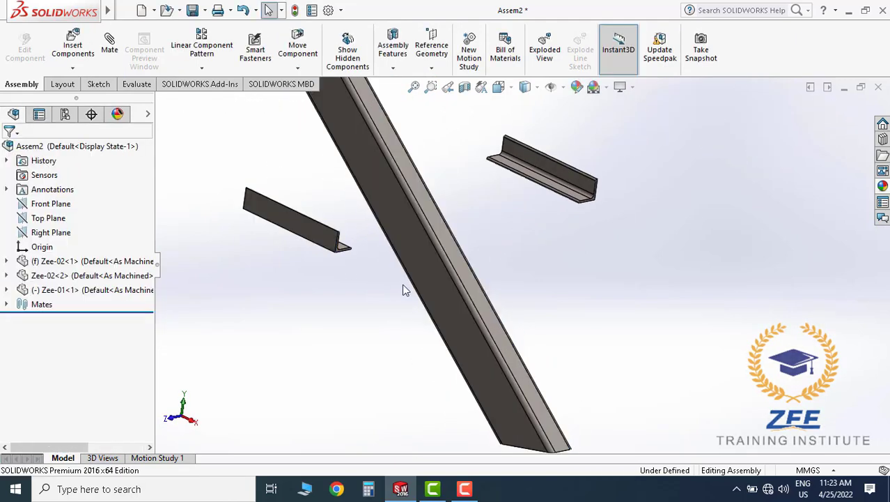
middle_drag(402, 283, 505, 323)
drag(505, 323, 377, 270)
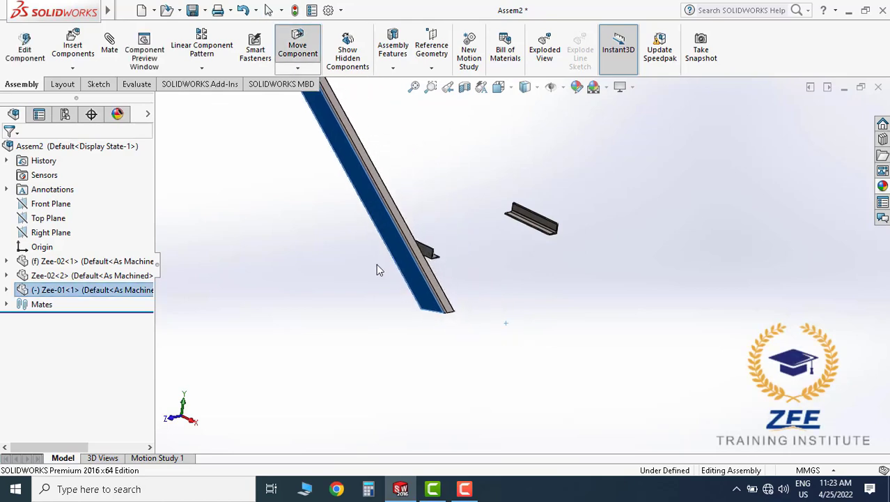
click(508, 310)
middle_drag(508, 310, 313, 234)
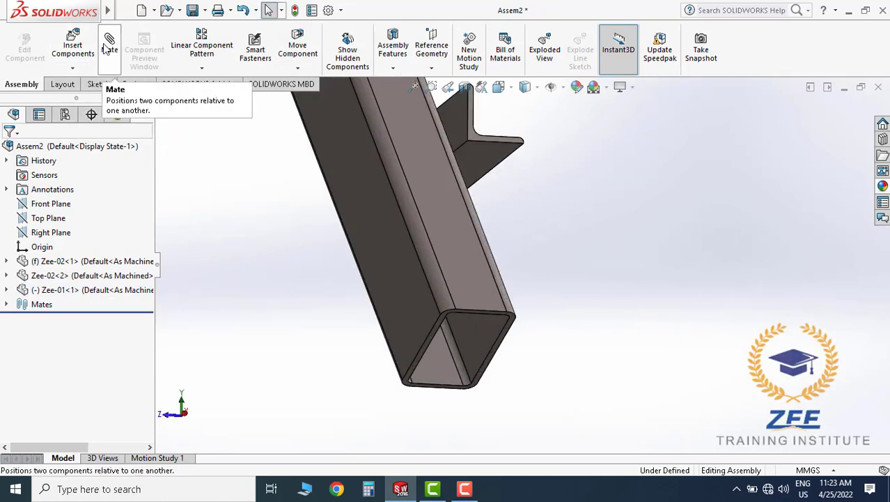
Add a 200 mm distance mate between the beam end face and the L-angle face.
click(439, 325)
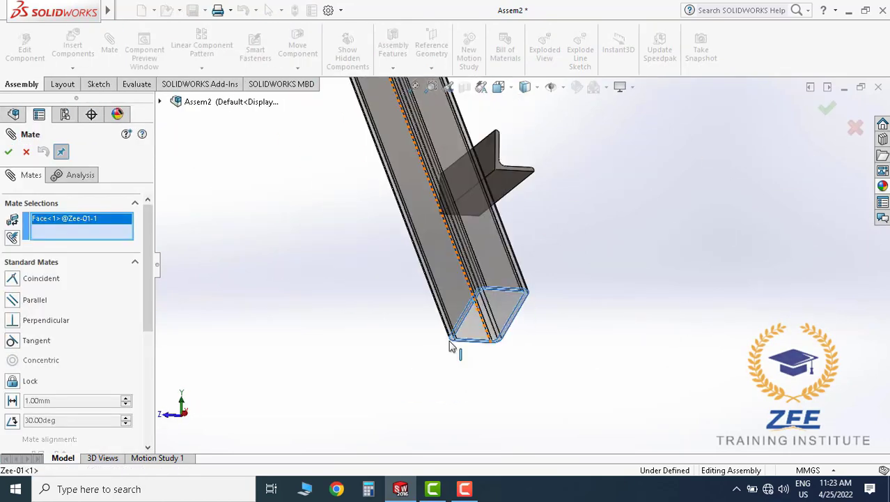
scroll(491, 207, down, 2)
scroll(518, 235, down, 2)
scroll(502, 258, down, 2)
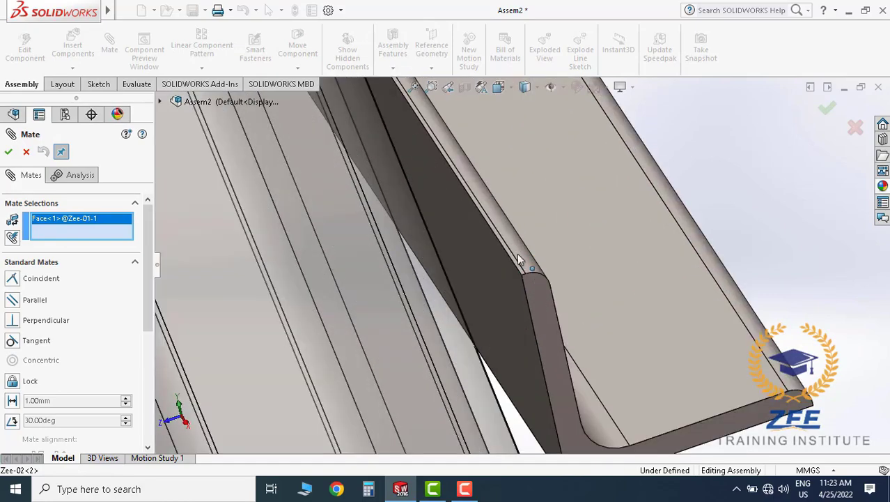
scroll(481, 282, down, 2)
click(483, 281)
scroll(506, 223, up, 2)
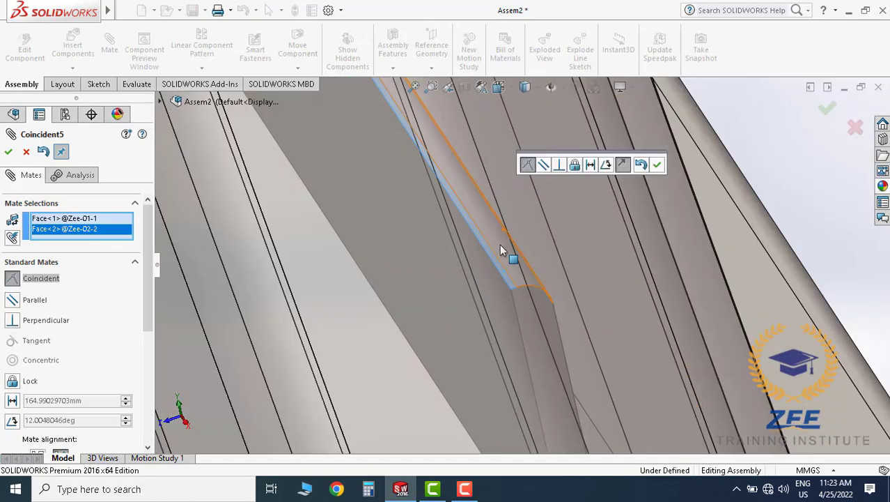
scroll(522, 268, up, 2)
scroll(540, 286, up, 3)
middle_drag(418, 307, 265, 321)
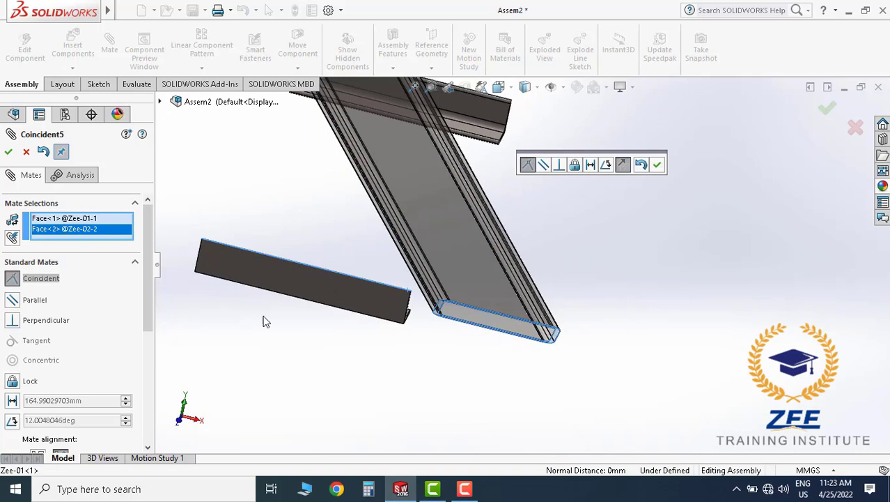
click(12, 401)
text(200)
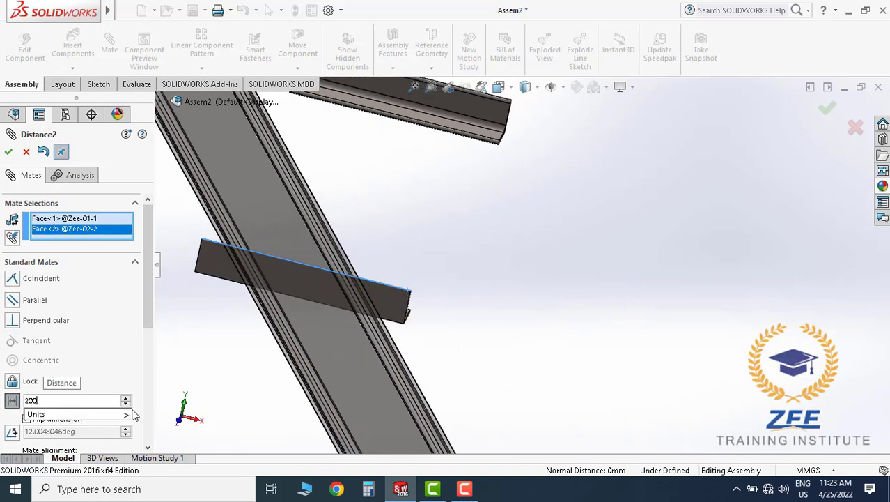
key(Return)
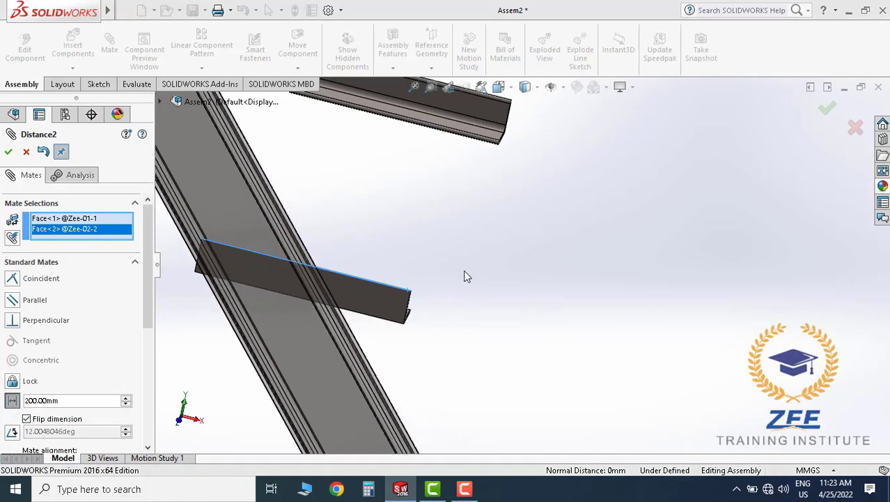
click(9, 152)
Close the previous mate and zoom in on the beam and bracket junction.
click(9, 152)
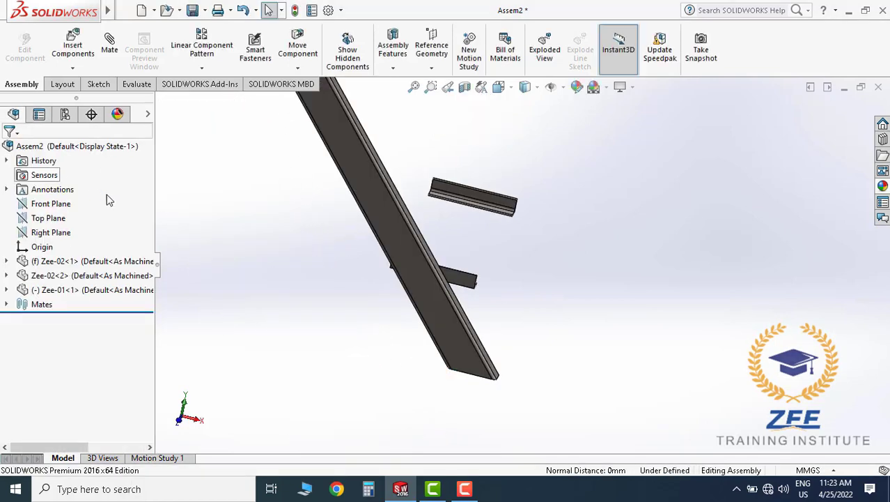
mouse_move(391, 279)
middle_down()
mouse_move(460, 276)
mouse_move(489, 321)
middle_up()
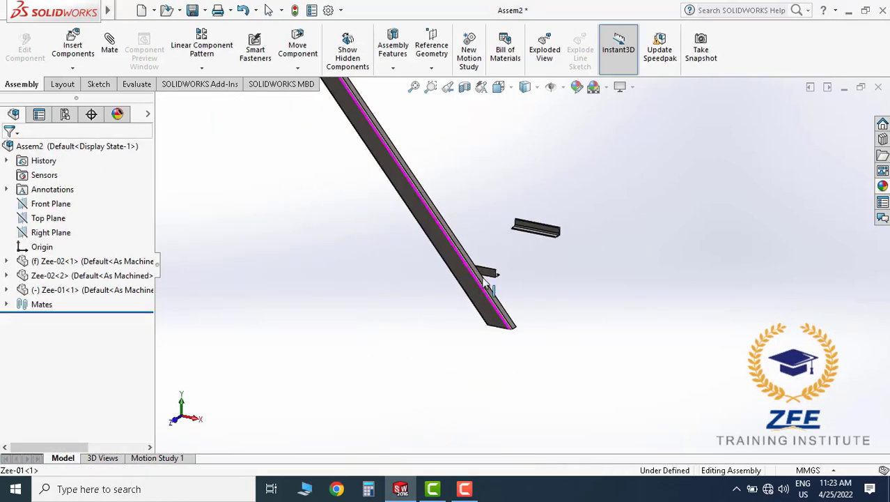
click(489, 320)
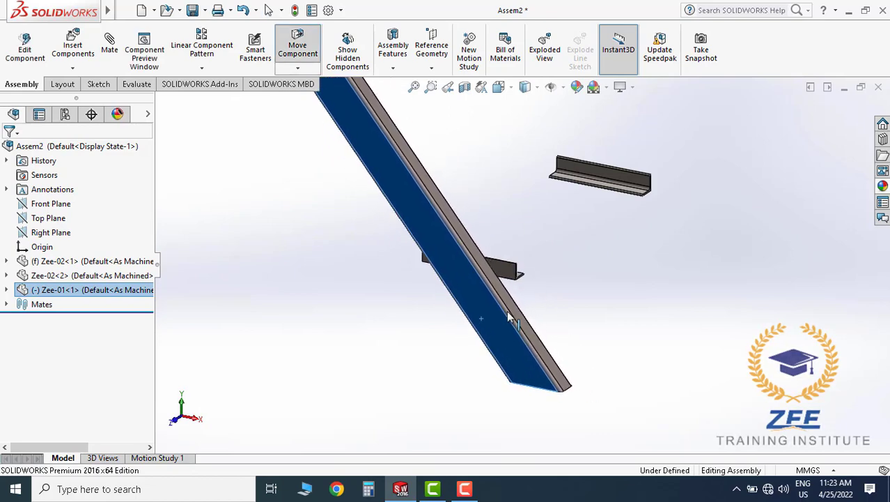
click(586, 318)
scroll(492, 278, down, 3)
middle_drag(492, 278, 481, 265)
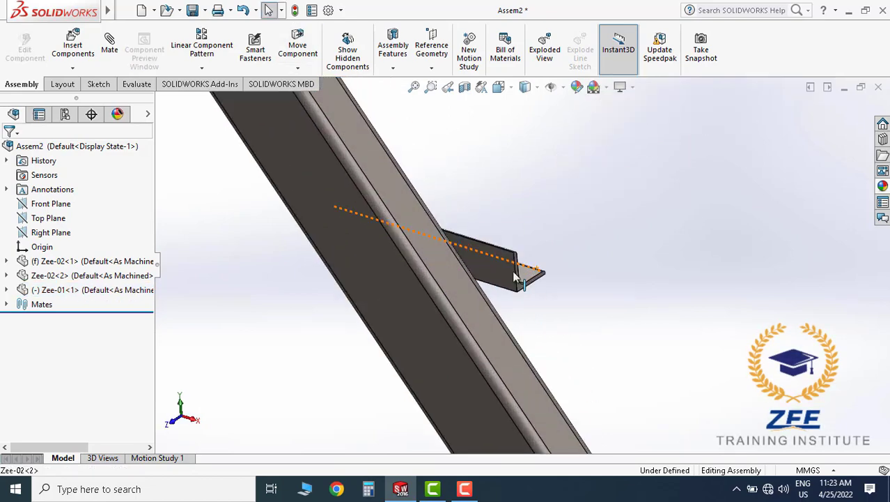
Add a 20 mm distance mate between the beam's side face and the bracket edge.
click(110, 45)
click(412, 225)
scroll(527, 271, down, 5)
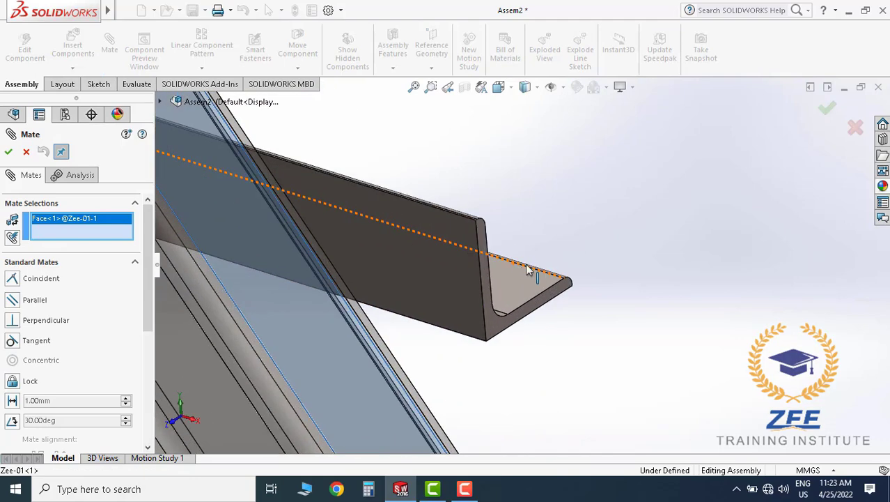
click(545, 313)
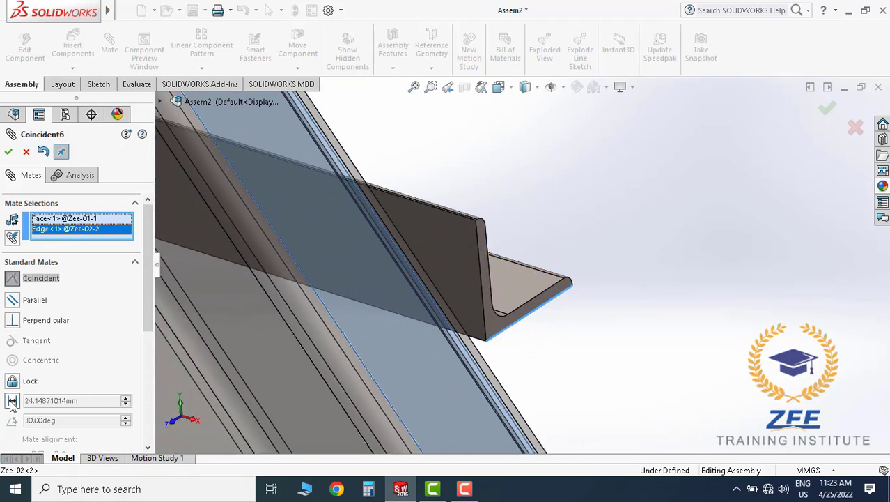
click(69, 400)
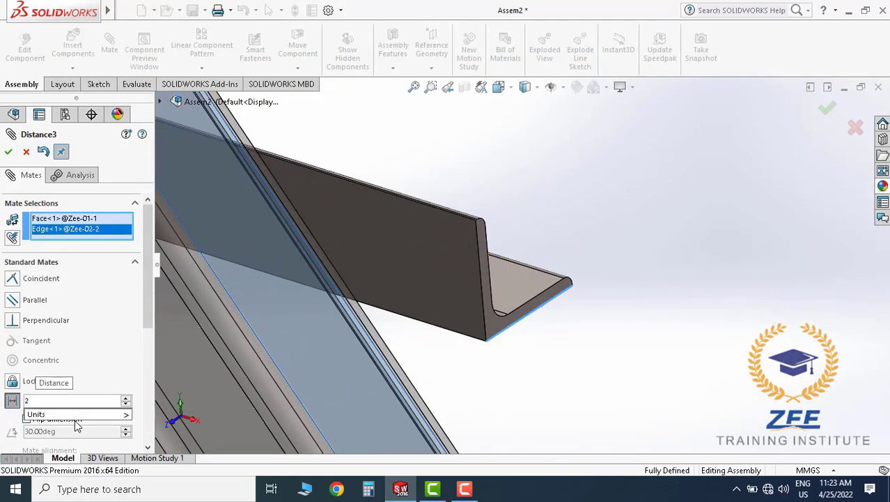
text(0)
key(Return)
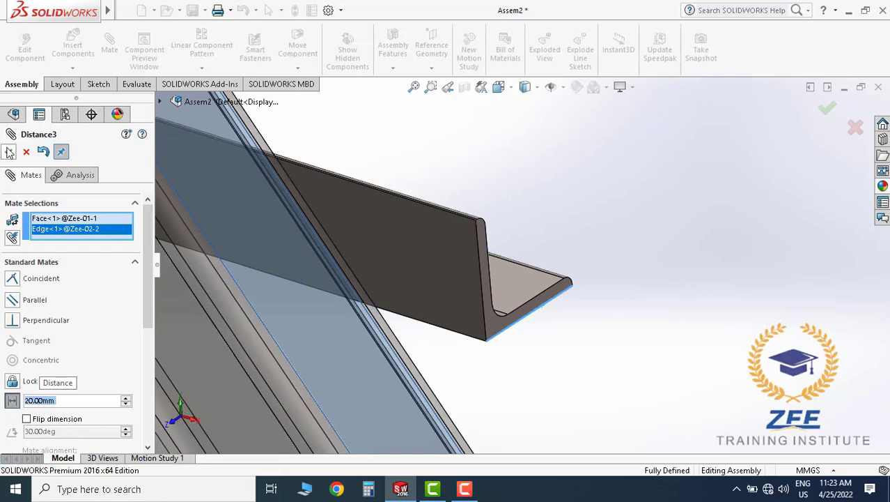
click(10, 152)
click(9, 154)
scroll(515, 308, up, 3)
scroll(583, 308, up, 2)
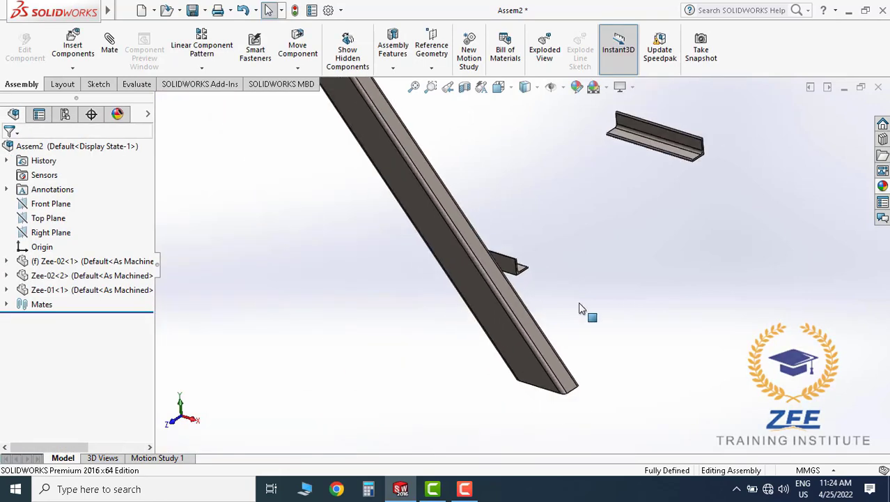
scroll(582, 308, up, 3)
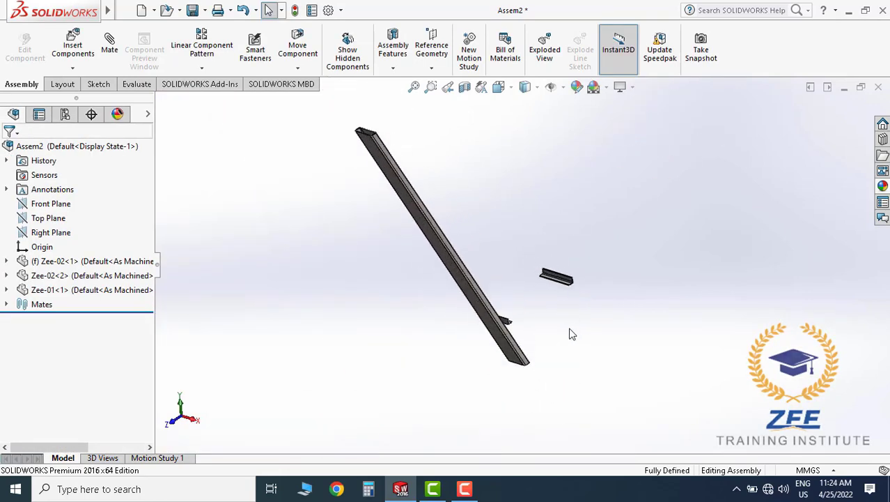
Create PLANE1 as a Mid Plane between faces of the two Zee-02 angle brackets.
scroll(550, 310, down, 2)
scroll(528, 262, up, 2)
scroll(516, 234, up, 1)
scroll(509, 240, down, 2)
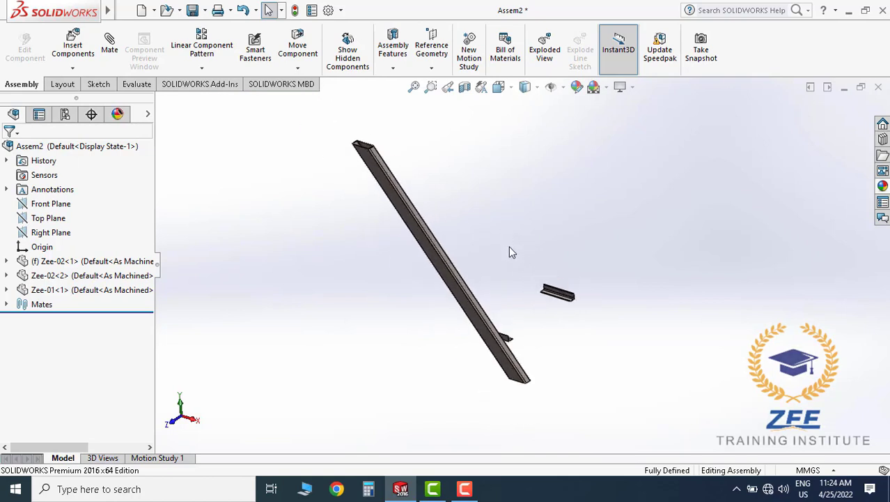
scroll(509, 250, down, 1)
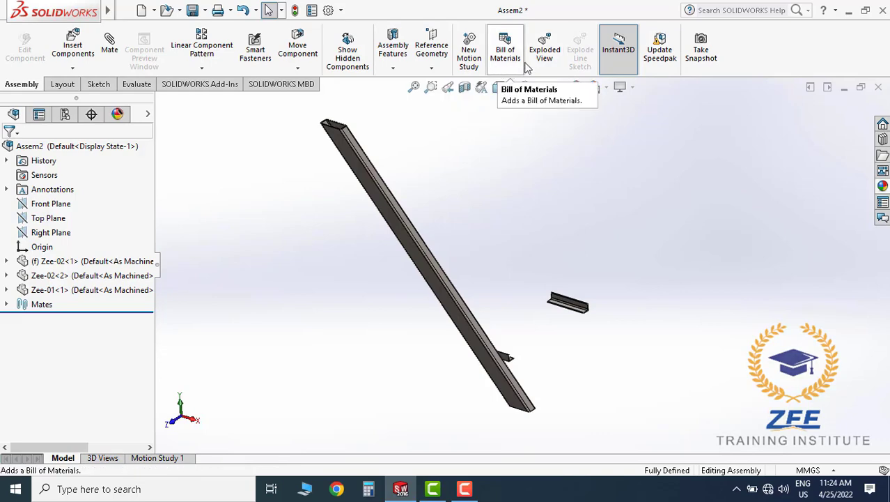
click(432, 70)
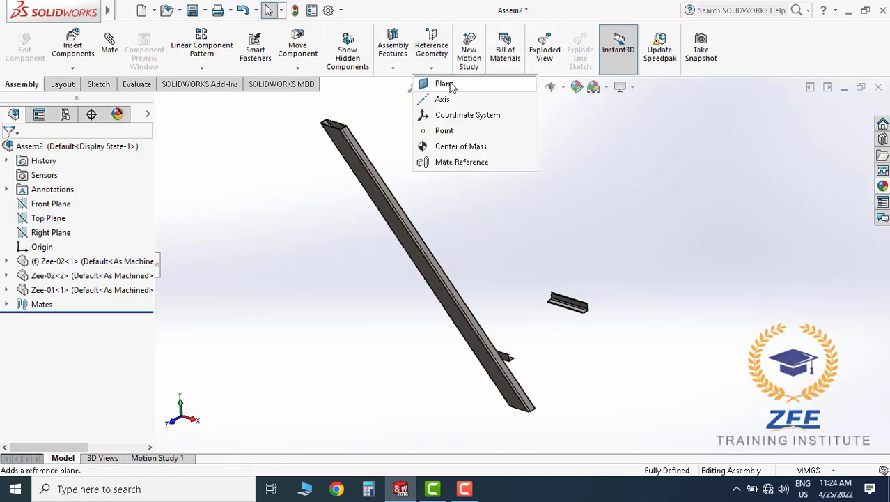
click(444, 83)
scroll(485, 354, down, 2)
scroll(387, 267, down, 2)
click(387, 265)
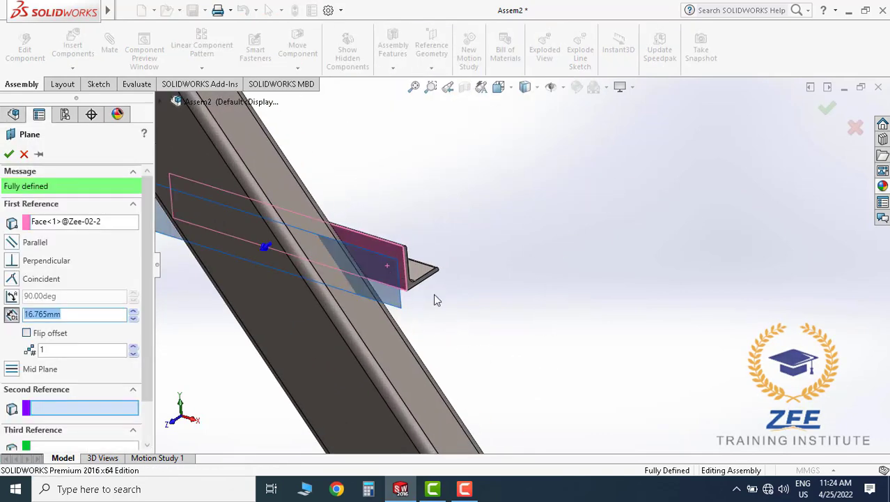
mouse_move(433, 293)
middle_down()
mouse_move(625, 185)
mouse_move(666, 139)
mouse_move(696, 125)
mouse_move(577, 188)
mouse_move(528, 242)
mouse_move(506, 205)
mouse_move(542, 231)
mouse_move(541, 214)
mouse_move(517, 229)
mouse_move(517, 268)
mouse_move(542, 258)
mouse_move(498, 239)
middle_up()
click(565, 199)
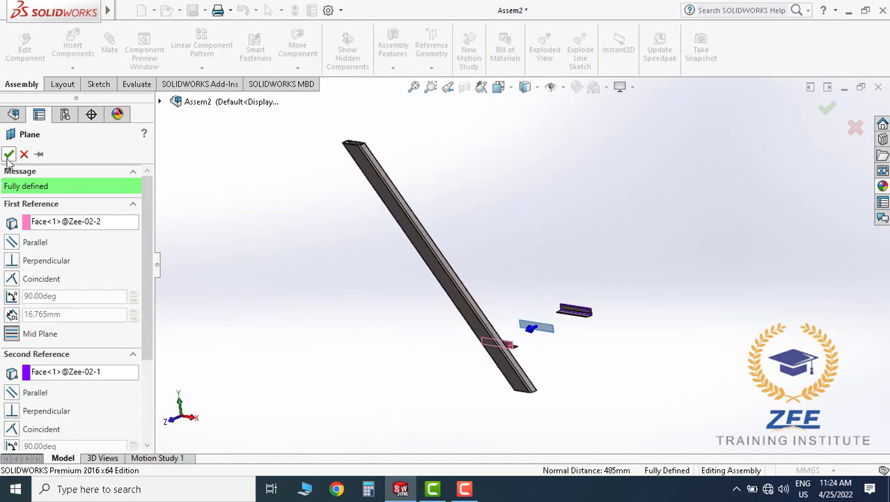
key(Return)
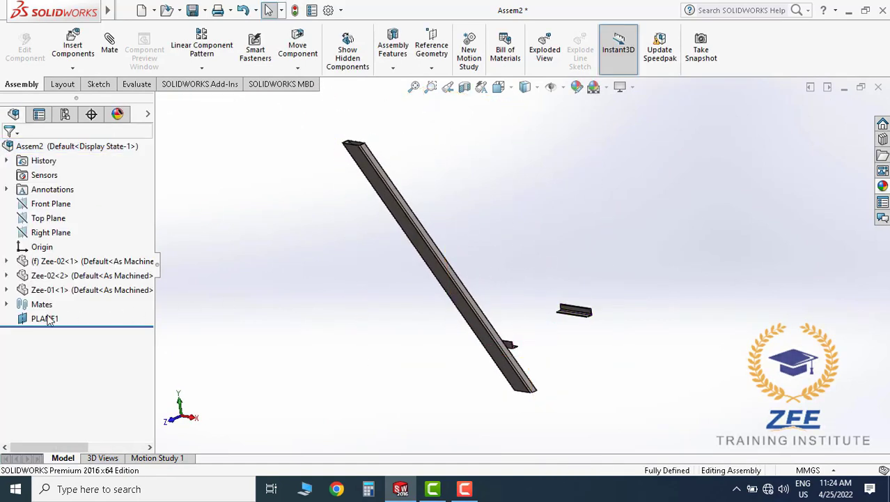
Mirror the Zee-01 stringer beam across PLANE1 to create MirrorComponent1.
mouse_move(535, 327)
middle_down()
mouse_move(506, 352)
mouse_move(581, 358)
mouse_move(563, 289)
middle_up()
click(581, 358)
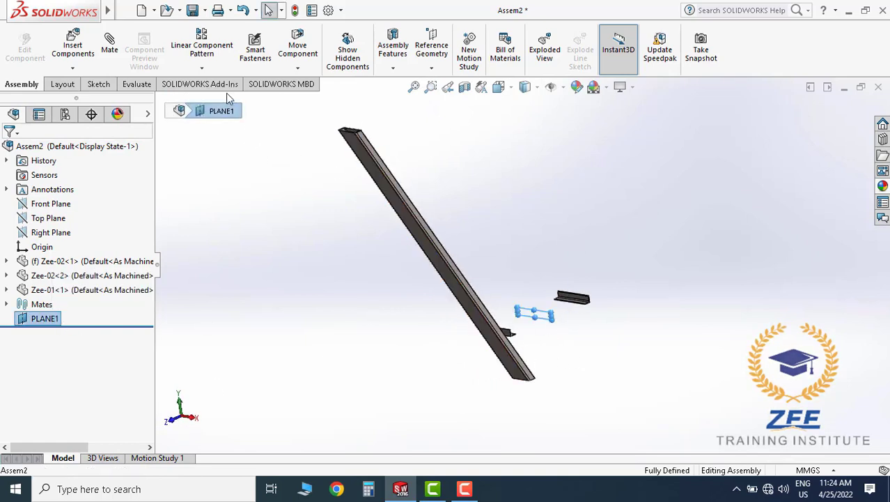
click(202, 68)
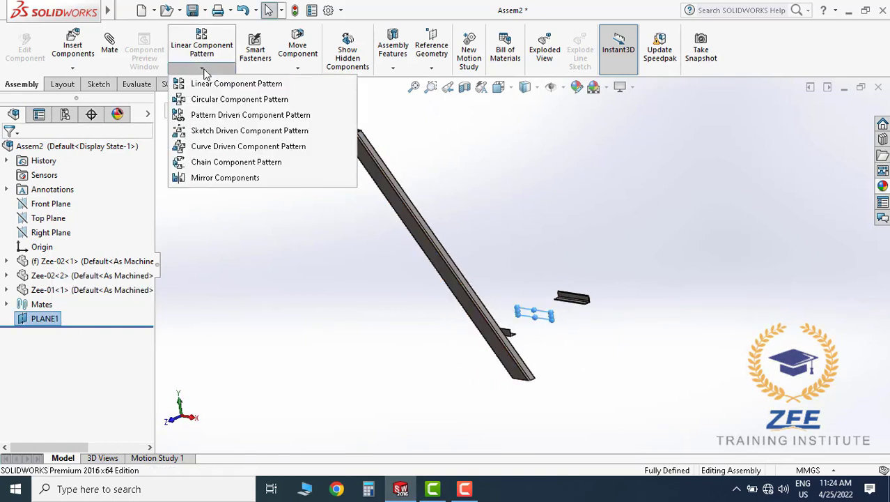
click(220, 180)
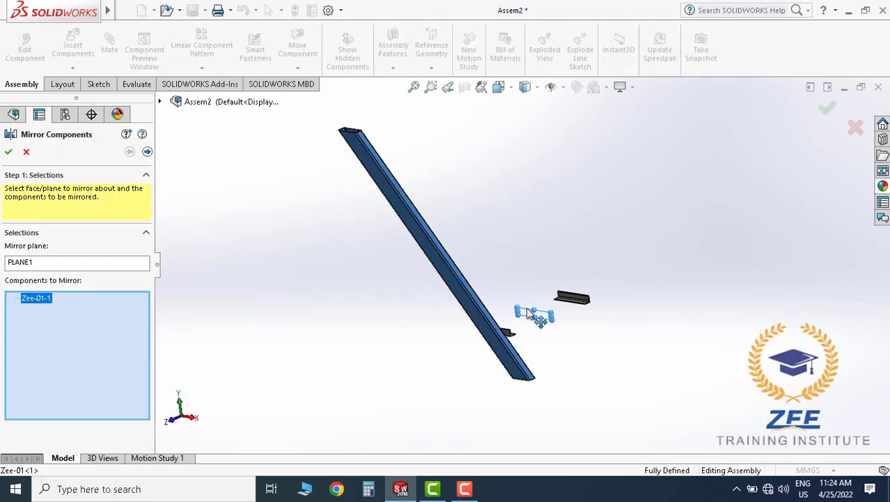
click(9, 152)
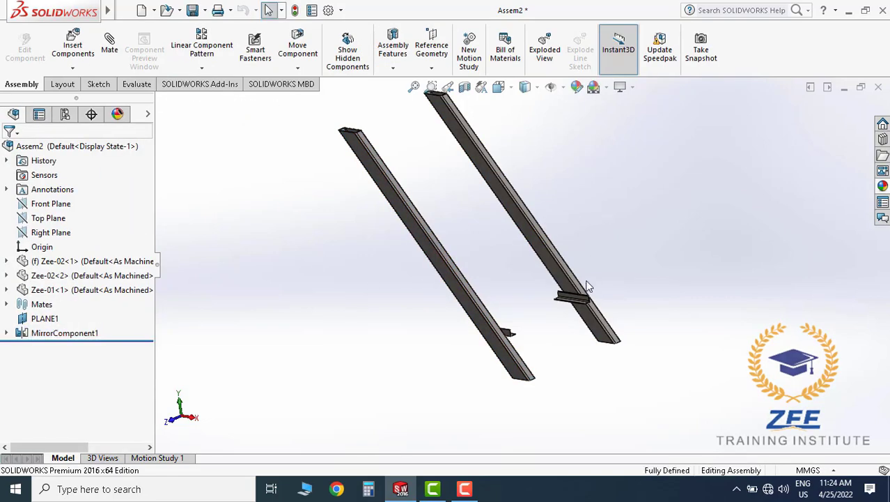
mouse_move(587, 286)
middle_down()
mouse_move(505, 242)
mouse_move(606, 263)
mouse_move(553, 223)
mouse_move(607, 258)
mouse_move(544, 248)
mouse_move(585, 244)
mouse_move(579, 241)
middle_up()
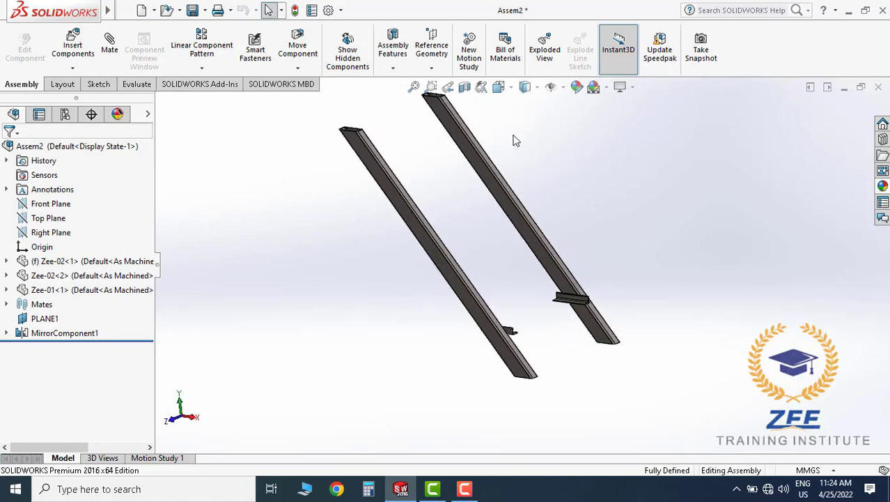
click(524, 86)
Insert the Zee-03 grating step part and place it near the stringers.
click(514, 219)
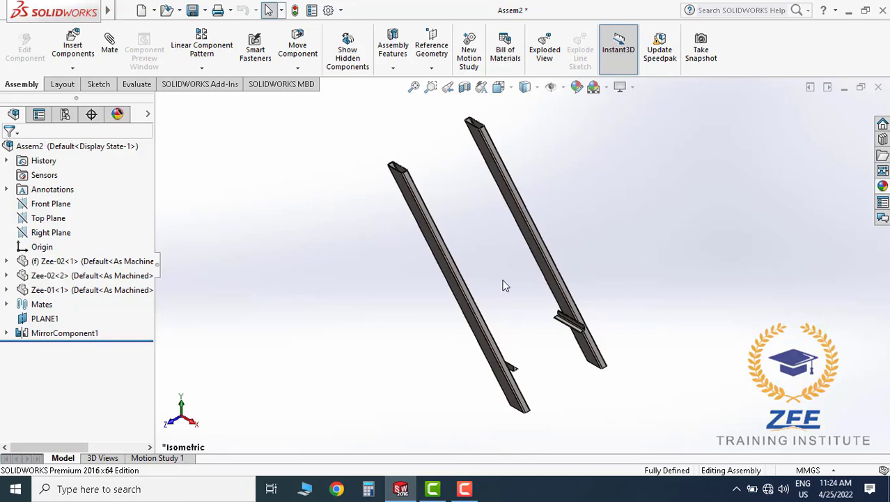
click(63, 70)
click(69, 377)
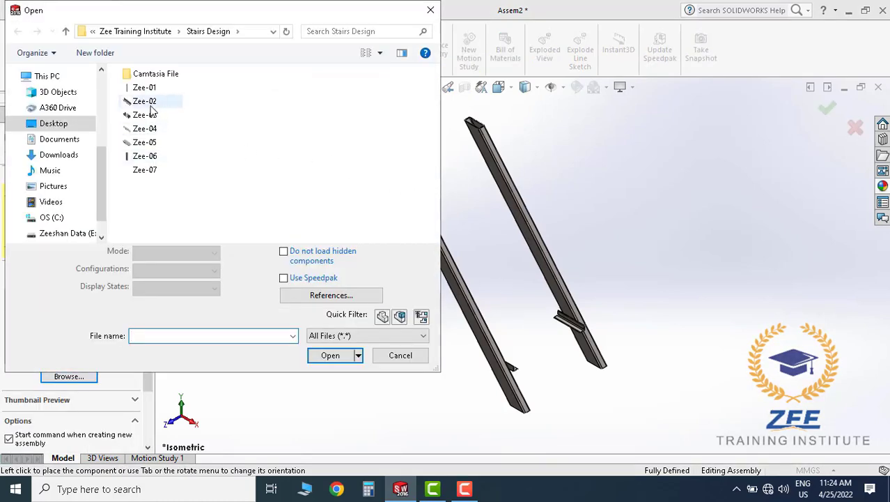
double_click(147, 115)
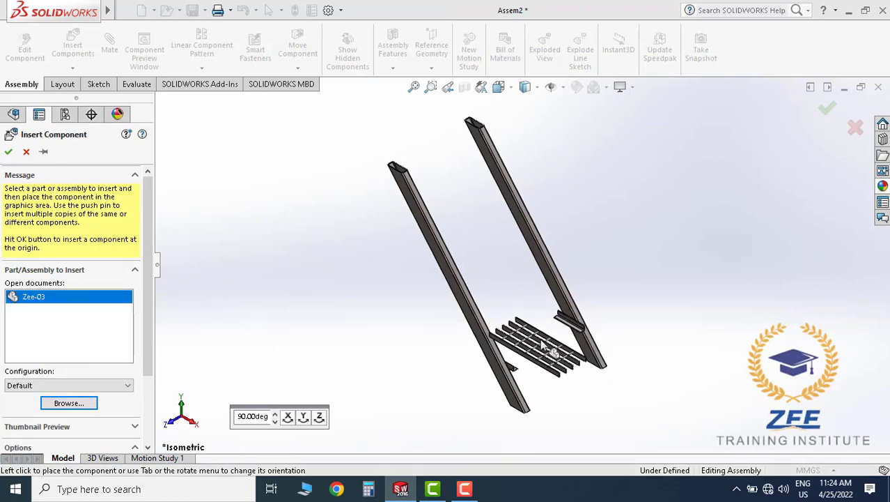
click(544, 346)
Rotate the Zee-03 grating so it lies crosswise between the two stringers.
scroll(546, 363, down, 3)
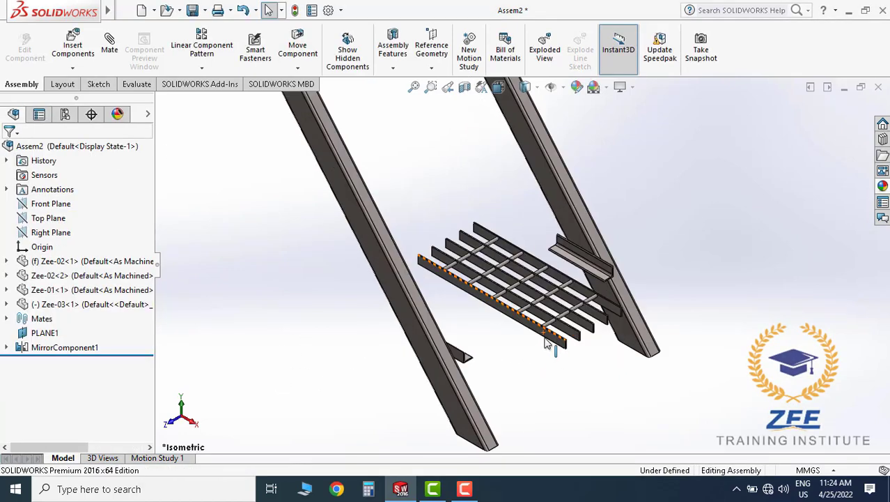
scroll(548, 344, down, 3)
scroll(503, 308, down, 2)
mouse_move(630, 272)
right_down()
mouse_move(540, 312)
mouse_move(589, 339)
mouse_move(555, 364)
mouse_move(450, 296)
mouse_move(452, 282)
right_up()
scroll(420, 266, down, 3)
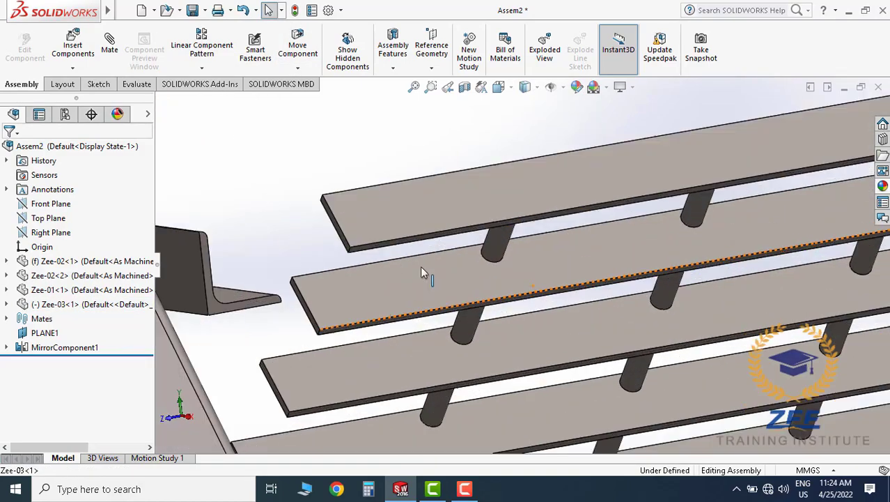
scroll(420, 266, down, 2)
Add two Coincident mates seating grating faces onto the angle bracket faces.
scroll(394, 240, down, 2)
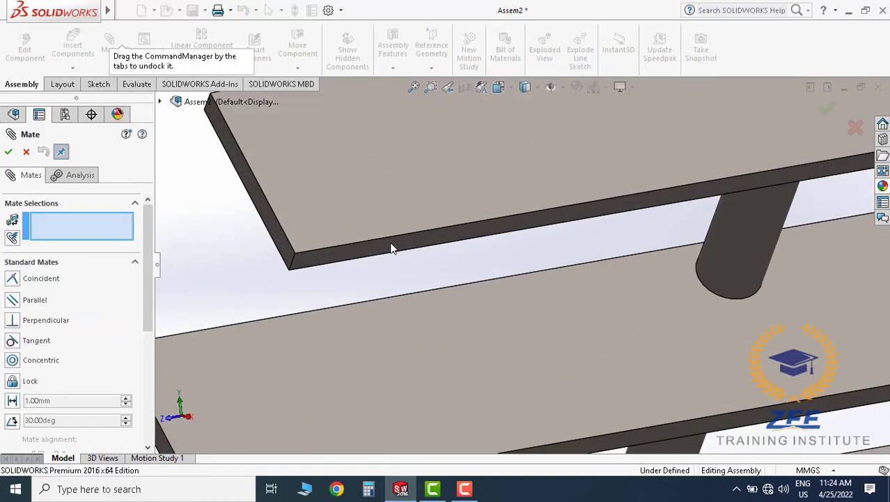
click(392, 245)
scroll(480, 258, up, 4)
middle_drag(508, 249, 499, 324)
scroll(417, 390, down, 3)
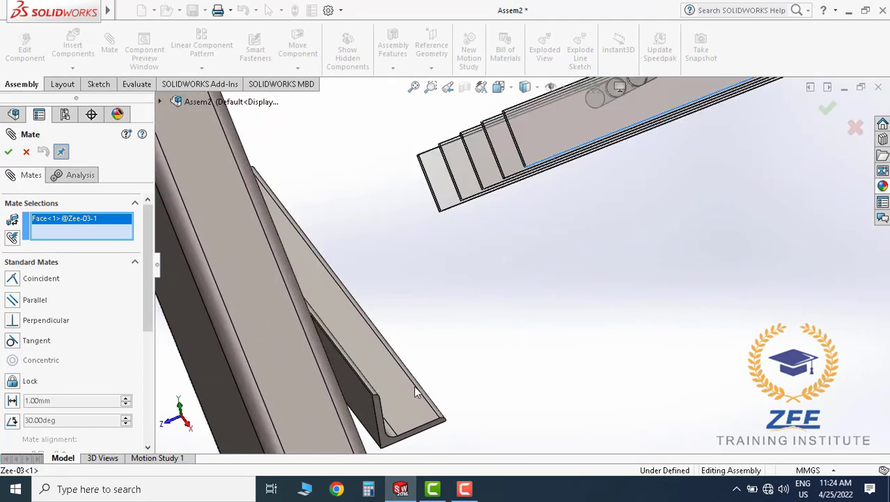
click(399, 388)
click(8, 151)
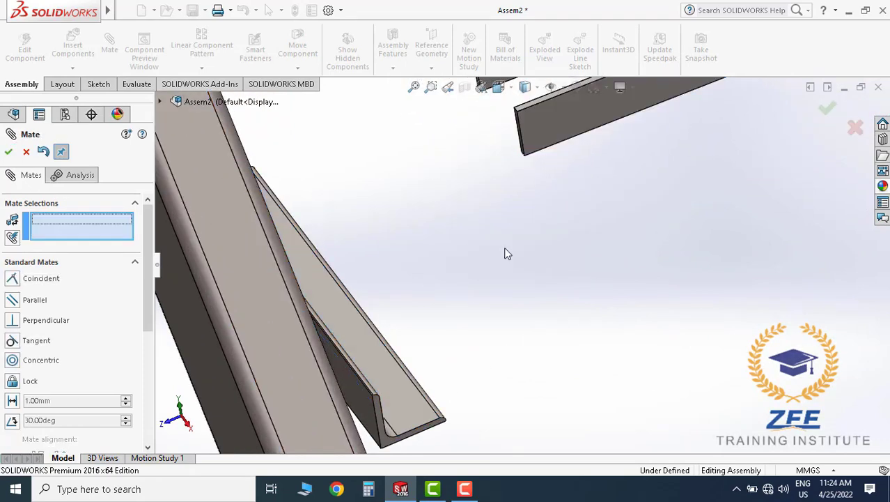
click(537, 201)
scroll(480, 341, down, 3)
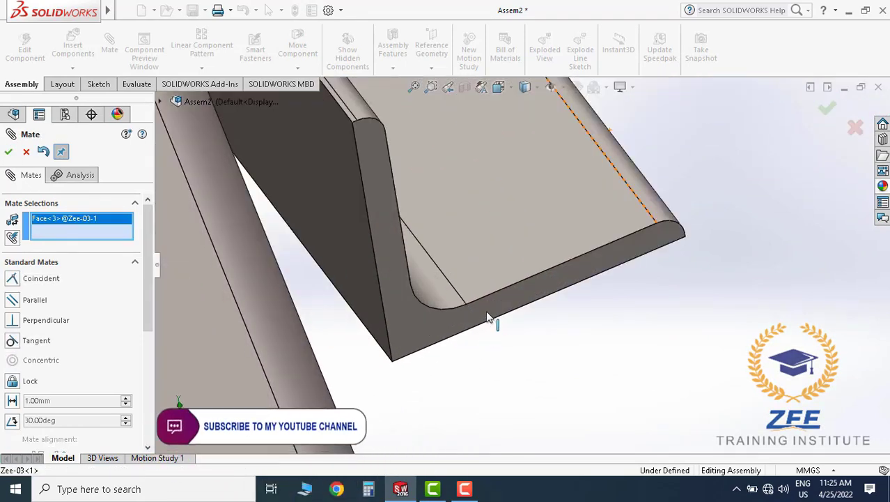
click(486, 311)
click(9, 152)
Start a Width mate using the grating's two opposite outer faces.
scroll(596, 175, up, 3)
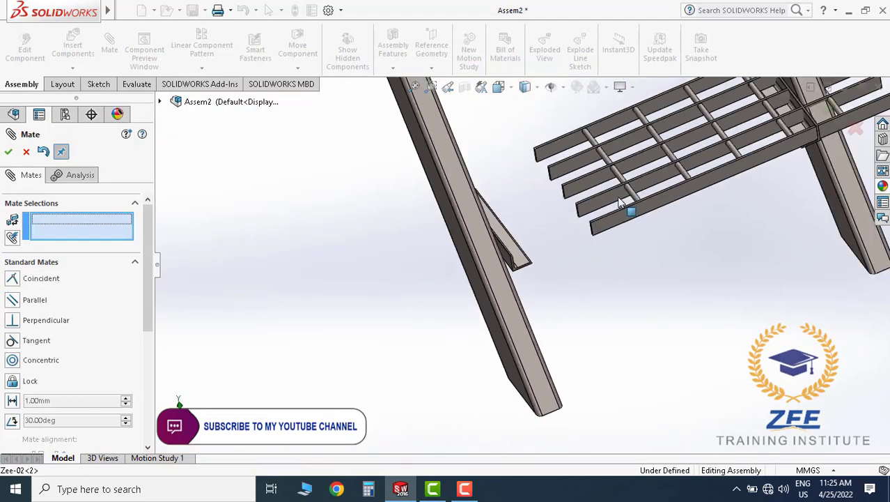
scroll(627, 205, up, 2)
scroll(148, 307, down, 2)
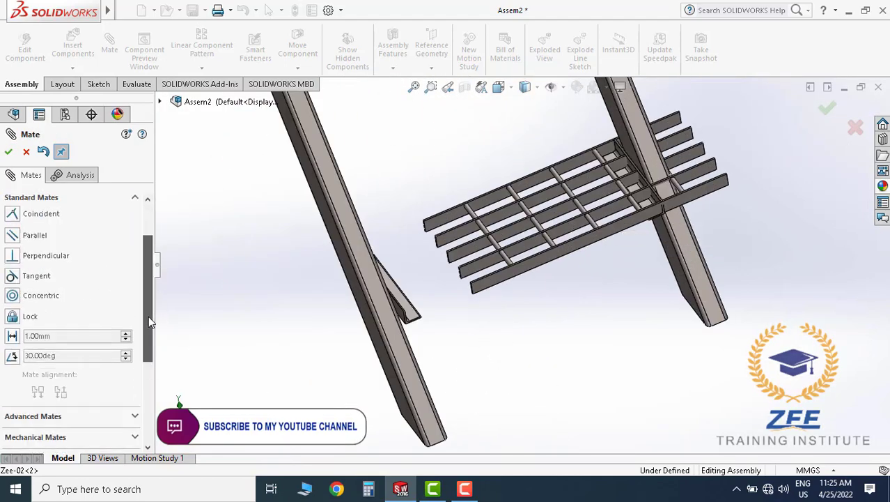
scroll(148, 316, down, 2)
scroll(149, 316, down, 3)
scroll(153, 279, up, 2)
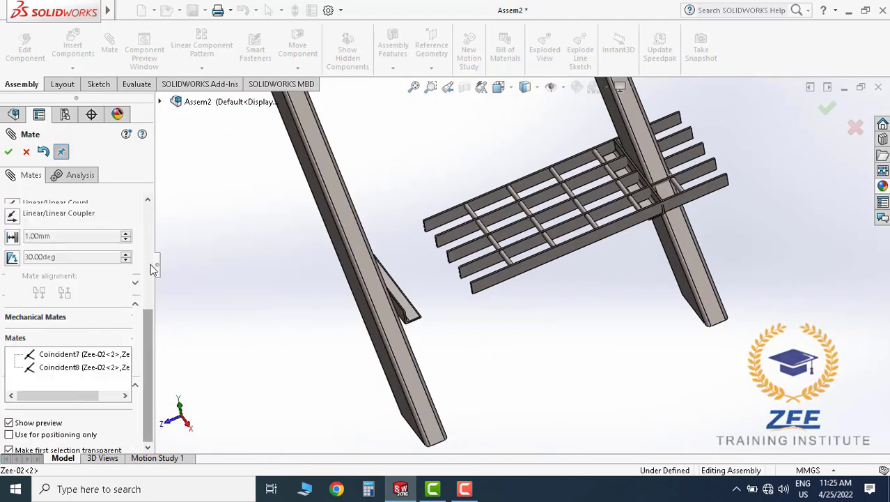
scroll(83, 292, up, 5)
click(12, 336)
scroll(487, 298, down, 3)
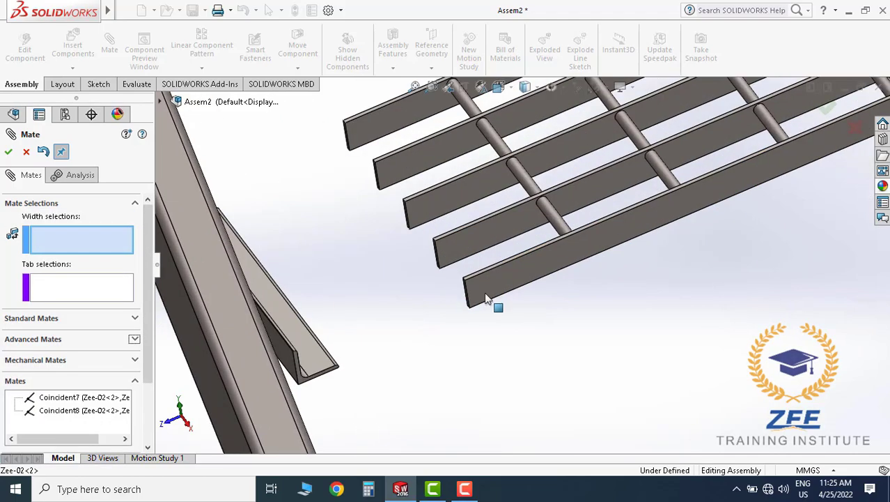
scroll(469, 280, down, 3)
scroll(427, 291, down, 1)
click(426, 292)
scroll(640, 199, up, 3)
scroll(685, 195, up, 4)
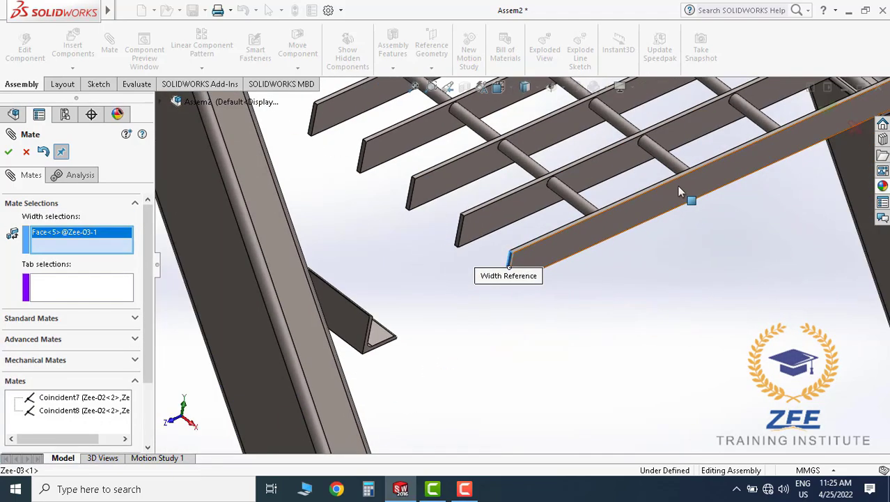
mouse_move(685, 195)
middle_down()
mouse_move(649, 163)
mouse_move(751, 213)
middle_up()
scroll(666, 204, down, 5)
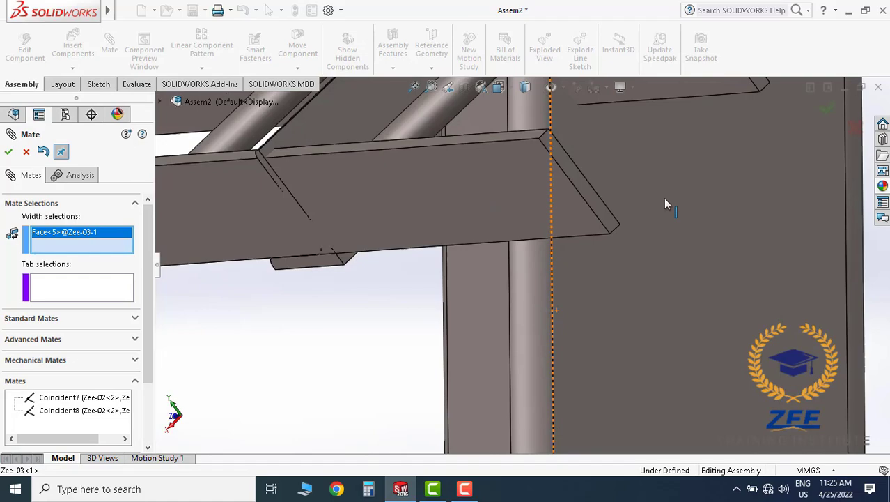
click(603, 212)
Set both stringer faces as the width limits and accept, centring the step.
scroll(616, 225, up, 3)
scroll(537, 239, up, 2)
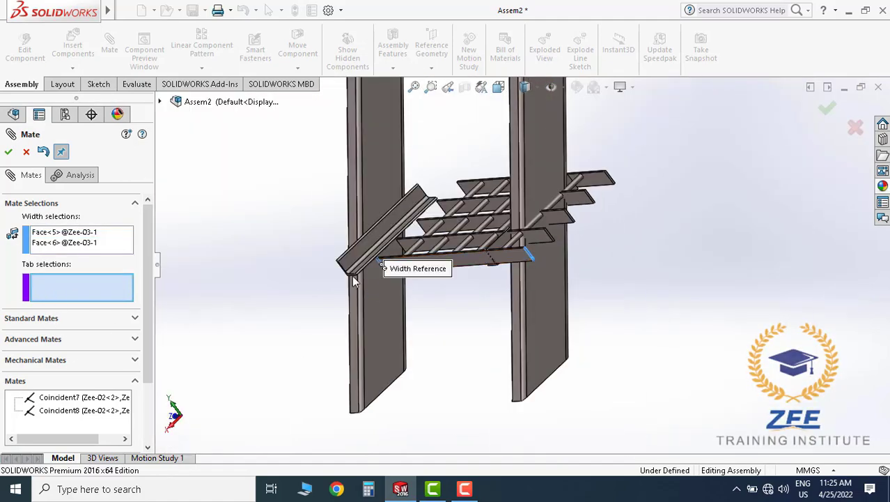
scroll(353, 280, down, 2)
scroll(348, 265, down, 1)
scroll(349, 262, up, 2)
scroll(378, 278, up, 1)
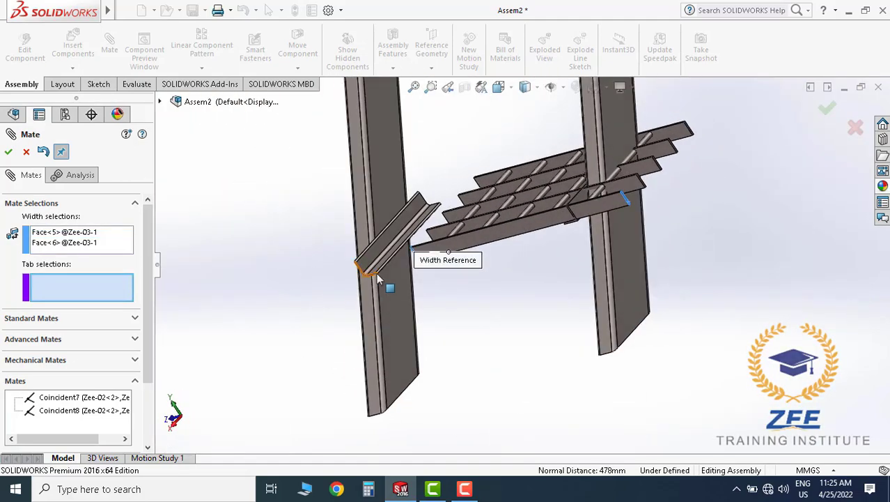
scroll(378, 278, down, 2)
click(406, 245)
scroll(734, 209, up, 2)
scroll(664, 224, down, 3)
scroll(748, 197, down, 2)
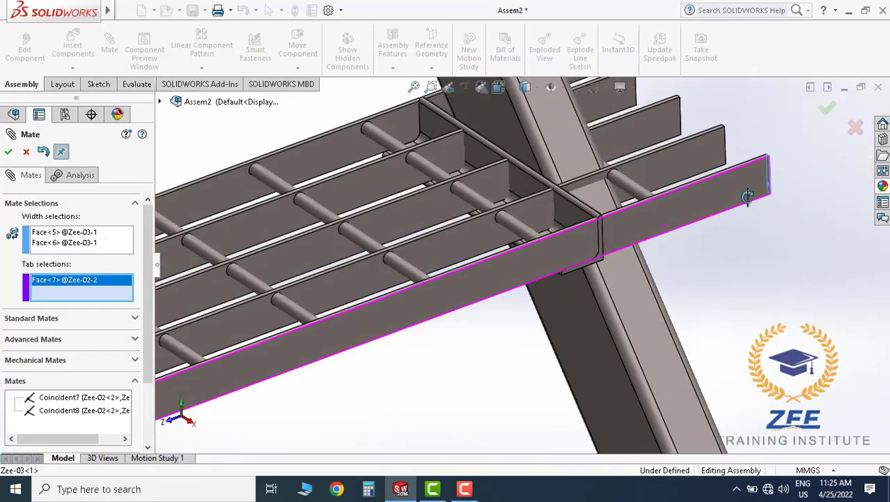
scroll(748, 197, up, 2)
click(592, 294)
scroll(606, 307, up, 4)
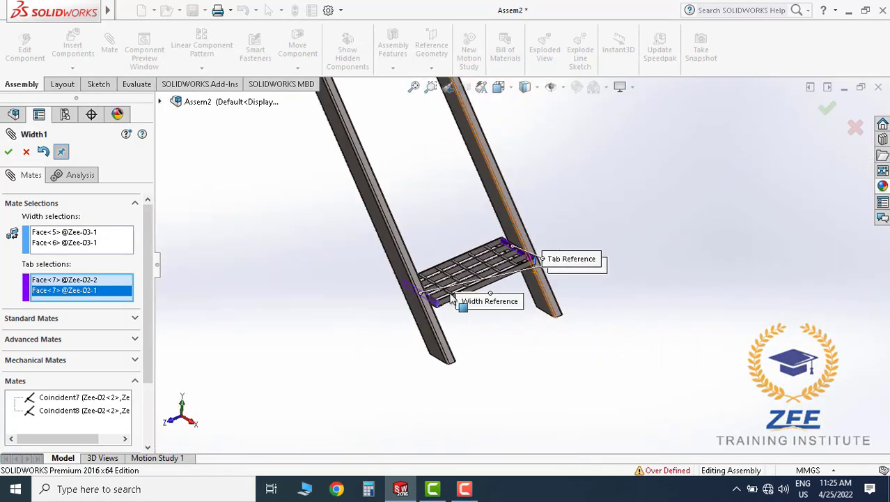
click(8, 153)
Close the Mate tool and switch the ladder to the isometric view.
click(9, 155)
scroll(487, 230, up, 3)
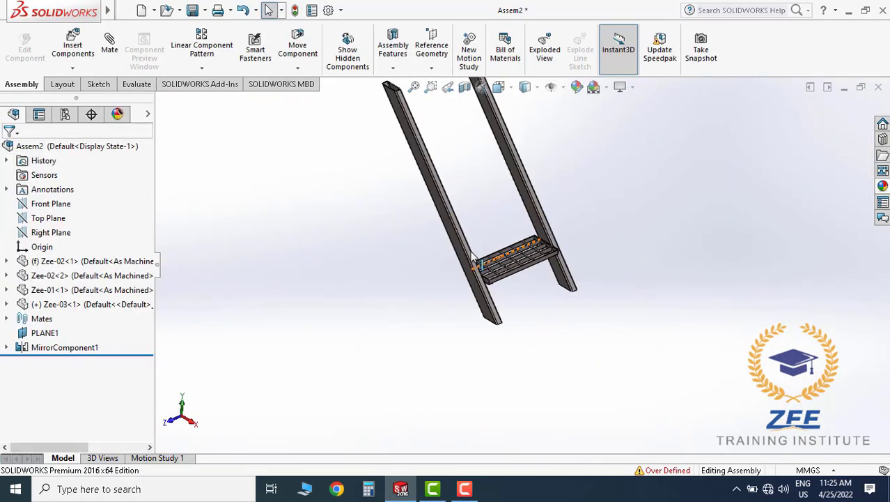
scroll(487, 230, down, 3)
middle_drag(487, 230, 508, 232)
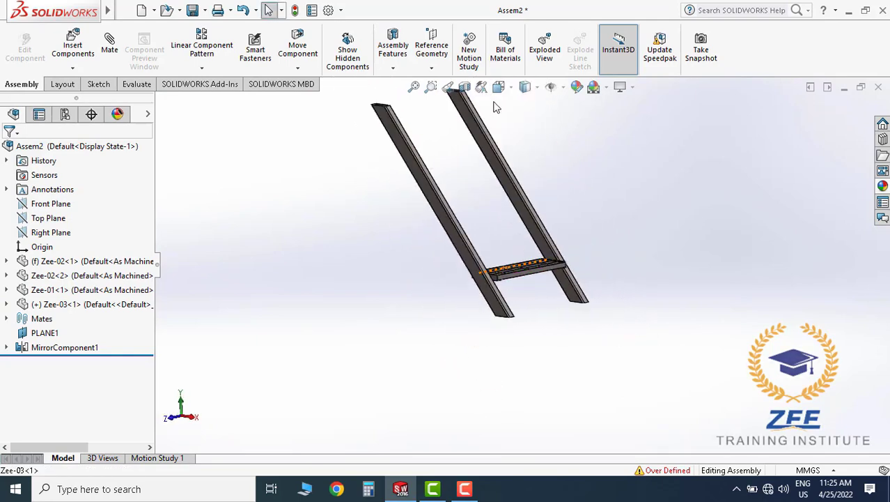
click(498, 86)
click(512, 196)
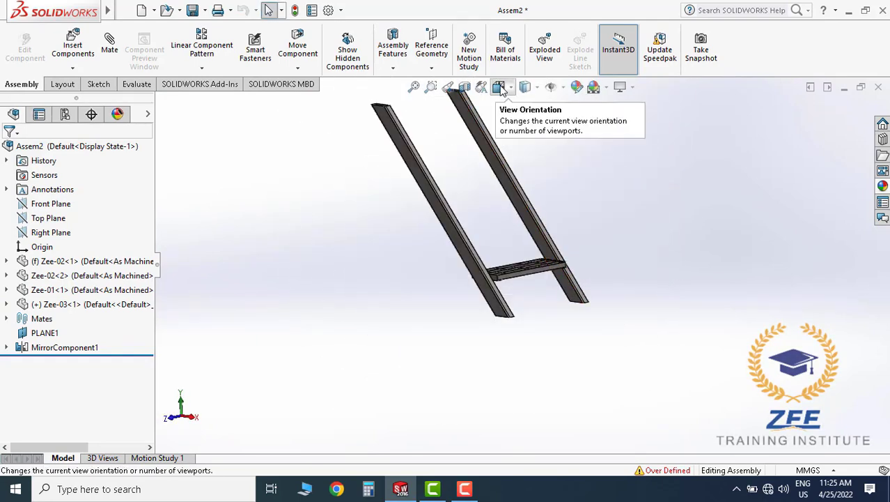
click(500, 87)
click(512, 202)
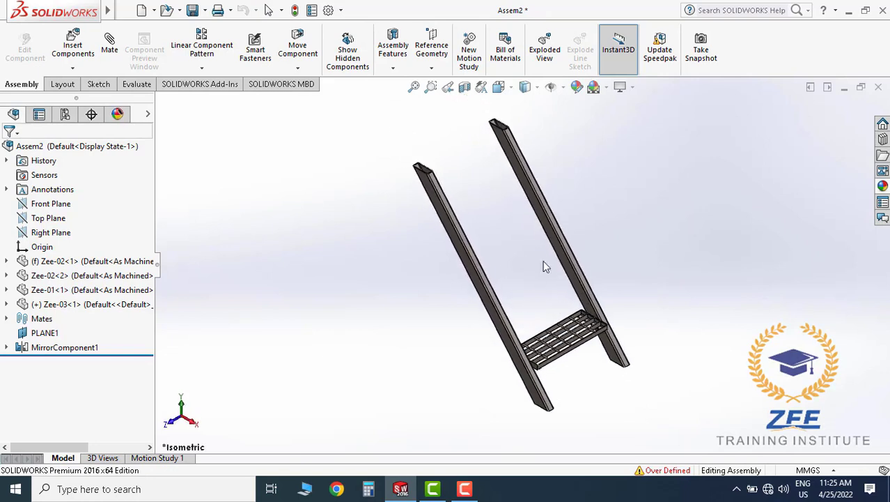
scroll(550, 285, up, 1)
scroll(557, 304, up, 2)
scroll(599, 279, down, 3)
scroll(489, 240, up, 1)
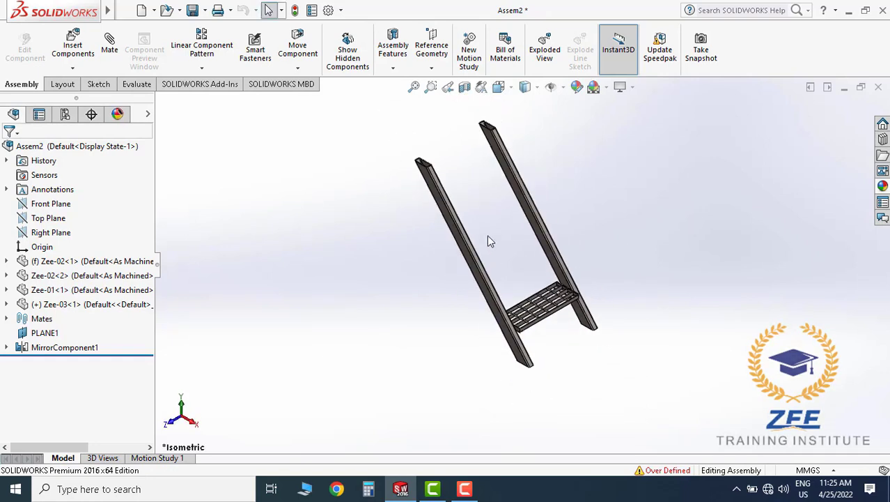
scroll(530, 292, down, 1)
scroll(543, 282, up, 1)
scroll(543, 282, down, 2)
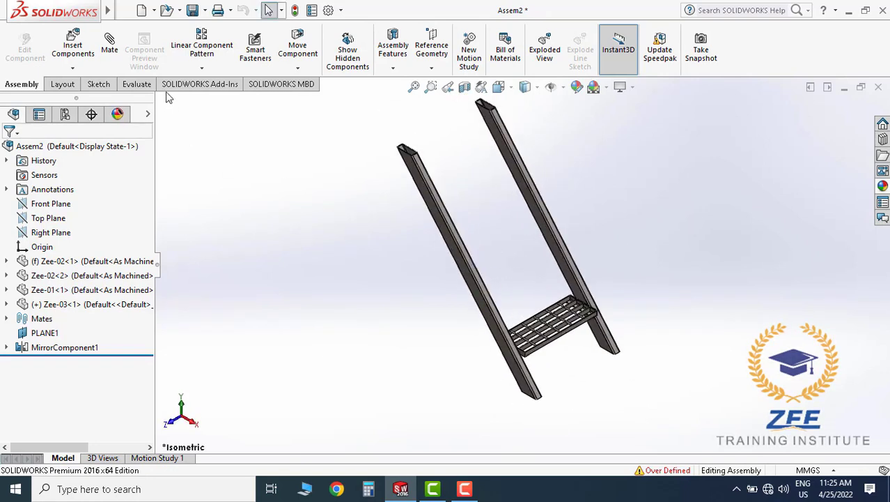
Insert the Zee-04 flat plate below the stringers and rotate it into position.
click(74, 47)
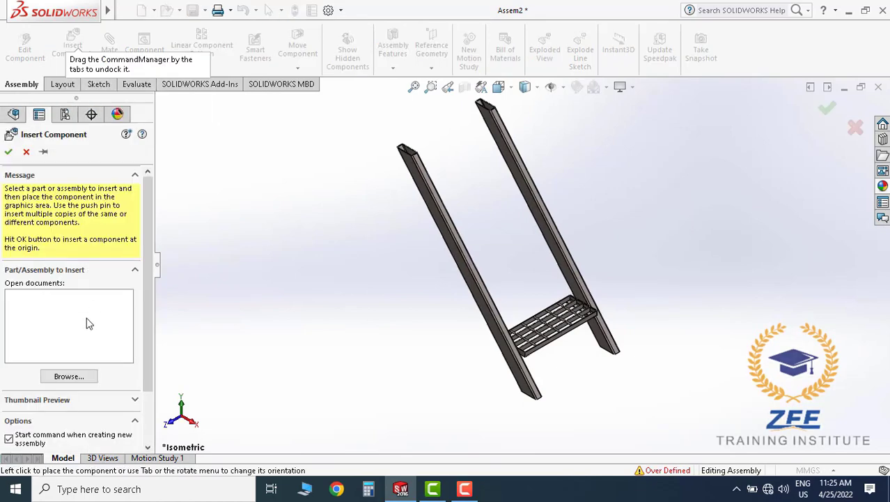
click(83, 378)
click(149, 132)
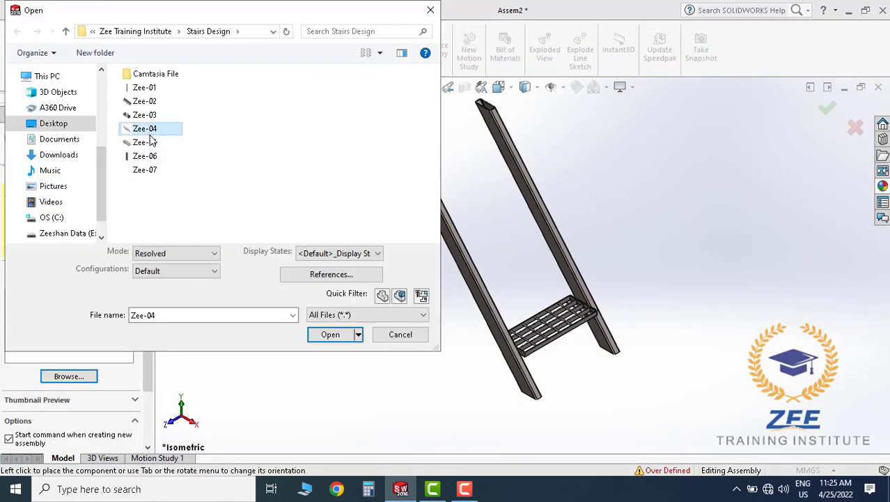
click(331, 335)
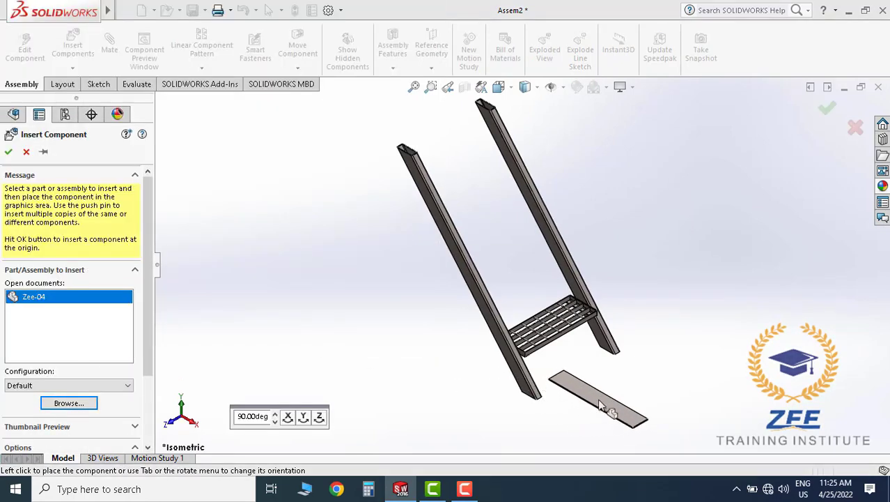
scroll(550, 380, down, 2)
click(535, 363)
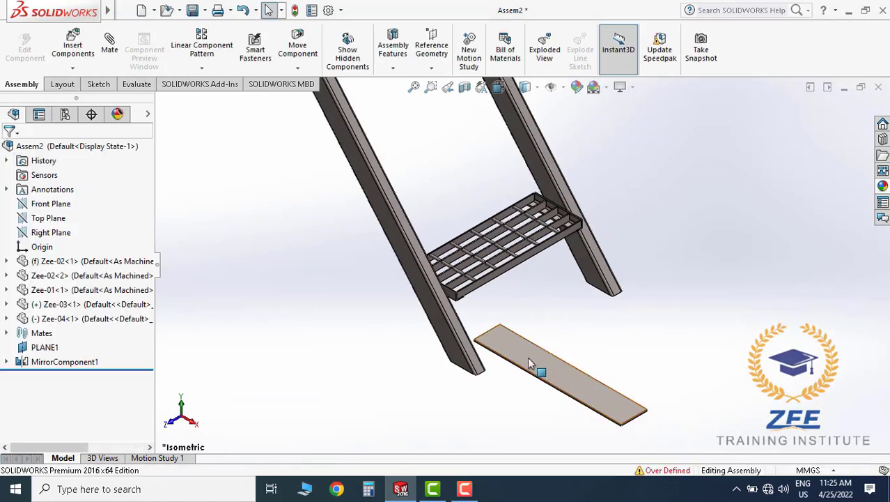
right_drag(531, 364, 591, 404)
key(Escape)
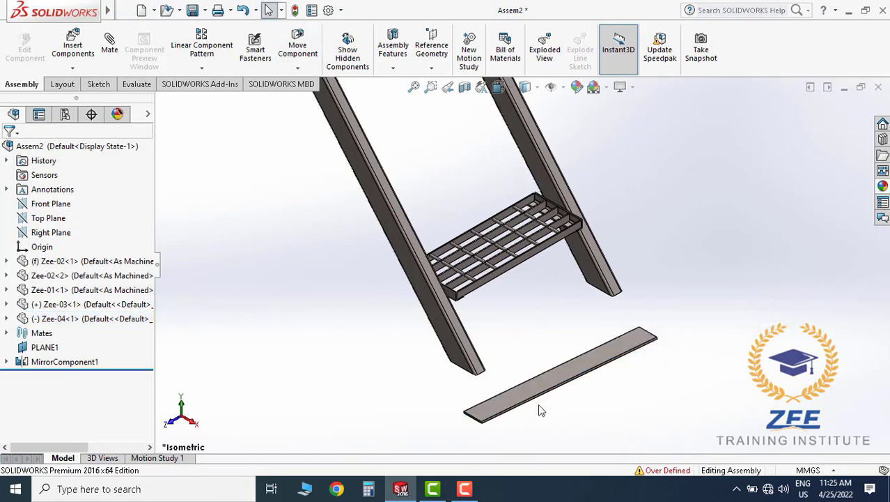
click(111, 44)
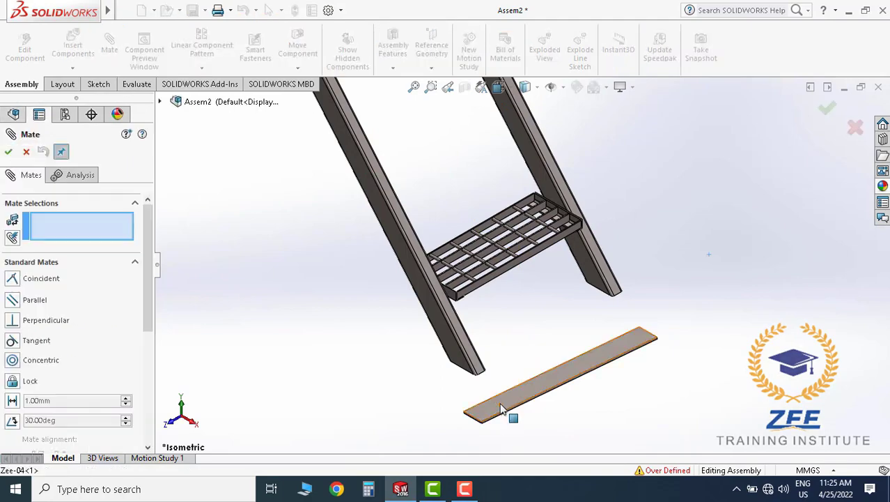
Make the Zee-04 plate face coincident with a stringer face.
click(506, 414)
scroll(500, 354, down, 3)
scroll(496, 368, down, 2)
scroll(487, 355, down, 3)
scroll(418, 306, down, 3)
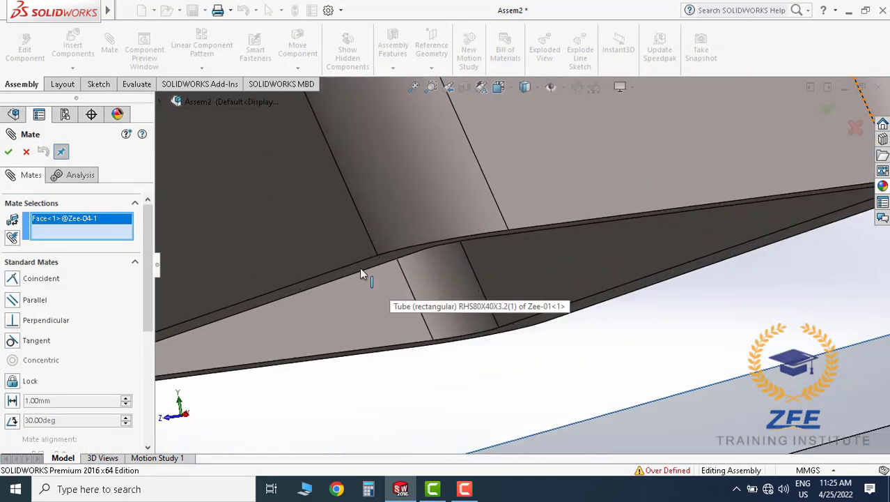
click(348, 275)
click(7, 153)
Add Coincident mates for the plate's narrow side and top faces, then close Mate.
scroll(545, 226, up, 3)
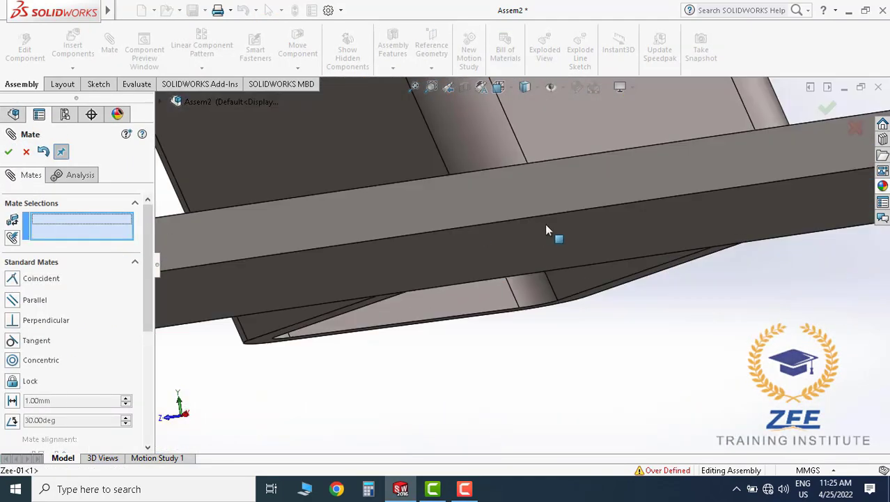
scroll(499, 232, up, 2)
scroll(503, 309, up, 2)
scroll(587, 340, up, 2)
scroll(586, 341, down, 3)
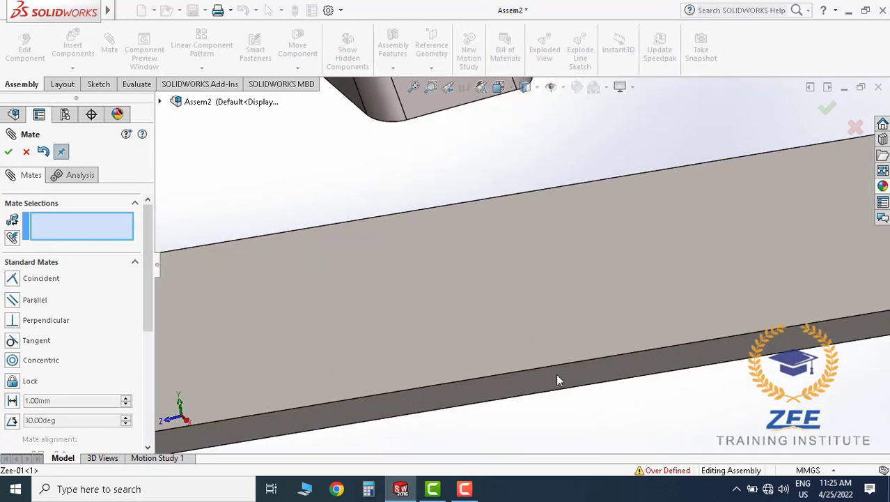
scroll(556, 374, up, 2)
click(533, 307)
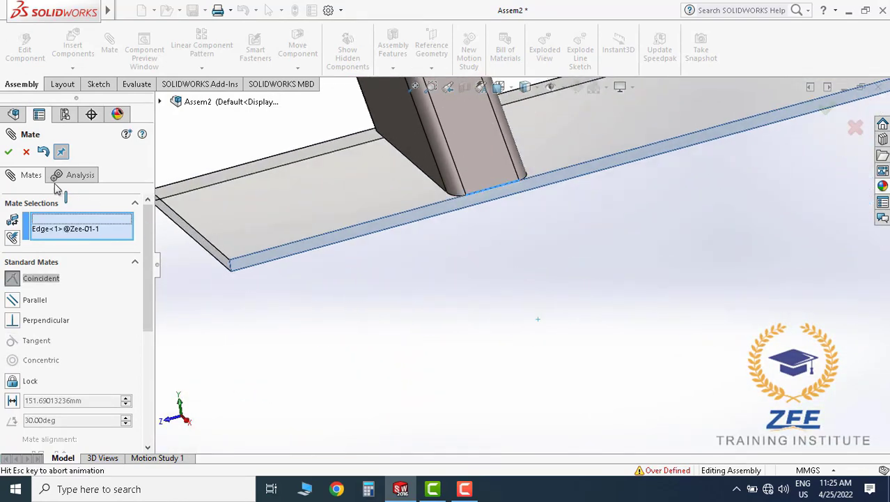
click(12, 153)
click(332, 232)
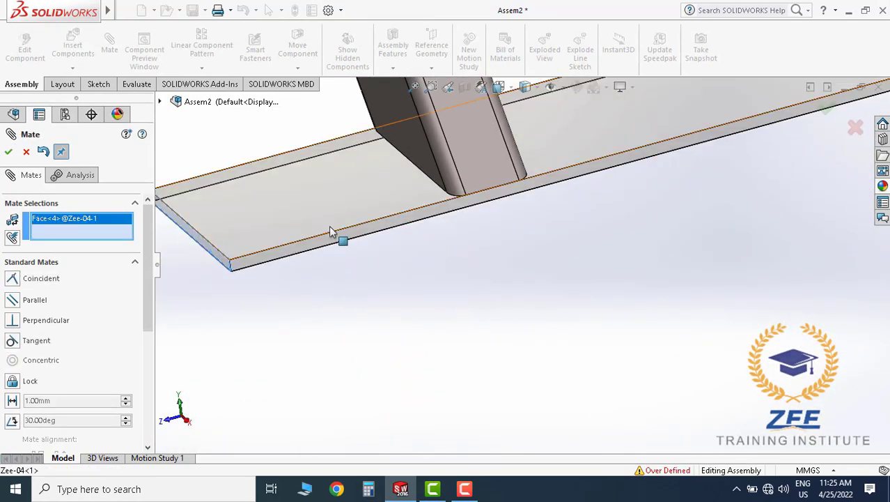
click(407, 149)
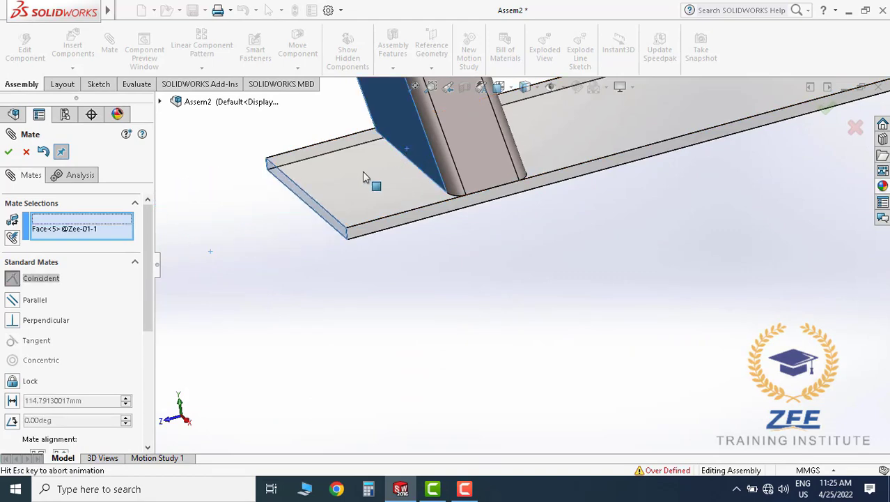
click(8, 152)
scroll(541, 219, down, 5)
mouse_move(541, 219)
middle_down()
mouse_move(581, 197)
mouse_move(526, 233)
mouse_move(507, 233)
mouse_move(476, 212)
middle_up()
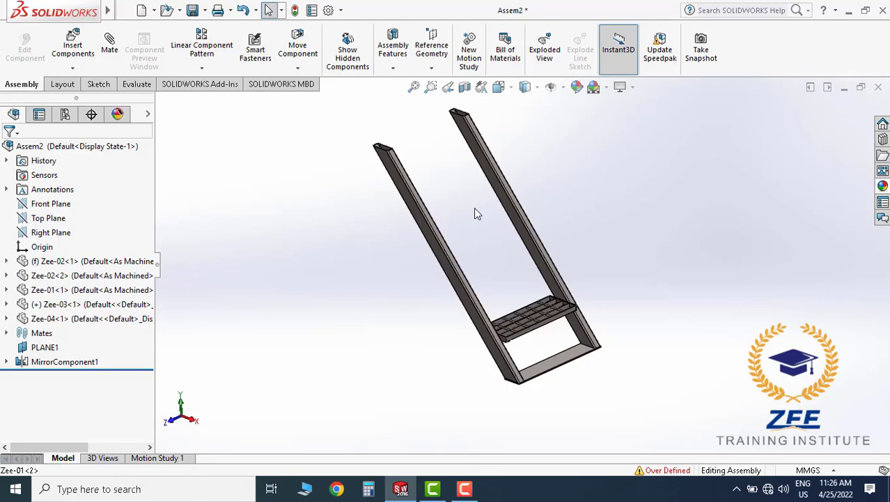
Insert the Zee-05 end cap and place it near the stringer's top end.
click(72, 47)
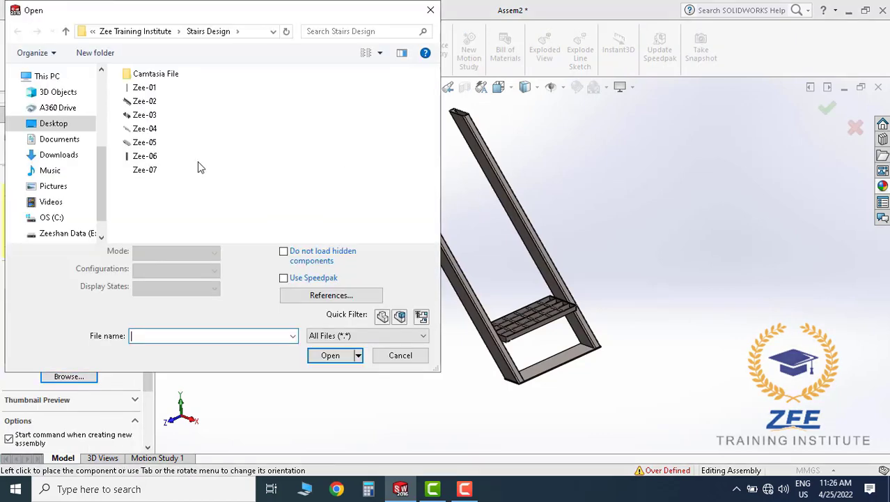
click(156, 142)
click(331, 355)
scroll(446, 160, down, 3)
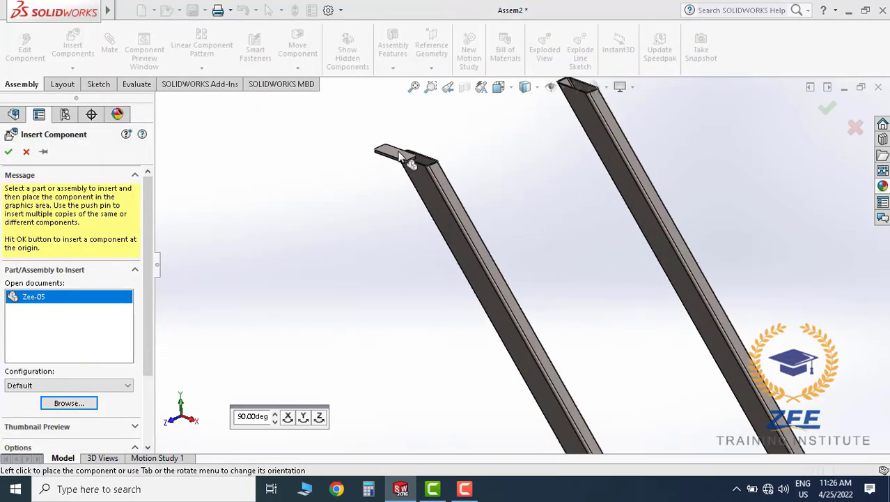
scroll(446, 160, down, 3)
click(447, 160)
scroll(461, 170, down, 3)
middle_drag(461, 170, 424, 179)
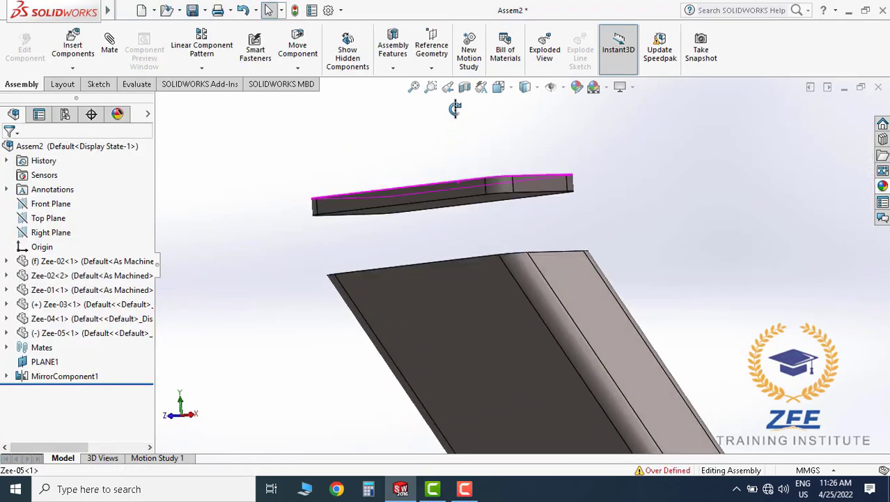
Mate the cap's underside face coincident with the tube's top rim face.
click(401, 221)
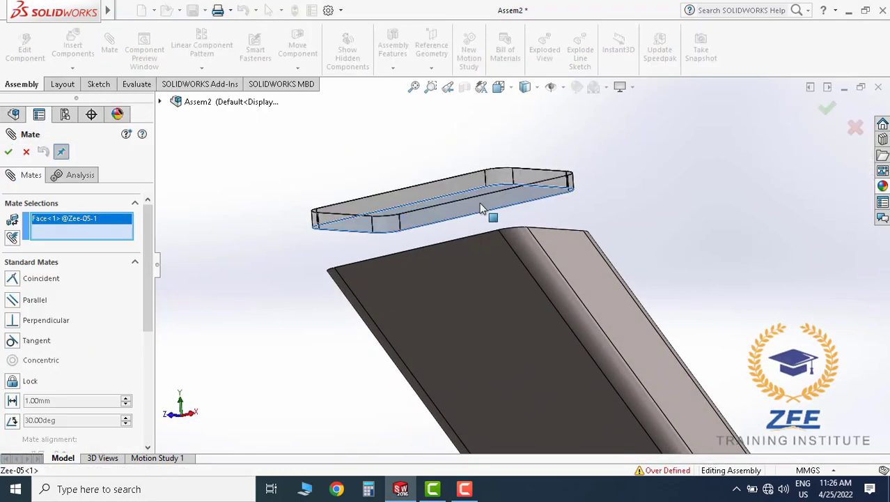
middle_drag(480, 202, 471, 309)
scroll(459, 302, down, 3)
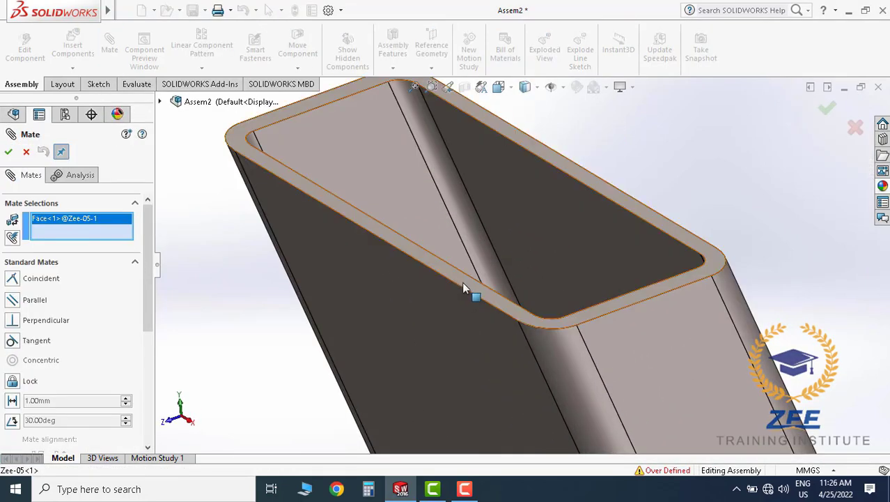
click(462, 281)
key(Return)
scroll(498, 240, up, 3)
scroll(499, 241, down, 3)
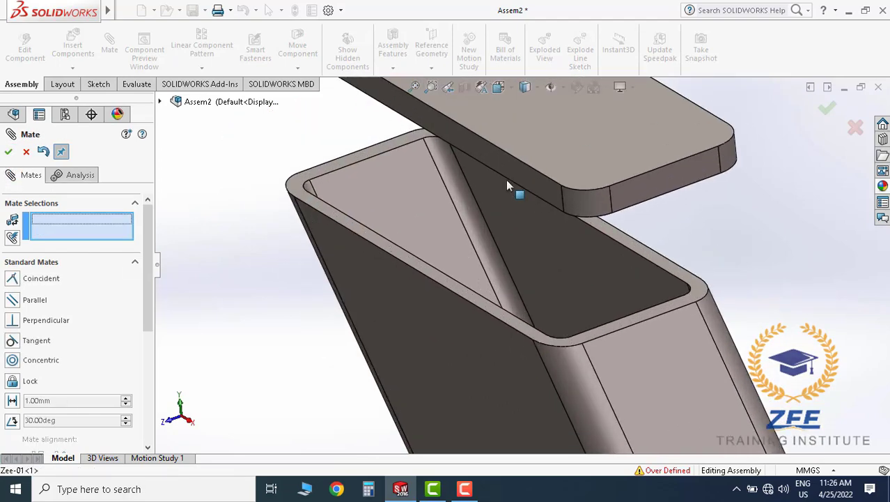
Add two coincident mates aligning the cap's side faces with the tube's side and rim.
click(509, 202)
click(432, 295)
click(8, 152)
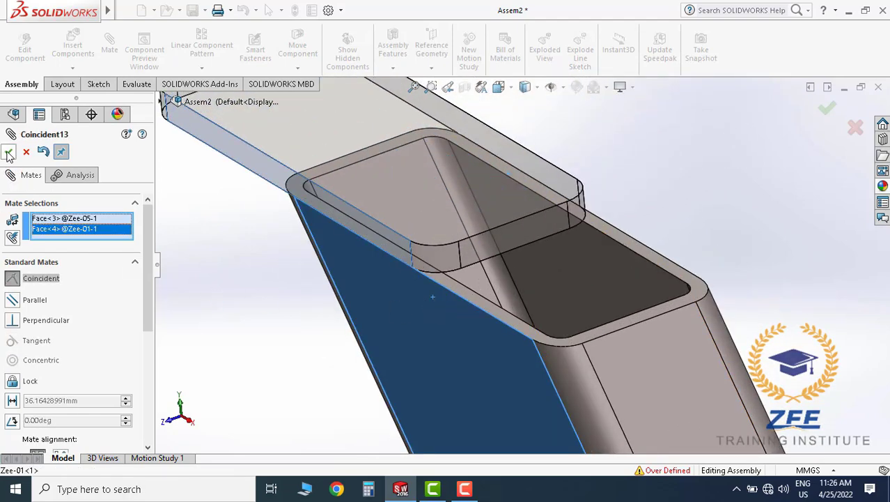
scroll(554, 267, up, 3)
scroll(554, 267, down, 3)
click(482, 228)
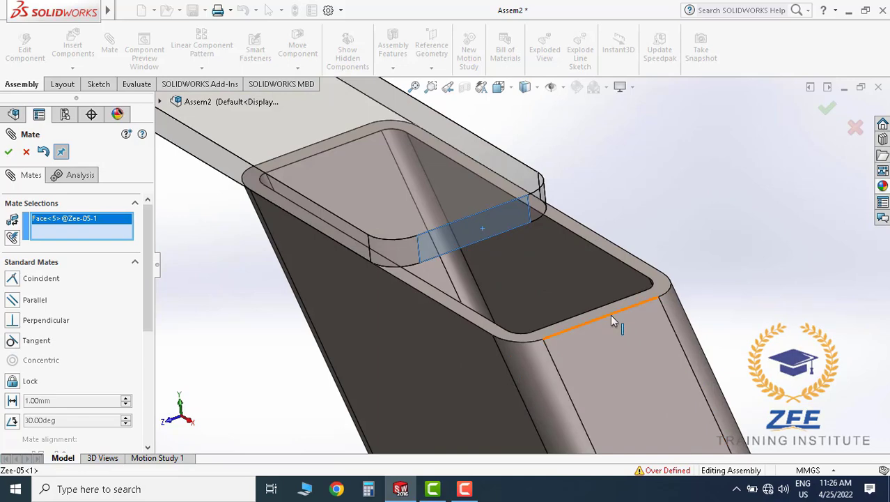
click(610, 314)
click(9, 151)
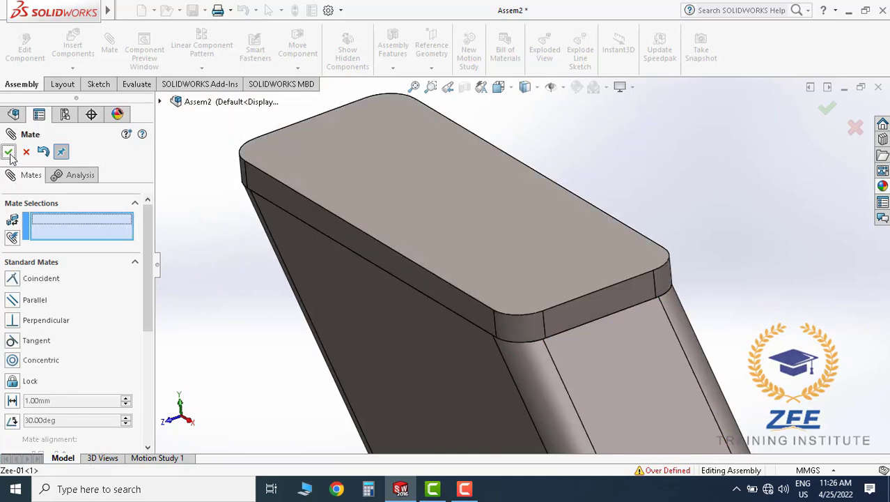
click(8, 151)
scroll(579, 288, up, 3)
scroll(569, 295, up, 4)
scroll(575, 320, up, 3)
Edit MirrorComponent1 to add the Zee-05-1 cap to the mirrored components.
scroll(568, 307, down, 4)
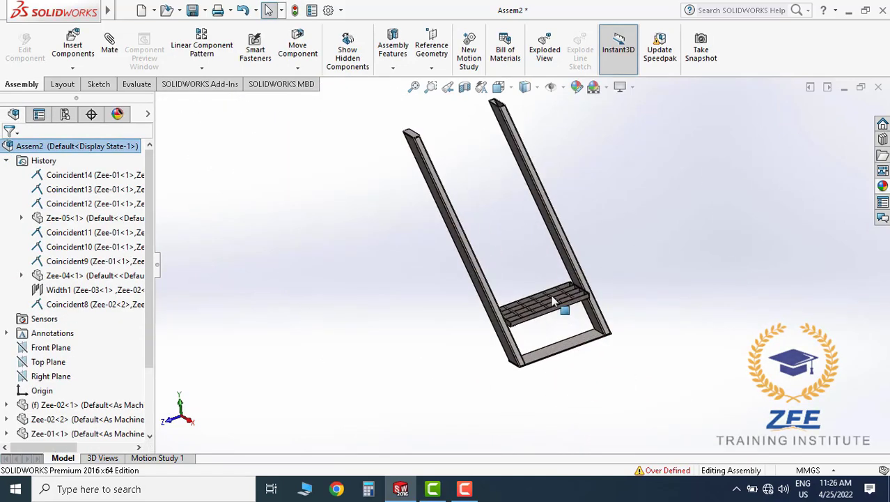
scroll(551, 295, up, 2)
scroll(551, 275, down, 2)
mouse_move(524, 247)
middle_down()
mouse_move(543, 276)
mouse_move(590, 255)
mouse_move(533, 243)
middle_up()
scroll(437, 181, down, 3)
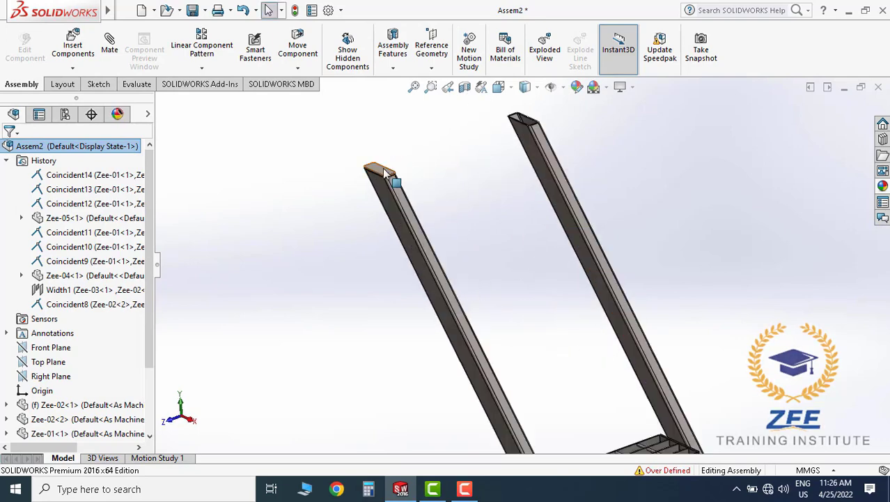
scroll(545, 183, up, 1)
scroll(55, 411, down, 2)
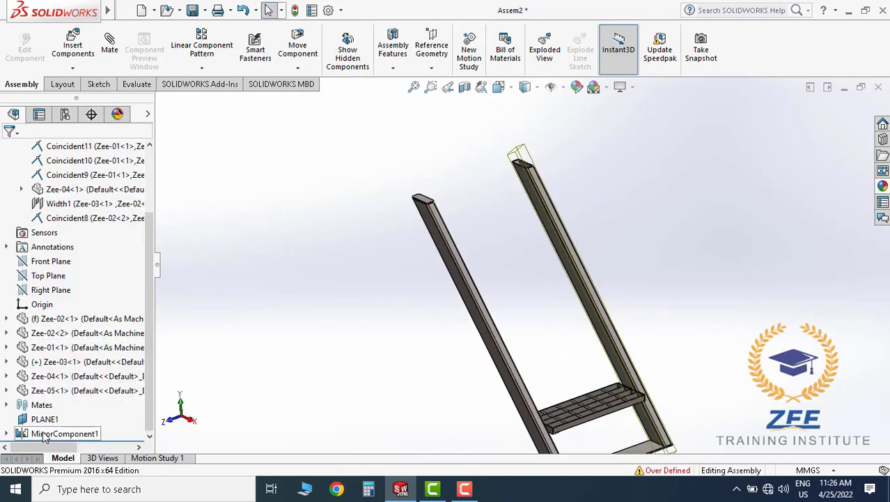
click(53, 433)
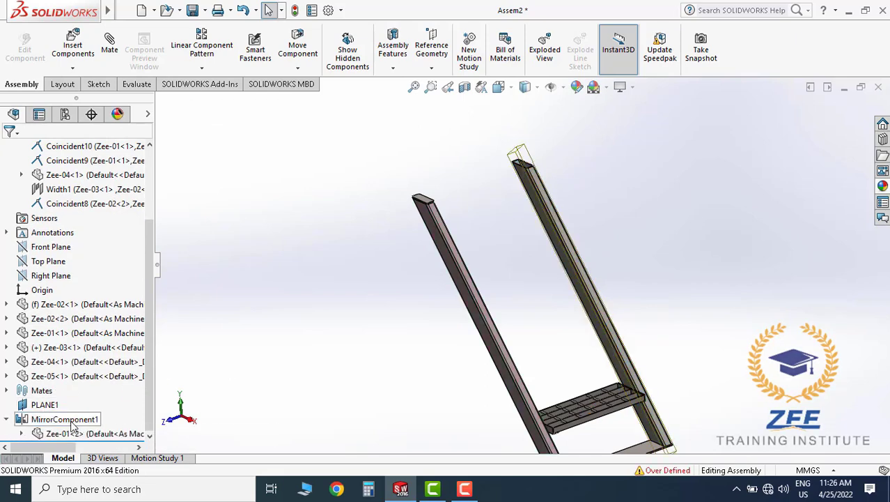
click(75, 419)
click(80, 388)
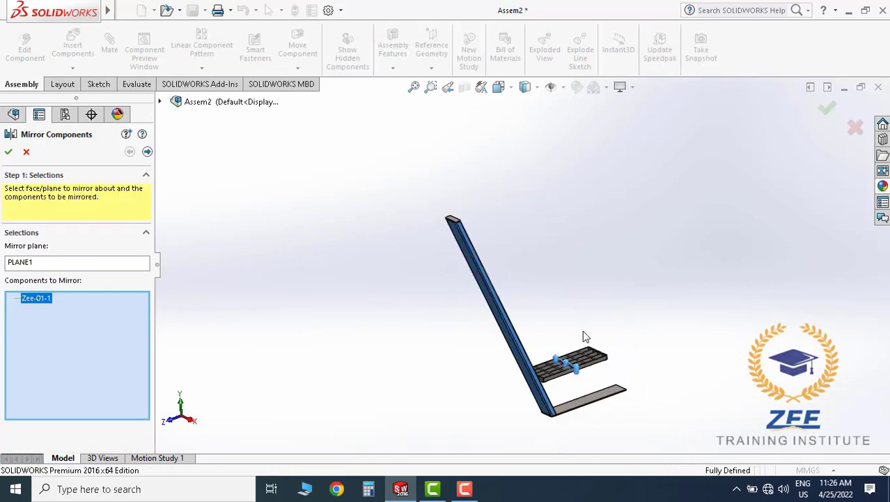
scroll(340, 253, down, 3)
scroll(405, 174, down, 2)
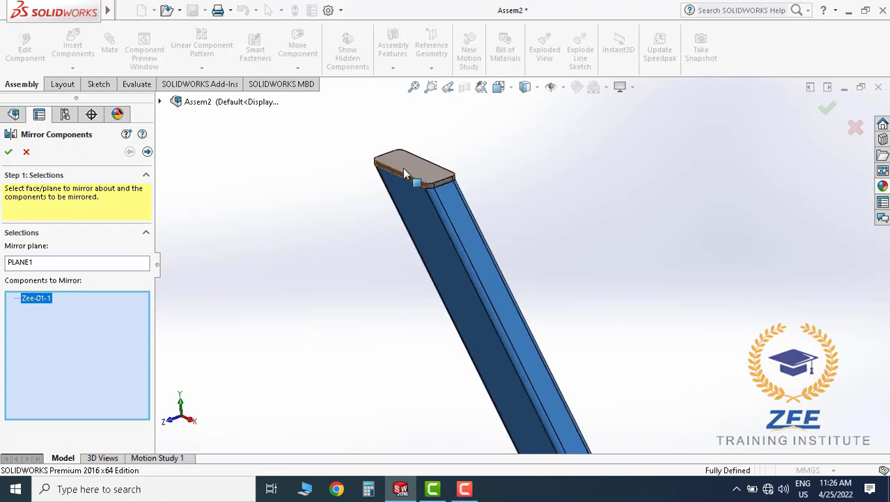
scroll(559, 226, up, 3)
scroll(541, 354, down, 1)
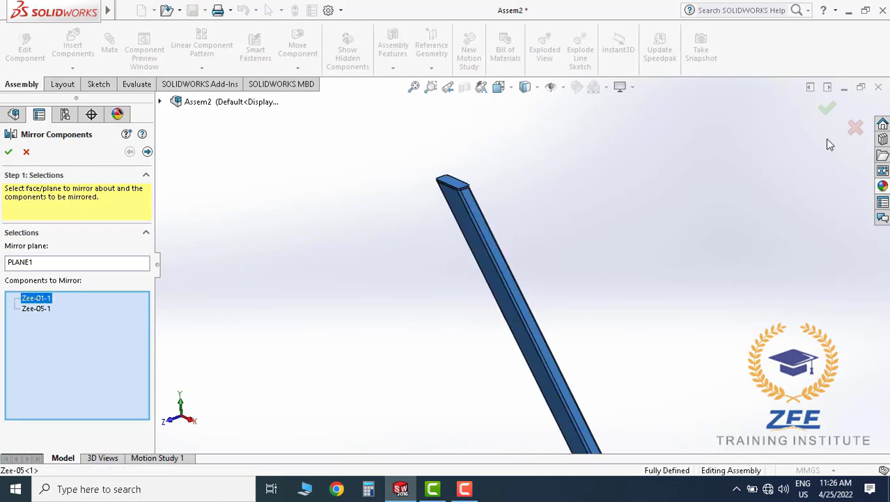
click(830, 116)
scroll(605, 240, up, 2)
scroll(542, 167, down, 1)
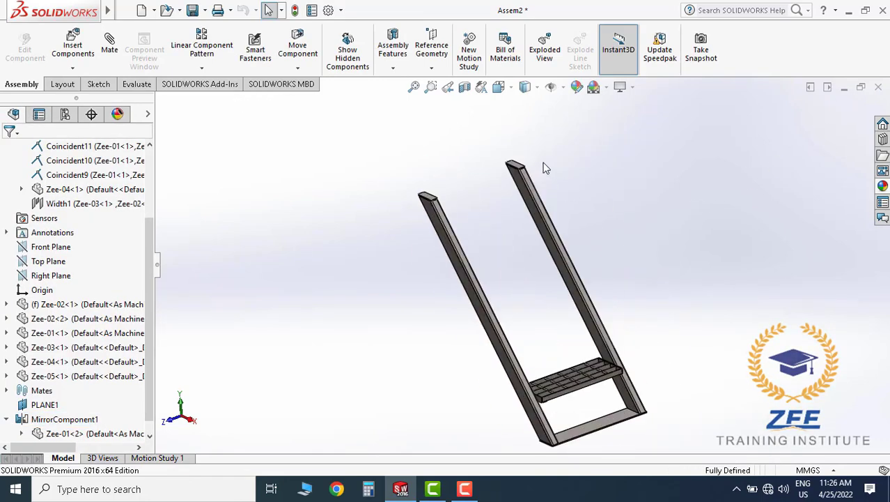
scroll(517, 175, down, 3)
Start a linear component pattern along a stringer edge with 256.80 mm spacing and 4 instances.
scroll(546, 283, up, 3)
scroll(546, 282, down, 2)
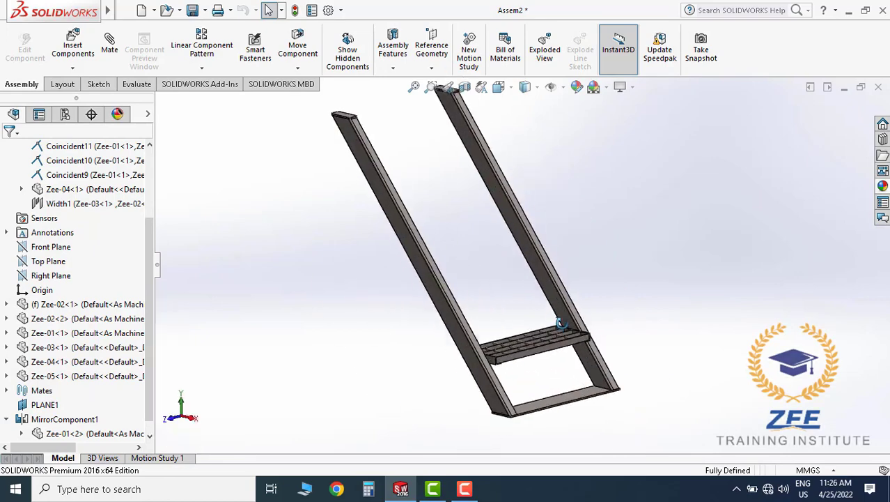
middle_drag(545, 282, 508, 274)
middle_drag(510, 257, 503, 239)
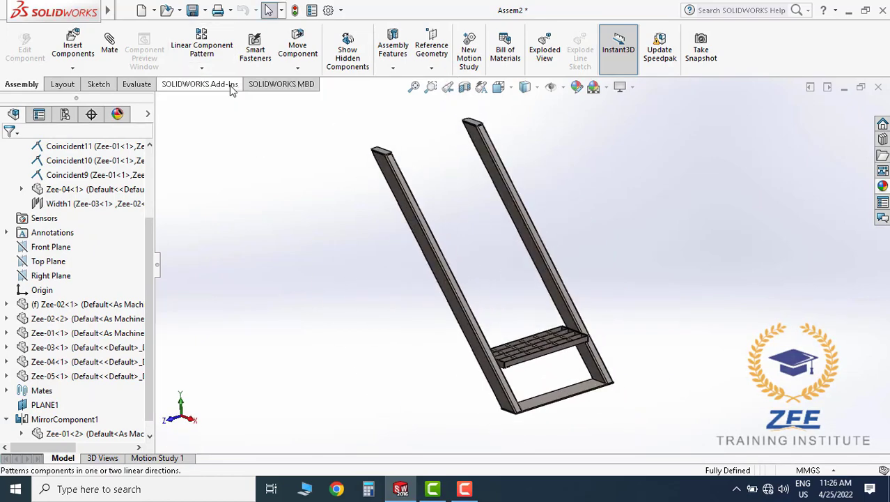
click(202, 68)
click(214, 85)
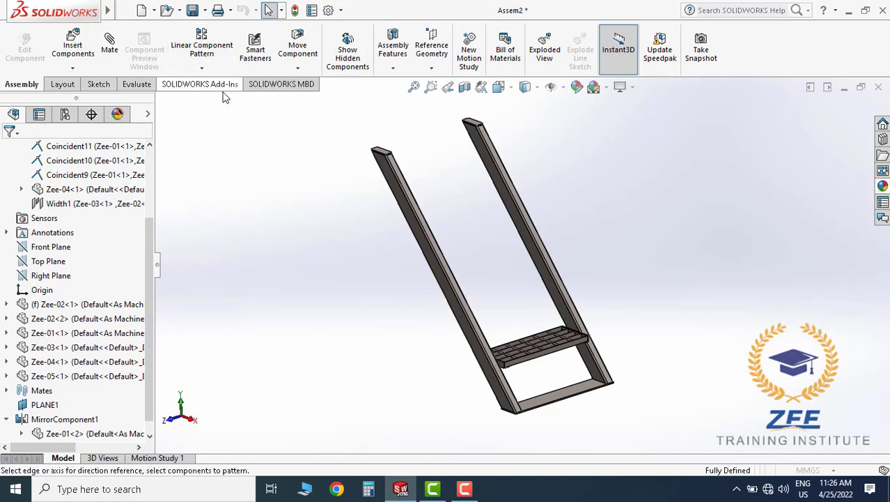
click(446, 276)
text(256.8)
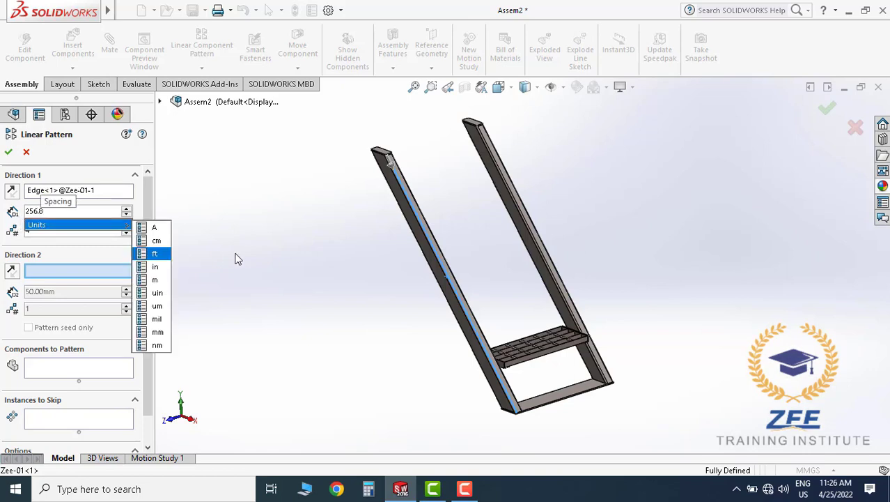
key(Return)
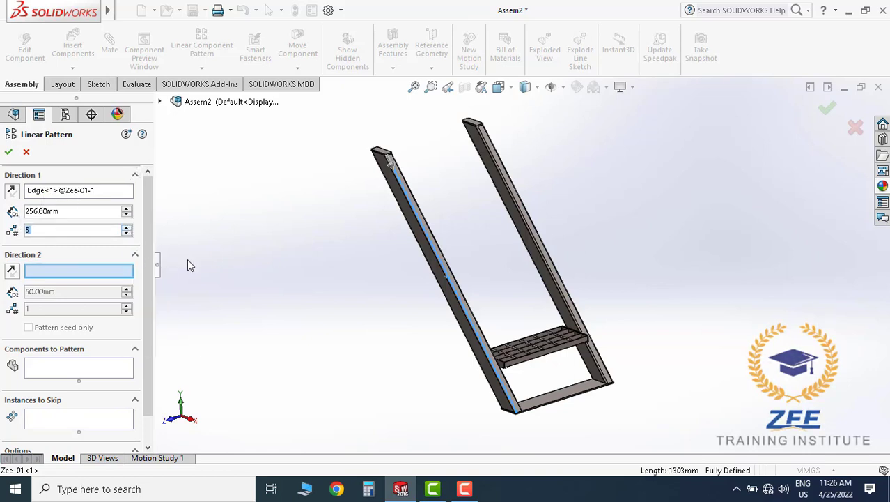
click(127, 234)
Pattern the Zee-03<1> grating step, reversing Direction 1 so copies run up the stringers.
click(65, 380)
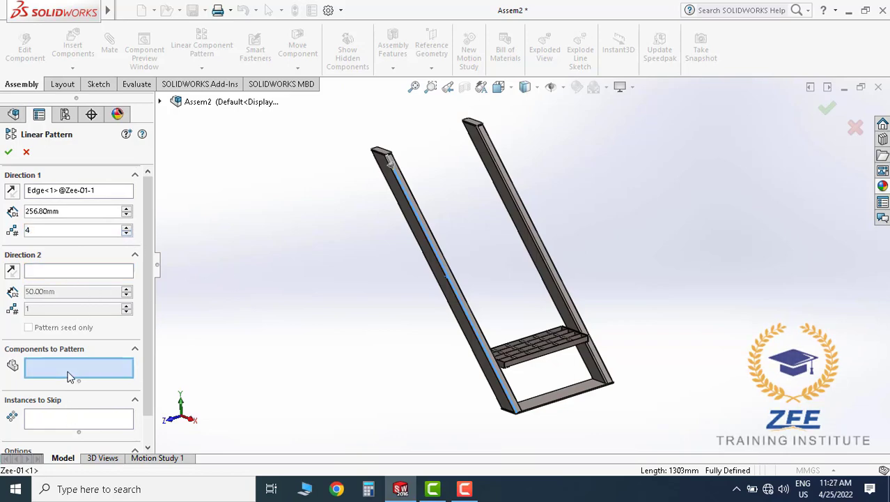
scroll(497, 368, down, 3)
scroll(577, 315, down, 2)
click(565, 296)
scroll(565, 295, up, 5)
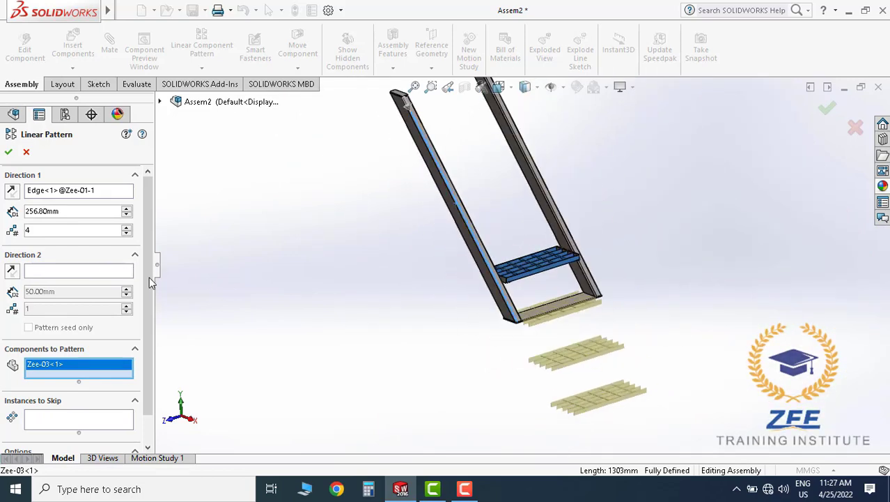
click(11, 195)
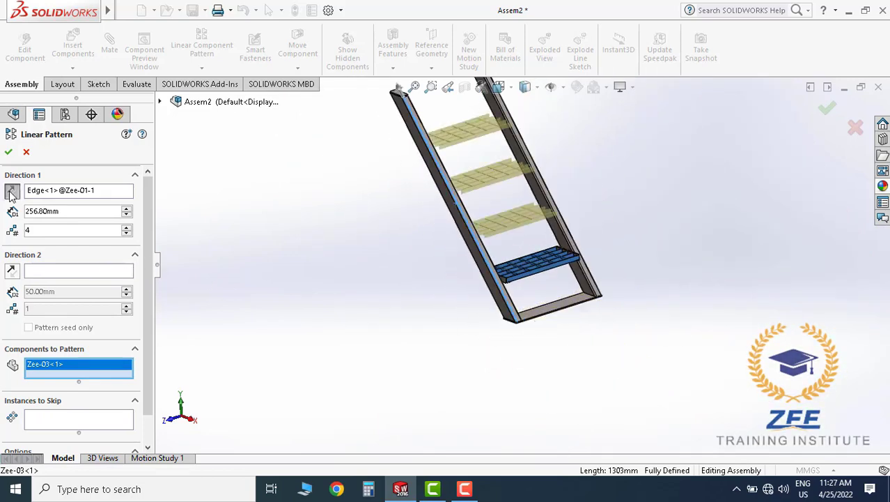
click(10, 196)
click(11, 195)
scroll(513, 252, down, 2)
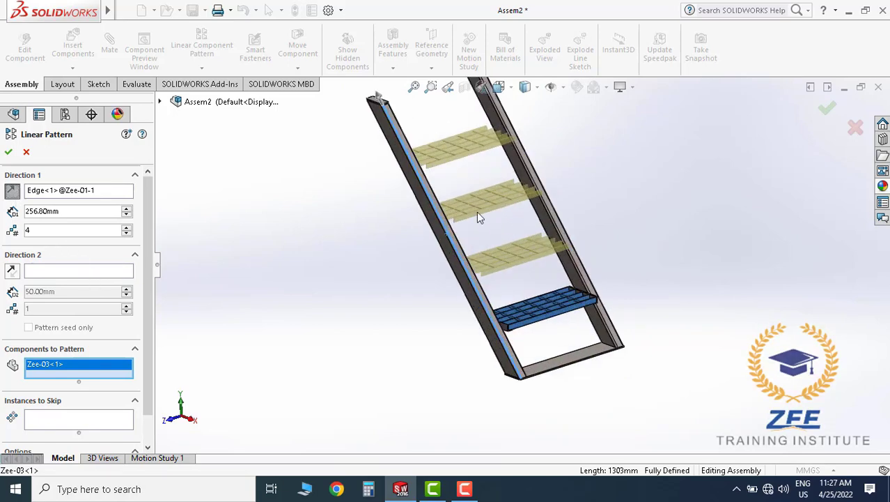
click(10, 157)
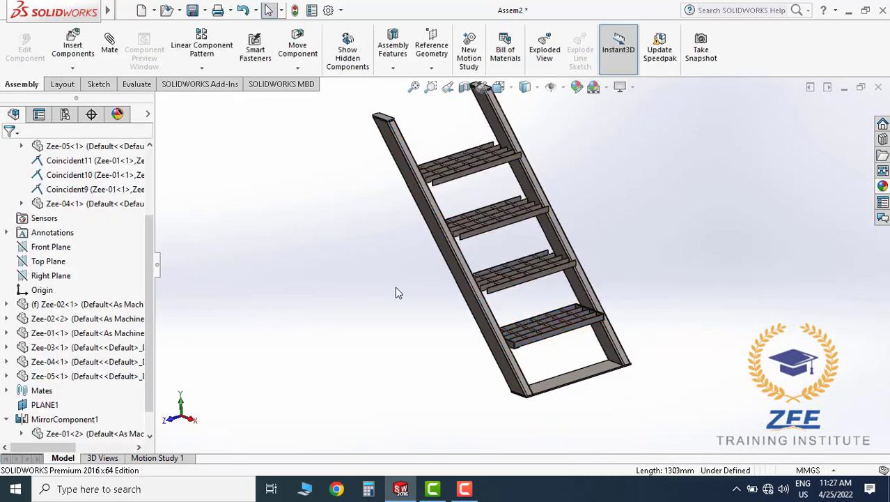
Reopen the LocalLPattern1 step pattern for editing.
scroll(546, 292, down, 3)
scroll(543, 296, up, 2)
scroll(691, 299, up, 2)
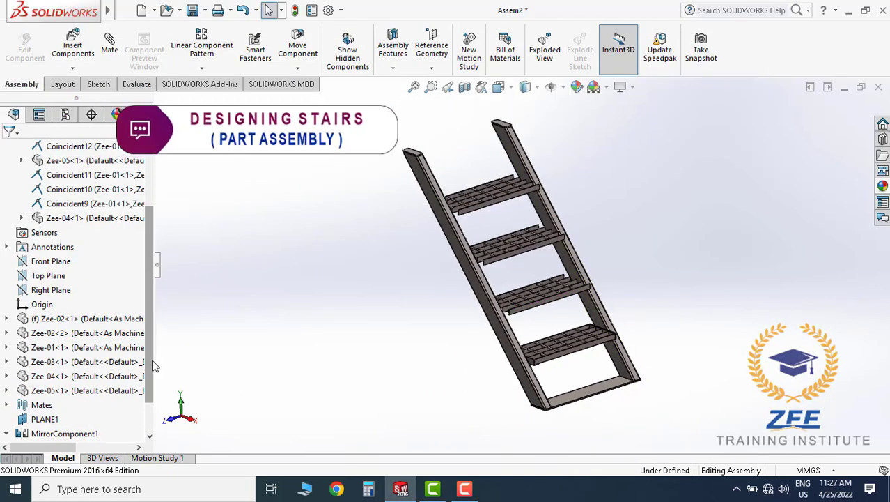
scroll(115, 438, down, 1)
click(77, 433)
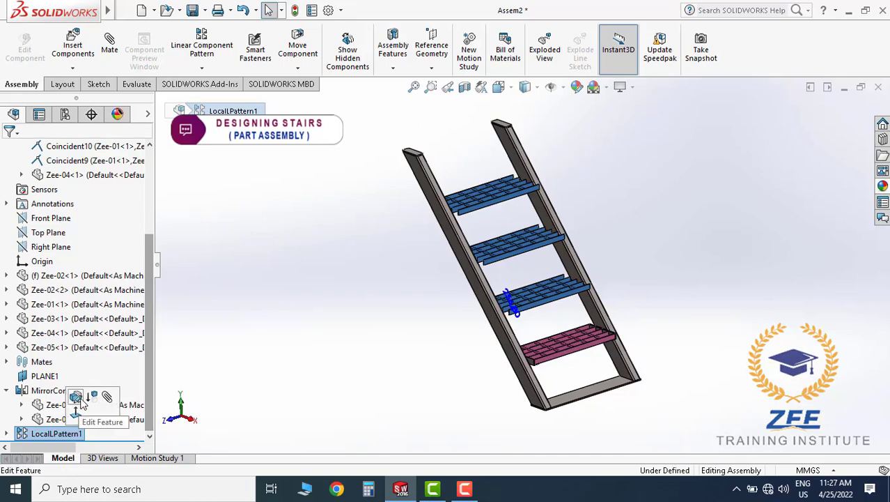
click(75, 397)
scroll(557, 382, down, 2)
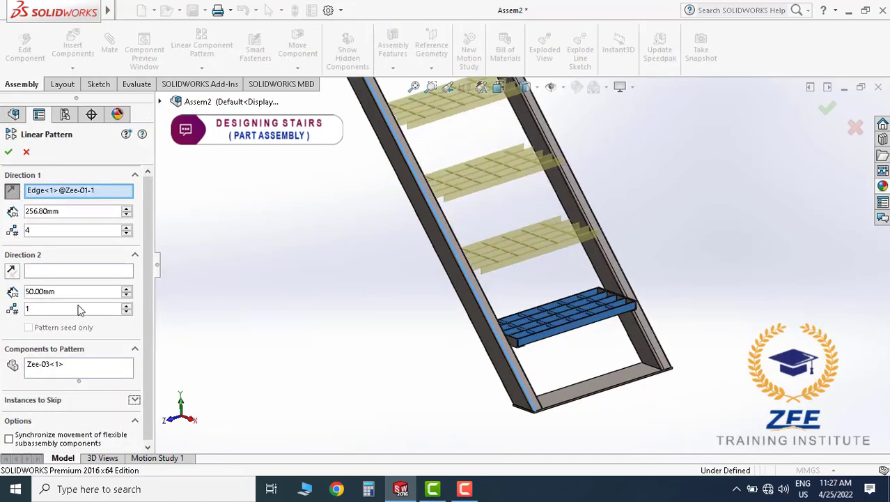
Add the Zee-02<2> and Zee-02<1> supports to the components to pattern.
click(70, 376)
scroll(534, 346, down, 3)
click(467, 309)
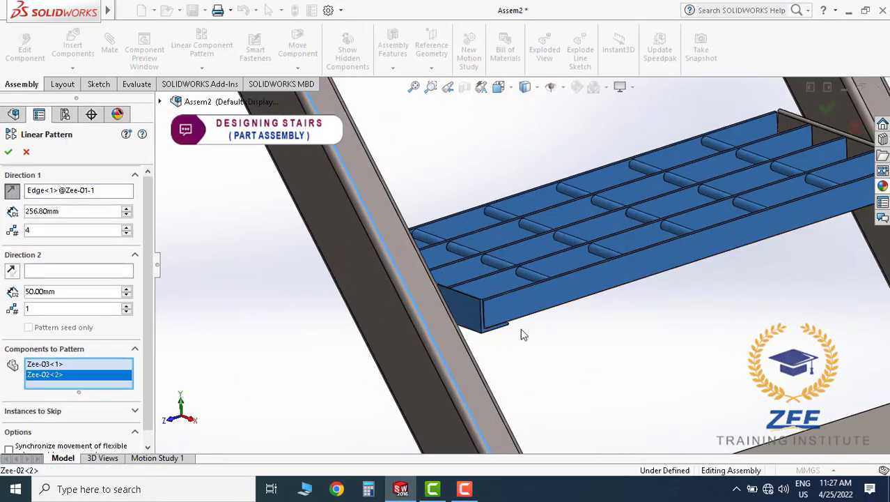
scroll(660, 250, down, 2)
scroll(716, 177, down, 1)
click(716, 174)
scroll(618, 221, up, 4)
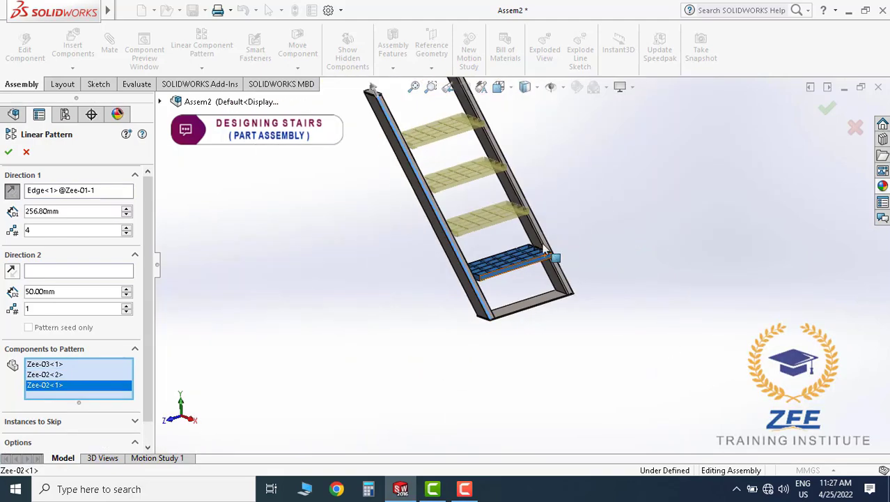
click(9, 151)
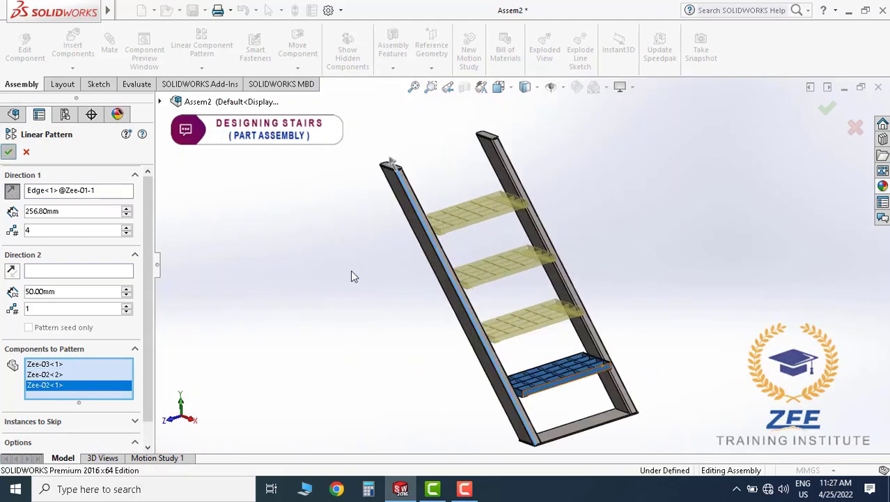
mouse_move(489, 301)
middle_down()
mouse_move(513, 298)
mouse_move(476, 276)
middle_up()
scroll(533, 342, up, 2)
scroll(533, 344, down, 3)
scroll(583, 308, down, 2)
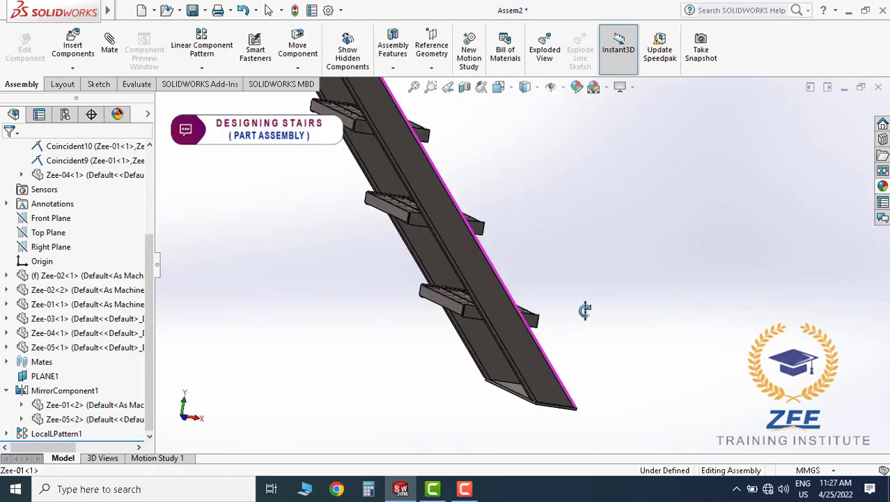
scroll(582, 308, up, 5)
click(504, 91)
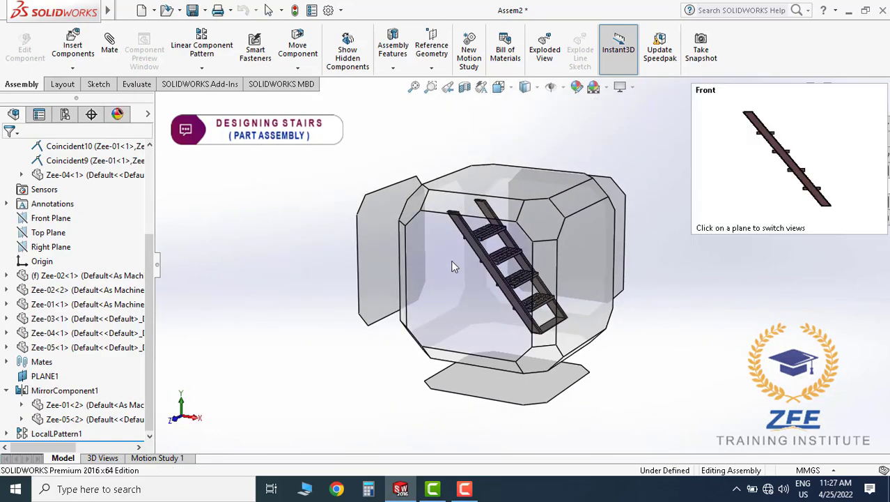
click(446, 265)
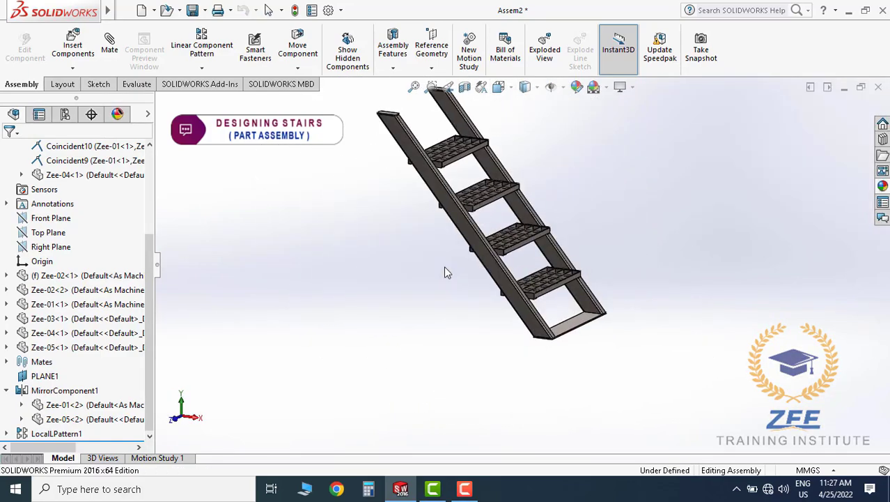
click(499, 87)
click(620, 244)
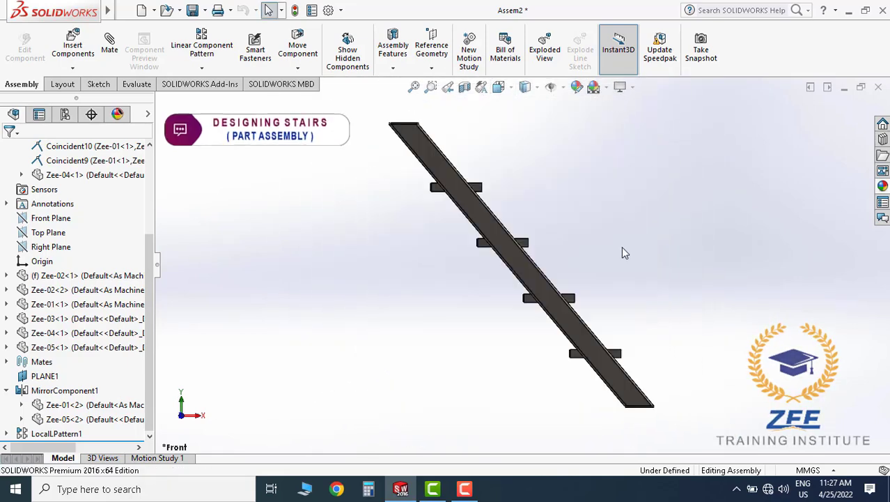
mouse_move(621, 246)
middle_down()
mouse_move(535, 298)
mouse_move(523, 308)
mouse_move(528, 318)
middle_up()
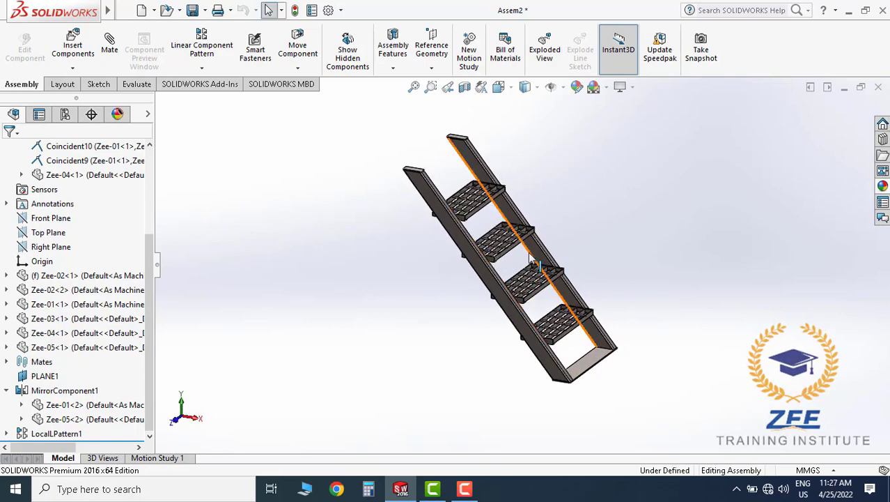
scroll(530, 265, down, 3)
scroll(541, 232, up, 3)
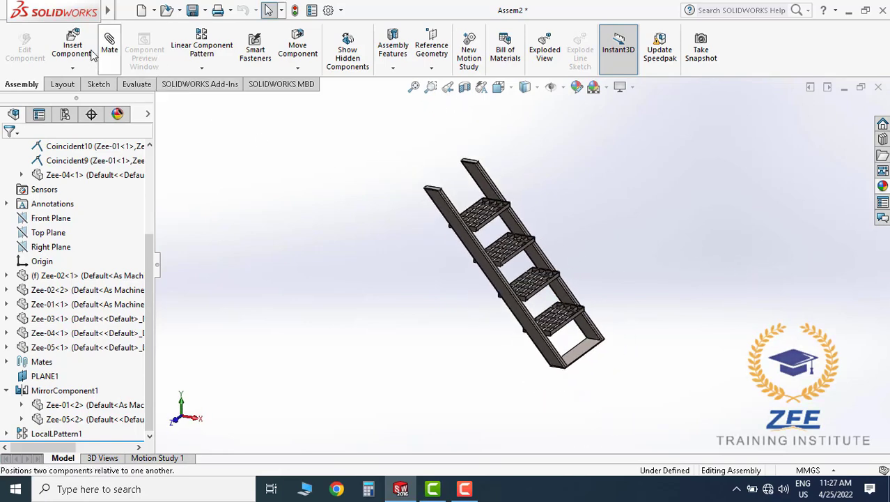
Insert the Zee-06 pipe and tilt it beside the stair frame's lower end.
click(73, 49)
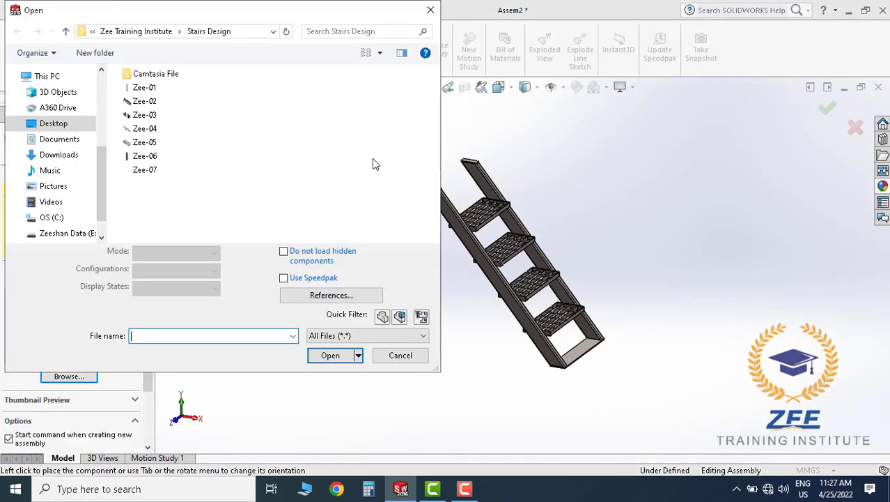
click(154, 158)
click(349, 340)
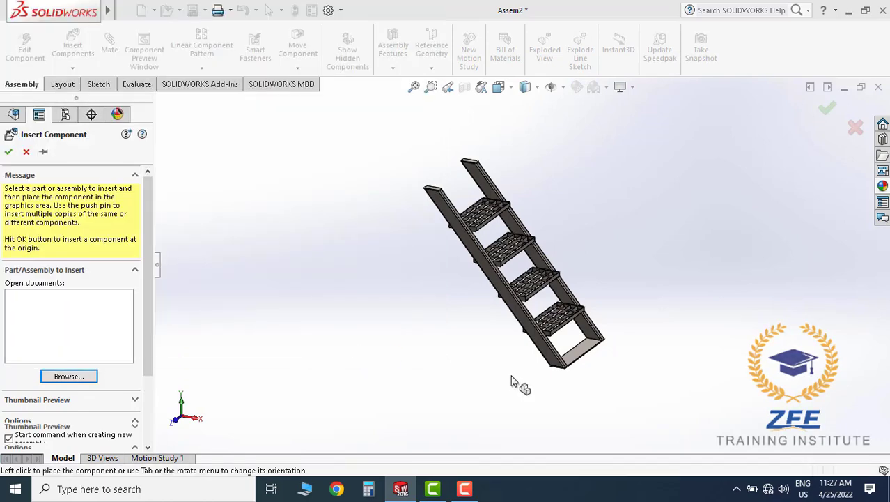
scroll(517, 385, down, 3)
scroll(557, 373, down, 2)
click(541, 353)
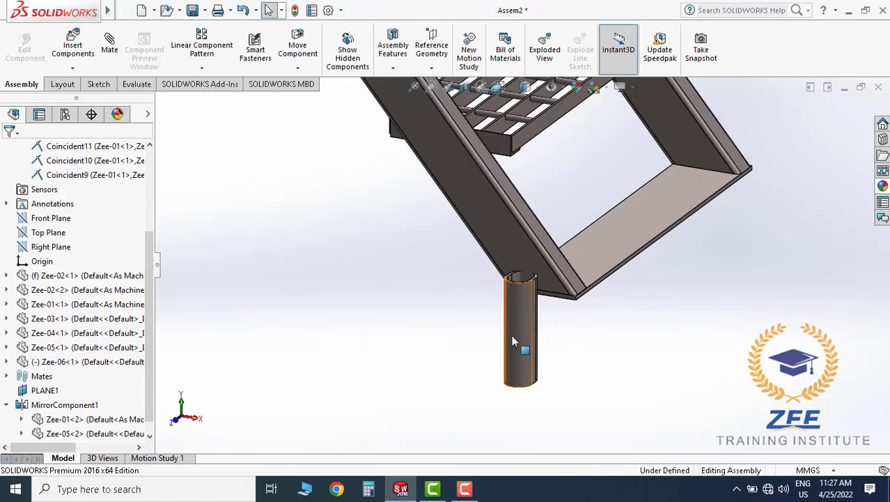
drag(512, 335, 561, 392)
click(586, 388)
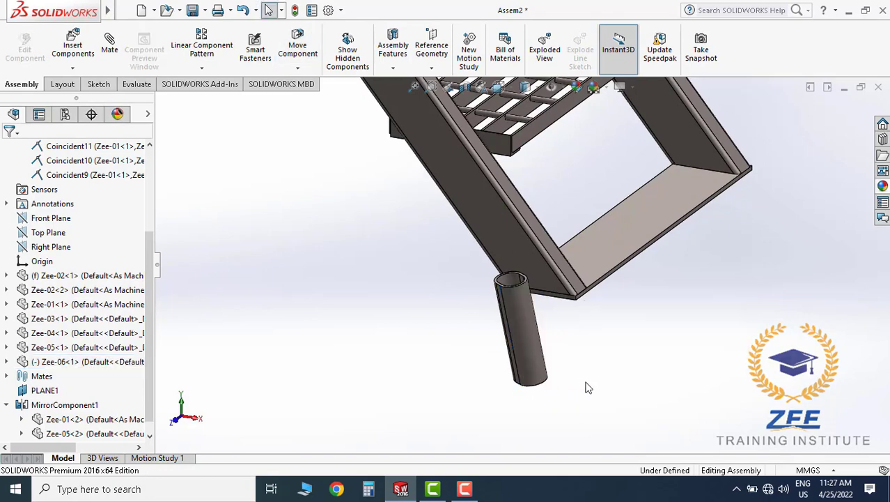
mouse_move(585, 388)
middle_down()
mouse_move(487, 342)
mouse_move(576, 364)
middle_up()
scroll(576, 364, down, 3)
Mate the pipe's side face coincident with the frame face.
click(110, 48)
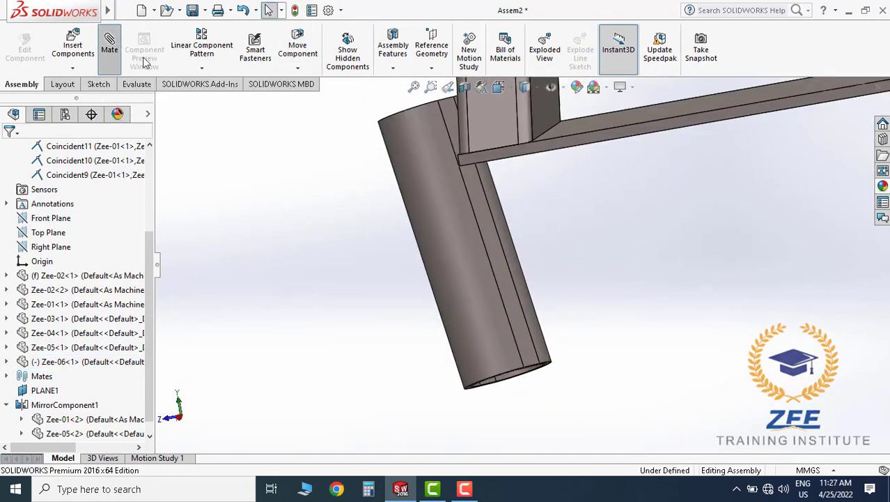
click(495, 271)
middle_drag(494, 271, 473, 177)
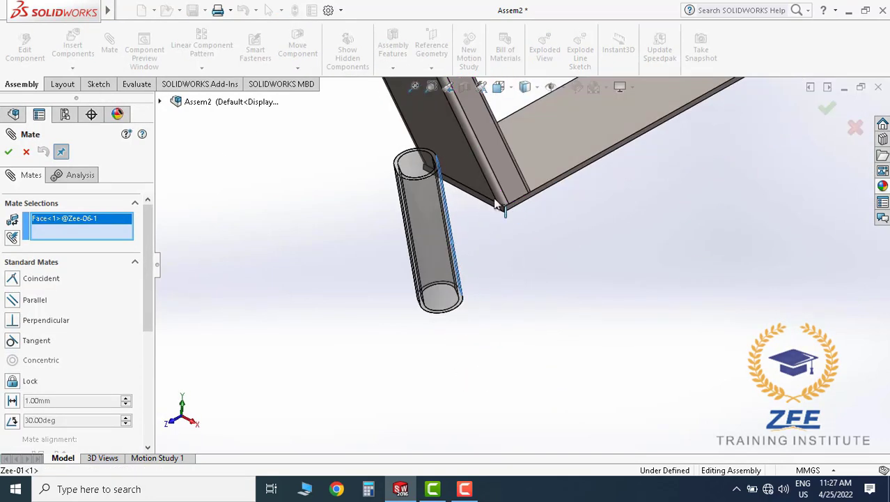
click(474, 176)
click(8, 151)
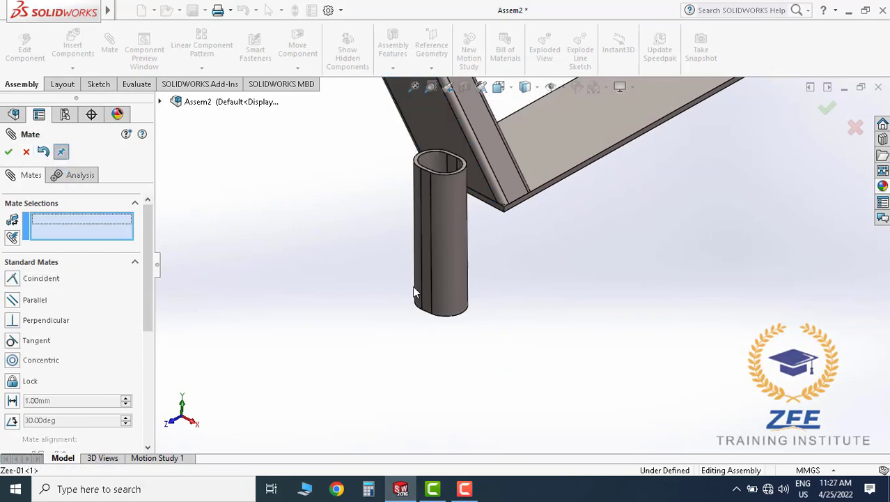
Mate the pipe's bottom end face coincident with the frame face.
middle_drag(416, 291, 427, 210)
scroll(481, 314, down, 3)
scroll(488, 307, down, 2)
click(506, 294)
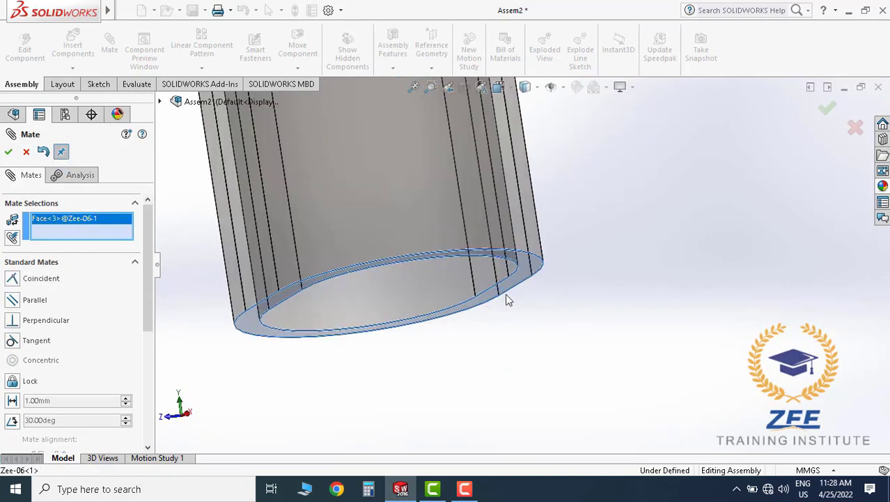
scroll(516, 279, up, 5)
click(552, 149)
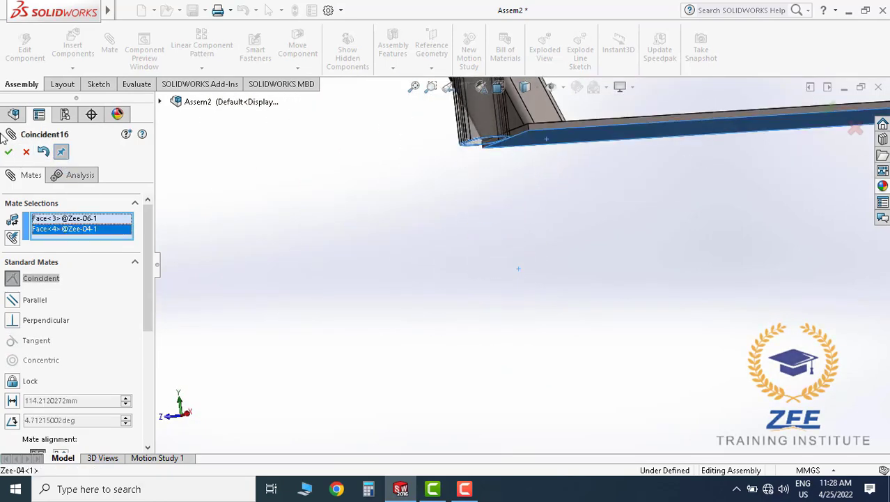
click(9, 151)
click(9, 151)
middle_drag(526, 185, 605, 273)
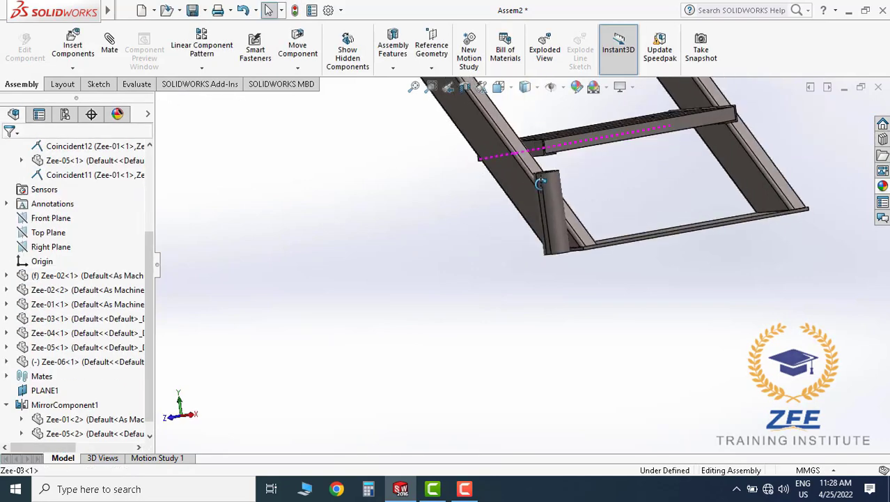
scroll(605, 274, down, 3)
Select Zee-06<1>'s Front Plane and the stringer plate edge as mate references.
click(542, 282)
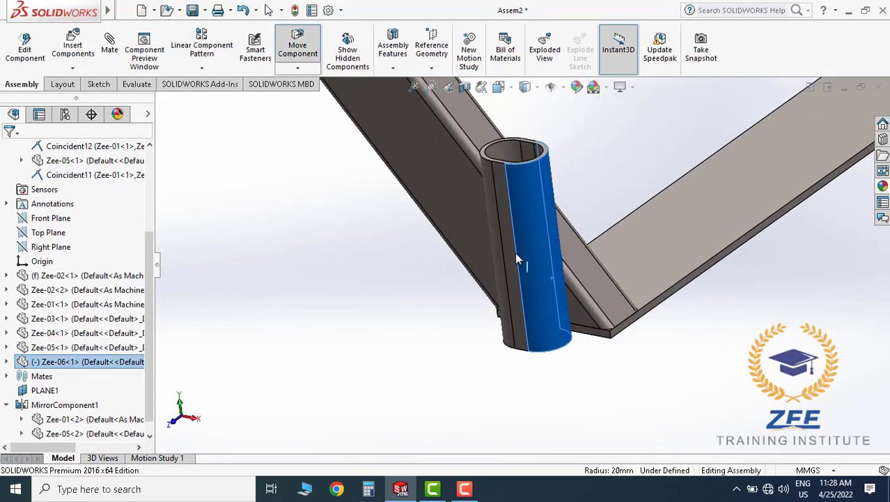
click(522, 311)
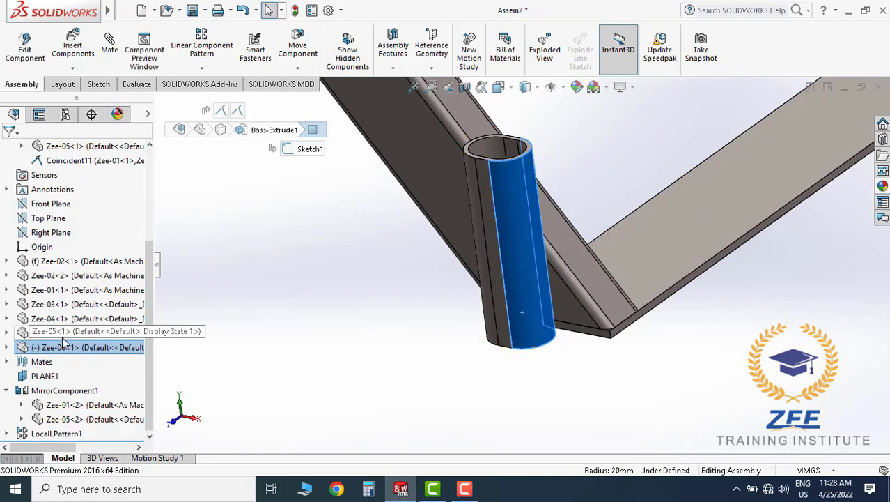
click(5, 347)
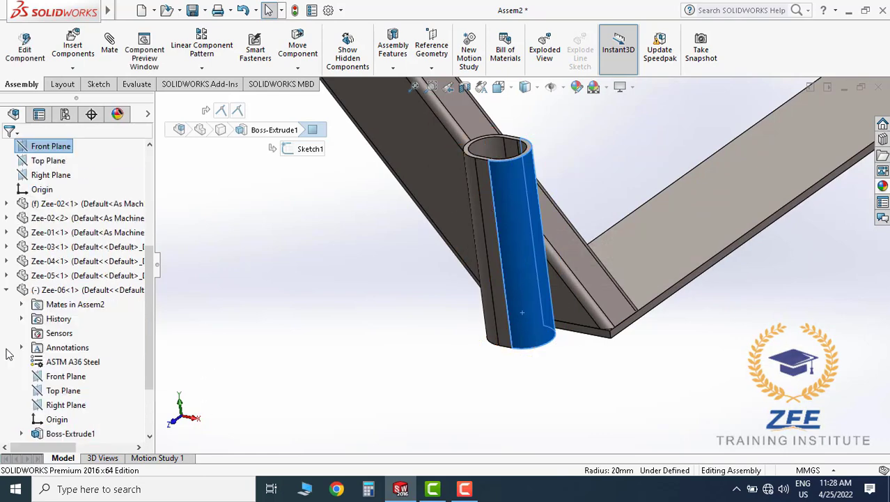
click(64, 376)
scroll(613, 337, down, 2)
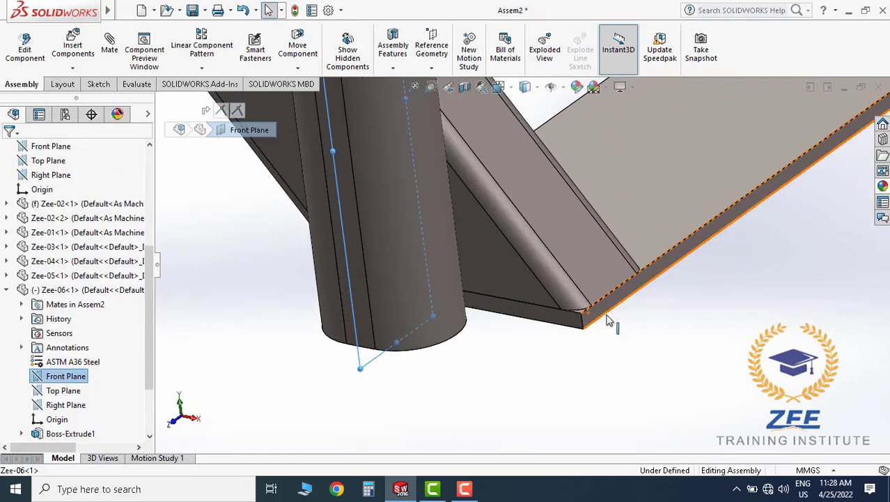
click(609, 315)
click(109, 46)
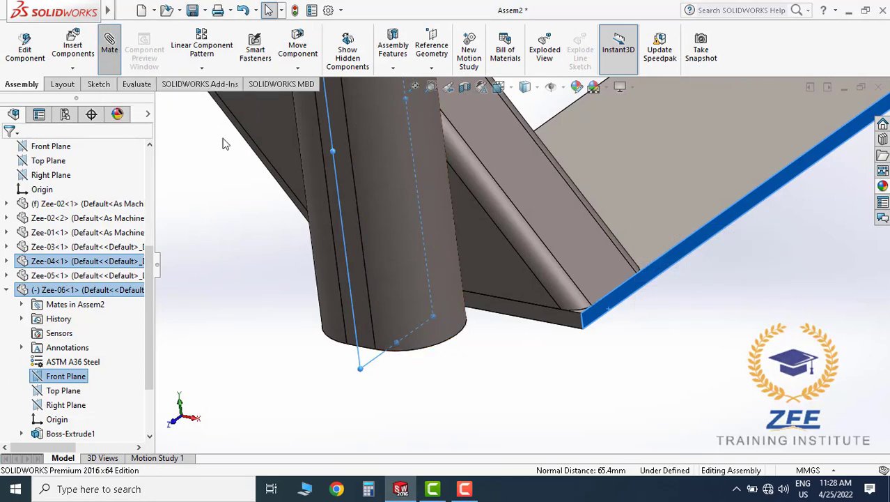
Apply a 70 mm distance mate between the pipe plane and the plate edge.
click(11, 400)
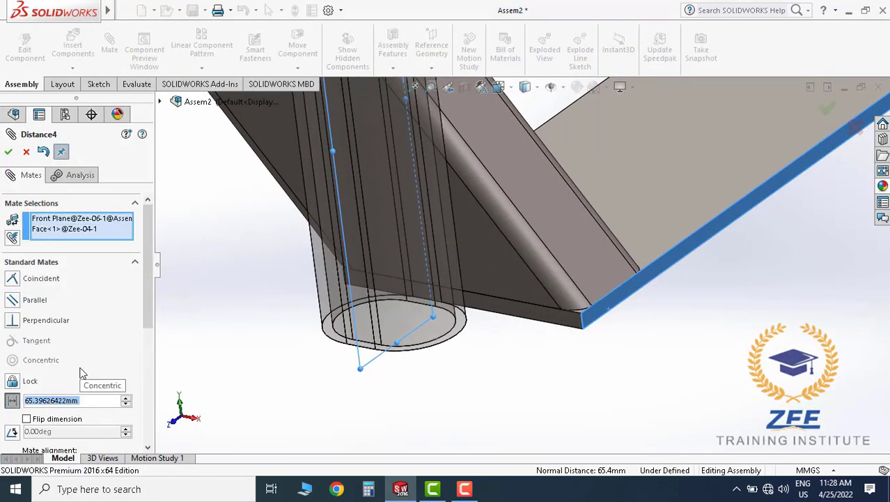
text(70)
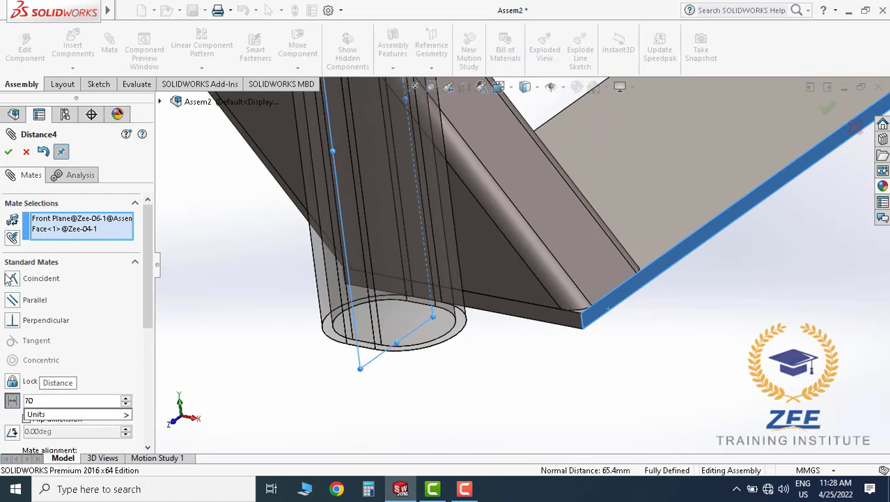
key(Return)
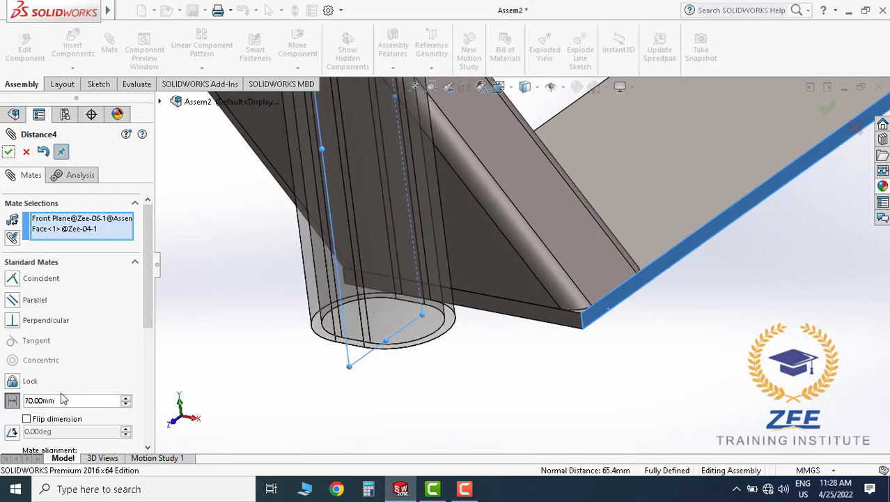
scroll(608, 307, up, 5)
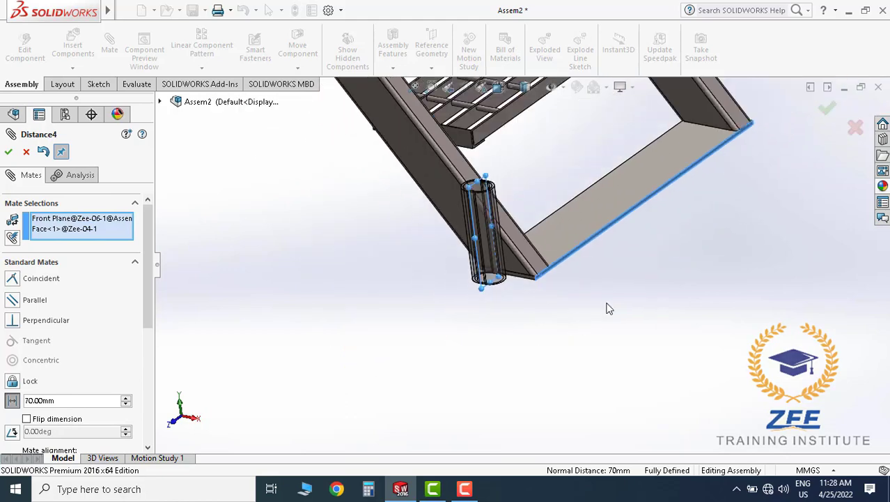
click(826, 109)
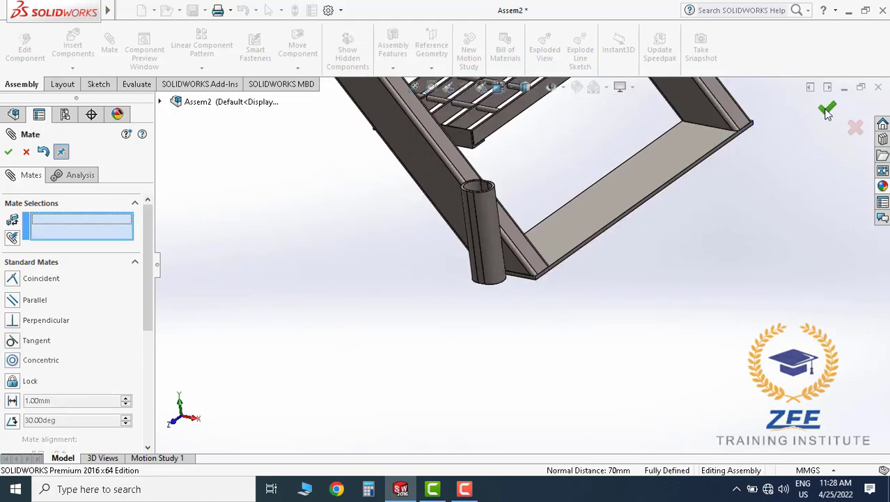
key(Escape)
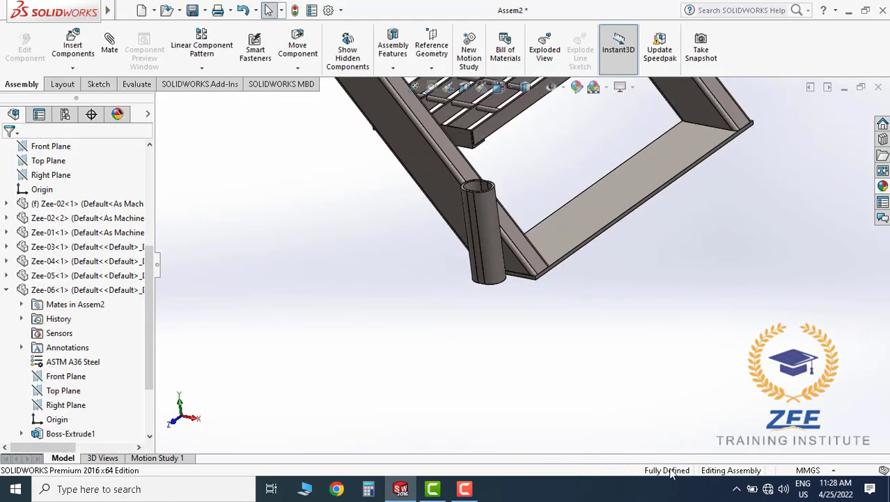
Recentre the stairs and collapse the History folder and Zee-01<1> in the tree.
scroll(580, 324, up, 3)
scroll(507, 204, up, 3)
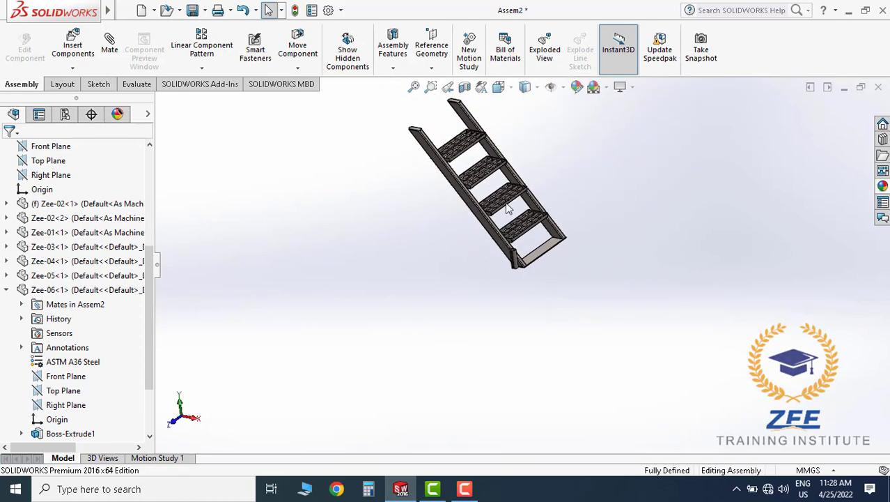
scroll(506, 205, down, 3)
scroll(501, 269, down, 2)
scroll(501, 270, up, 1)
scroll(505, 279, up, 3)
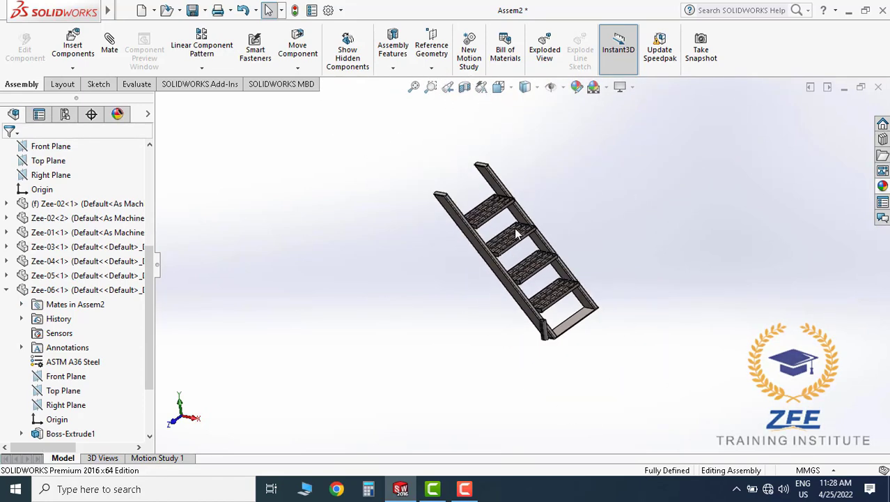
scroll(519, 304, down, 3)
ctrl+middle_drag(530, 305, 544, 291)
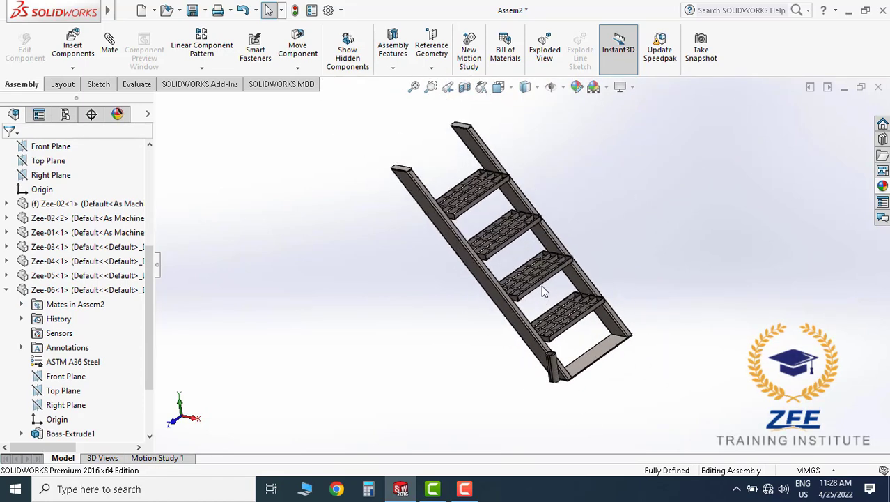
click(9, 295)
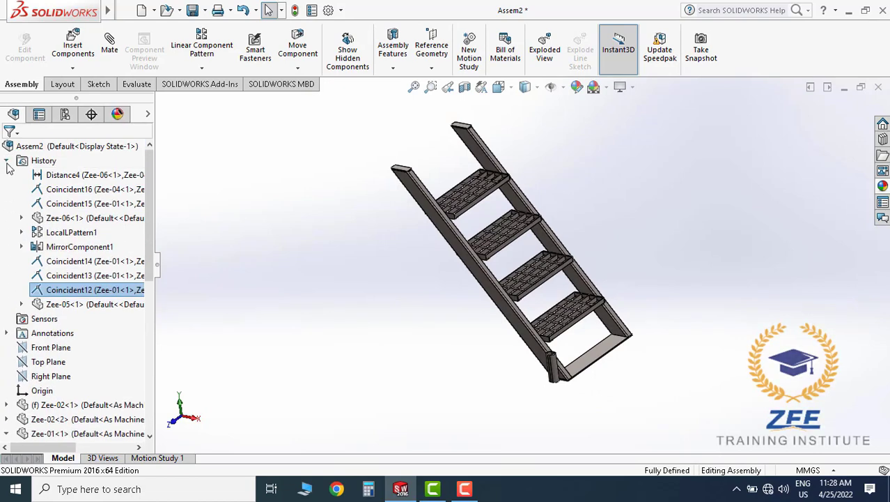
click(7, 162)
click(6, 291)
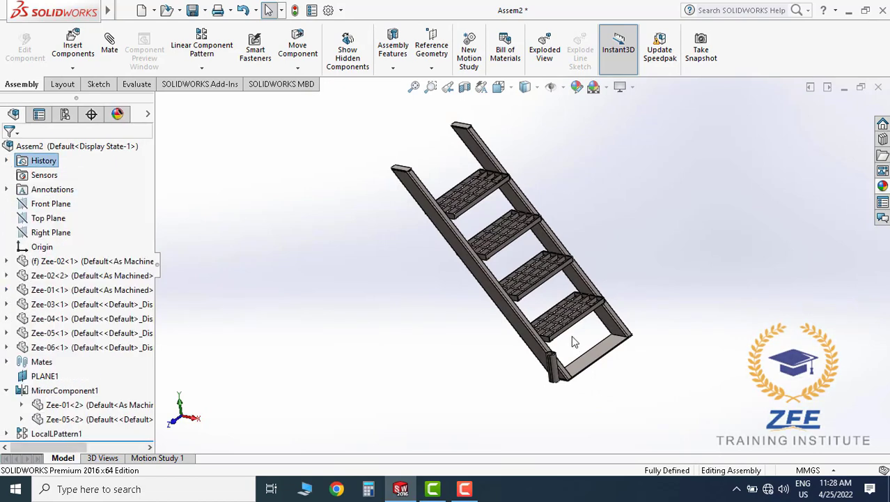
scroll(471, 258, down, 2)
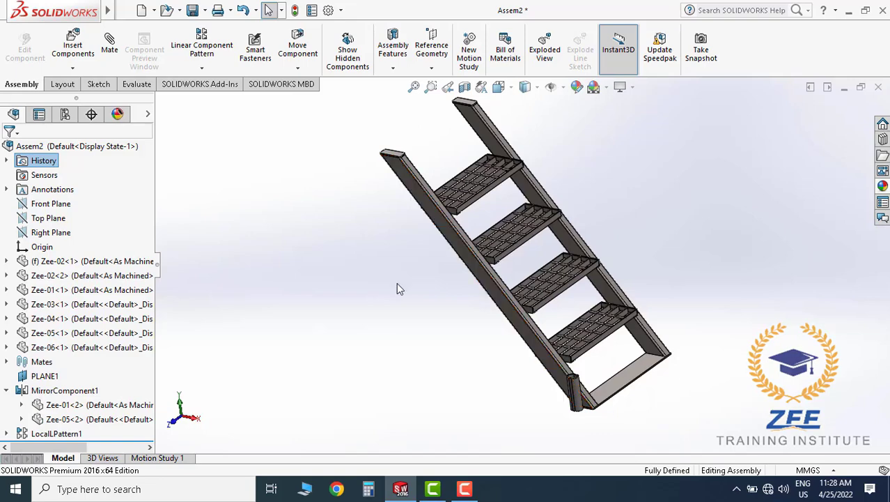
Insert the Zee-07 handrail and drag it beside the stairs.
click(72, 46)
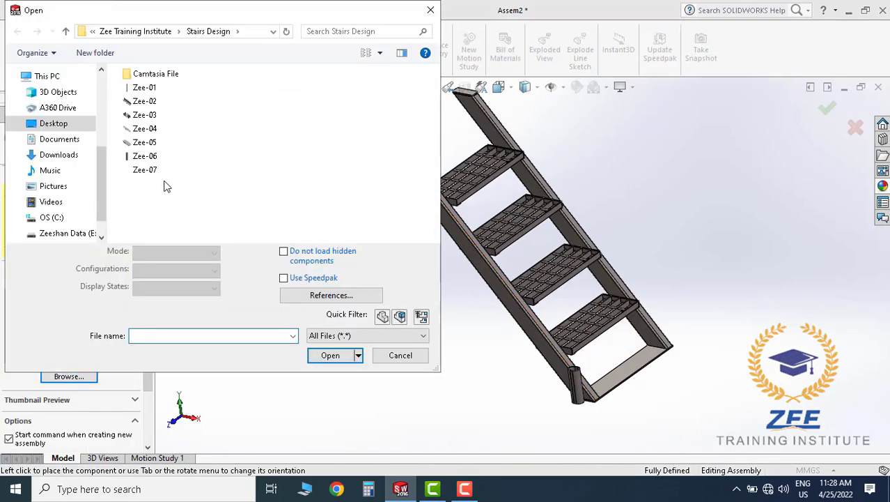
click(154, 173)
click(330, 337)
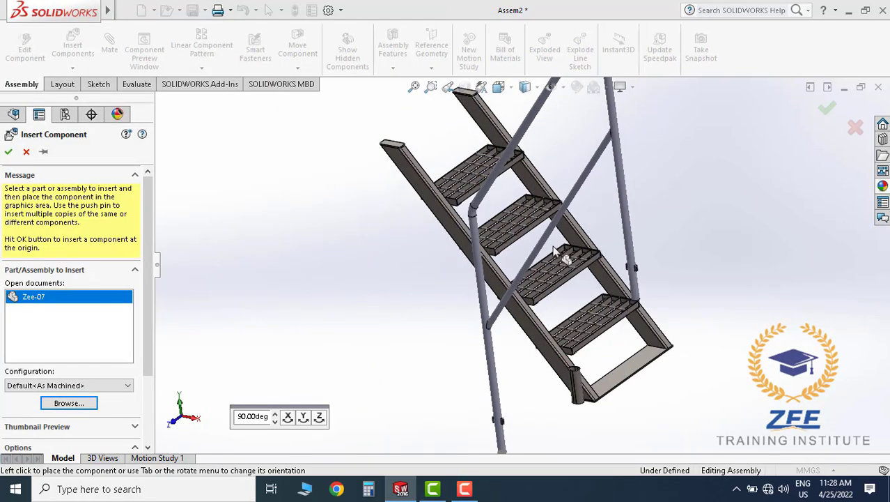
click(476, 282)
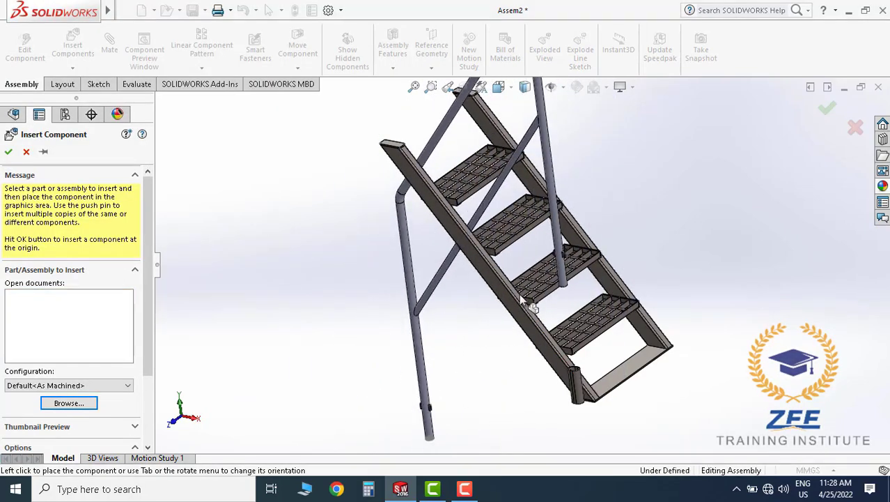
click(524, 299)
right_click(465, 308)
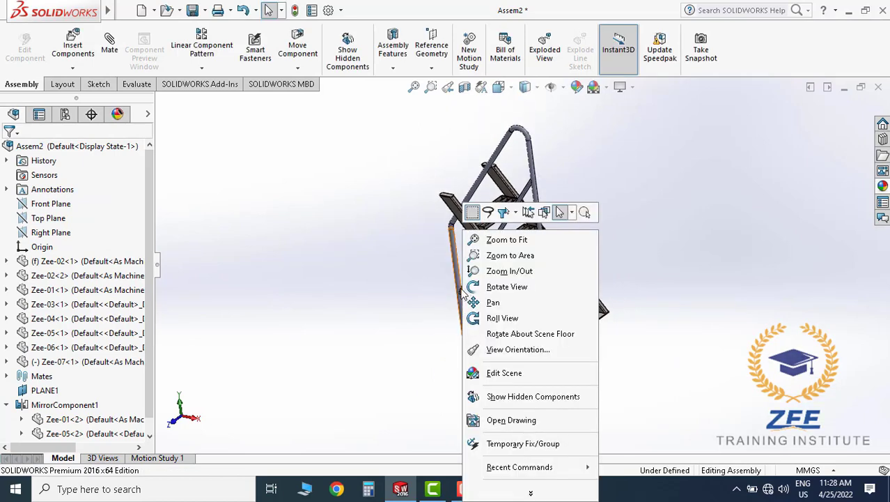
key(Escape)
drag(458, 275, 648, 370)
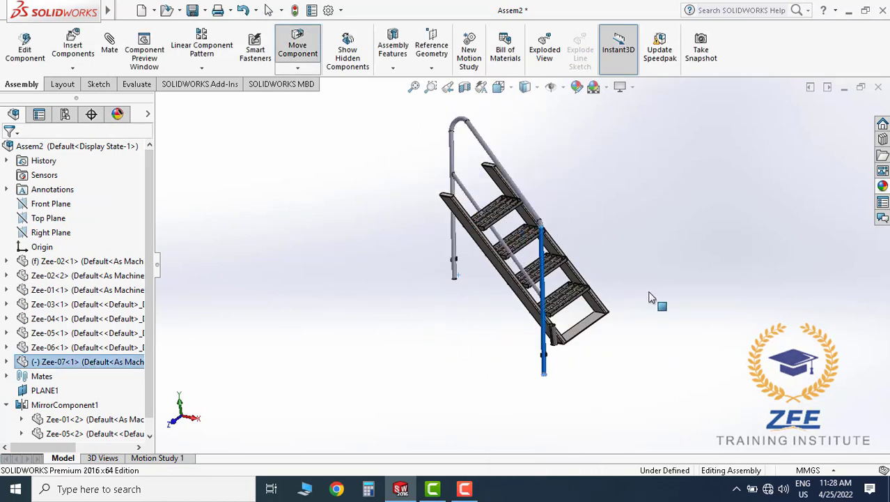
click(648, 370)
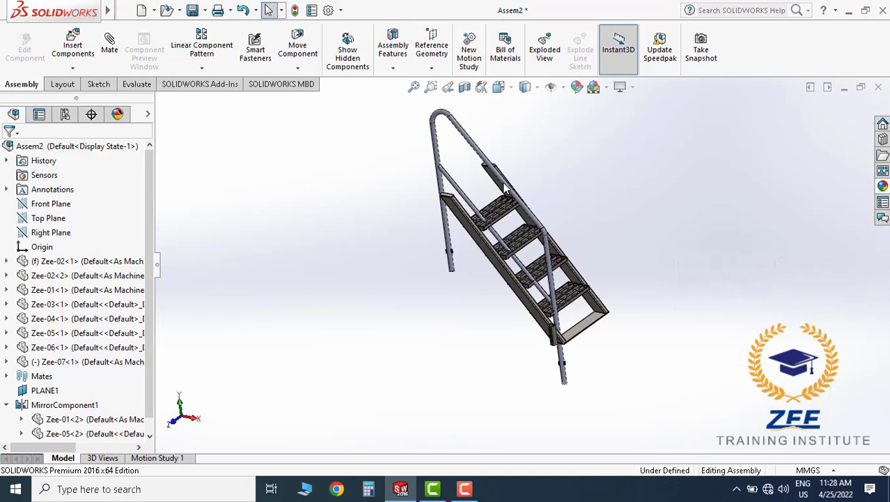
click(468, 141)
Open the Zee-07 handrail part on its own and give it a yellow appearance.
click(516, 83)
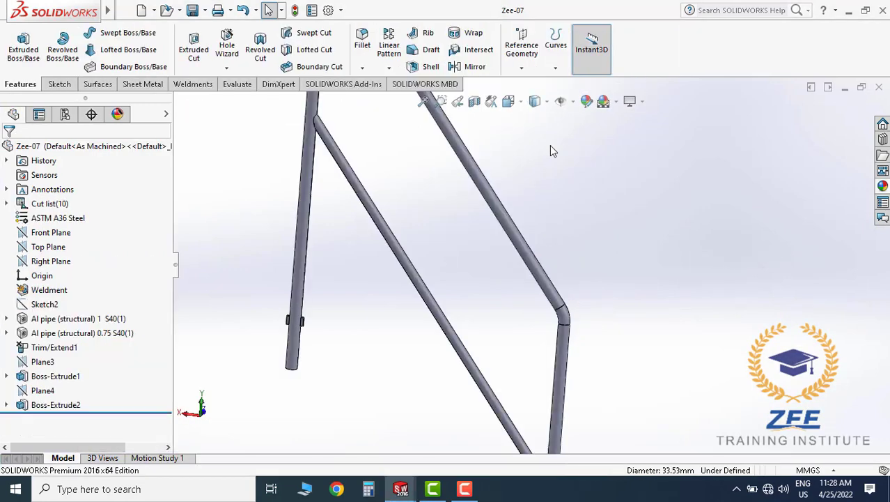
scroll(551, 209, up, 3)
scroll(540, 269, up, 2)
scroll(526, 307, up, 2)
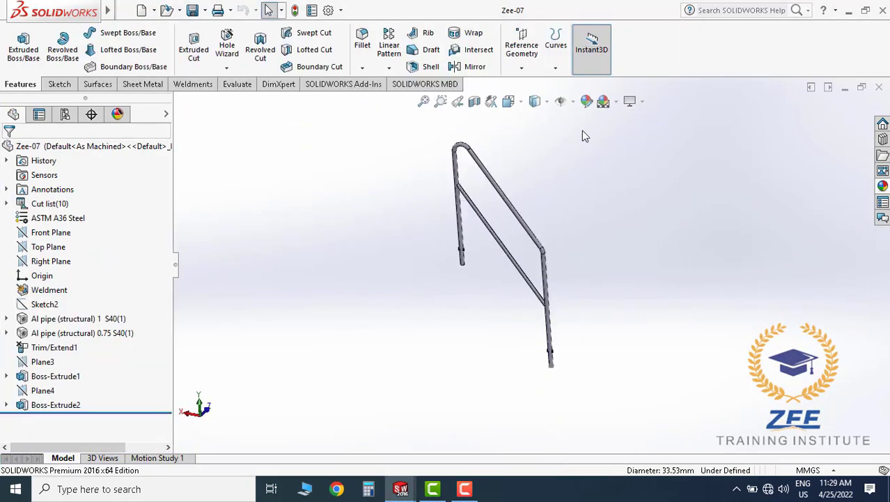
click(586, 101)
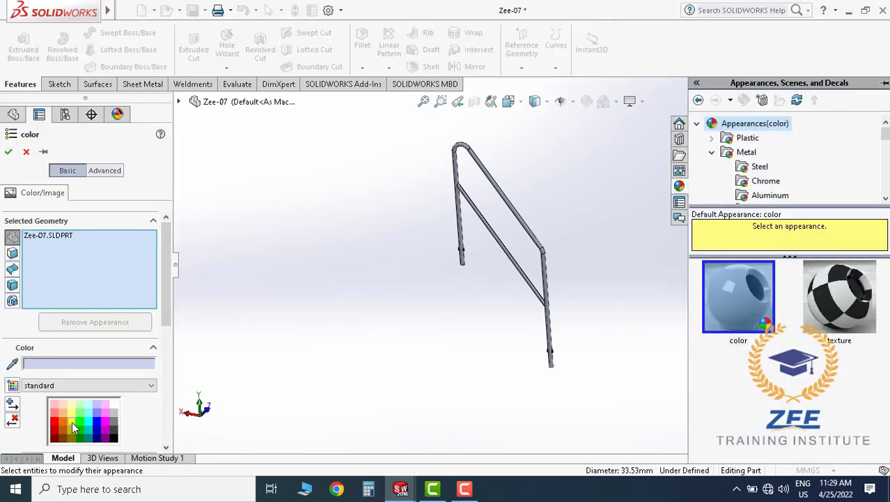
click(72, 422)
click(8, 151)
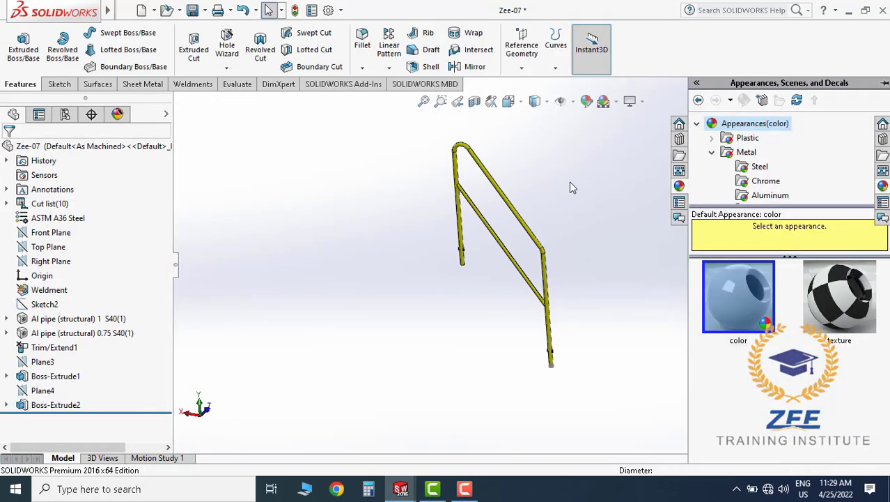
Close the Zee-07 part window without saving and return to Assem2.
scroll(572, 307, down, 3)
scroll(565, 269, down, 1)
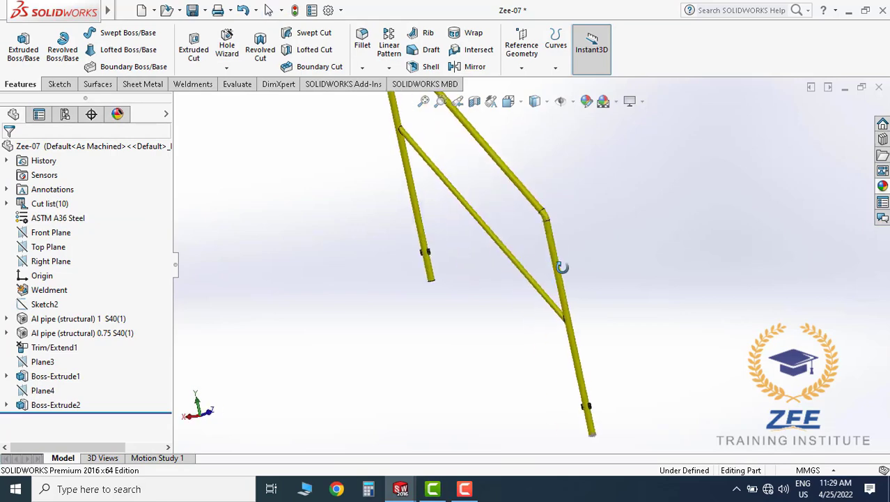
click(880, 92)
click(465, 243)
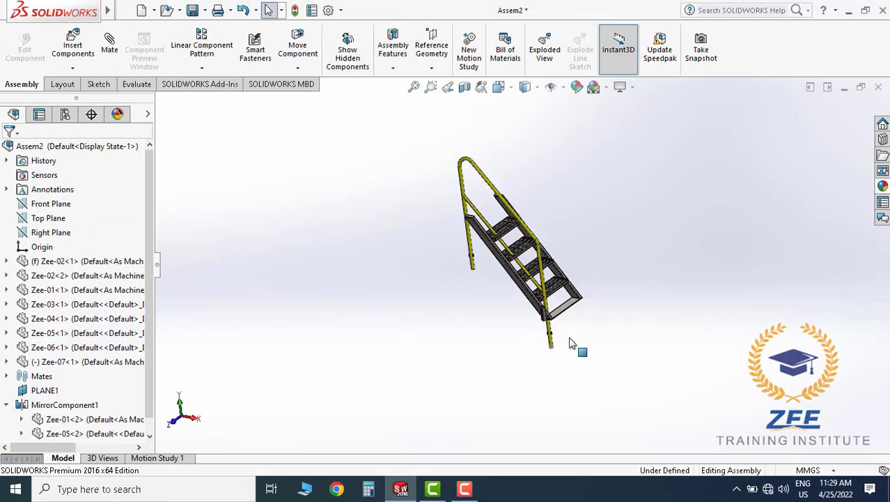
Orbit and zoom around the stair frame to locate the yellow handrail post.
scroll(570, 342, down, 3)
scroll(499, 281, down, 3)
click(414, 167)
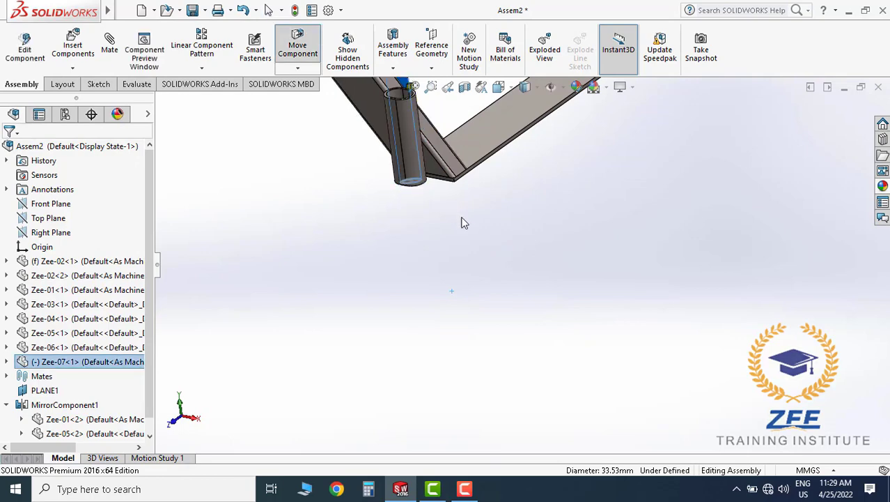
scroll(464, 223, up, 5)
middle_drag(433, 229, 429, 234)
scroll(429, 237, down, 2)
scroll(424, 248, down, 1)
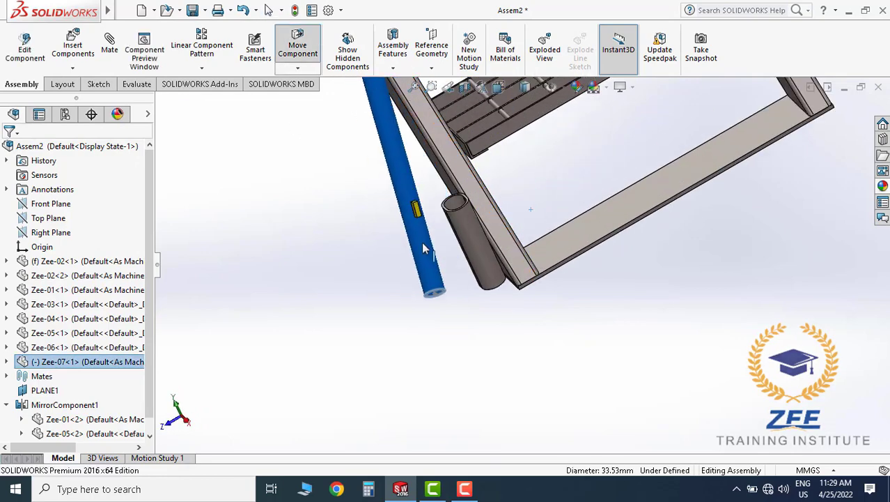
scroll(424, 249, up, 3)
click(548, 299)
mouse_move(548, 300)
middle_down()
mouse_move(558, 194)
mouse_move(496, 255)
middle_up()
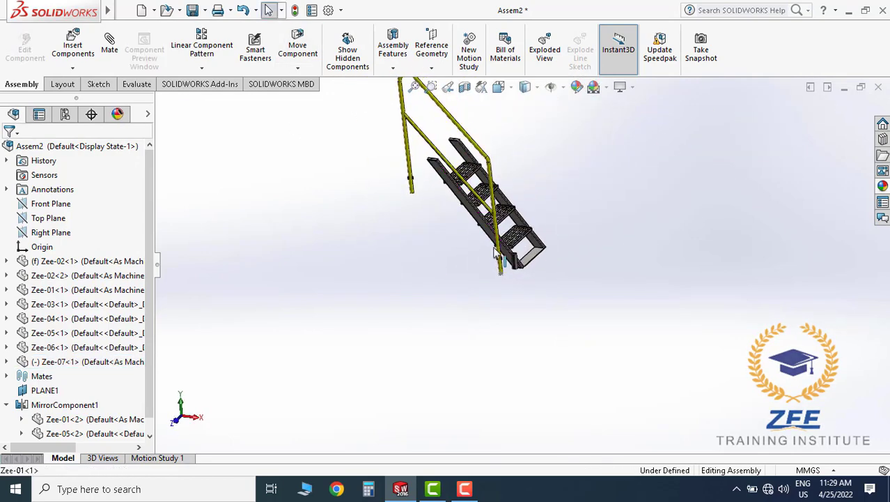
scroll(496, 255, down, 5)
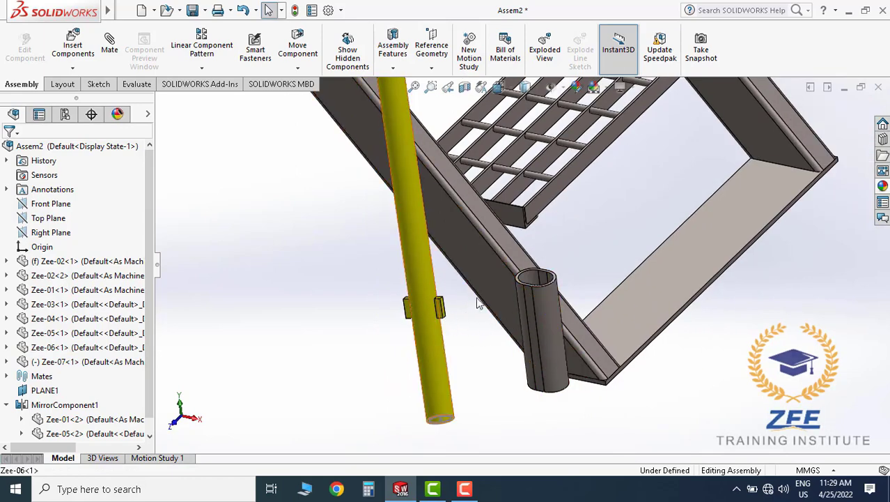
Select the yellow handrail post pipe and open Zee-07 in its own window.
click(422, 309)
scroll(454, 254, up, 3)
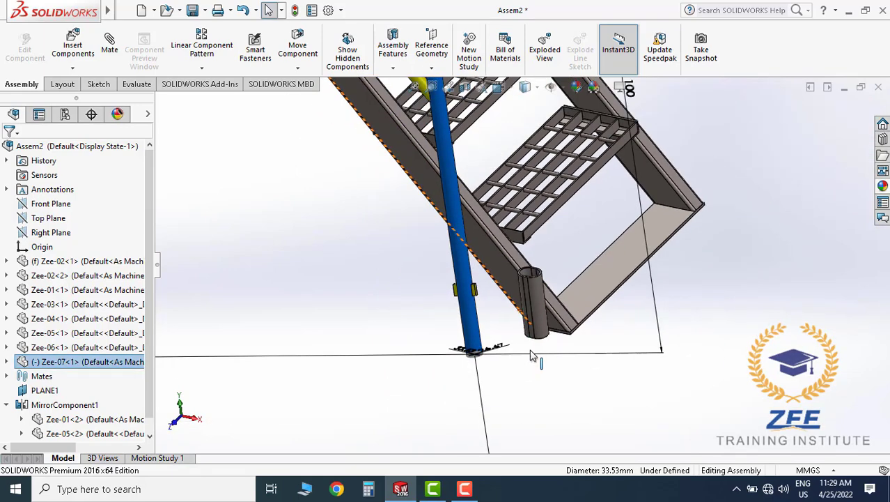
middle_drag(533, 358, 492, 318)
click(479, 298)
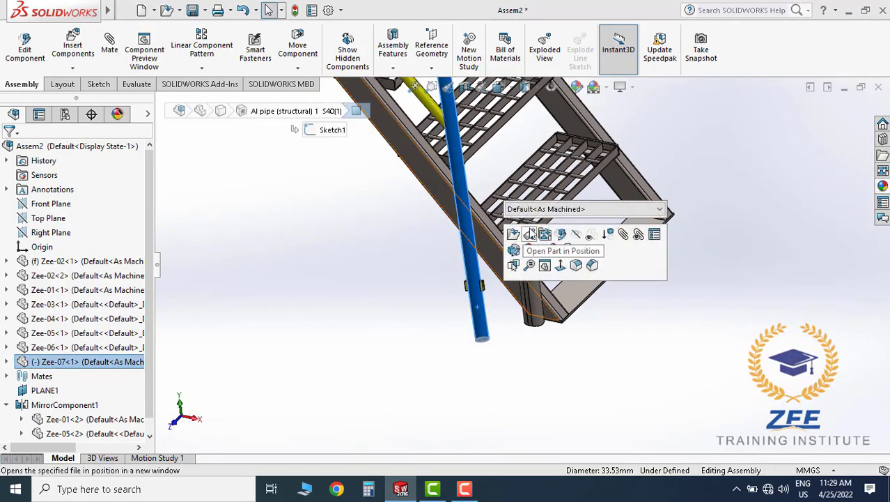
click(513, 234)
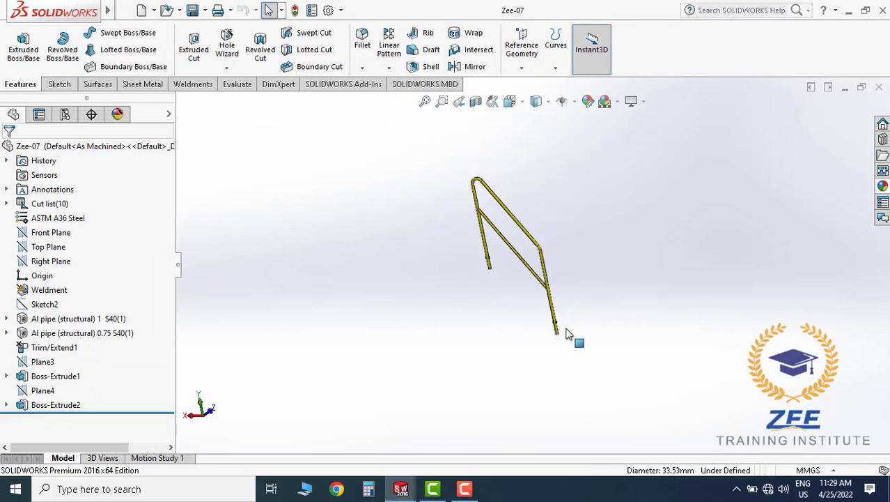
scroll(530, 294, down, 5)
scroll(512, 312, down, 3)
Create reference plane Plane5 from two faces of the first block on the post.
click(531, 432)
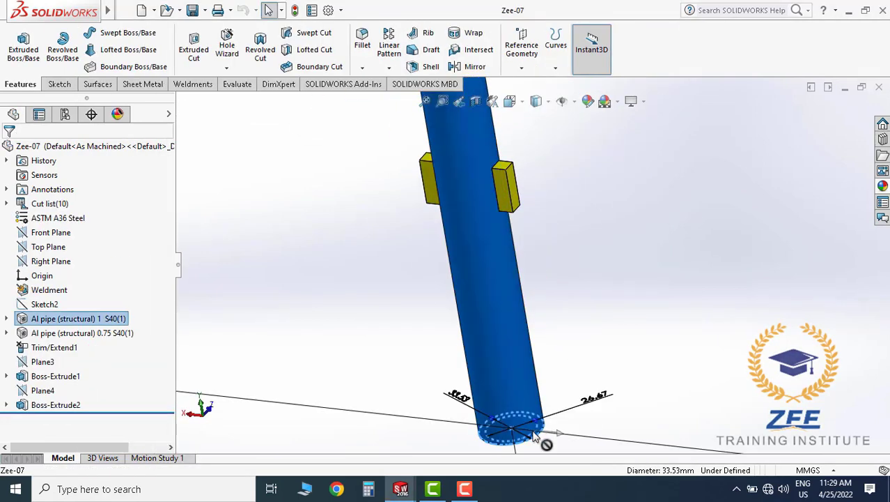
click(619, 354)
scroll(530, 209, down, 1)
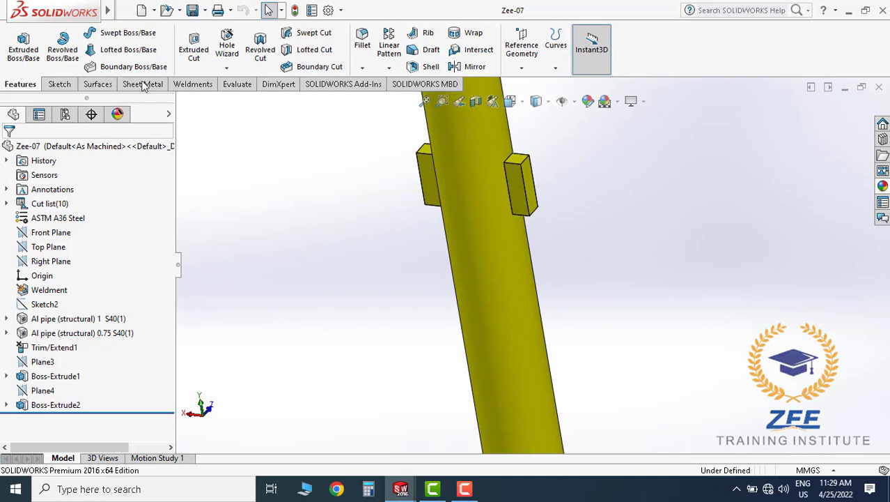
click(520, 68)
click(533, 84)
click(519, 185)
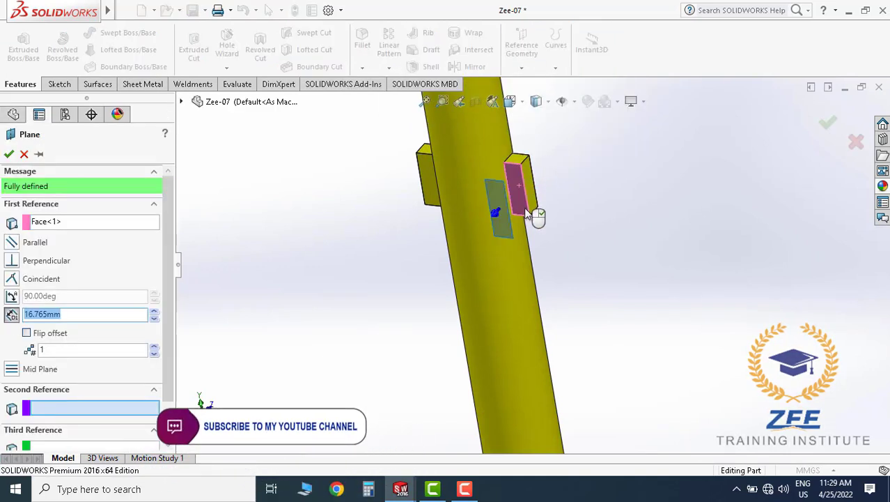
middle_drag(527, 214, 516, 260)
scroll(469, 238, down, 3)
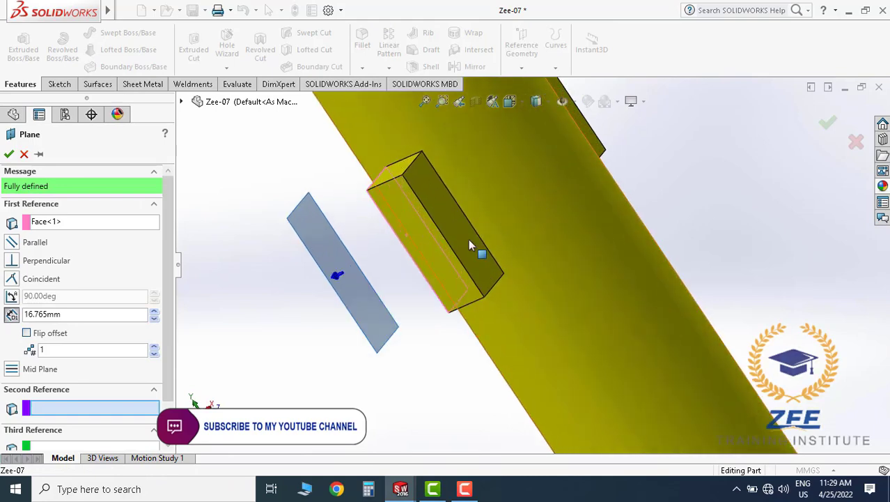
click(456, 230)
scroll(518, 246, up, 3)
middle_drag(518, 245, 216, 259)
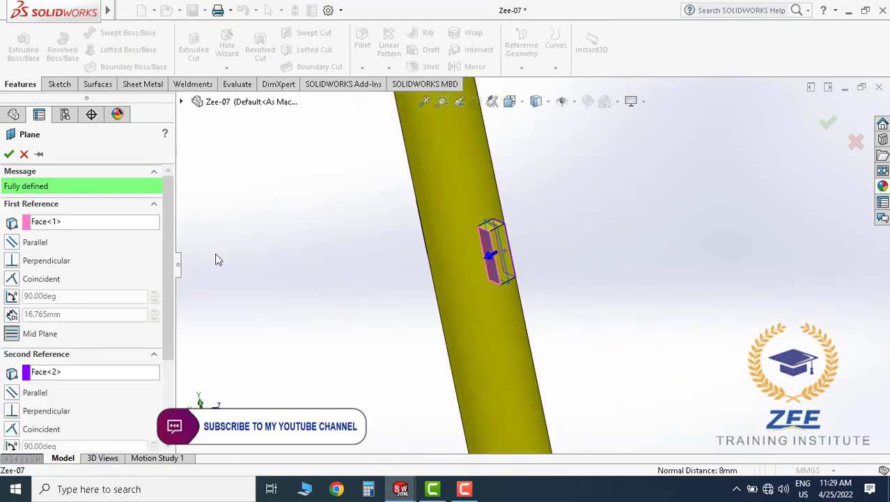
click(9, 154)
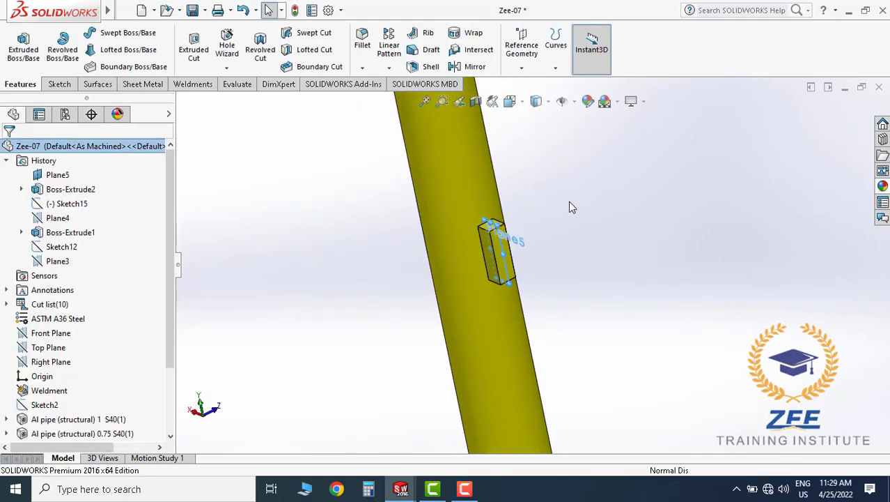
Create reference plane Plane6 between opposite faces of the other block.
mouse_move(488, 271)
middle_down()
mouse_move(539, 216)
mouse_move(489, 251)
mouse_move(512, 135)
middle_up()
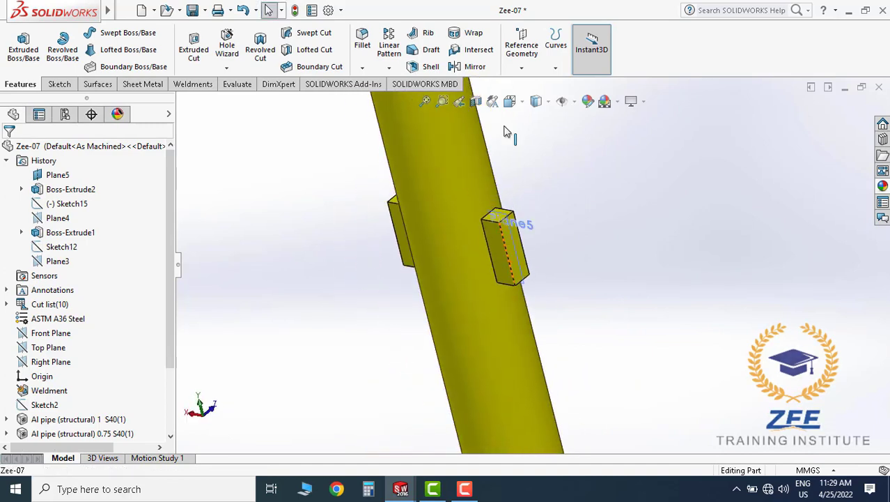
click(522, 68)
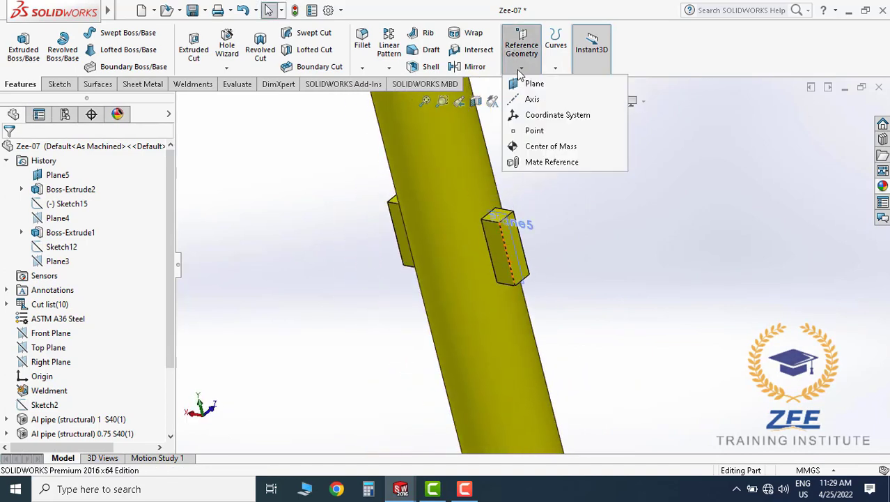
click(531, 83)
scroll(516, 258, up, 5)
click(522, 225)
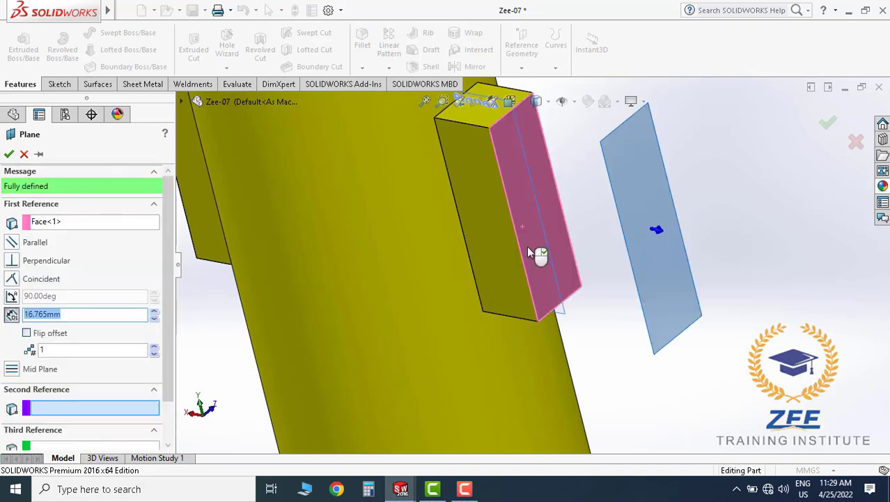
scroll(527, 245, down, 5)
middle_drag(468, 182, 383, 295)
scroll(330, 249, up, 3)
click(329, 251)
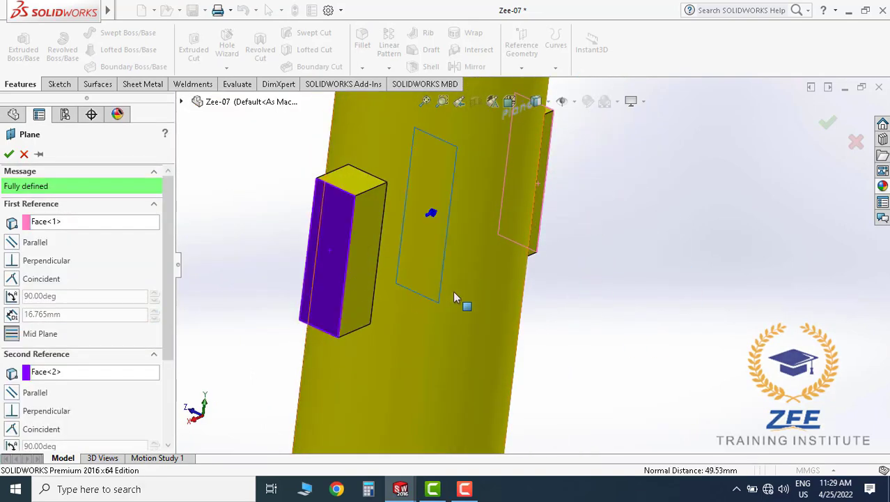
scroll(453, 291, down, 4)
middle_drag(453, 290, 522, 266)
click(9, 154)
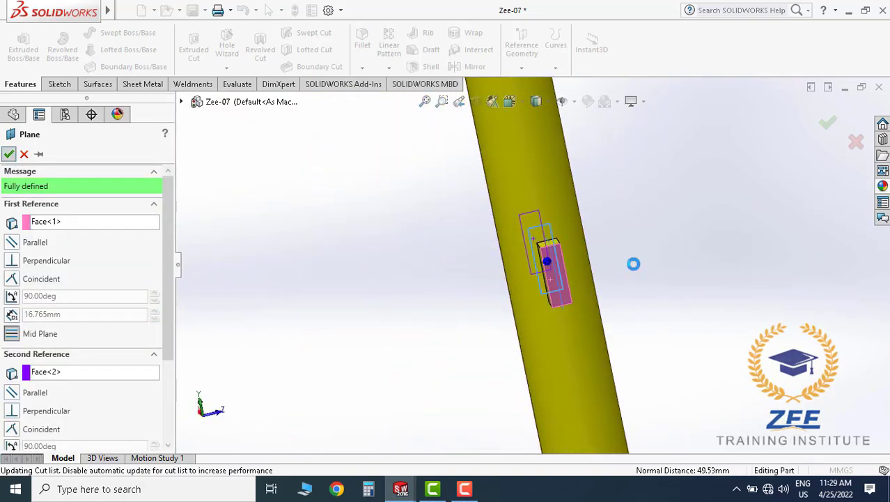
Inspect Plane6's position between the pipe's two blocks.
mouse_move(660, 231)
middle_down()
mouse_move(568, 299)
mouse_move(558, 293)
middle_up()
click(498, 230)
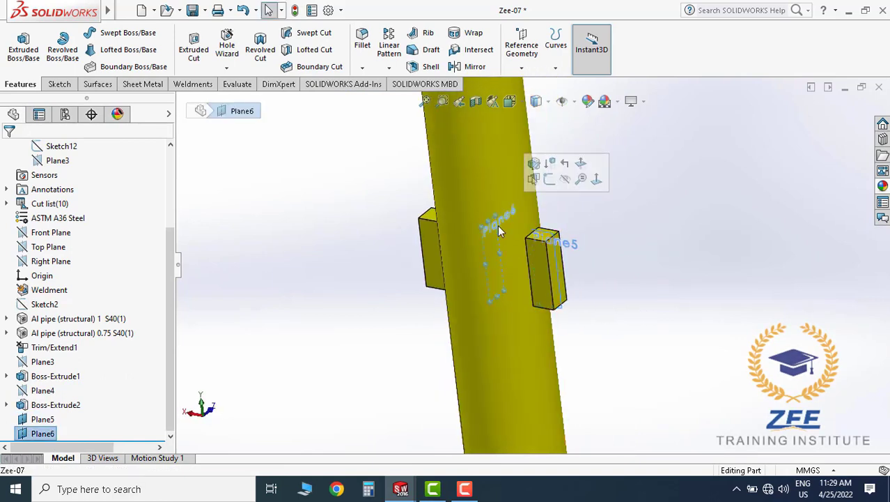
middle_drag(497, 230, 660, 258)
click(779, 185)
Save and close Zee-07, then rebuild Assem2 with the updated handrail.
click(879, 93)
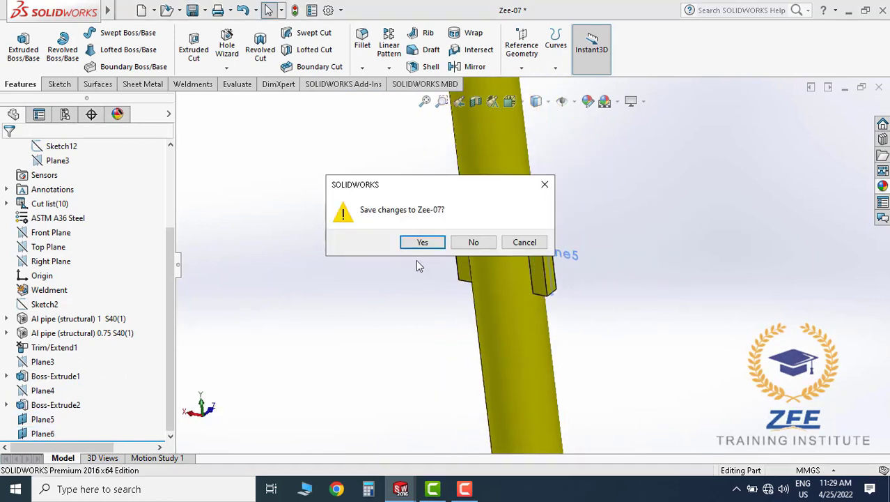
click(422, 239)
click(113, 74)
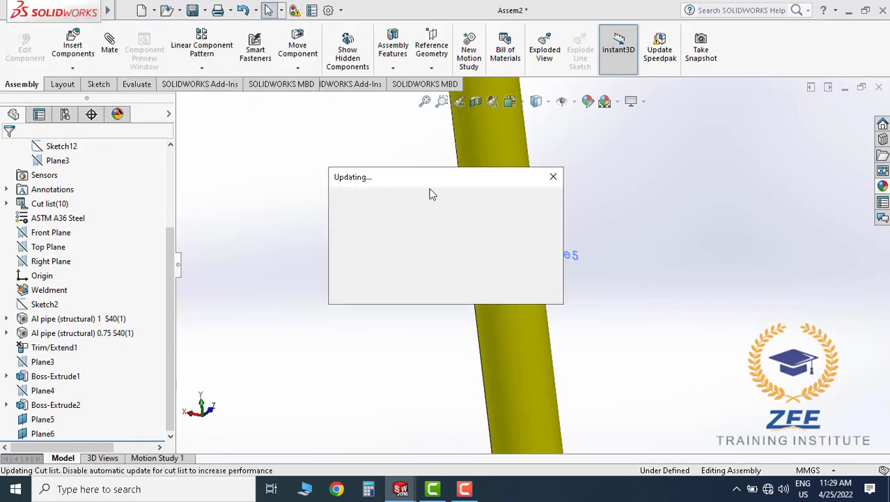
mouse_move(547, 269)
middle_down()
mouse_move(519, 273)
mouse_move(559, 258)
mouse_move(512, 317)
middle_up()
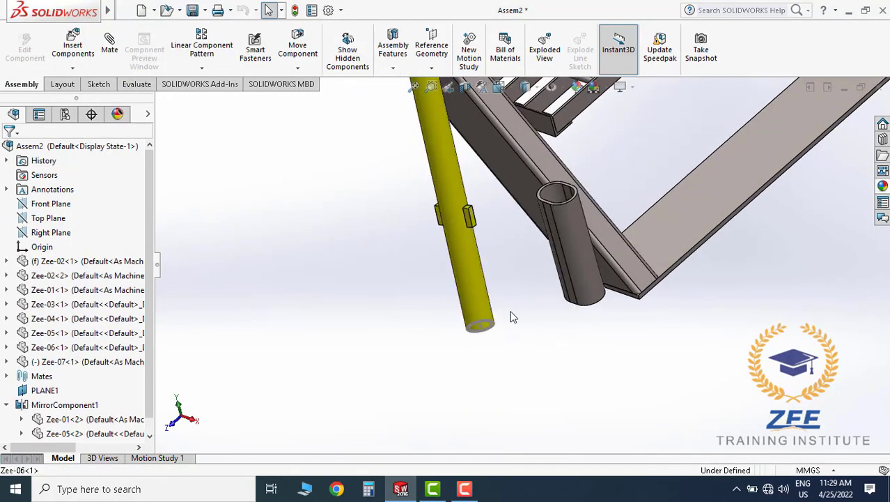
middle_drag(555, 242, 478, 281)
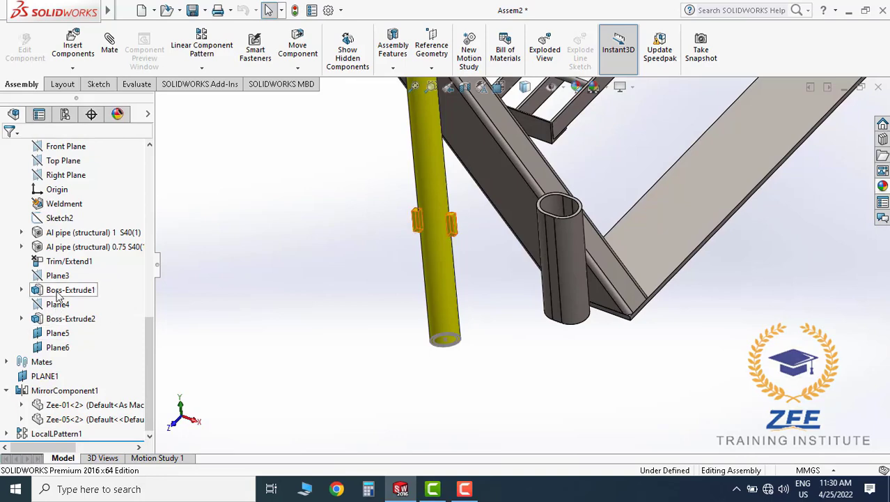
scroll(56, 257, up, 3)
scroll(55, 220, up, 2)
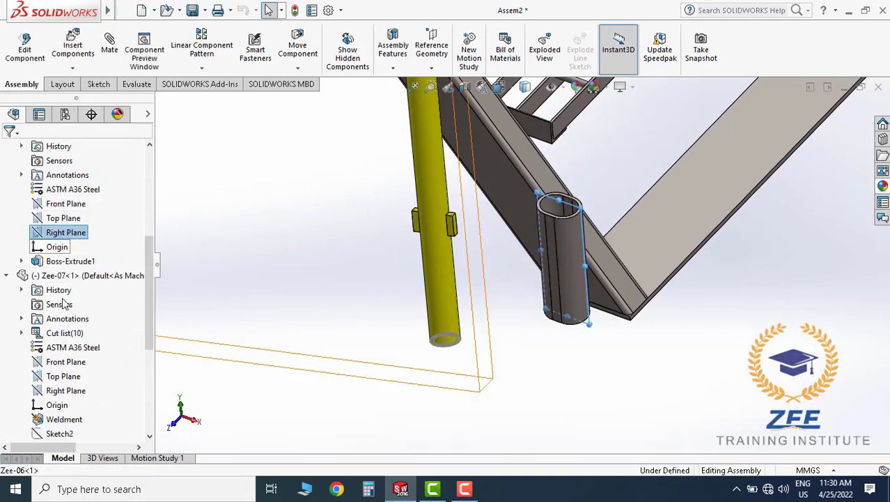
scroll(63, 303, down, 5)
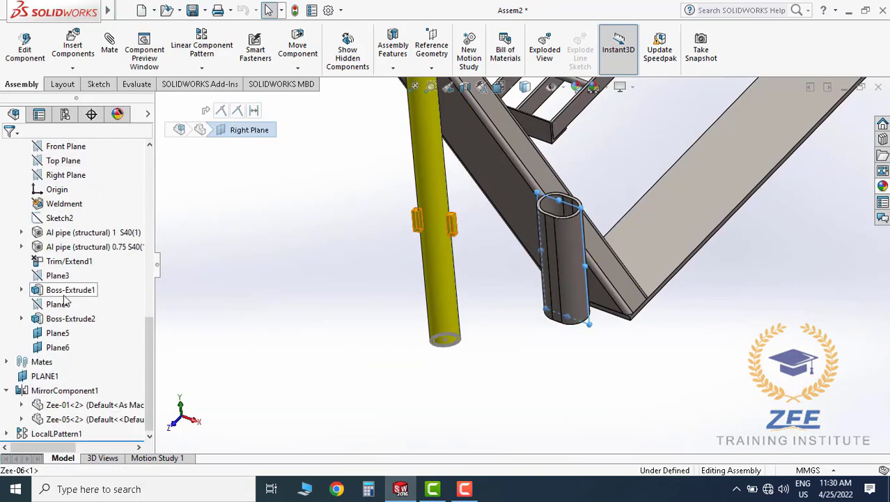
Add a coincident mate using Plane5 of the handrail part.
click(66, 334)
click(110, 47)
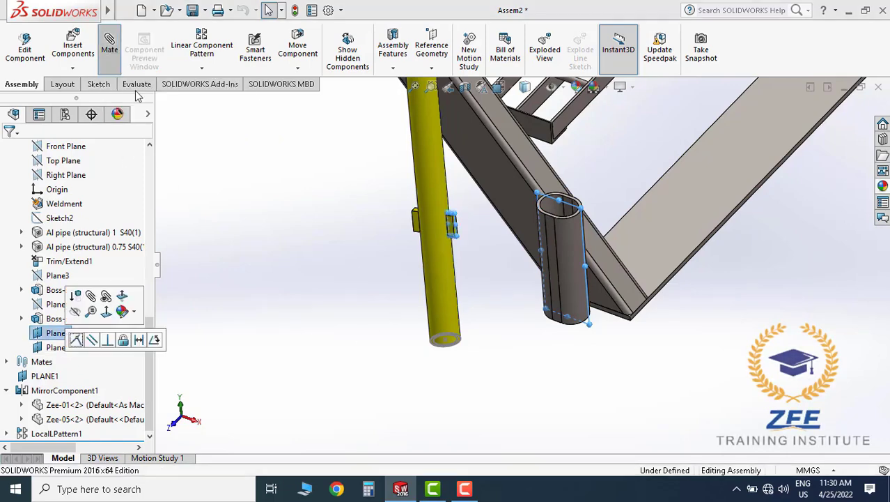
click(9, 155)
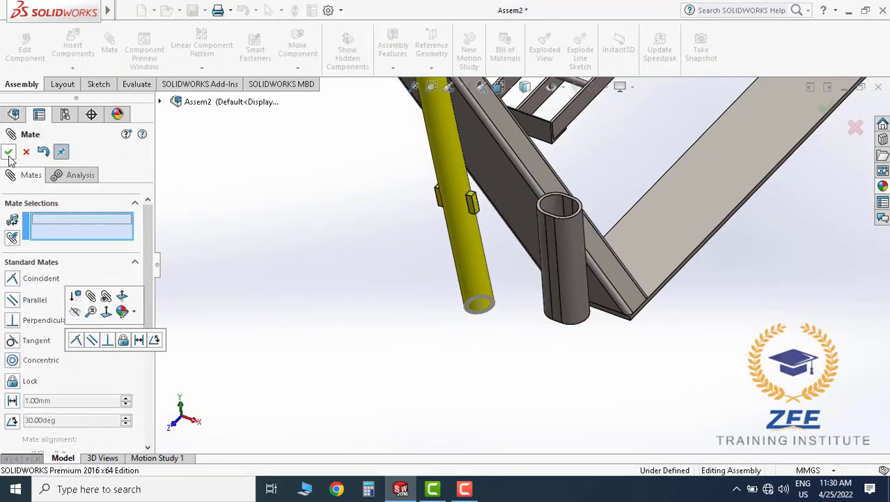
click(9, 154)
mouse_move(480, 227)
middle_down()
mouse_move(462, 139)
mouse_move(453, 167)
middle_up()
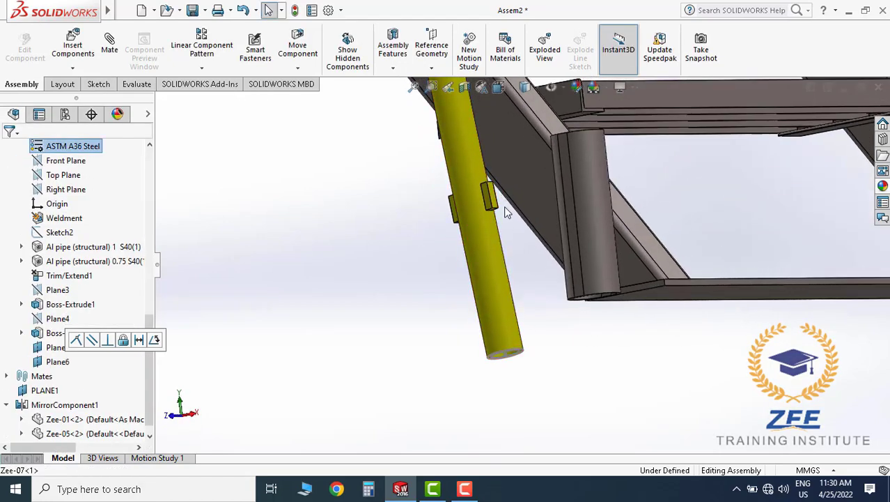
scroll(453, 167, down, 3)
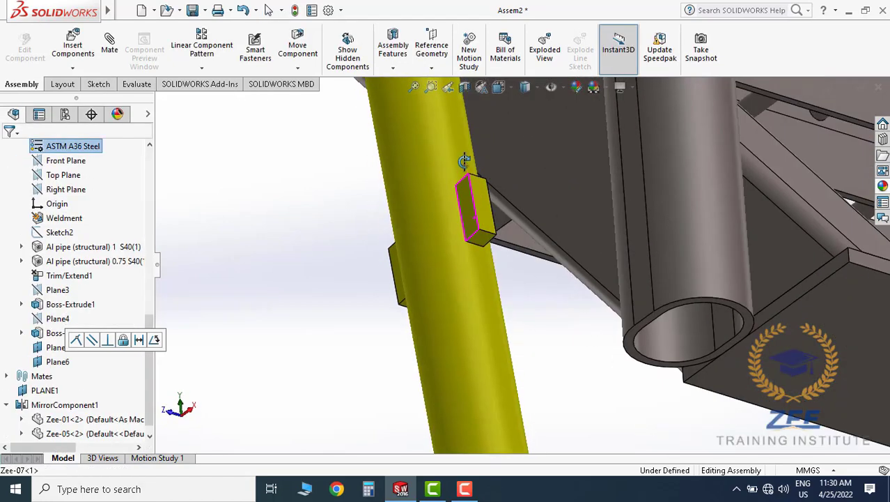
Mate the yellow post's face coincident with the Zee-06 socket pipe's top rim.
click(486, 242)
middle_drag(486, 242, 578, 145)
scroll(471, 141, down, 3)
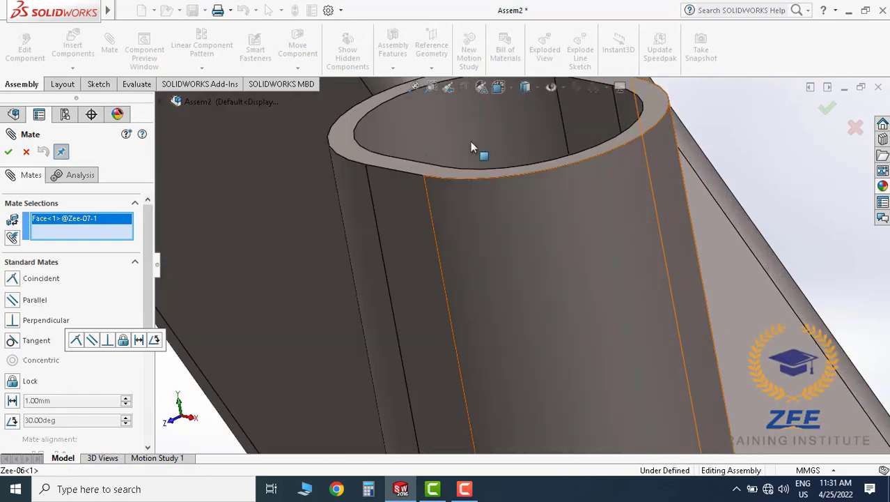
click(396, 166)
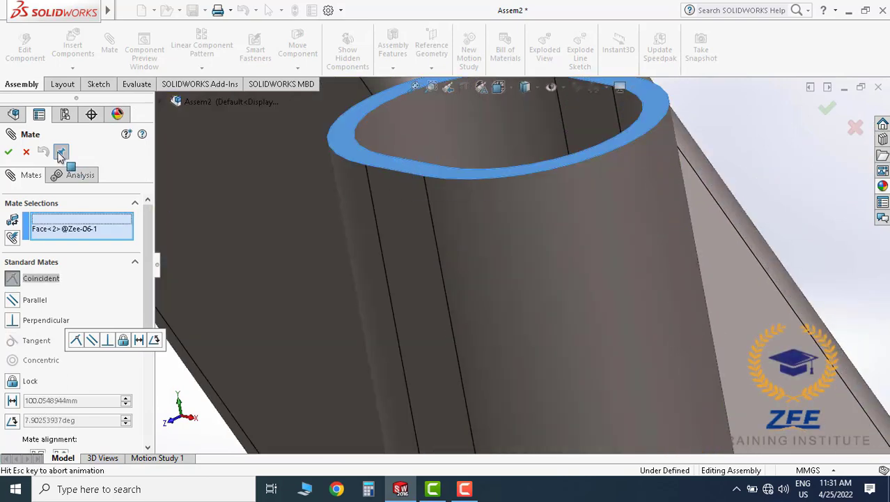
click(9, 152)
click(9, 152)
scroll(453, 269, up, 5)
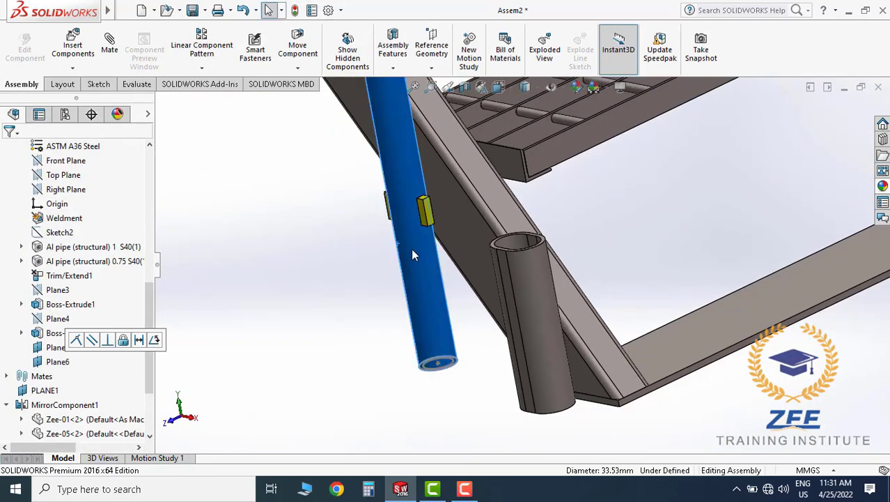
Drag the yellow post in and out of the socket to test its movement.
drag(411, 248, 558, 280)
middle_drag(557, 280, 527, 232)
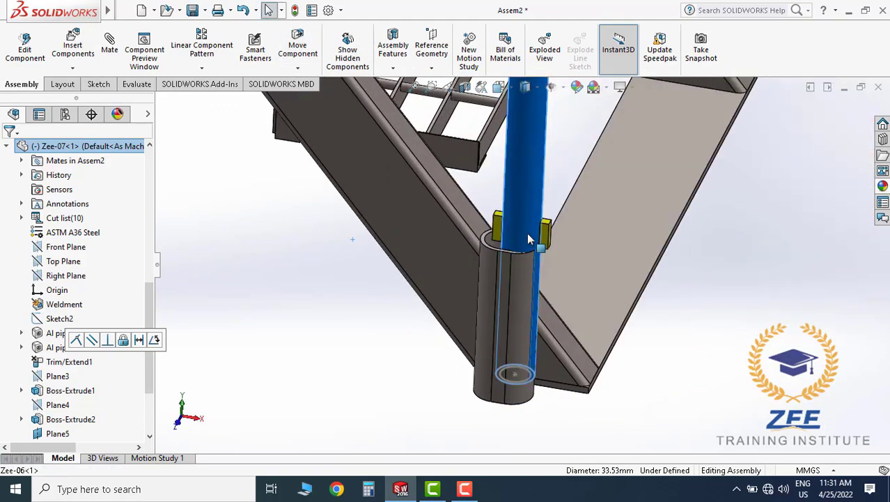
drag(527, 232, 440, 218)
scroll(581, 294, up, 3)
scroll(582, 294, up, 2)
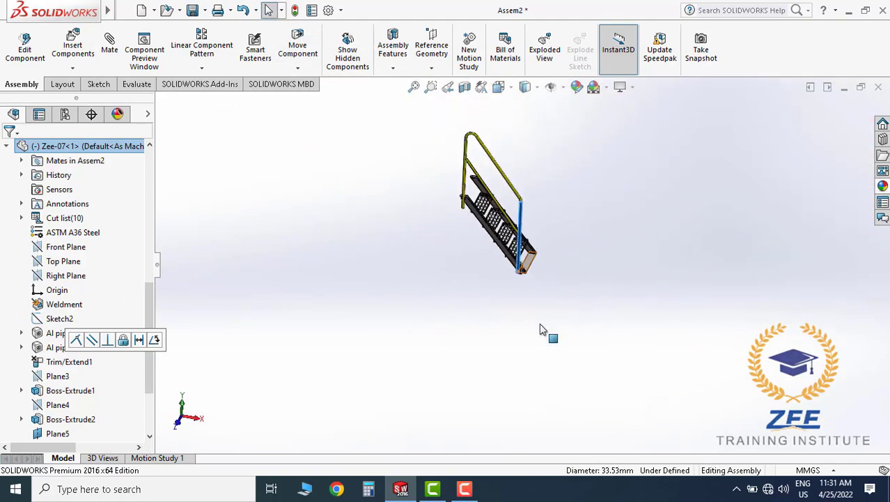
click(540, 325)
scroll(540, 325, down, 2)
scroll(510, 292, down, 3)
mouse_move(510, 292)
middle_down()
mouse_move(524, 263)
mouse_move(161, 290)
middle_up()
Mate Zee-07's Plane6 coincident with Zee-06's Front Plane, seating the post in its socket.
middle_drag(392, 296, 209, 285)
scroll(88, 280, up, 2)
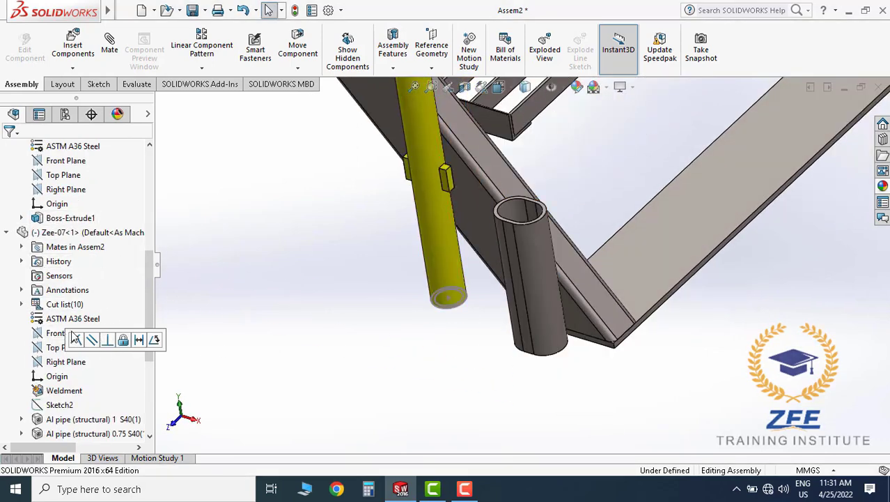
scroll(63, 300, up, 3)
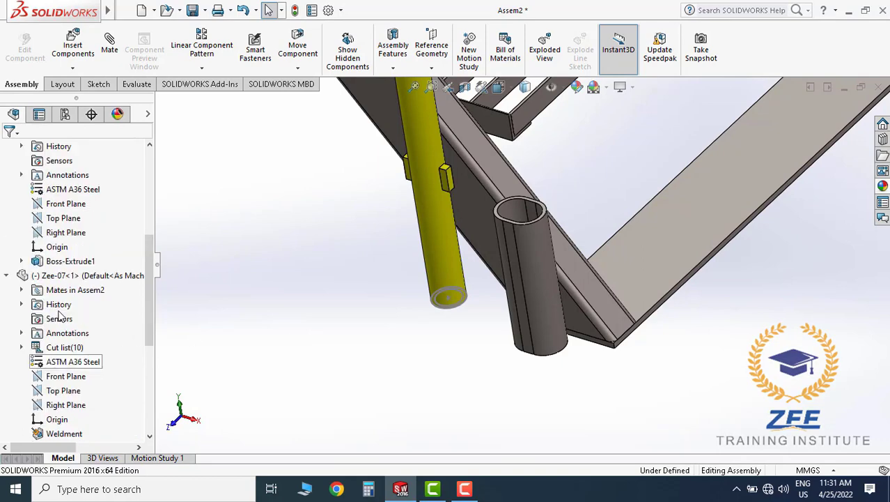
scroll(70, 265, down, 5)
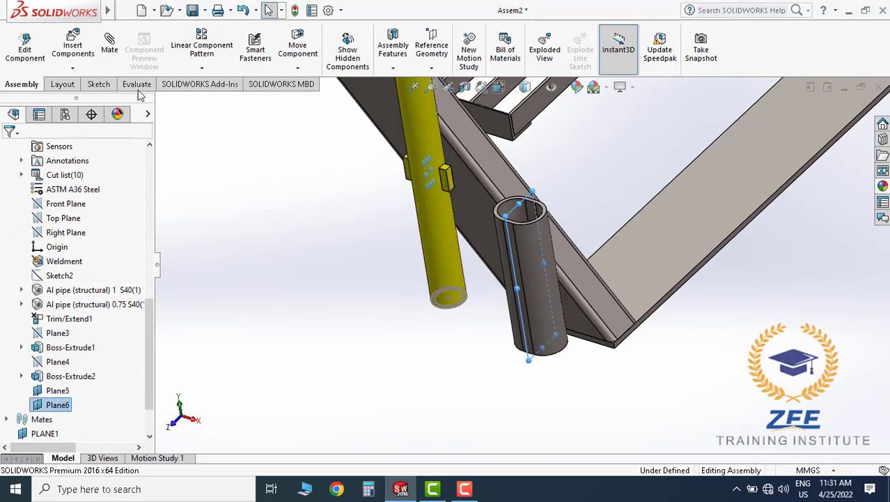
click(110, 41)
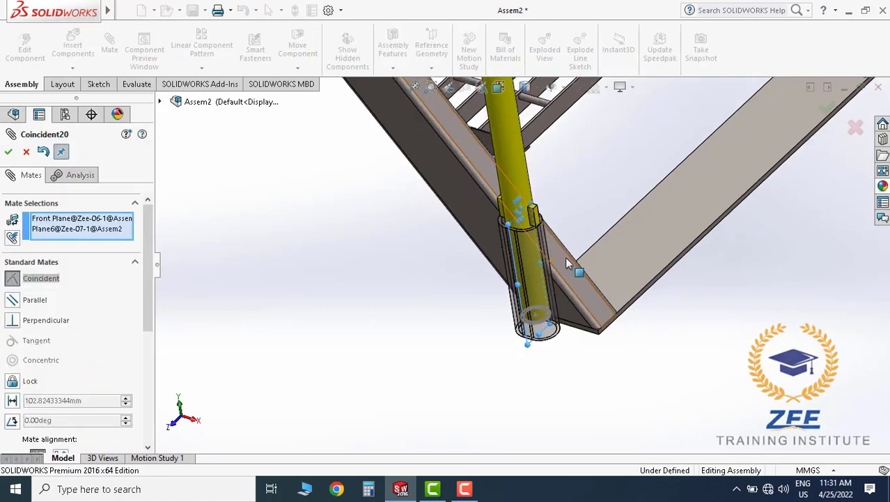
click(829, 110)
key(Escape)
scroll(599, 220, up, 3)
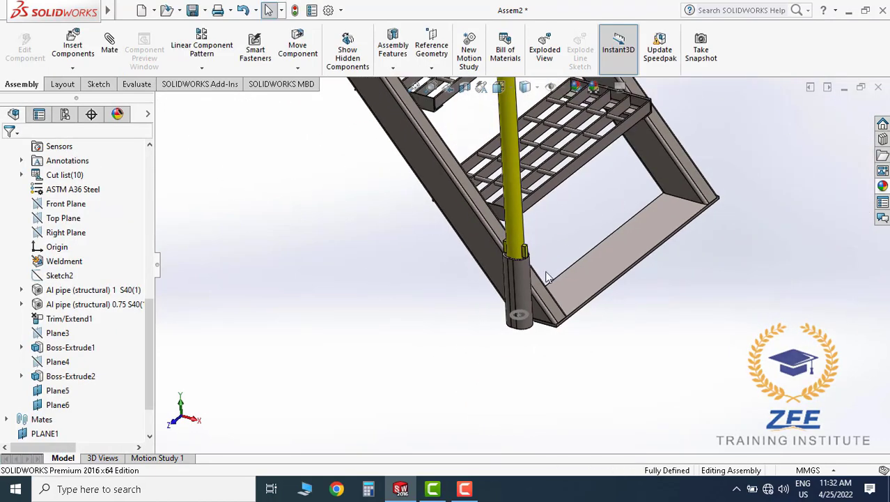
scroll(547, 277, down, 3)
scroll(526, 305, down, 3)
click(528, 308)
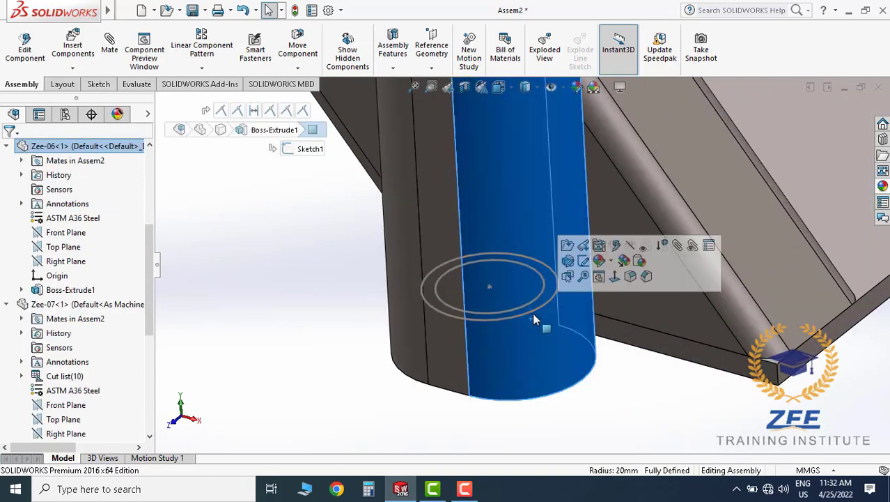
Hide the sketch circle at the socket base and collapse the expanded tree components.
click(536, 311)
click(586, 276)
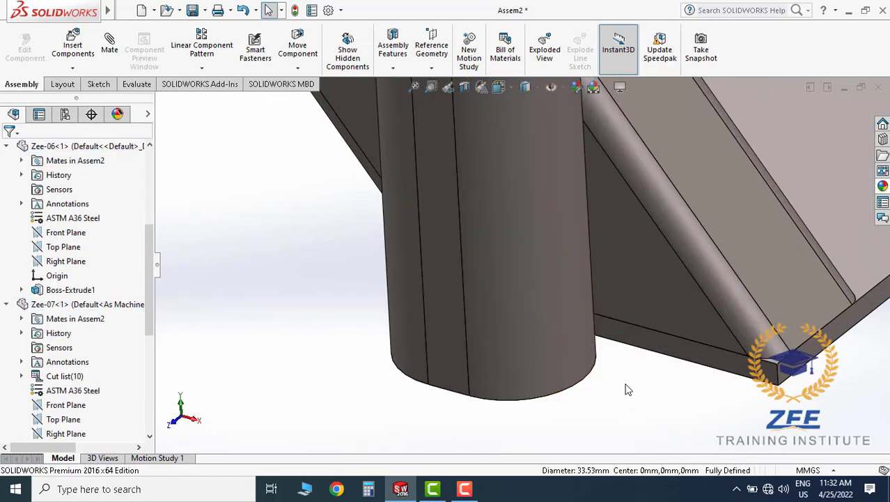
scroll(606, 383, up, 3)
scroll(572, 334, up, 3)
scroll(523, 244, up, 2)
scroll(483, 193, down, 3)
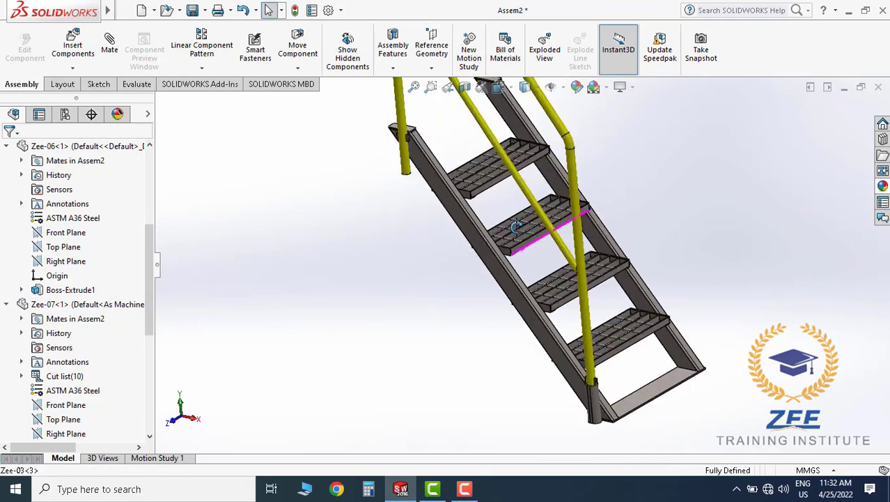
scroll(483, 193, up, 3)
scroll(483, 193, down, 3)
click(6, 239)
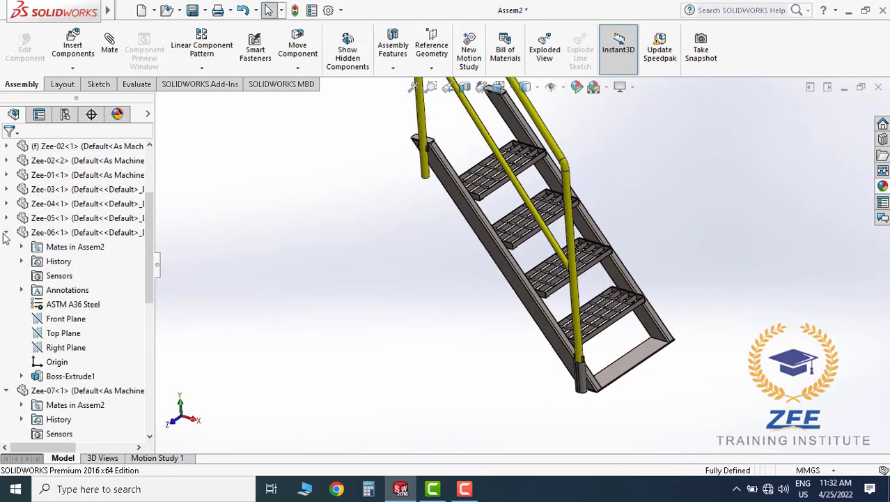
click(7, 248)
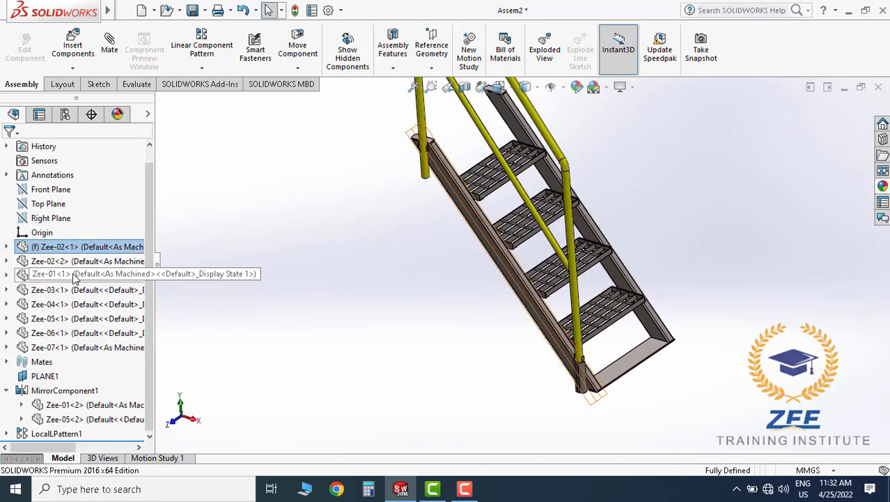
scroll(603, 382, down, 3)
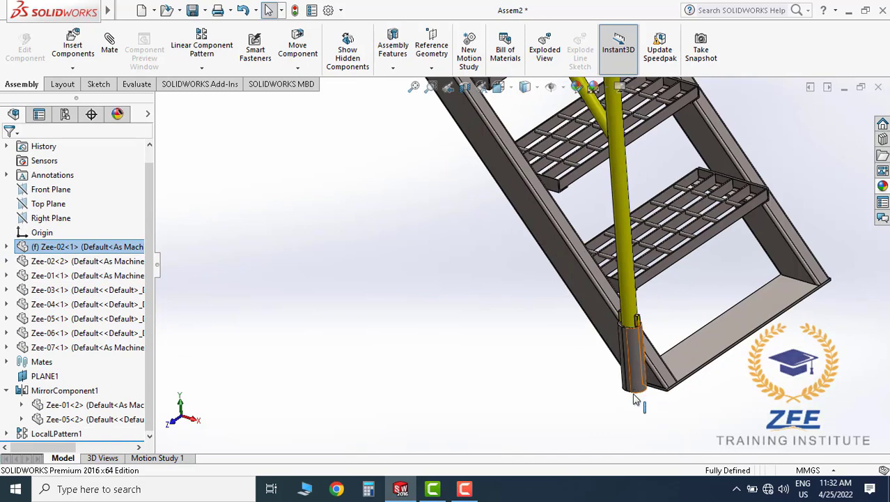
Copy the Zee-06 socket pipe and move the copy near the upper post.
ctrl+drag(634, 400, 429, 216)
scroll(493, 306, up, 3)
scroll(491, 310, up, 2)
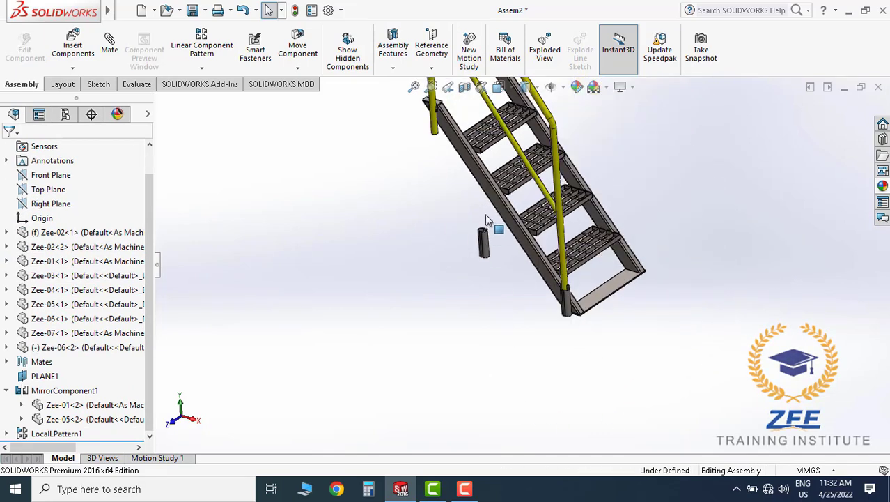
drag(527, 275, 444, 144)
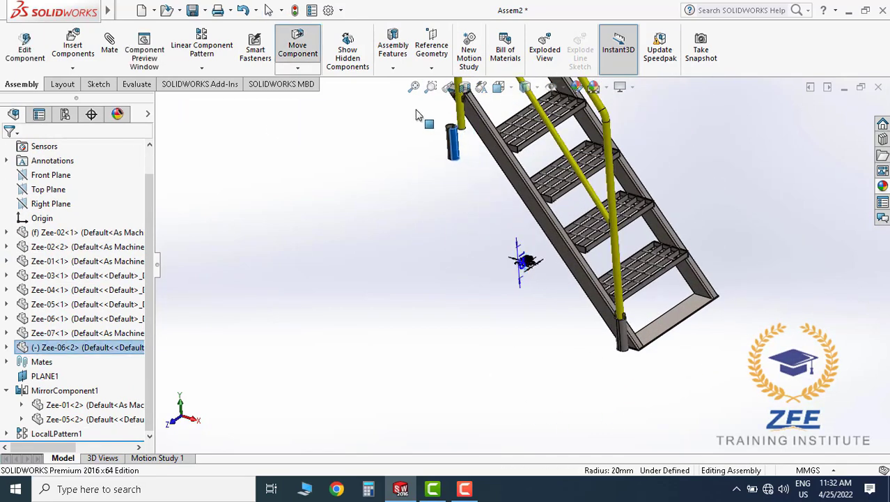
scroll(463, 197, down, 2)
scroll(463, 197, down, 3)
scroll(463, 197, down, 3)
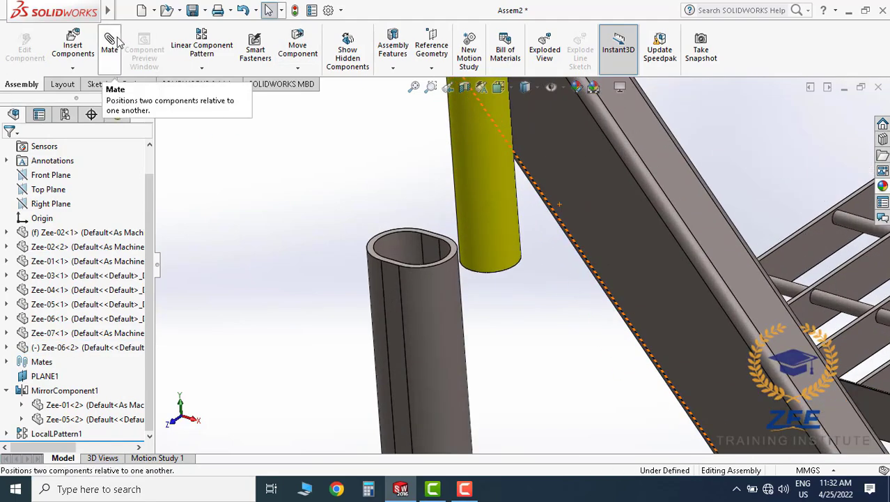
Mate a face of the new socket pipe coincident with the first socket.
click(390, 289)
scroll(590, 408, up, 3)
scroll(620, 405, up, 3)
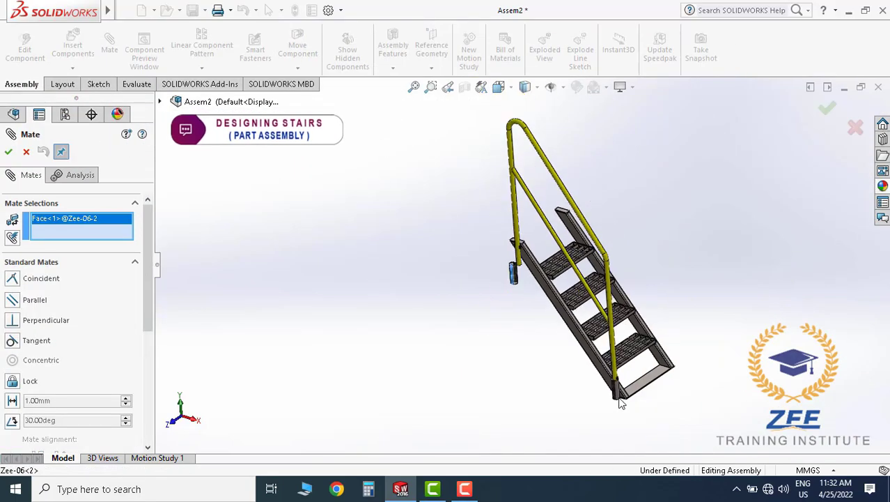
scroll(526, 248, down, 5)
scroll(527, 248, down, 4)
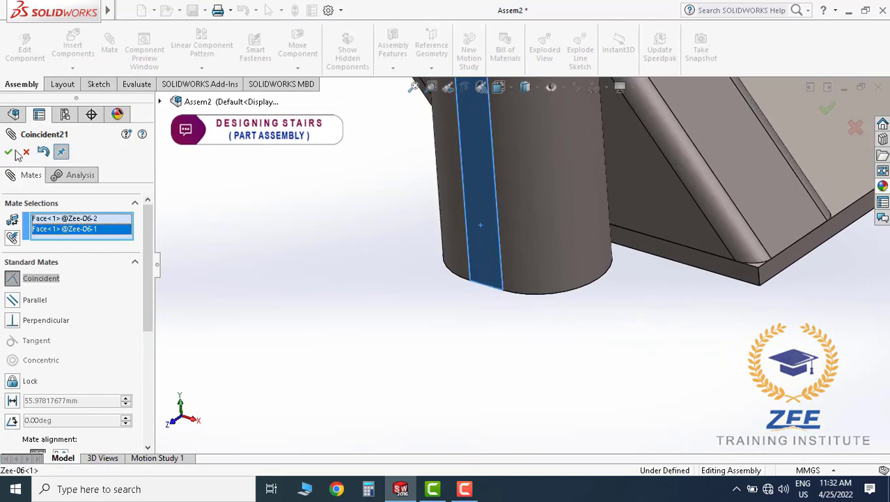
key(Escape)
scroll(378, 154, up, 3)
scroll(438, 184, up, 2)
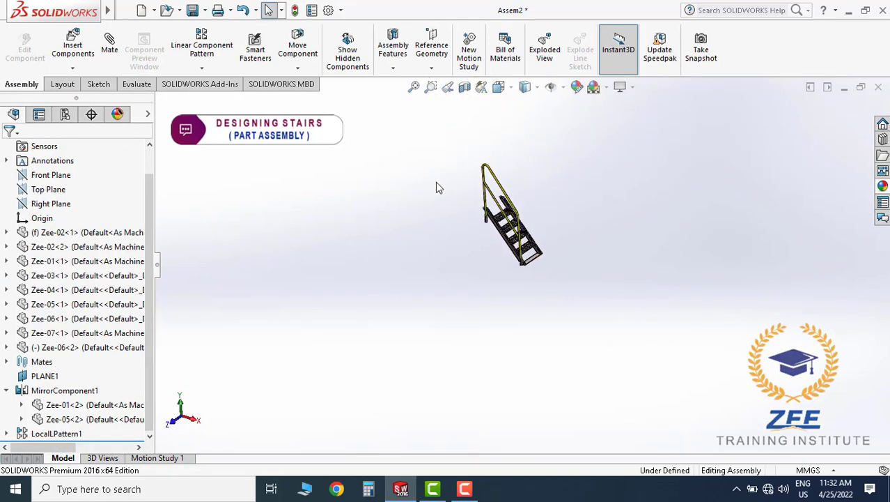
scroll(524, 263, down, 3)
scroll(524, 263, down, 3)
scroll(524, 263, down, 4)
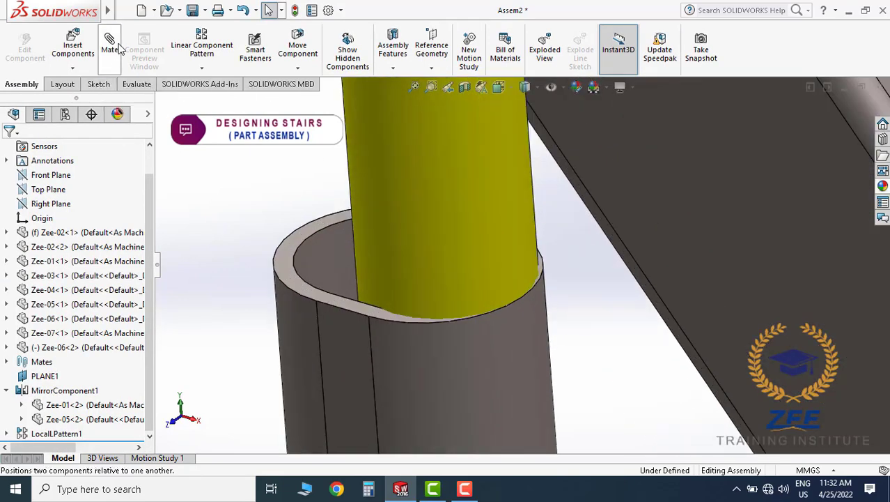
Mate the new socket's rim coincident with the stringer's top plate.
click(284, 252)
scroll(385, 223, up, 3)
scroll(465, 118, down, 4)
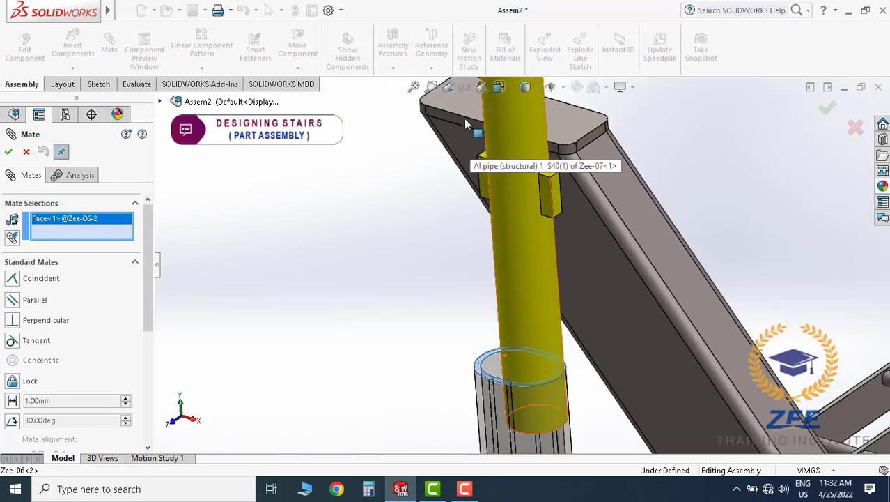
click(467, 120)
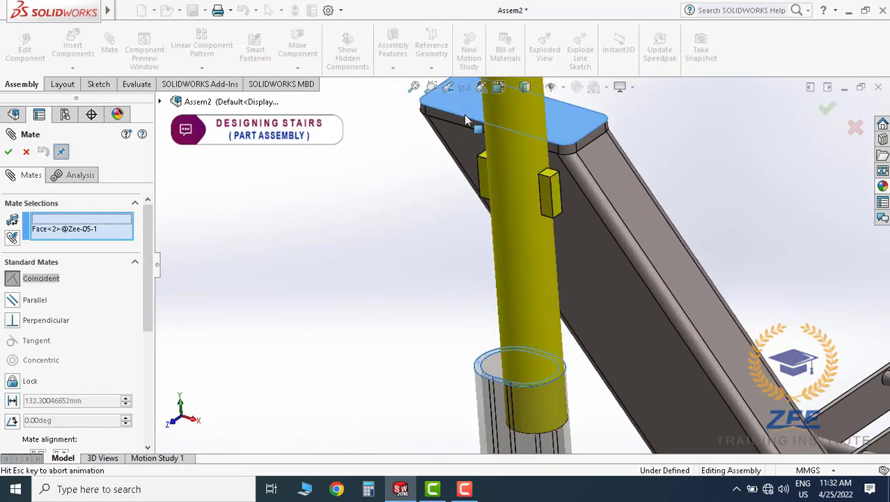
click(9, 153)
click(9, 154)
scroll(573, 246, up, 3)
scroll(562, 236, down, 1)
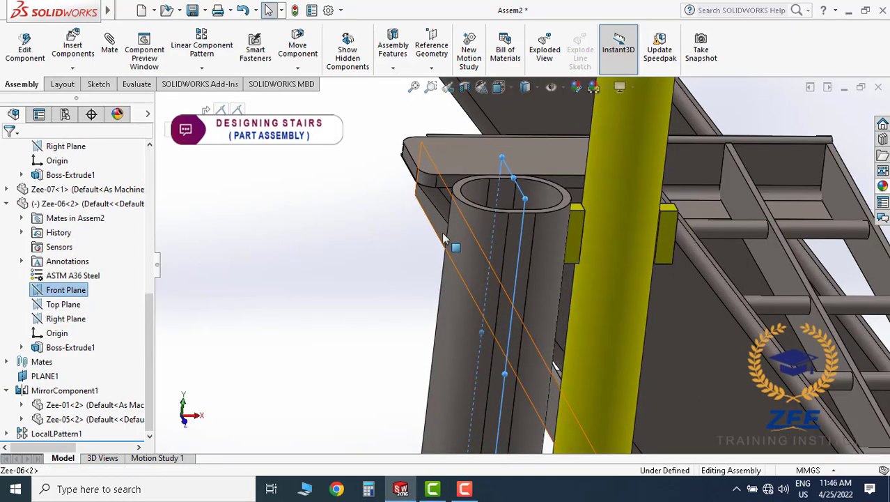
Start a mate between the handrail post Zee-06<2>'s front plane and the Zee-01 tube edge.
middle_drag(442, 232, 450, 189)
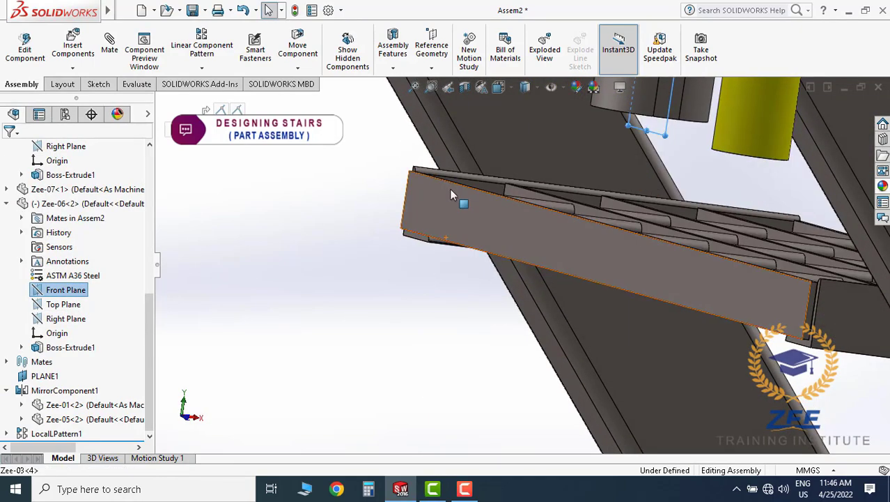
scroll(535, 220, up, 3)
scroll(534, 218, down, 3)
scroll(488, 265, down, 3)
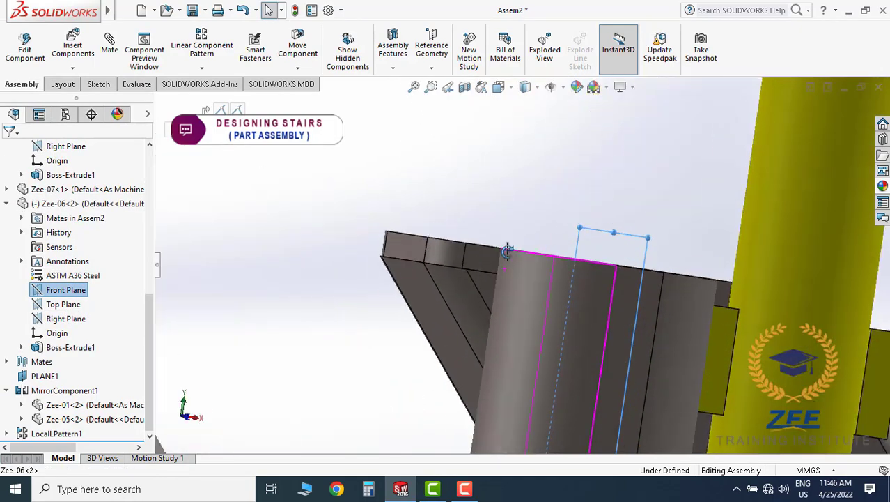
scroll(449, 309, down, 1)
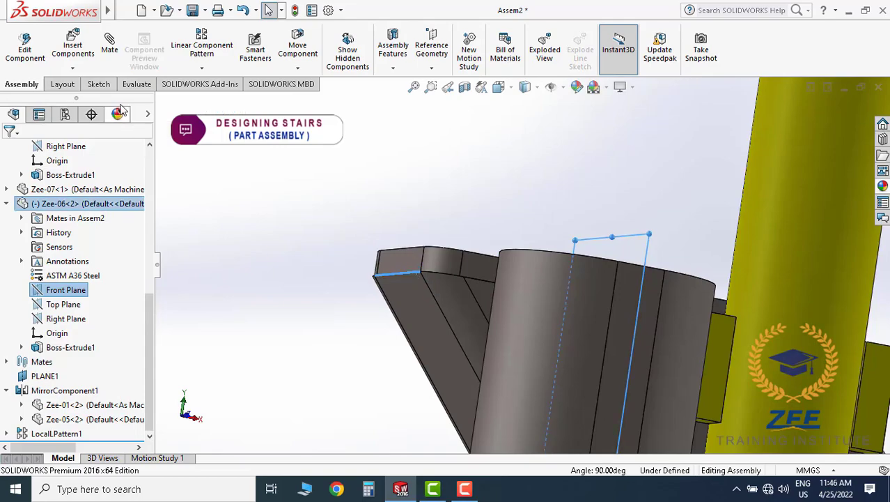
click(111, 52)
mouse_move(498, 278)
middle_down()
mouse_move(503, 309)
mouse_move(562, 316)
mouse_move(522, 376)
middle_up()
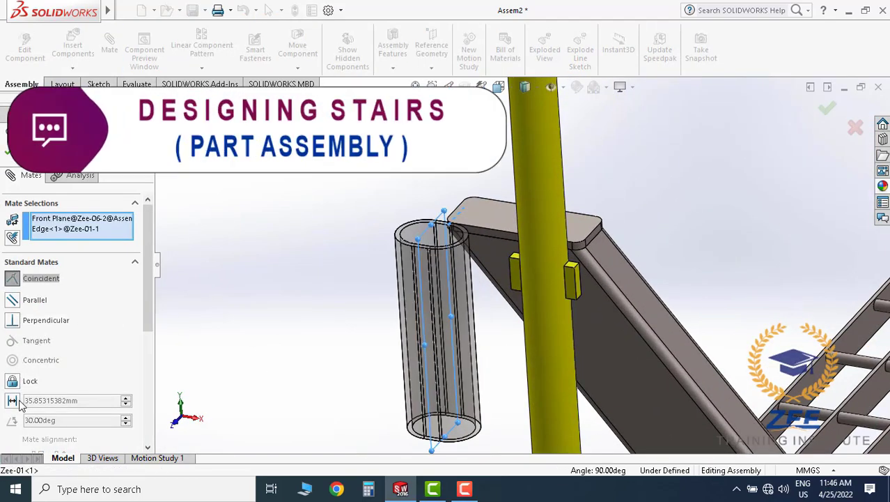
Apply an 85 mm distance mate between the post and socket tube, fully defining Assem2.
click(13, 402)
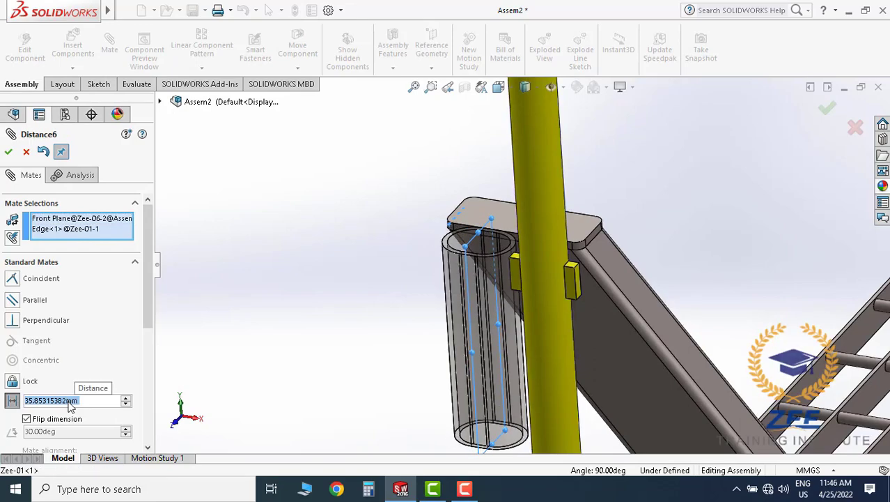
text(85)
key(Return)
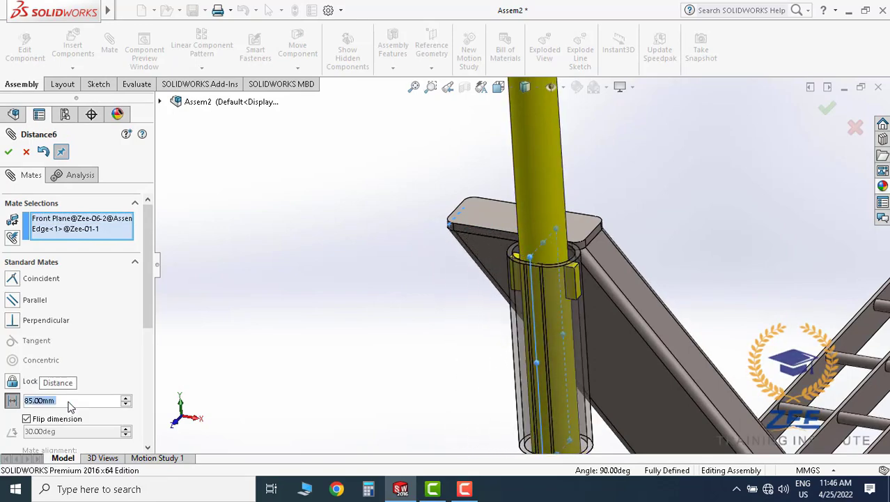
scroll(501, 266, down, 5)
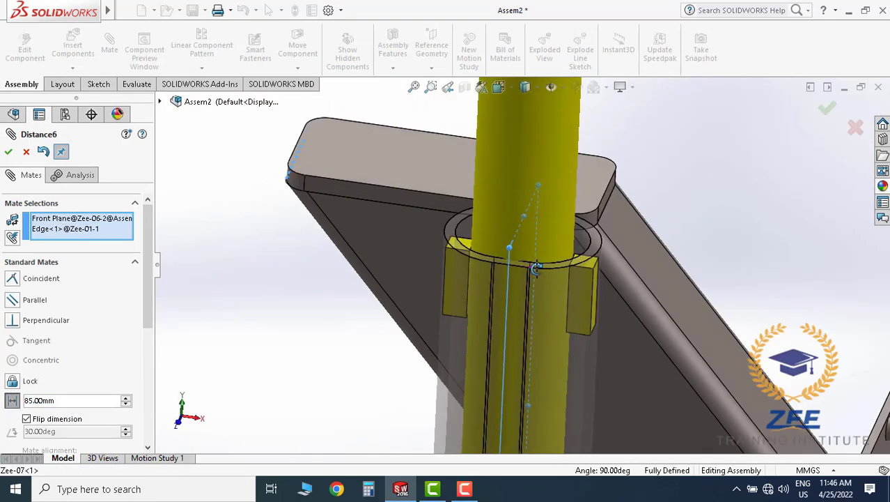
click(8, 152)
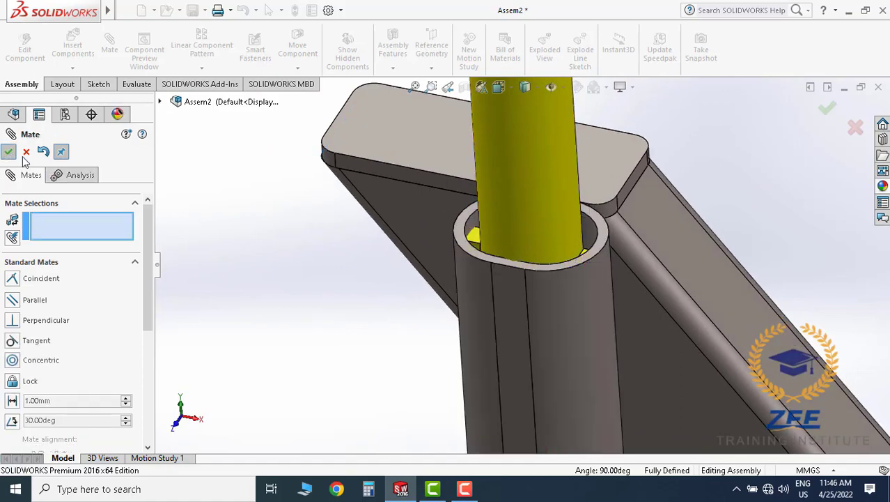
click(26, 152)
scroll(494, 262, up, 5)
scroll(579, 328, up, 3)
Orbit the staircase to inspect the yellow handrail post and its socket tube from below.
scroll(578, 338, down, 2)
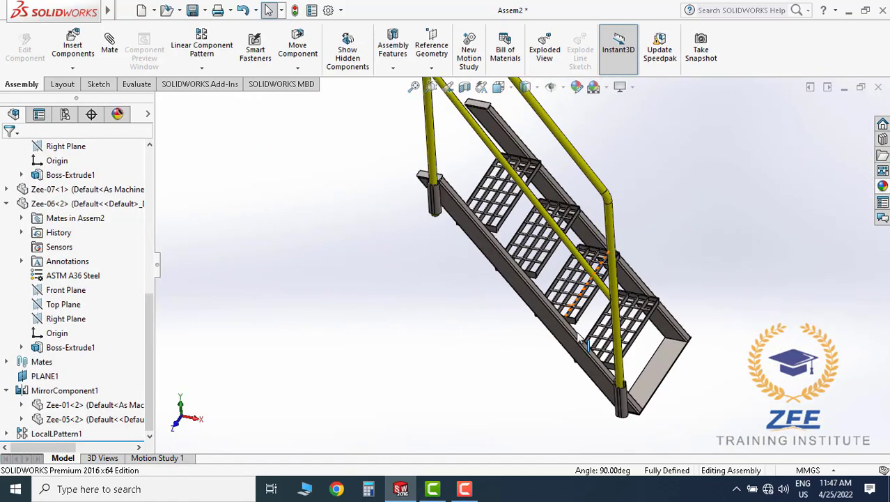
scroll(557, 329, up, 2)
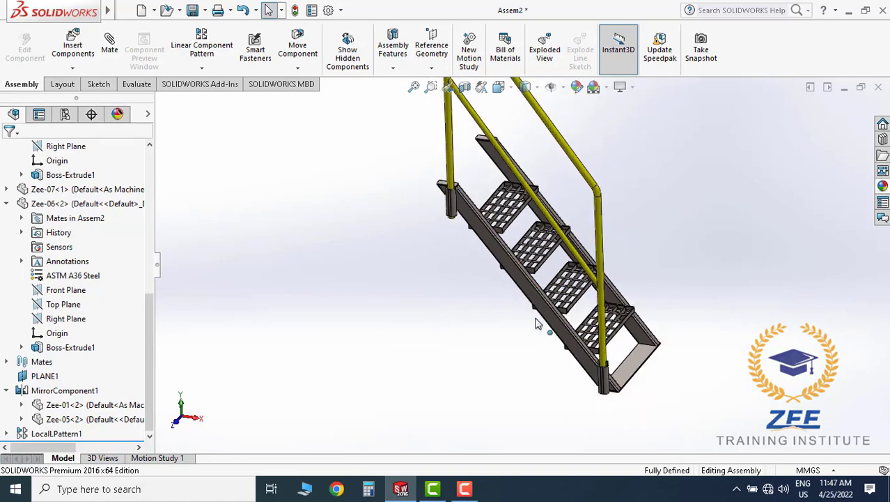
mouse_move(536, 323)
middle_down()
mouse_move(471, 257)
mouse_move(481, 264)
mouse_move(473, 205)
mouse_move(483, 209)
mouse_move(512, 324)
middle_up()
scroll(481, 263, down, 4)
scroll(487, 270, down, 3)
click(473, 205)
key(Escape)
scroll(513, 324, up, 4)
scroll(507, 175, down, 4)
mouse_move(506, 175)
middle_down()
mouse_move(513, 317)
mouse_move(524, 246)
middle_up()
scroll(512, 341, down, 2)
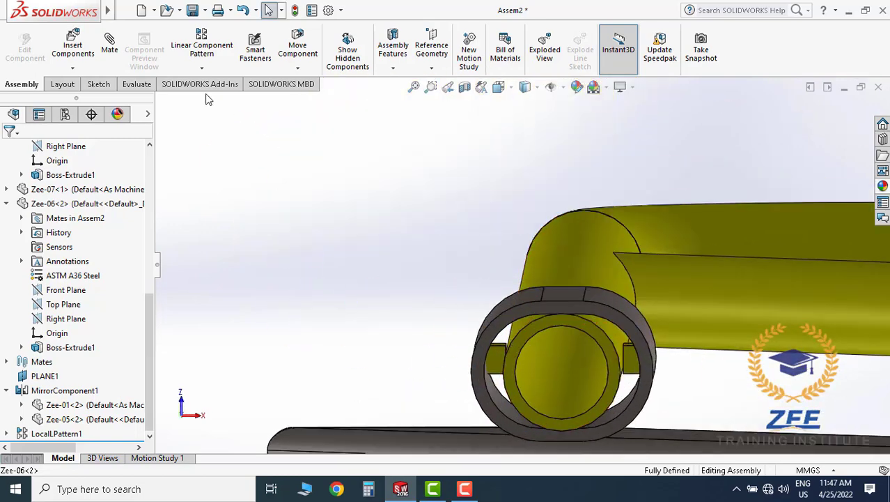
Measure the 30.94 mm gap from the socket tube's top rim to the post's tab.
click(138, 85)
click(184, 47)
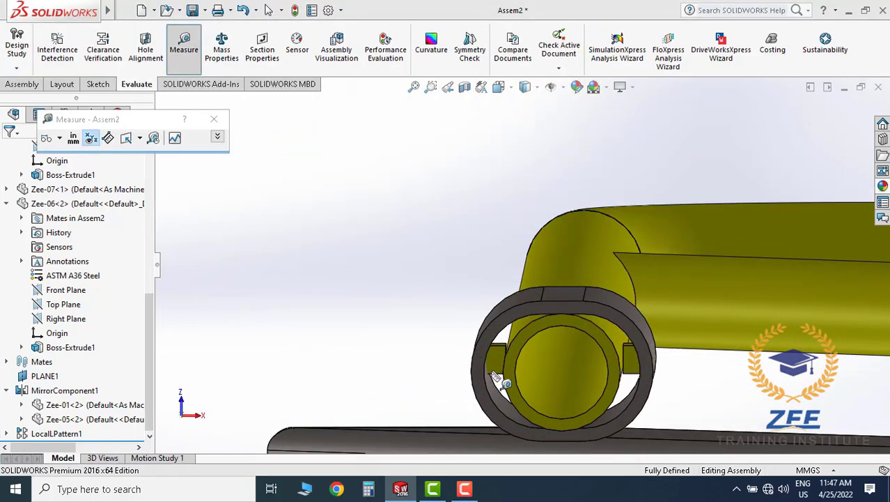
click(504, 366)
middle_drag(505, 365, 522, 340)
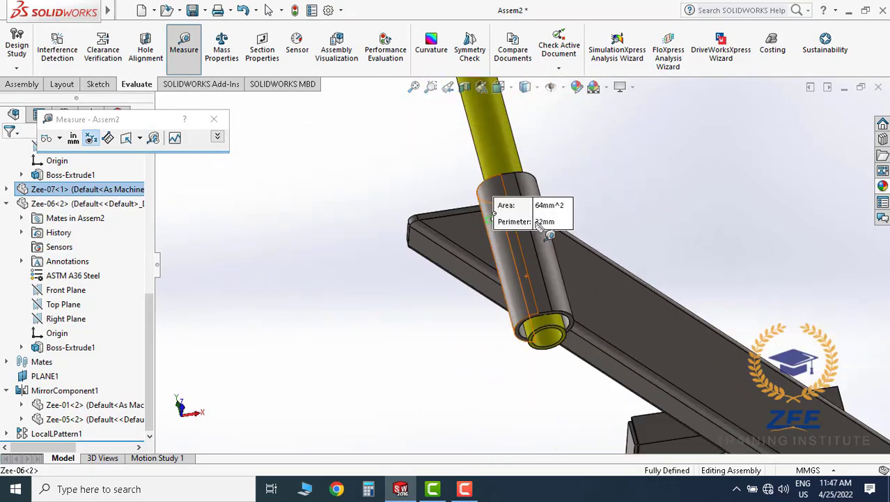
scroll(524, 198, down, 3)
scroll(524, 198, down, 2)
scroll(526, 200, down, 2)
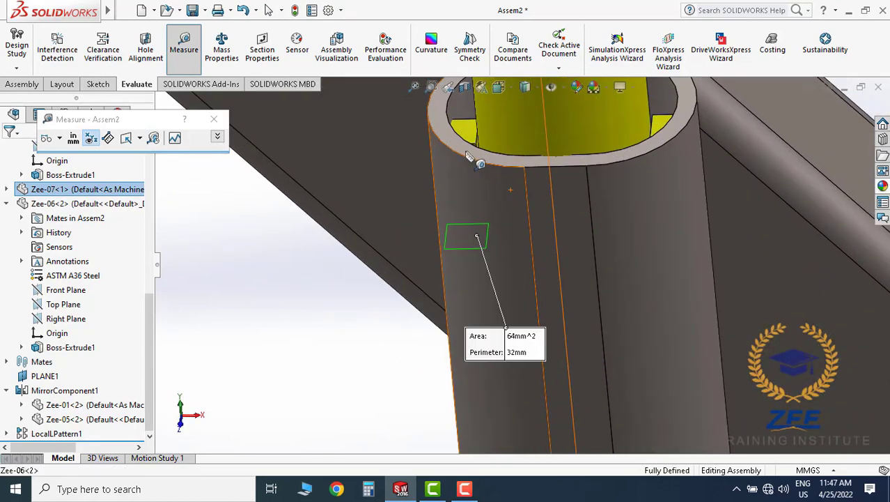
click(527, 200)
scroll(527, 201, up, 3)
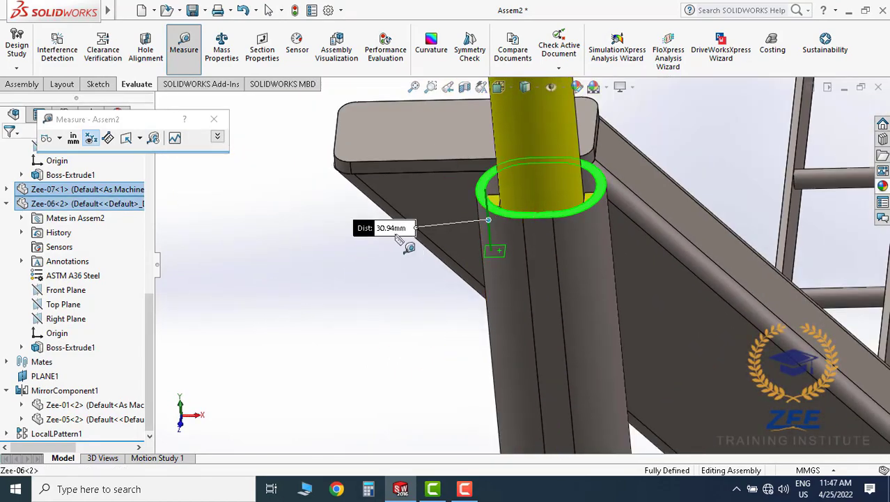
middle_drag(433, 246, 529, 181)
click(524, 167)
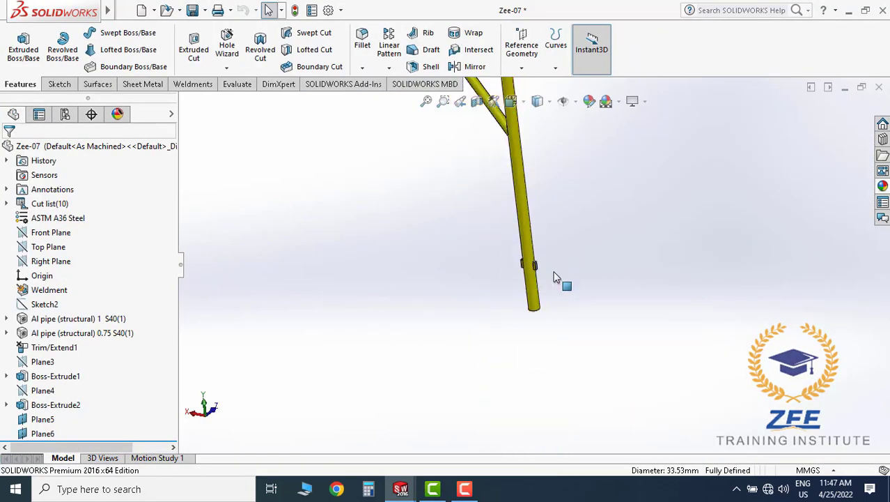
Change Zee-07's Plane4 offset from 131 mm to 161.94 mm (131+30.94) and rebuild the part.
scroll(496, 230, down, 5)
scroll(430, 232, down, 5)
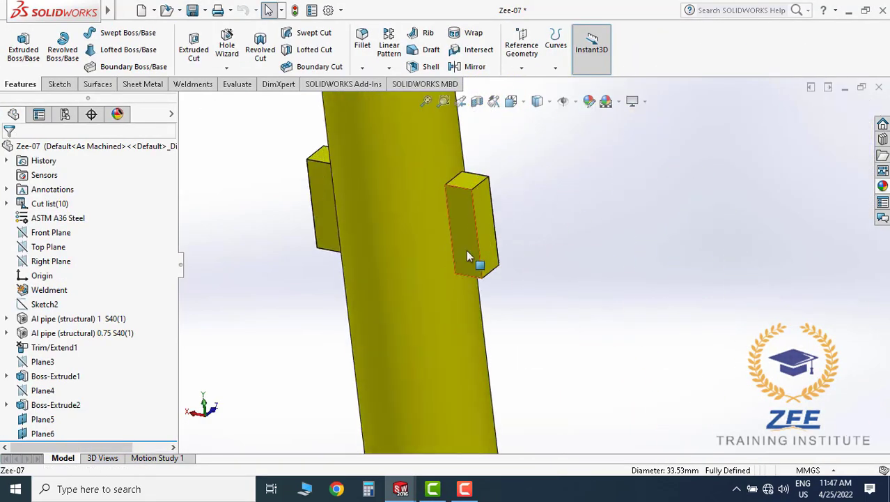
click(56, 405)
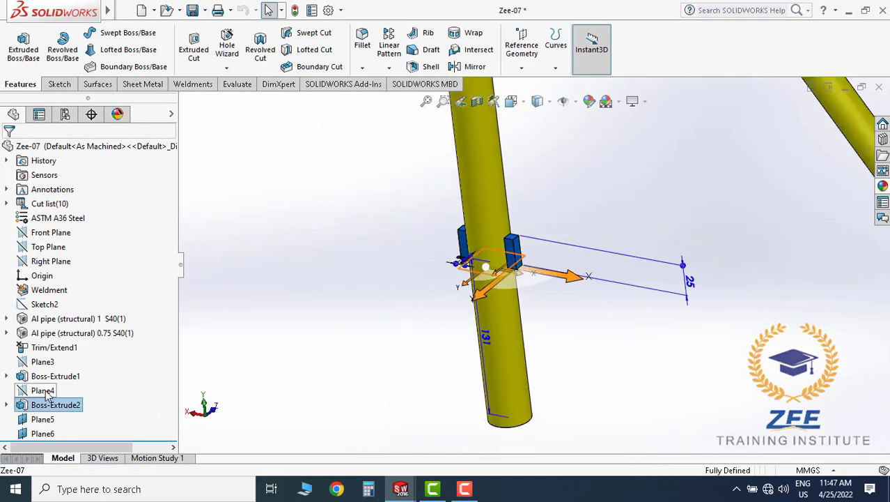
click(46, 392)
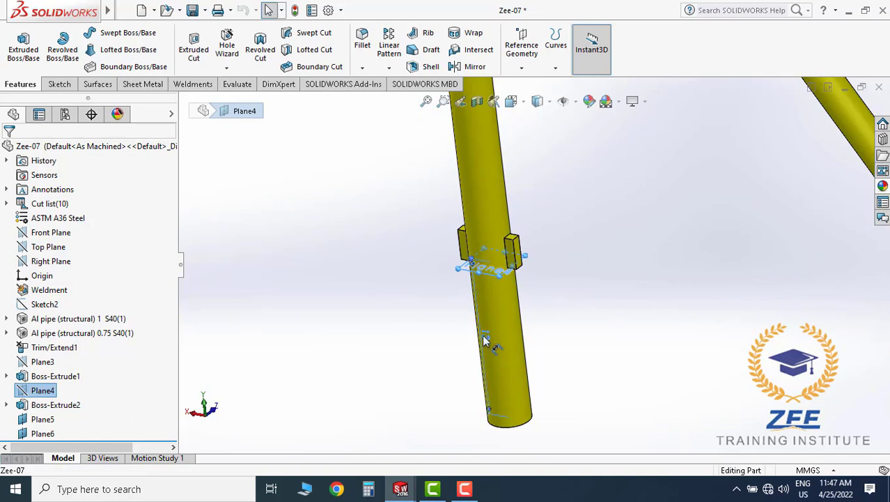
double_click(484, 337)
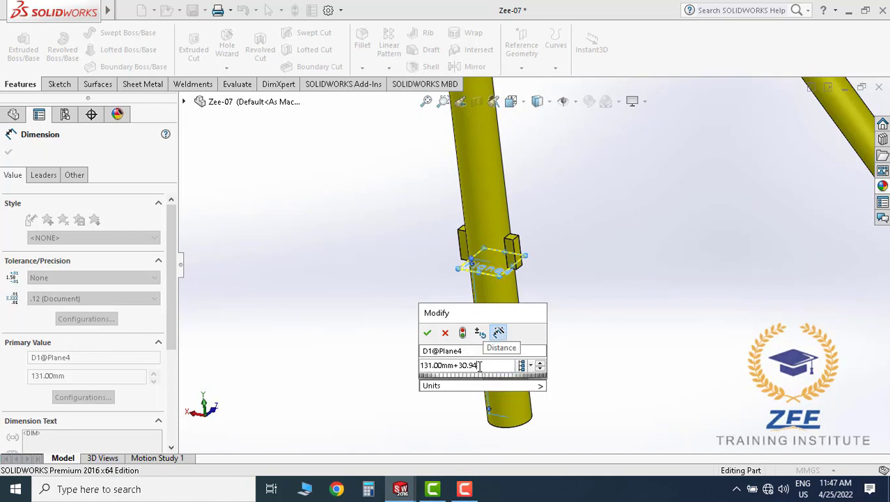
key(Return)
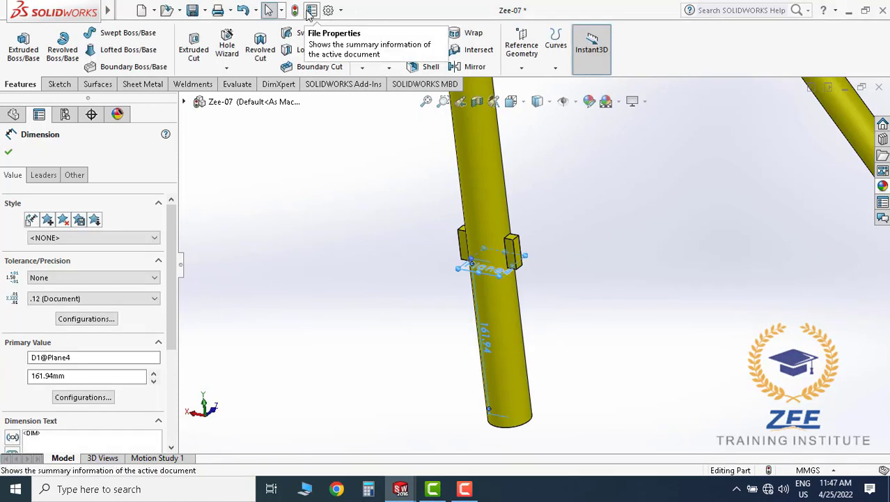
click(295, 9)
scroll(580, 259, up, 2)
scroll(590, 290, up, 3)
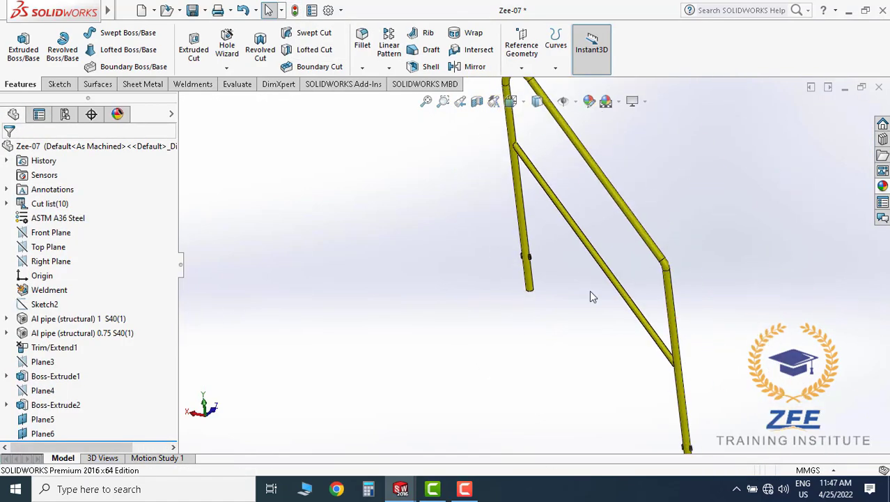
middle_drag(589, 290, 627, 296)
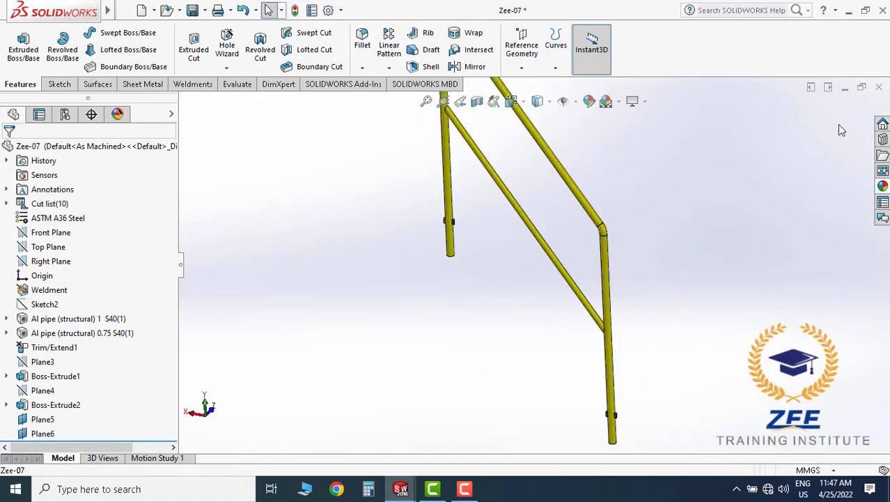
click(880, 87)
Save the Zee-07 part changes and rebuild Assem2 so the tabs sit on the socket rim.
click(421, 241)
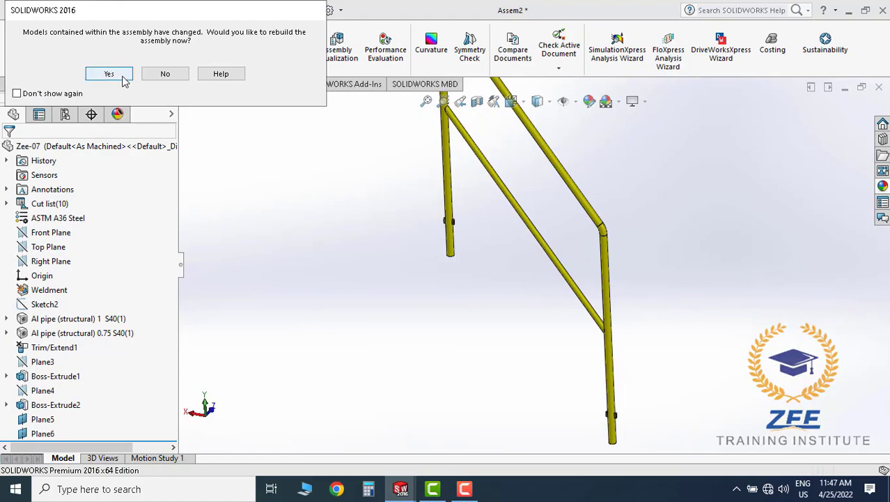
click(109, 74)
scroll(491, 257, down, 3)
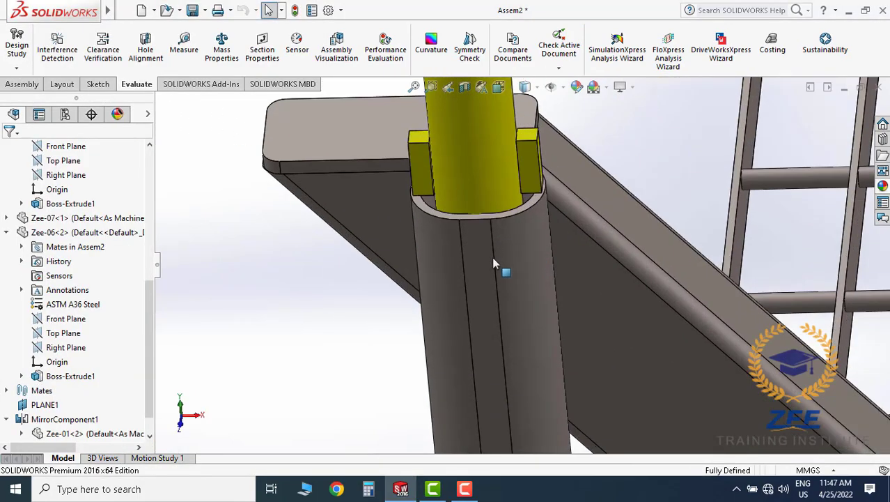
scroll(493, 264, up, 2)
scroll(544, 314, up, 5)
scroll(585, 354, up, 2)
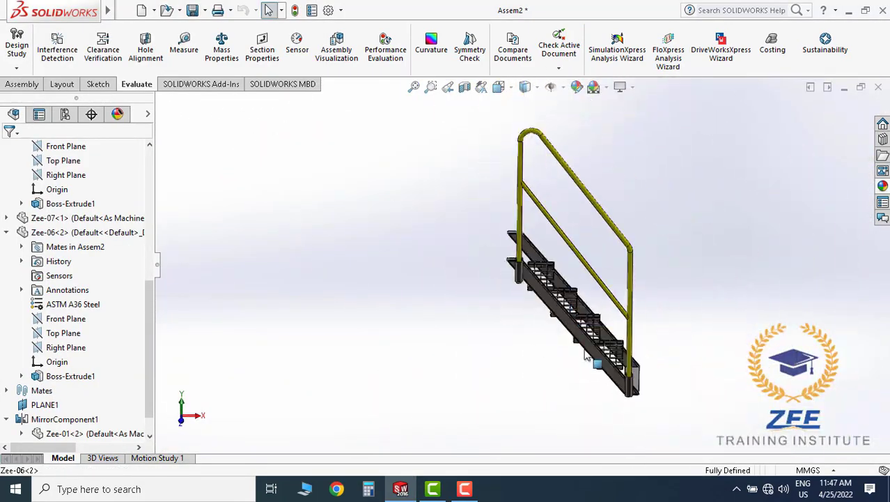
scroll(587, 356, down, 3)
scroll(599, 341, down, 3)
scroll(601, 362, down, 1)
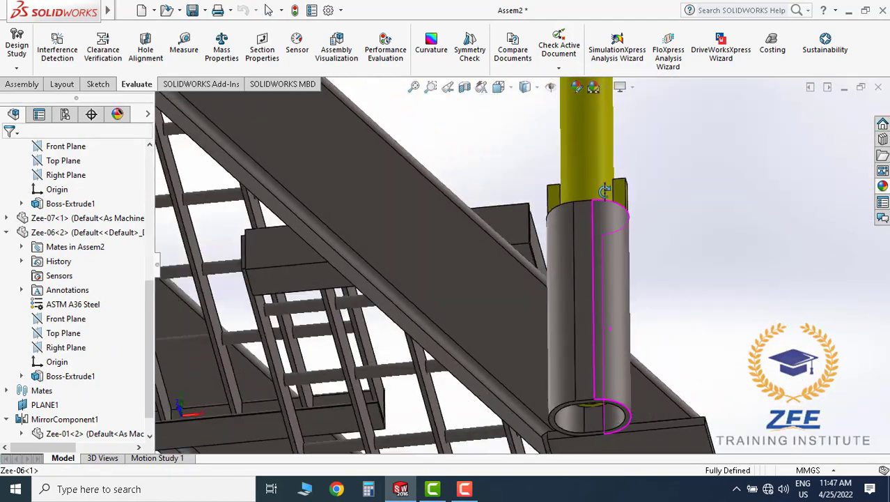
scroll(604, 189, up, 3)
scroll(568, 216, up, 3)
scroll(527, 247, up, 3)
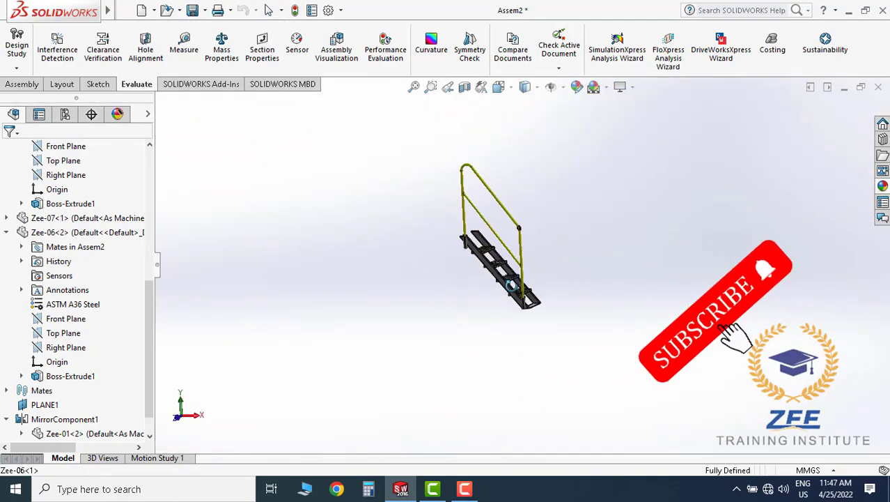
scroll(481, 264, down, 3)
scroll(491, 160, down, 2)
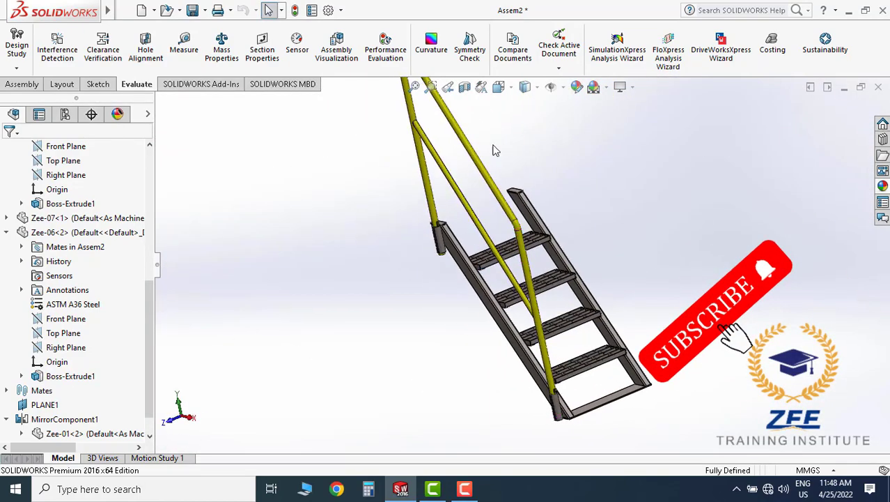
Show the finished four-step staircase in Isometric view.
click(504, 94)
click(526, 296)
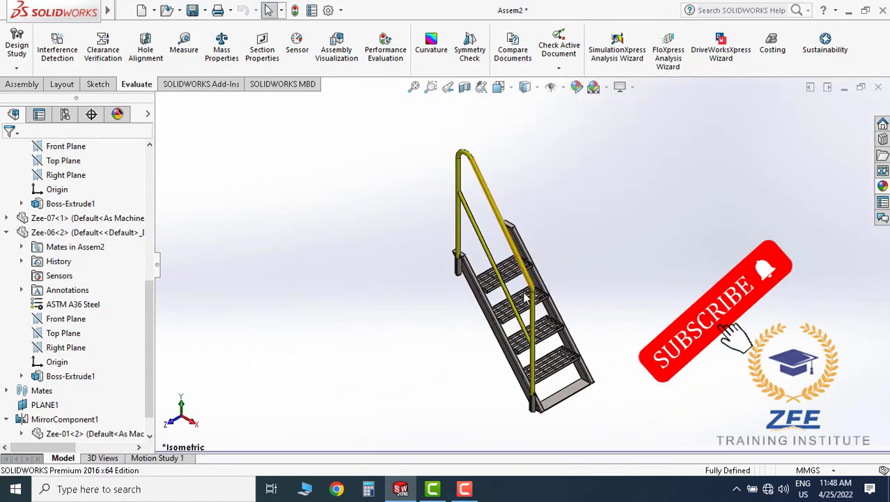
scroll(526, 296, down, 2)
scroll(527, 296, up, 2)
scroll(526, 297, down, 1)
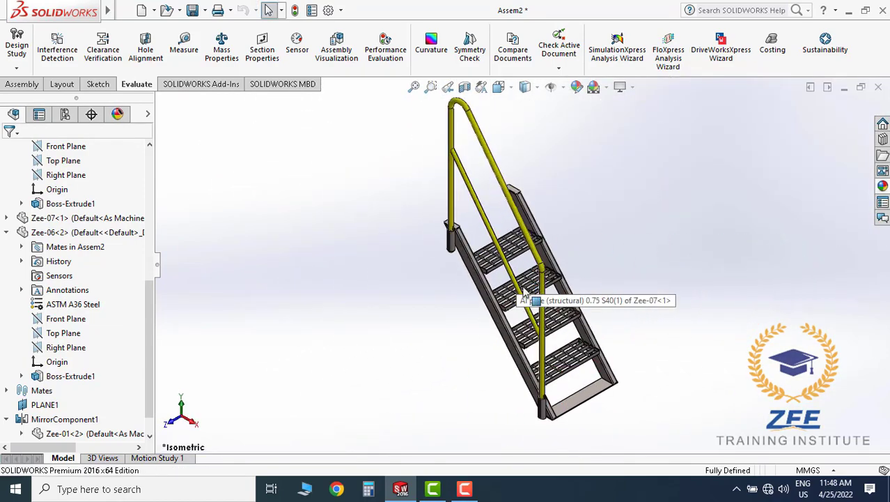